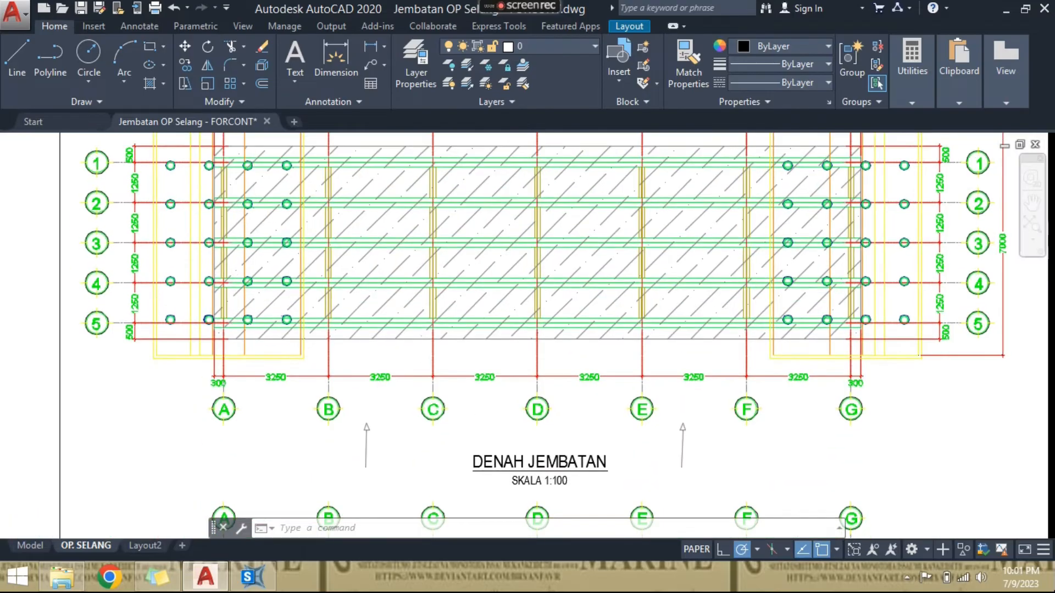
- Review the bridge plan (DENAH JEMBATAN) and the girder plan (DENAH GELAGAR JEMBATAN) on the OP. SELANG layout sheet
scroll(463, 358, "down", 3)
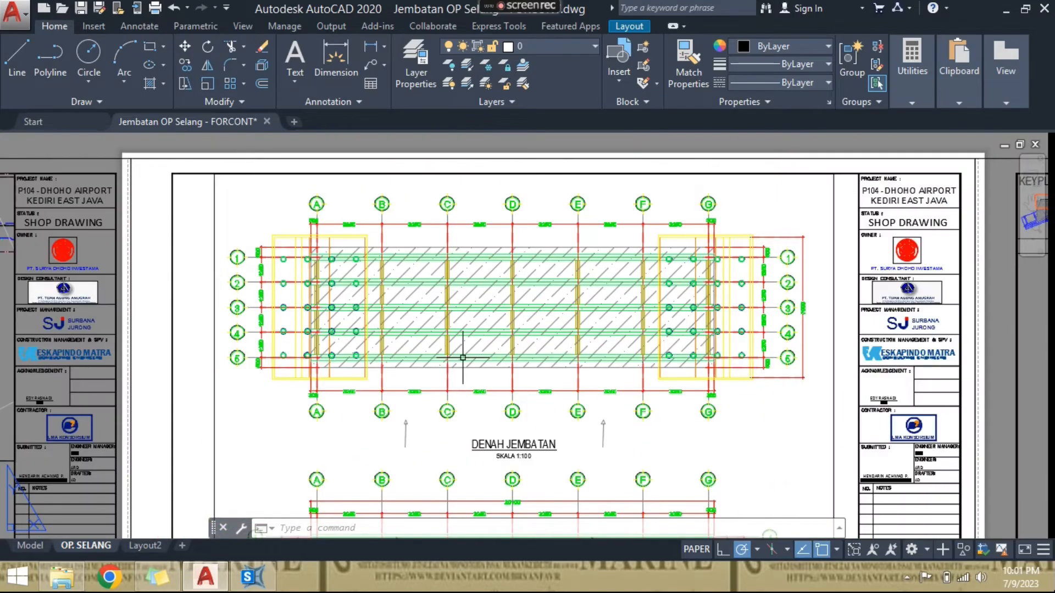
scroll(448, 295, "up", 2)
scroll(452, 299, "down", 2)
middle_click_drag(446, 314, 460, 228)
middle_click_drag(486, 403, 483, 243)
middle_click_drag(484, 308, 486, 301)
middle_click_drag(482, 357, 486, 297)
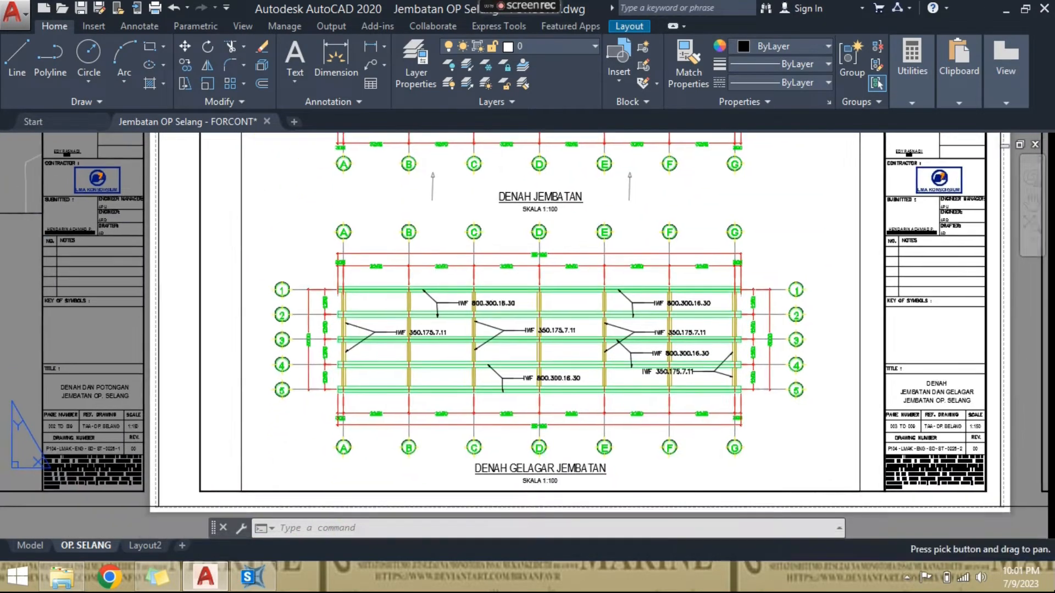
scroll(493, 328, "up", 2)
scroll(492, 329, "down", 2)
scroll(492, 329, "down", 2)
scroll(606, 240, "up", 6)
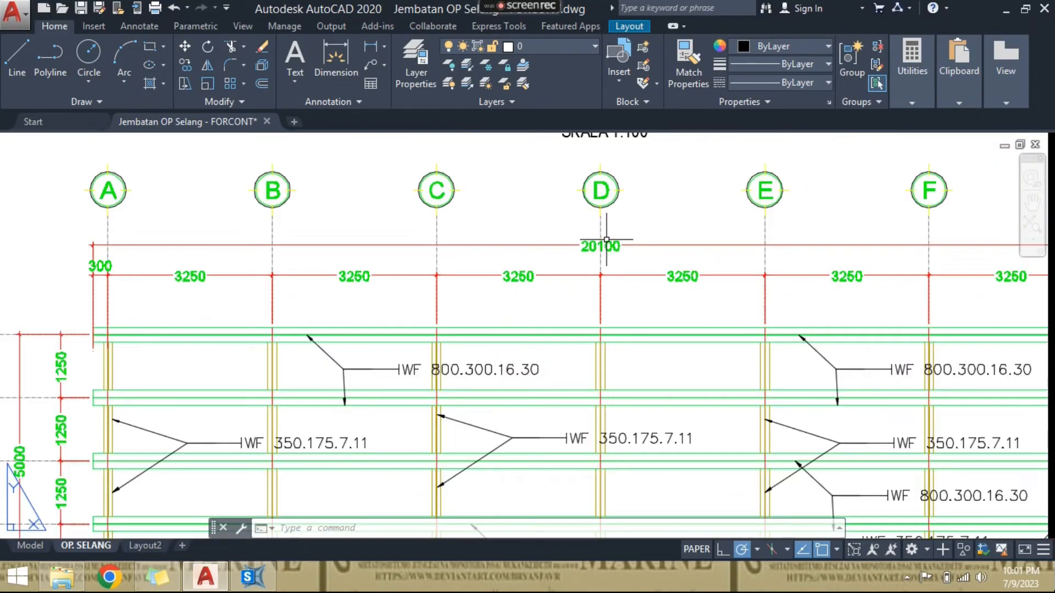
scroll(606, 240, "down", 2)
middle_click_drag(600, 337, 602, 292)
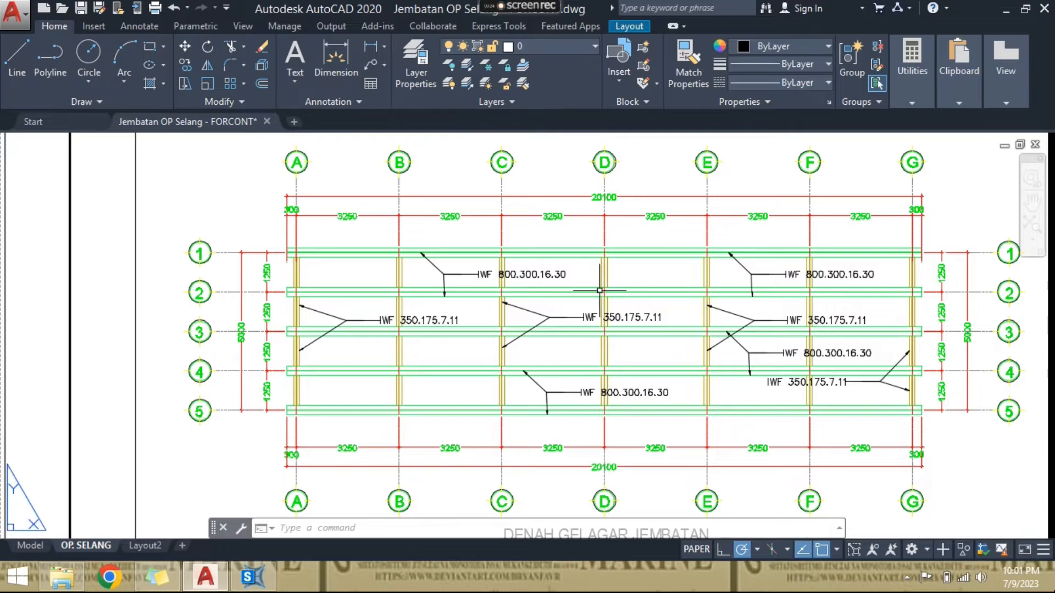
- Examine the girder plan's IWF profile labels and compare its girder arrangement with the bridge plan above it
scroll(482, 293, "up", 2)
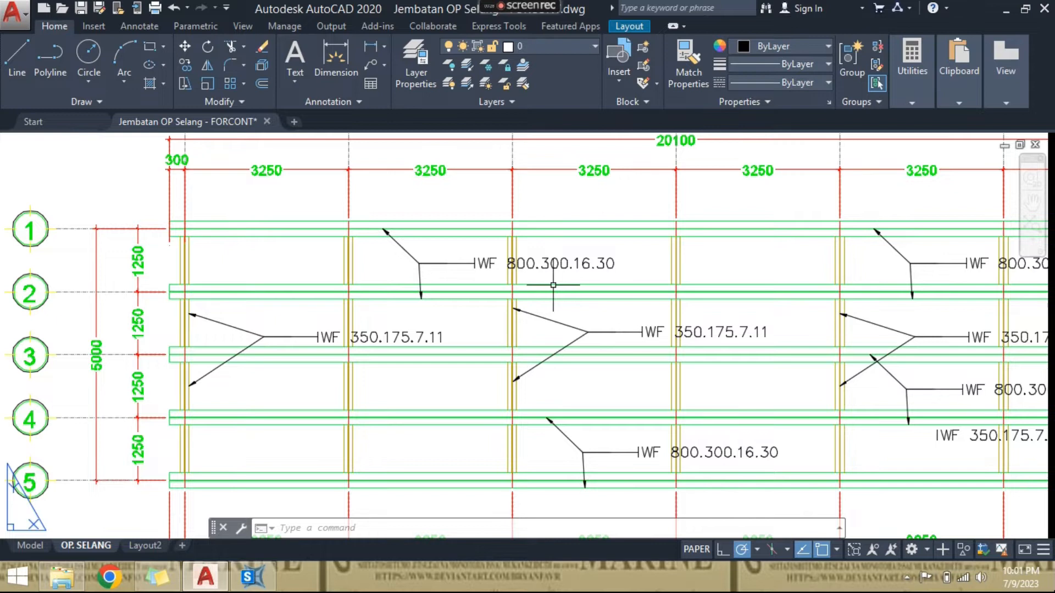
middle_click_drag(664, 321, 573, 302)
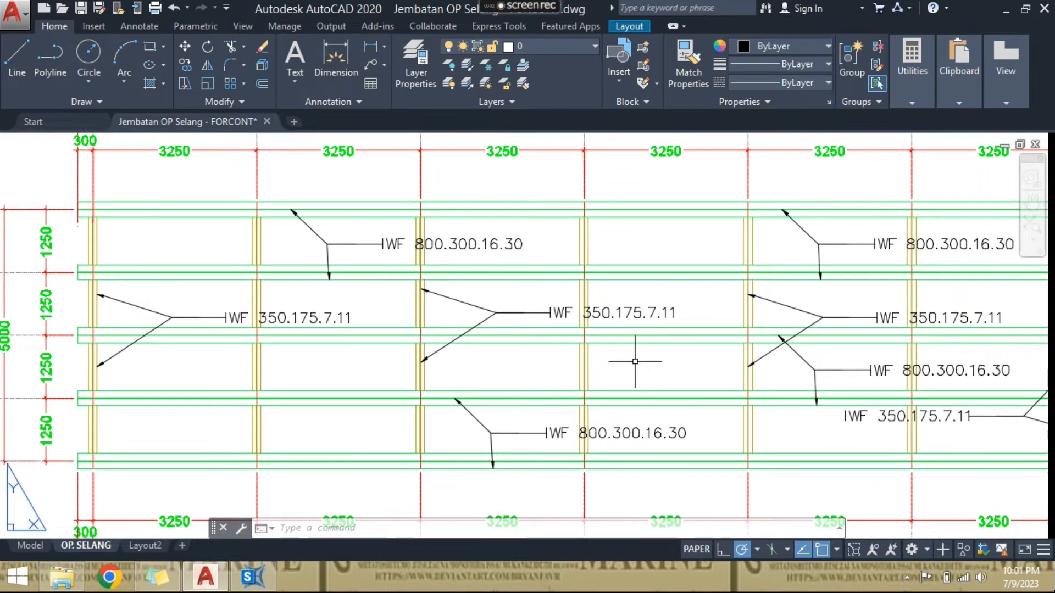
scroll(632, 360, "down", 2)
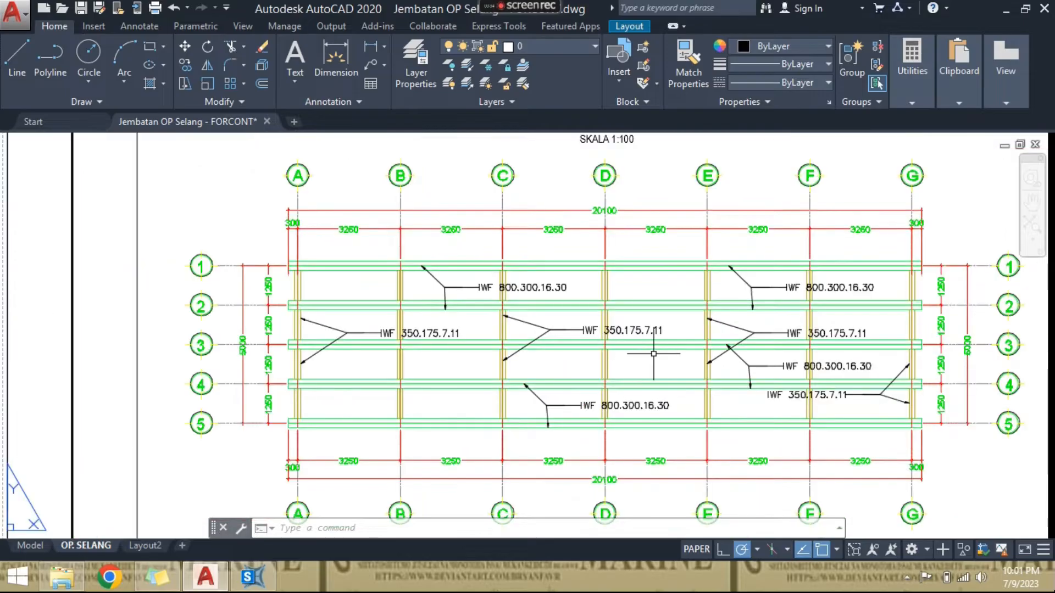
middle_click_drag(709, 307, 678, 376)
scroll(679, 377, "down", 2)
mouse_move(641, 270)
middle_mouse_down()
mouse_move(657, 338)
mouse_move(644, 402)
middle_mouse_up()
middle_click_drag(655, 315, 641, 341)
scroll(725, 242, "up", 2)
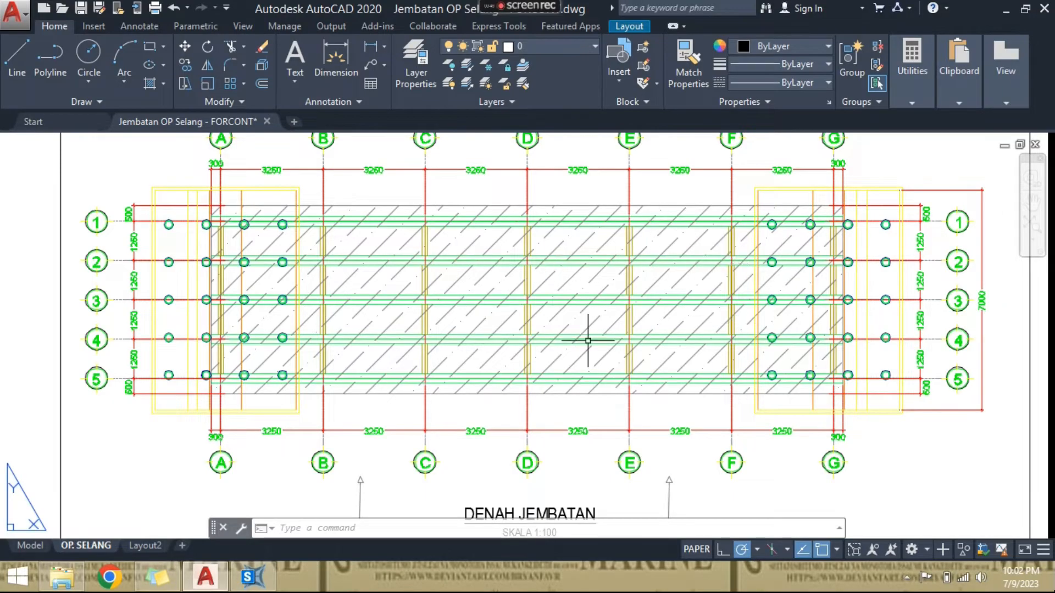
scroll(576, 252, "down", 2)
middle_click_drag(532, 346, 700, 246)
middle_click_drag(654, 295, 593, 183)
middle_click_drag(622, 229, 620, 219)
middle_click_drag(609, 332, 584, 282)
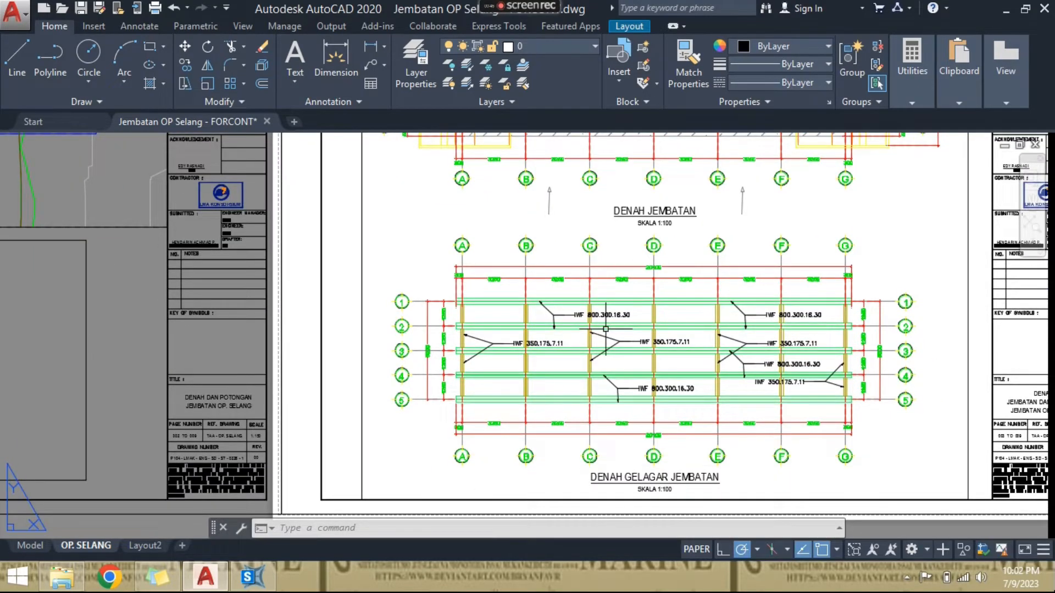
- Switch to SAP2000 and view the untitled model's default grid in plan and 3-D
left_click(250, 576)
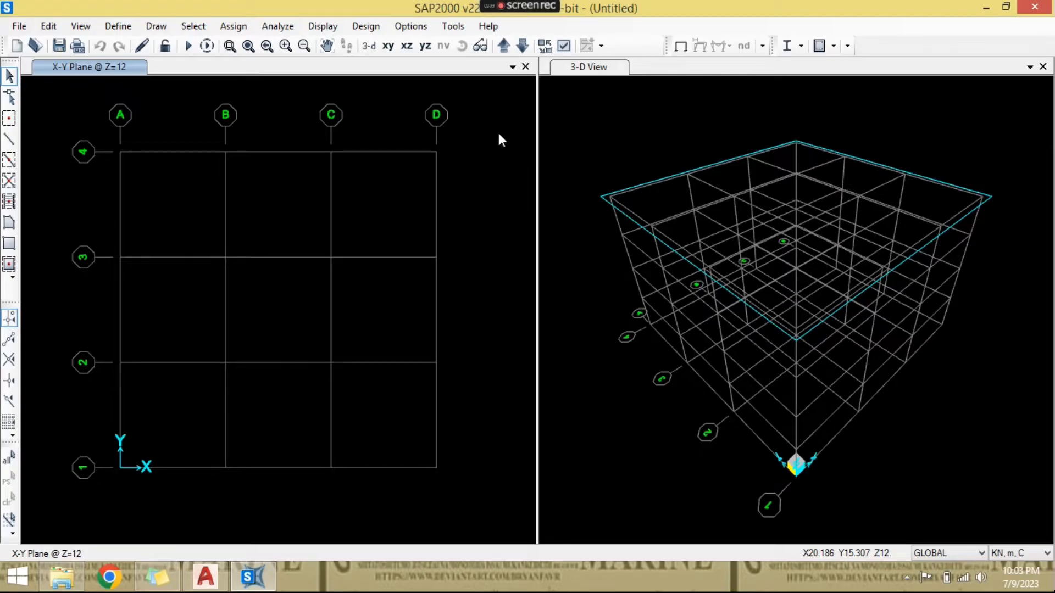
left_click(578, 152)
left_click(473, 156)
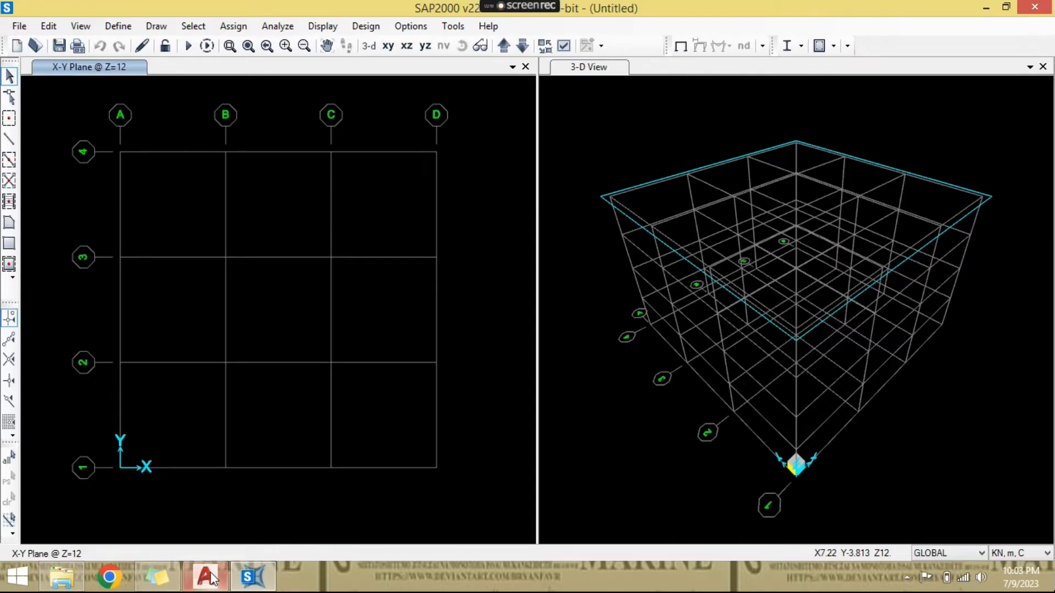
- Switch back to AutoCAD and examine the spacing dimensions between axes A to G and 1 to 5 on the girder plan
mouse_move(211, 574)
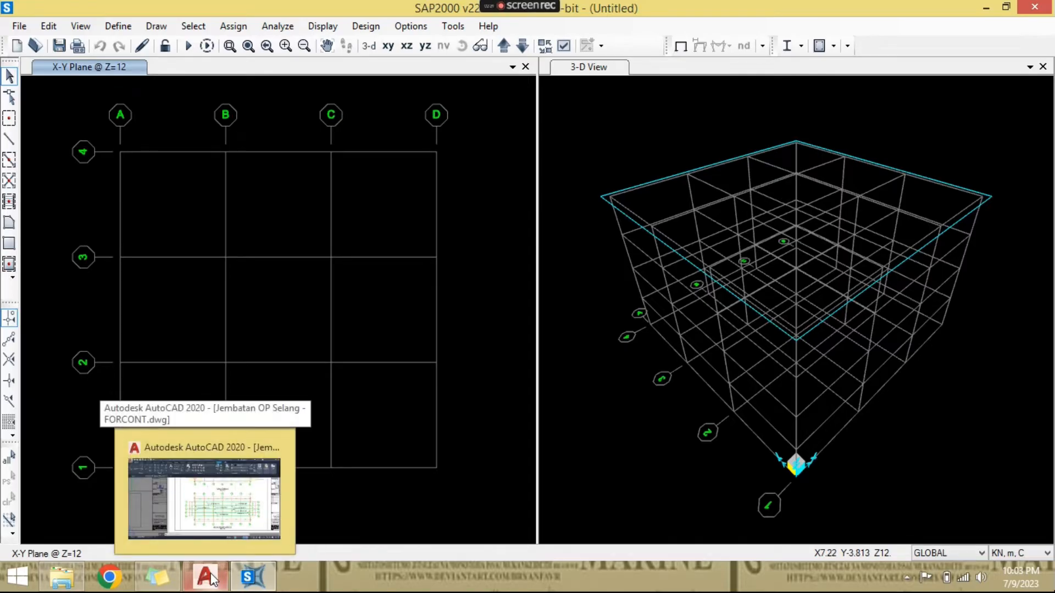
left_click(211, 575)
scroll(483, 334, "up", 3)
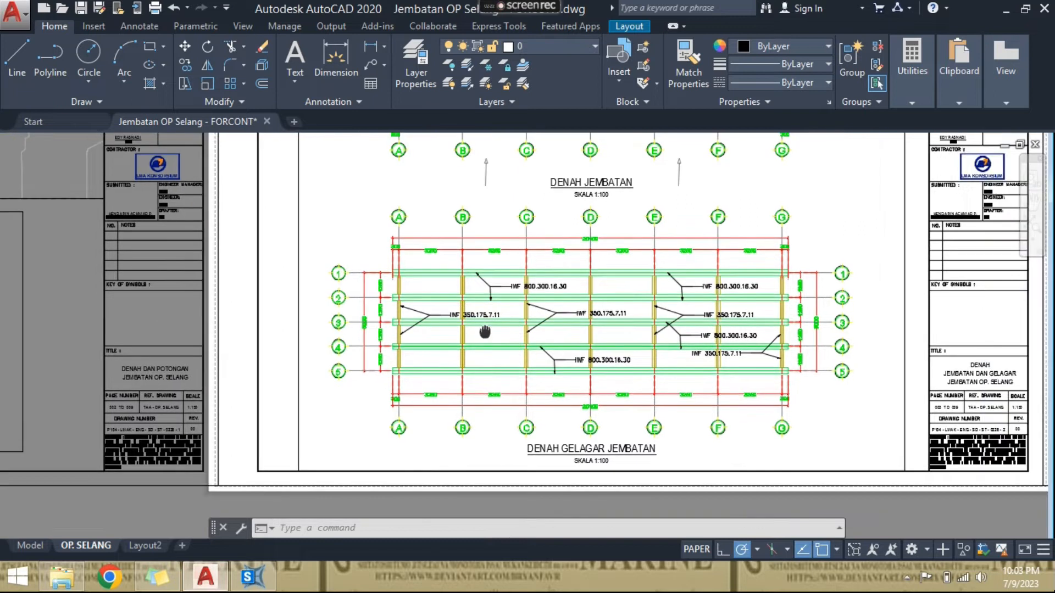
middle_click_drag(490, 298, 490, 280)
scroll(490, 280, "up", 1)
scroll(486, 277, "down", 2)
scroll(484, 277, "up", 2)
scroll(482, 277, "down", 1)
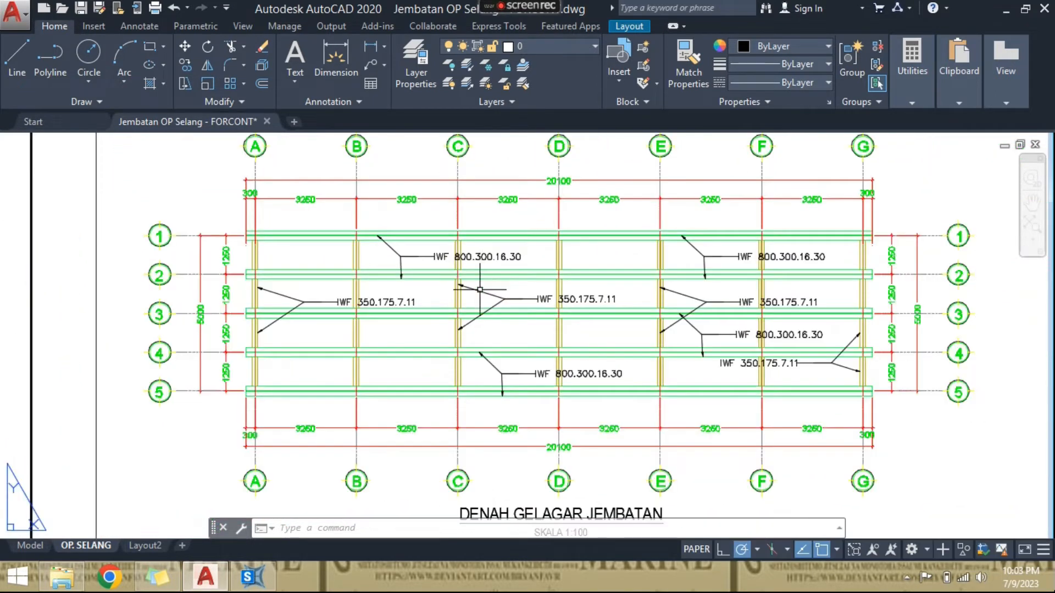
scroll(577, 261, "down", 2)
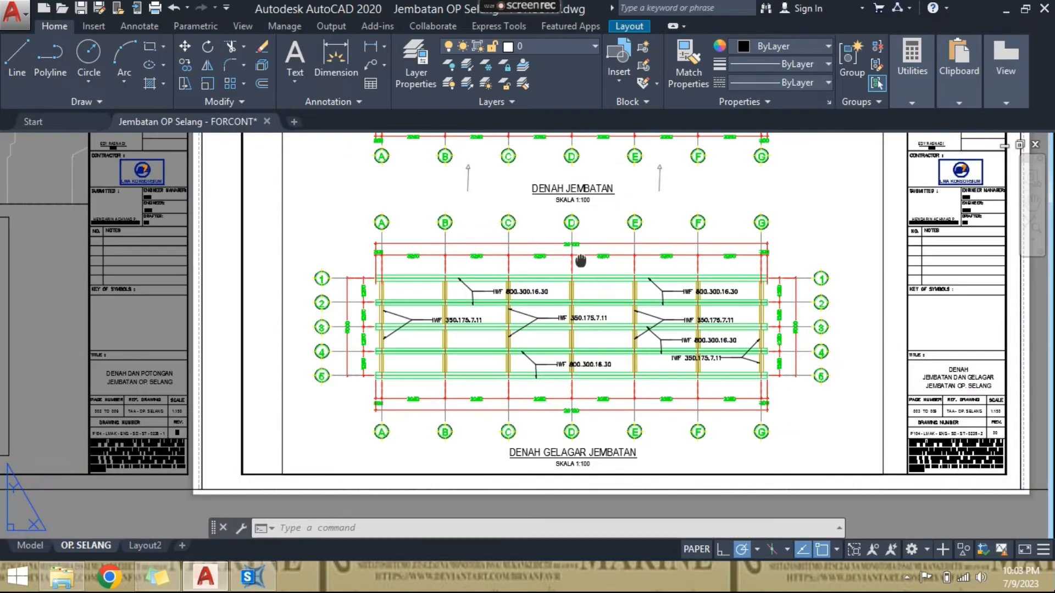
scroll(564, 296, "up", 2)
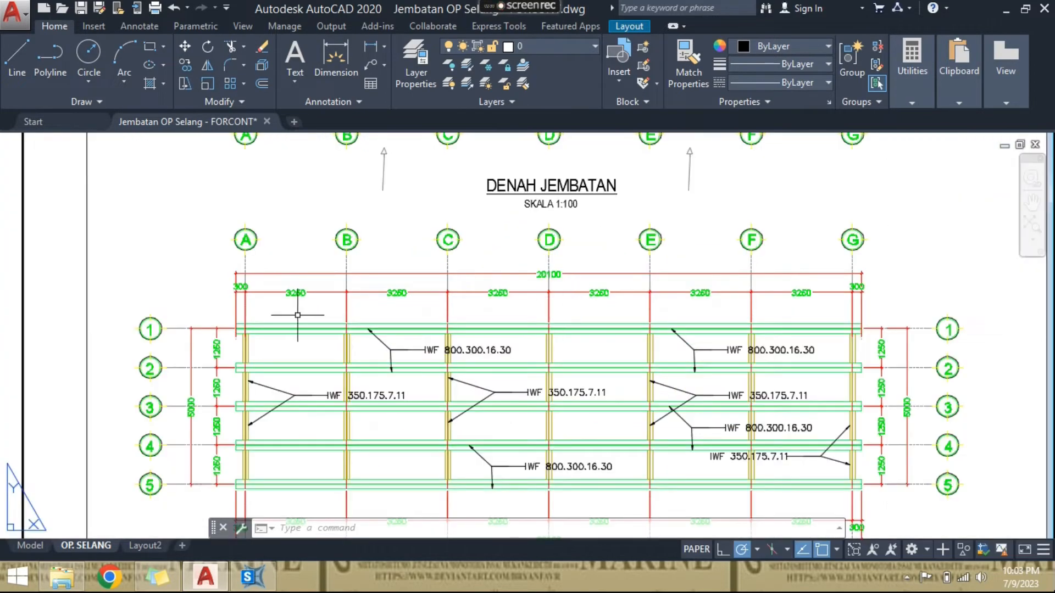
scroll(247, 305, "up", 2)
middle_click_drag(531, 308, 408, 308)
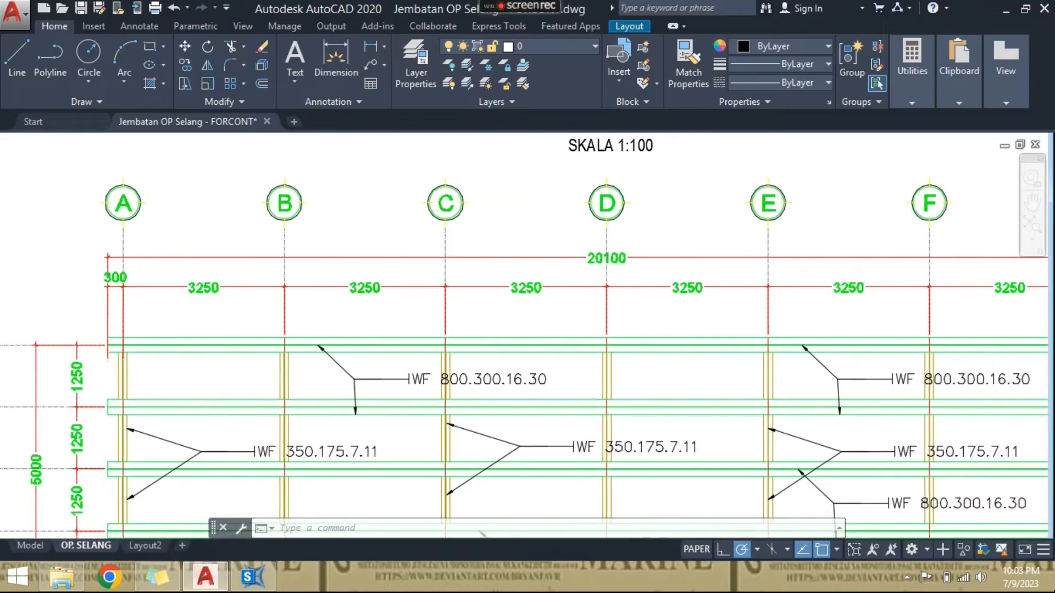
scroll(400, 303, "down", 2)
middle_click_drag(471, 318, 463, 279)
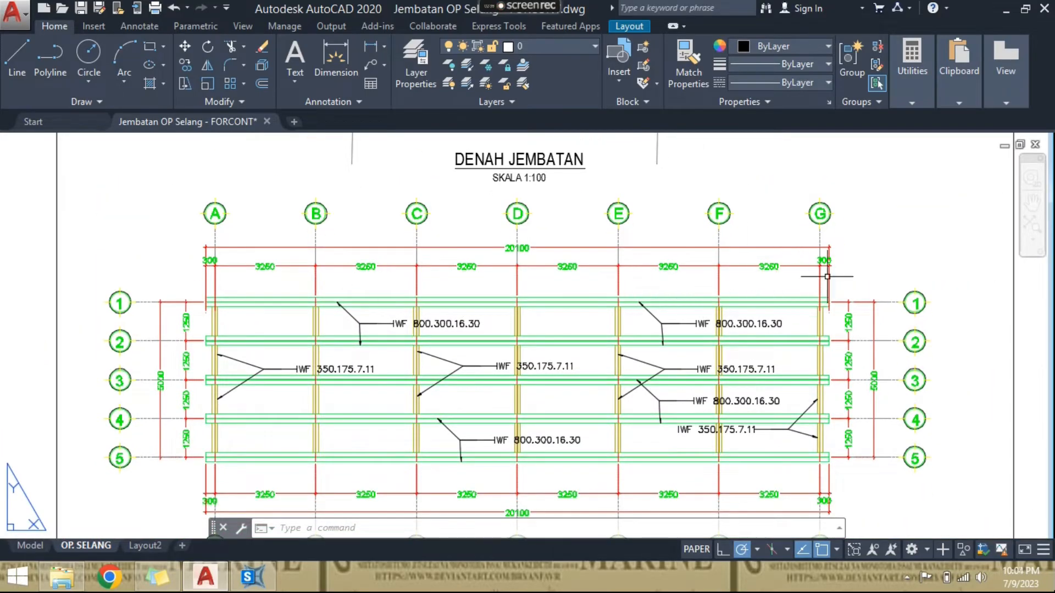
- Examine the end overhang beyond axis G and the overall length dimension of the girder plan
scroll(824, 270, "up", 5)
scroll(800, 198, "down", 1)
scroll(751, 262, "down", 3)
scroll(796, 266, "down", 2)
middle_click_drag(650, 332, 654, 266)
scroll(497, 190, "up", 4)
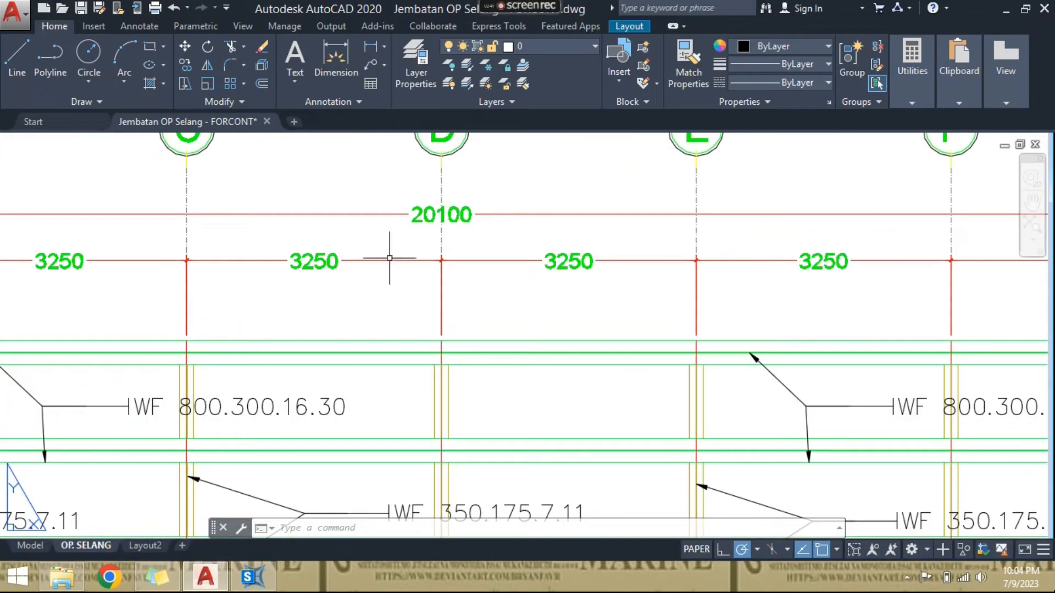
scroll(390, 319, "down", 4)
middle_click_drag(409, 373, 421, 314)
- Switch to SAP2000, open the GLOBAL grid system data and set the ordinate of X grid line B to 0.3 m
key("alt+Tab")
right_click(266, 170)
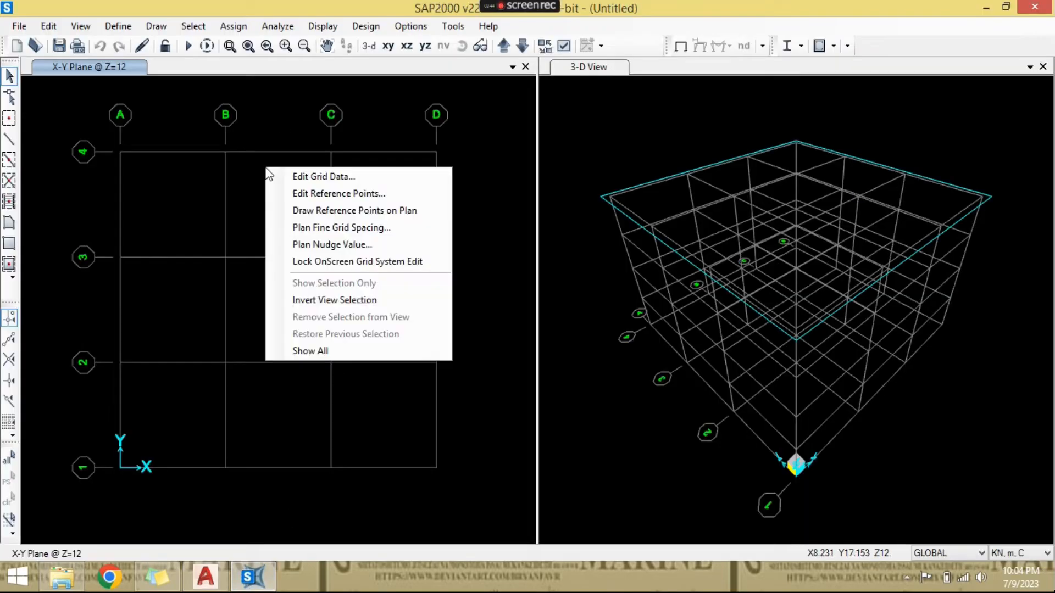
left_click(273, 172)
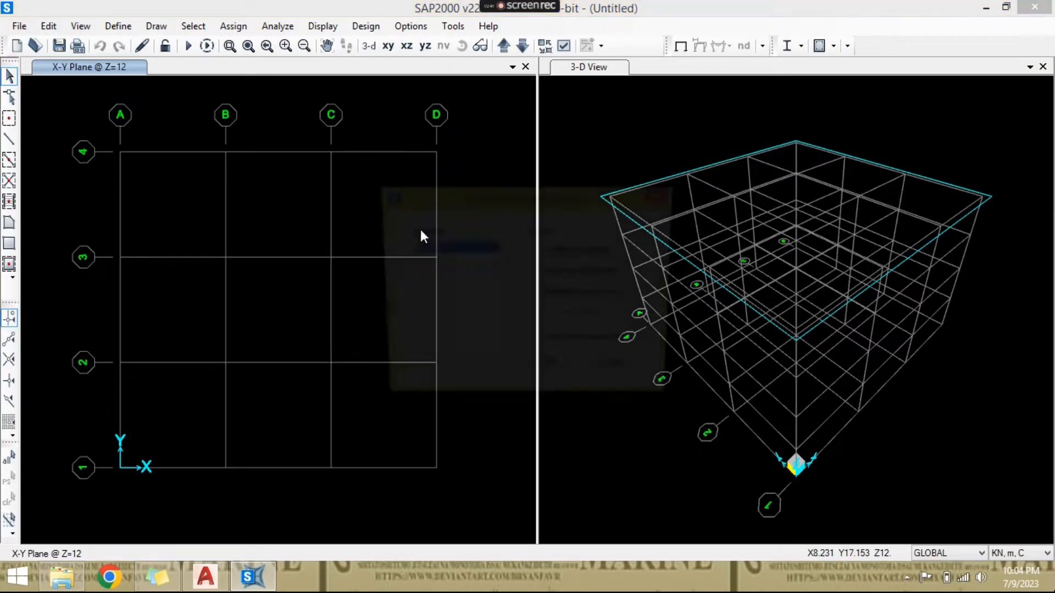
left_click(585, 295)
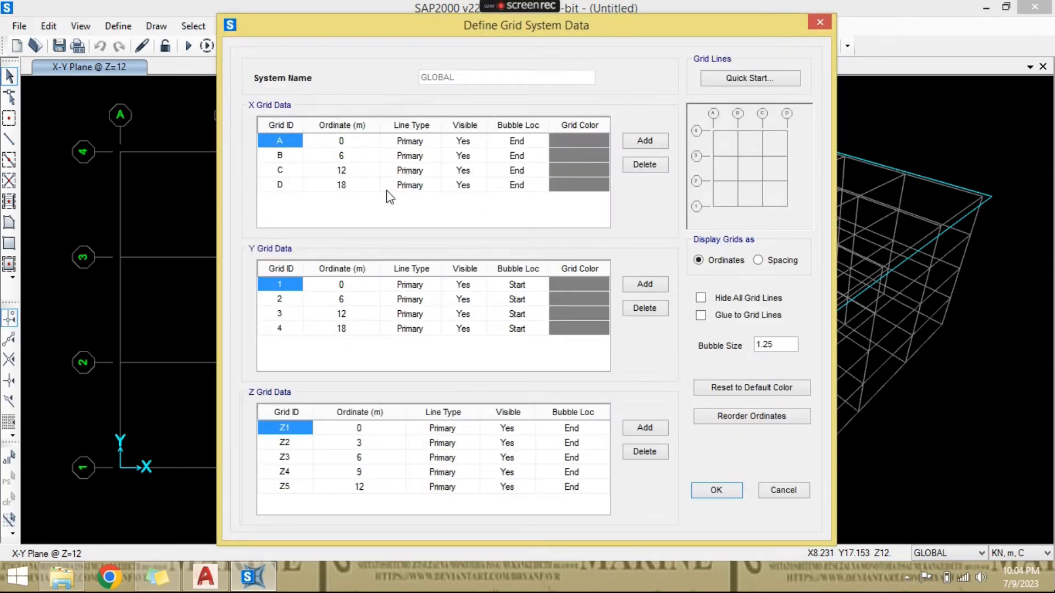
left_click(352, 156)
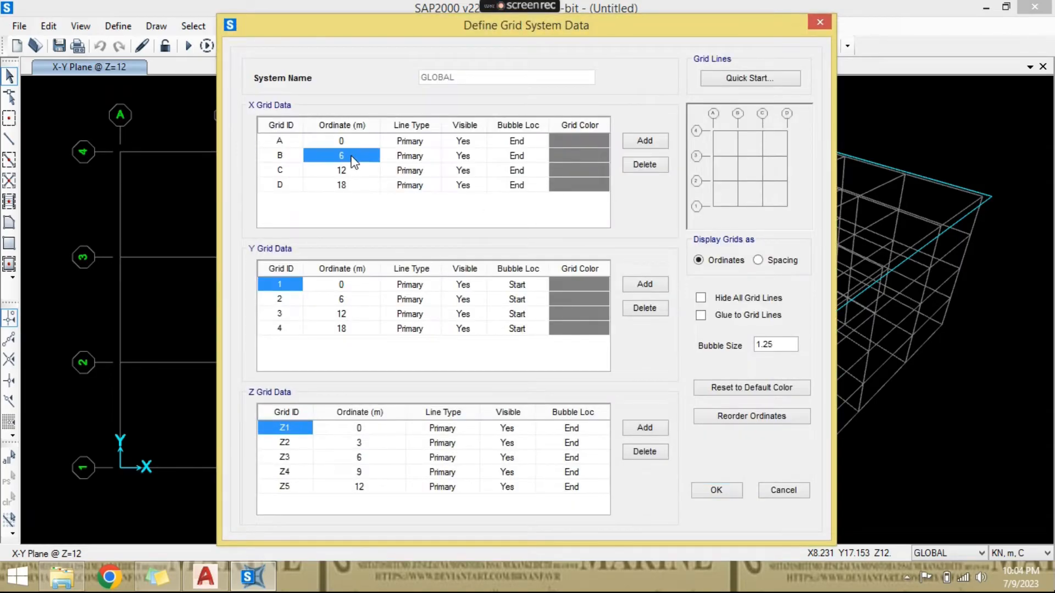
type("0.3")
key("Return")
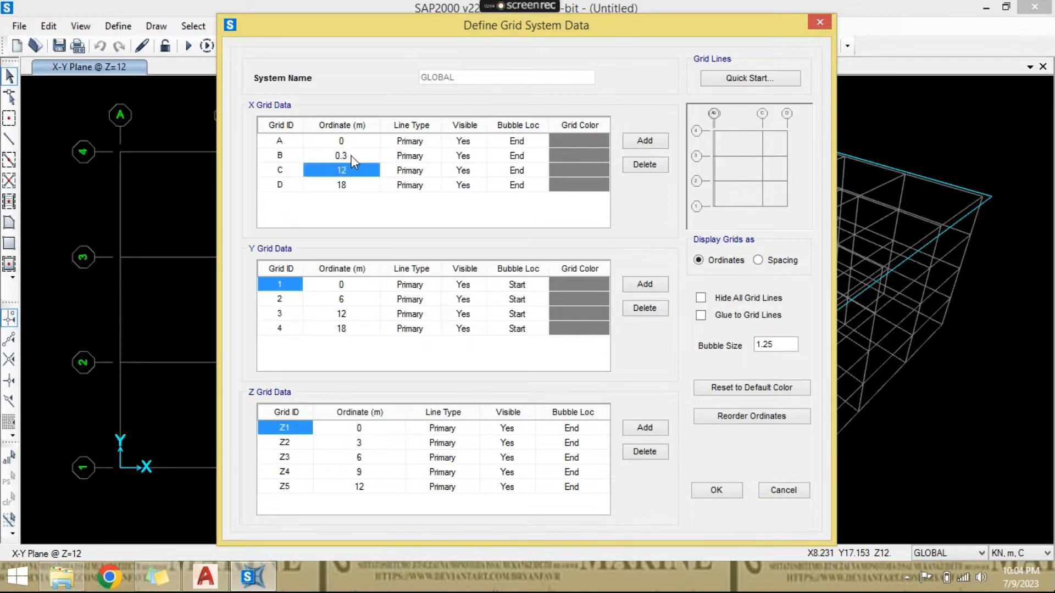
- Calculate 3.25 + 0.3 in the Calculator and set the ordinate of X grid line C to 3.55 m
key("super")
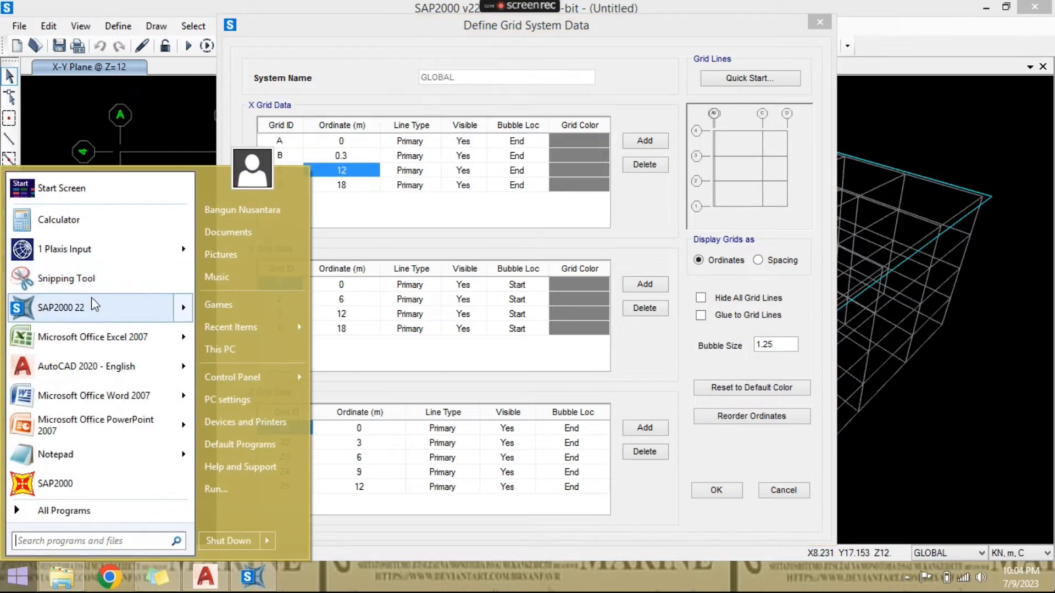
left_click(82, 217)
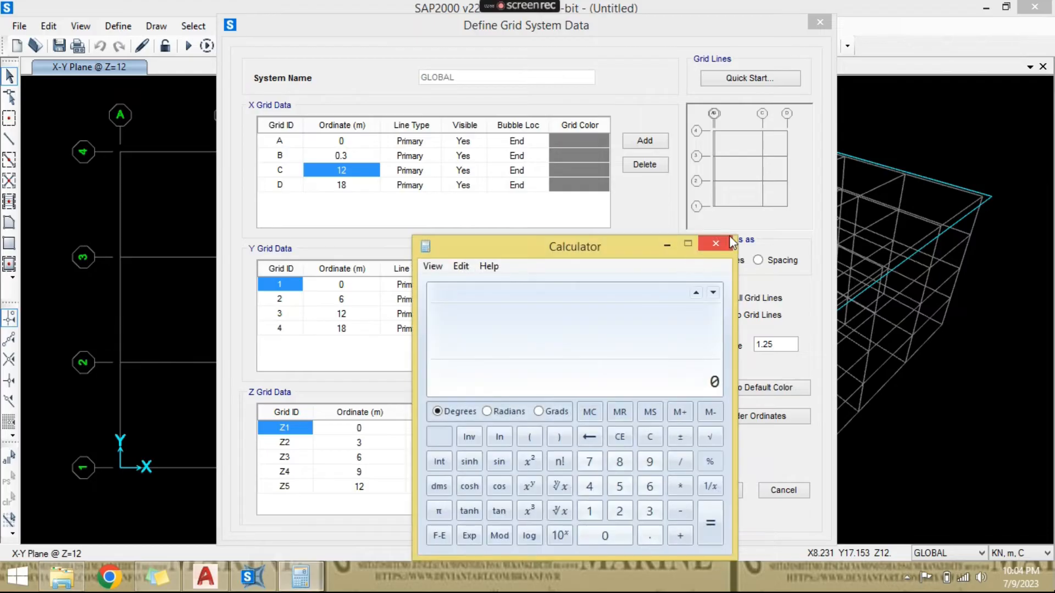
type("3.25 + 0.3")
key("Return")
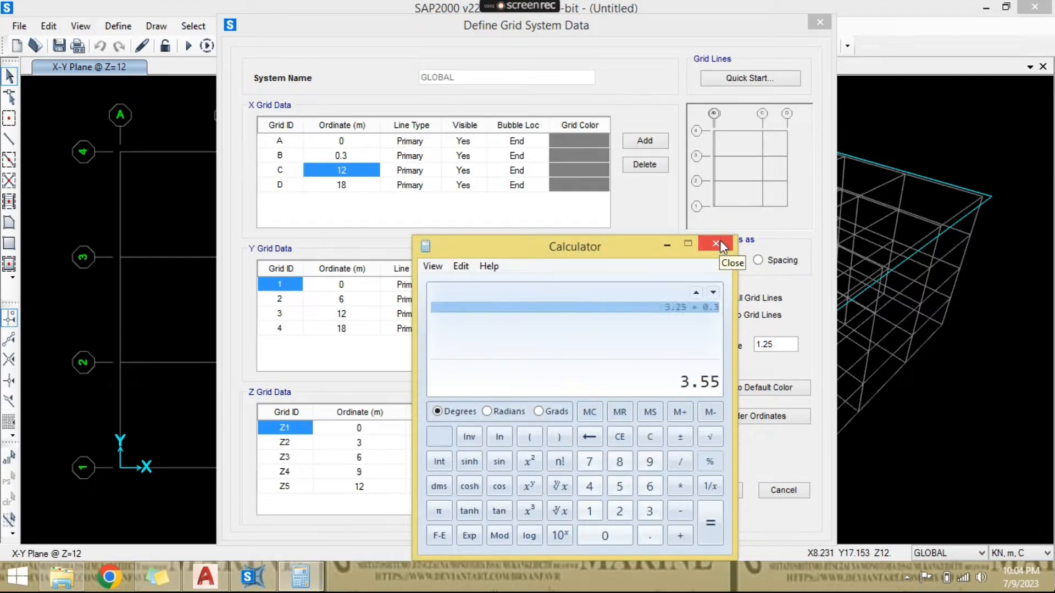
left_click(350, 169)
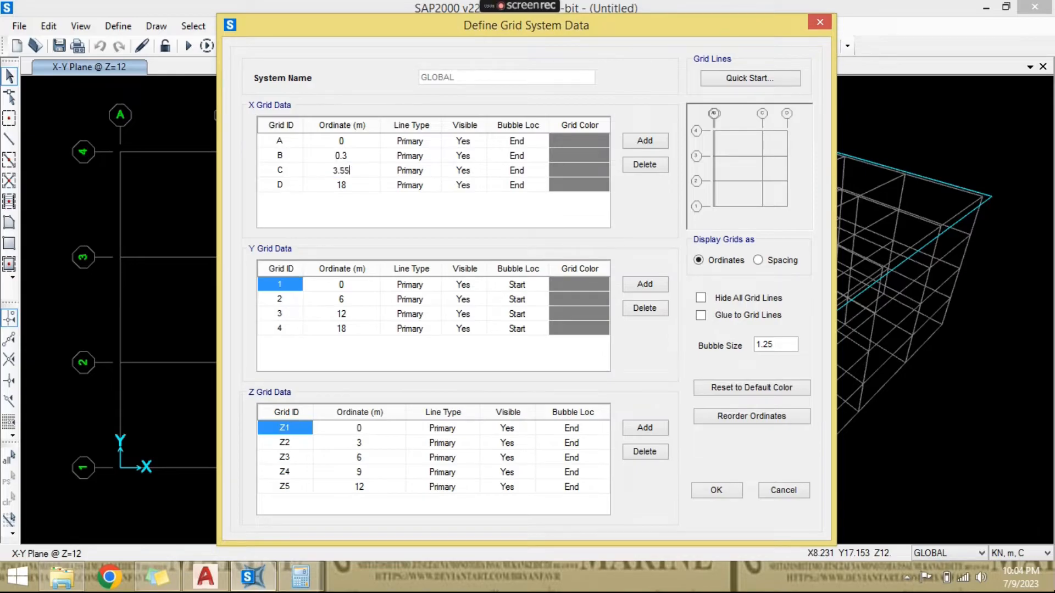
key("Return")
- Calculate 3.55 + 3.25 in the Calculator and set the ordinate of X grid line D to 6.8 m
left_click(300, 576)
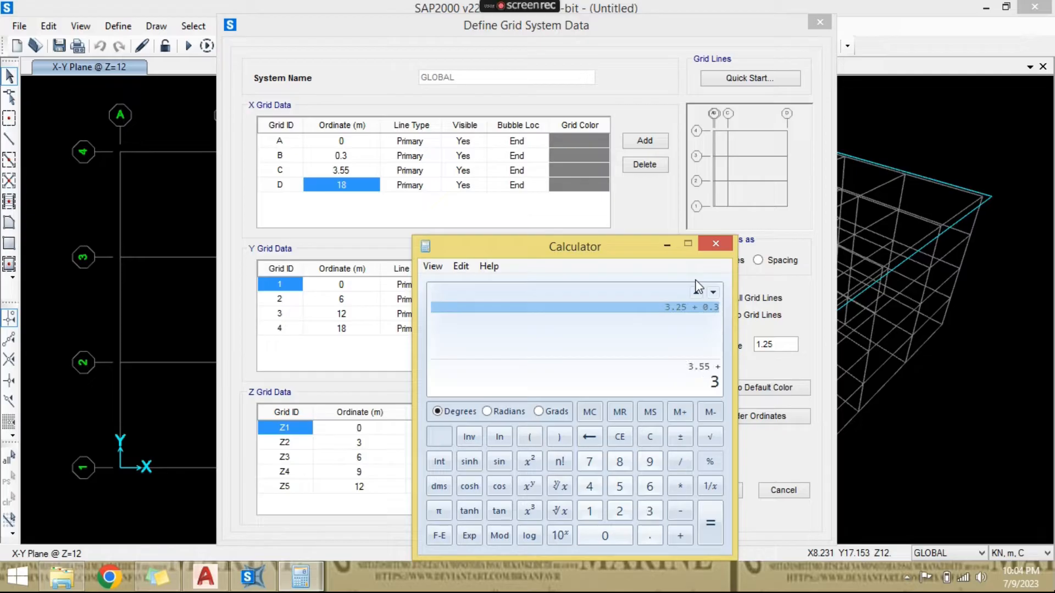
type("25")
key("Return")
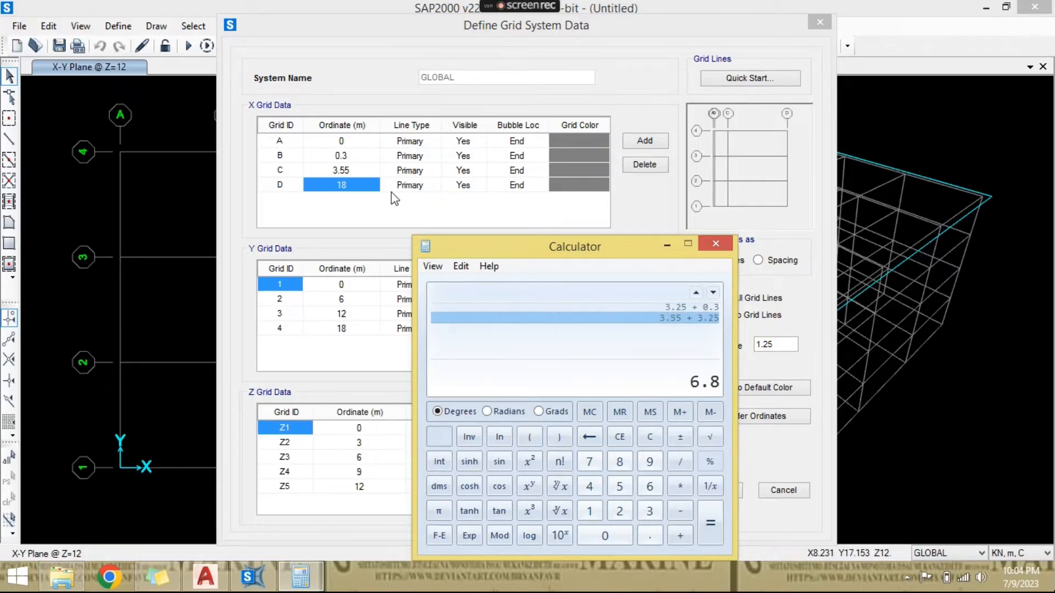
left_click(341, 185)
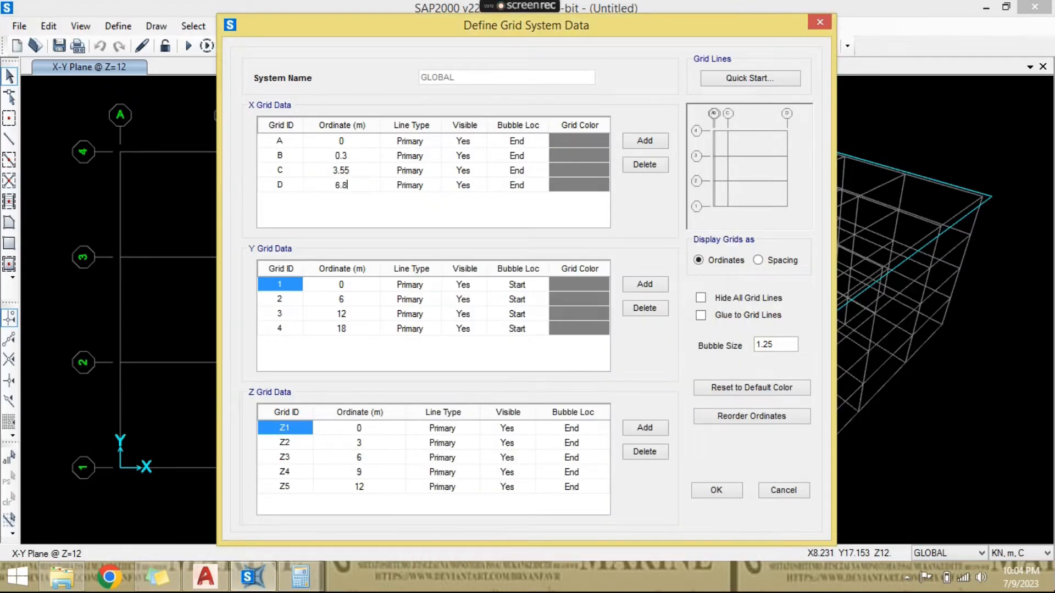
key("Return")
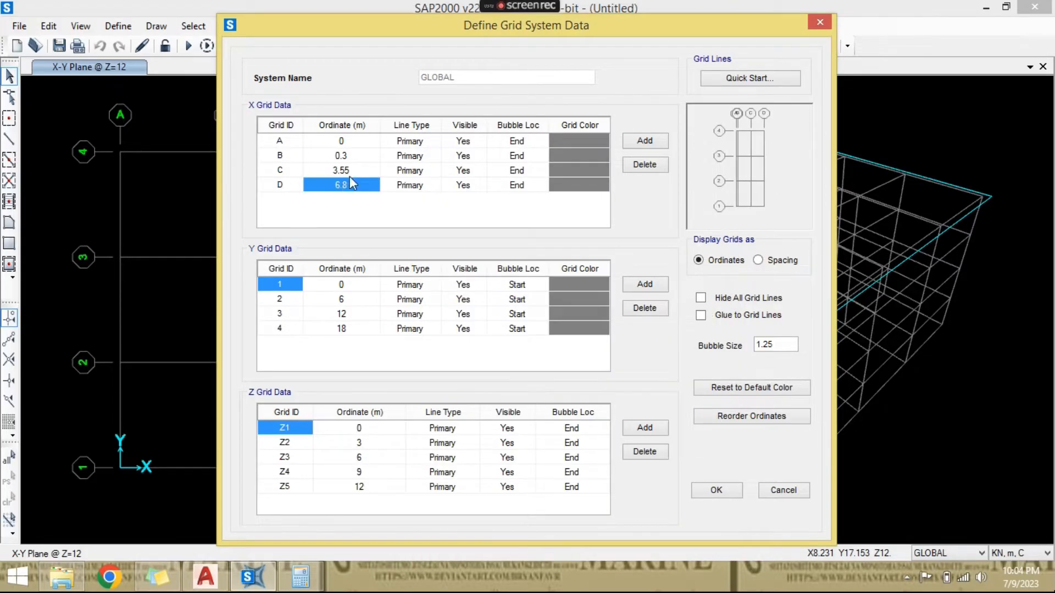
- Add five more X grid lines, E to I, continuing after line D at the same 3.25 m spacing
left_click(645, 141)
left_click(645, 140)
left_click(645, 140)
left_click(644, 140)
left_click(644, 141)
left_click(657, 147)
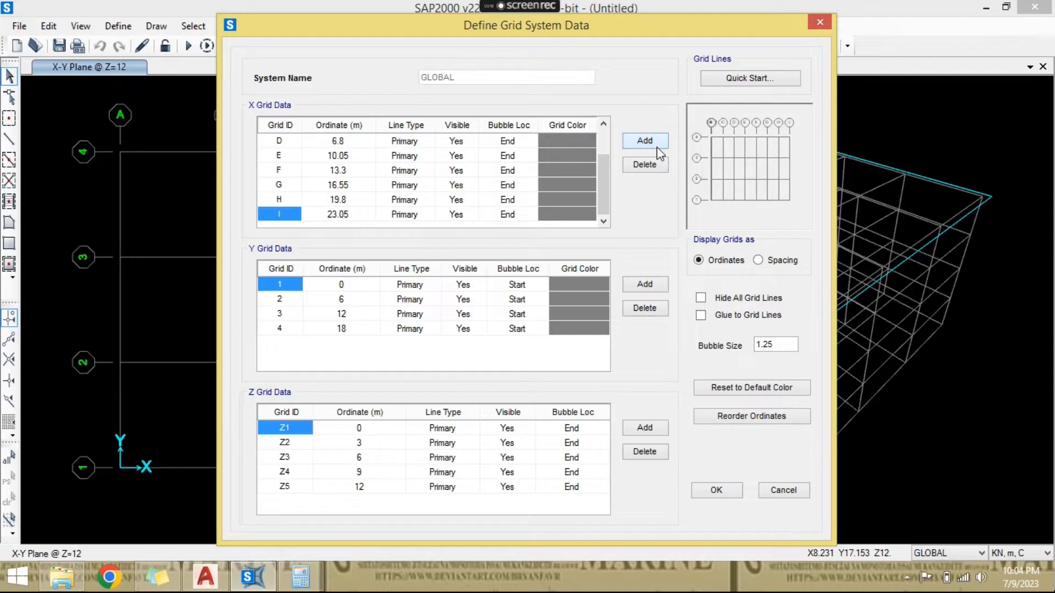
- Set the ordinate of X grid line I to 20.1 m
left_click(357, 200)
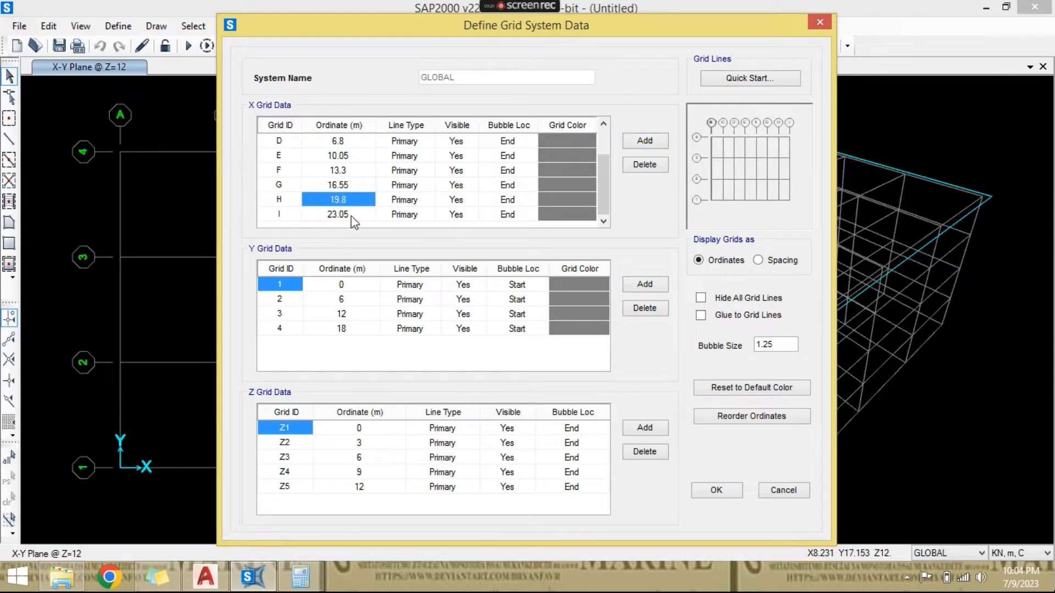
left_click(352, 214)
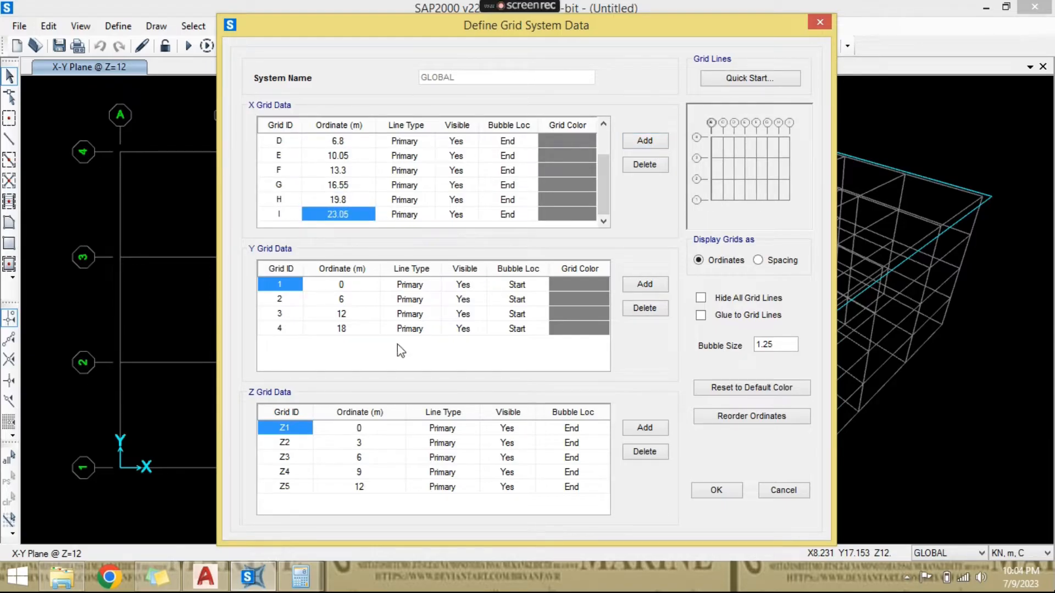
type("20.1")
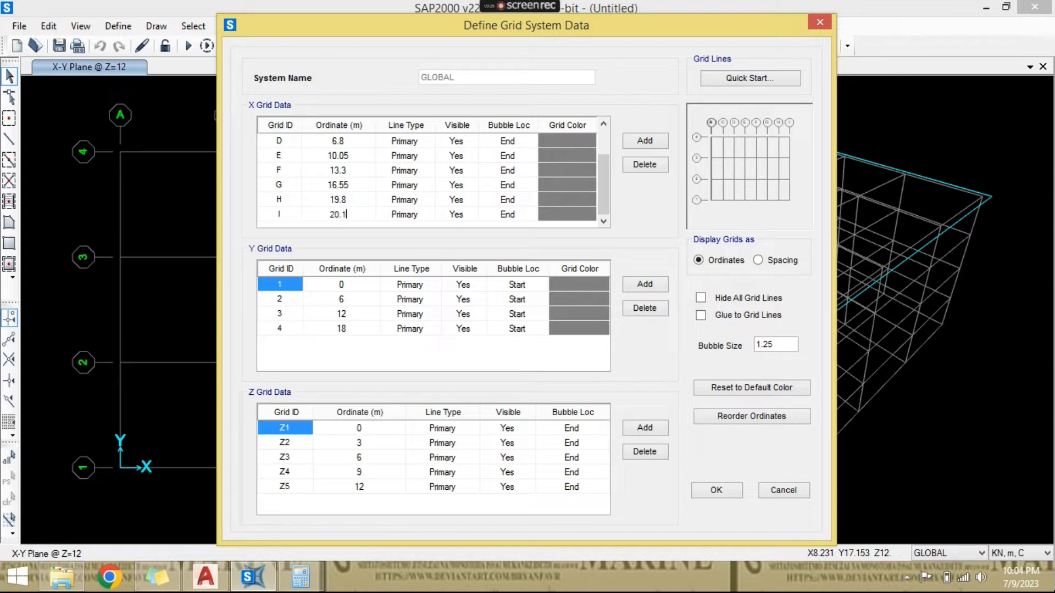
key("Return")
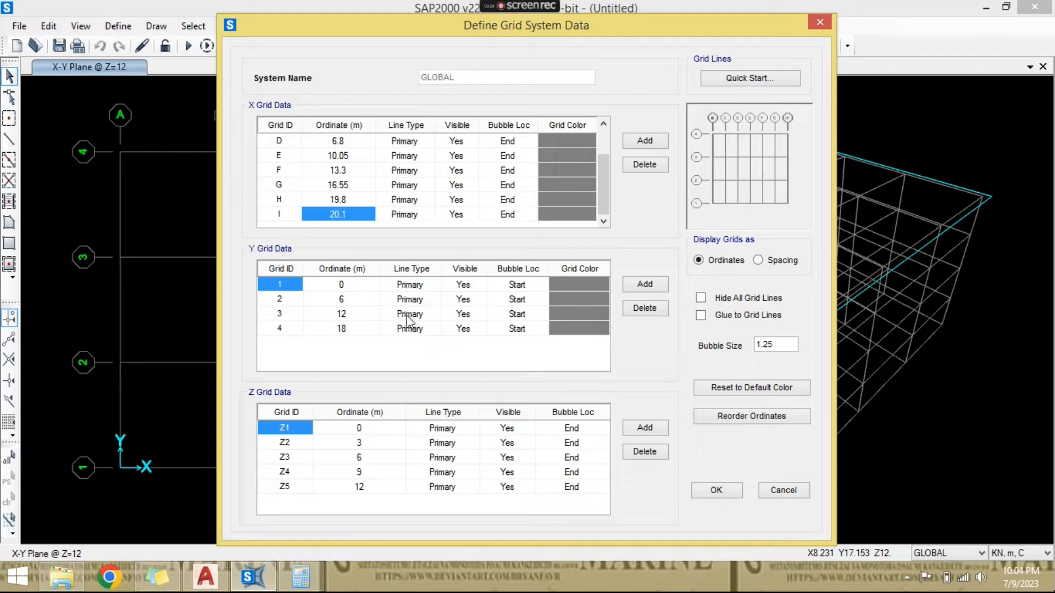
- Set the ordinate of Z grid line Z2 to 0, delete lines Z3 to Z5 and apply the grid data
left_click(359, 442)
type("0")
left_click(310, 470)
left_click_drag(291, 459, 547, 484)
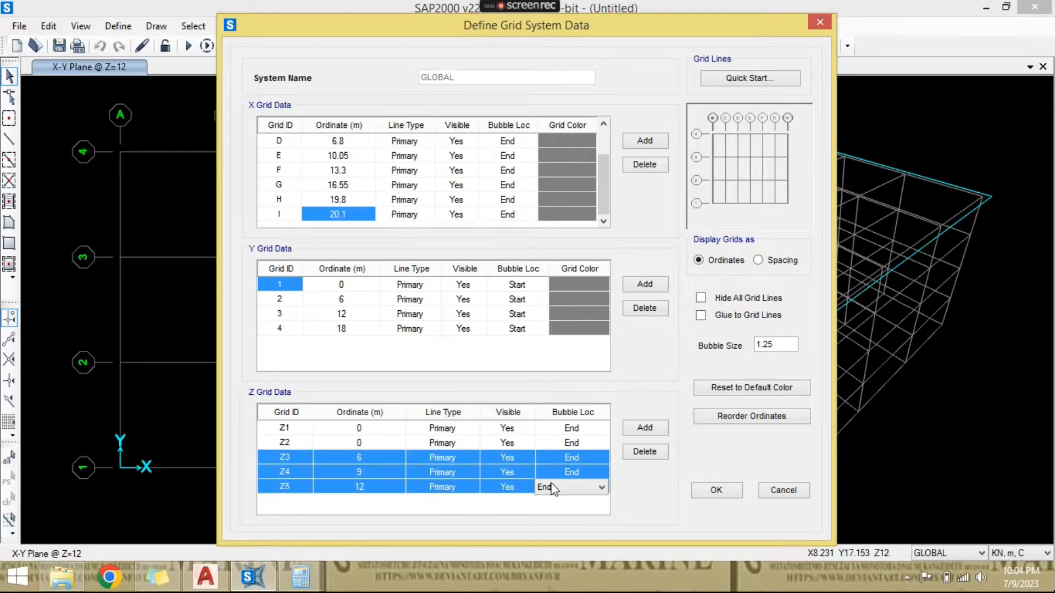
left_click(654, 452)
left_click(348, 443)
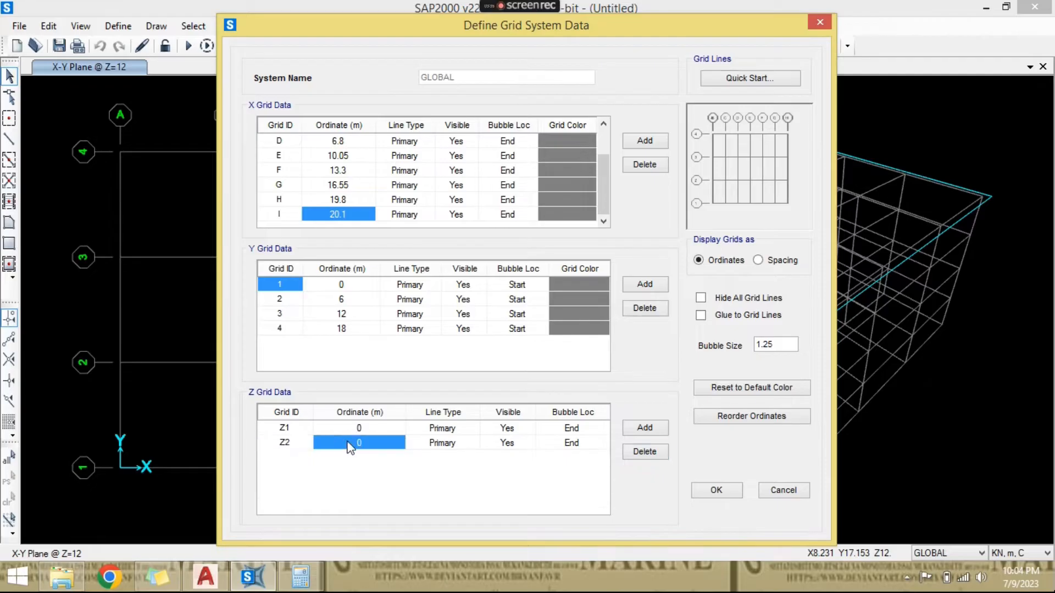
left_click(698, 493)
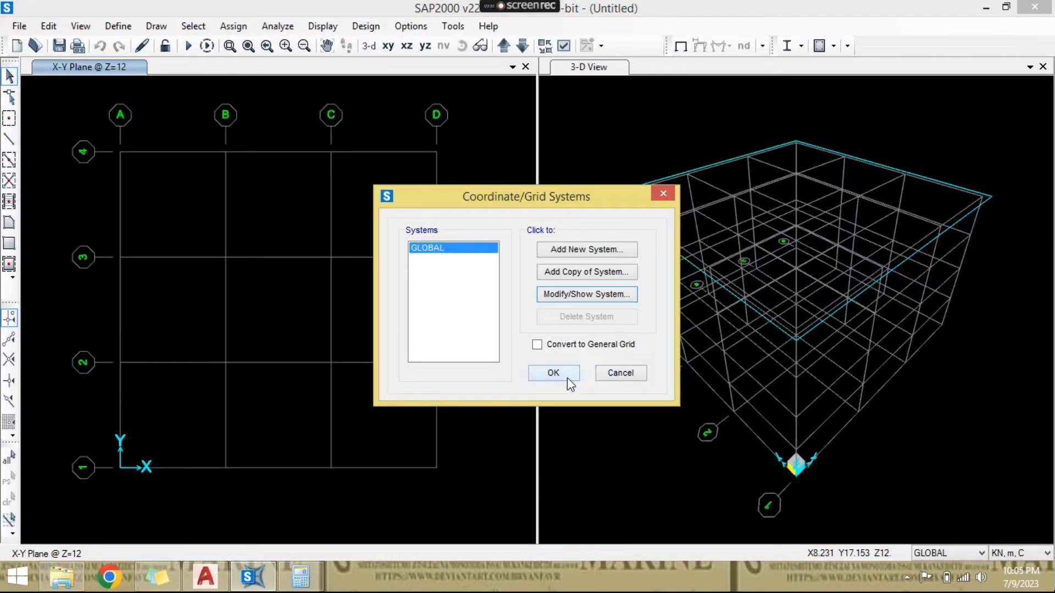
left_click(572, 374)
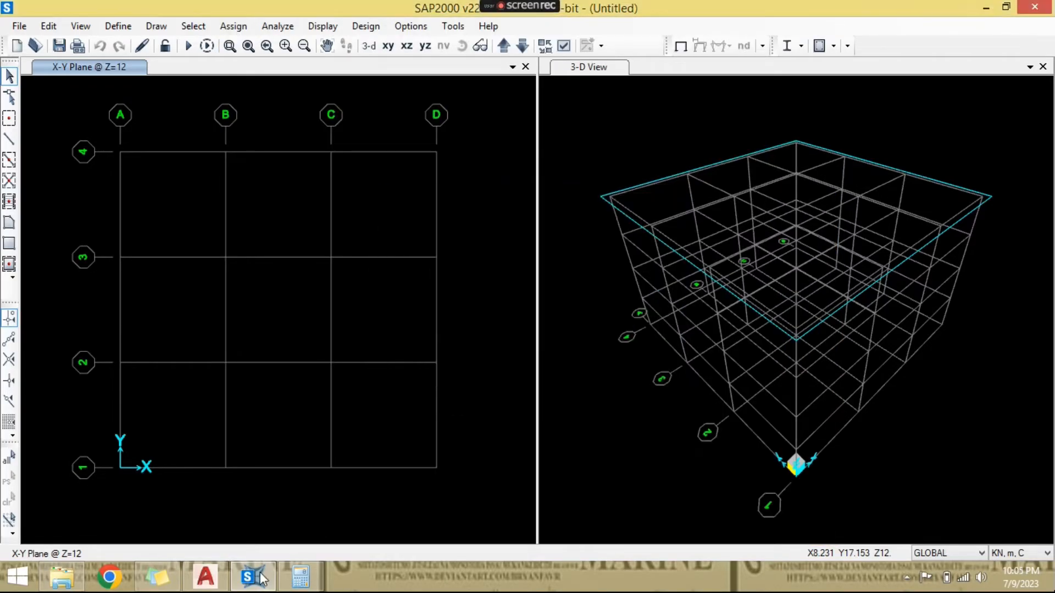
- Switch to AutoCAD and examine the spacing dimensions between girder lines 1 to 5 on the OP. SELANG layout
left_click(205, 576)
middle_click_drag(248, 298, 380, 247)
scroll(186, 285, "up", 2)
middle_click_drag(292, 389, 306, 409)
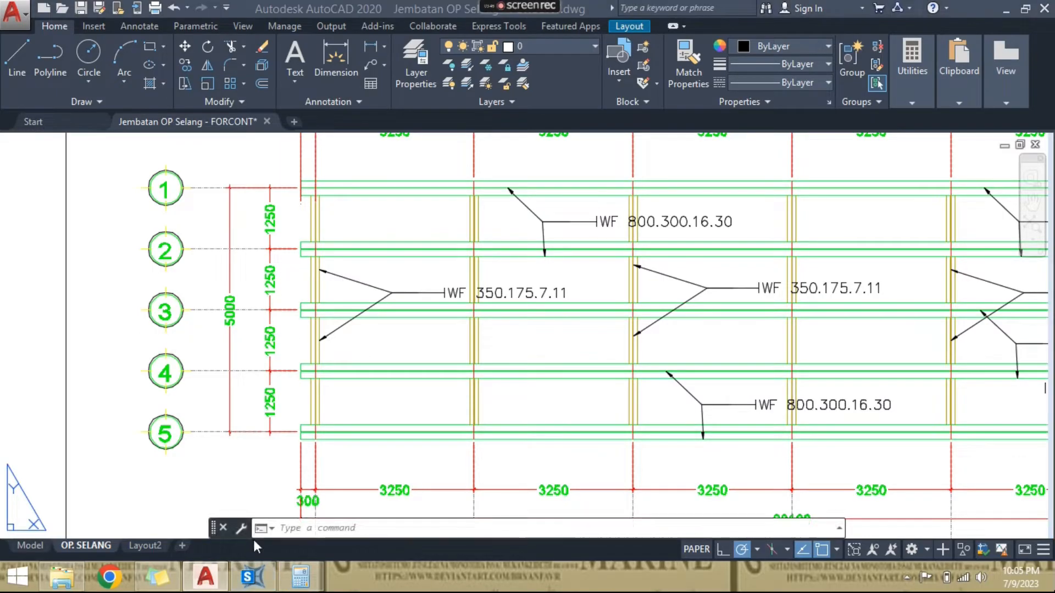
- Switch to SAP2000, reopen the GLOBAL grid system data and set the ordinate of Y grid line 2 to 1.25 m
left_click(252, 577)
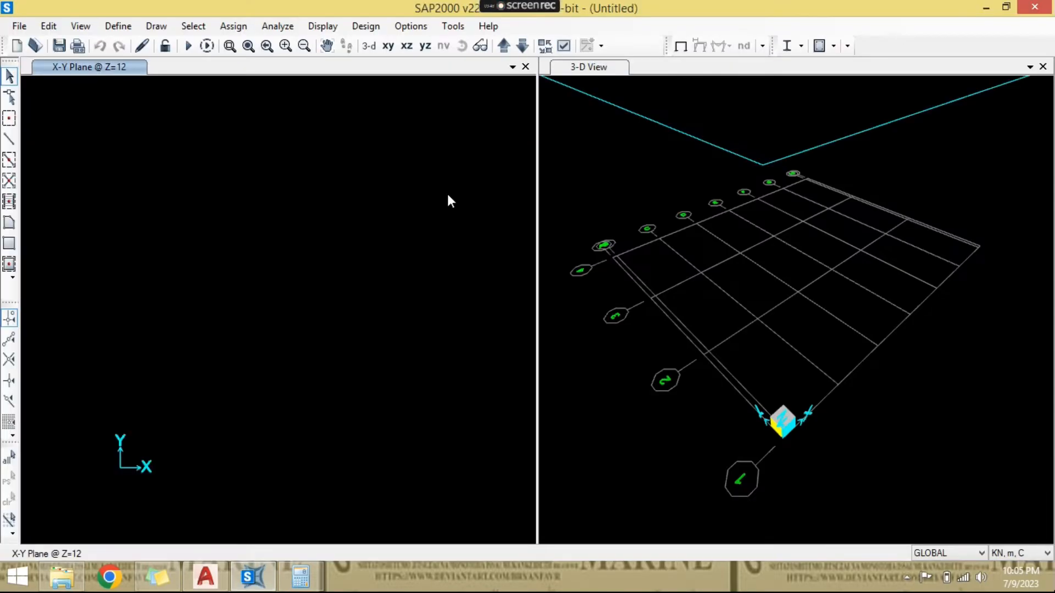
right_click(350, 205)
left_click(392, 220)
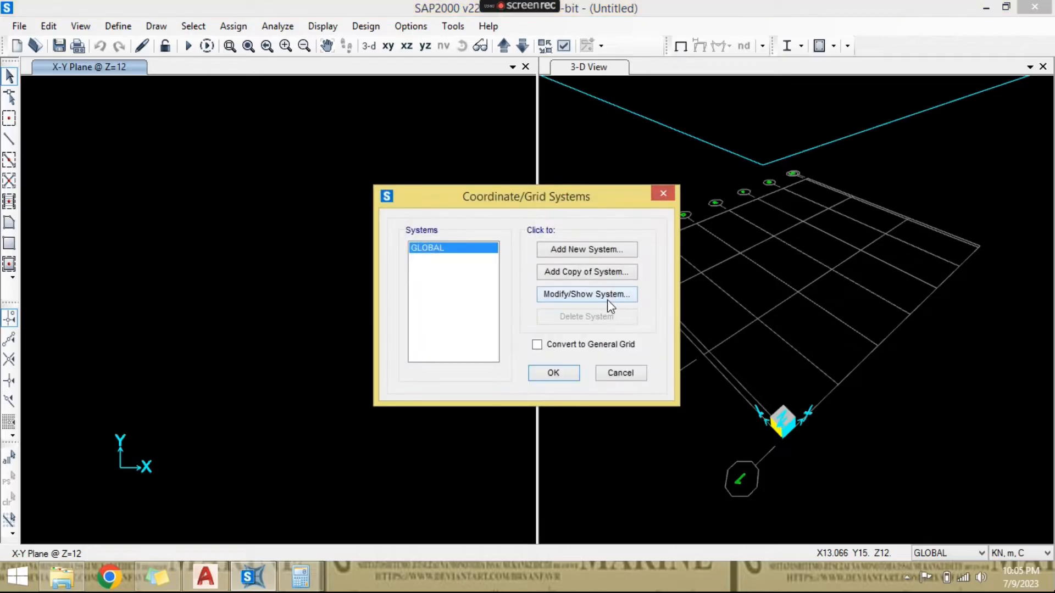
left_click(596, 298)
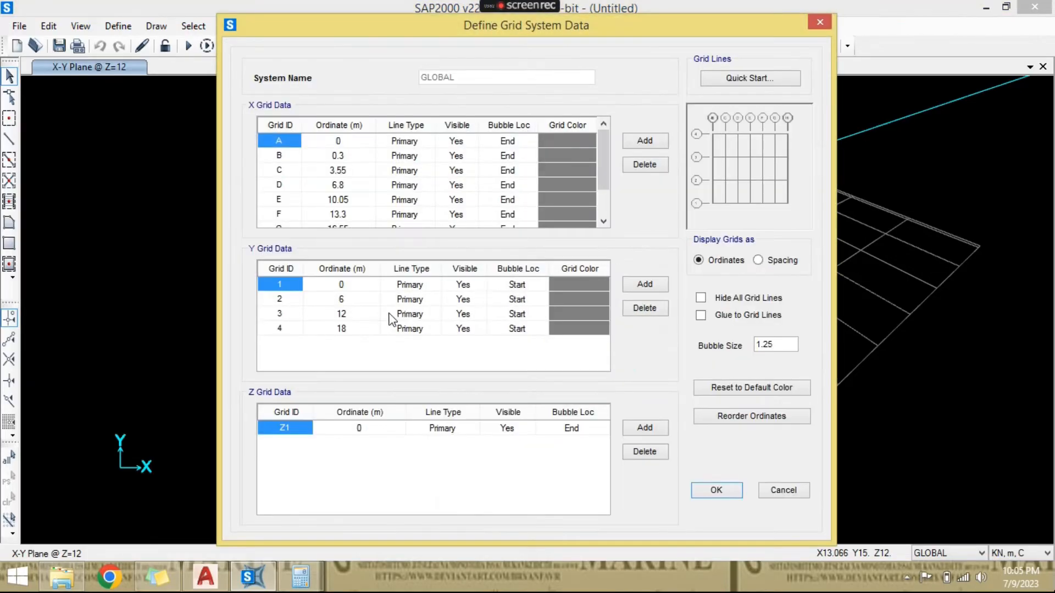
left_click(345, 299)
key("Return")
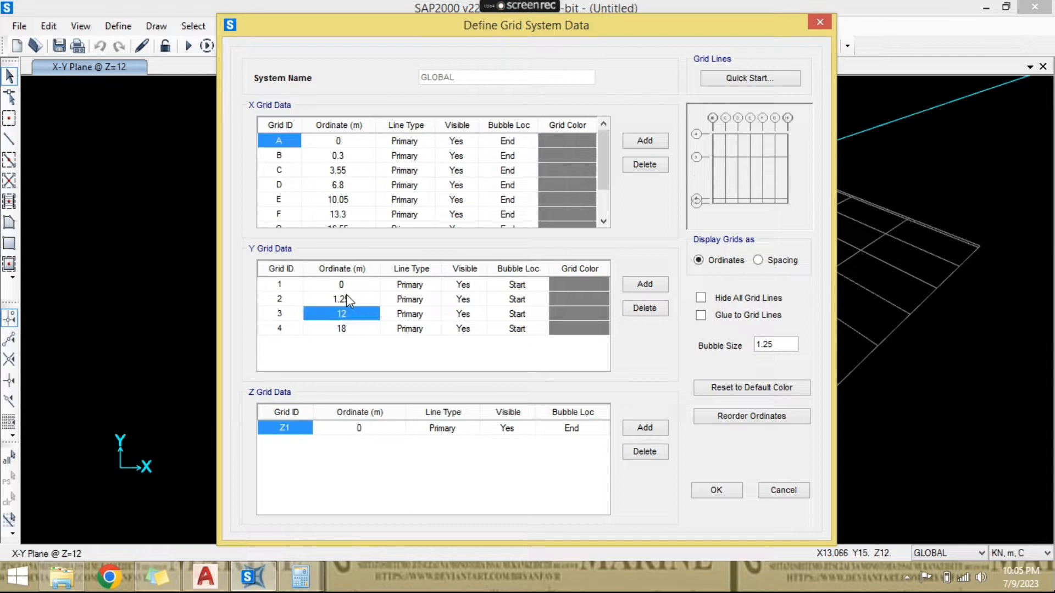
- Set the ordinates of Y grid lines 3 and 4 to 2.5 m and 3.75 m
type("2.5")
key("Return")
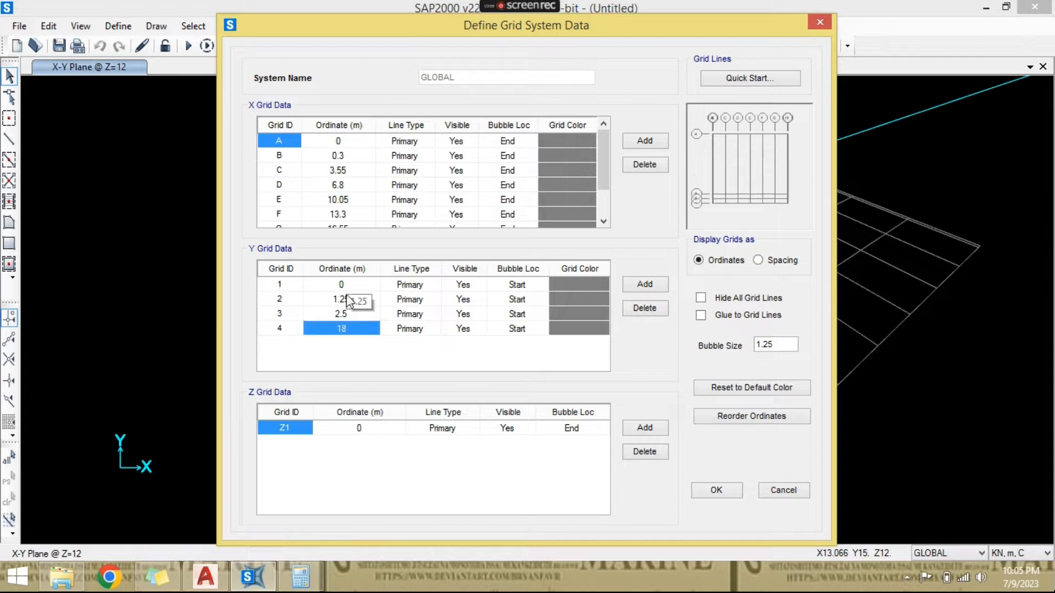
type("3.75")
key("Return")
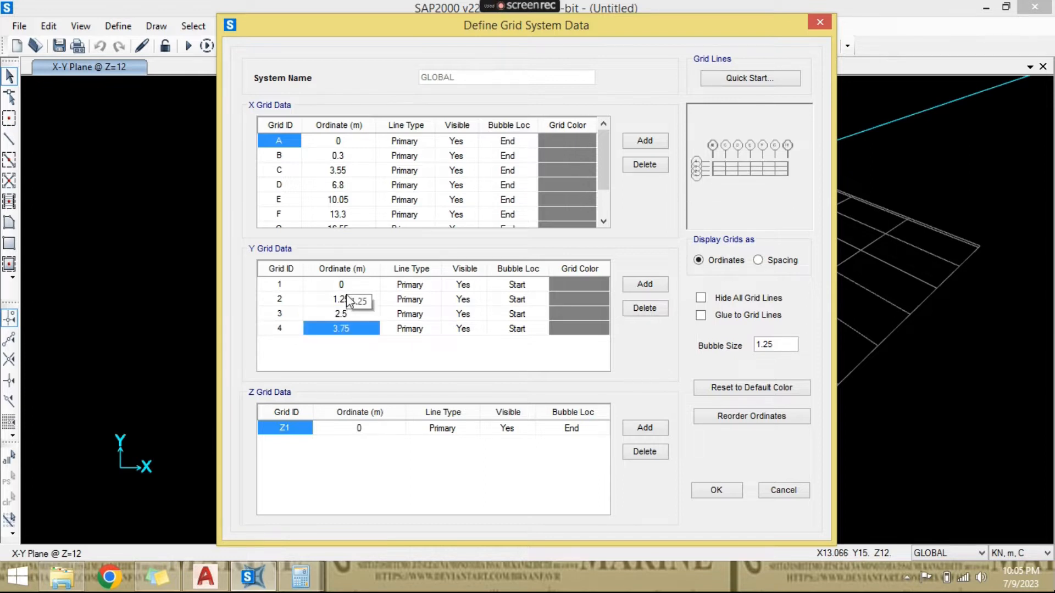
- Add Y grid line 5 at 5 m, then apply the grid data and show the X-Y plane at Z=0
left_click(630, 287)
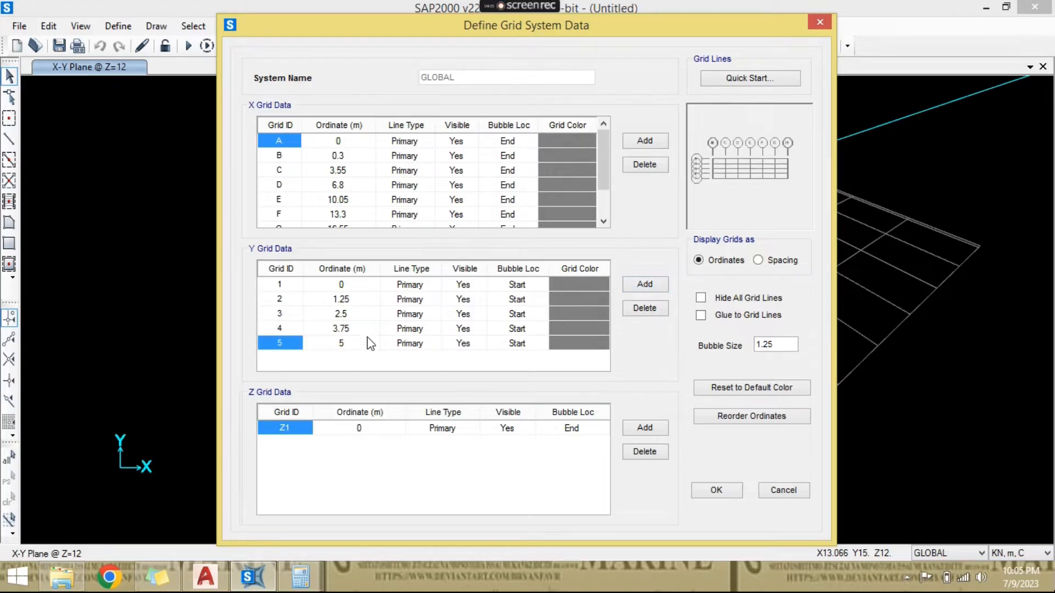
left_click(717, 490)
left_click(549, 372)
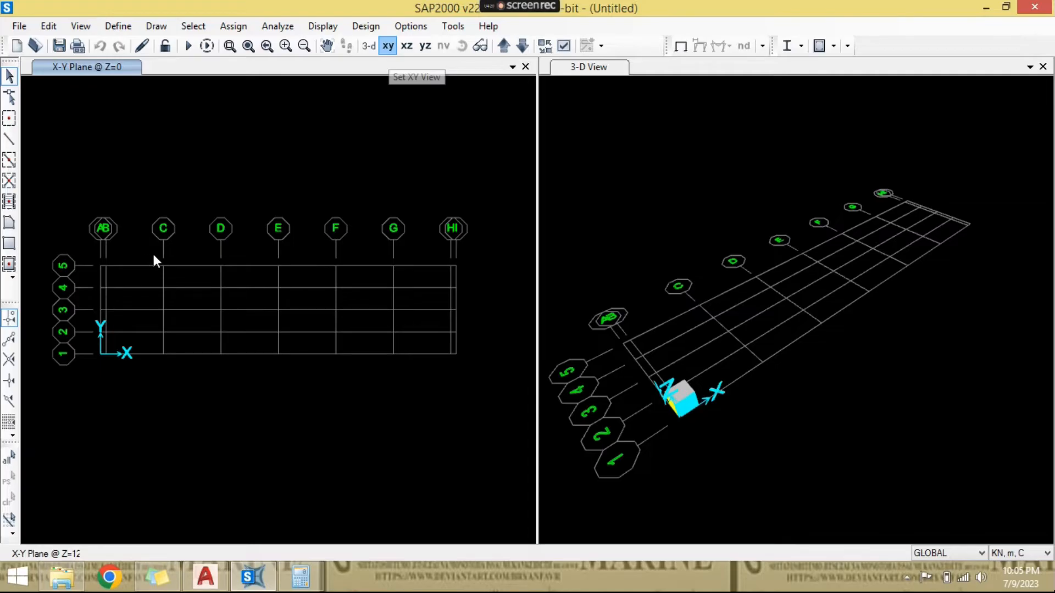
scroll(148, 255, "up", 2)
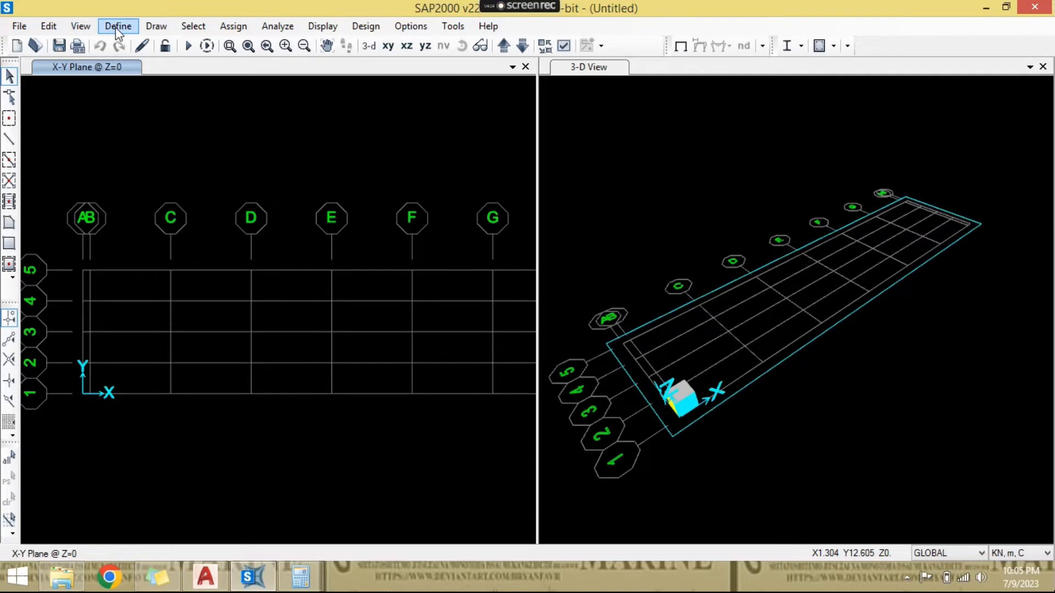
- Define a new United States steel material with standard ASTM A36 and Grade 36
left_click(117, 26)
left_click(144, 42)
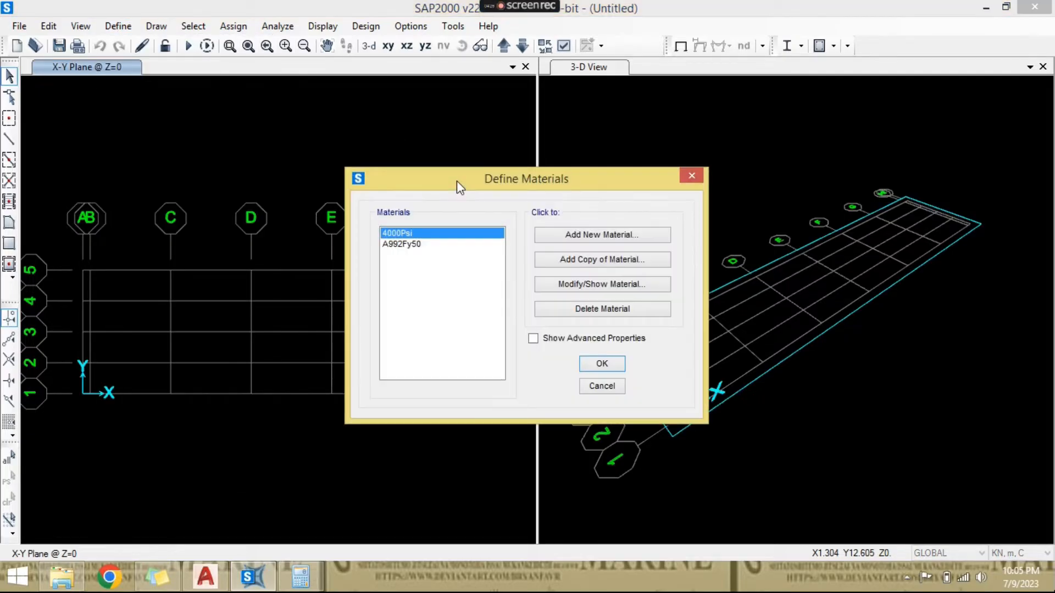
left_click(447, 245)
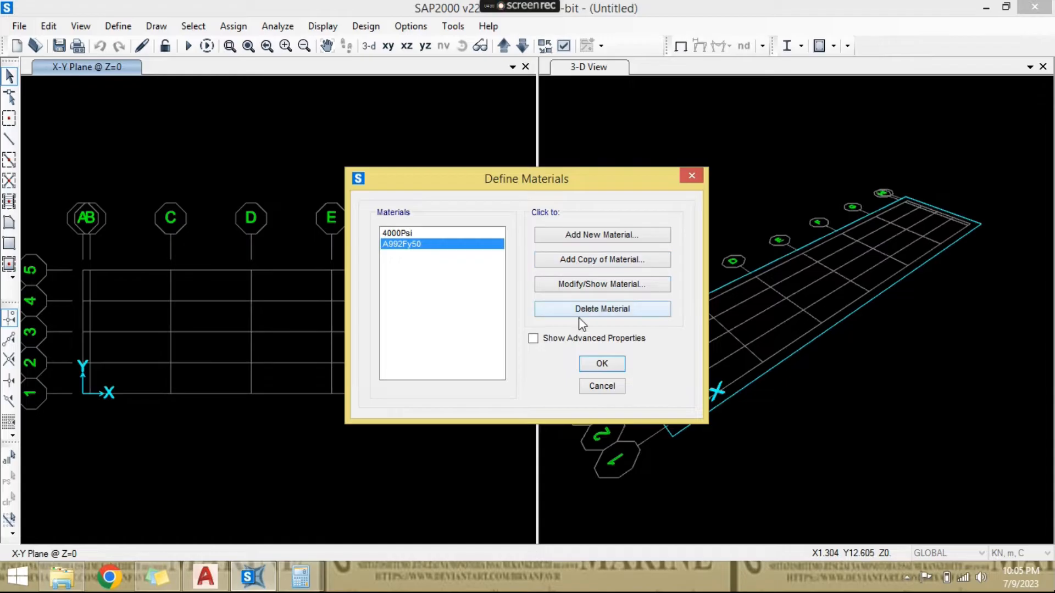
left_click(596, 241)
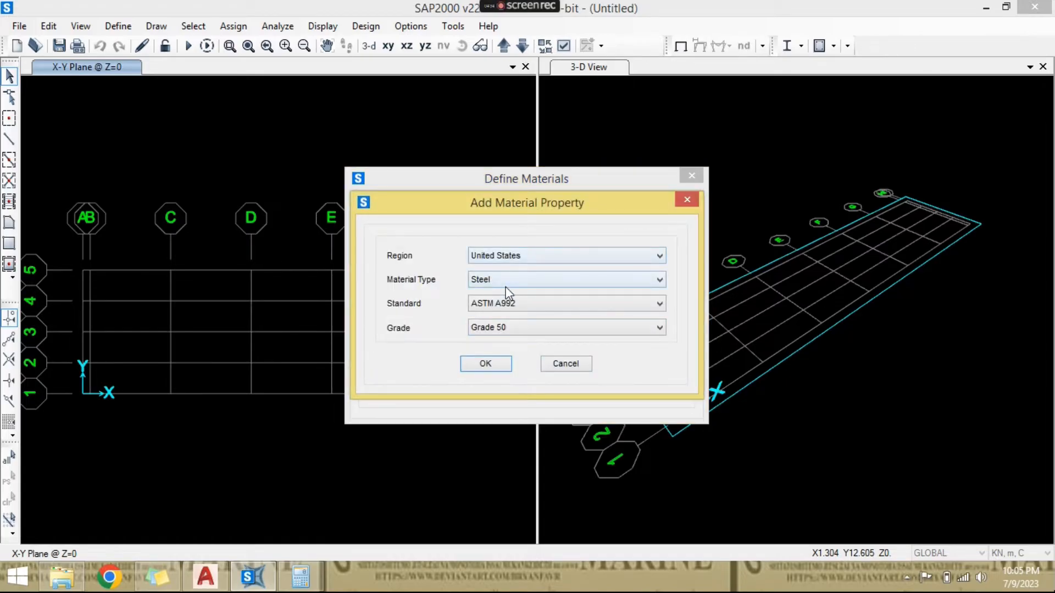
left_click(521, 305)
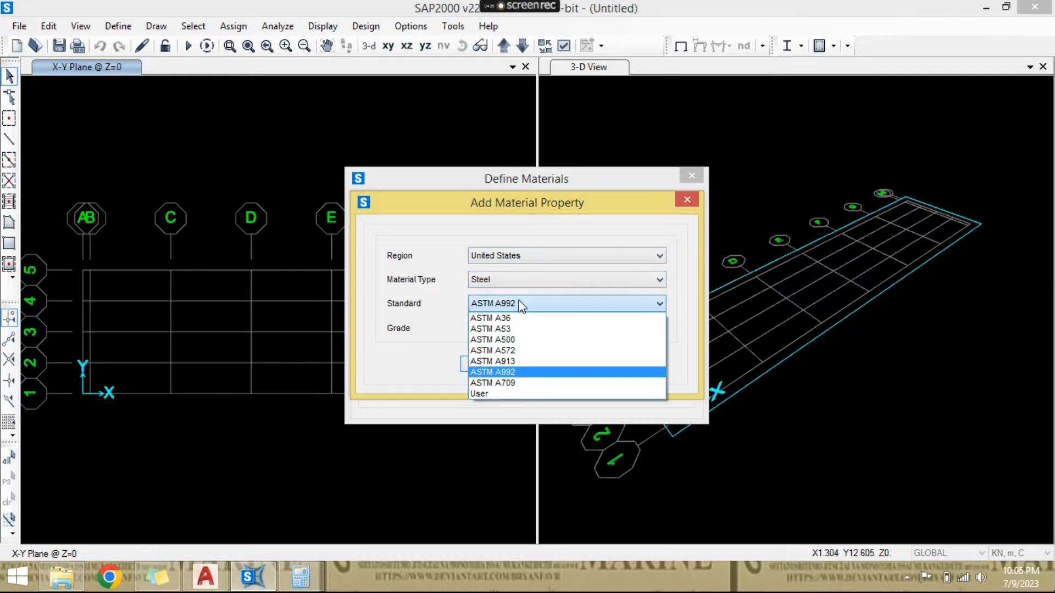
left_click(521, 305)
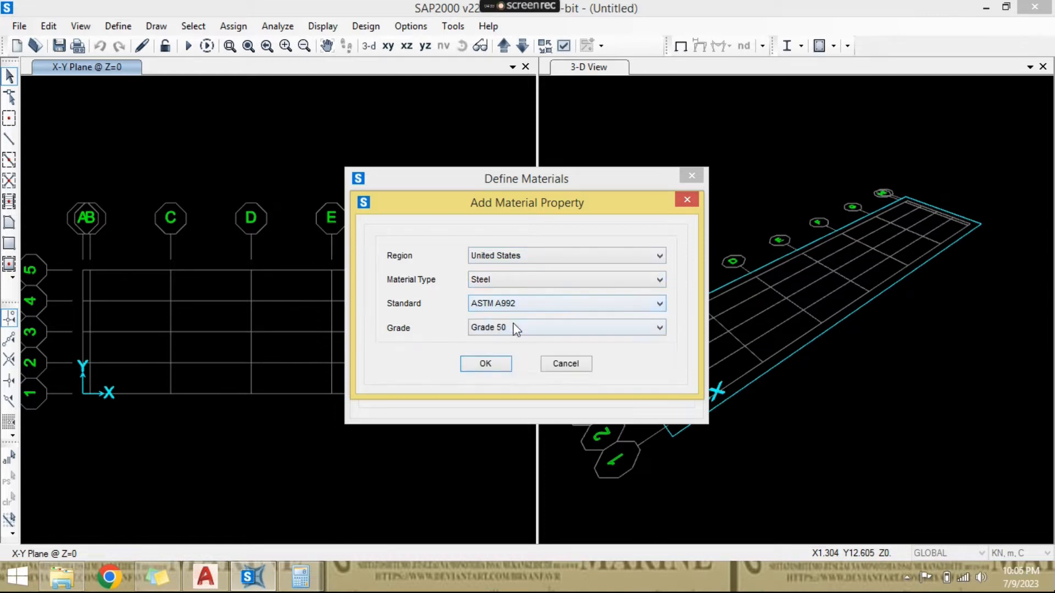
left_click(515, 326)
left_click(515, 328)
left_click(519, 305)
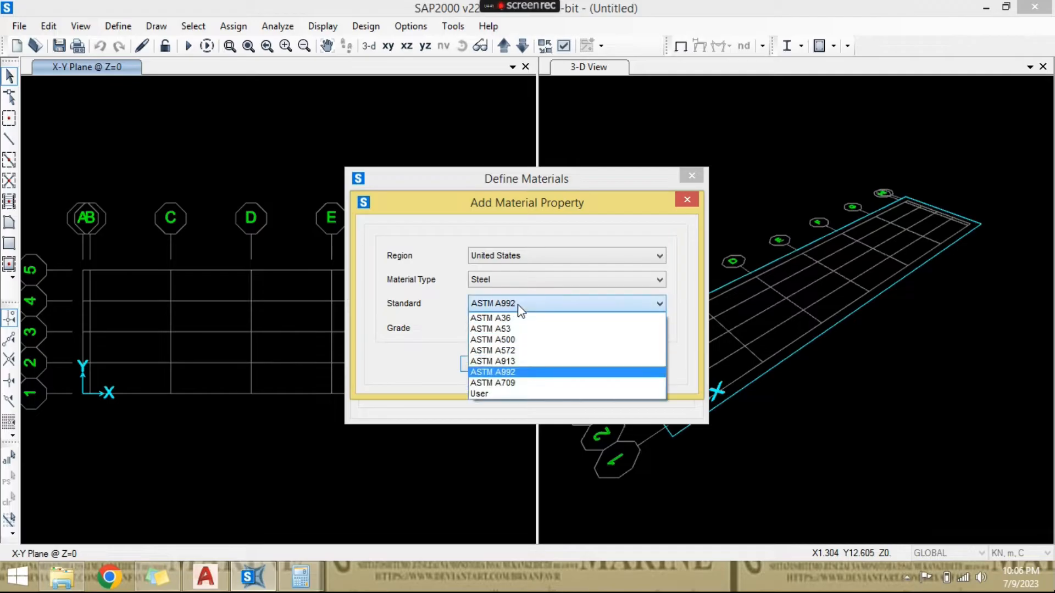
left_click(518, 317)
left_click(517, 328)
left_click(517, 328)
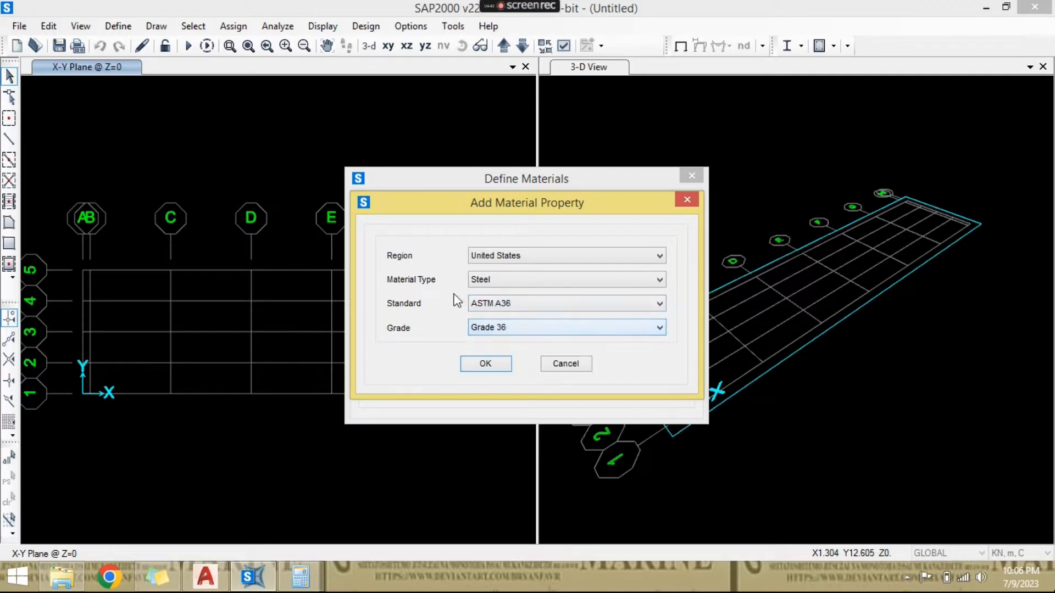
left_click(486, 364)
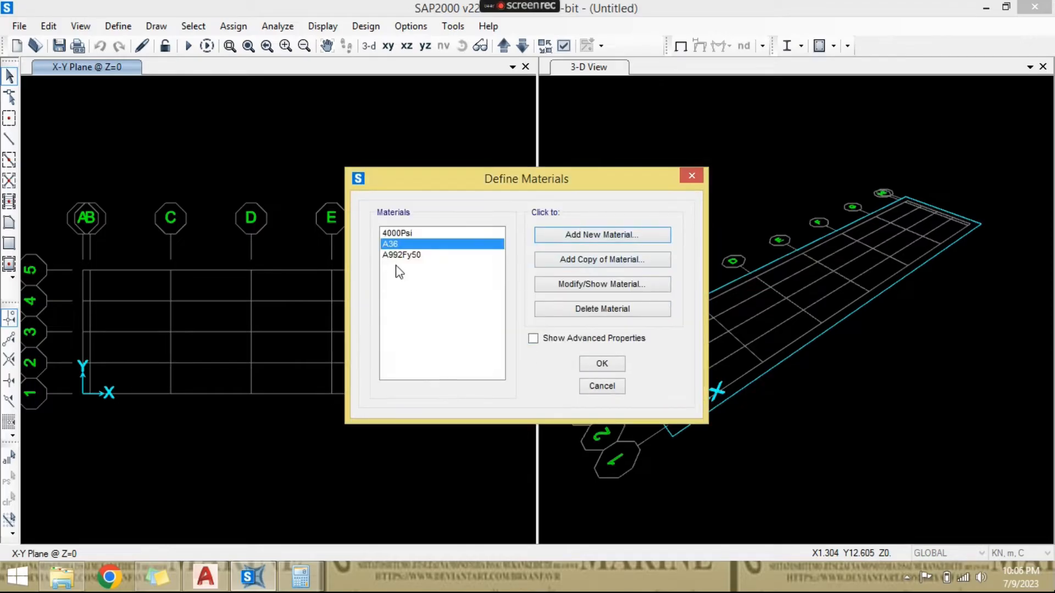
- Open the A36 material's properties and change both its material name and its grade to BJ37
left_click(600, 285)
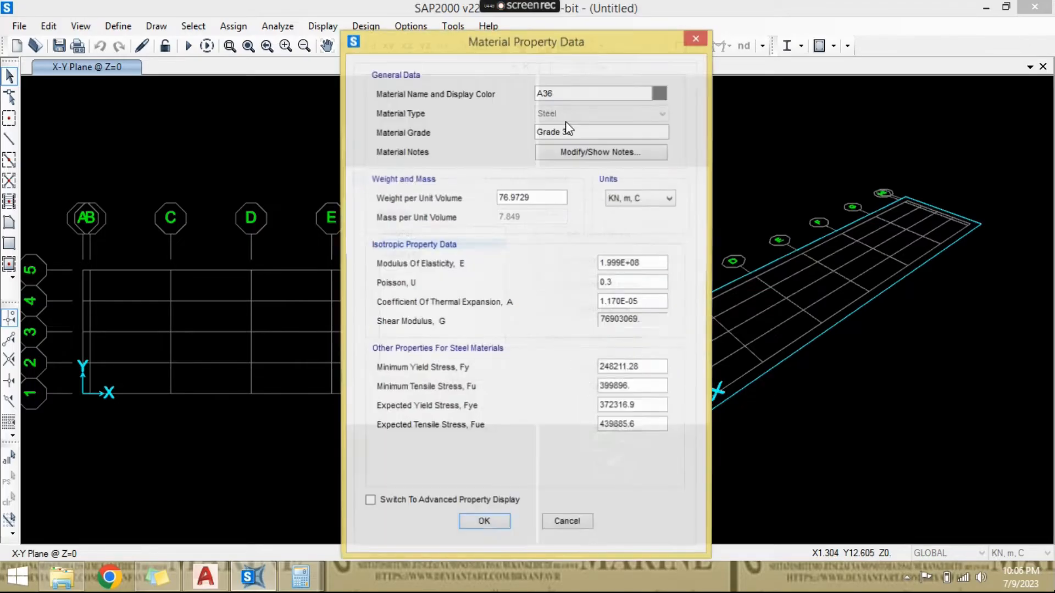
type("BJ37")
key("Tab")
key("Tab")
type("BJ3")
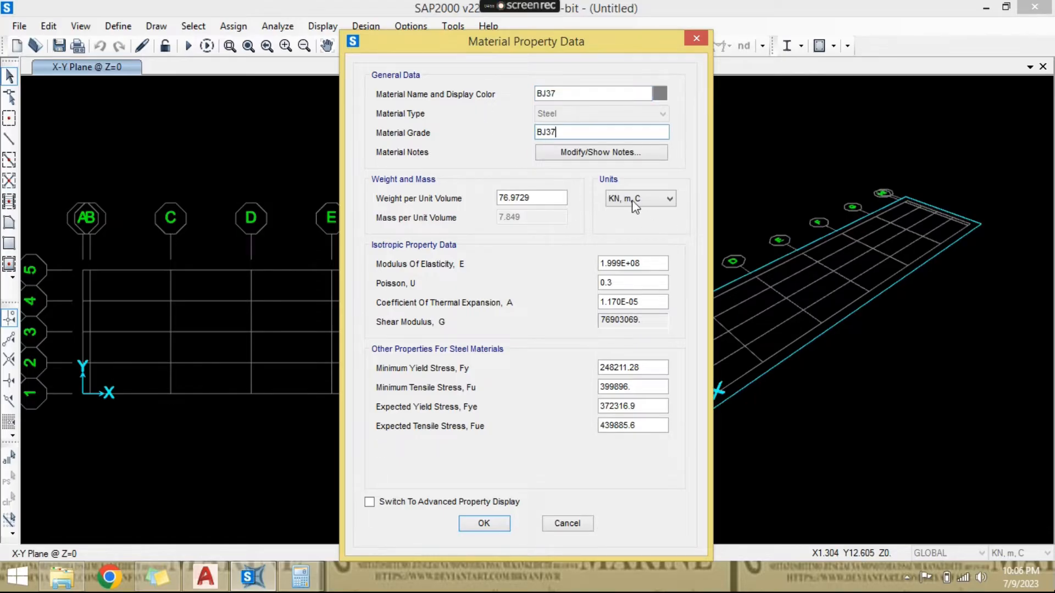
- Switch the material units to Kgf, m, C and set the weight per unit volume to 7850
left_click(635, 200)
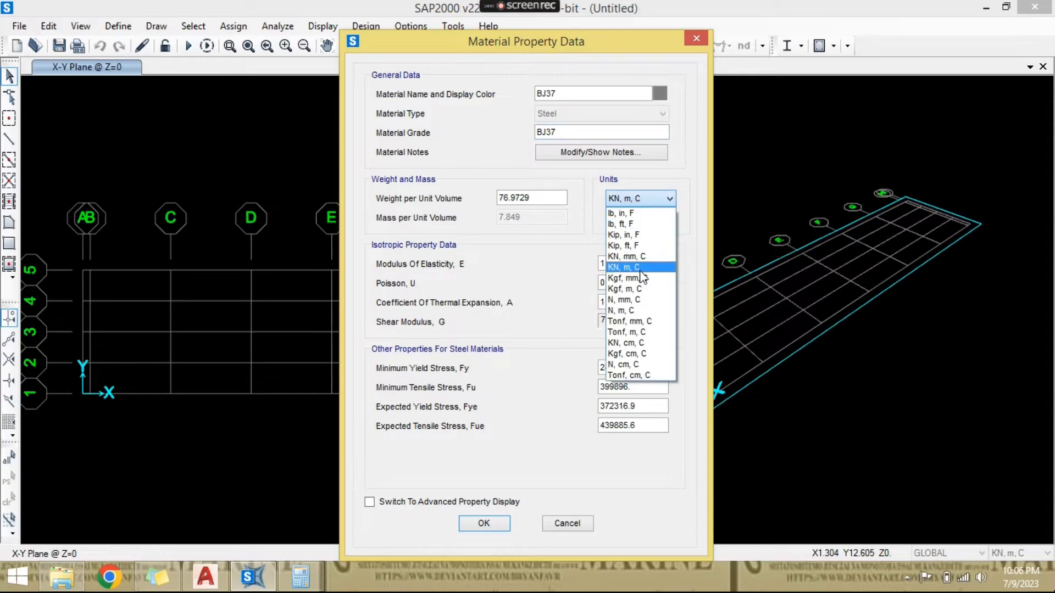
left_click(641, 289)
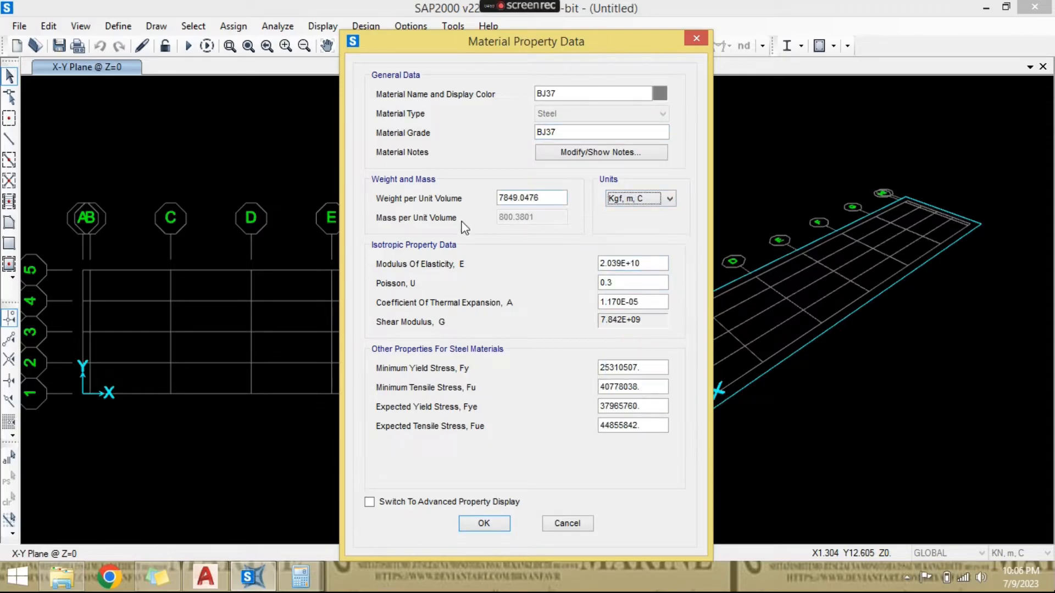
double_click(552, 196)
type("7850")
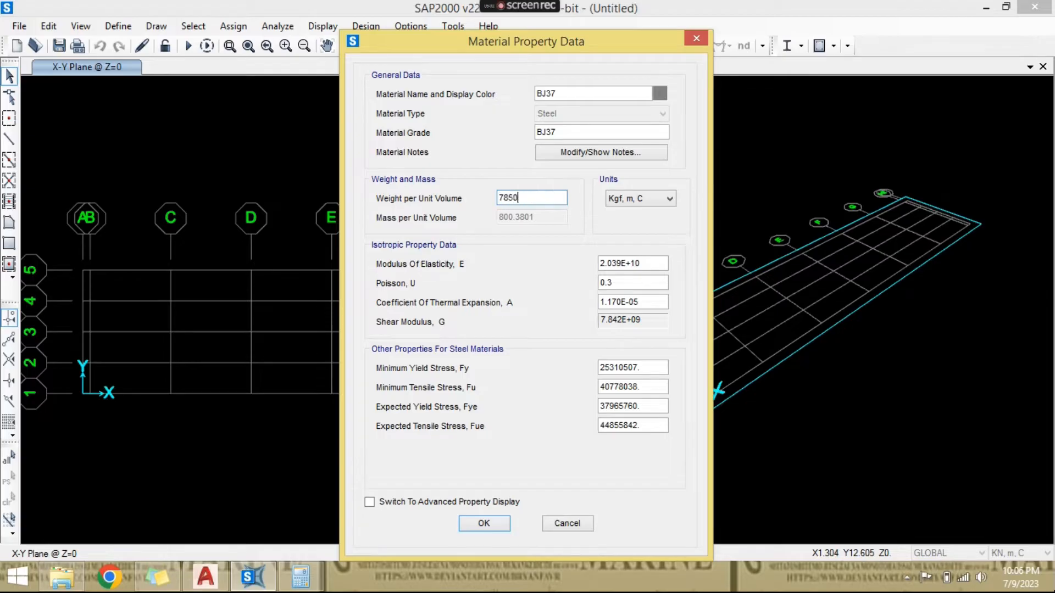
- Switch the material units to N, mm, C and set the modulus of elasticity to 200000
left_click(633, 200)
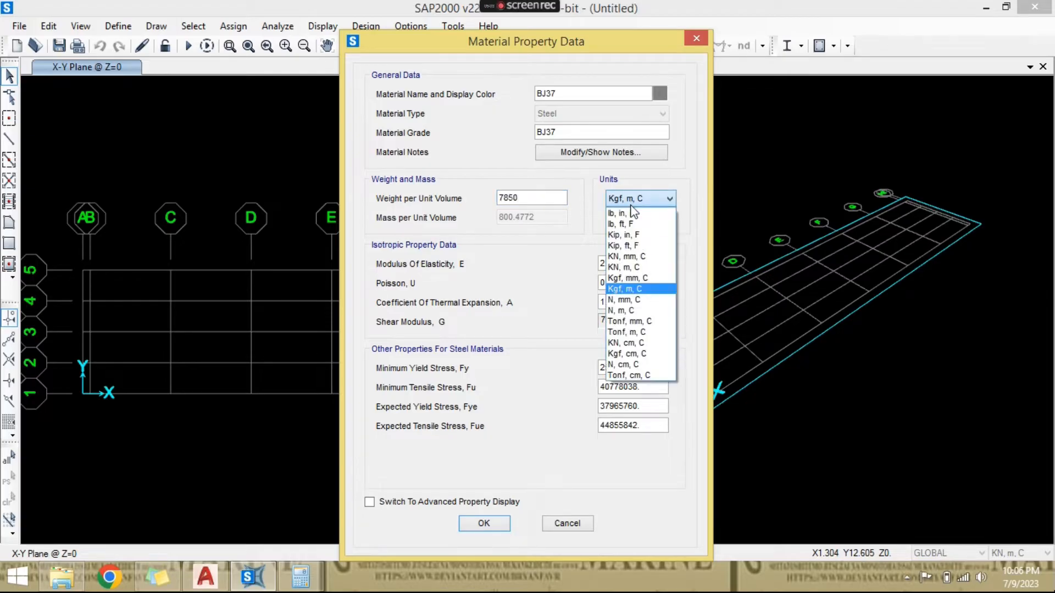
left_click(625, 299)
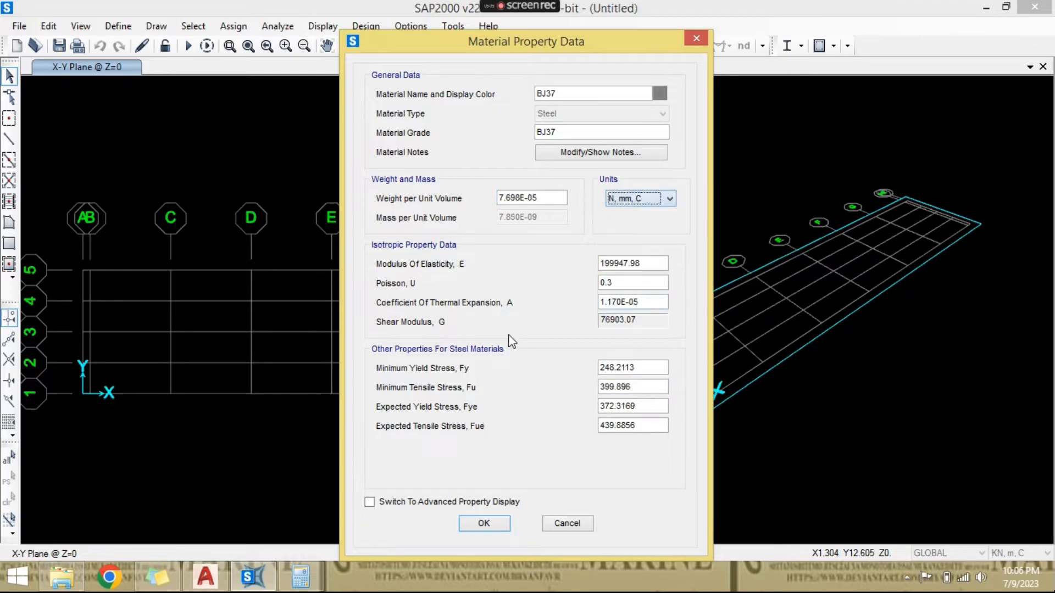
double_click(650, 264)
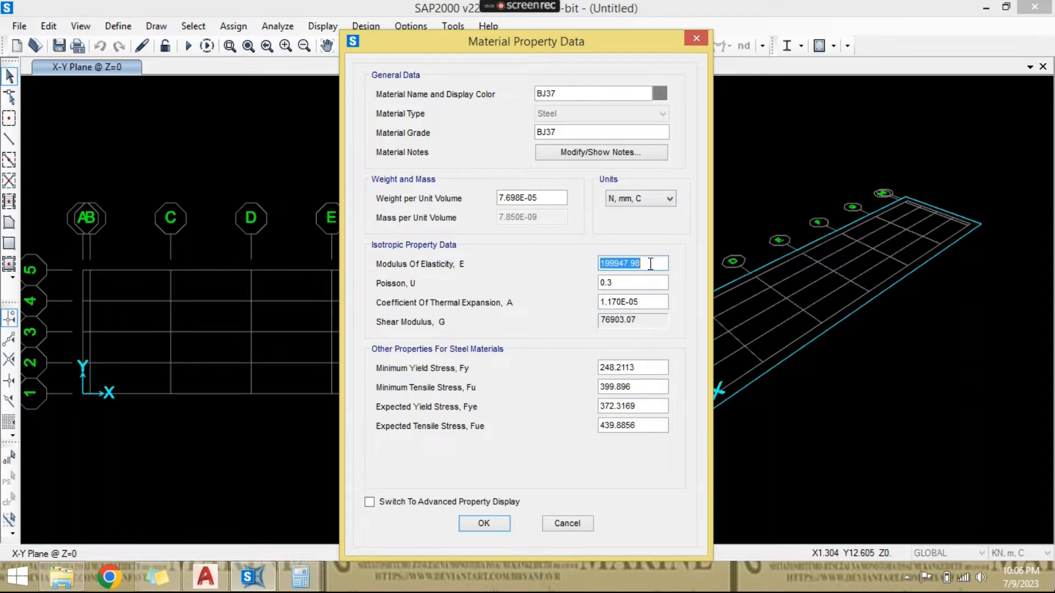
type("200000")
- Set the BJ37 material's minimum yield stress Fy to 240
double_click(650, 368)
type("2")
key("Tab")
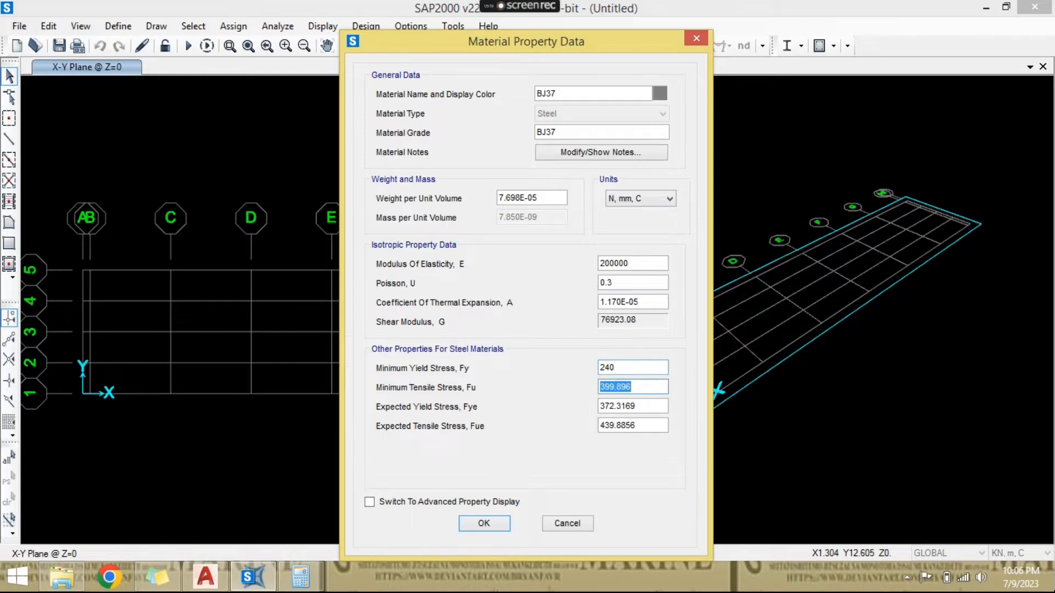
- Set BJ37's minimum tensile stress Fu to 370, expected yield stress Fye to 240 and expected tensile stress Fue to 370, and save the material
type("3")
type("70")
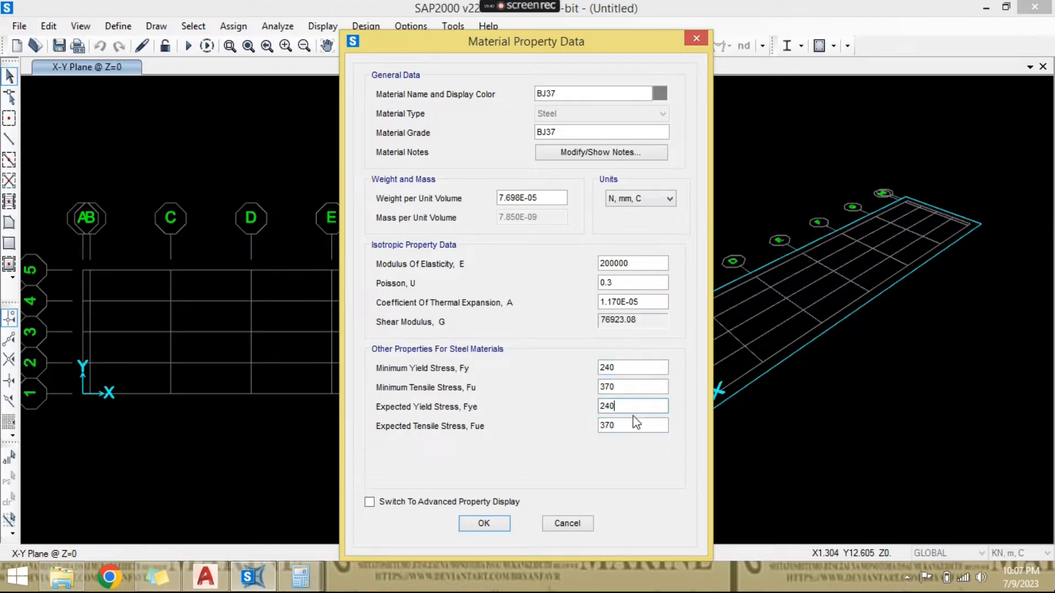
left_click(483, 524)
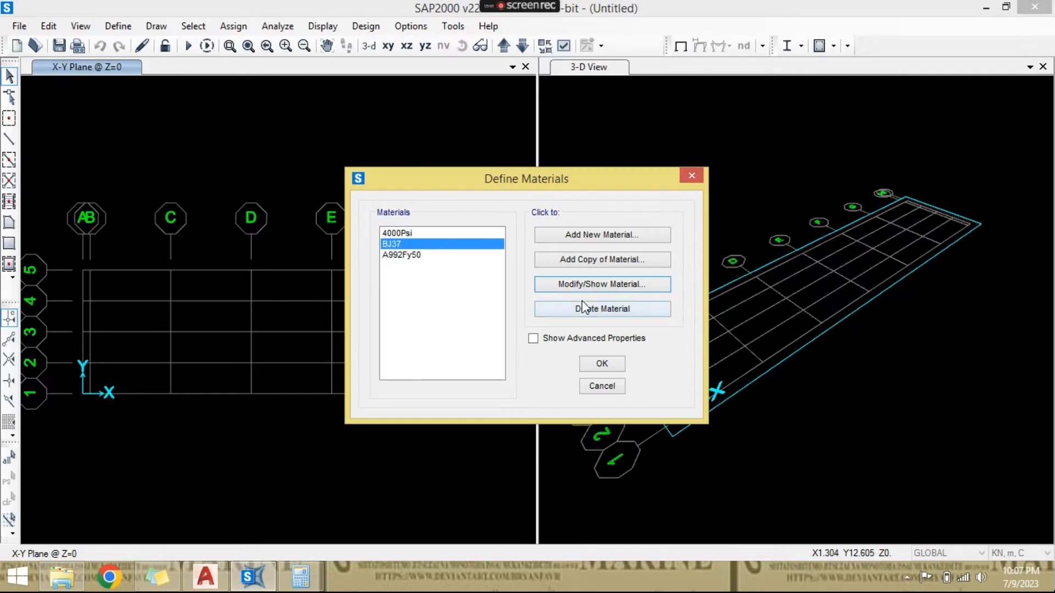
- Start a new material with region New Zealand, material type Concrete and standard NZS 3101:2006
left_click(602, 240)
left_click(551, 255)
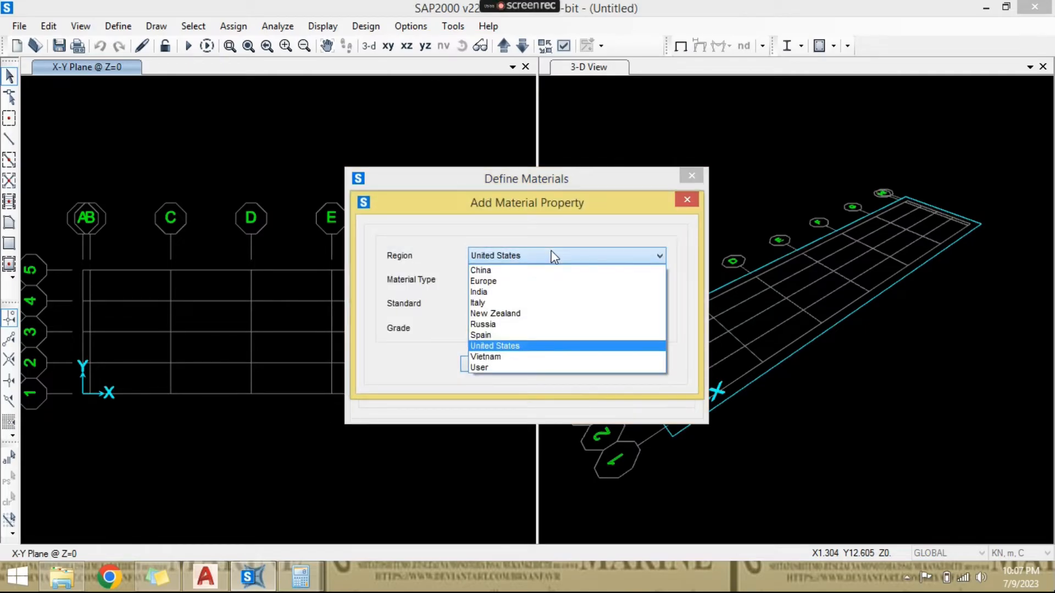
left_click(553, 312)
left_click(552, 279)
left_click(551, 301)
left_click(558, 304)
left_click(558, 304)
- Set the new concrete's grade to f'c 25MPa, add it and save the material definitions
left_click(556, 333)
left_click(554, 331)
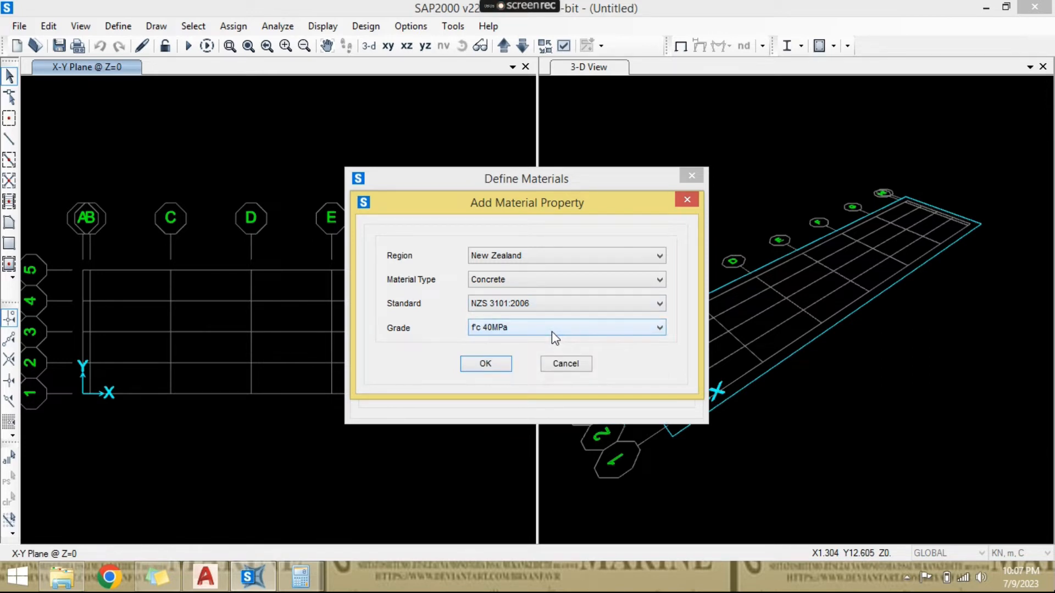
left_click(552, 332)
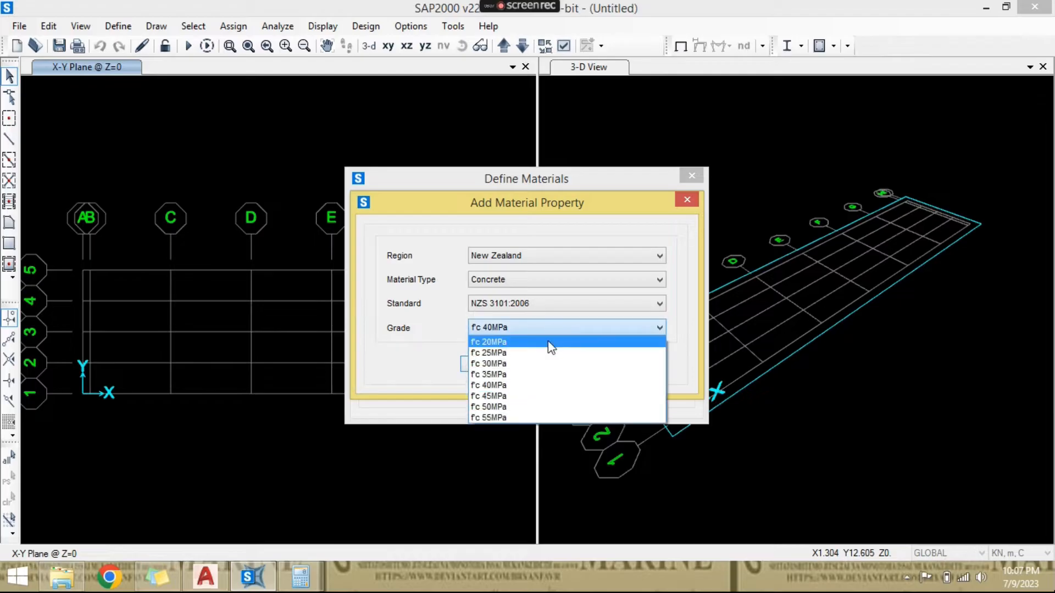
left_click(548, 364)
left_click(542, 327)
left_click(541, 355)
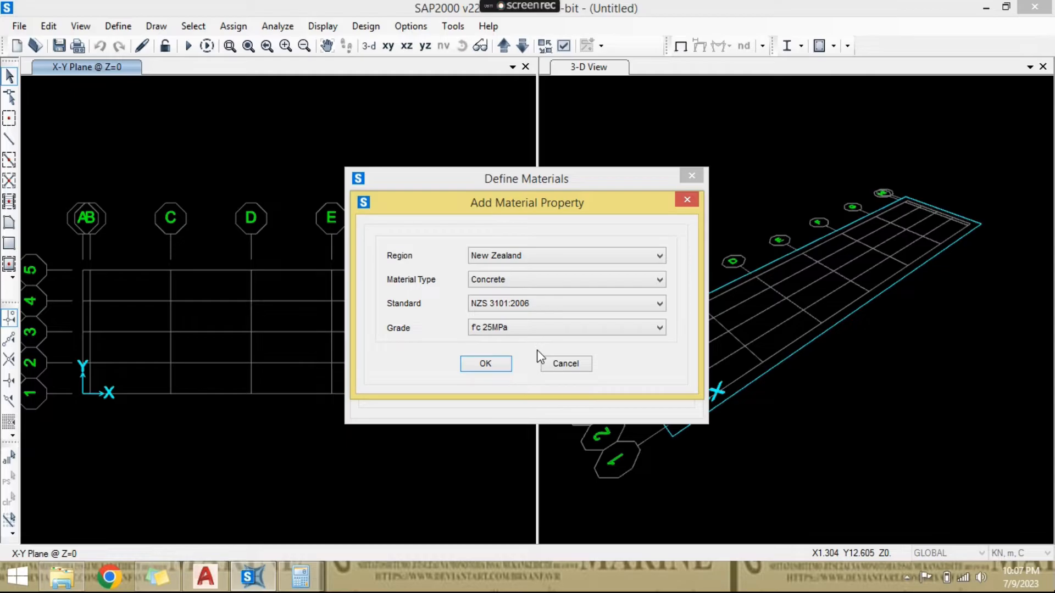
left_click(509, 365)
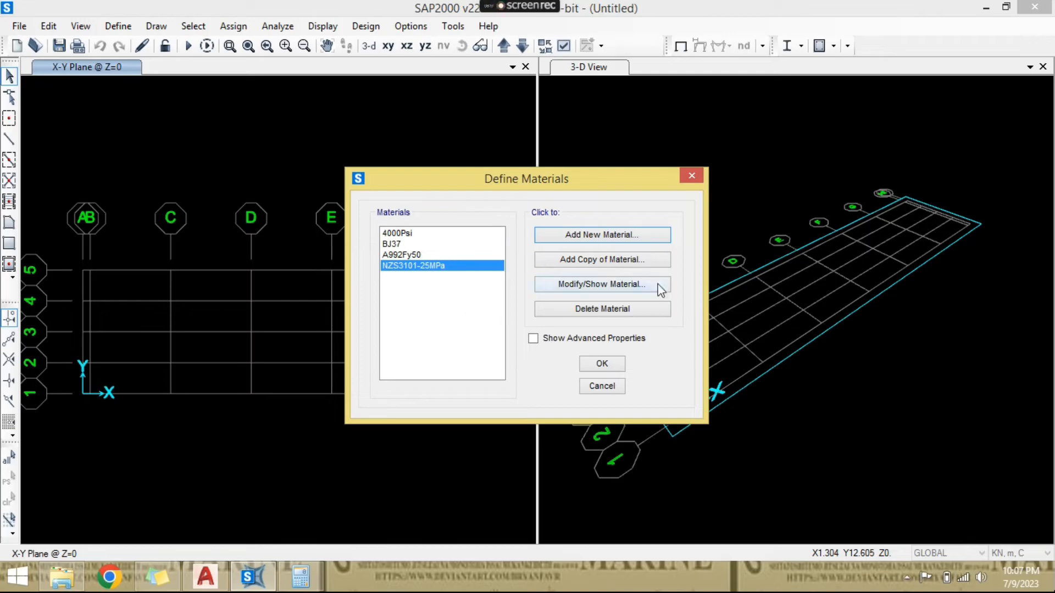
left_click(602, 364)
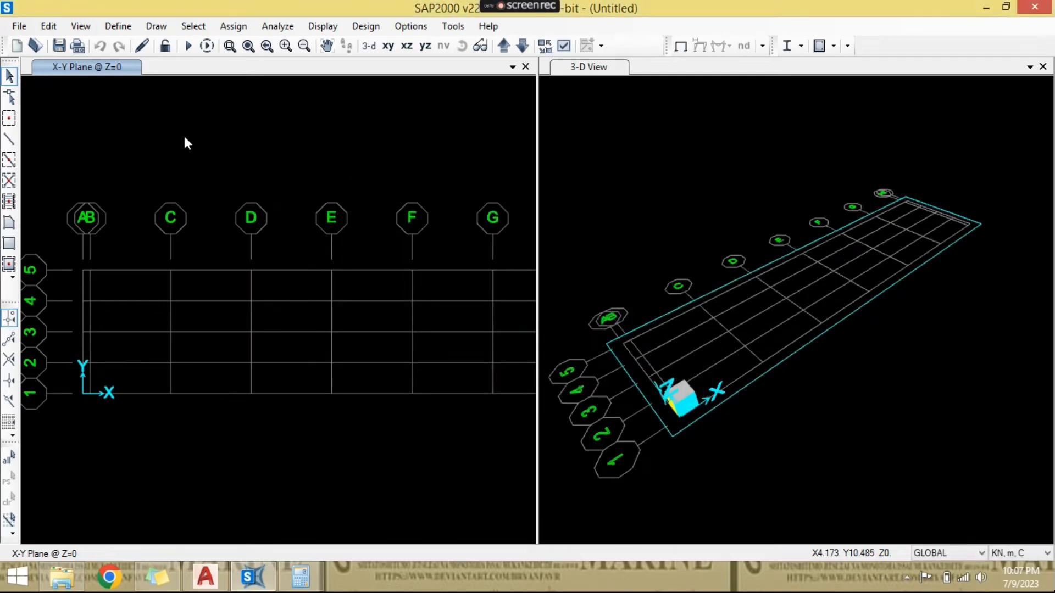
- Switch to AutoCAD, examine the girder and cross-beam section labels on the bridge plan, and return to SAP2000
left_click(223, 572)
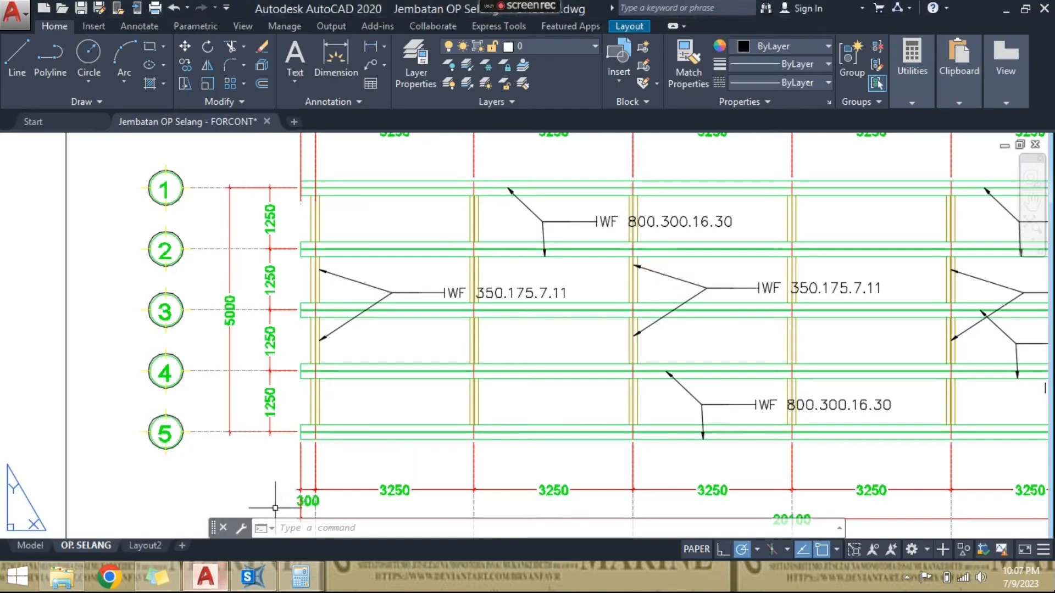
middle_click_drag(366, 294, 256, 331)
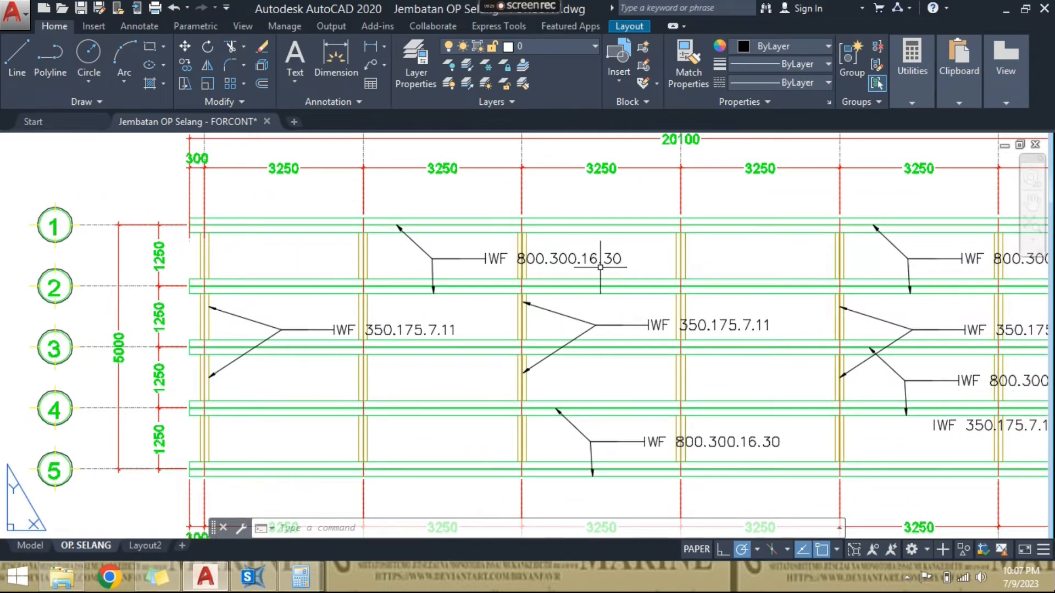
scroll(372, 431, "down", 3)
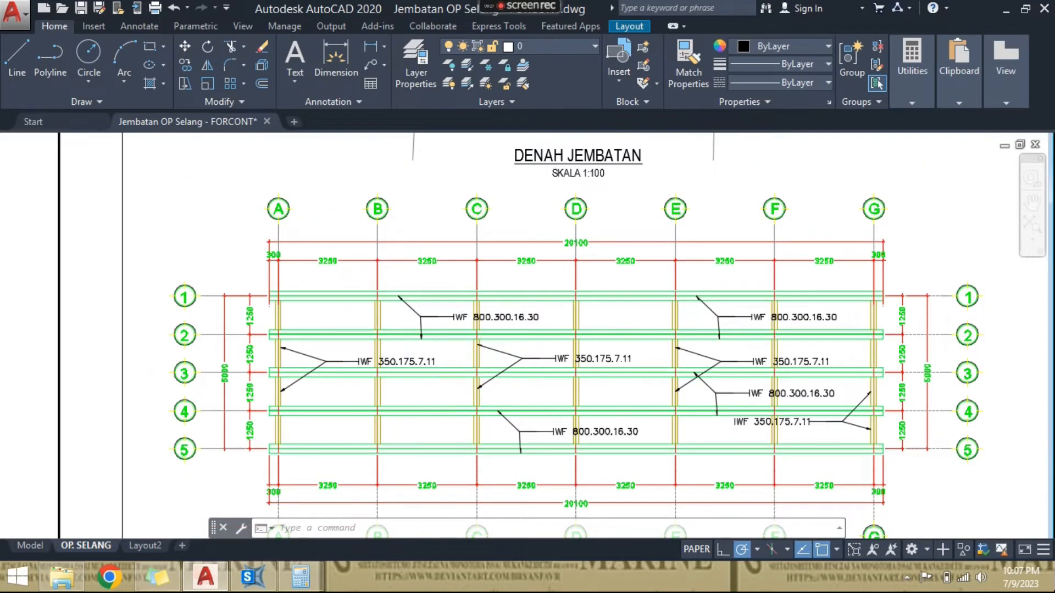
scroll(488, 319, "up", 5)
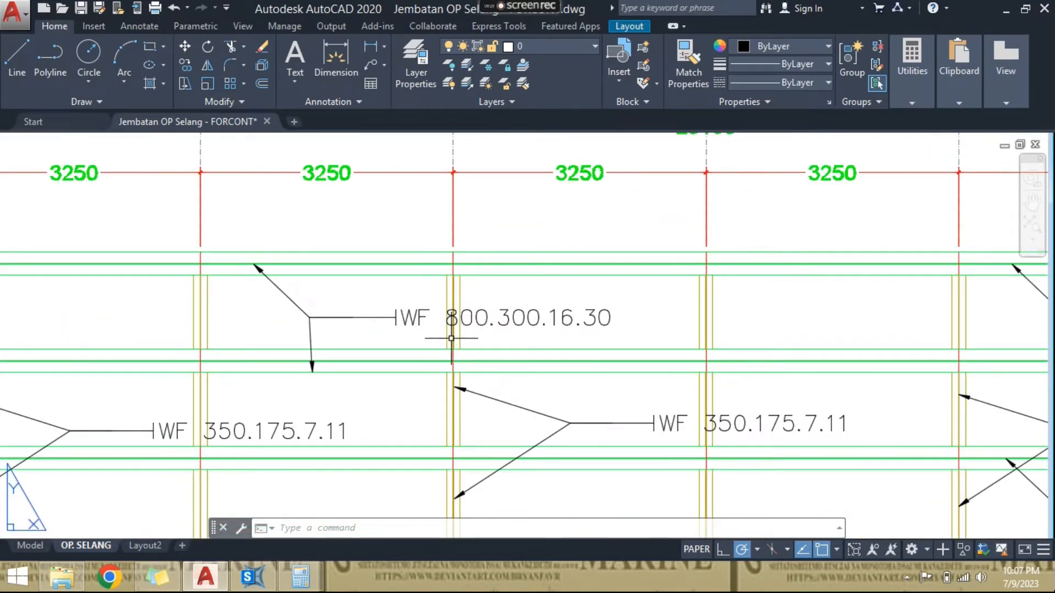
middle_click_drag(468, 312, 456, 254)
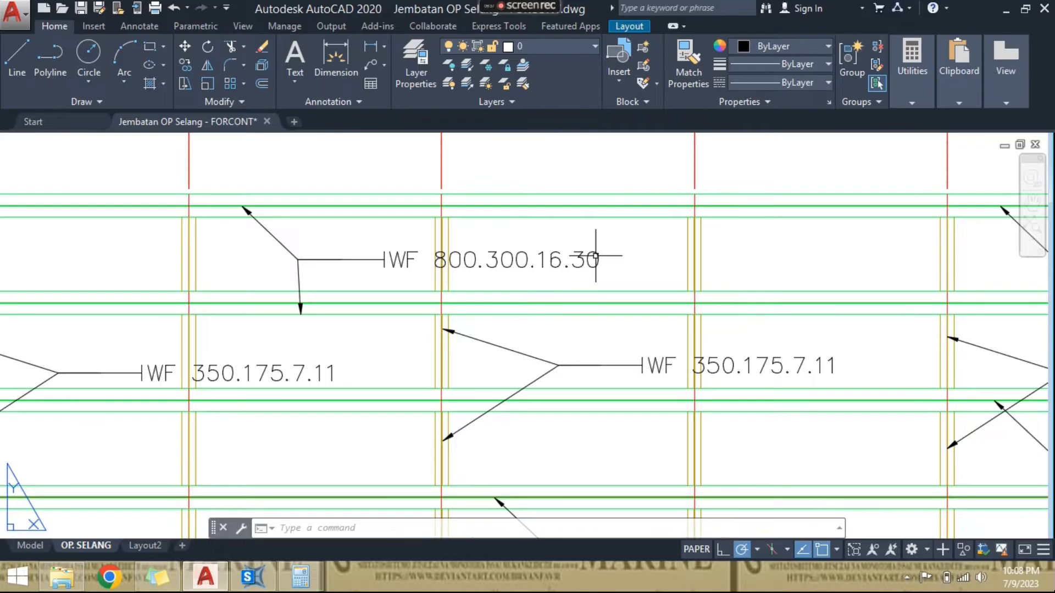
scroll(596, 256, "down", 2)
left_click(252, 577)
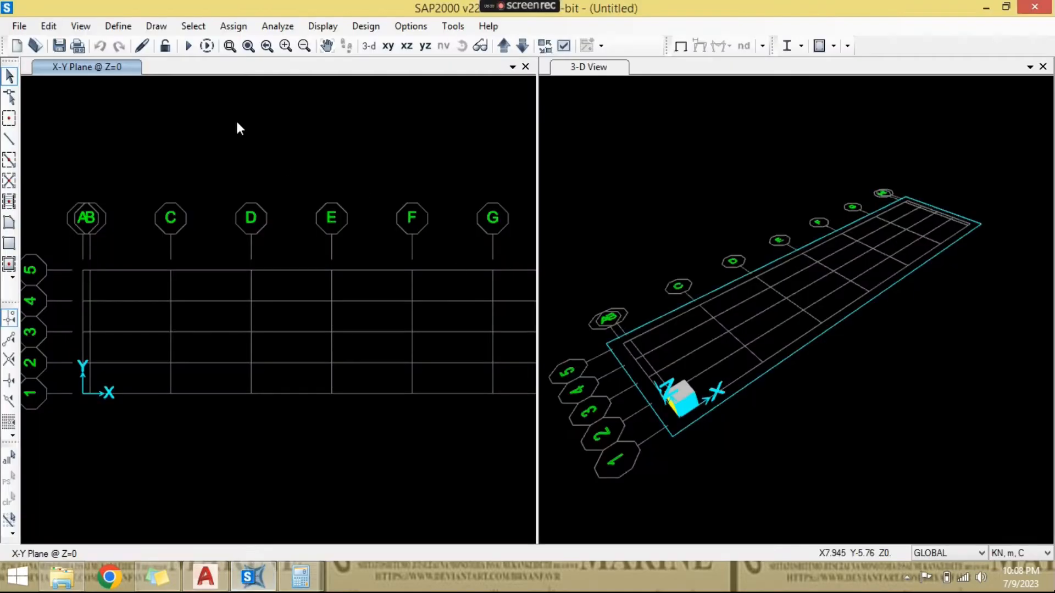
- Change the model's display units to N, mm, C
left_click(117, 26)
mouse_move(165, 70)
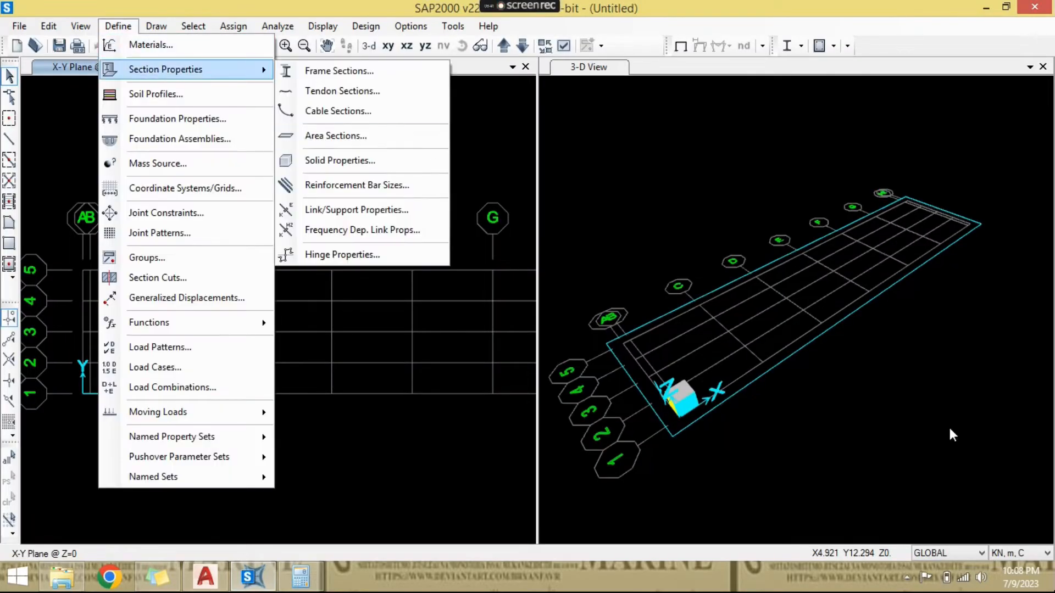
left_click(1036, 552)
left_click(1036, 552)
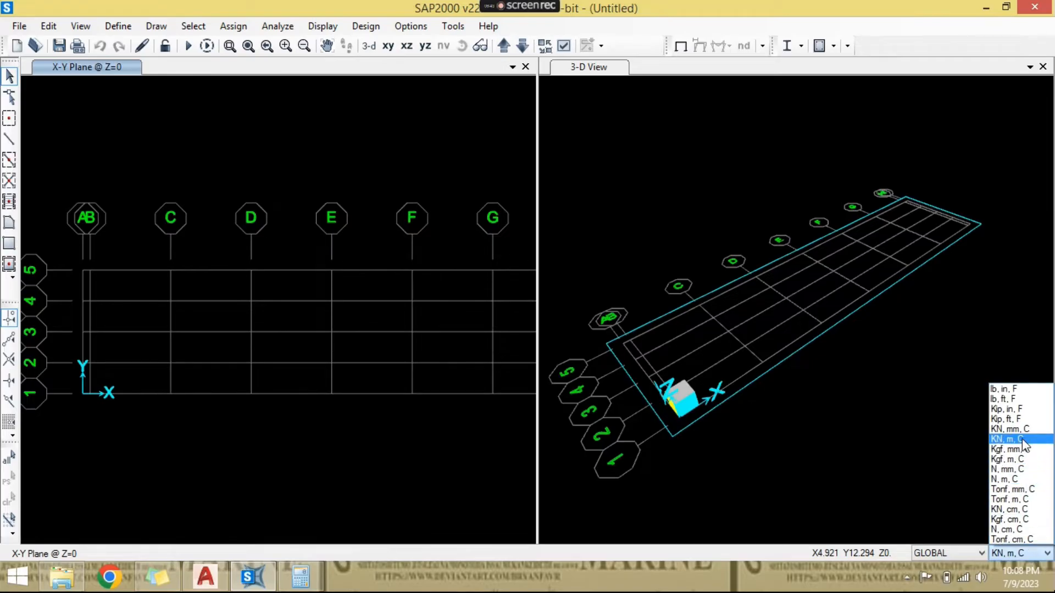
left_click(1007, 469)
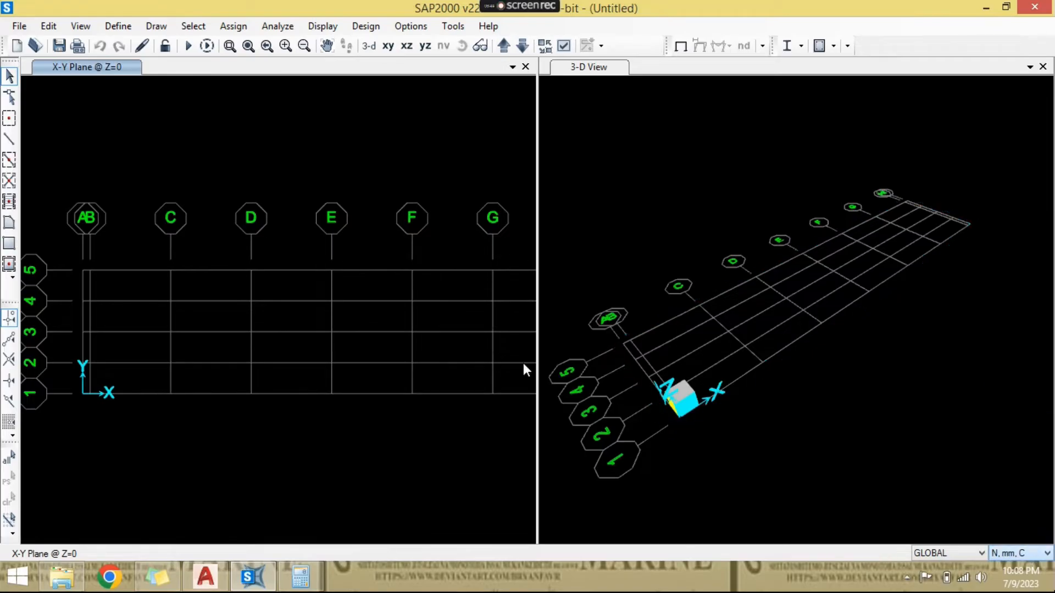
- Add a steel I/Wide Flange frame section named IWF 800.300.16.30, matching the girder label in the AutoCAD plan
left_click(118, 26)
mouse_move(157, 68)
left_click(337, 70)
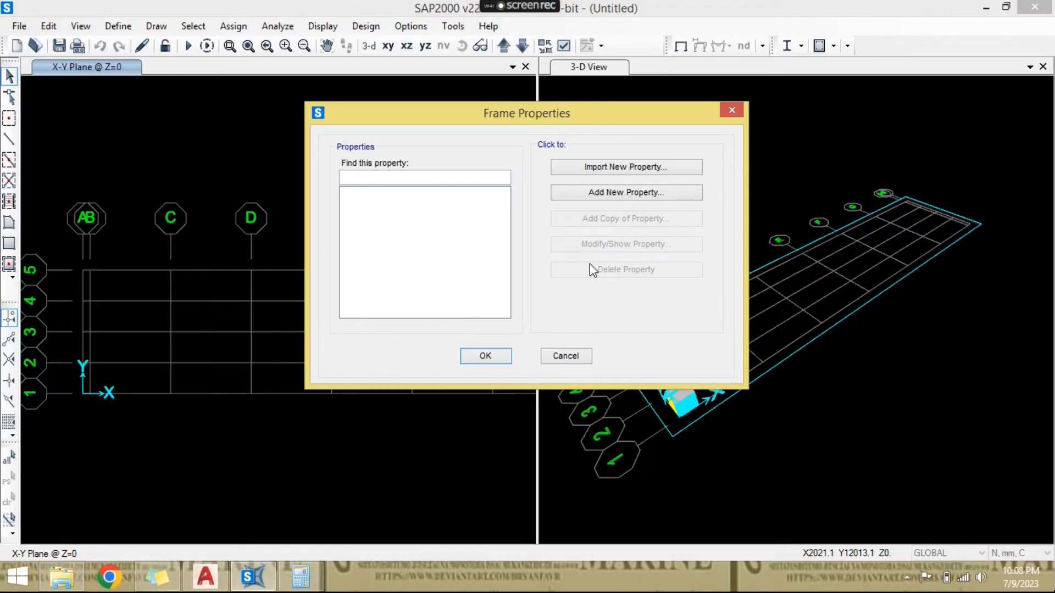
left_click(631, 198)
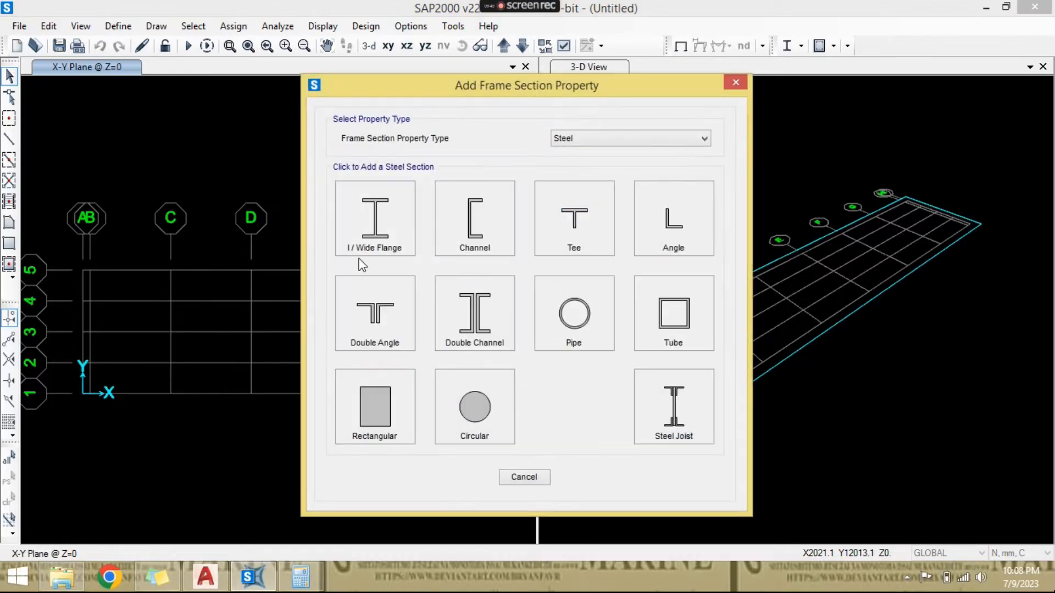
left_click(349, 228)
double_click(490, 156)
key("BackSpace")
type("IWF 800.300.")
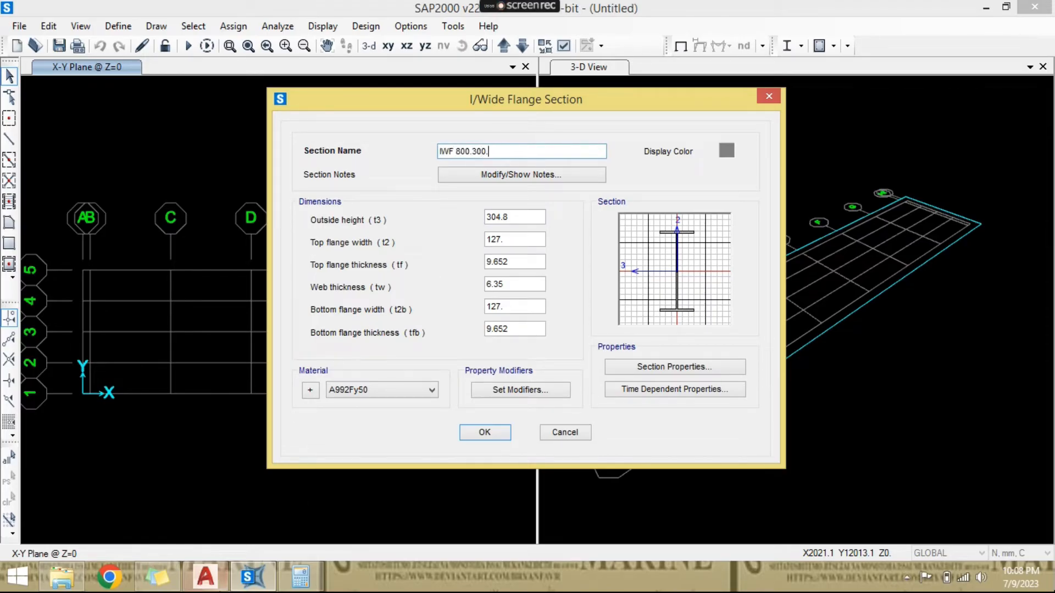
left_click(206, 577)
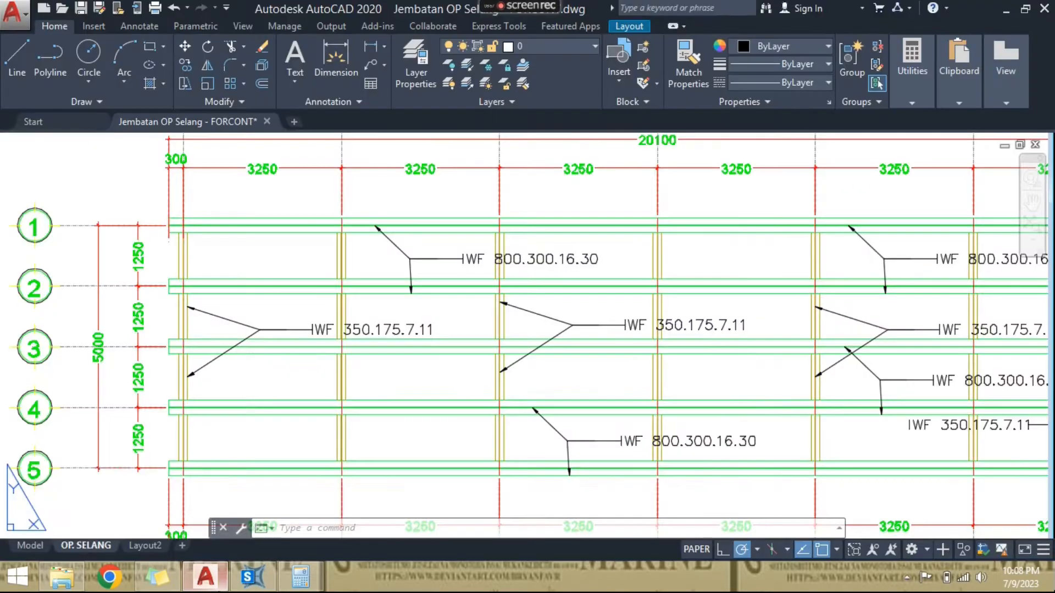
key("alt+Tab")
type("1")
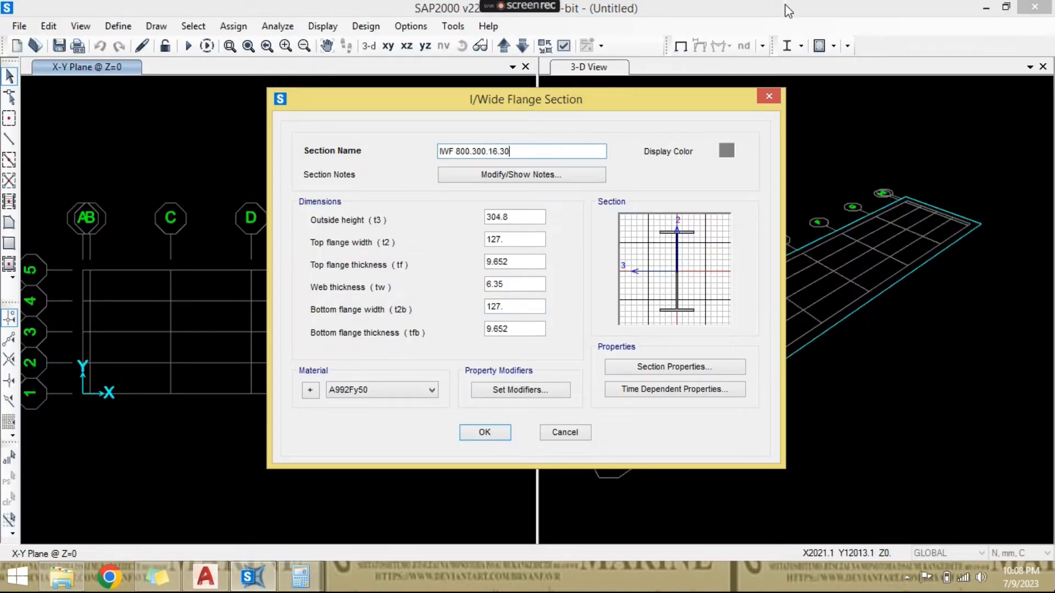
- Set the girder section's display colour to bright green
left_click(729, 150)
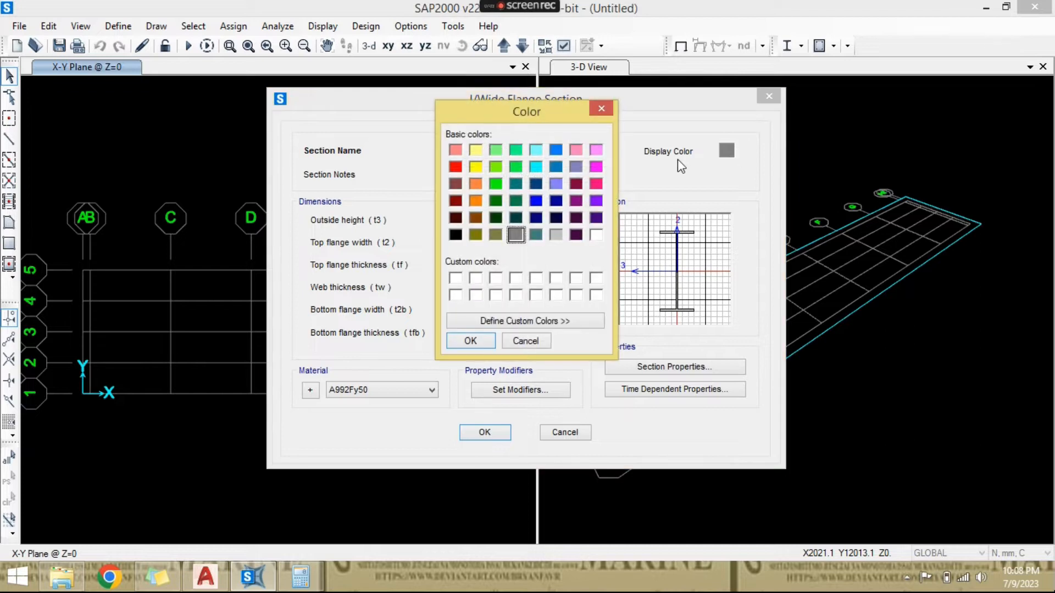
left_click(496, 183)
left_click(470, 340)
- Set the girder section's outside height to 800 and both top and bottom flange widths to 300
double_click(534, 220)
type("800")
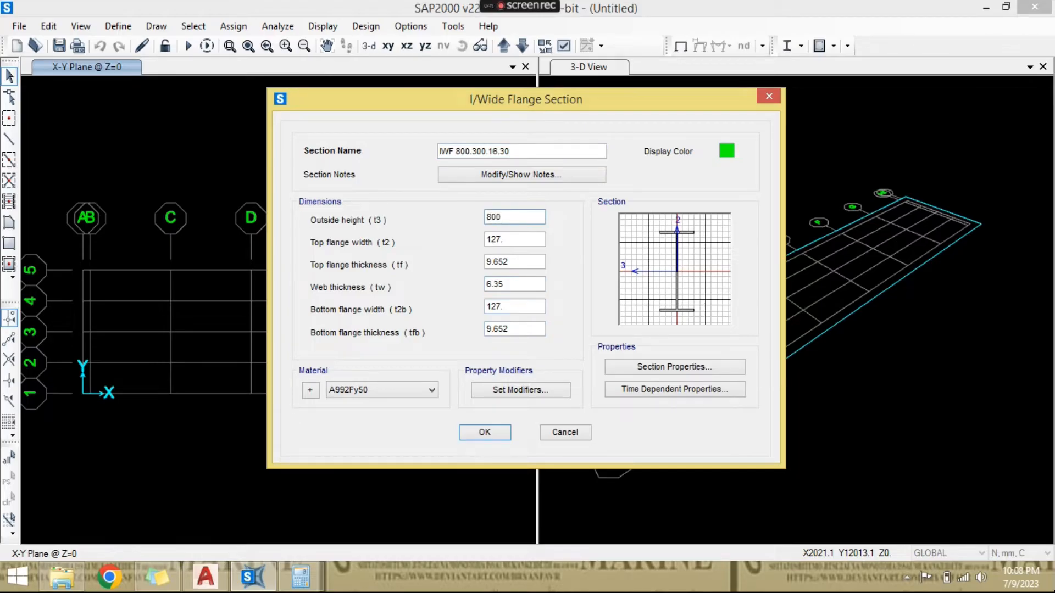
key("Tab")
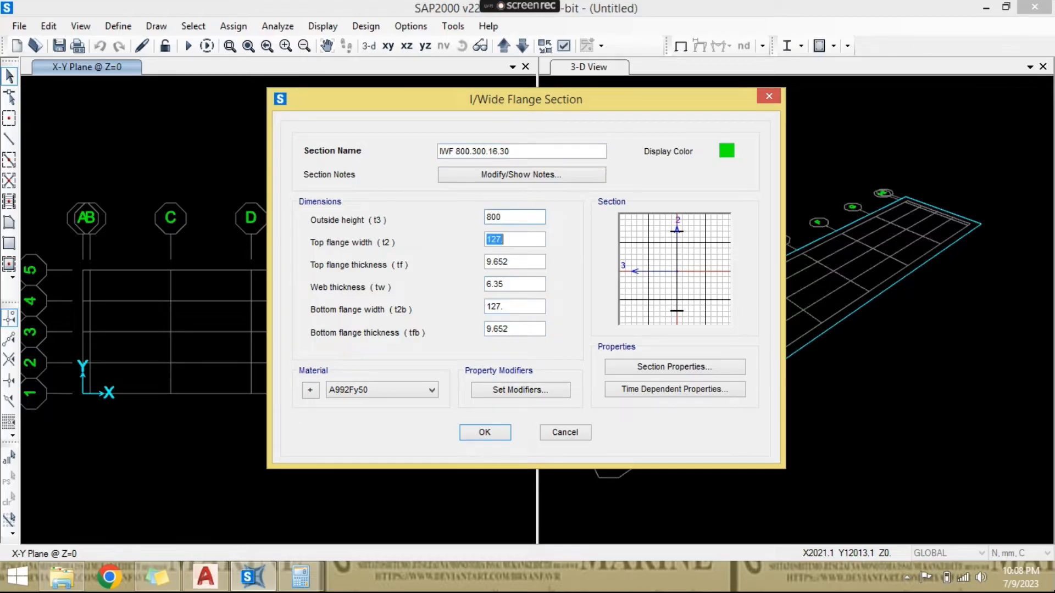
type("300")
key("Tab")
key("Tab")
key("Tab")
type("30")
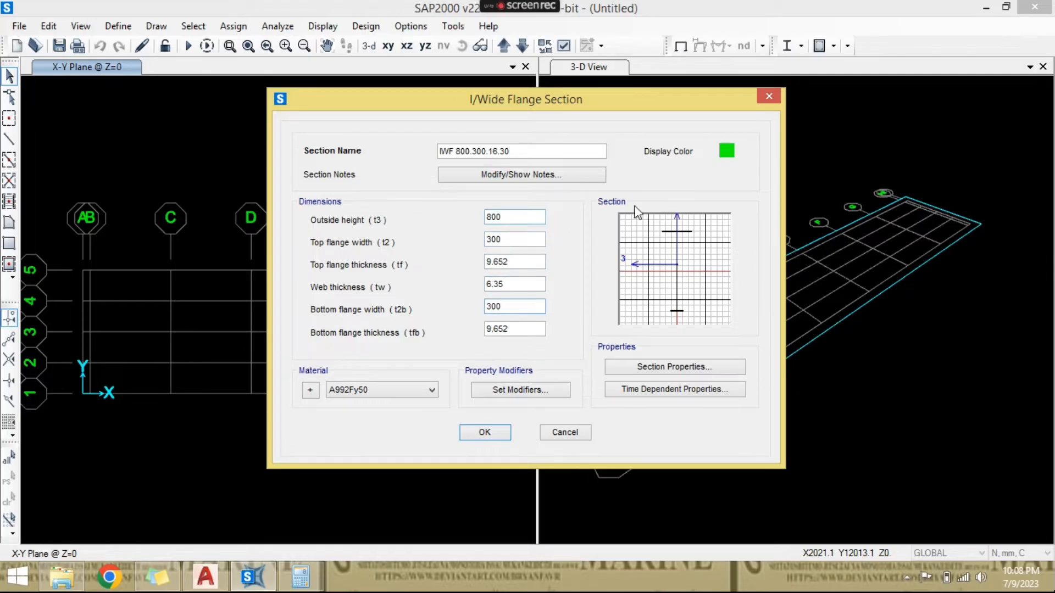
- Set the girder section's web thickness to 16 and both top and bottom flange thicknesses to 30
double_click(527, 285)
type("16")
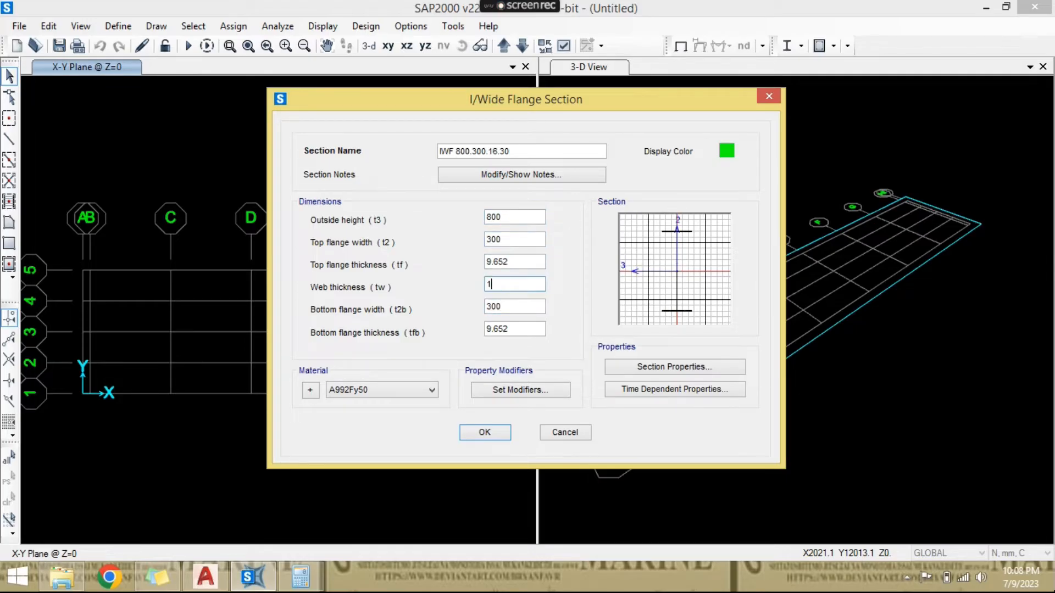
left_click(534, 264)
double_click(535, 265)
type("300")
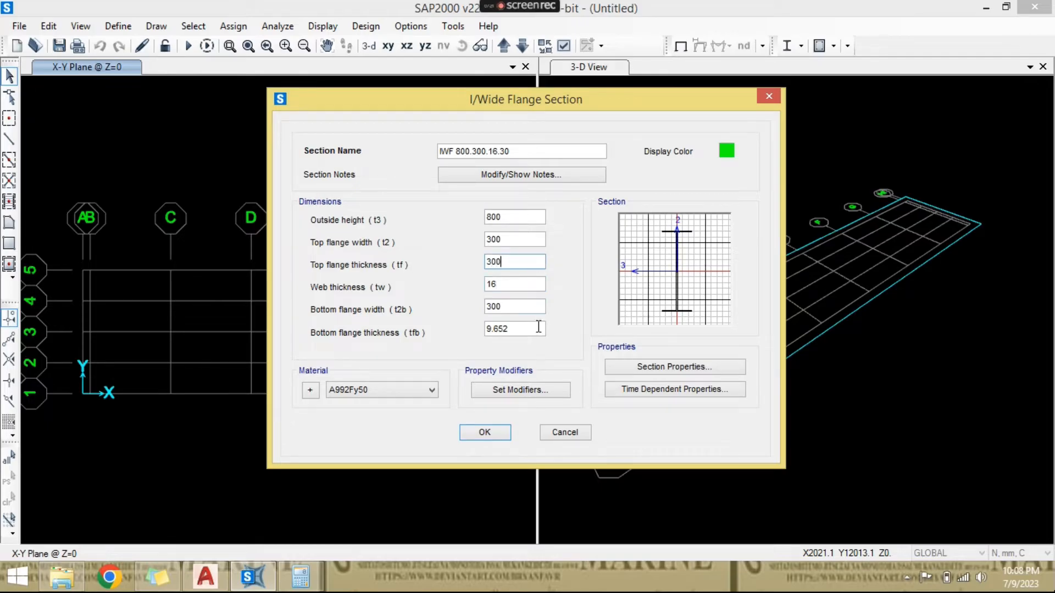
double_click(539, 328)
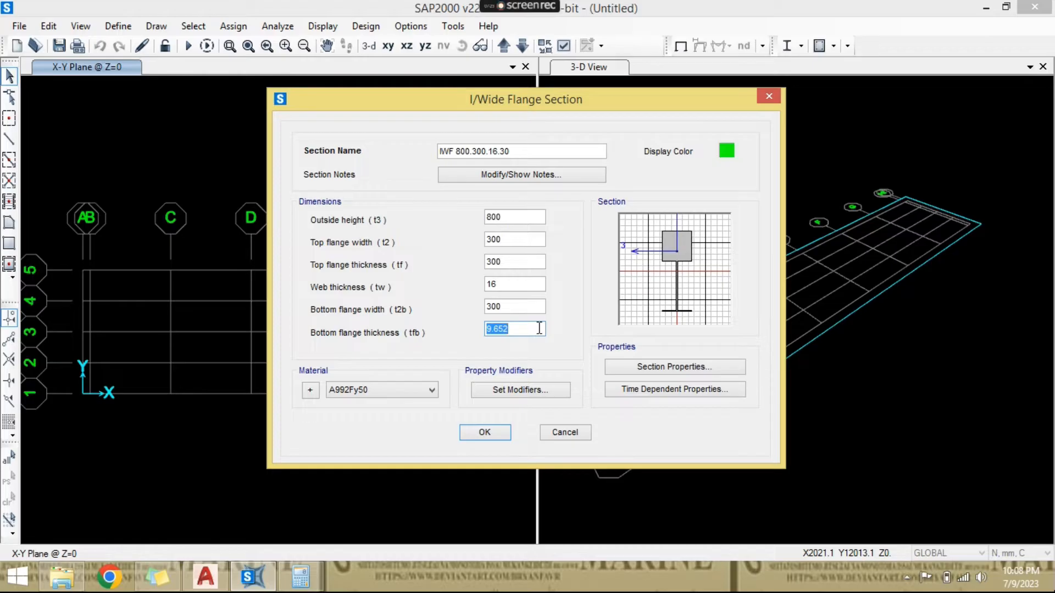
type("30")
left_click(538, 260)
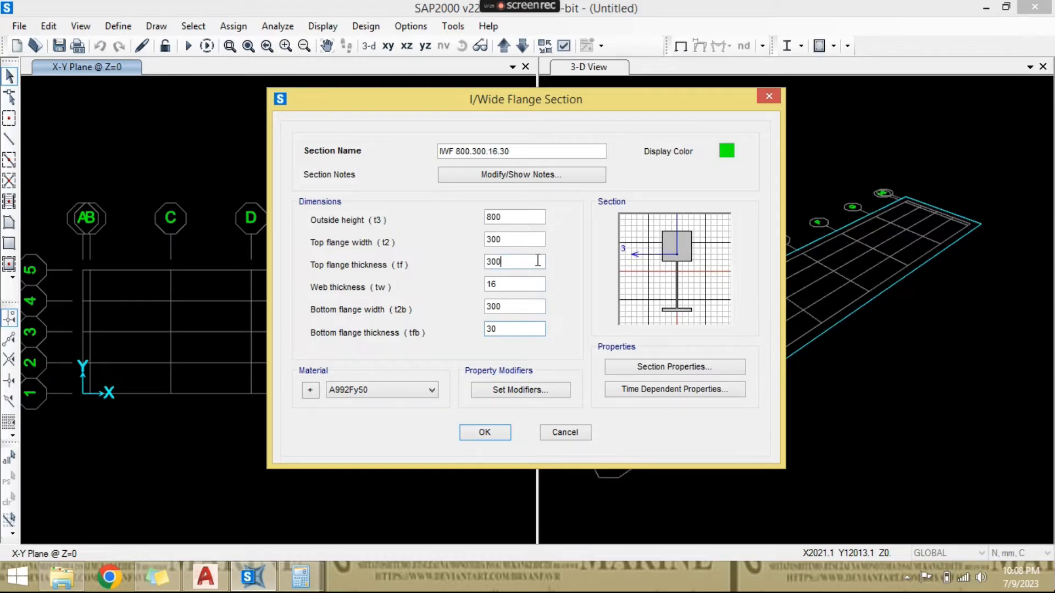
key("BackSpace")
left_click(538, 284)
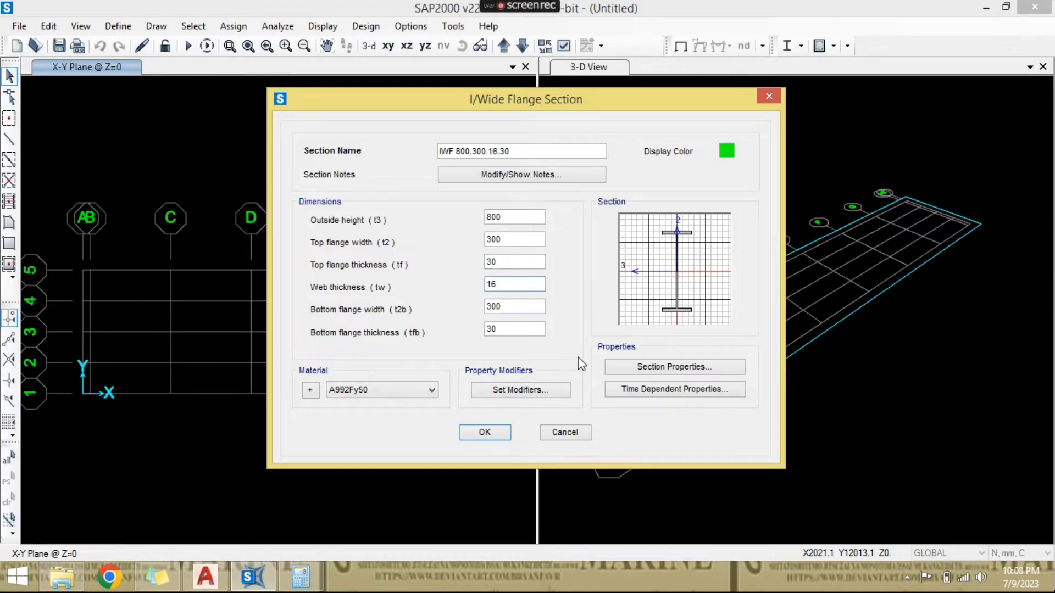
- Assign the BJ37 material to the girder section and save it
left_click(374, 392)
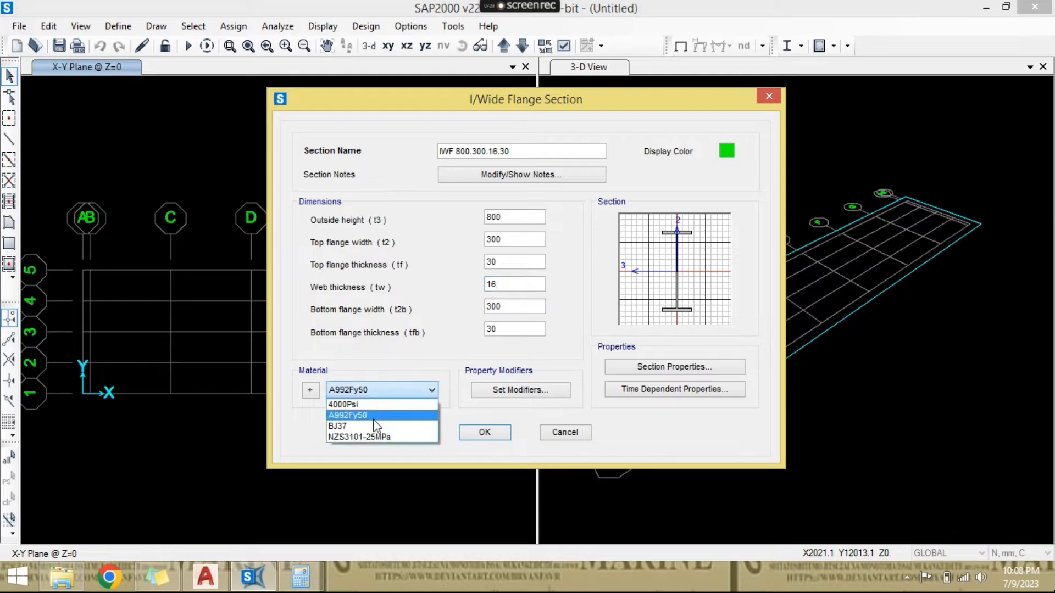
left_click(376, 426)
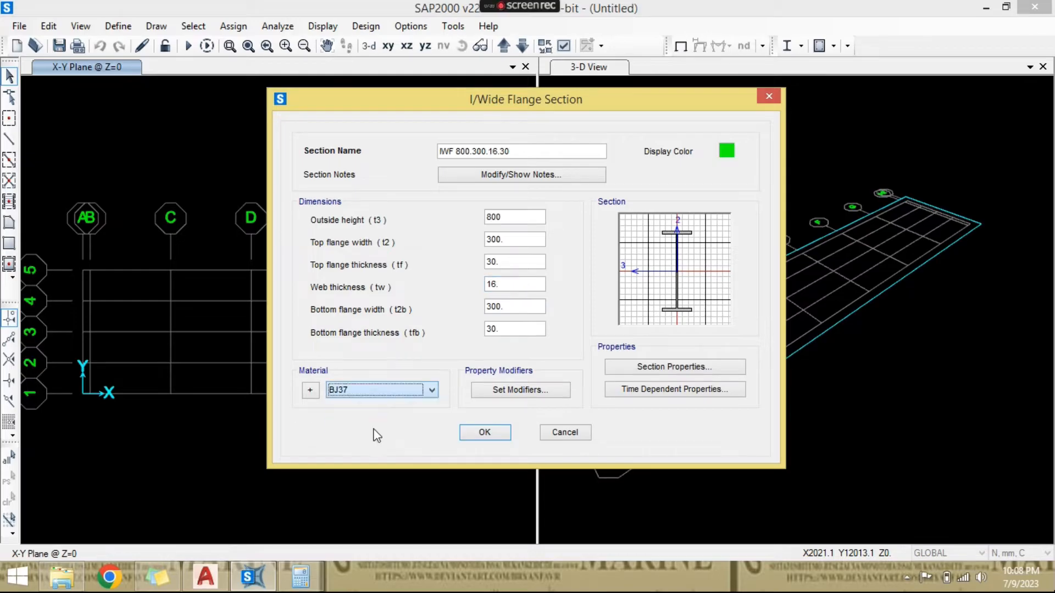
left_click(484, 433)
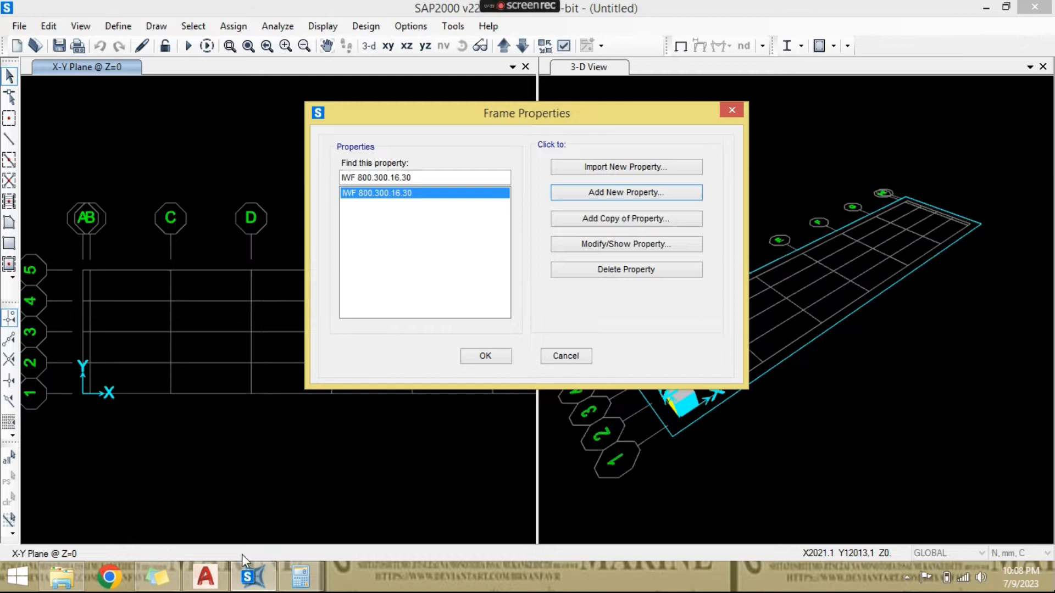
- Check the cross-beam label in the AutoCAD drawing, and add a steel I/Wide Flange section in SAP2000 named IWF 350.175.7.11
left_click(224, 579)
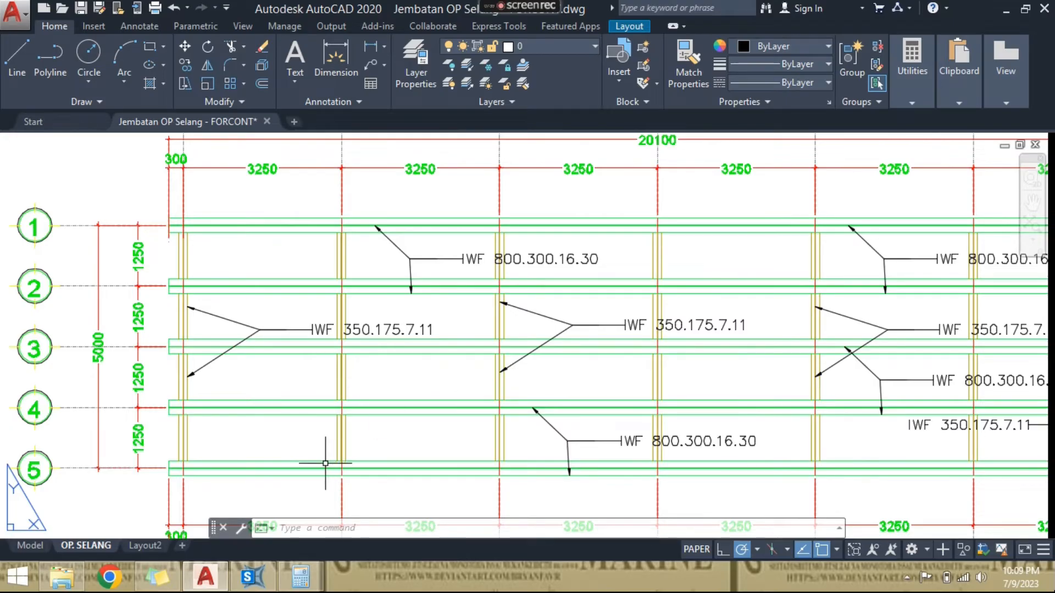
left_click(251, 577)
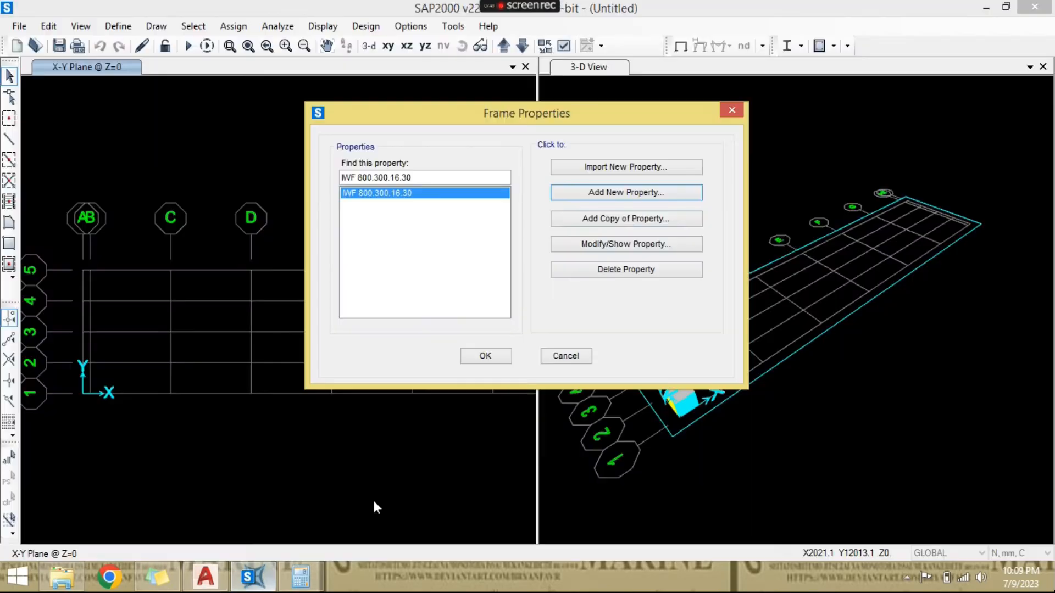
left_click(627, 193)
left_click(373, 221)
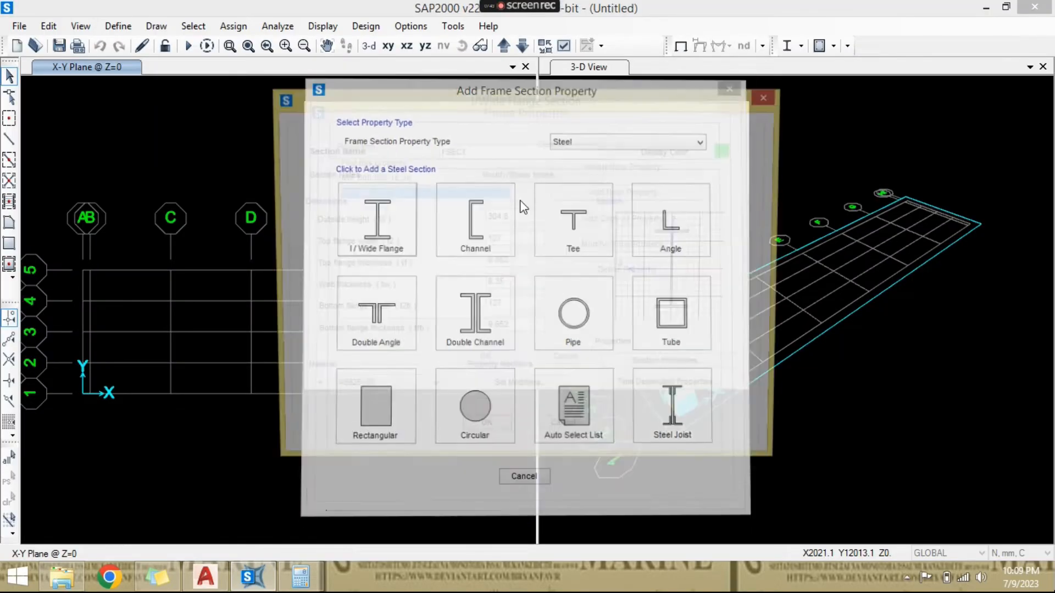
type("IWF 350.175.7.11")
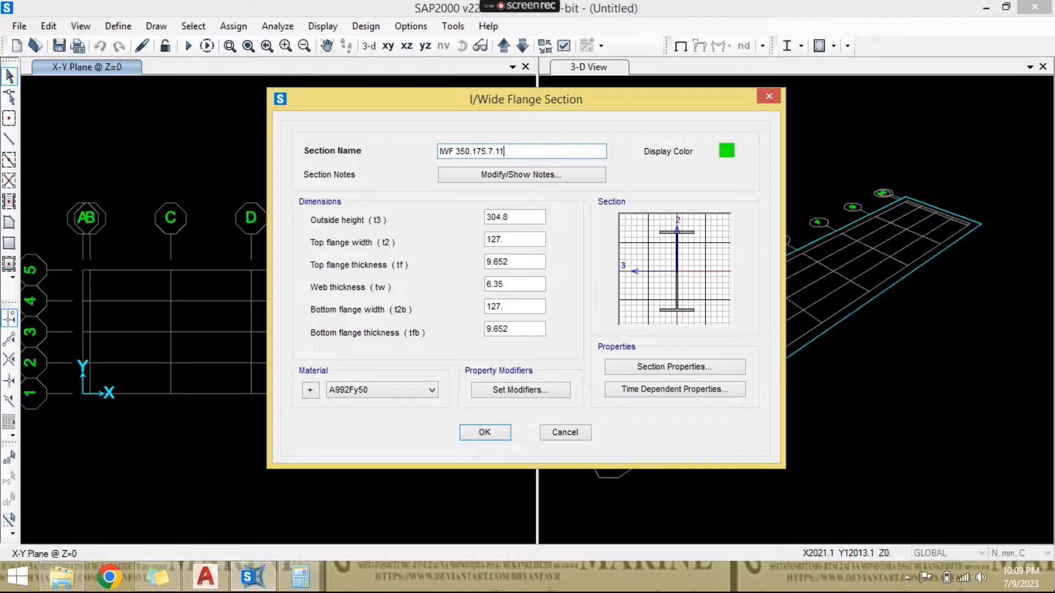
- Set the IWF 350.175.7.11 section's outside height to 350 and both top and bottom flange widths to 175
left_click(212, 576)
left_click(213, 570)
double_click(527, 218)
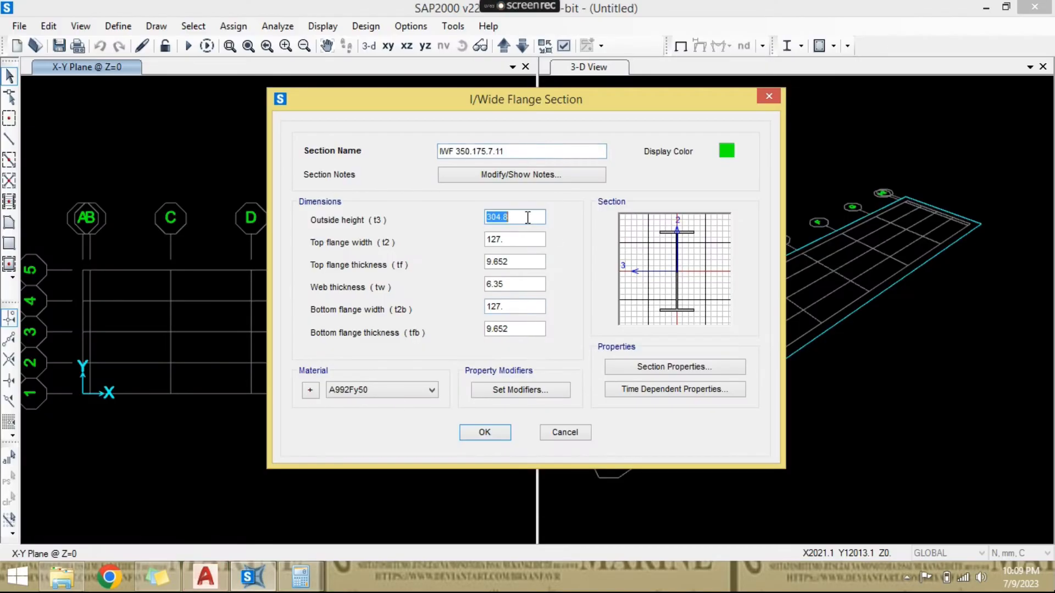
type("350")
key("Tab")
type("175")
key("Tab")
key("Tab")
key("Tab")
type("175")
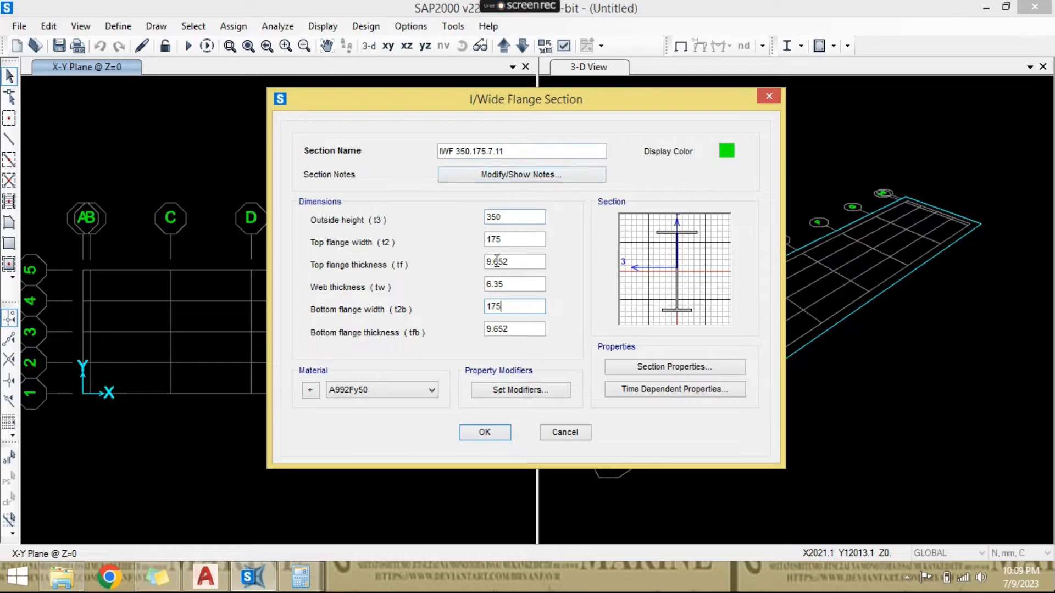
- Set the IWF 350.175.7.11 section's web thickness to 7 and both top and bottom flange thicknesses to 11
double_click(511, 283)
type("7")
double_click(515, 264)
type("11")
double_click(523, 329)
type("1")
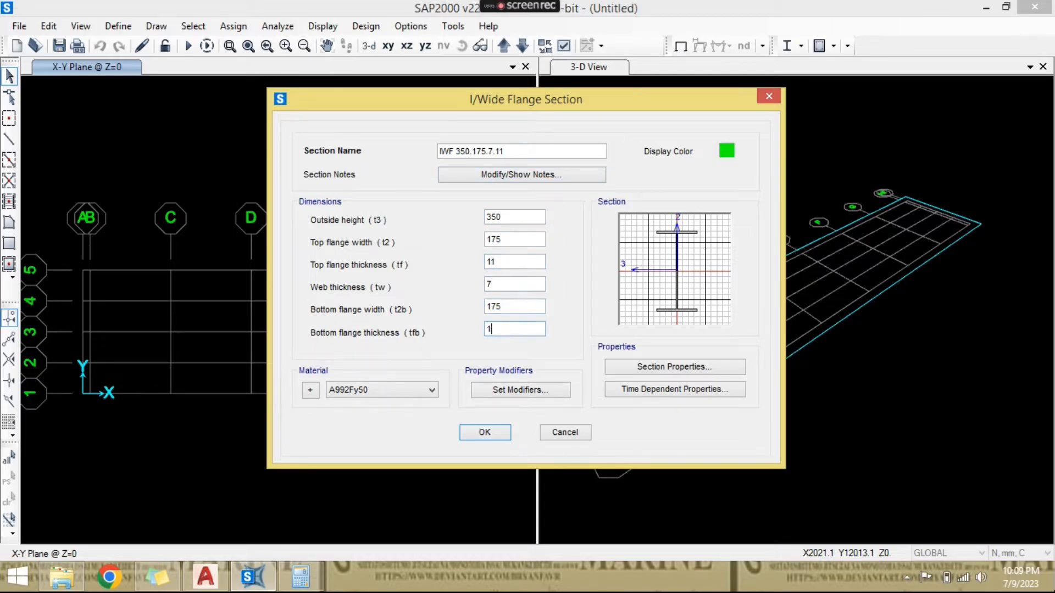
- Assign the BJ37 material and a yellow display colour to the IWF 350.175.7.11 section and save it
left_click(427, 388)
left_click(423, 427)
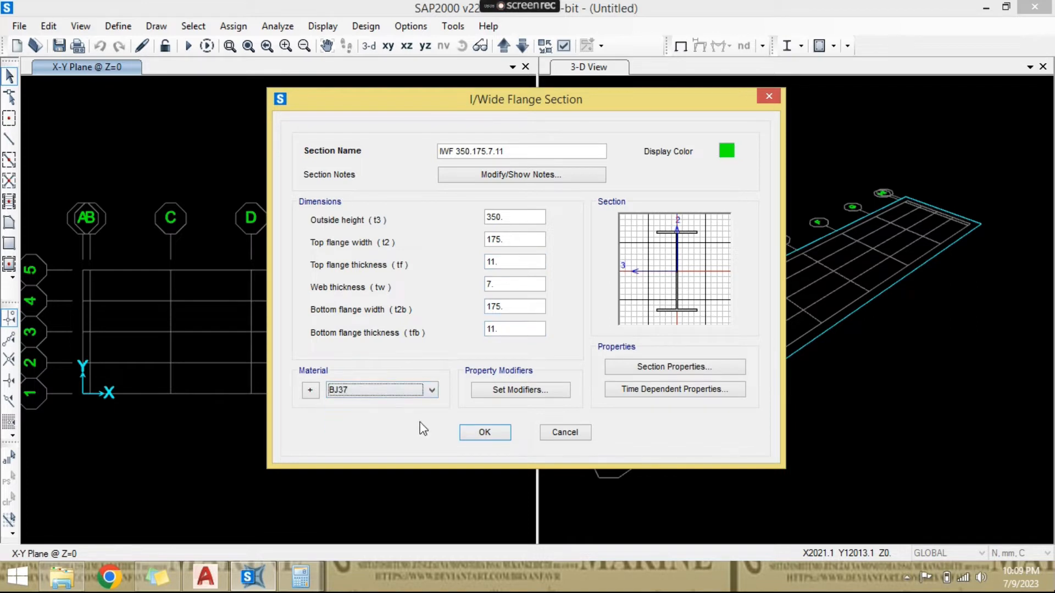
left_click(726, 151)
left_click(476, 167)
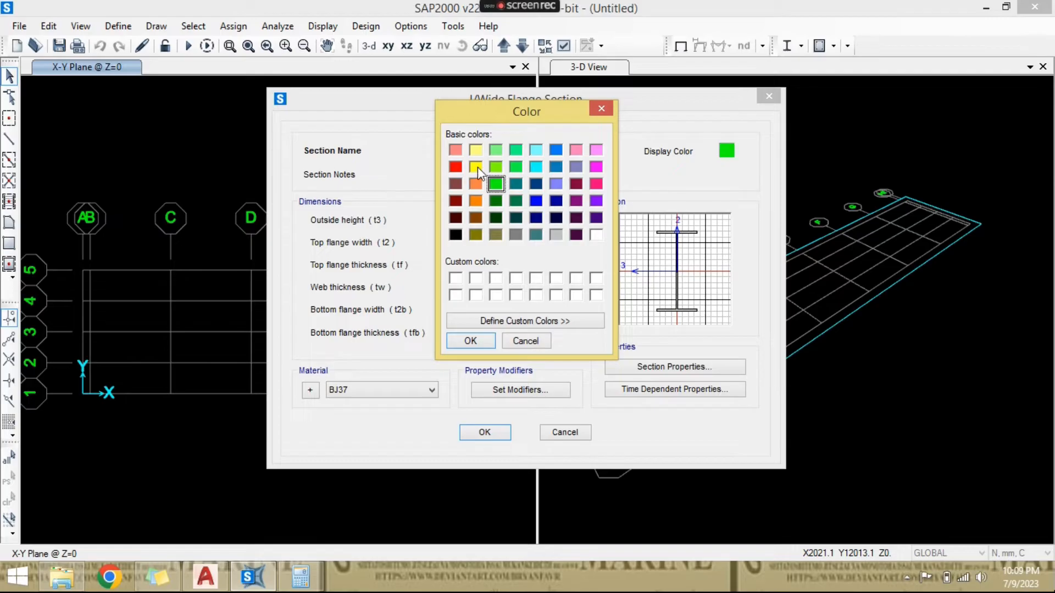
left_click(471, 341)
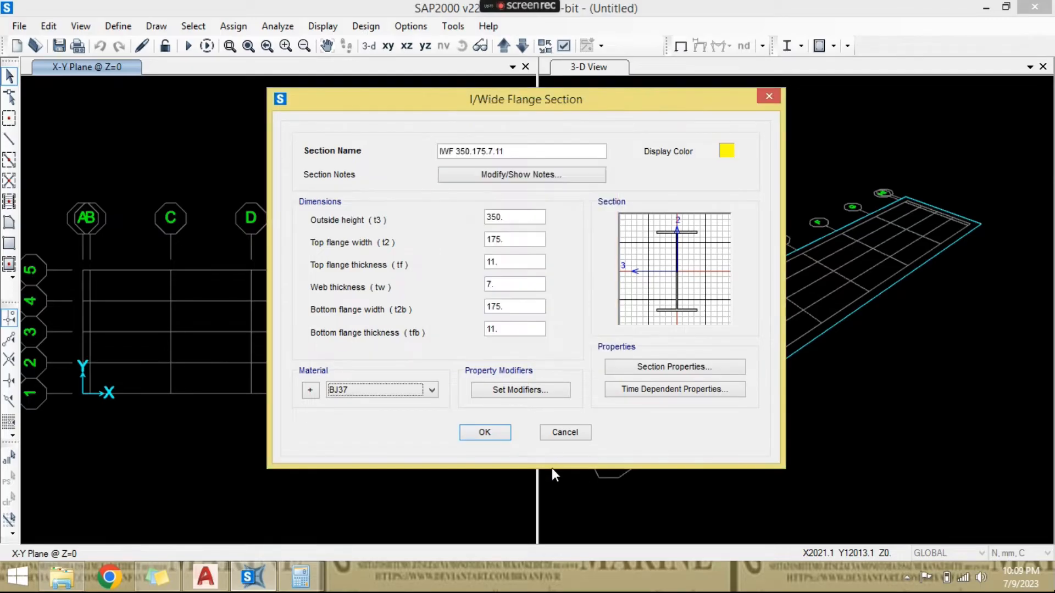
left_click(484, 432)
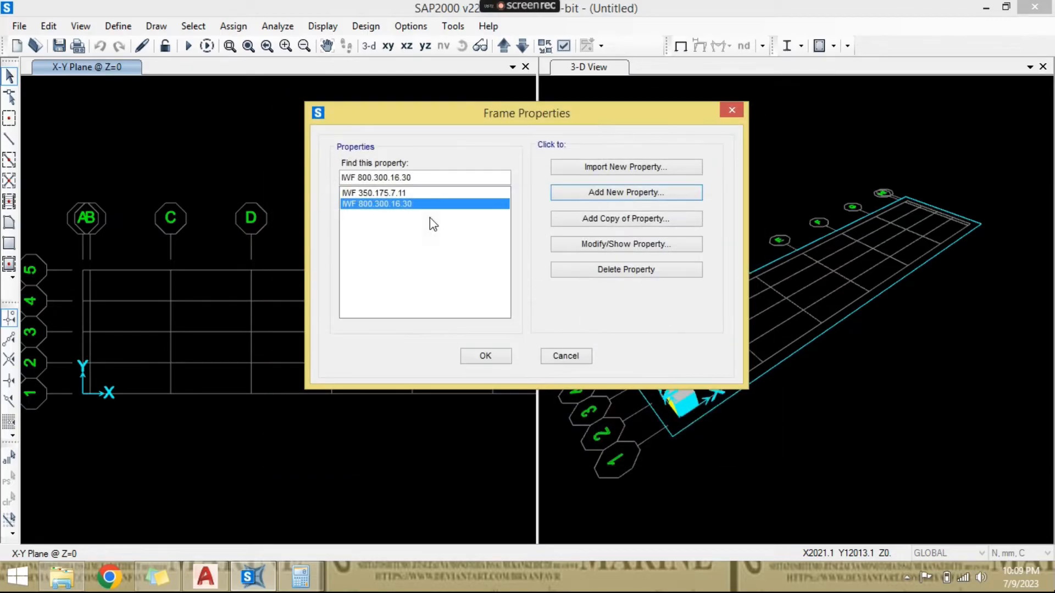
- Review the IWF 800.300.16.30 section's definition and accept the frame property list
left_click(612, 243)
left_click(484, 432)
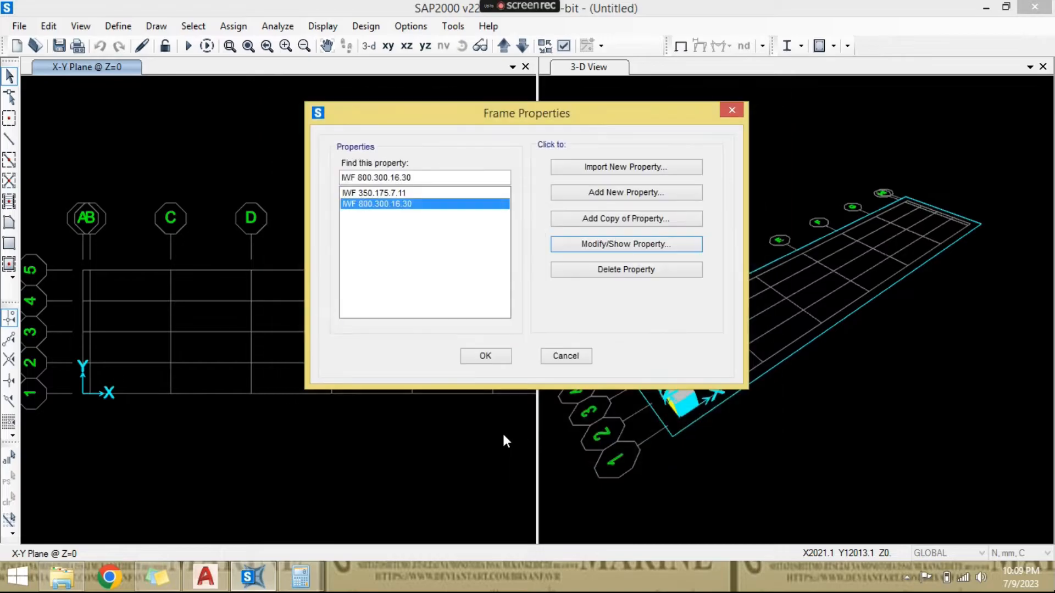
left_click(500, 358)
- Draw a straight IWF 800.300.16.30 frame along grid line 1 from grid A to grid I, 20100 mm long
scroll(360, 182, "down", 3)
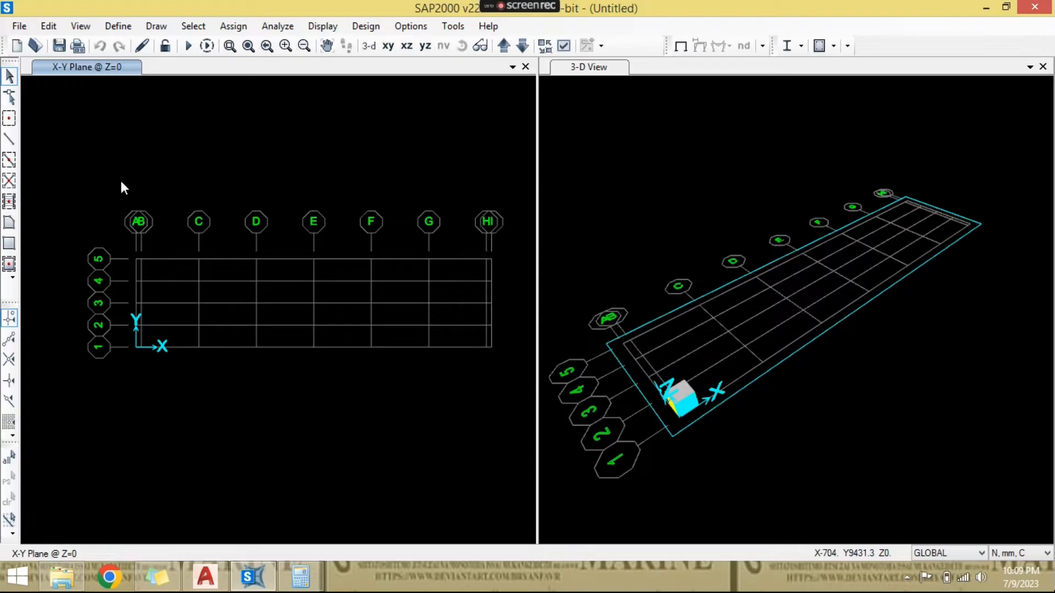
scroll(121, 187, "up", 1)
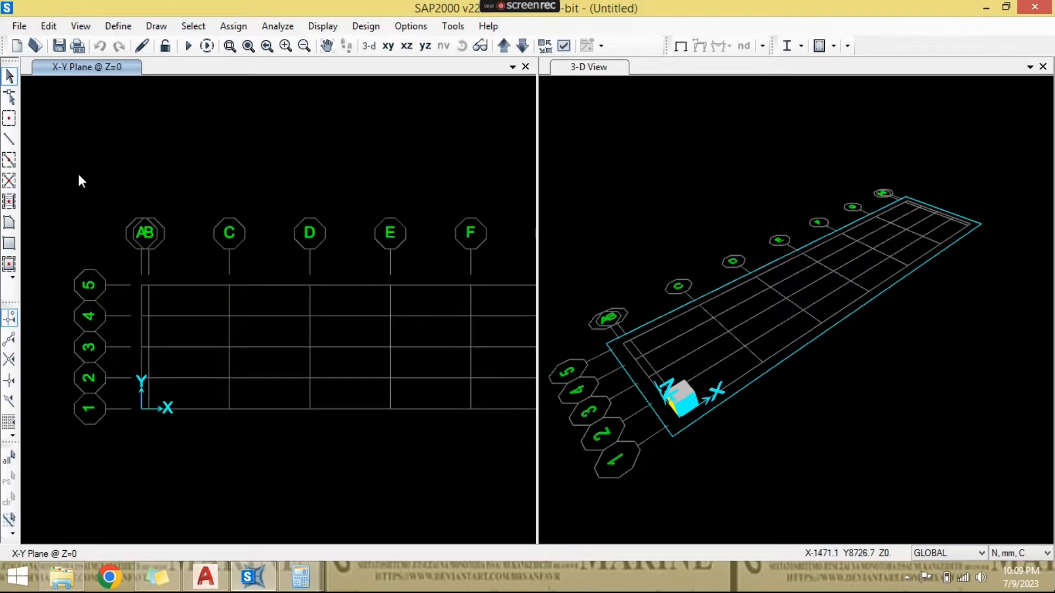
left_click(9, 141)
middle_click_drag(287, 276, 255, 260)
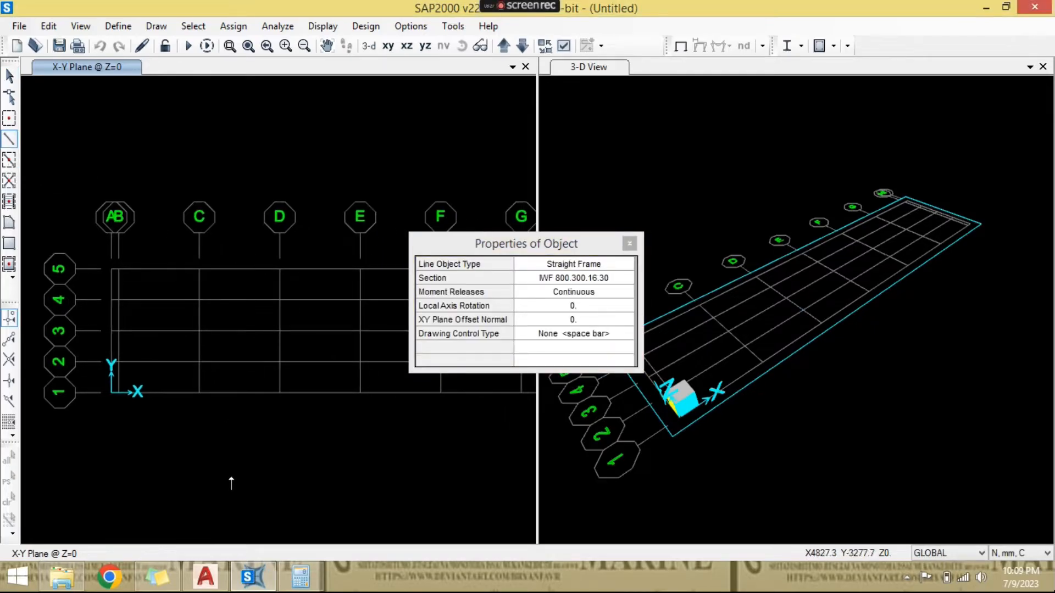
scroll(115, 403, "up", 4)
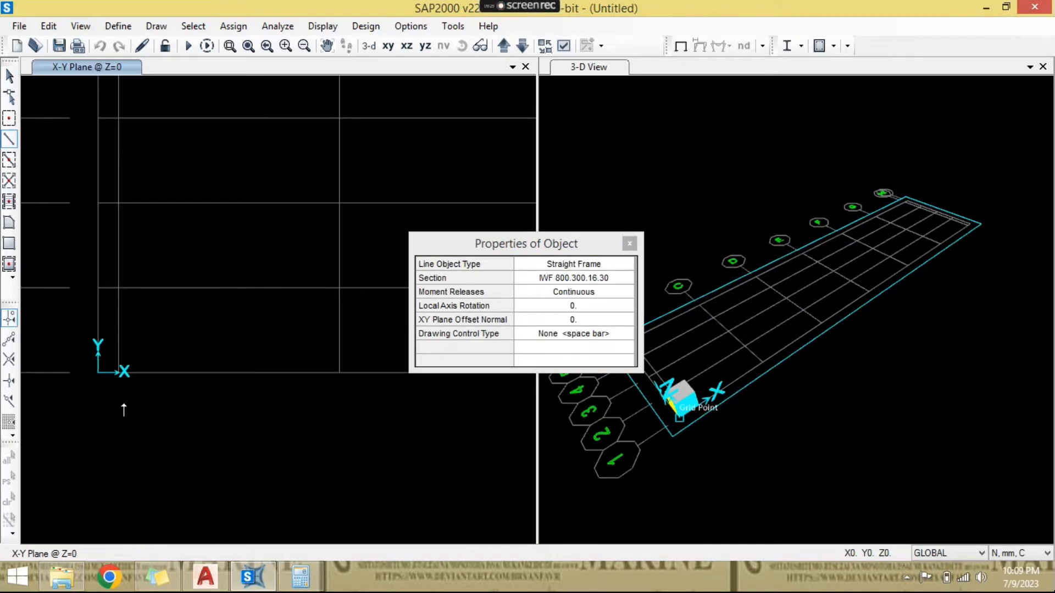
scroll(181, 426, "down", 3)
scroll(337, 450, "down", 1)
middle_click_drag(338, 449, 66, 409)
middle_click_drag(443, 442, 353, 462)
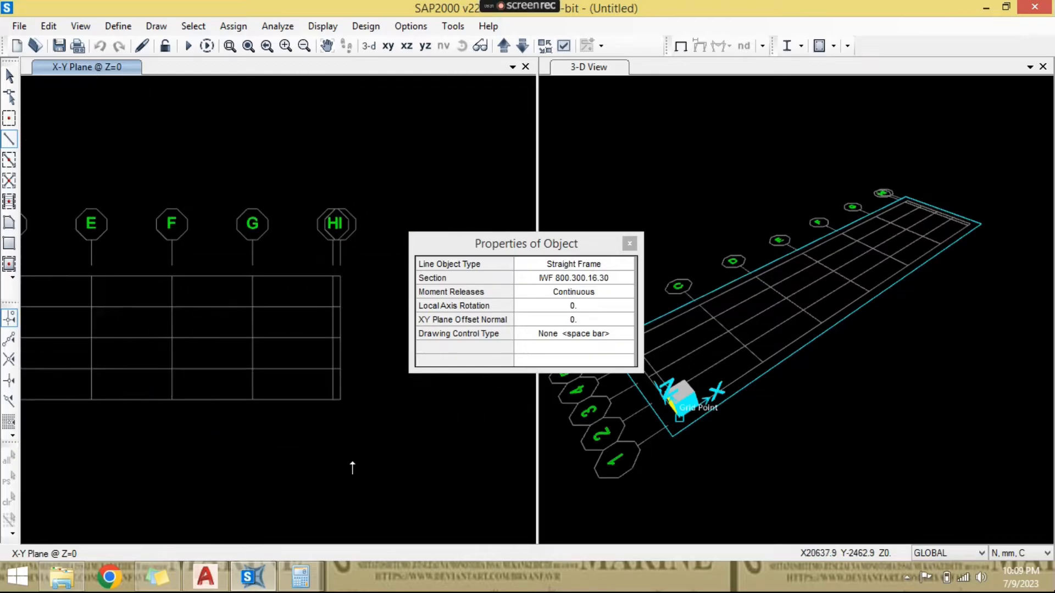
scroll(324, 456, "up", 3)
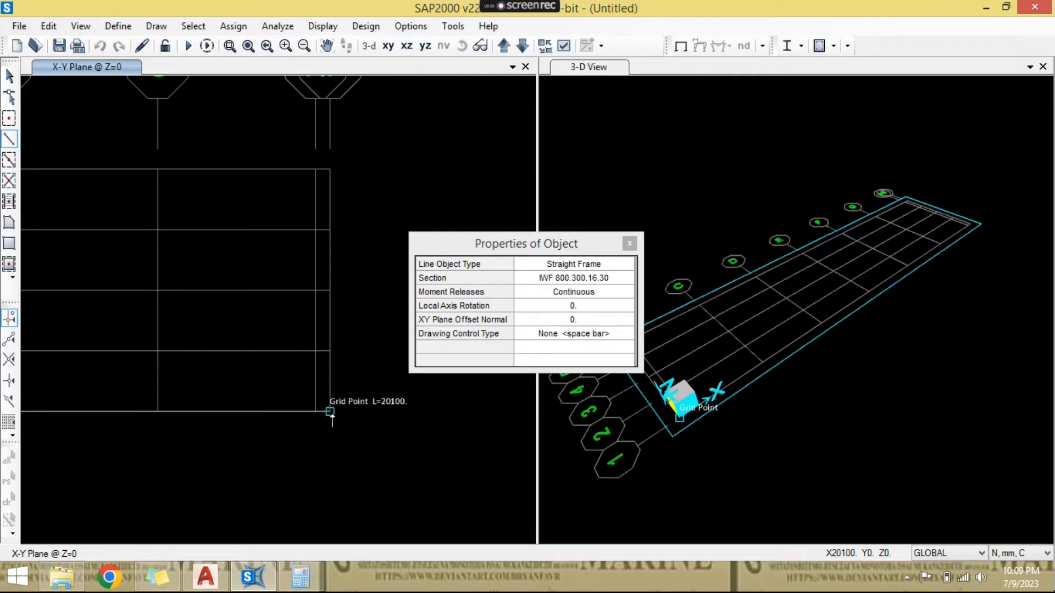
left_click(332, 413)
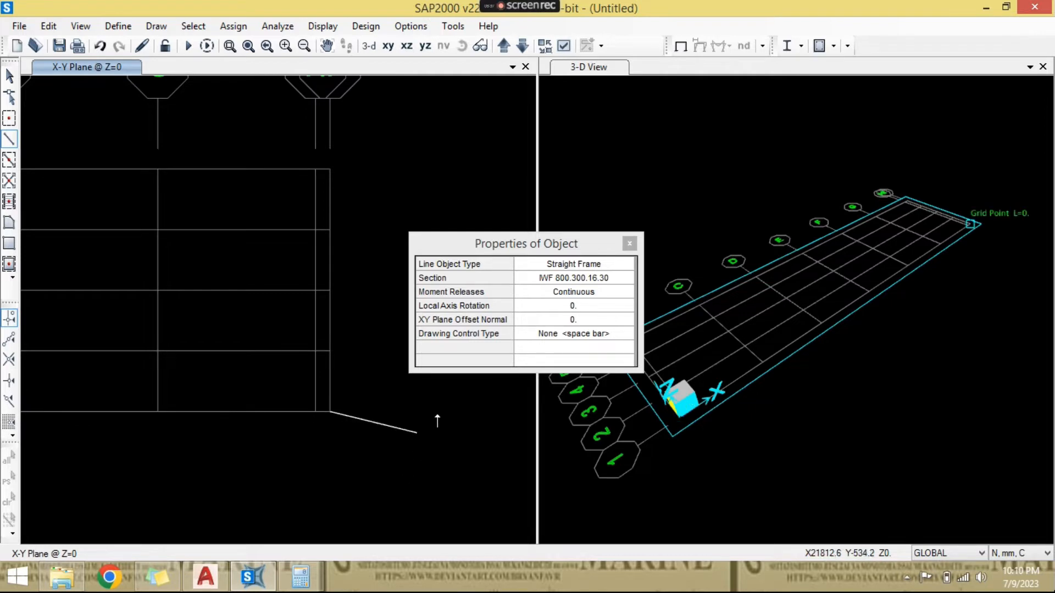
scroll(446, 397, "down", 3)
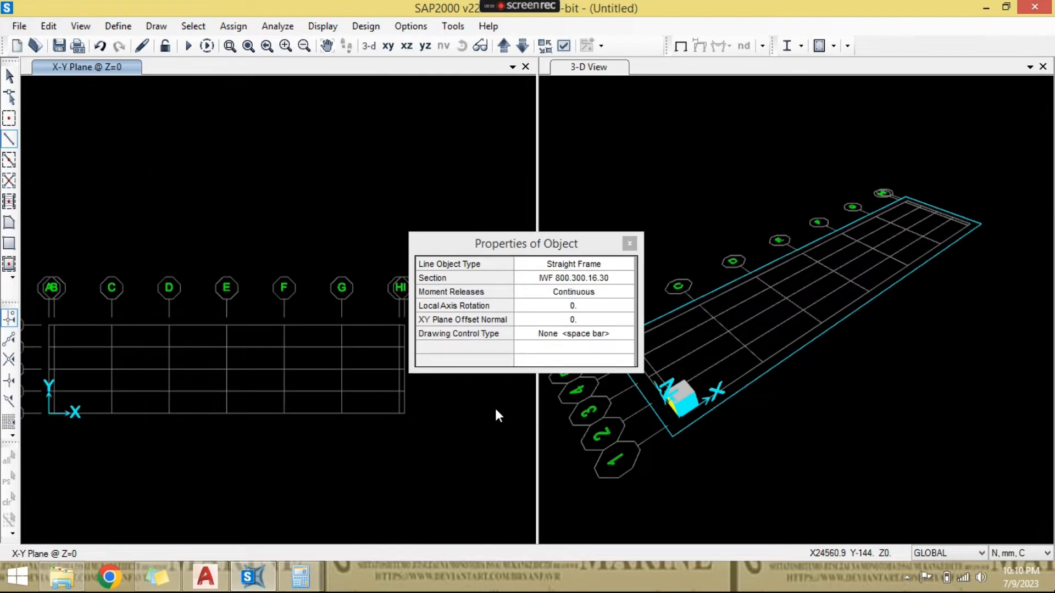
key("Escape")
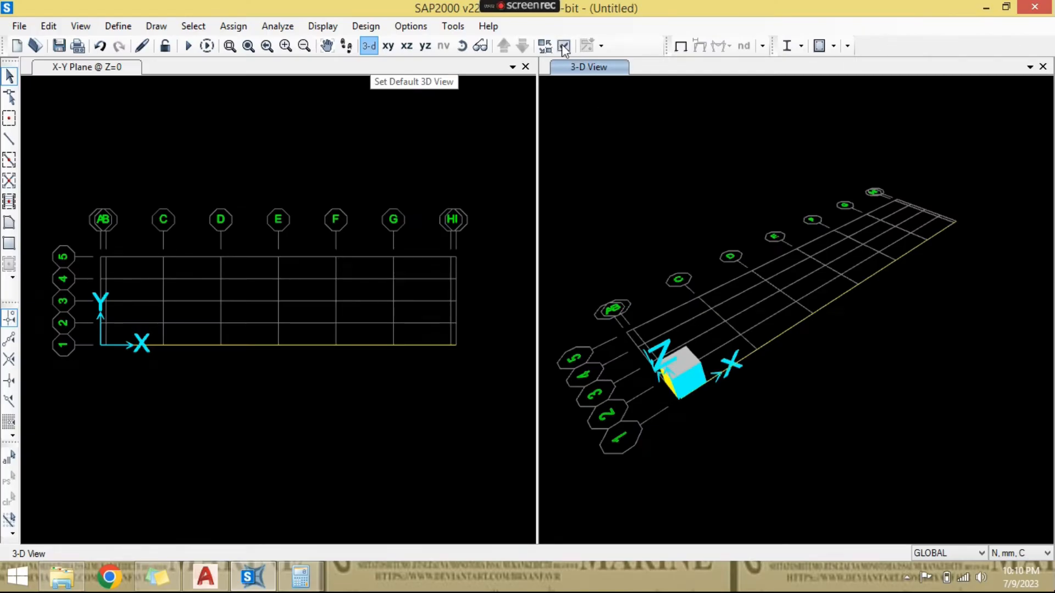
- Set the display options to colour objects by section and apply this to all windows
left_click(563, 46)
left_click(481, 90)
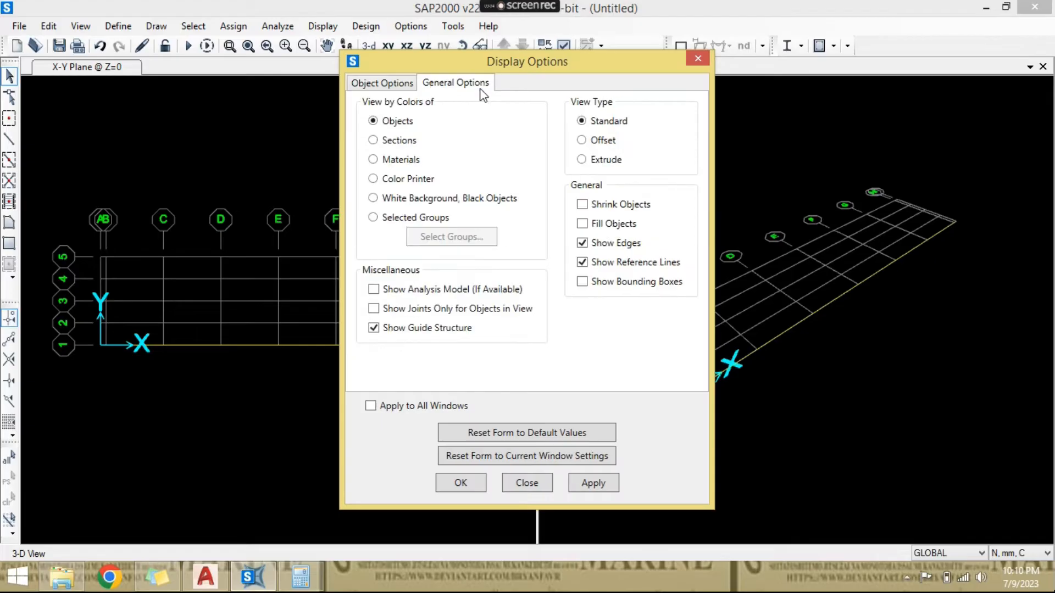
left_click(405, 143)
left_click(449, 409)
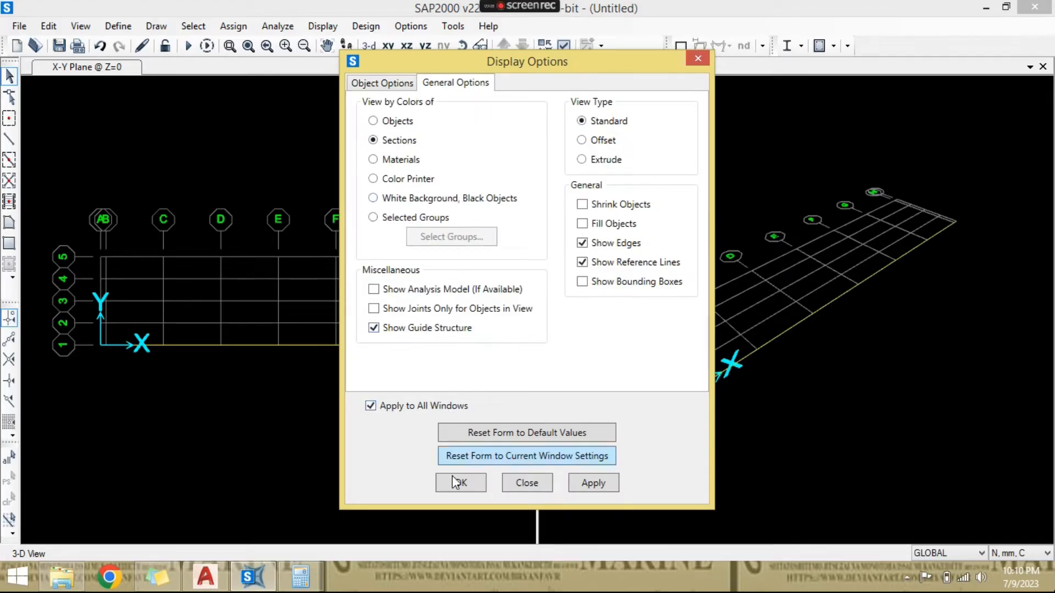
left_click(463, 488)
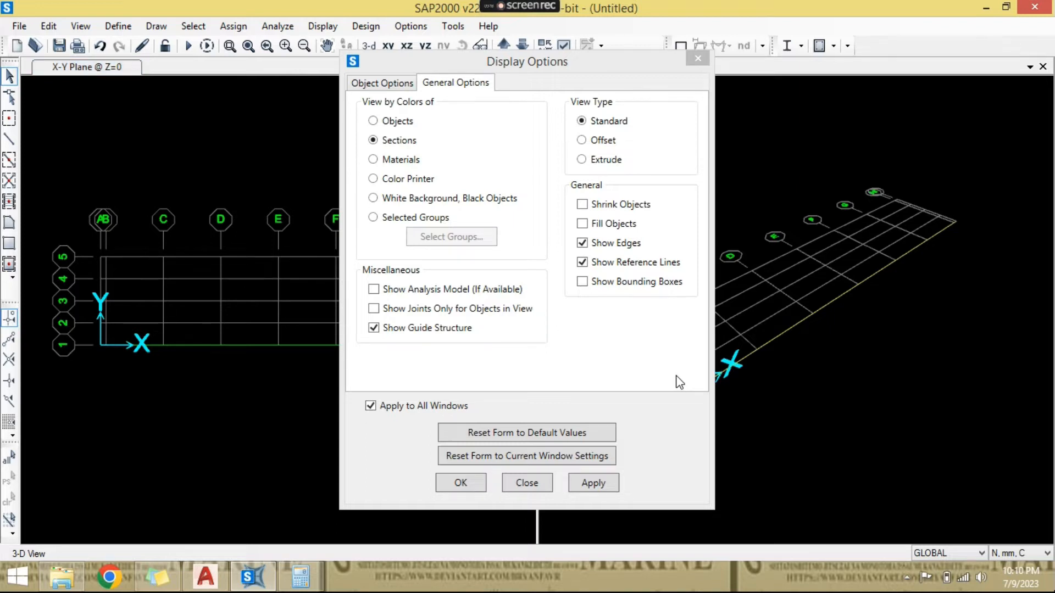
- Switch the 3-D view to the Extrude view type and inspect the girder's solid shape
left_click(562, 48)
left_click(459, 85)
left_click(582, 160)
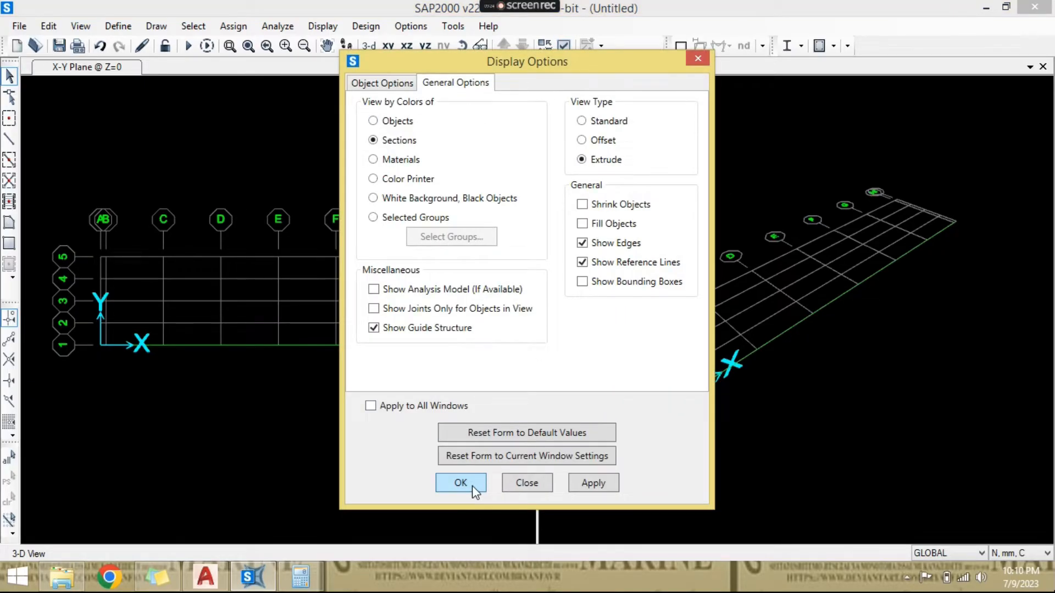
left_click(455, 487)
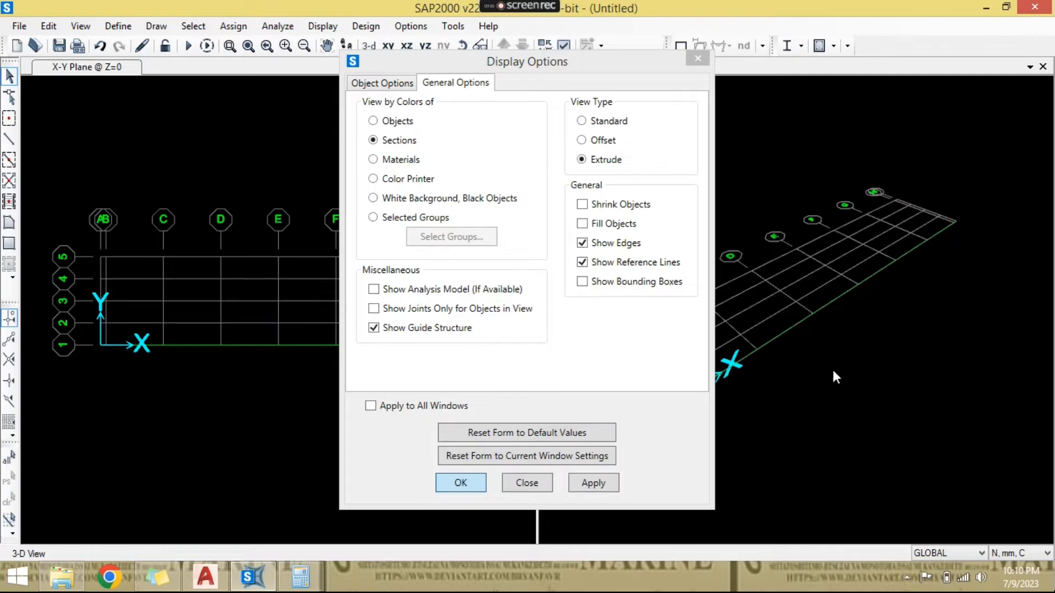
scroll(710, 375, "up", 3)
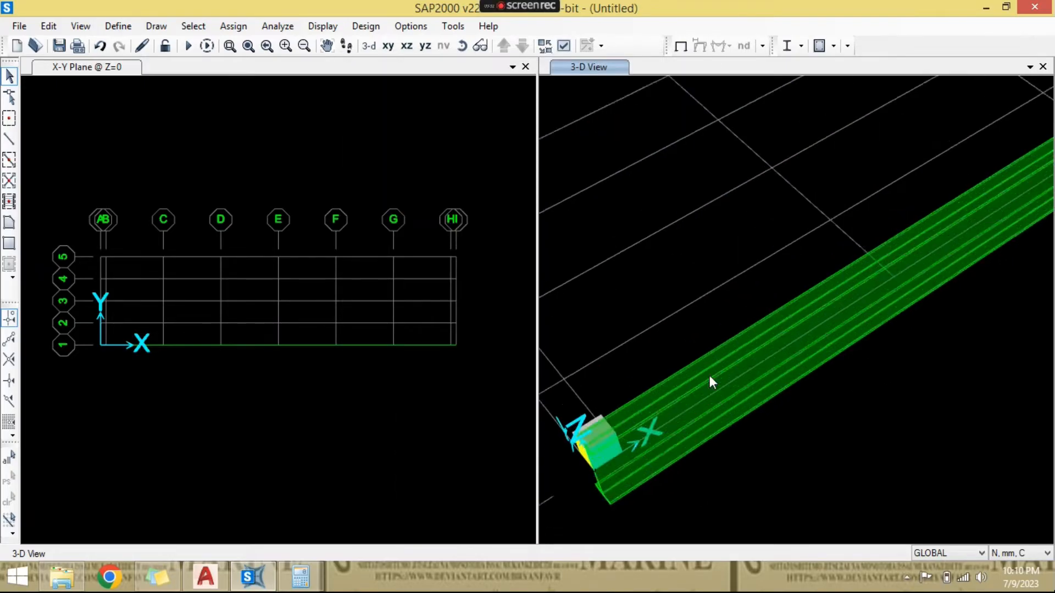
scroll(710, 375, "down", 2)
left_click_drag(648, 285, 668, 269)
- Examine the girder on grid line 1 in plan, selecting it to check its extent across the grid intersections and clearing the selection
left_click(437, 383)
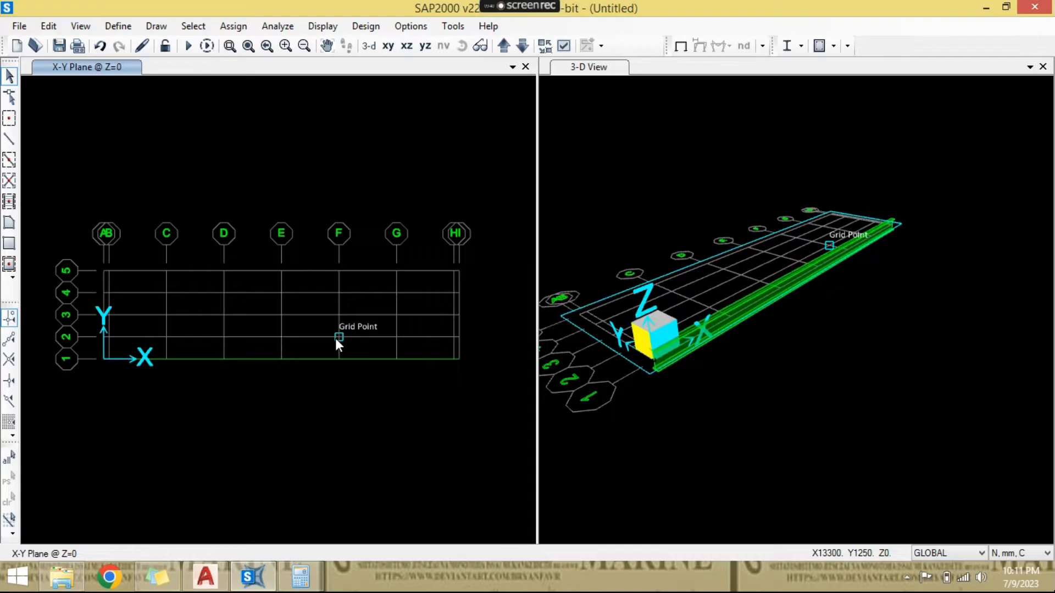
scroll(297, 346, "up", 2)
scroll(319, 355, "down", 1)
left_click_drag(313, 340, 291, 392)
scroll(286, 384, "down", 1)
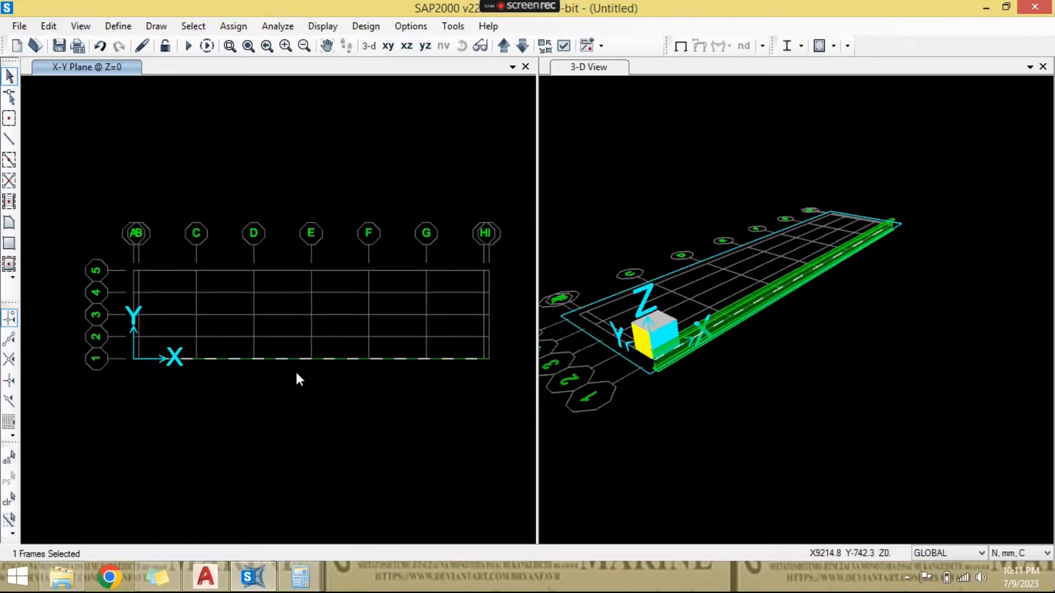
key("Escape")
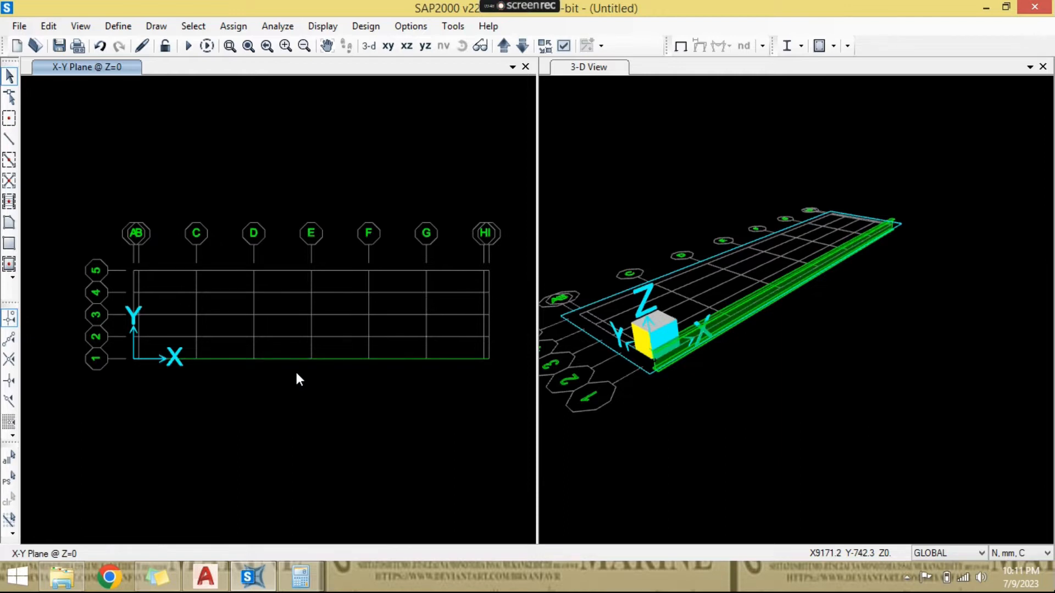
scroll(131, 364, "up", 5)
scroll(159, 360, "down", 8)
scroll(352, 366, "up", 5)
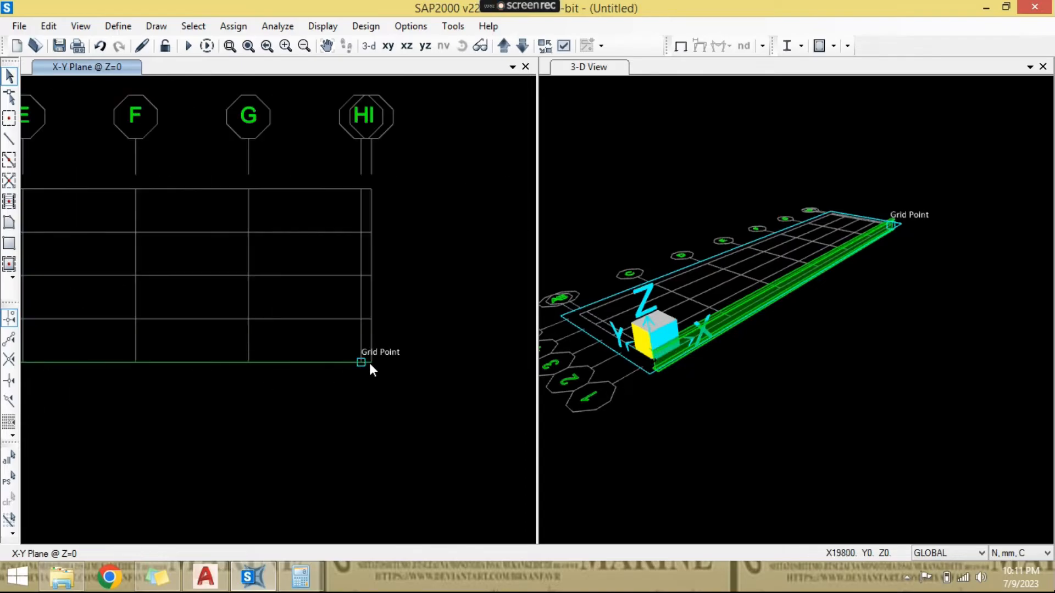
scroll(371, 363, "down", 4)
scroll(281, 364, "up", 3)
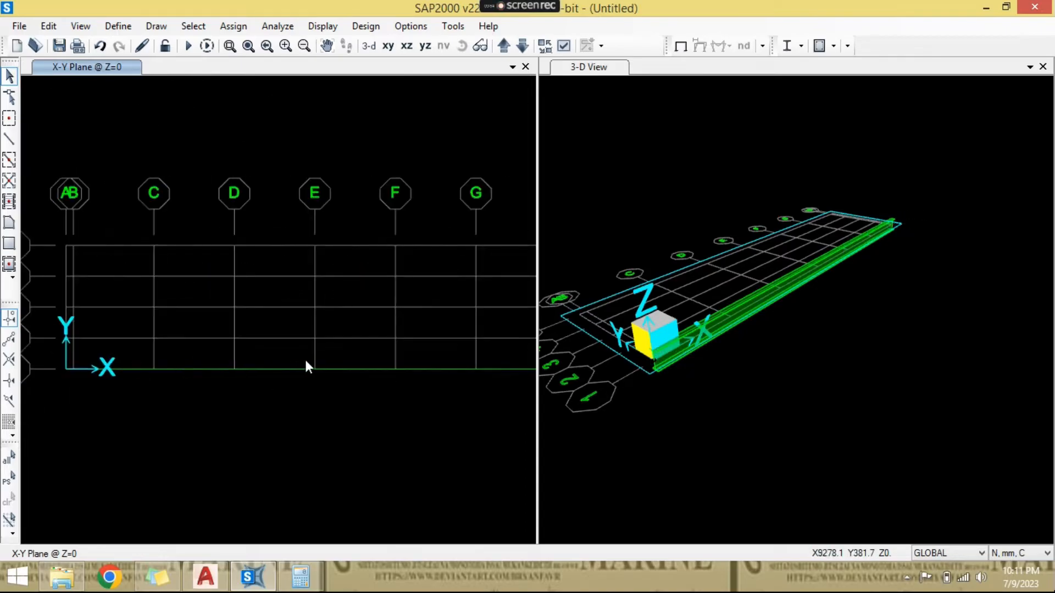
scroll(314, 367, "down", 2)
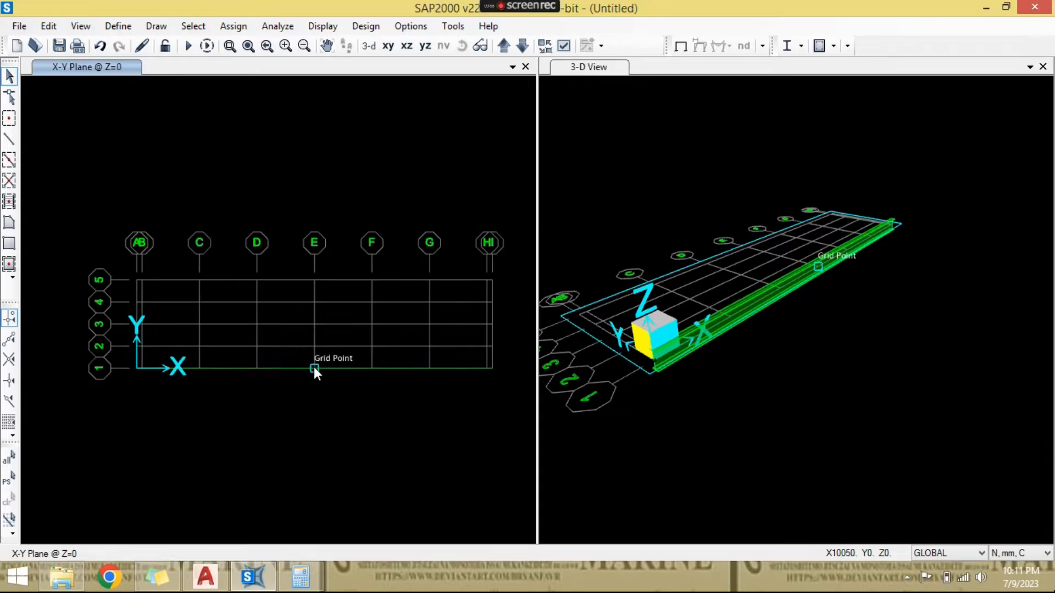
scroll(314, 367, "up", 2)
left_click(322, 369)
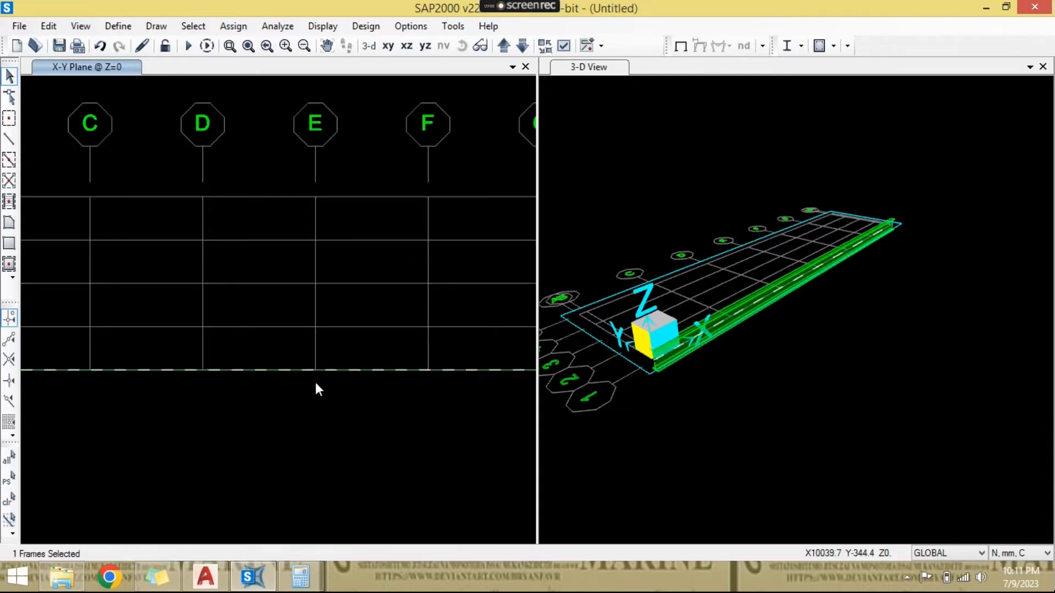
scroll(315, 373, "down", 1)
left_click(315, 374)
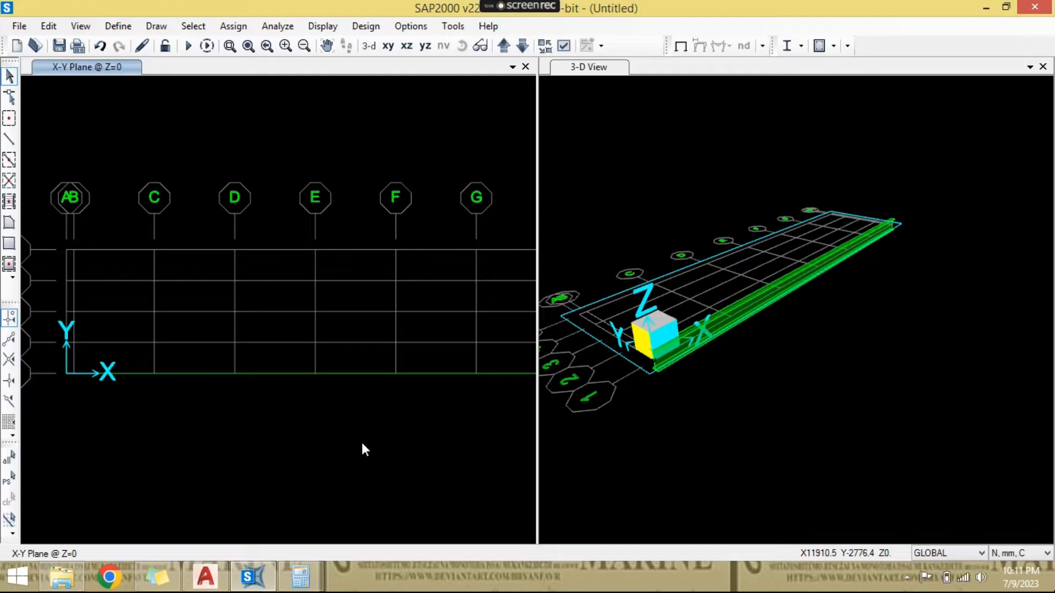
scroll(358, 418, "down", 1)
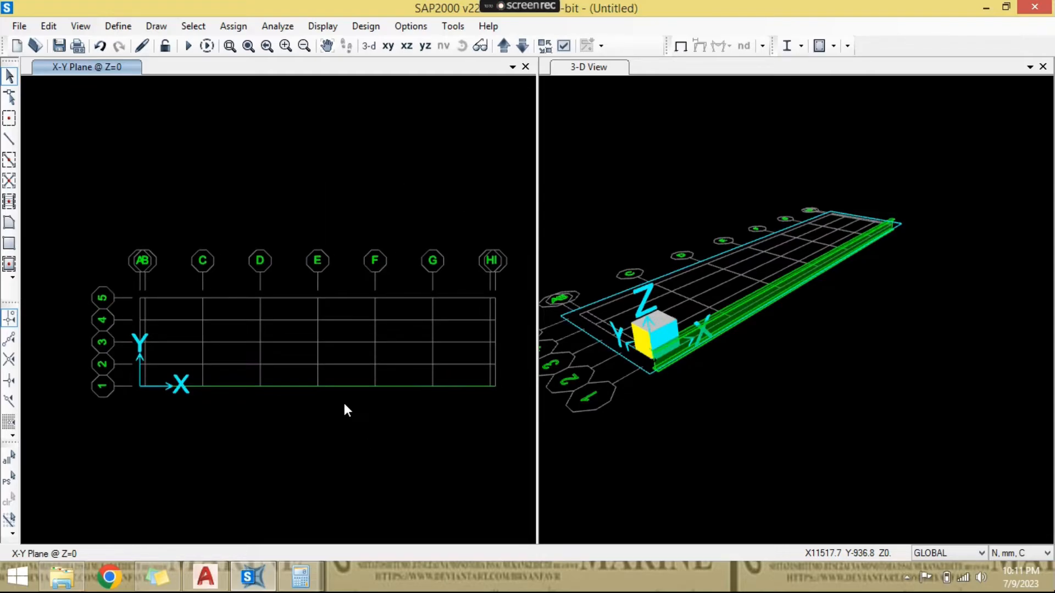
- Examine the extruded girder on grid line 1 in the 3-D view and compare it with the plan
scroll(171, 344, "up", 1)
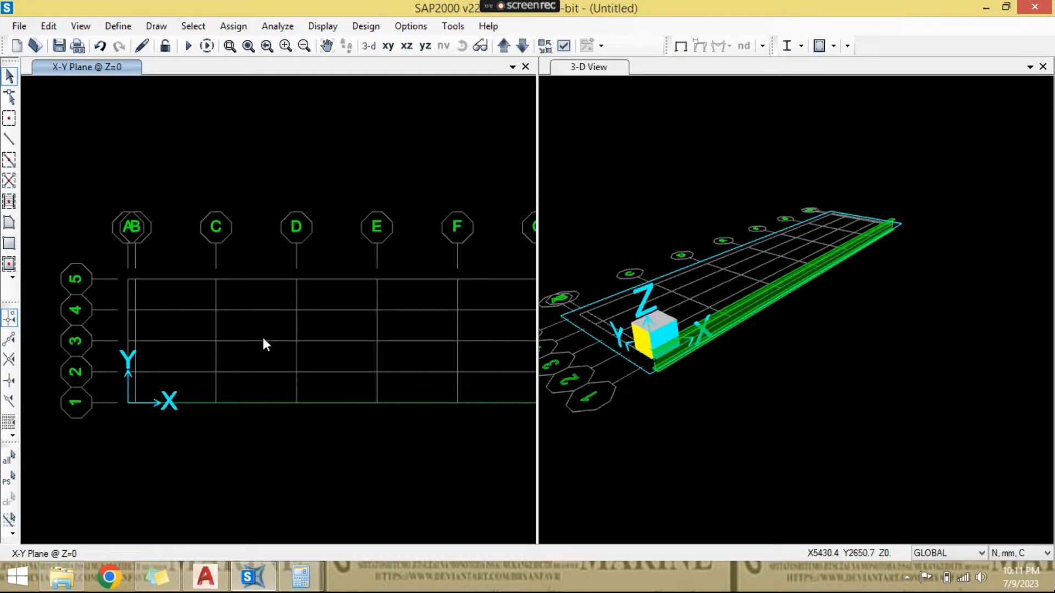
scroll(263, 338, "down", 1)
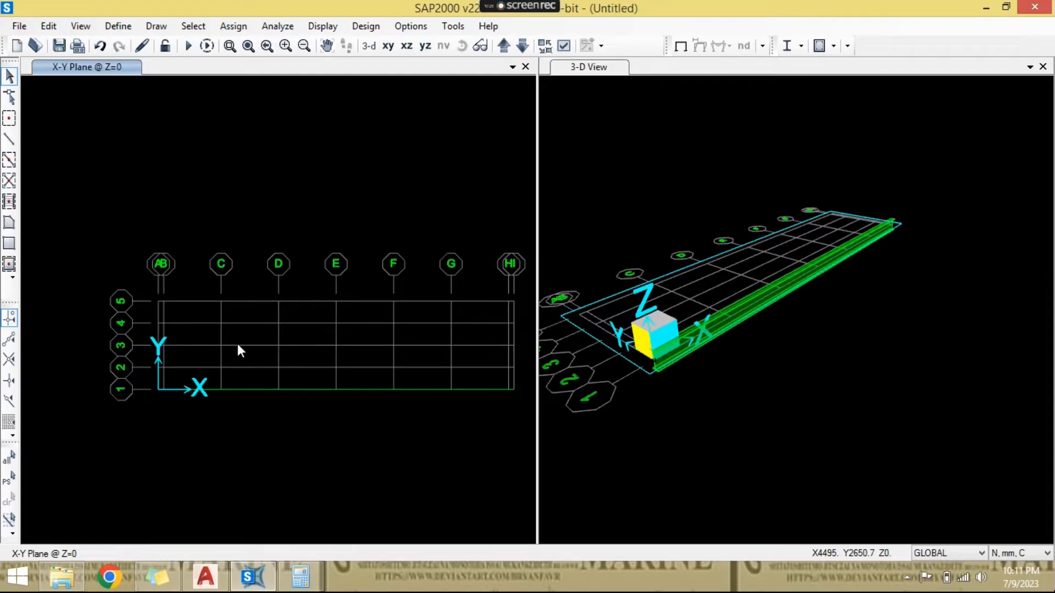
scroll(707, 369, "up", 3)
scroll(736, 368, "up", 2)
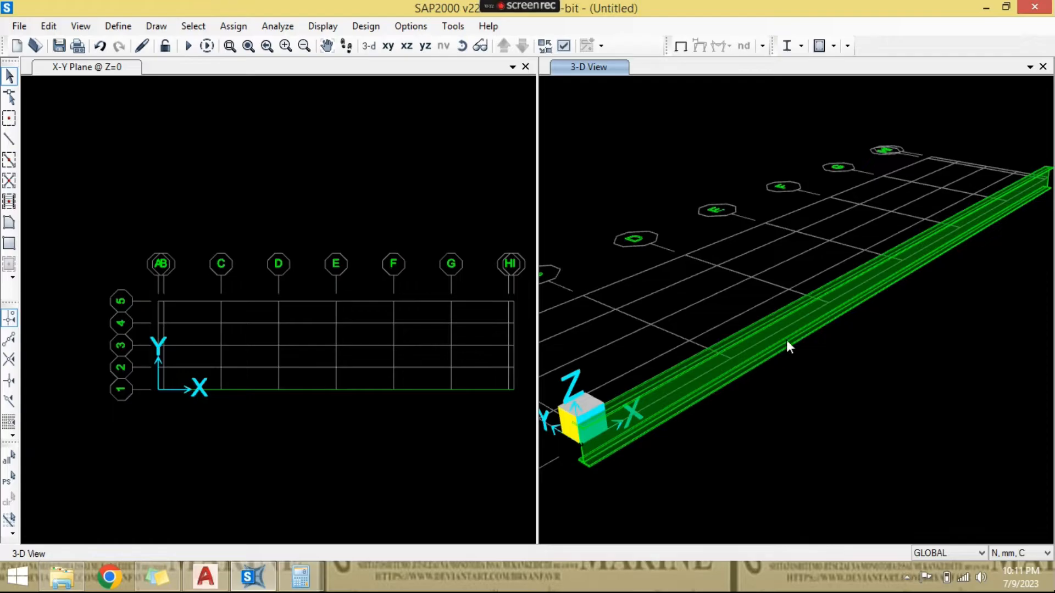
scroll(857, 302, "down", 2)
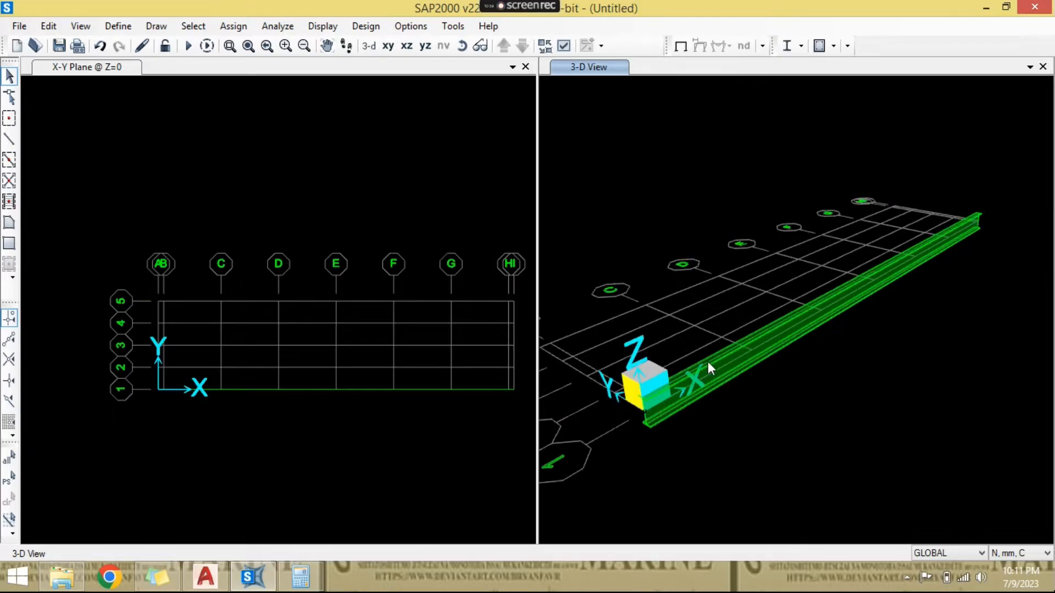
scroll(714, 367, "up", 2)
middle_click_drag(914, 273, 878, 306)
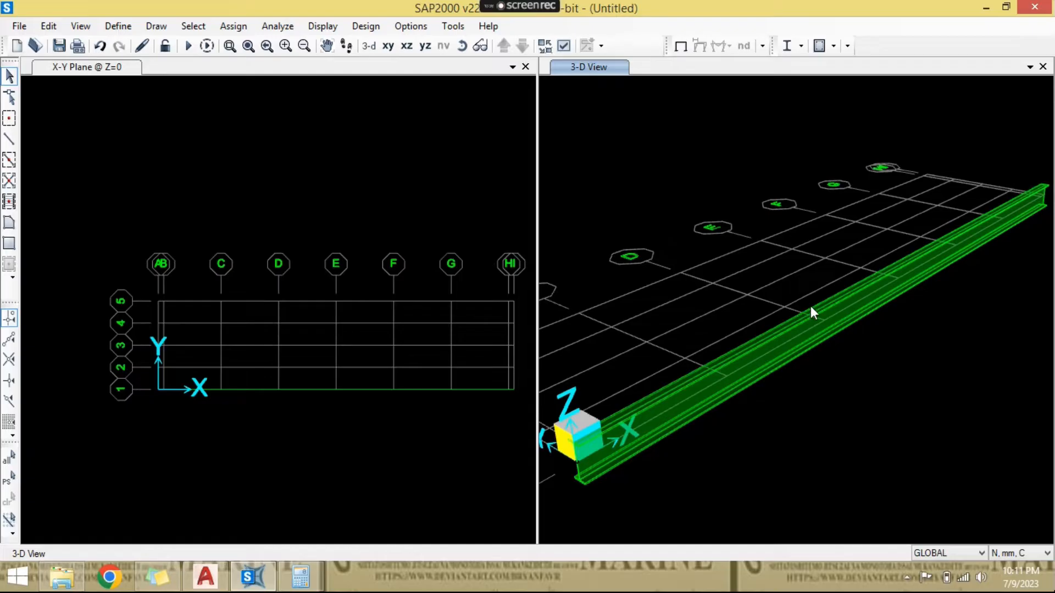
middle_click_drag(916, 260, 903, 274)
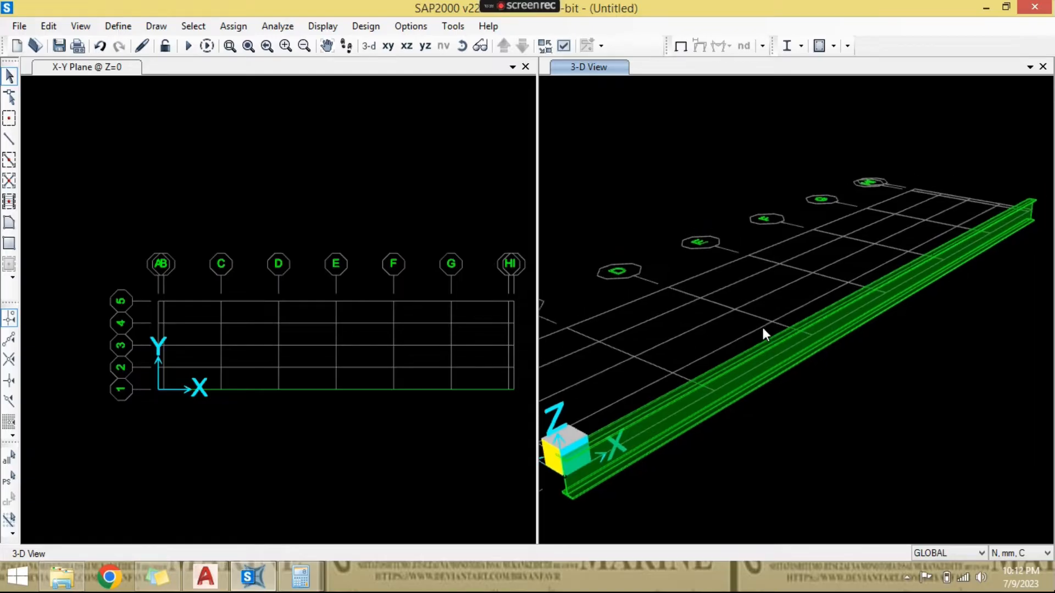
scroll(708, 430, "up", 2)
scroll(706, 426, "down", 3)
scroll(795, 395, "down", 1)
middle_click_drag(795, 395, 782, 411)
left_click(414, 470)
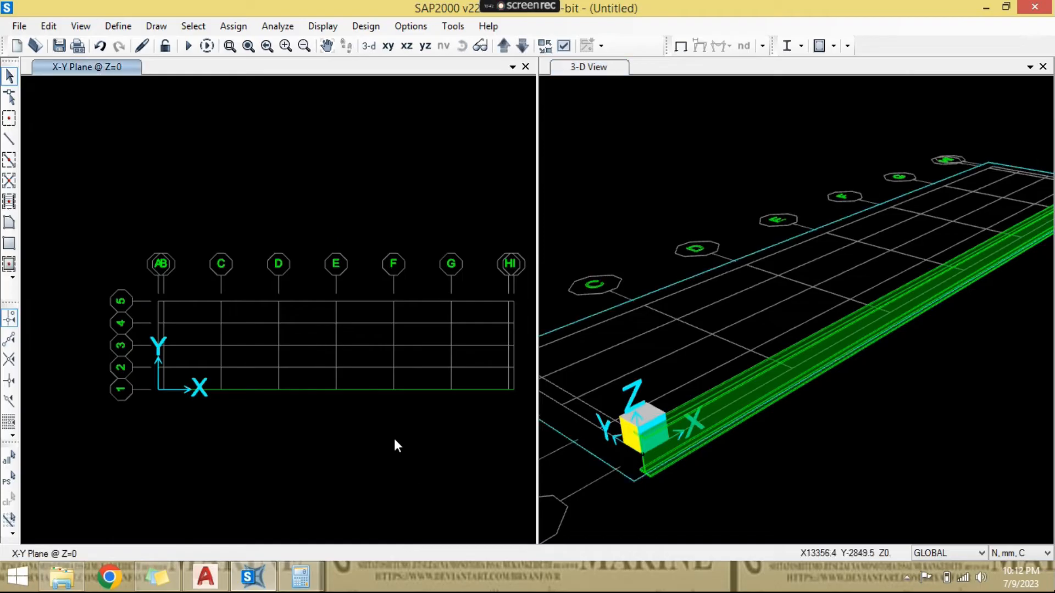
middle_click_drag(395, 443, 379, 450)
left_click(836, 409)
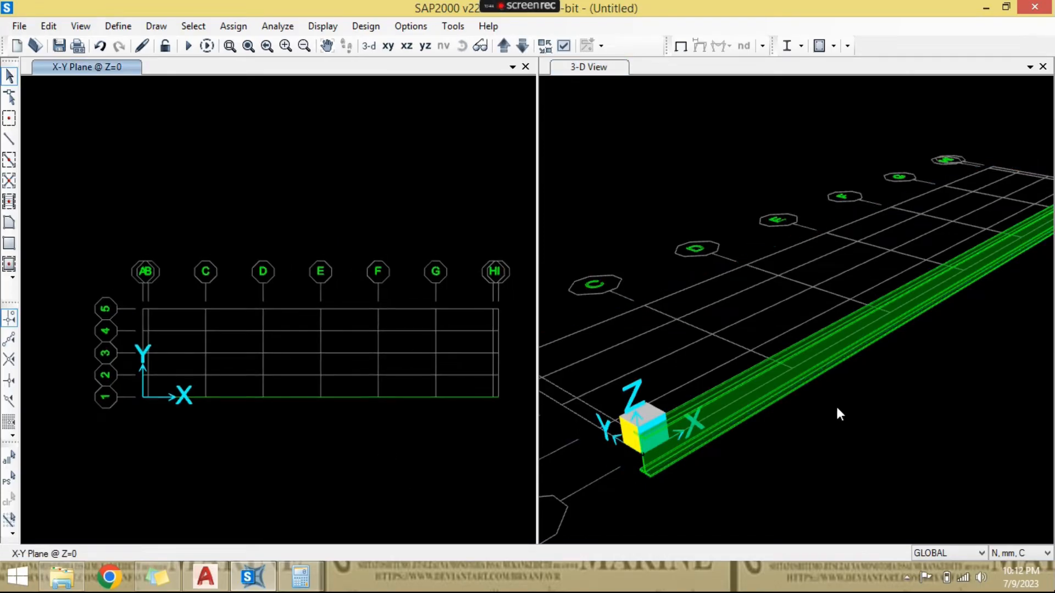
- Examine the girder's start and end grid points on grid line 1 at grids A and I in plan
left_click(437, 259)
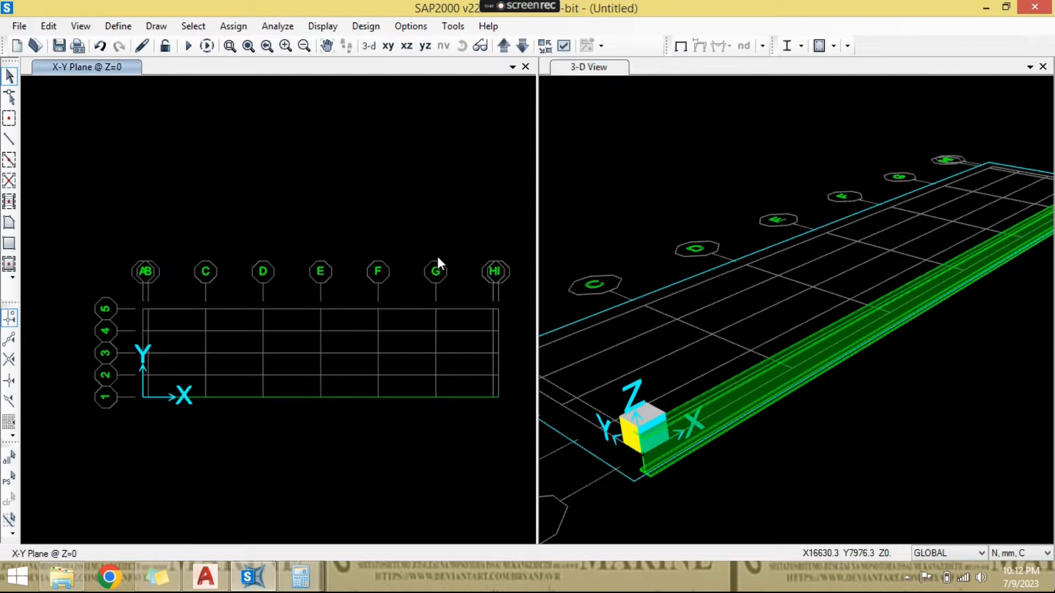
scroll(329, 387, "up", 2)
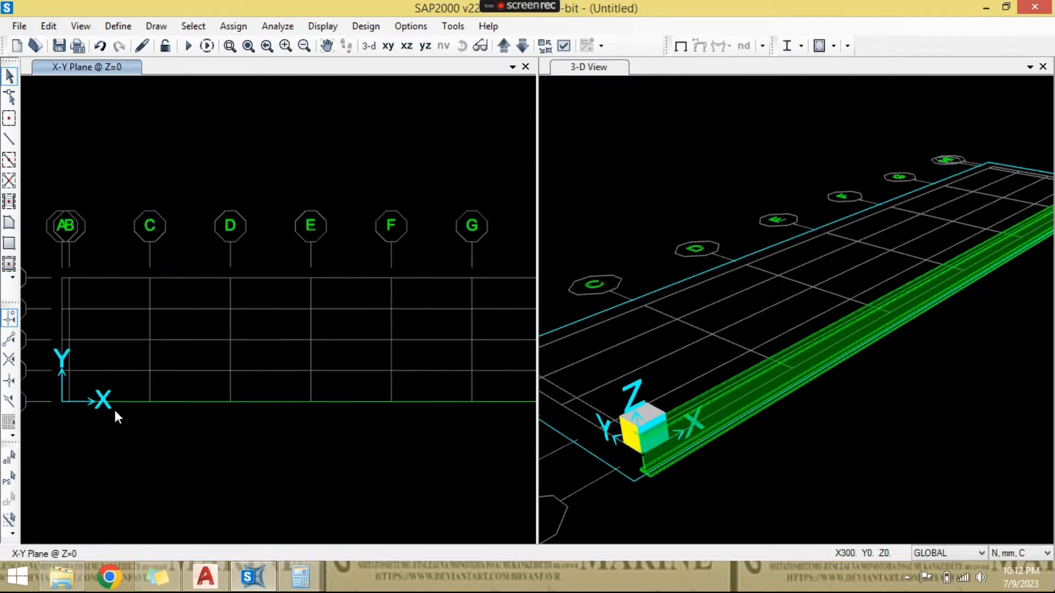
scroll(306, 412, "down", 1)
scroll(118, 411, "up", 2)
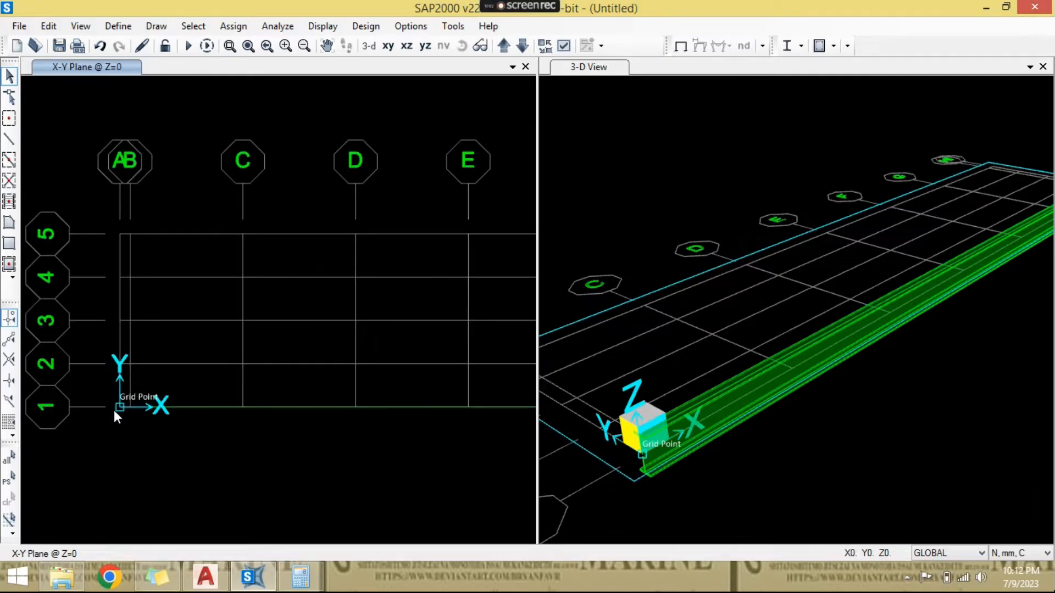
scroll(114, 410, "down", 1)
scroll(500, 422, "up", 1)
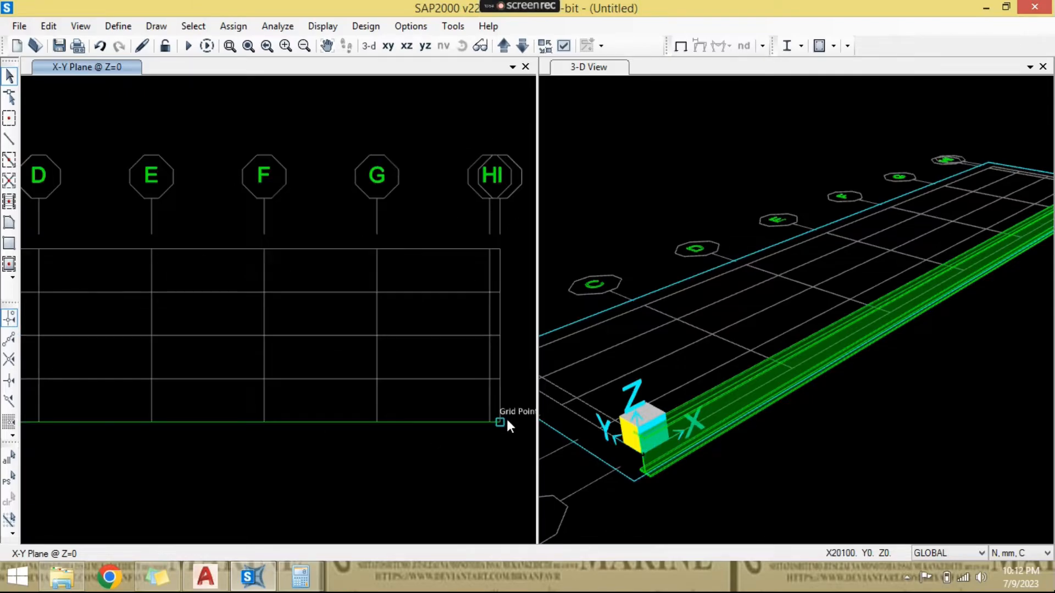
scroll(506, 418, "down", 1)
scroll(506, 420, "down", 1)
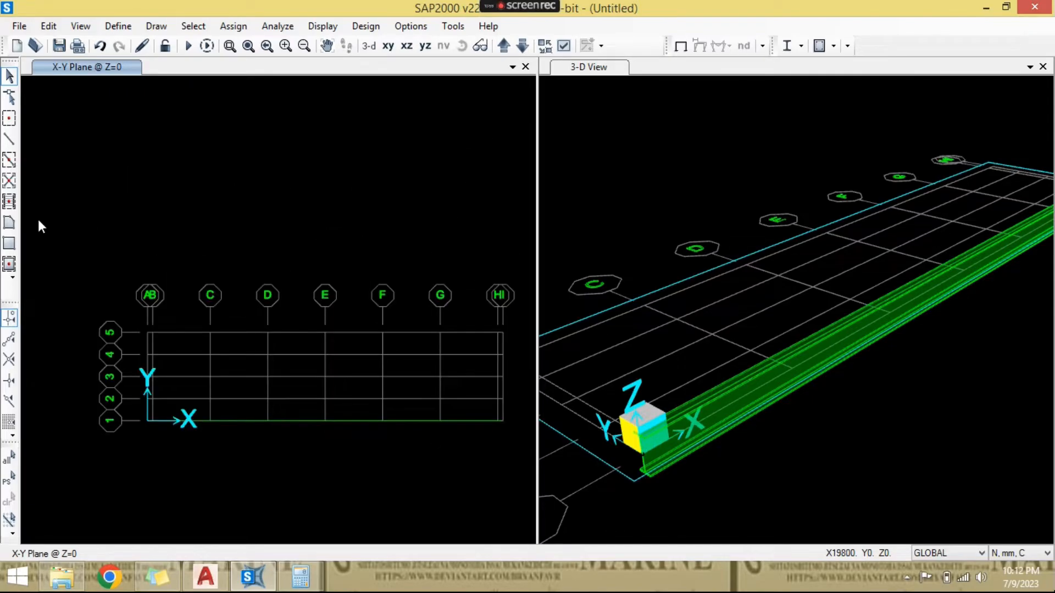
left_click_drag(338, 394, 313, 459)
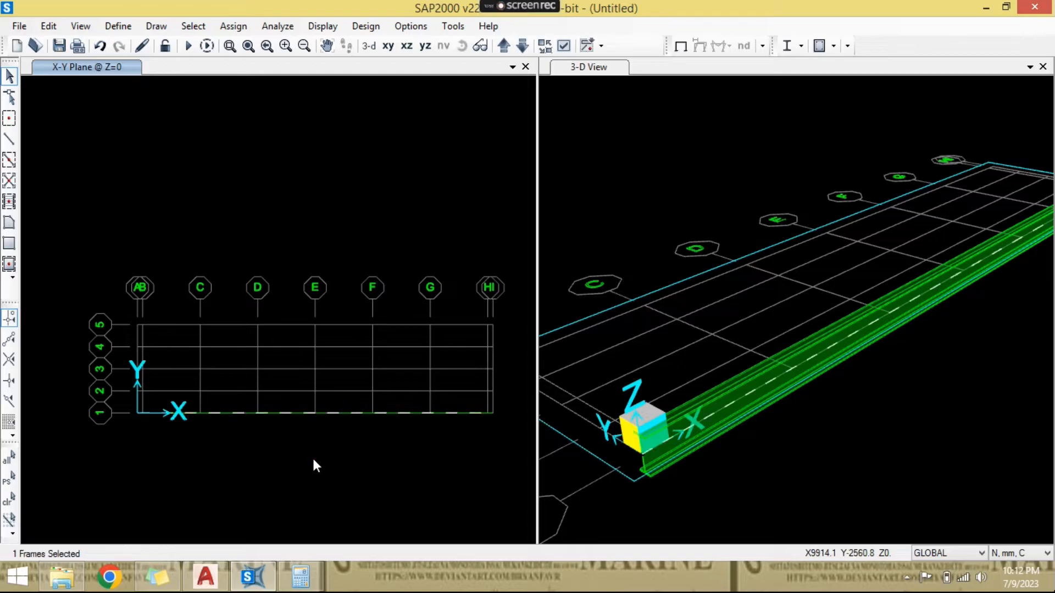
key("ctrl+r")
key("Escape")
scroll(171, 402, "up", 2)
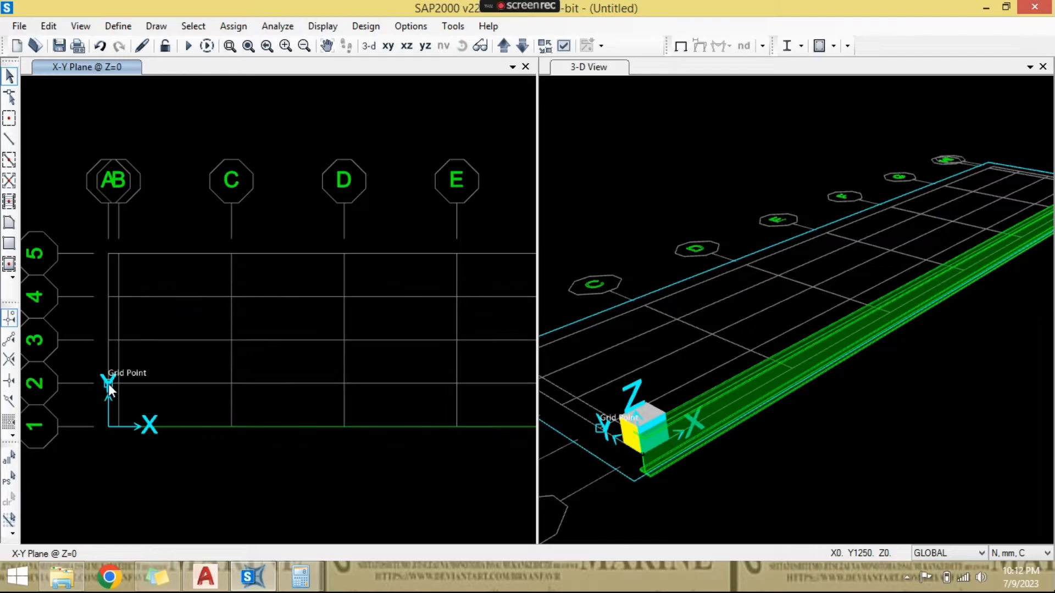
scroll(108, 383, "down", 1)
left_click(9, 139)
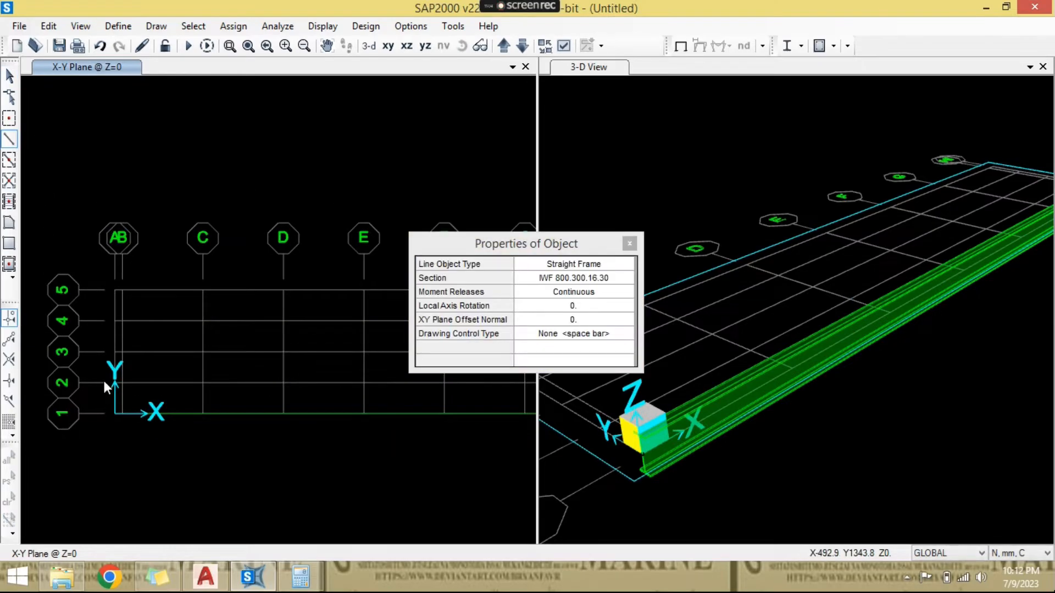
key("Escape")
scroll(284, 385, "down", 2)
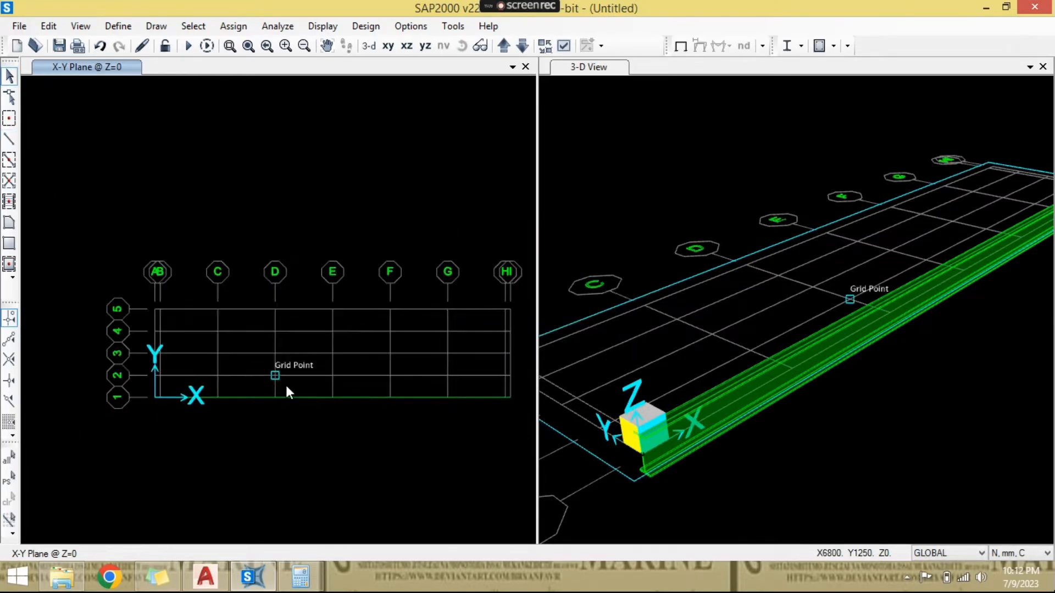
- Try to replicate the grid line 1 girder linearly with dy 1.25 and 4 copies, checking the girder spacing in the AutoCAD drawing
left_click(311, 395)
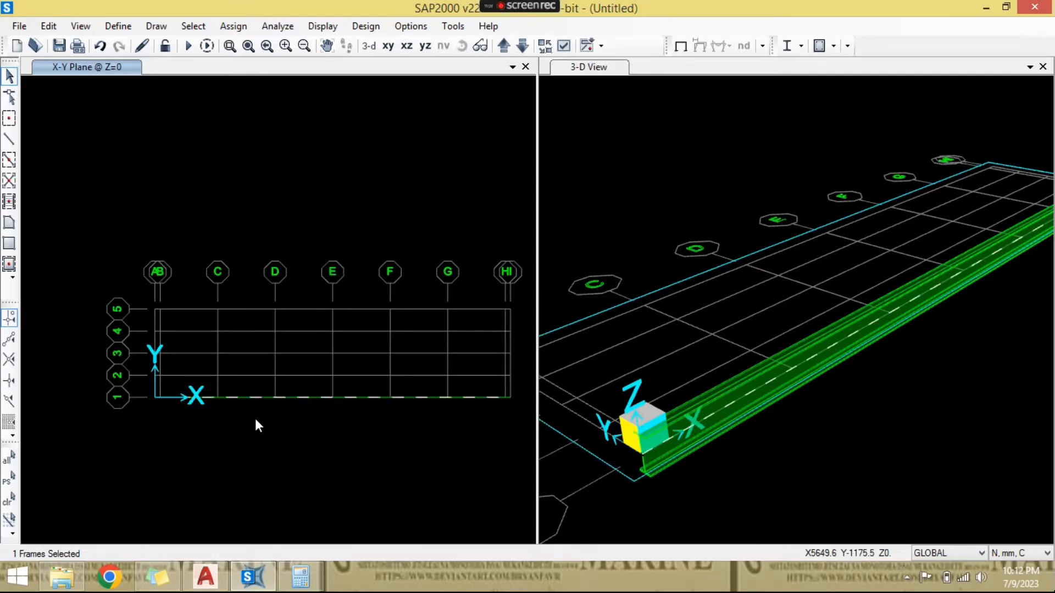
key("ctrl+r")
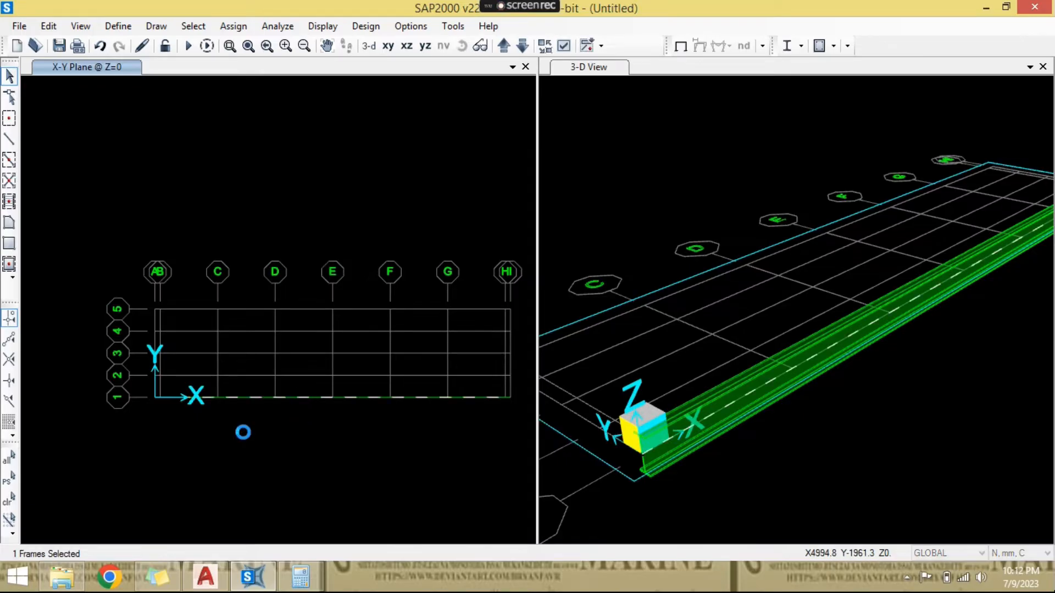
key("Tab")
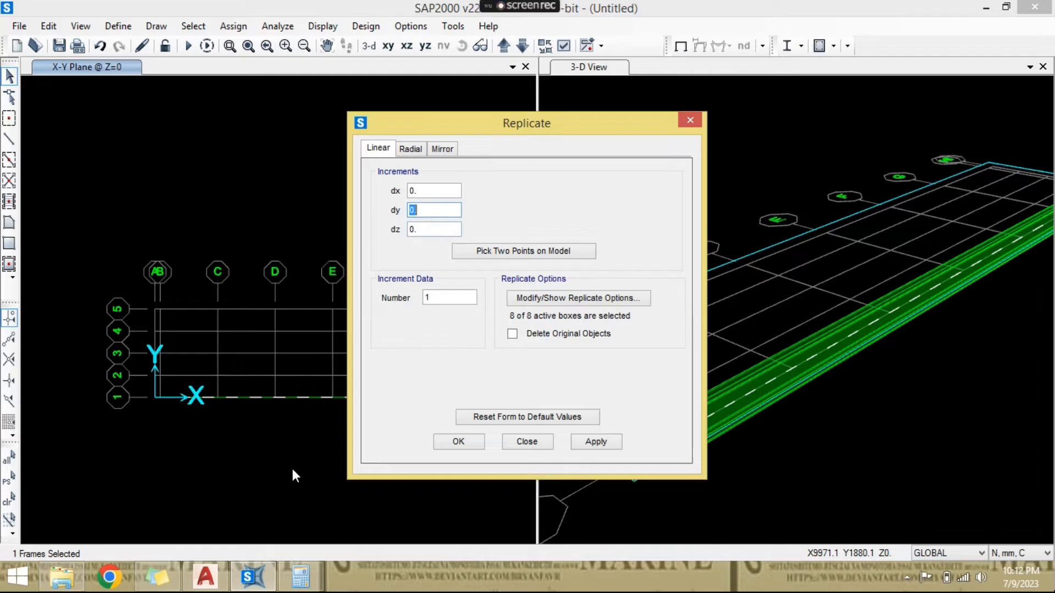
left_click(220, 582)
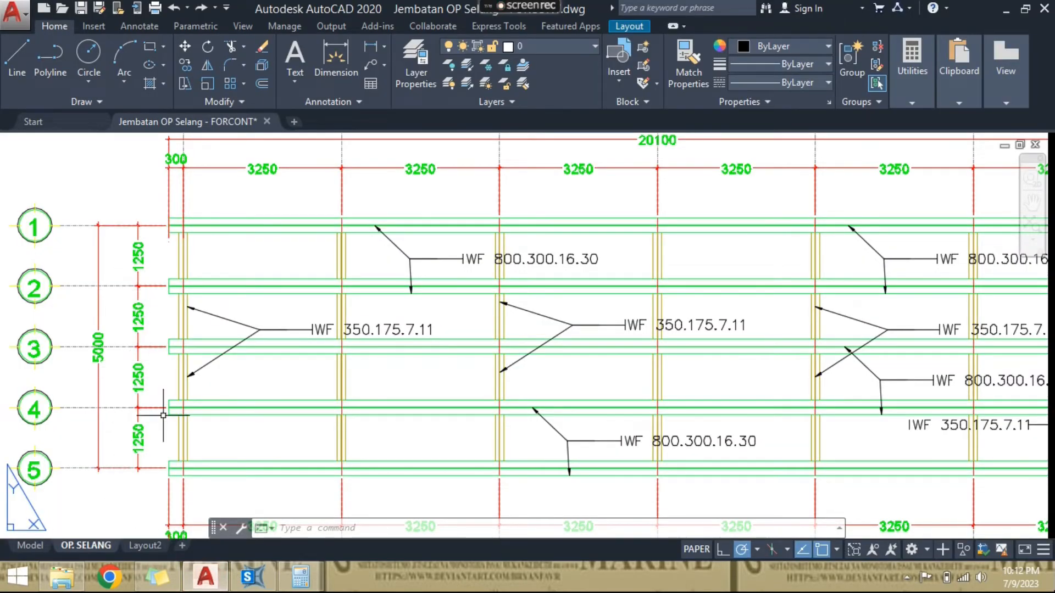
left_click(199, 588)
type("1.25")
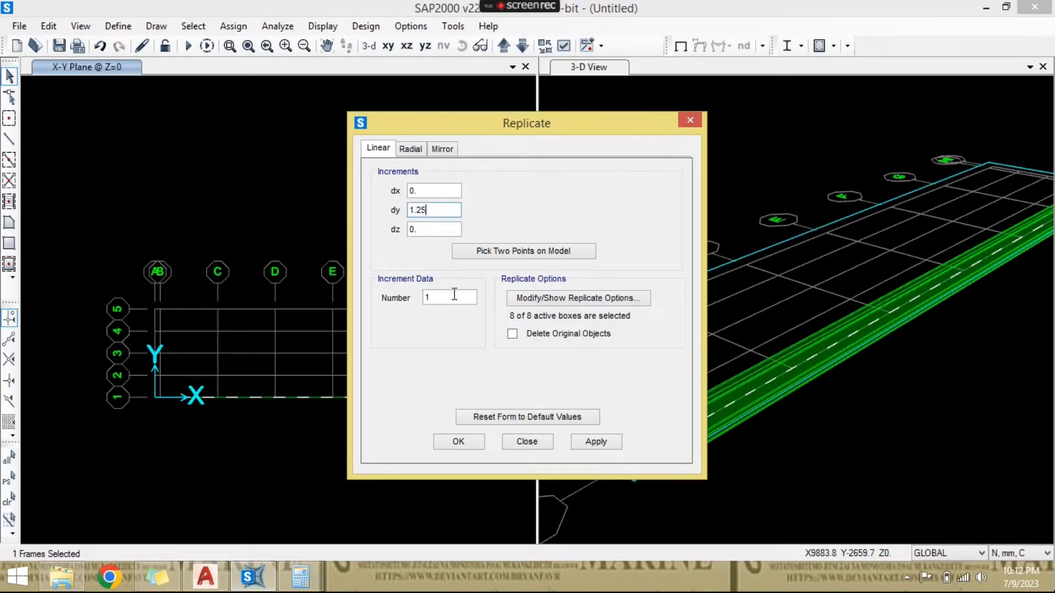
double_click(455, 298)
type("4")
left_click(473, 440)
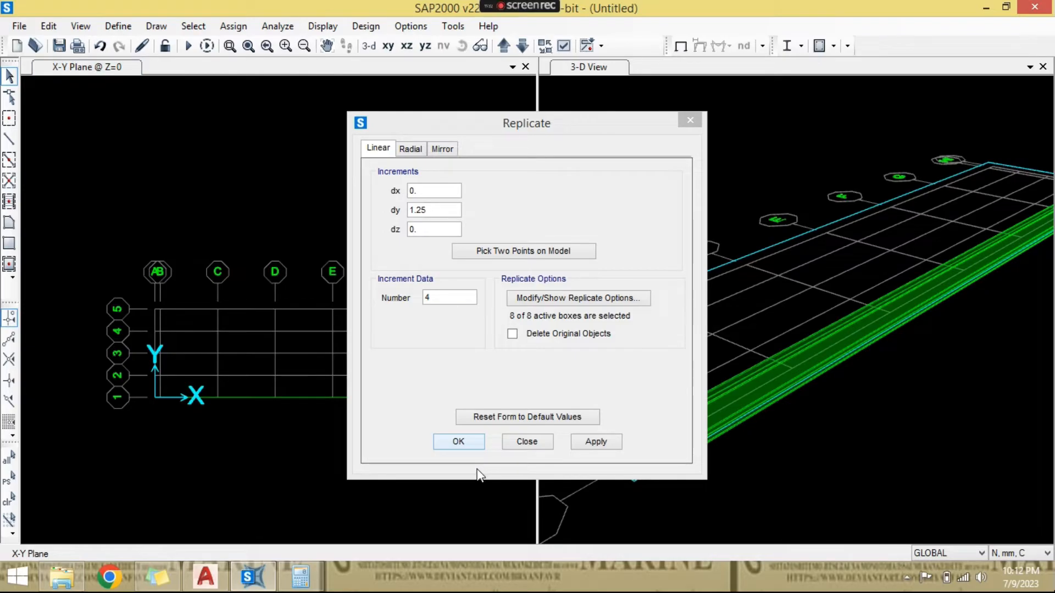
left_click(467, 438)
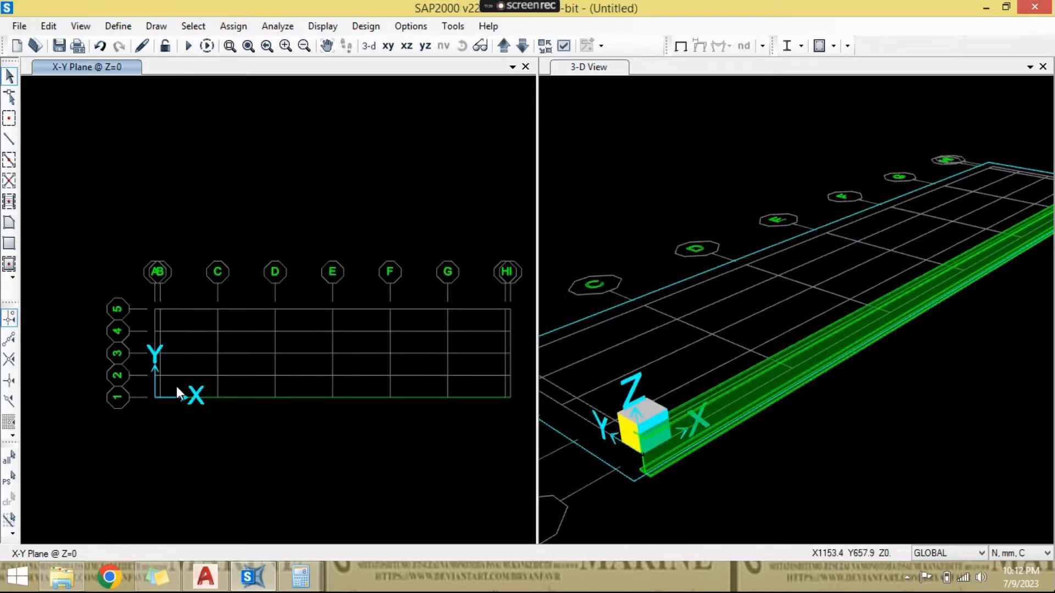
- Select the whole grid area in plan and delete the original girder together with its copies
scroll(177, 387, "up", 3)
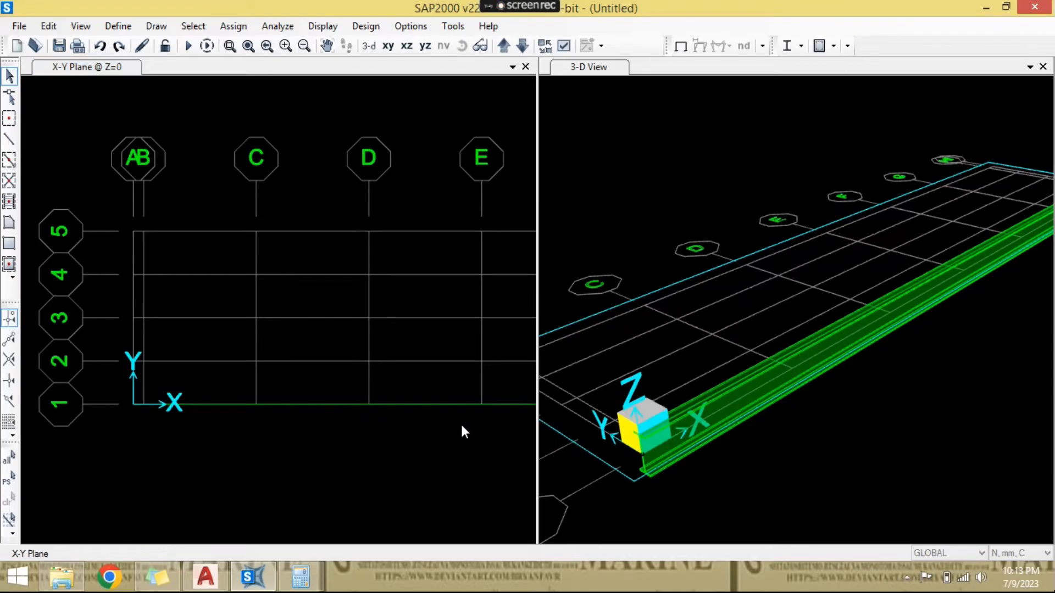
scroll(462, 426, "down", 3)
middle_click_drag(463, 427, 416, 422)
scroll(416, 422, "up", 2)
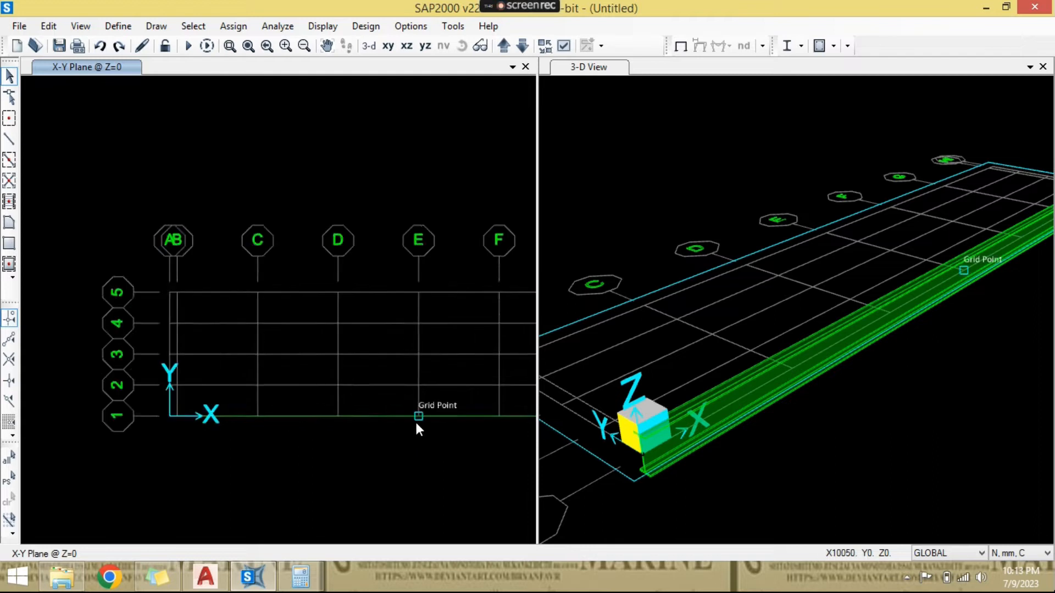
scroll(415, 426, "down", 2)
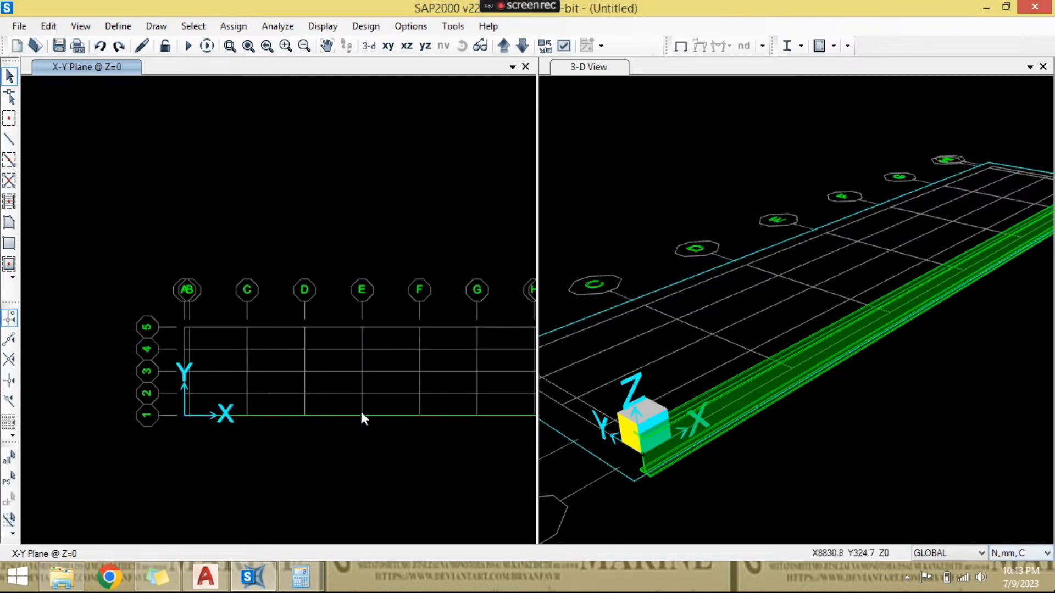
scroll(204, 330, "down", 2)
left_click_drag(160, 286, 468, 445)
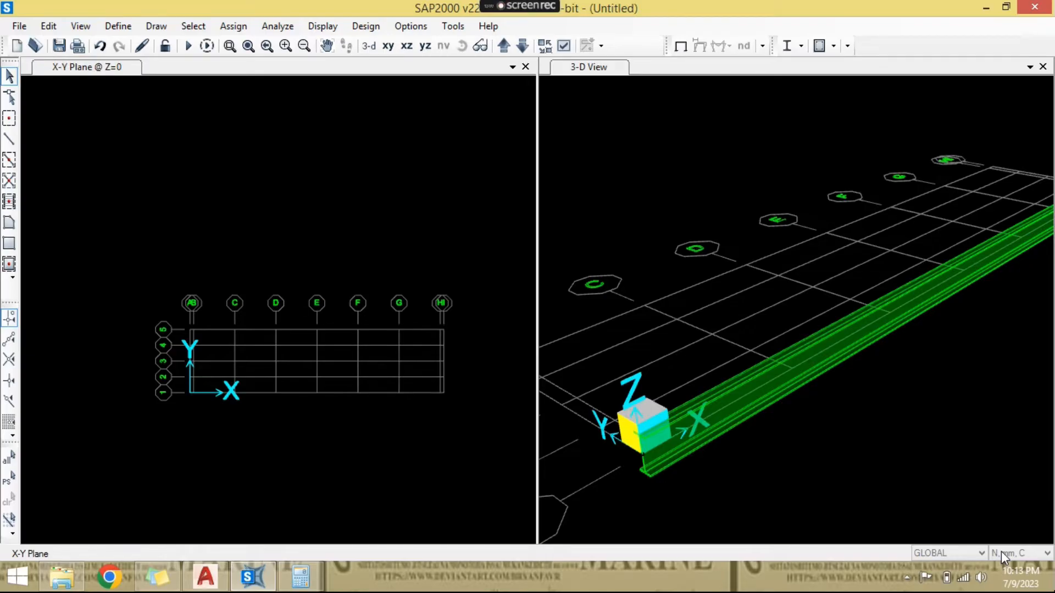
- Switch the units to Kgf, m, C and draw a straight IWF 800.300.16.30 frame along grid line 1 from grid A to I, 20.1 m long
left_click(1001, 552)
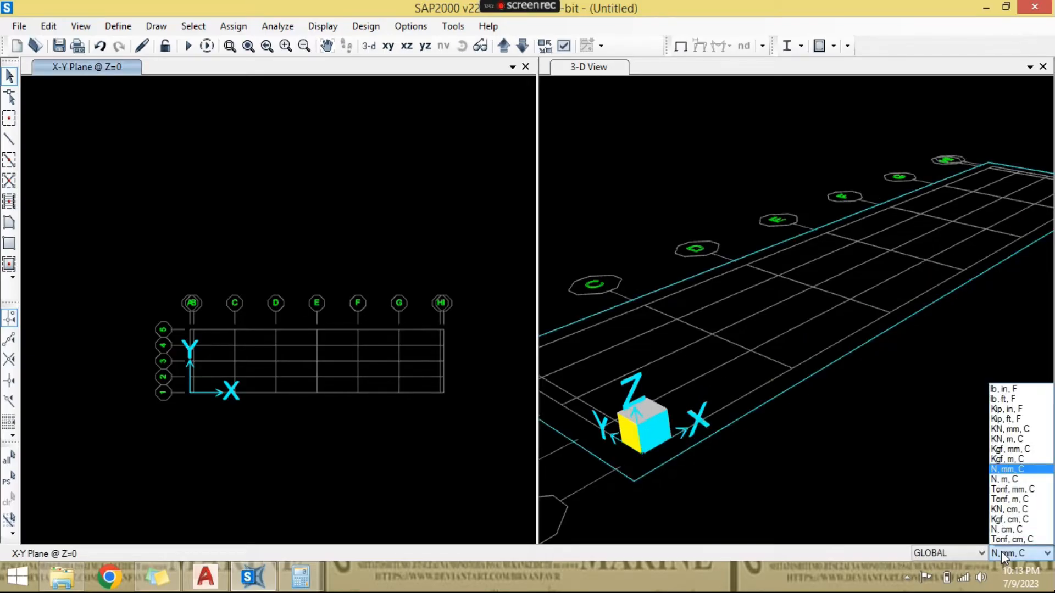
left_click(1021, 463)
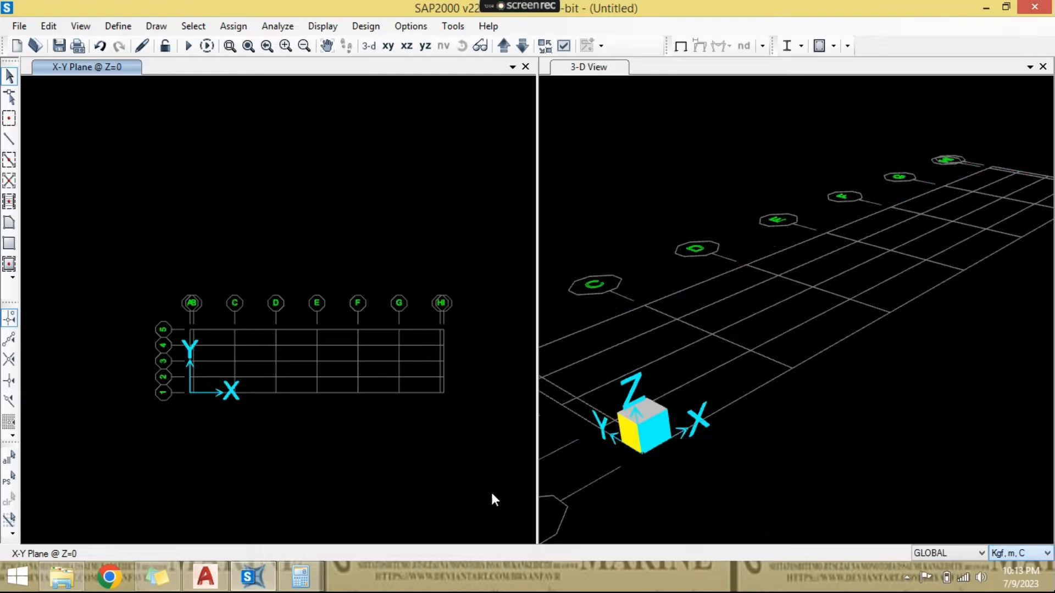
left_click(8, 139)
scroll(190, 391, "up", 4)
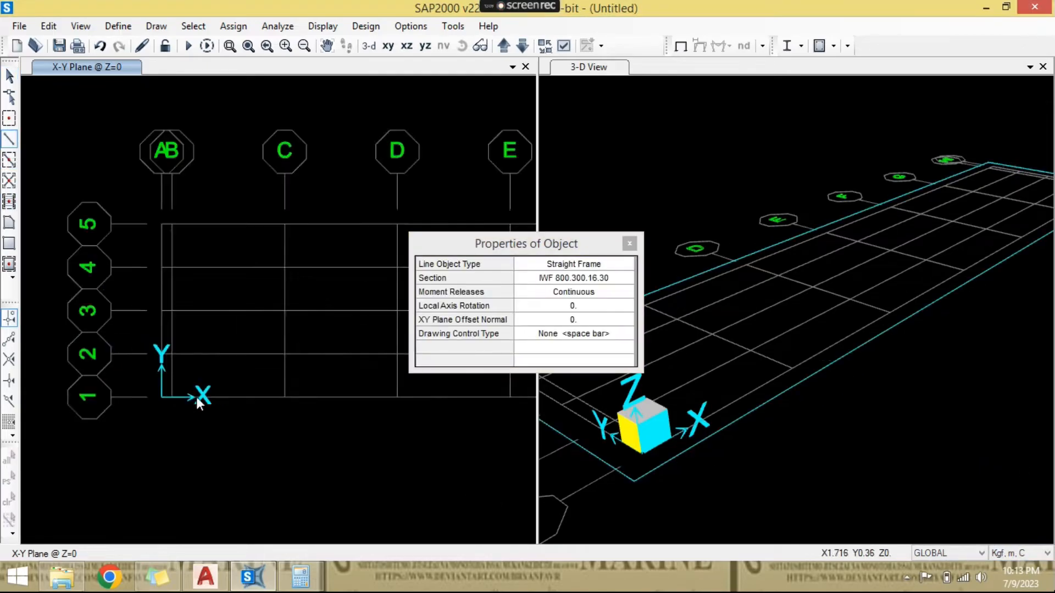
left_click(130, 397)
scroll(212, 448, "down", 5)
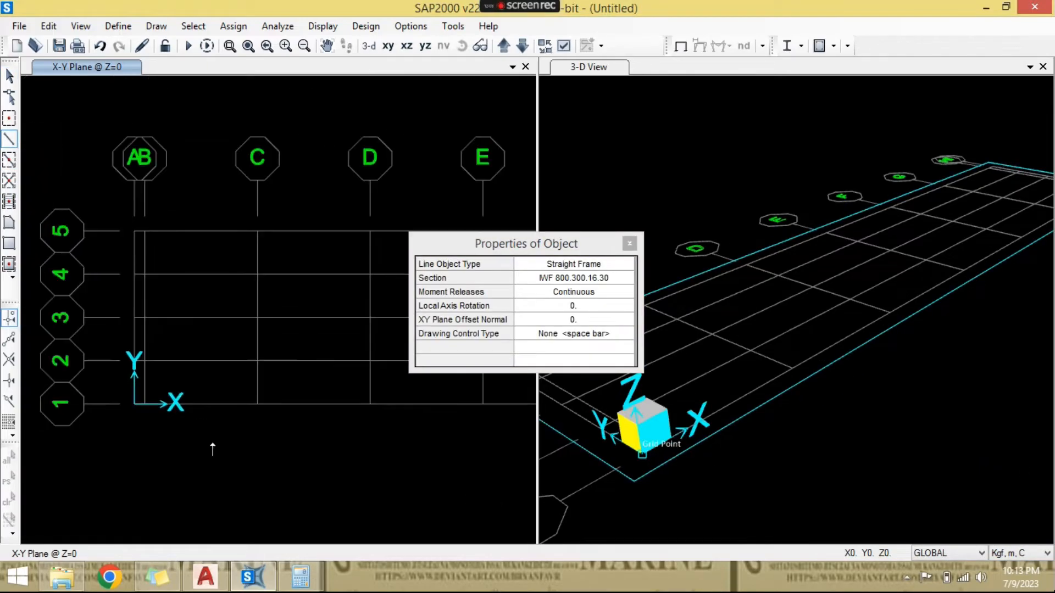
scroll(365, 437, "up", 5)
left_click(369, 435)
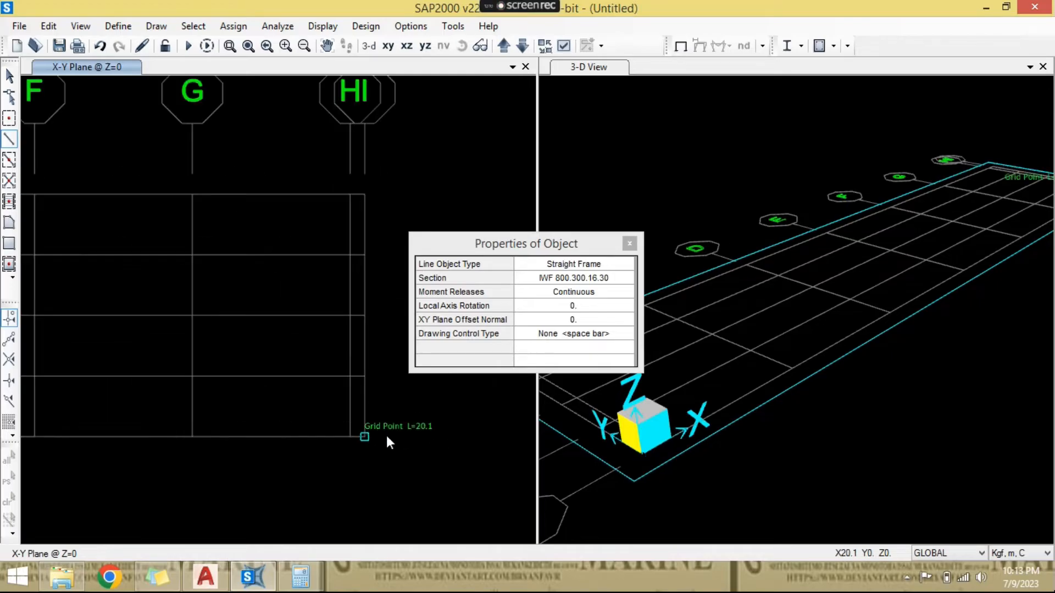
scroll(417, 439, "down", 5)
key("Escape")
- Replicate the grid line 1 girder linearly with dy 1.25 m and 4 copies
middle_click_drag(272, 426, 331, 367)
left_click(331, 374)
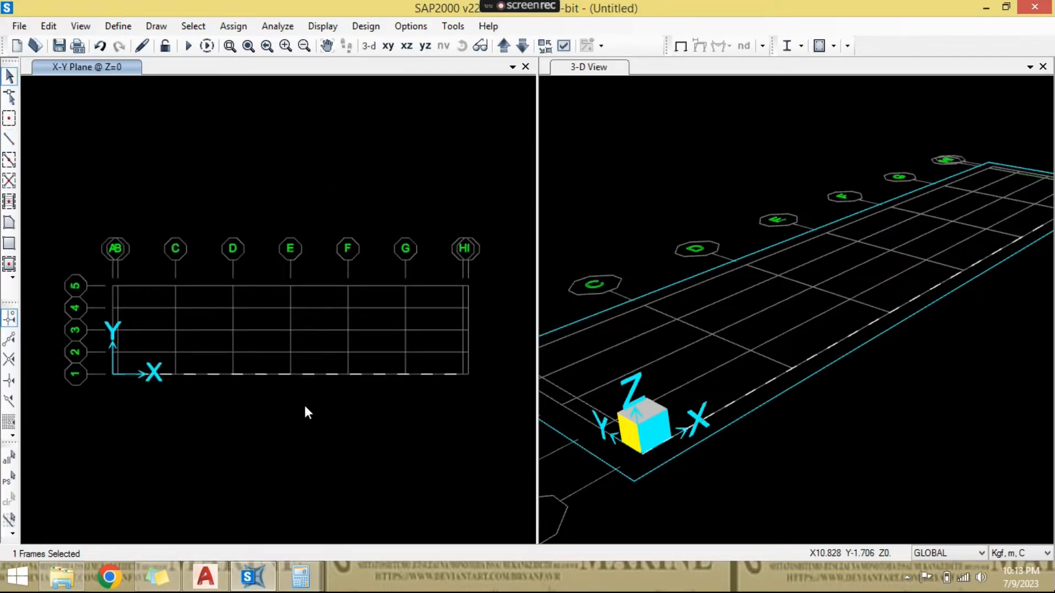
middle_click_drag(305, 405, 317, 442)
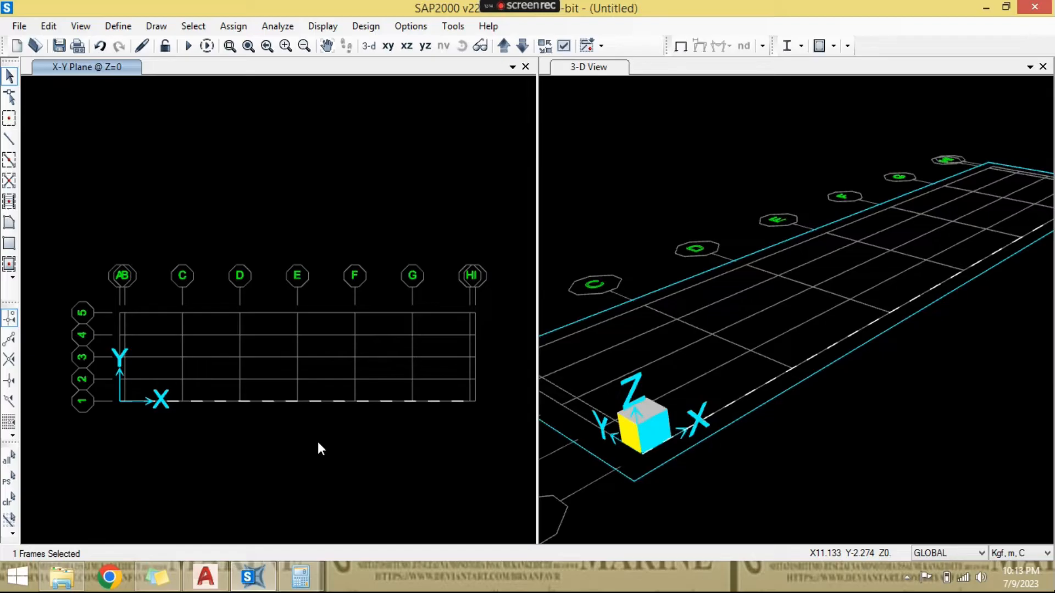
key("ctrl+r")
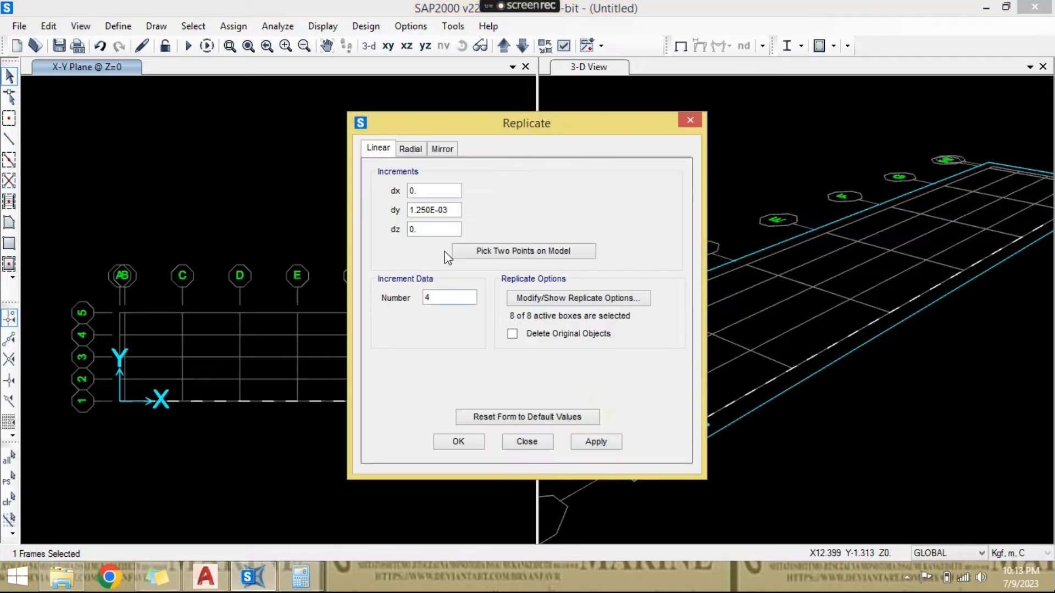
left_click_drag(446, 211, 377, 215)
type("1.25")
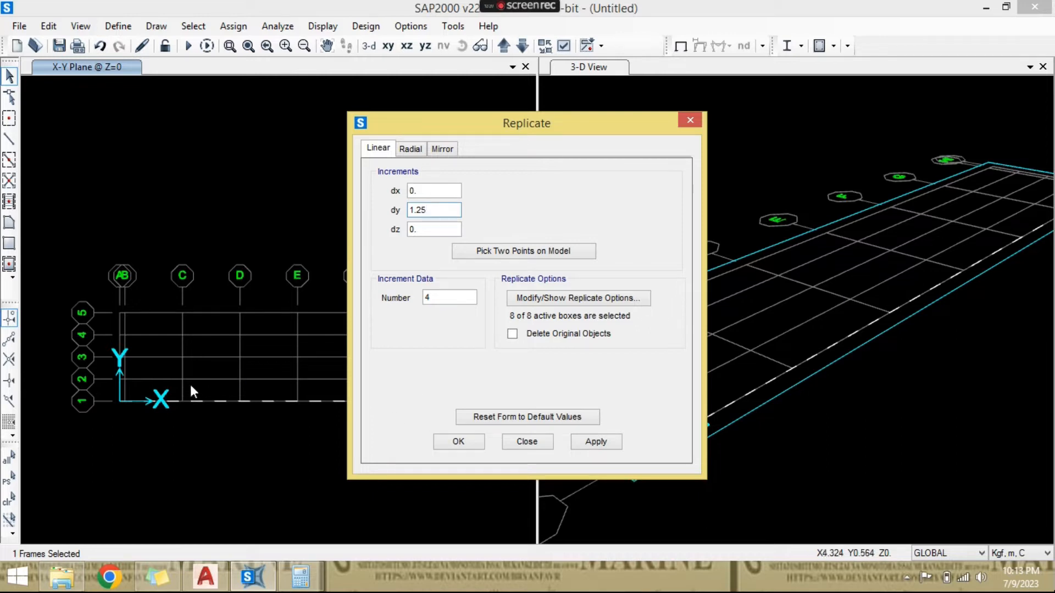
left_click(472, 440)
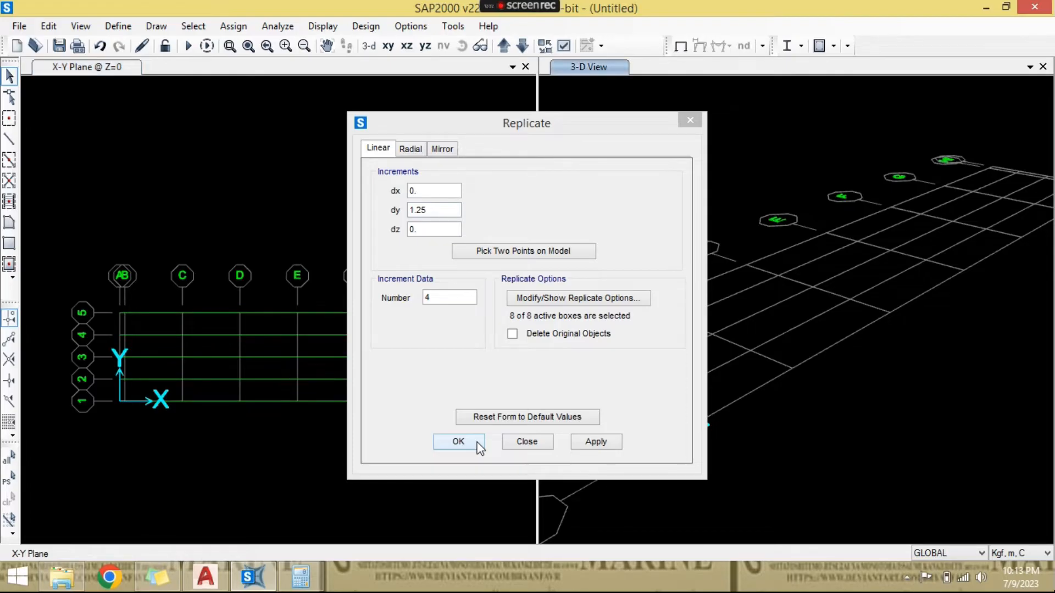
left_click(478, 444)
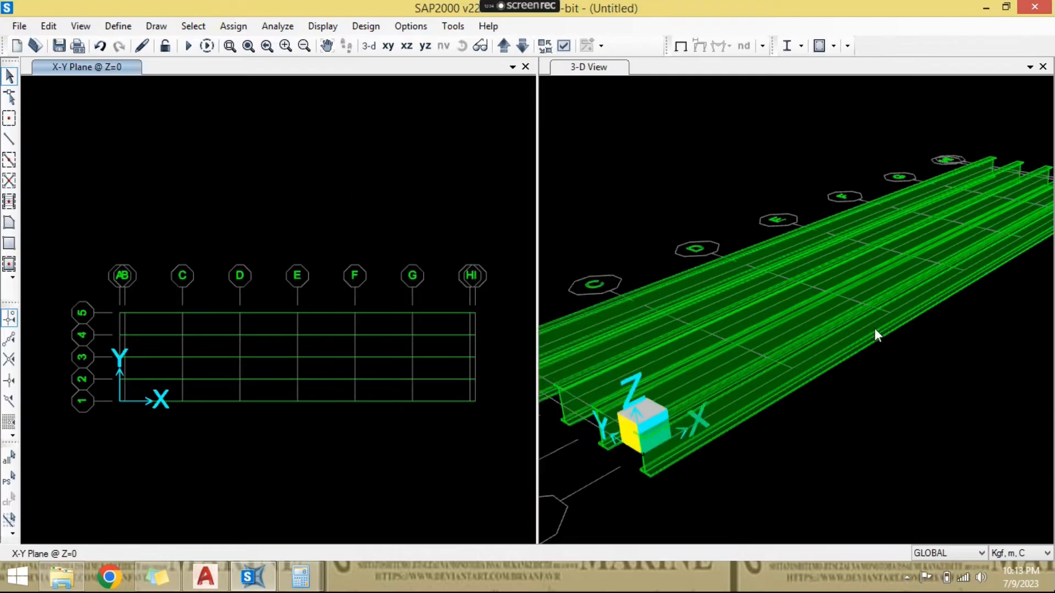
- Inspect the replicated girders in 3D and check the cross beam layout and end offsets in the AutoCAD girder plan
scroll(755, 342, "down", 2)
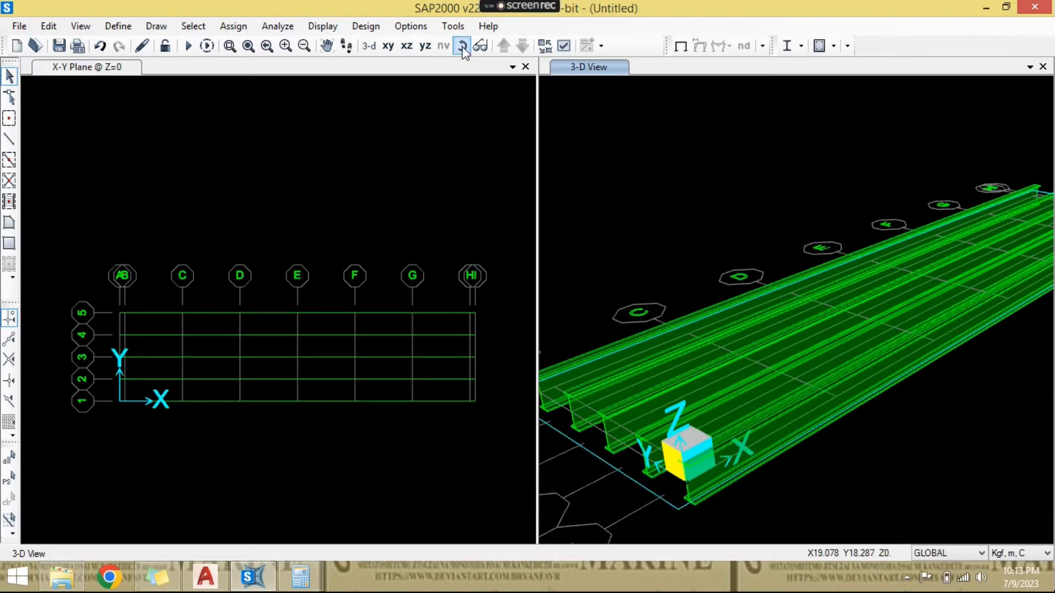
left_click(462, 46)
left_click_drag(709, 337, 814, 280)
left_click(331, 289)
scroll(245, 330, "up", 3)
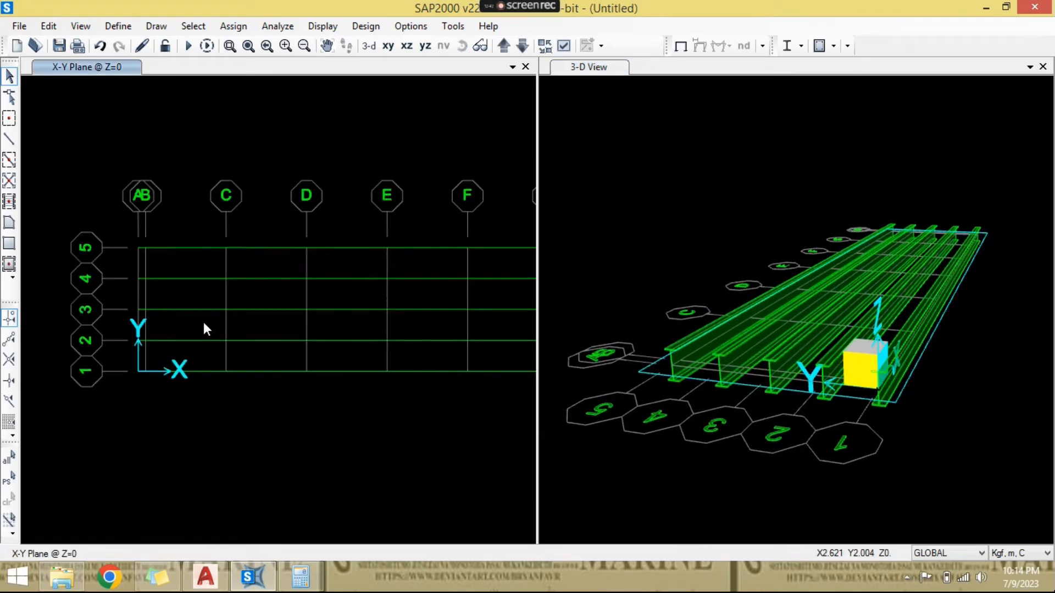
left_click(224, 571)
scroll(205, 260, "down", 2)
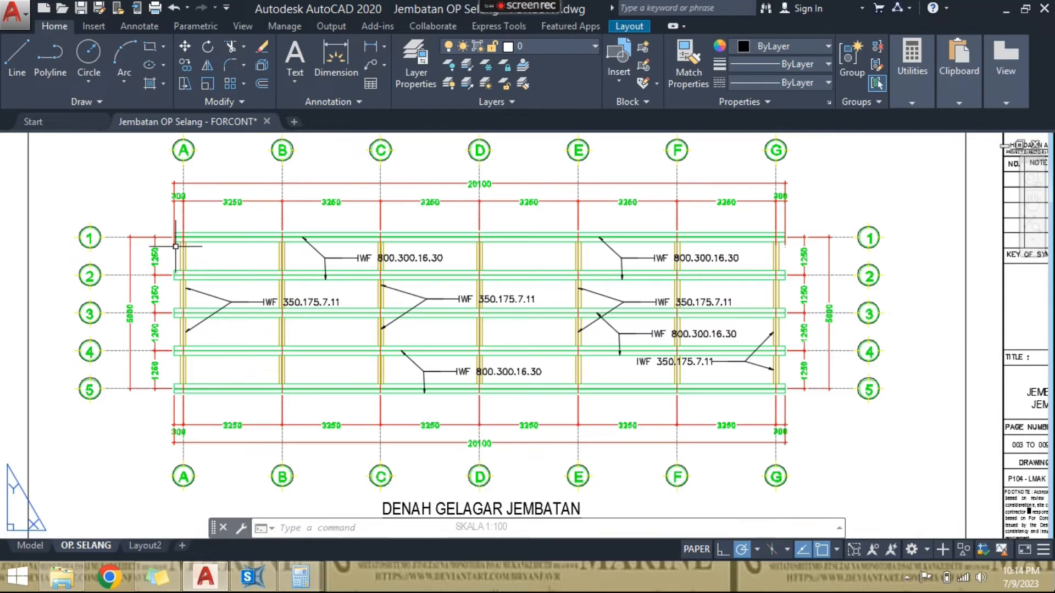
scroll(168, 234, "up", 2)
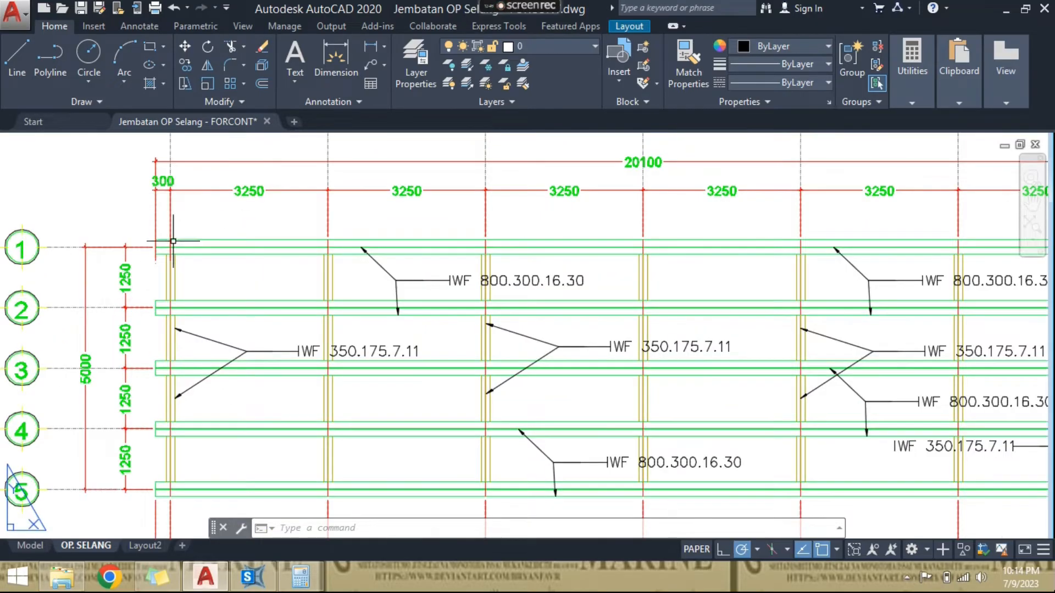
scroll(174, 279, "down", 2)
scroll(164, 222, "up", 2)
scroll(216, 299, "down", 1)
middle_click_drag(217, 299, 204, 231)
scroll(188, 325, "down", 2)
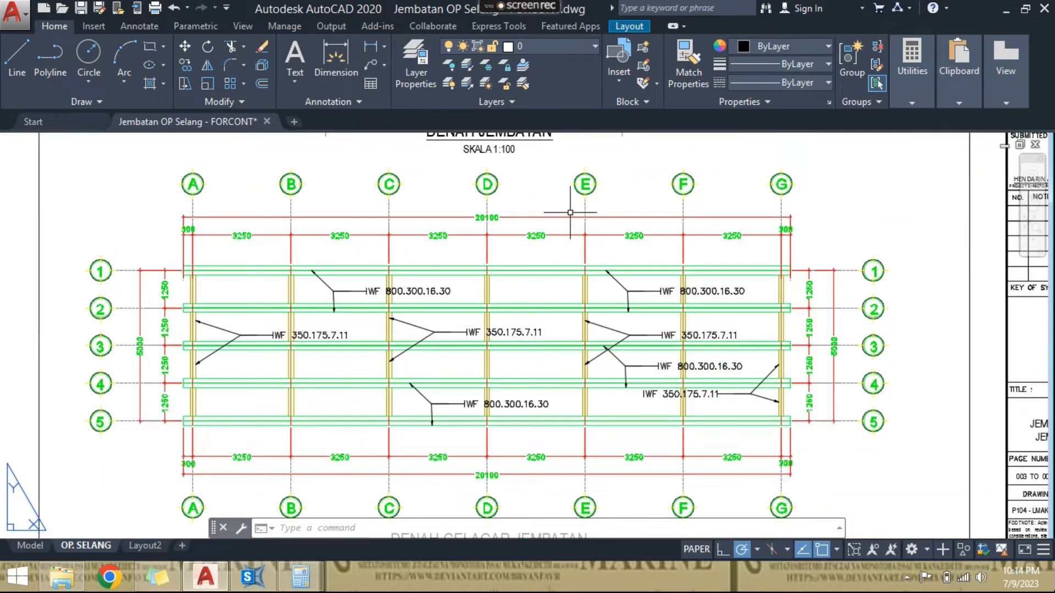
scroll(734, 304, "up", 2)
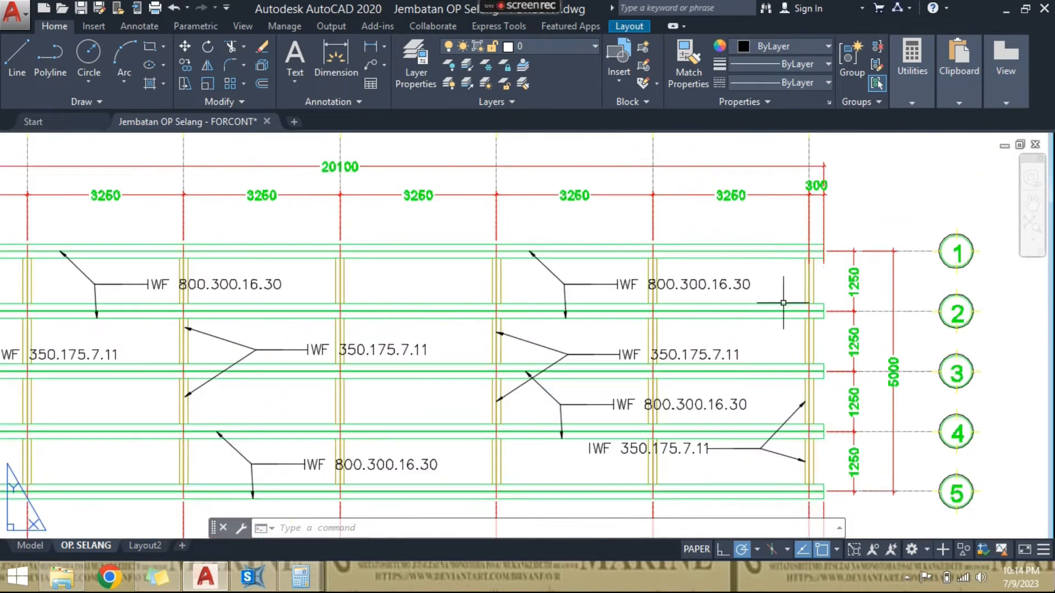
- Switch back to SAP2000 and draw four IWF 350.175.7.11 straight frames along grid B, connecting grid lines 1 to 5
left_click(253, 577)
left_click(9, 138)
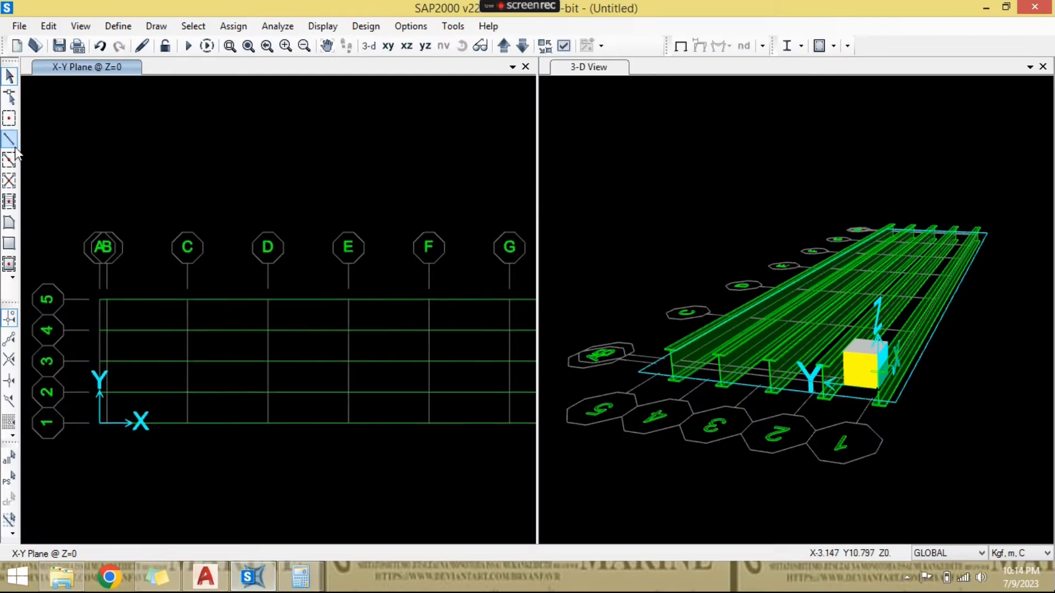
left_click(577, 277)
left_click(577, 277)
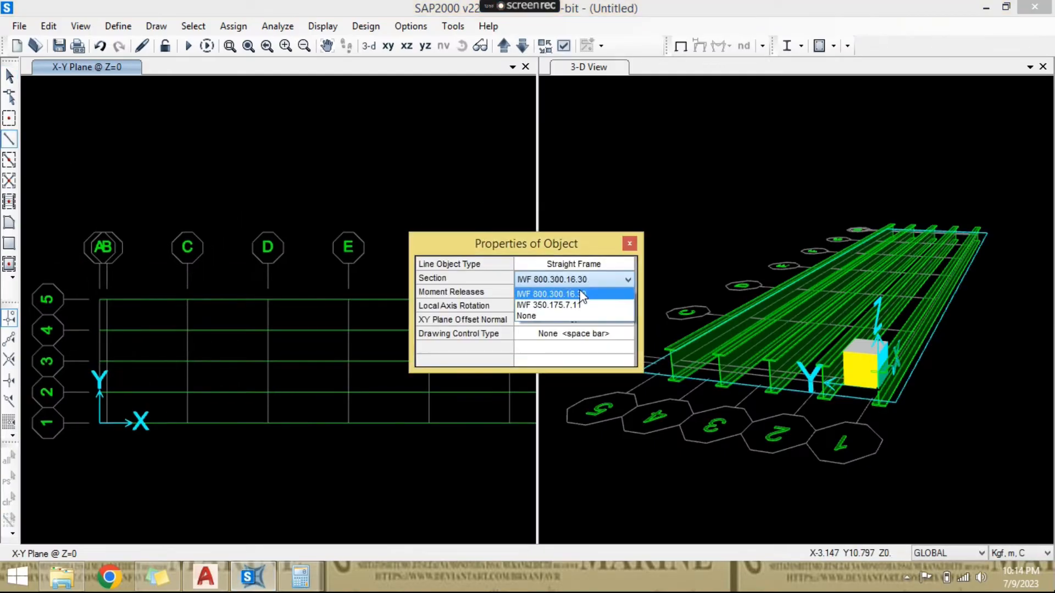
left_click(571, 304)
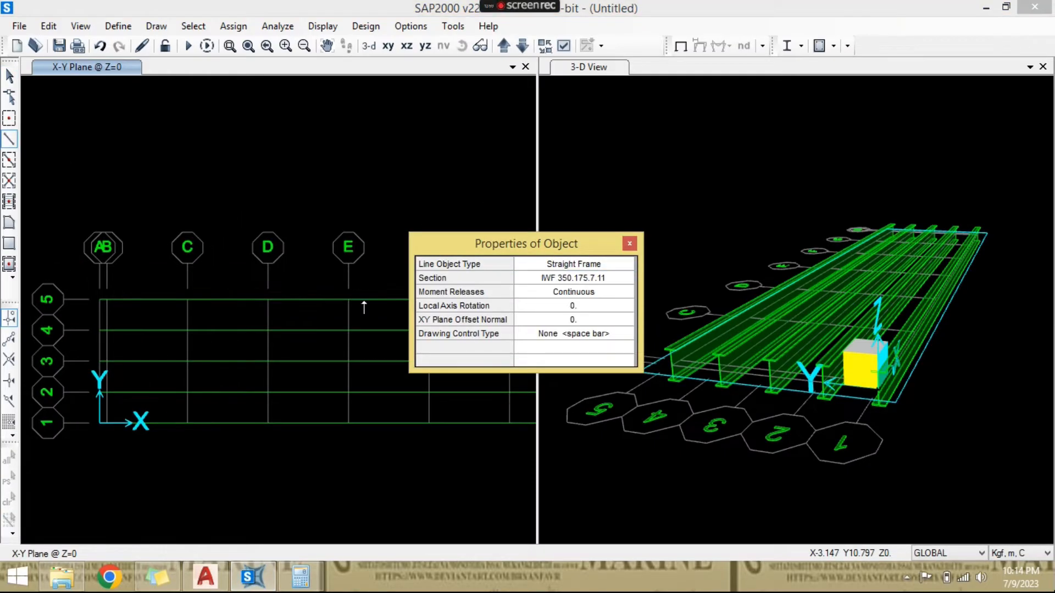
scroll(148, 461, "up", 2)
left_click(116, 428)
left_click(120, 365)
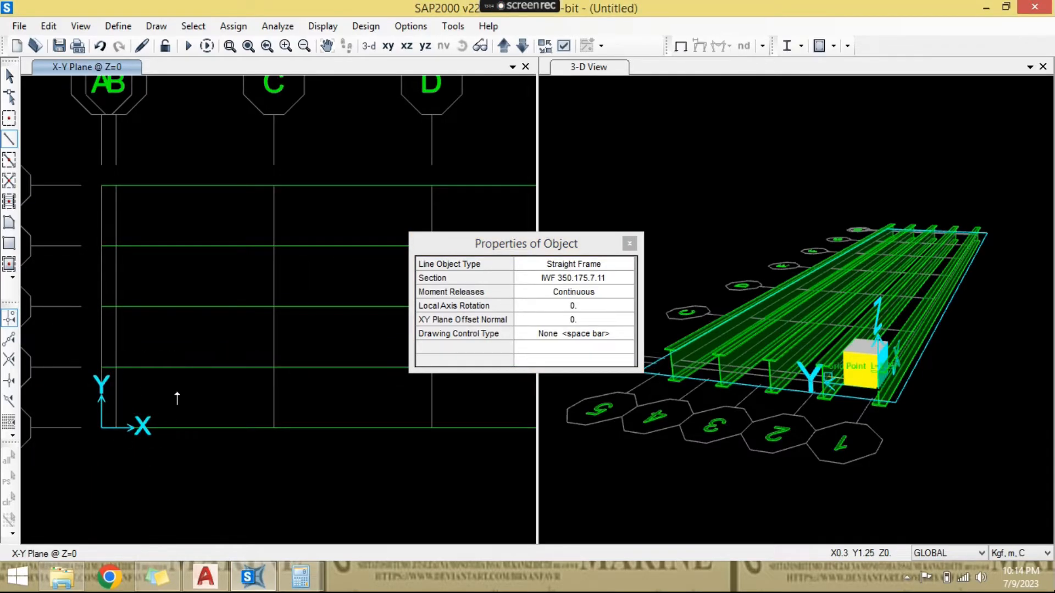
left_click(120, 307)
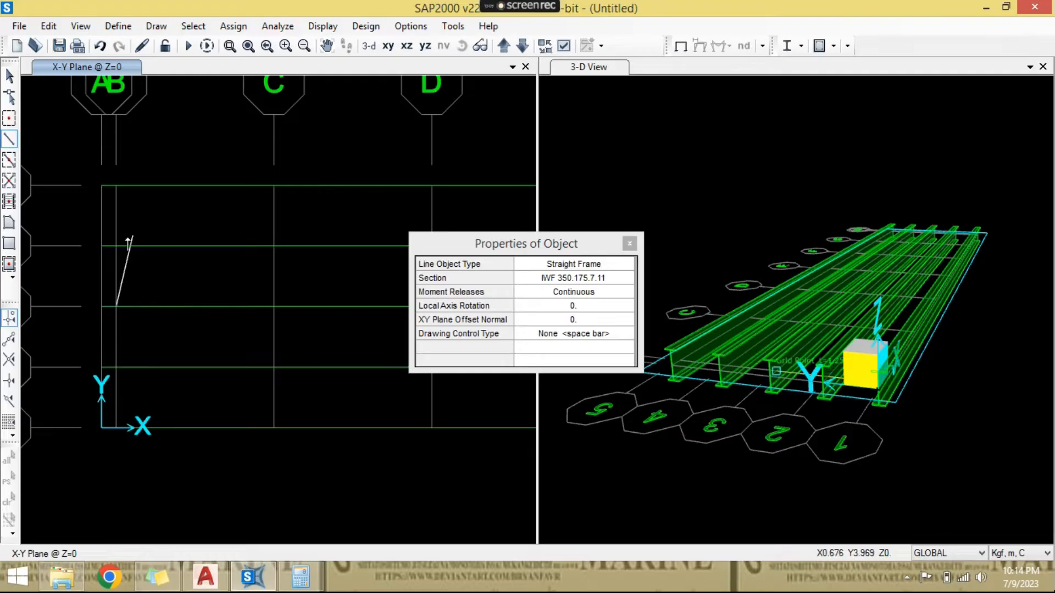
left_click(118, 245)
left_click(120, 184)
key("Escape")
key("Escape")
scroll(190, 230, "down", 3)
left_click(389, 47)
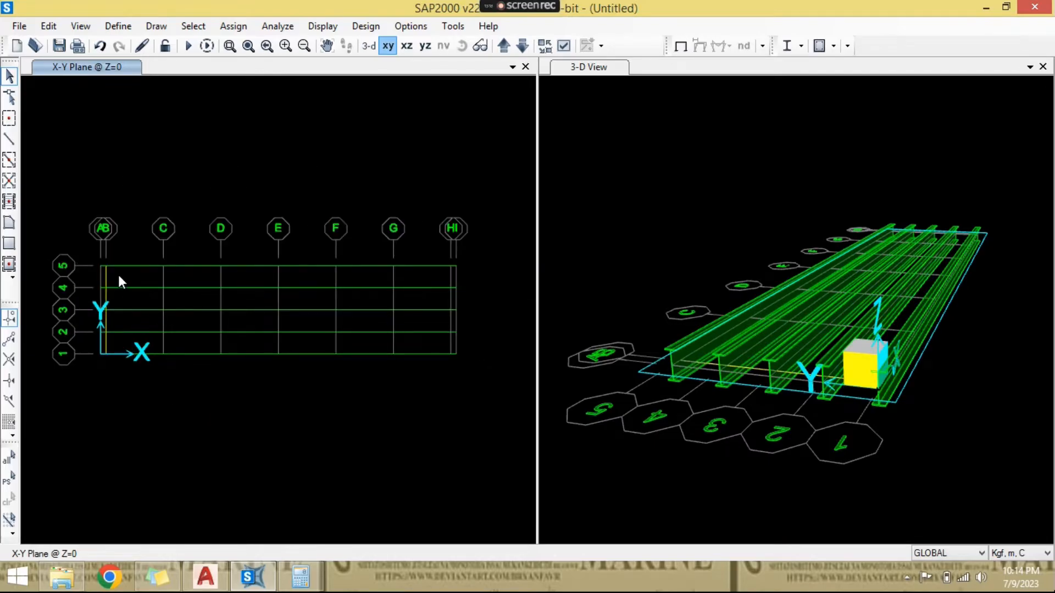
scroll(123, 284, "up", 3)
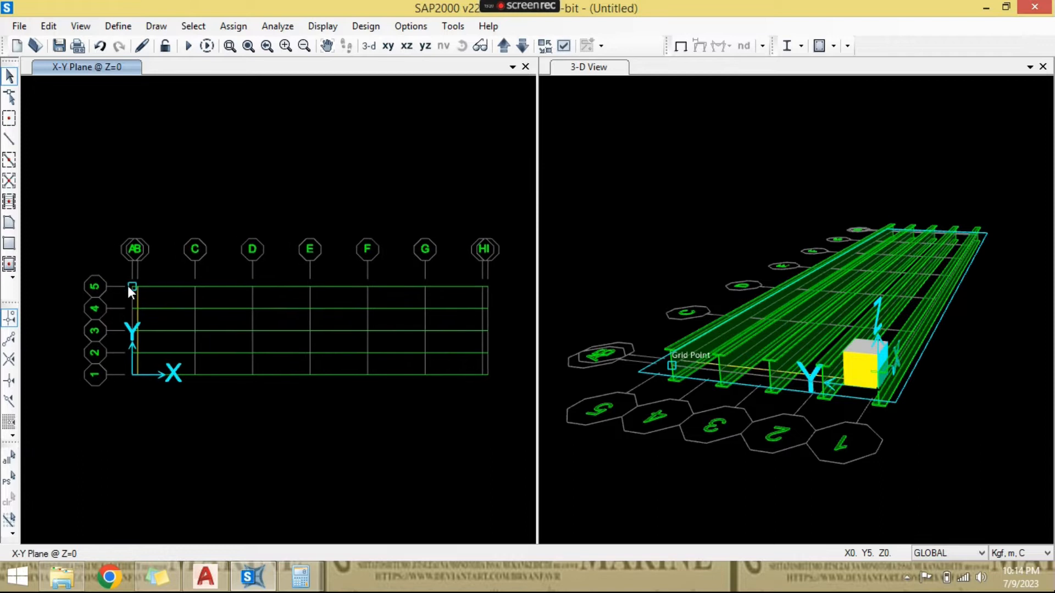
scroll(132, 280, "down", 2)
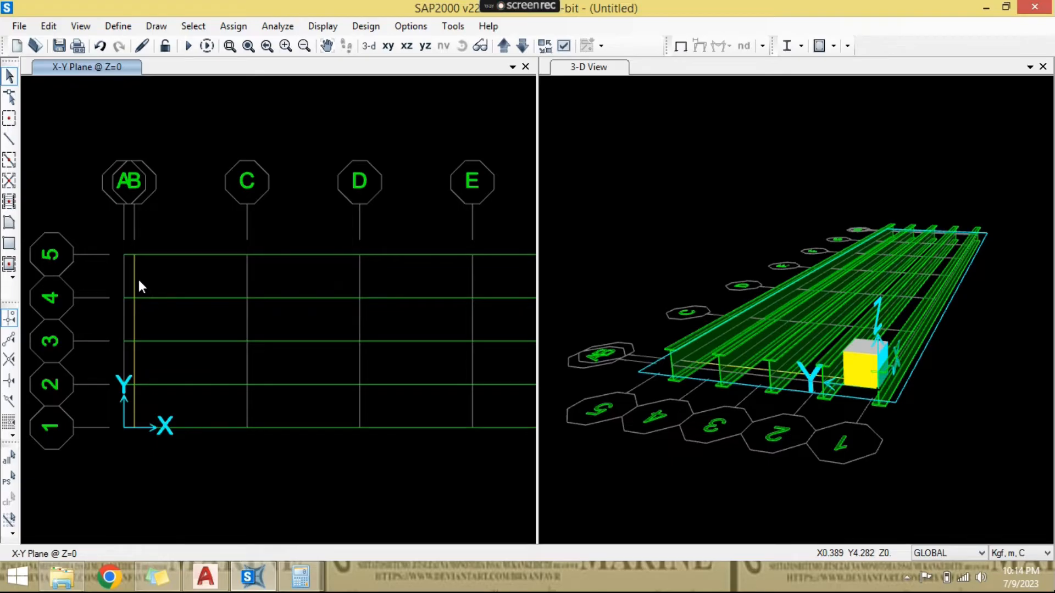
left_click(138, 280)
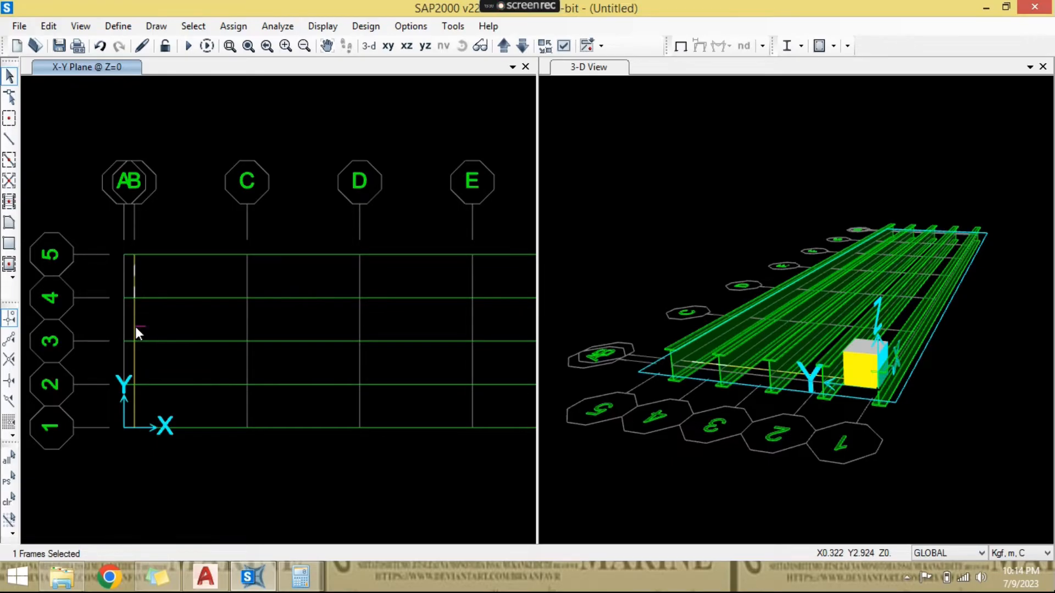
left_click(132, 316)
left_click(130, 358)
left_click(128, 406)
middle_click_drag(146, 372, 108, 356)
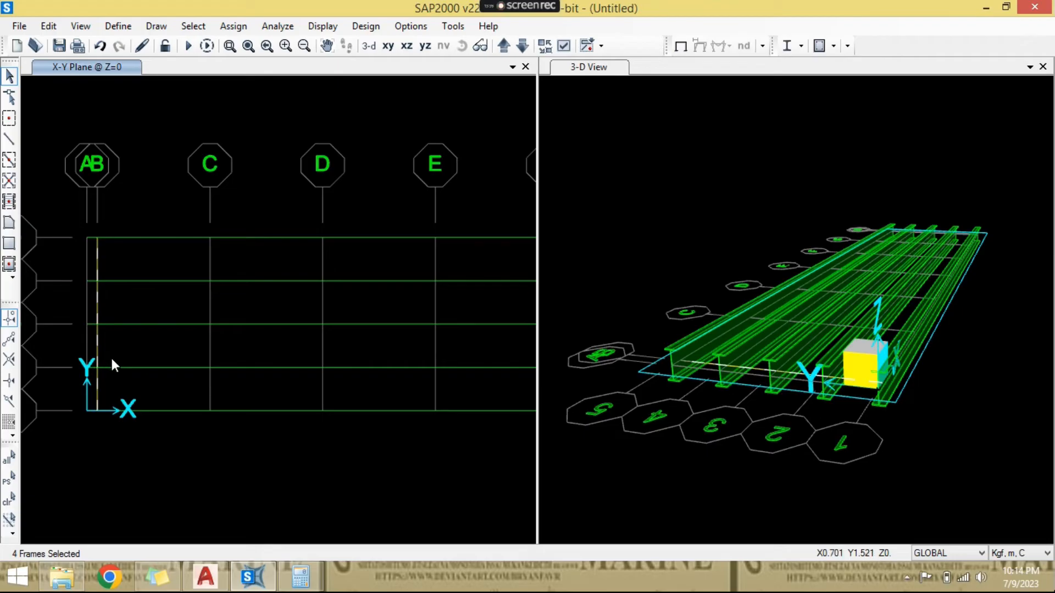
scroll(111, 357, "down", 1)
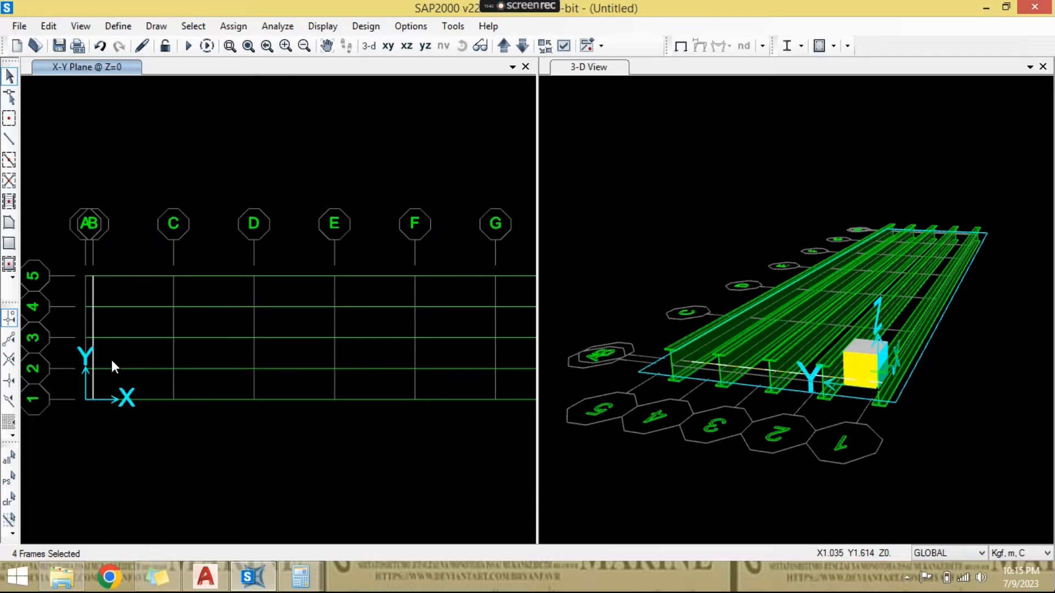
middle_click_drag(181, 357, 175, 356)
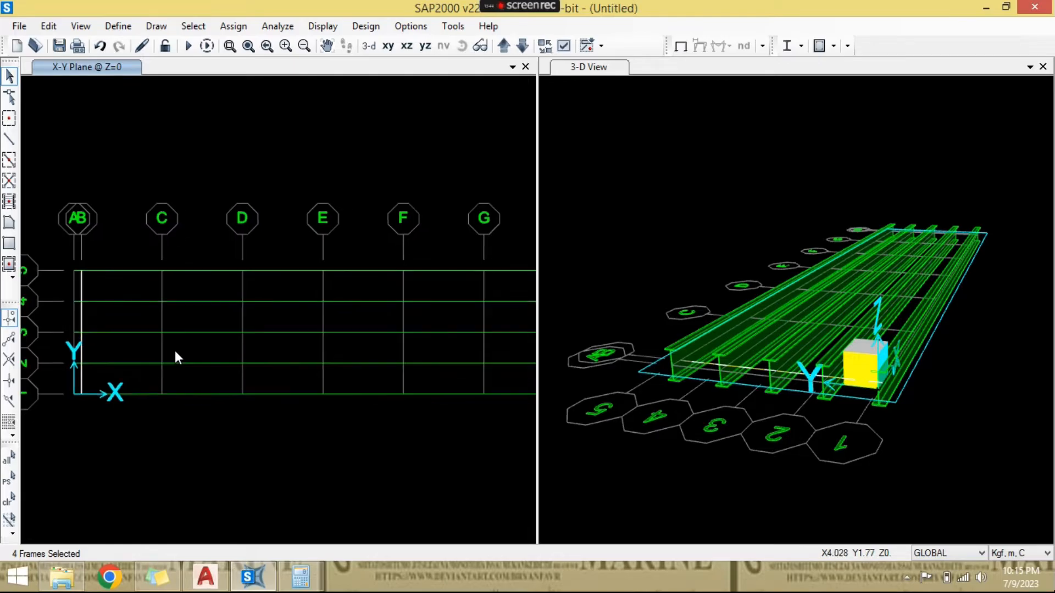
scroll(175, 350, "down", 1)
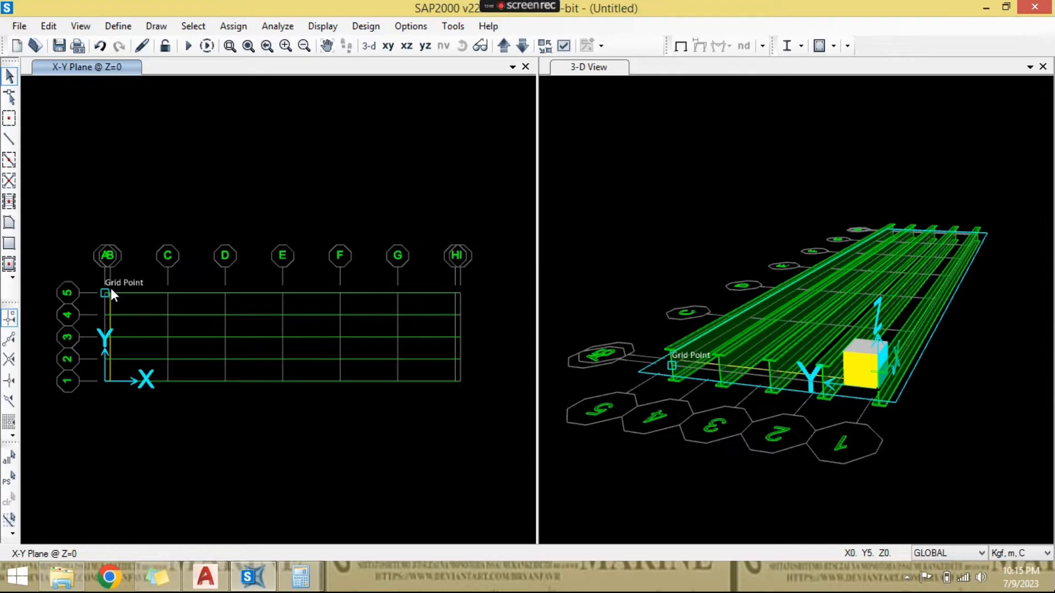
scroll(116, 306, "up", 1)
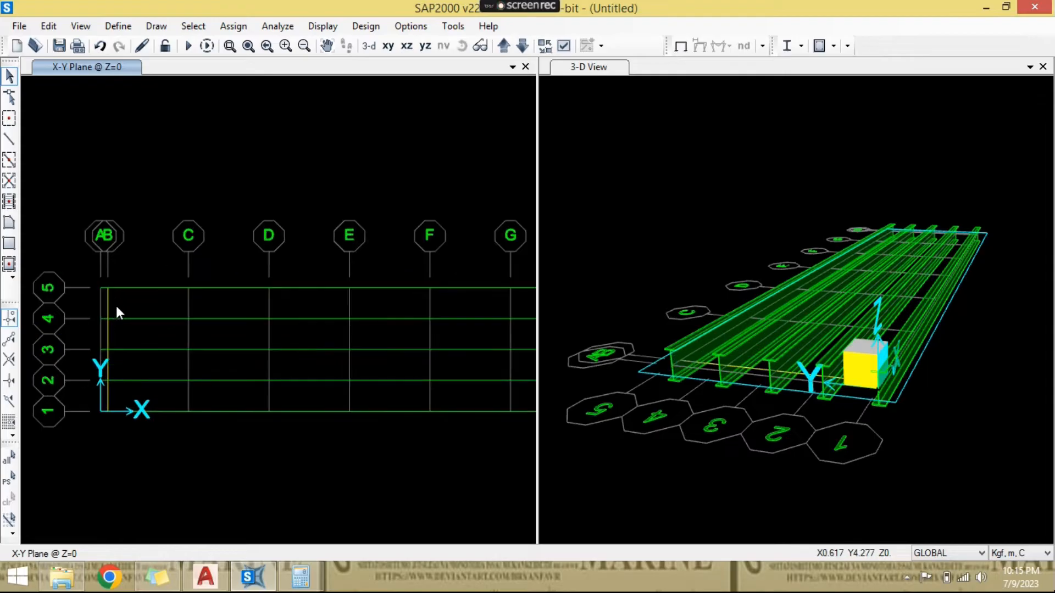
- Examine the grid B cross beams and their connection to the main girders in the 3D view
left_click(763, 166)
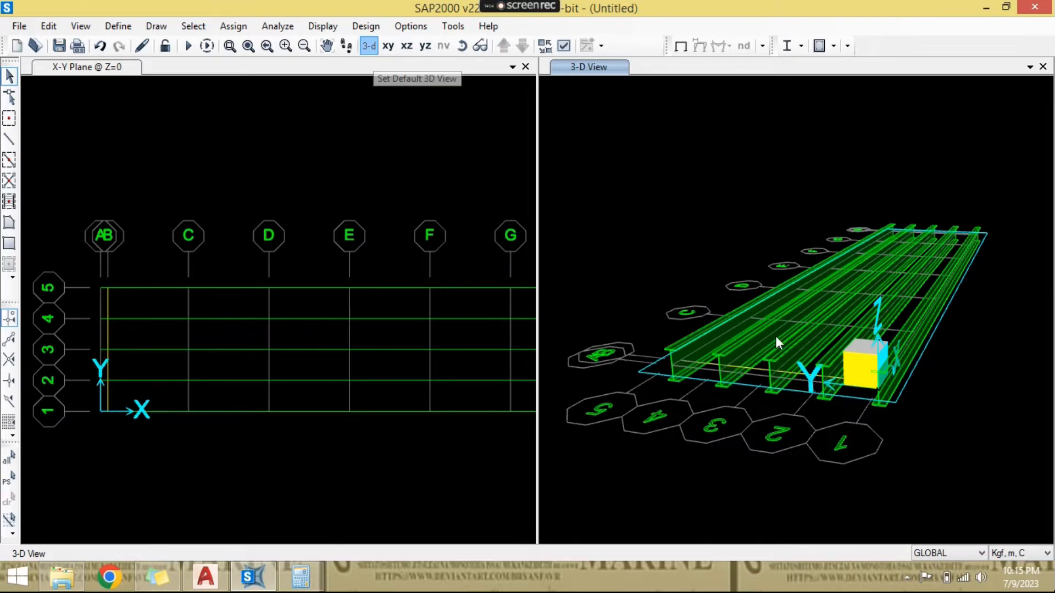
middle_click_drag(775, 336, 941, 228, "shift")
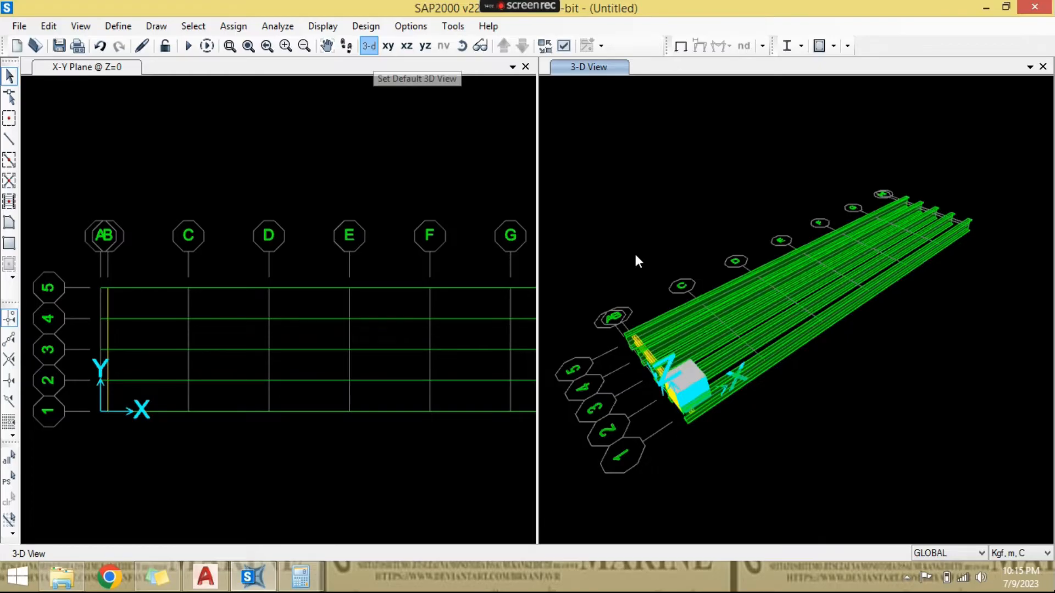
scroll(602, 404, "up", 3)
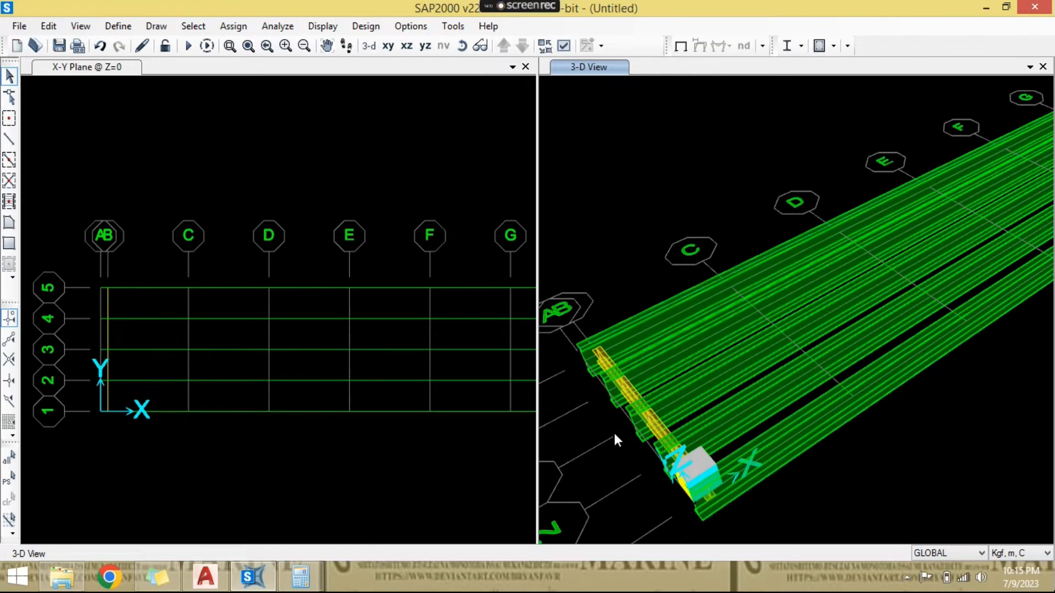
scroll(635, 383, "up", 3)
scroll(660, 336, "up", 2)
scroll(654, 323, "down", 2)
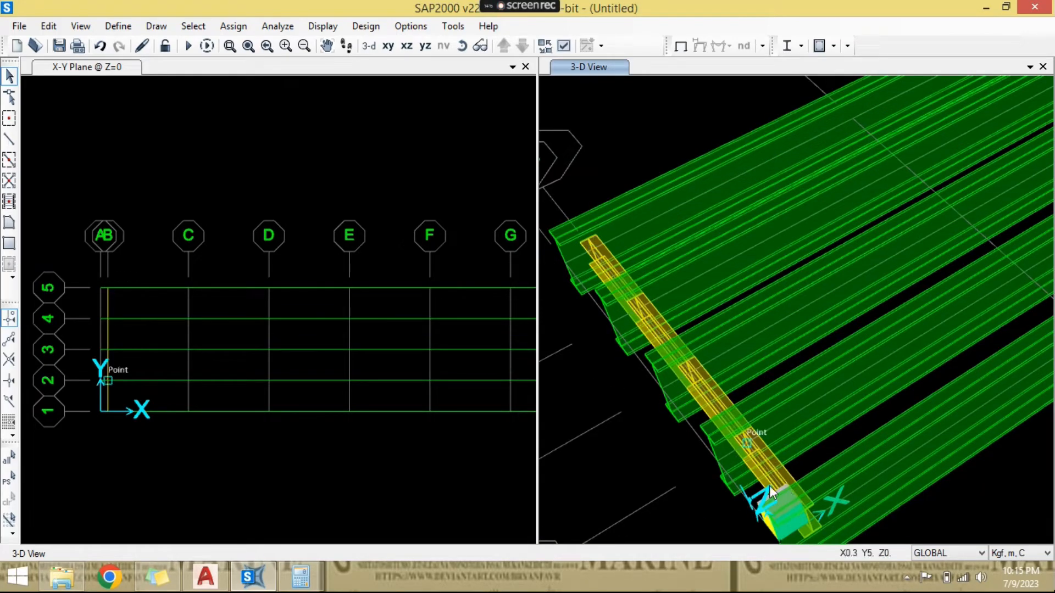
left_click(378, 175)
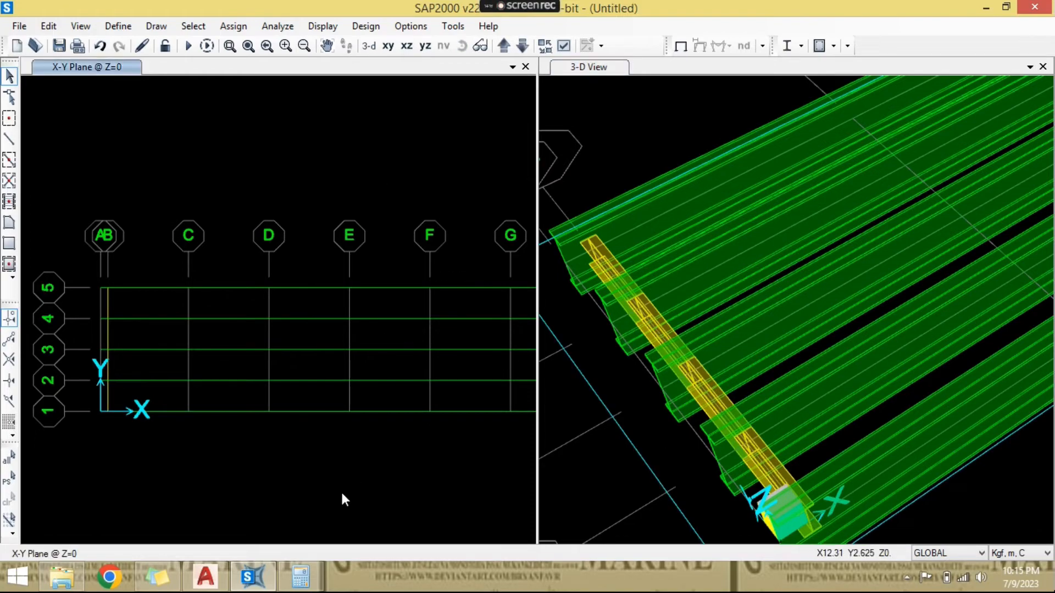
- Select the four cross beam frames along grid B in the plan view
scroll(121, 320, "up", 1)
scroll(121, 325, "up", 1)
left_click(95, 288)
left_click(96, 338)
left_click(95, 423)
left_click(96, 467)
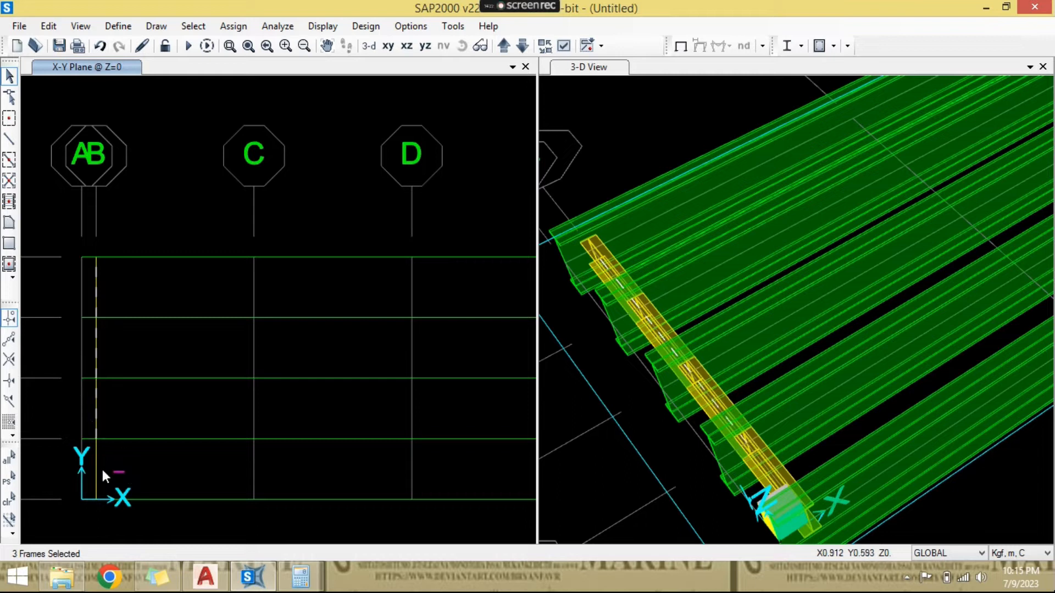
- Switch to AutoCAD and check the cross beam spacing between the lettered grids in the girder plan
left_click(218, 581)
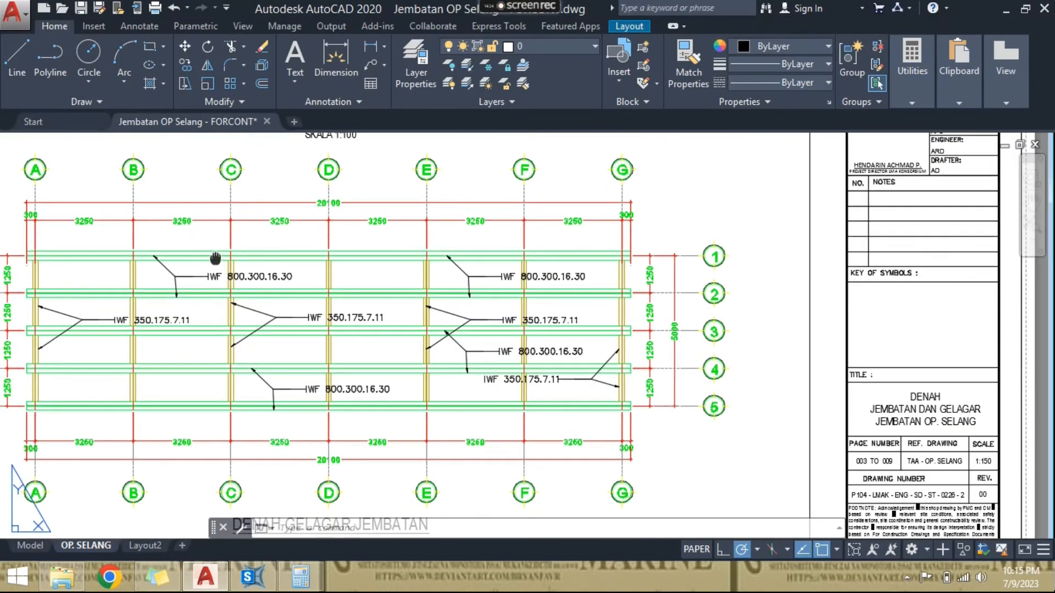
scroll(76, 221, "up", 3)
scroll(233, 248, "down", 2)
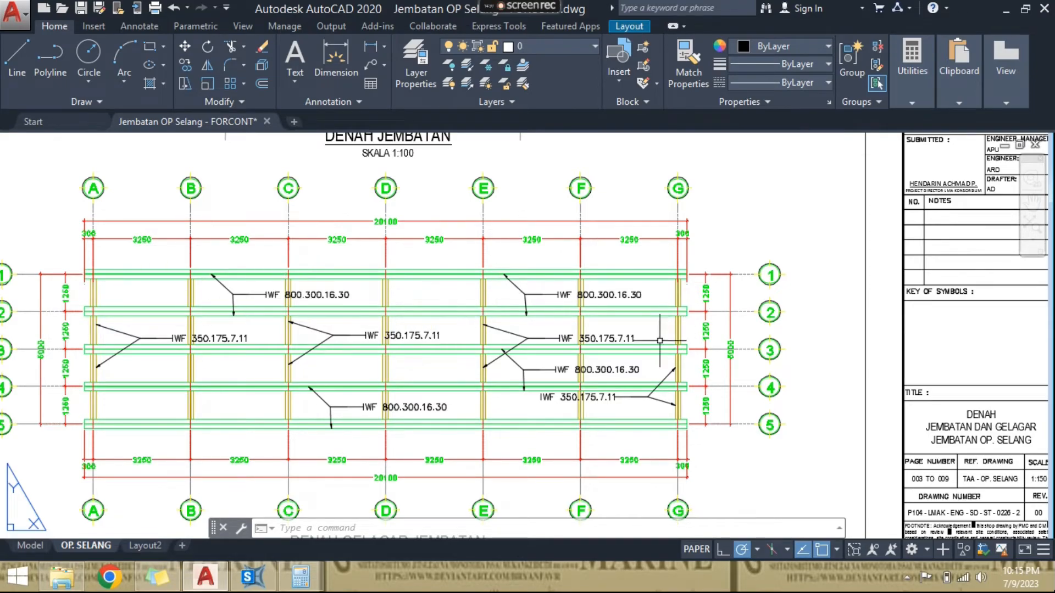
- Switch back to SAP2000 and replicate the selected cross beams linearly with dx 3.25 m, dy 0 and 6 copies
left_click(253, 577)
scroll(289, 358, "down", 2)
middle_click_drag(289, 358, 243, 364)
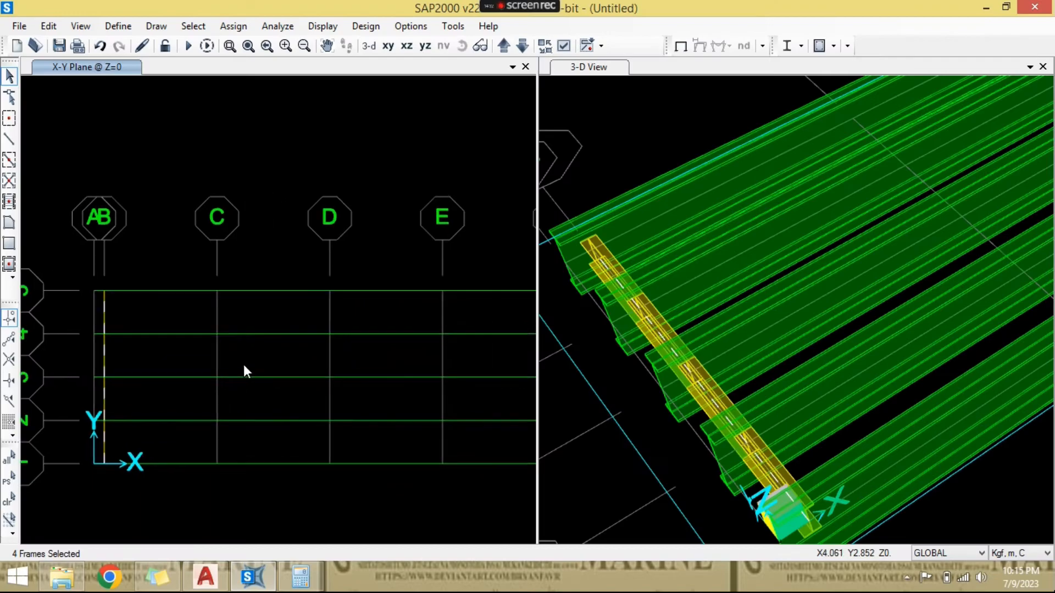
key("ctrl+r")
double_click(427, 210)
type("0")
double_click(420, 190)
type("3")
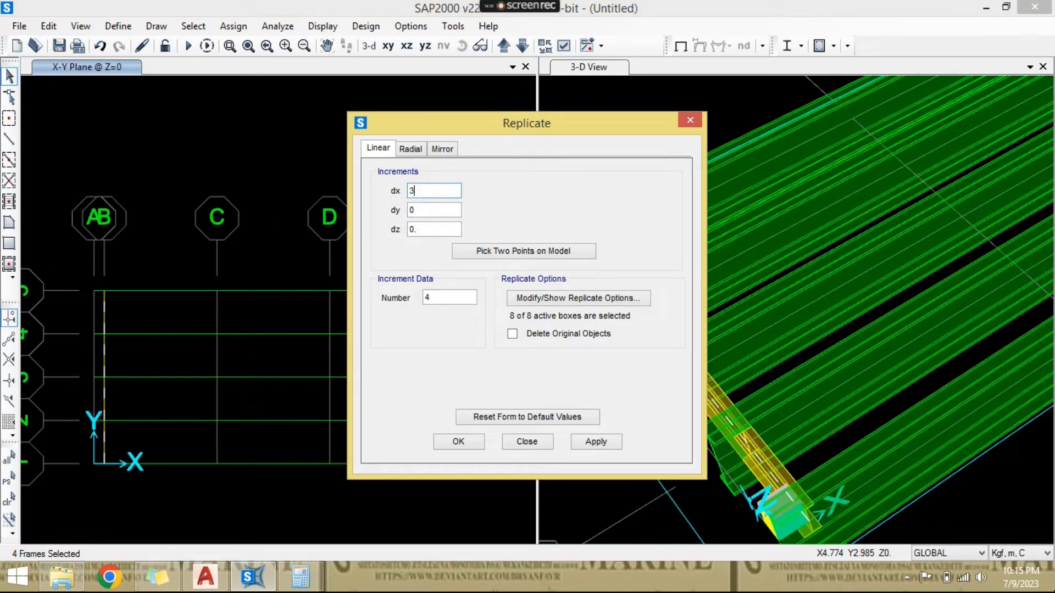
type(".")
key("Tab")
key("Tab")
key("Tab")
type("6")
left_click(473, 442)
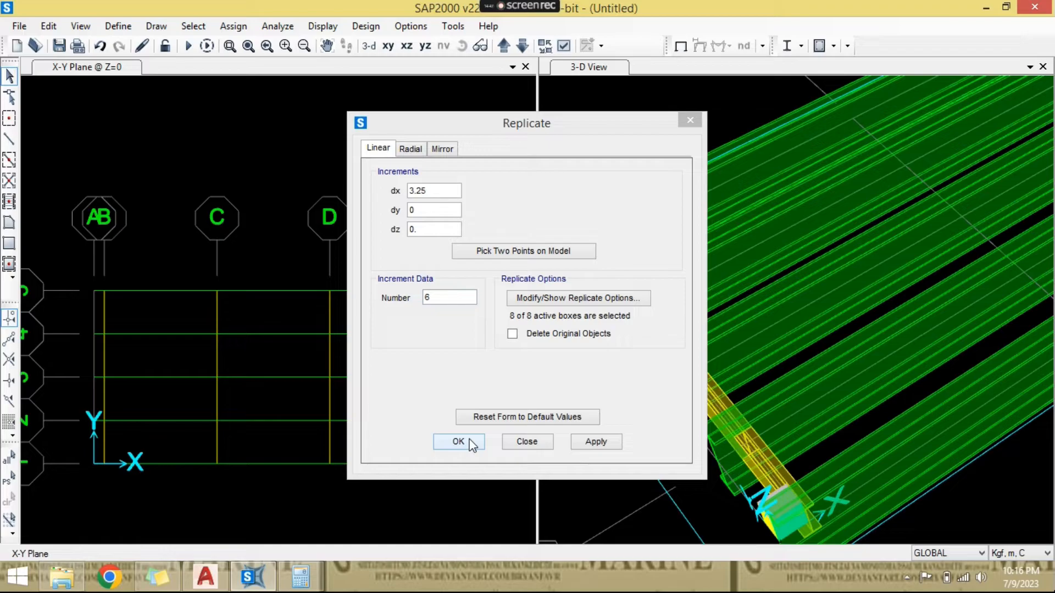
left_click(468, 440)
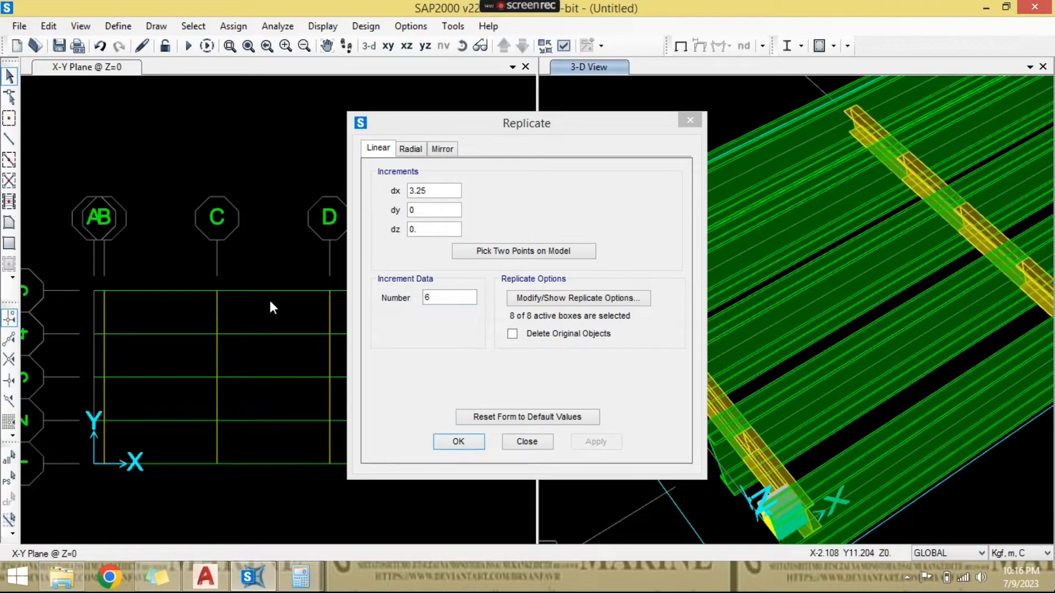
- Inspect the replicated cross beams in the plan and in a lower-angle 3D view of the whole bridge
scroll(314, 226, "down", 5)
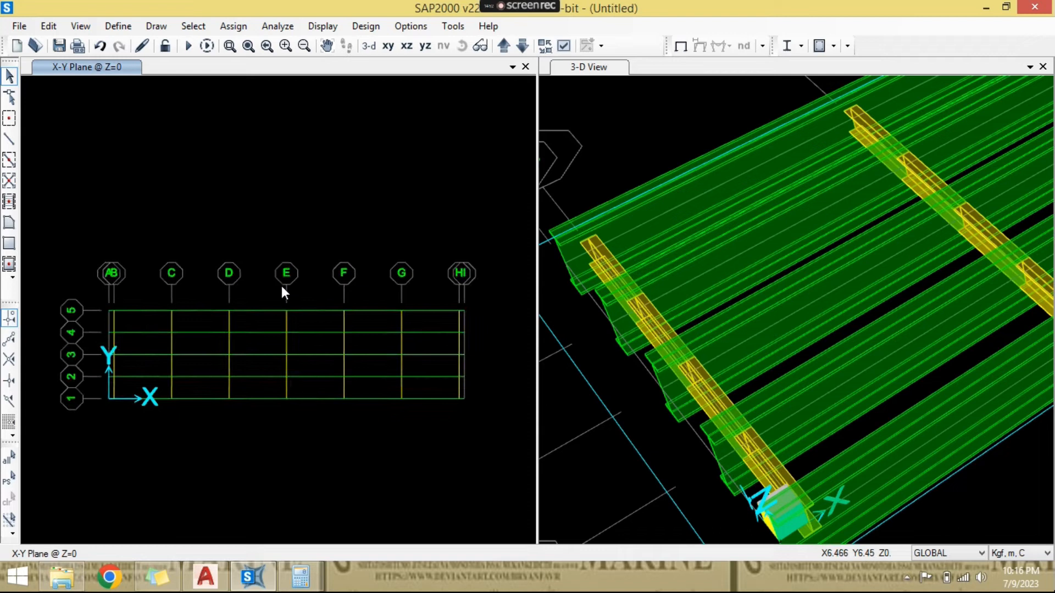
left_click(626, 138)
scroll(678, 231, "down", 4)
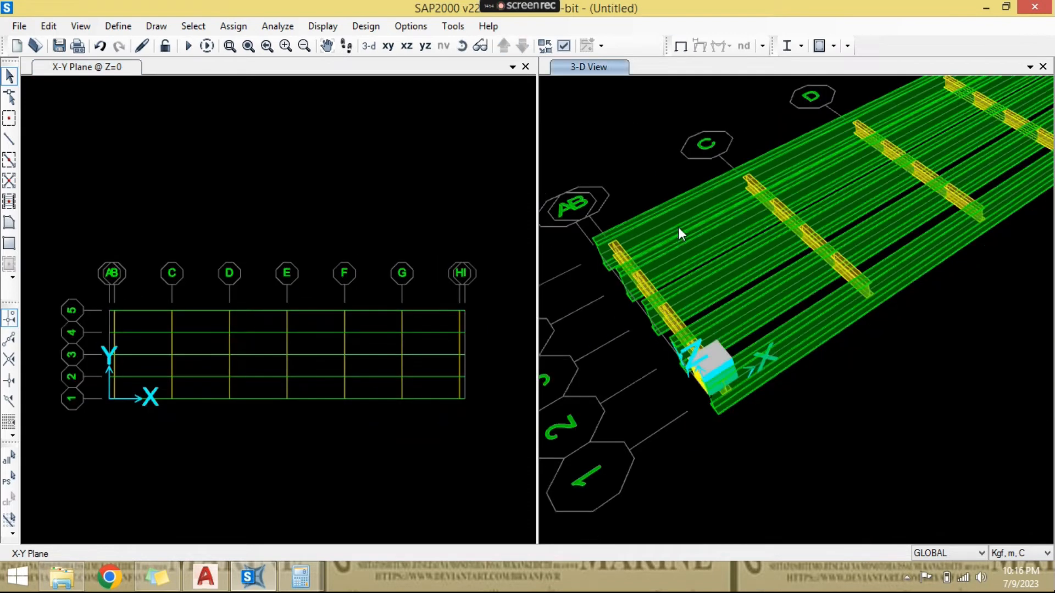
left_click(462, 46)
left_click_drag(765, 400, 803, 320)
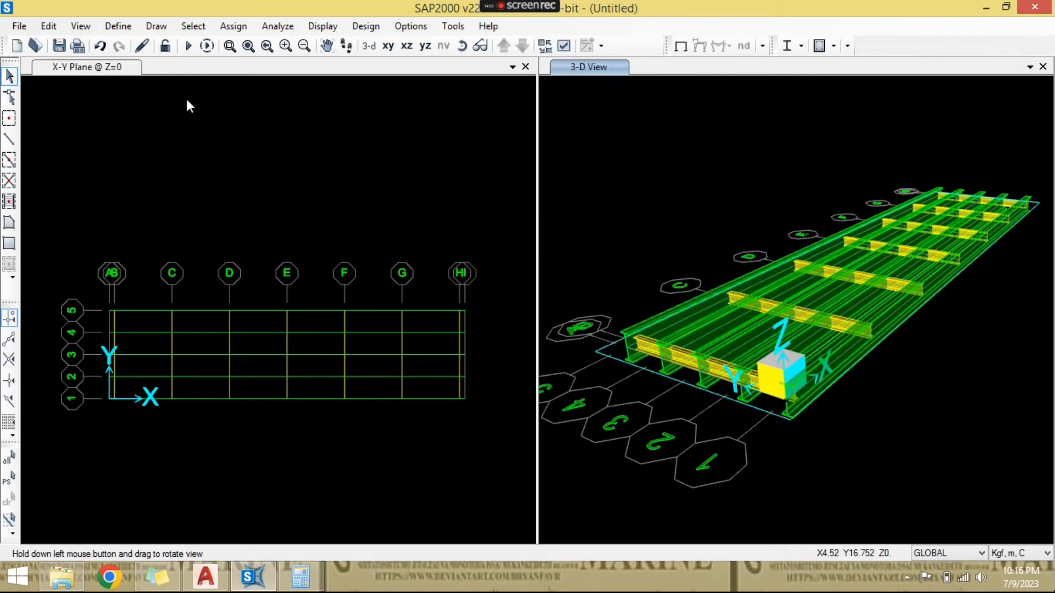
- Hide the coordinate axes in the 3D view
left_click(118, 25)
mouse_move(85, 33)
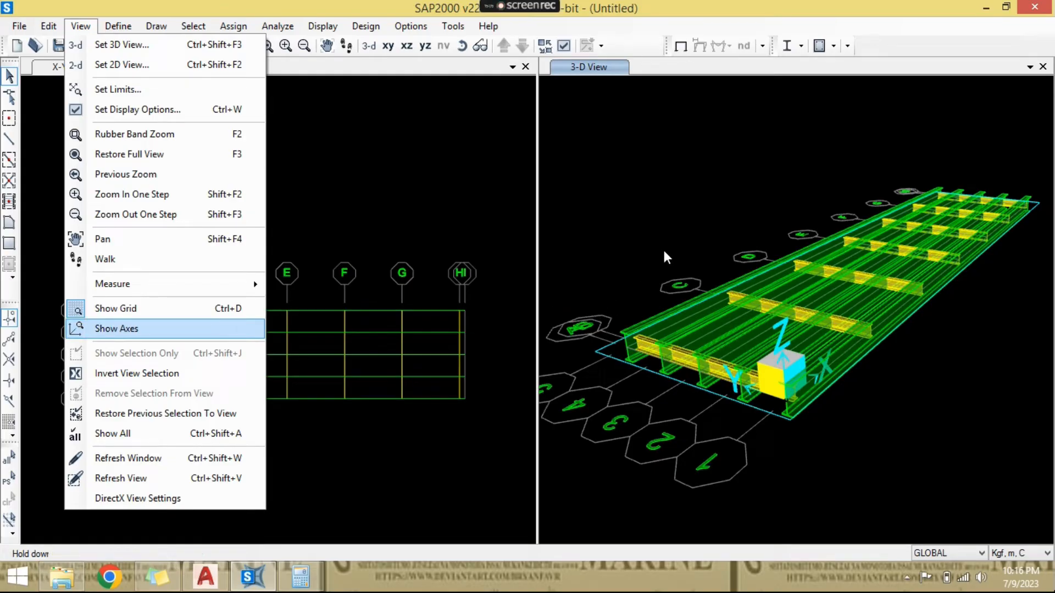
key("Return")
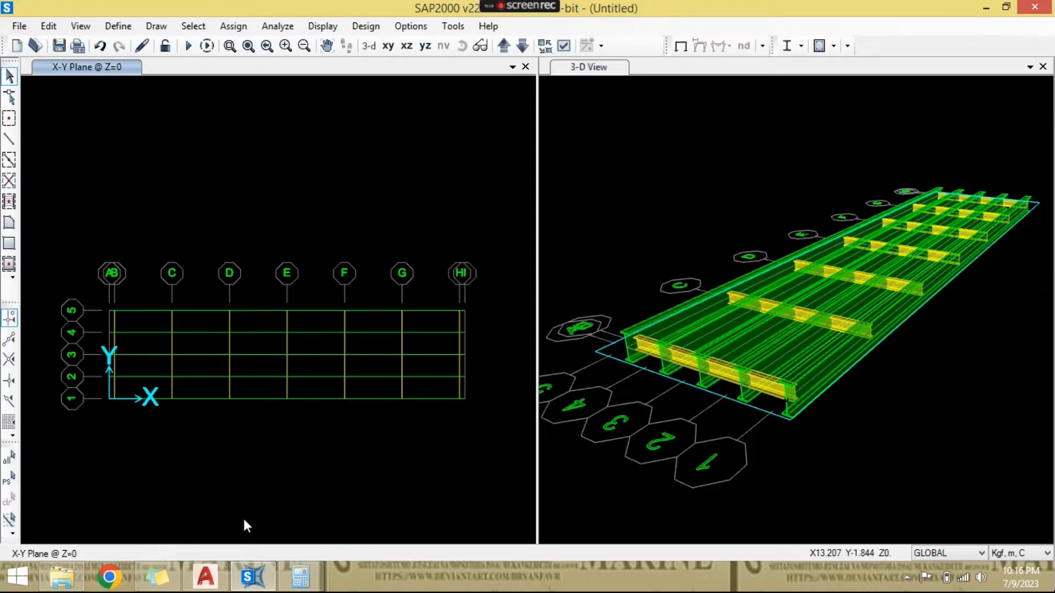
- Switch to AutoCAD and examine the deck slab above the girders in the abutment sheet's cross-section
left_click(205, 577)
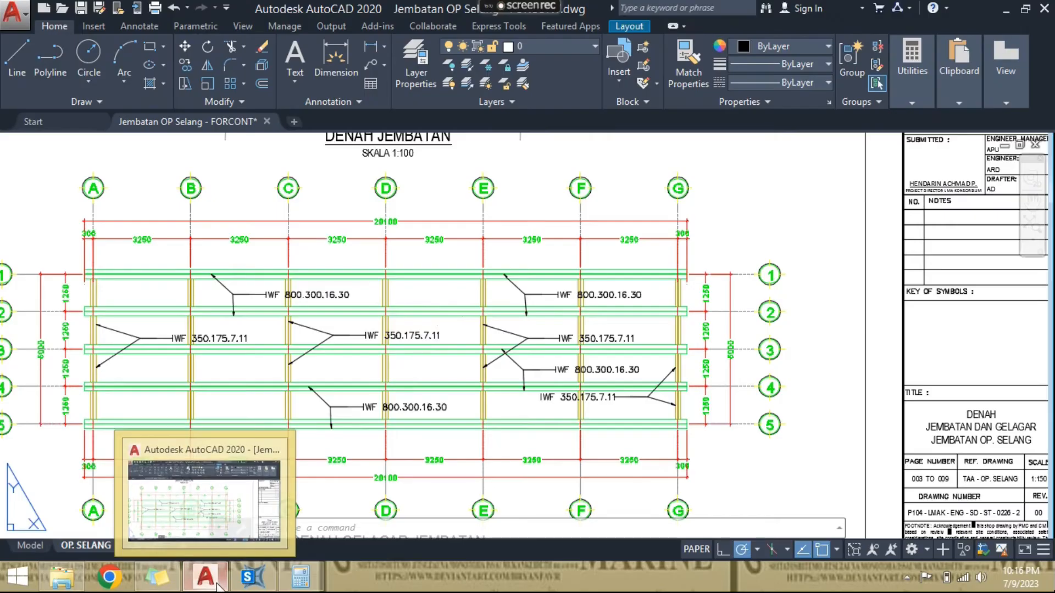
scroll(447, 321, "down", 2)
middle_click_drag(553, 299, 231, 351)
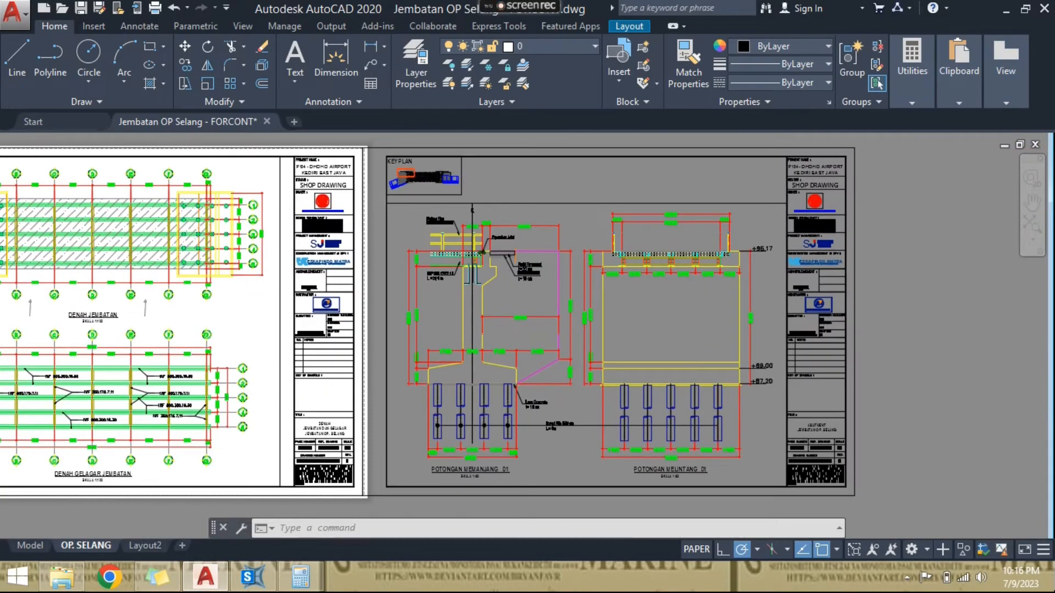
scroll(373, 258, "up", 2)
scroll(436, 256, "up", 4)
middle_click_drag(487, 239, 235, 291)
scroll(282, 296, "down", 2)
scroll(712, 301, "up", 2)
middle_click_drag(737, 302, 456, 349)
scroll(506, 344, "up", 2)
scroll(541, 343, "down", 2)
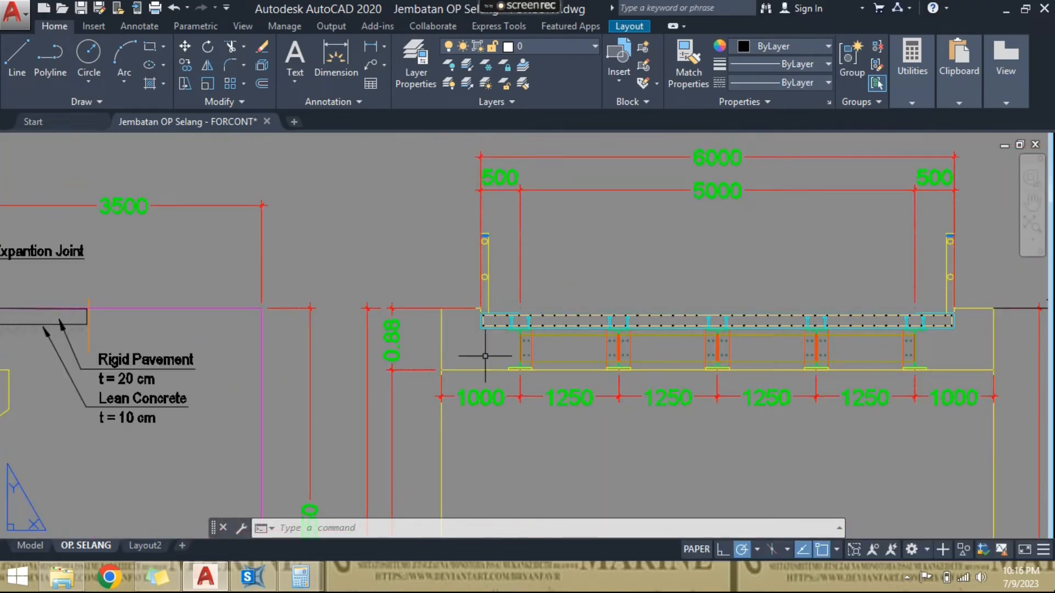
- Measure the deck slab's thickness at its outer edge in the cross-section with a temporary line, and cancel the line
scroll(485, 357, "down", 2)
left_click(484, 356)
double_click(485, 356)
scroll(484, 356, "up", 6)
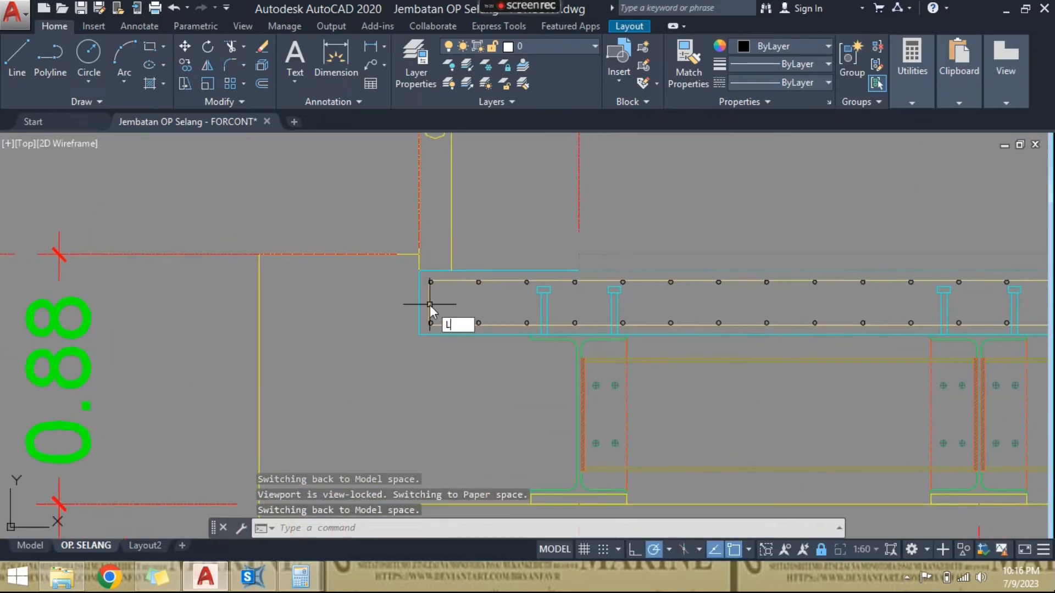
type("l")
key("Return")
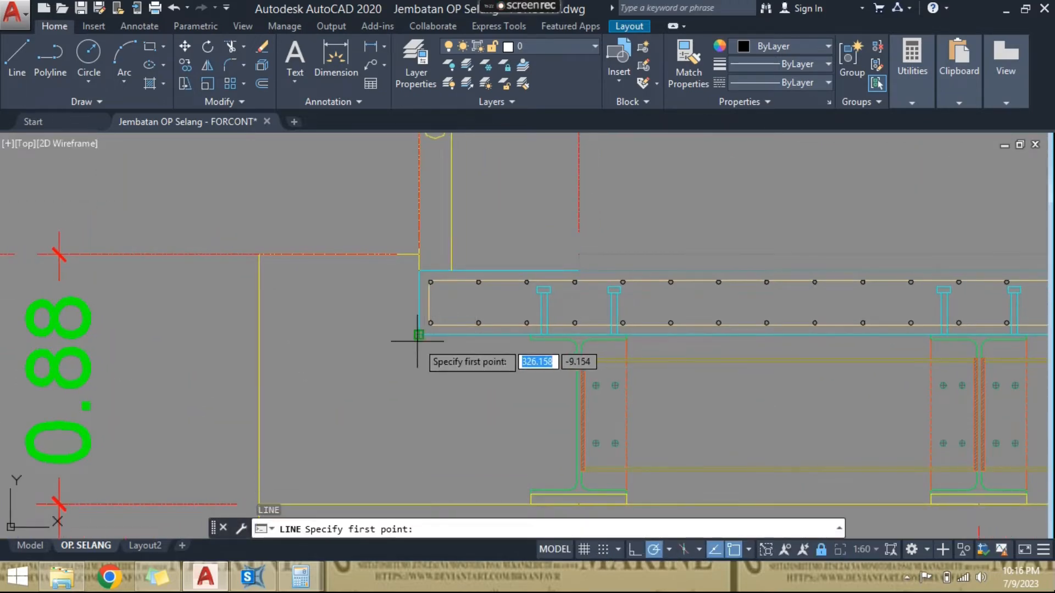
left_click(419, 335)
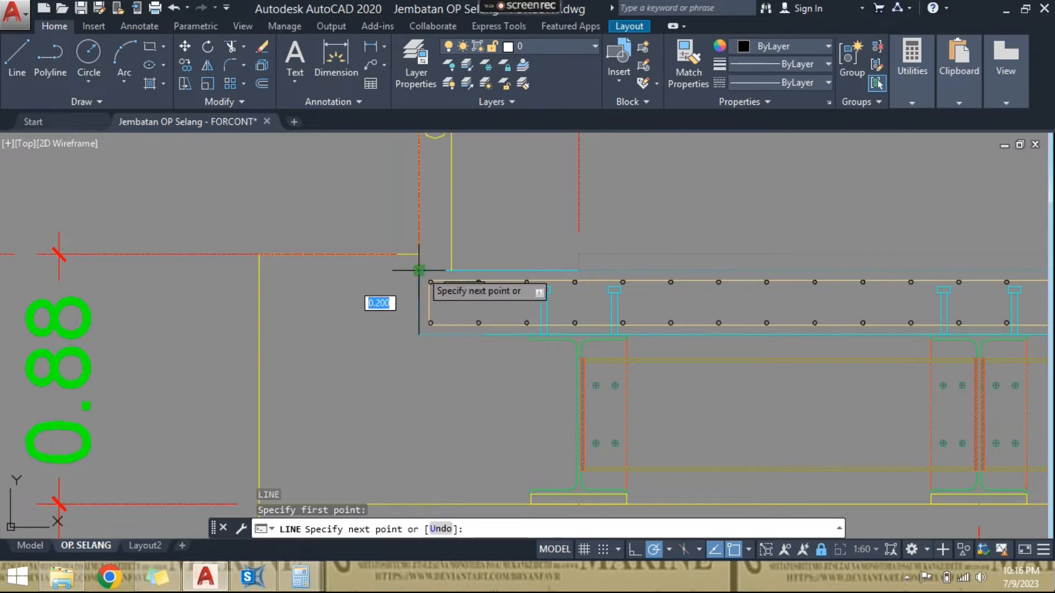
scroll(419, 270, "down", 4)
key("Escape")
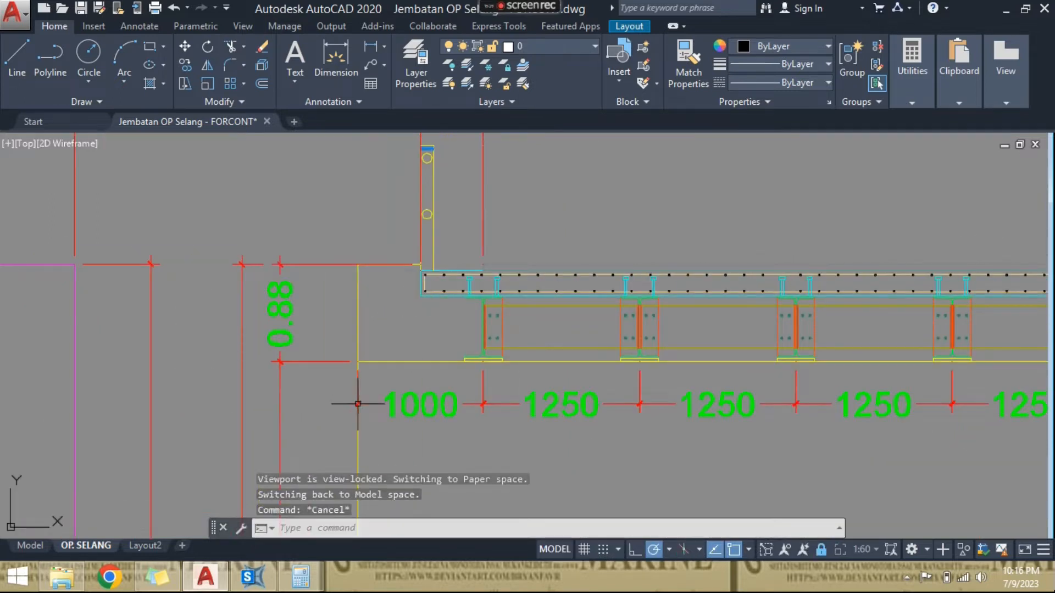
scroll(349, 400, "down", 3)
scroll(369, 214, "down", 2)
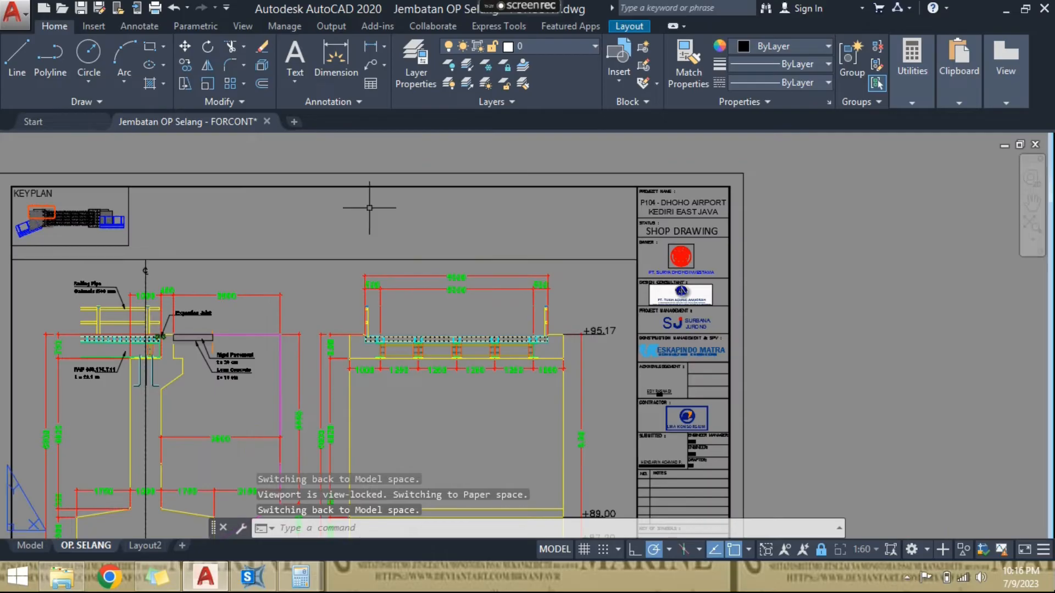
- Switch back to SAP2000 and add a new shell area section named Pelat 20
key("alt+Tab")
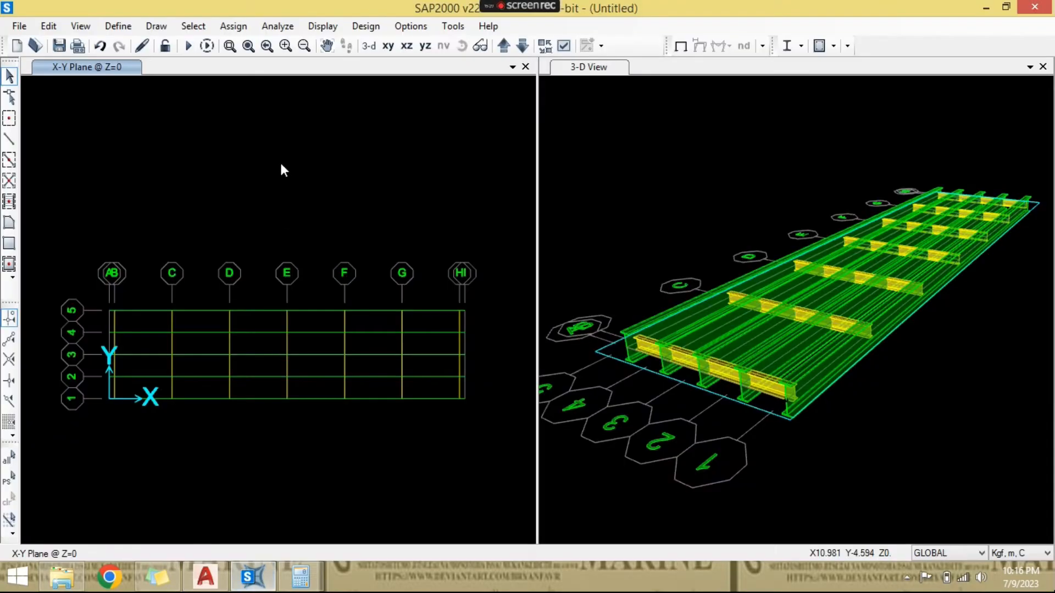
left_click(117, 26)
mouse_move(186, 70)
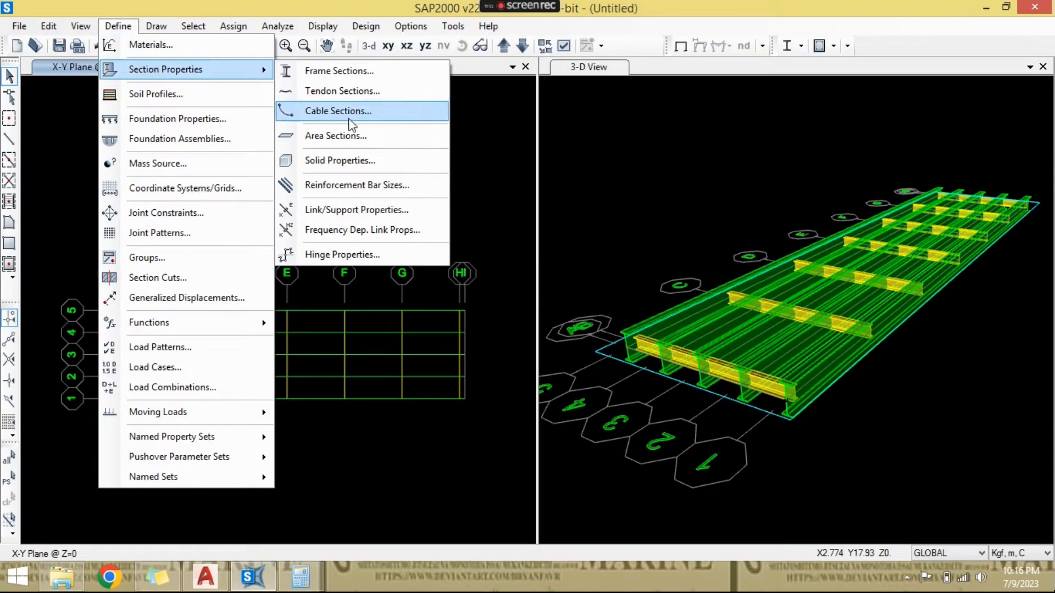
left_click(352, 137)
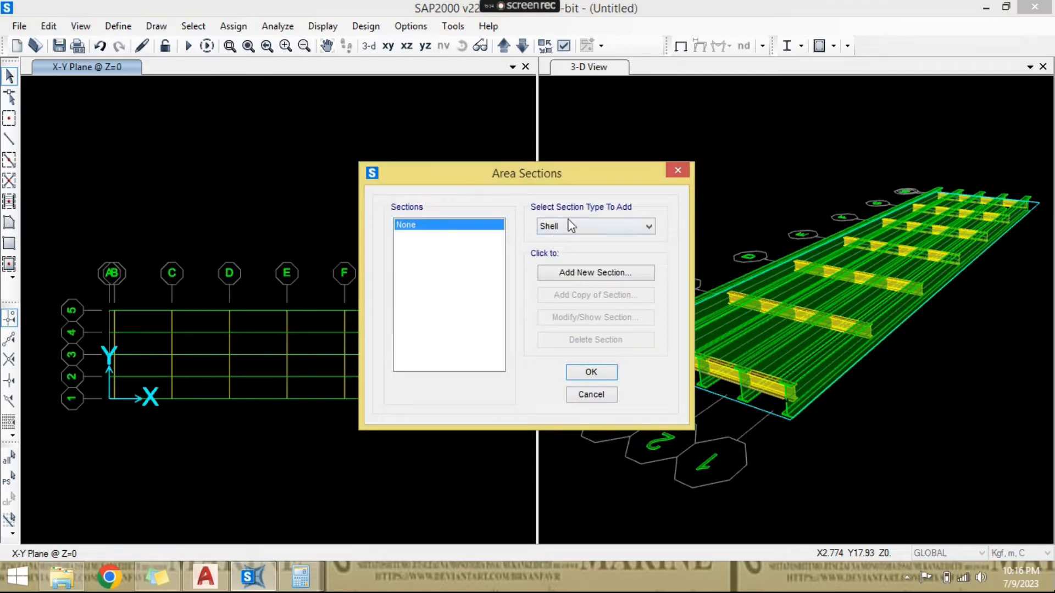
left_click(611, 273)
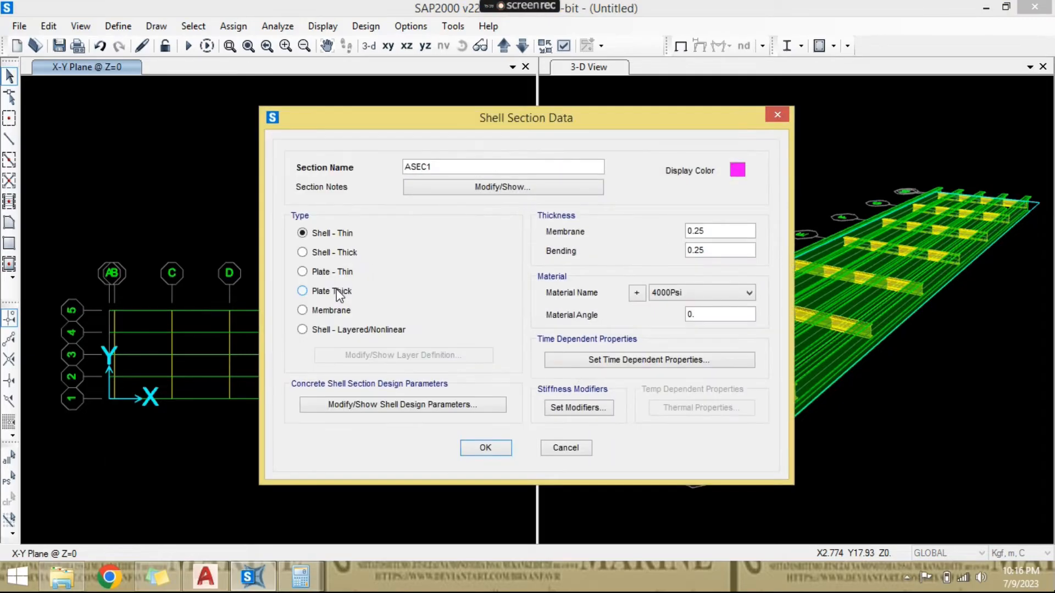
double_click(457, 169)
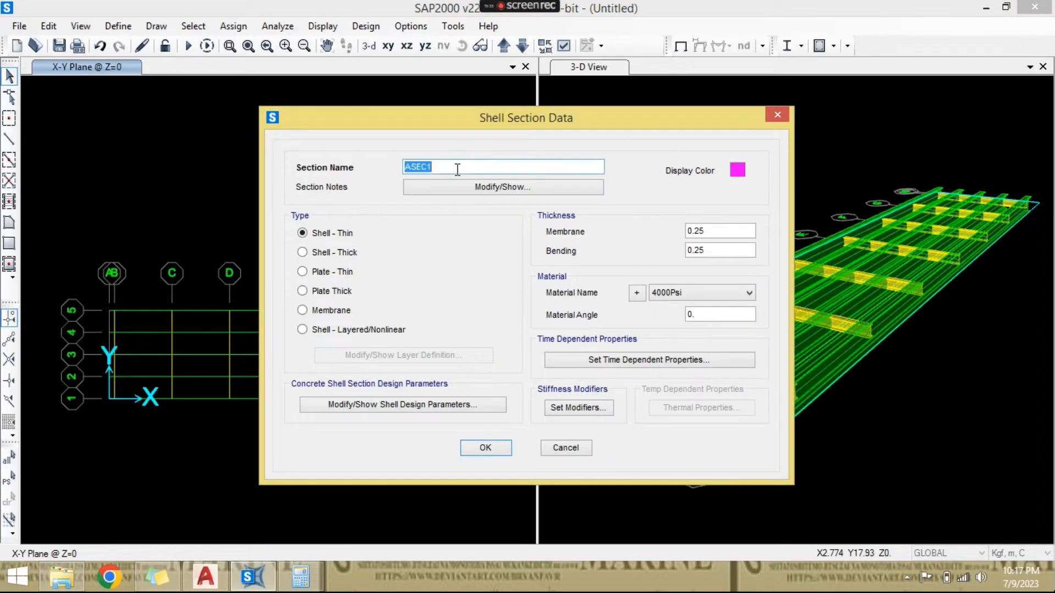
type("Pelat 20")
- Try the plate and shell options for the Pelat 20 section and set its type to Membrane
left_click(344, 272)
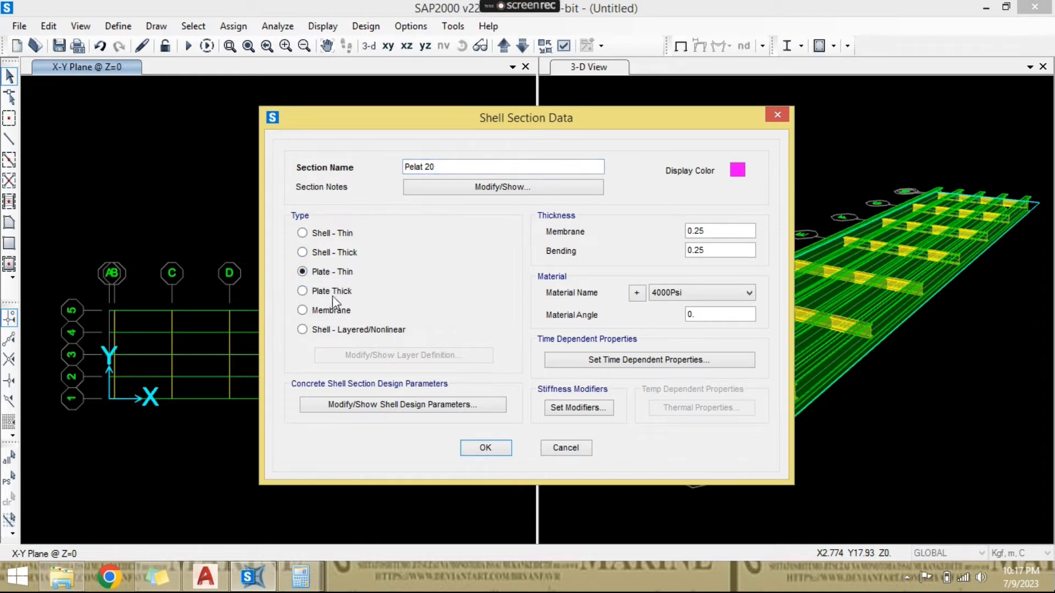
left_click(346, 295)
left_click(338, 273)
left_click(326, 311)
left_click(349, 236)
left_click(334, 318)
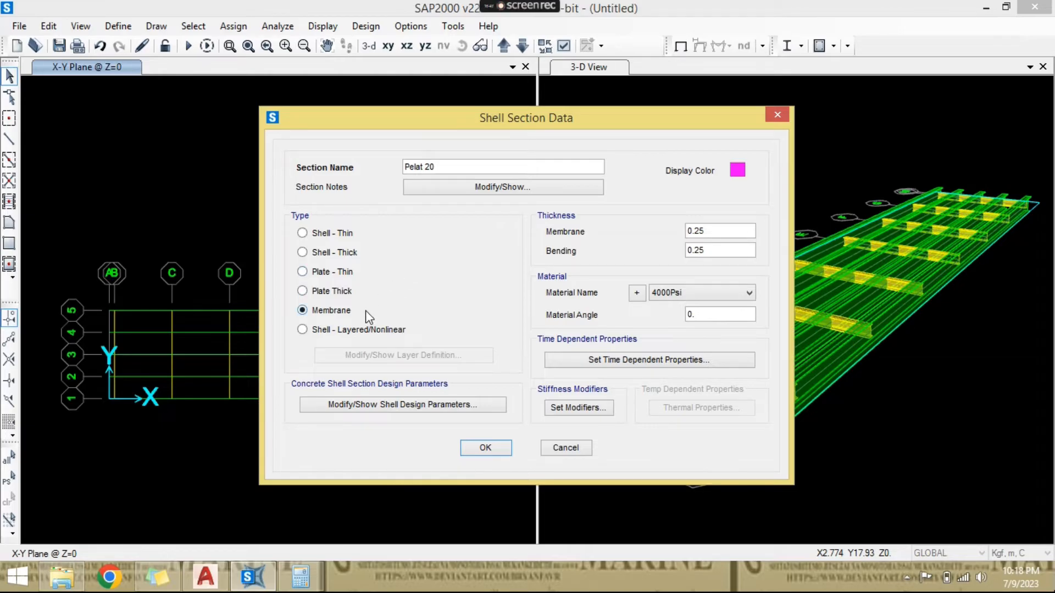
- Set the Pelat 20 section to Shell - Thin with membrane and bending thicknesses of 0.2 m
left_click(346, 239)
left_click(348, 270)
left_click(350, 234)
left_click(712, 232)
key("BackSpace")
key("Tab")
type("0.2")
- Assign the material NZS3101-25MPa to the Pelat 20 section and accept the area section definitions
left_click(717, 291)
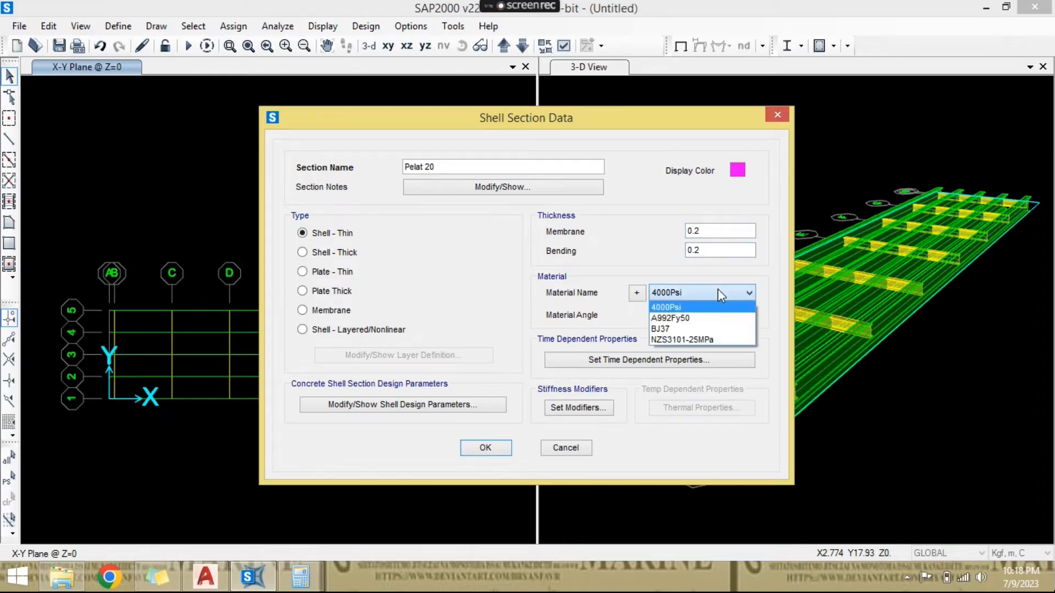
left_click(709, 340)
left_click(502, 452)
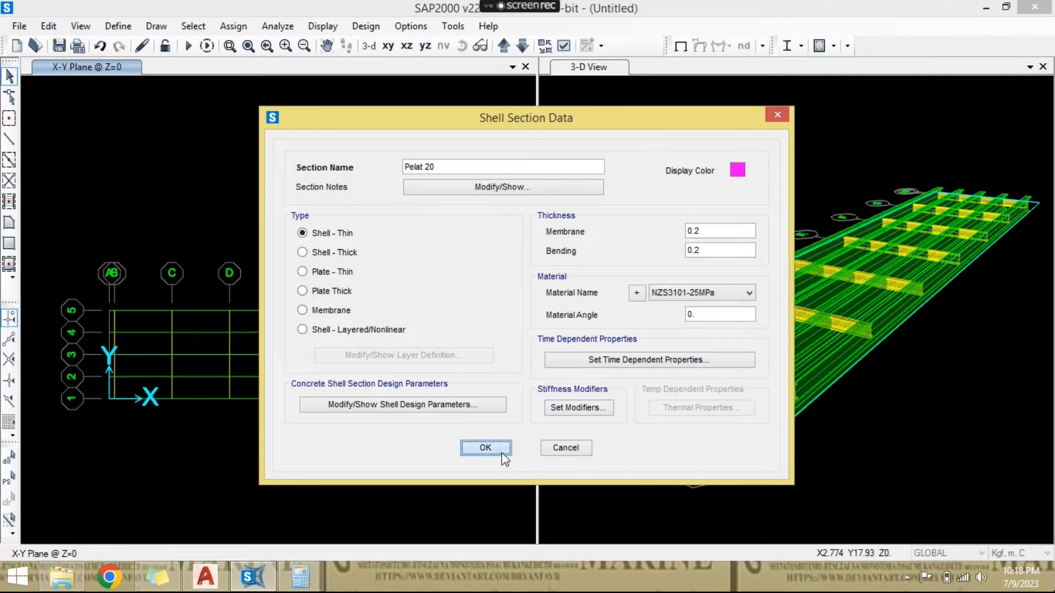
left_click(585, 373)
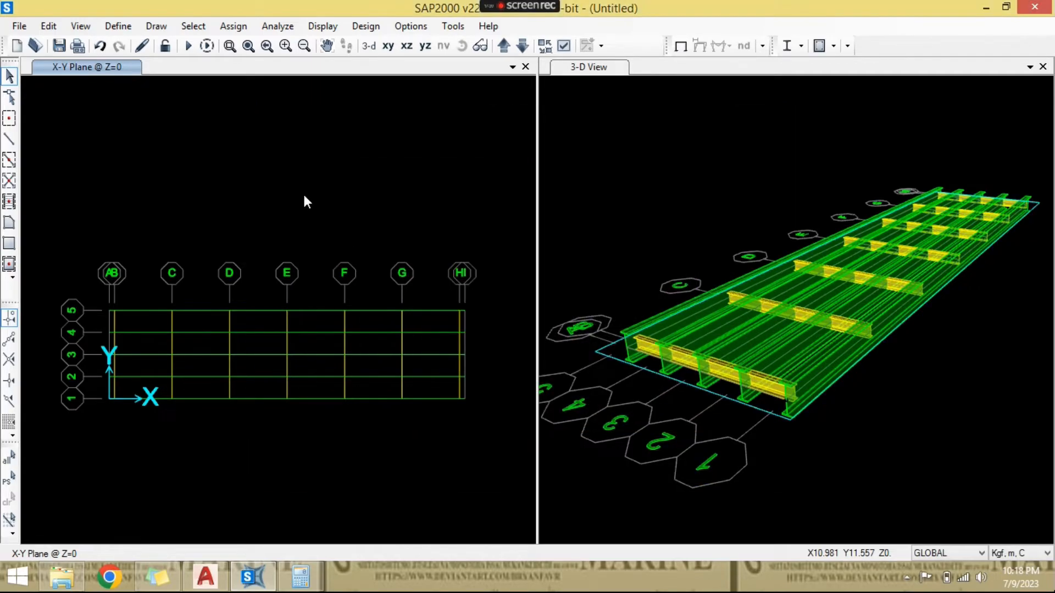
middle_click_drag(294, 215, 285, 190)
scroll(152, 275, "up", 3)
scroll(152, 275, "down", 3)
middle_click_drag(153, 274, 288, 211)
scroll(283, 226, "up", 1)
scroll(253, 233, "down", 1)
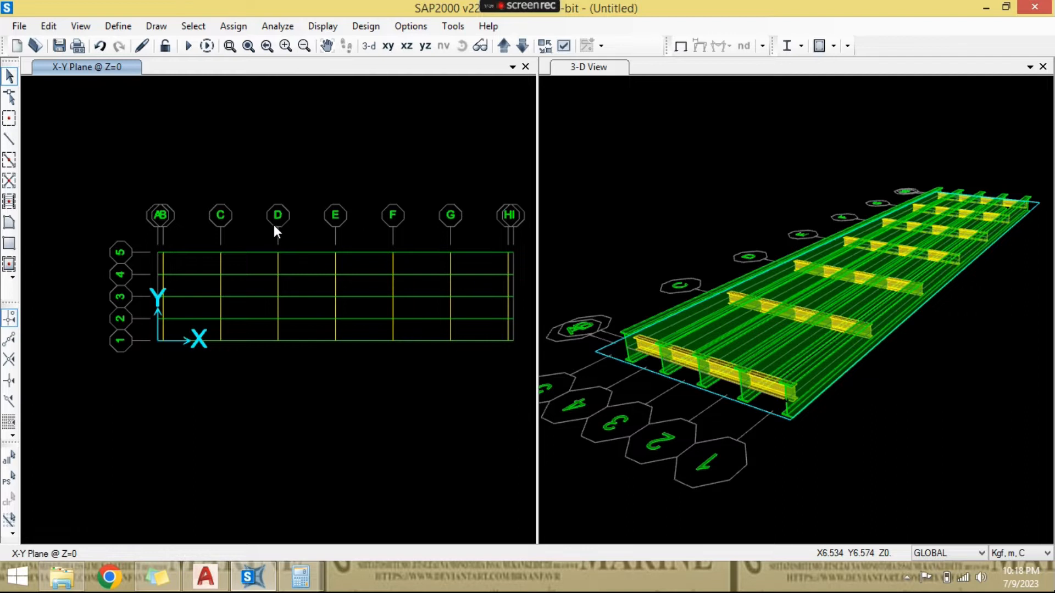
- Switch to AutoCAD and examine how far the deck slab extends beyond the outer girders in the bridge plans
left_click(205, 577)
scroll(616, 308, "down", 5)
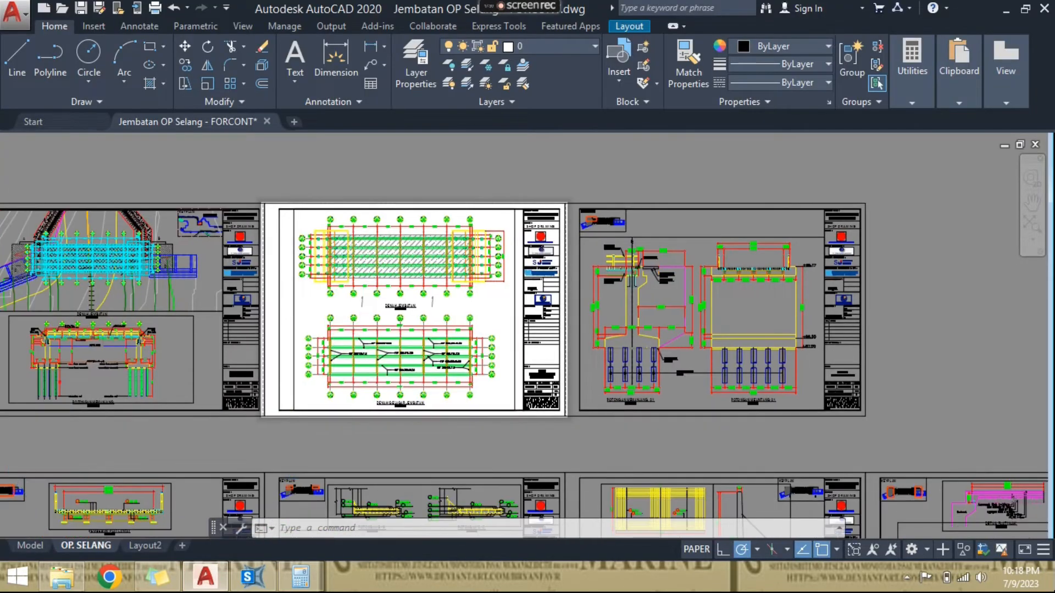
scroll(362, 339, "up", 6)
middle_click_drag(285, 346, 285, 290)
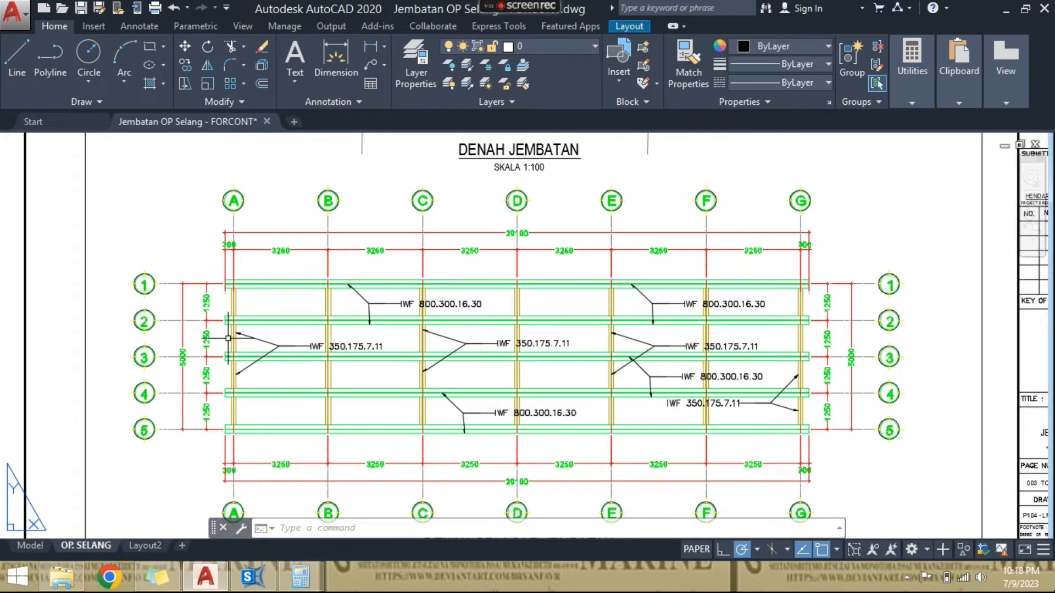
scroll(247, 320, "down", 2)
middle_click_drag(293, 343, 293, 355)
scroll(258, 270, "up", 6)
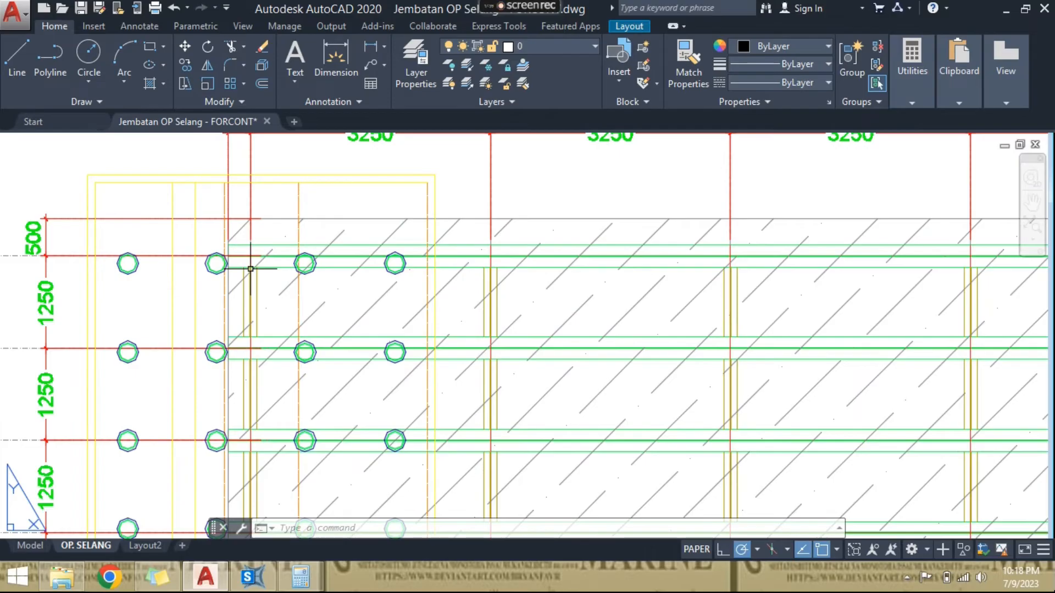
scroll(251, 268, "down", 2)
middle_click_drag(251, 254, 275, 188)
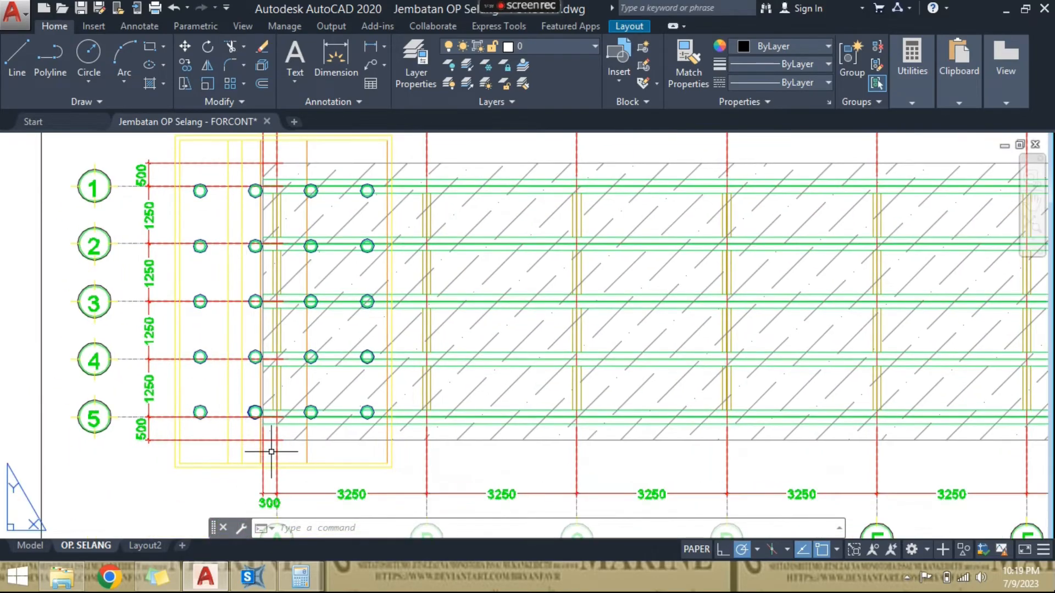
scroll(271, 451, "down", 2)
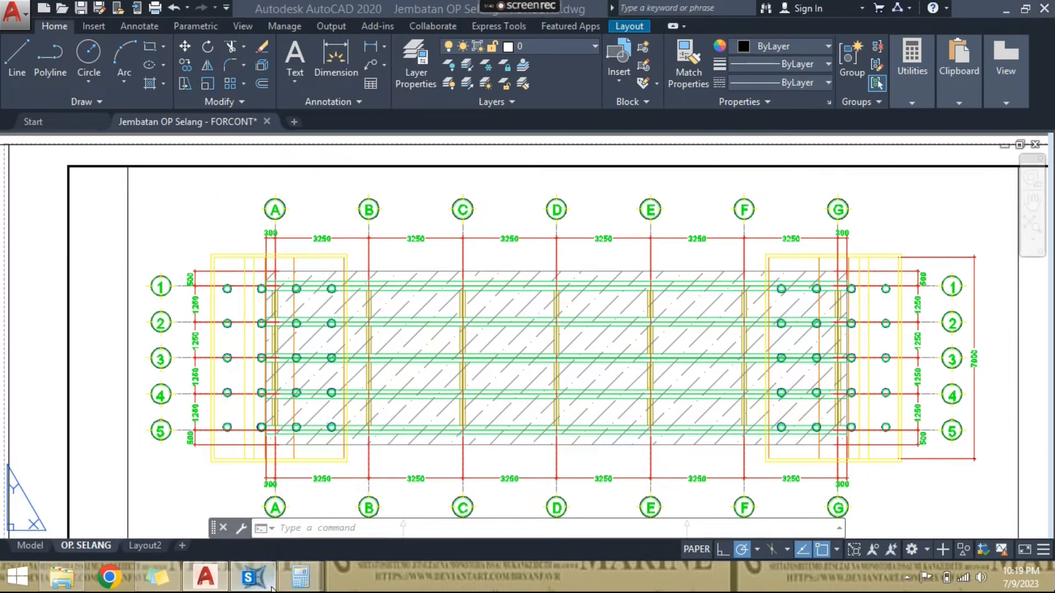
- Switch back to SAP2000 and add a Y grid line 6 at -0.5 m to the GLOBAL grid system
left_click(253, 577)
scroll(231, 272, "up", 2)
right_click(228, 173)
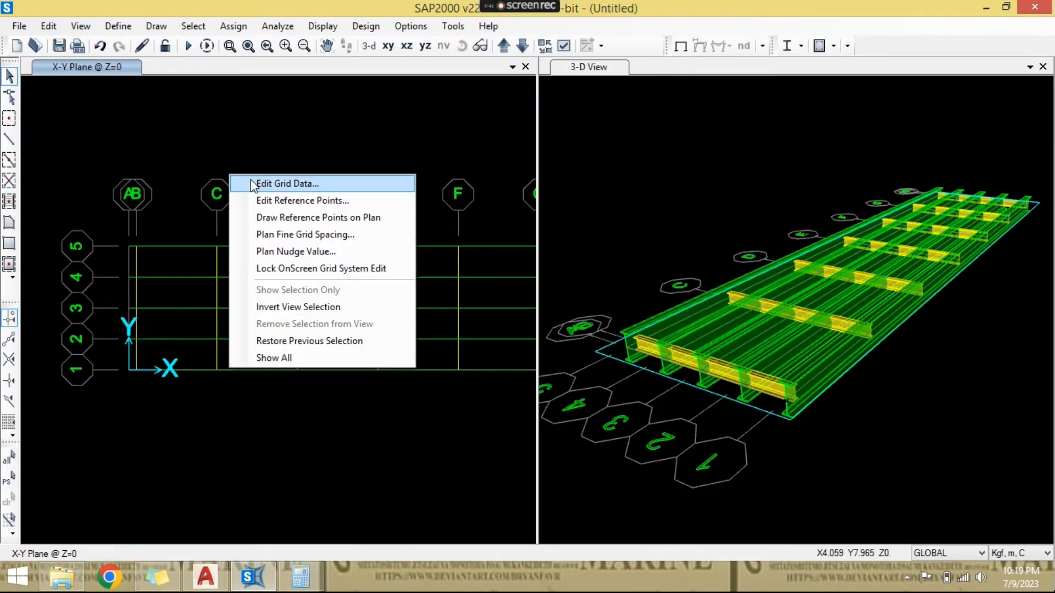
left_click(253, 185)
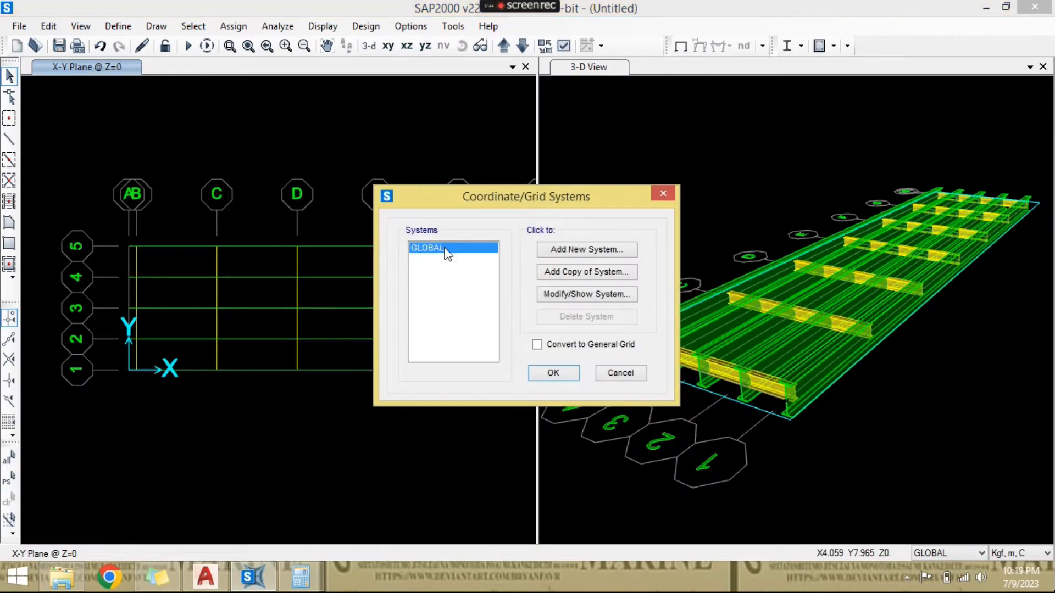
left_click(572, 295)
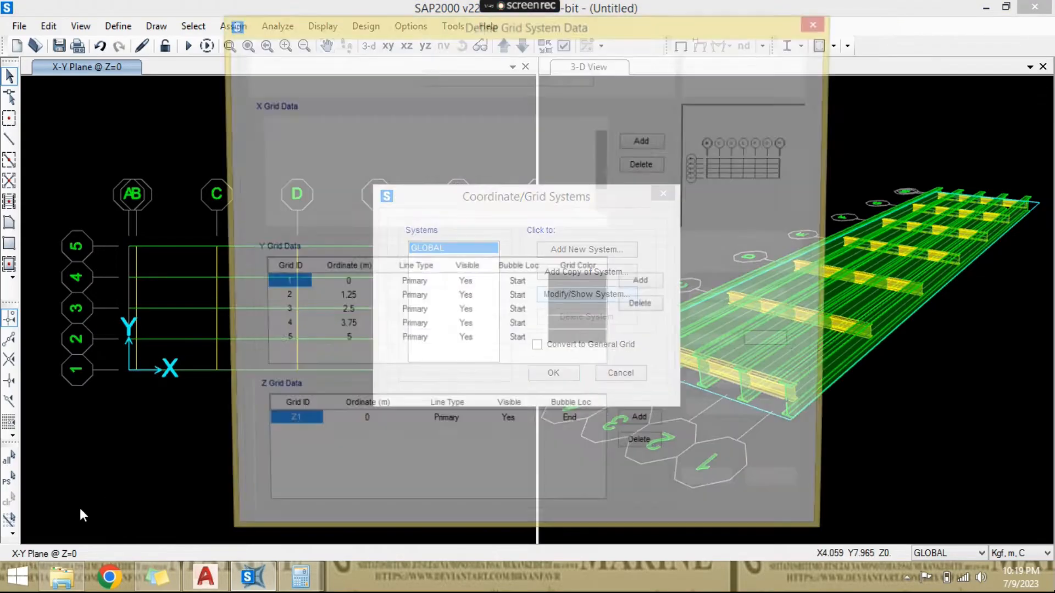
left_click(350, 342)
left_click(639, 289)
left_click(349, 358)
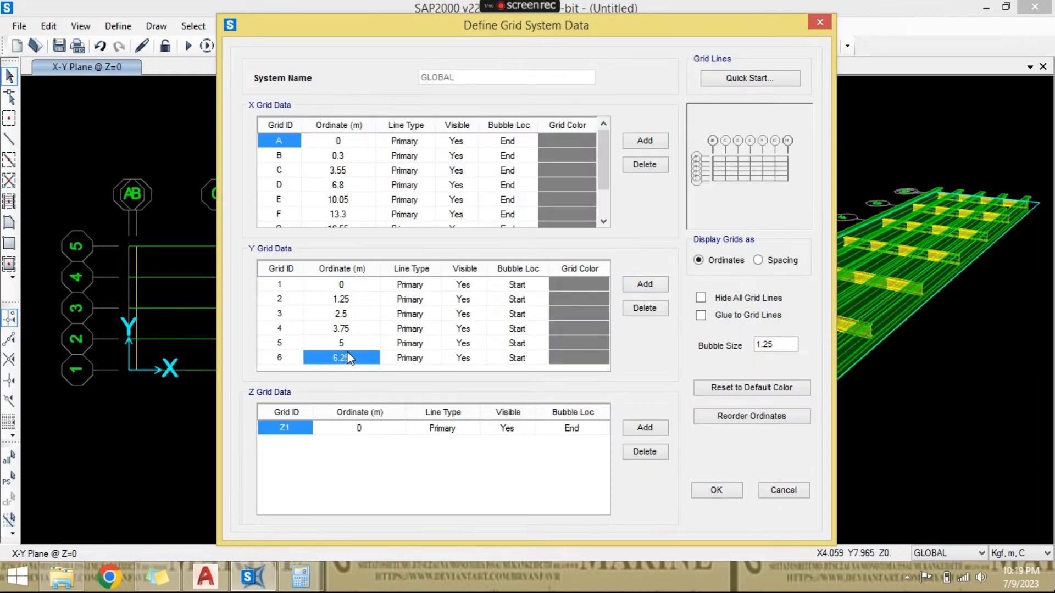
type("-0.5")
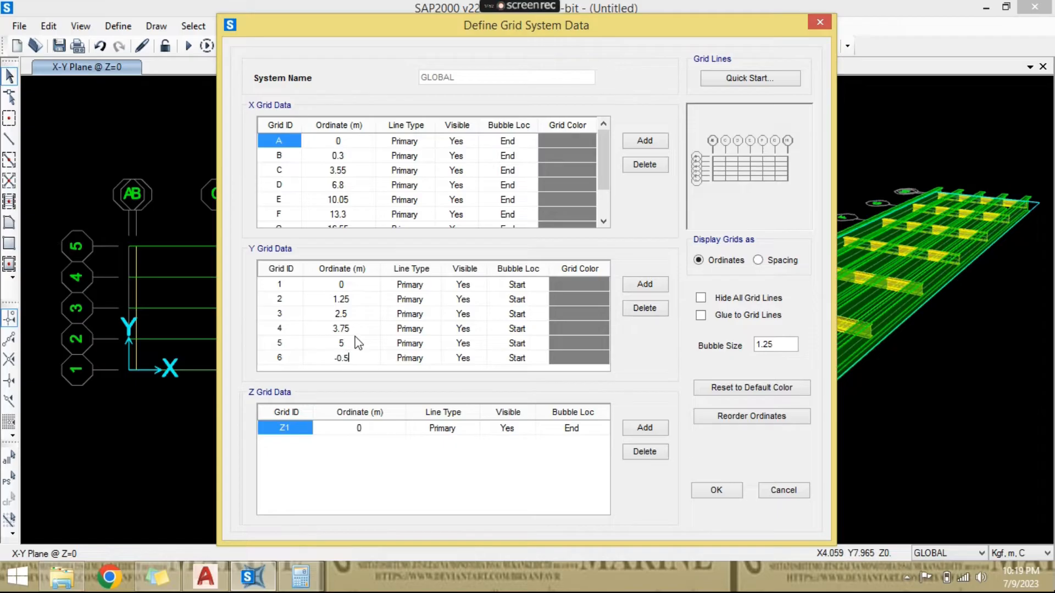
left_click(354, 343)
key("Down")
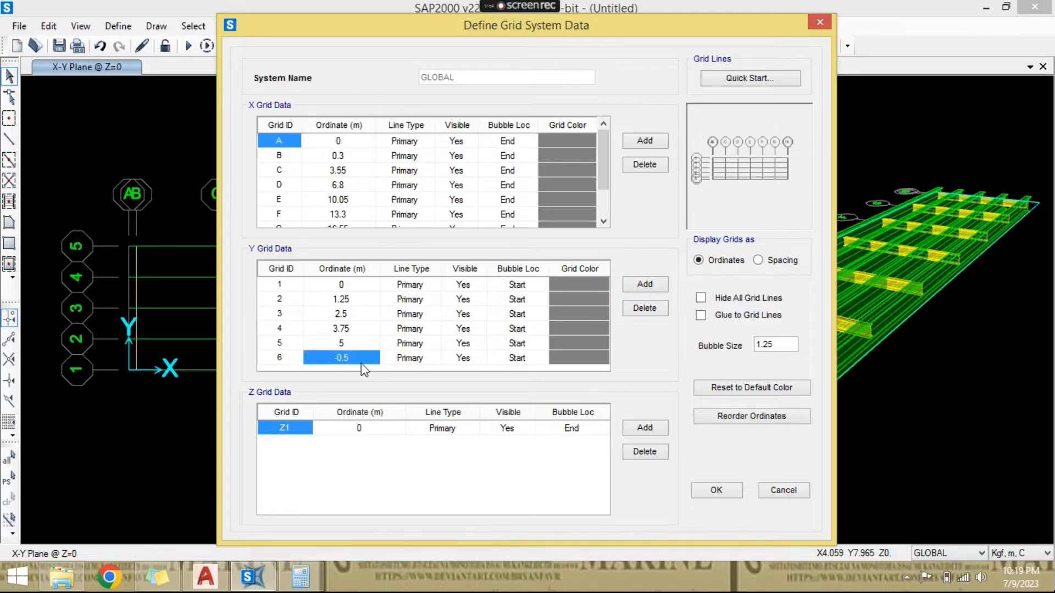
- Try to add a Y grid line 7 at 5.5 m and apply the grid system changes
left_click(642, 285)
left_click(354, 361)
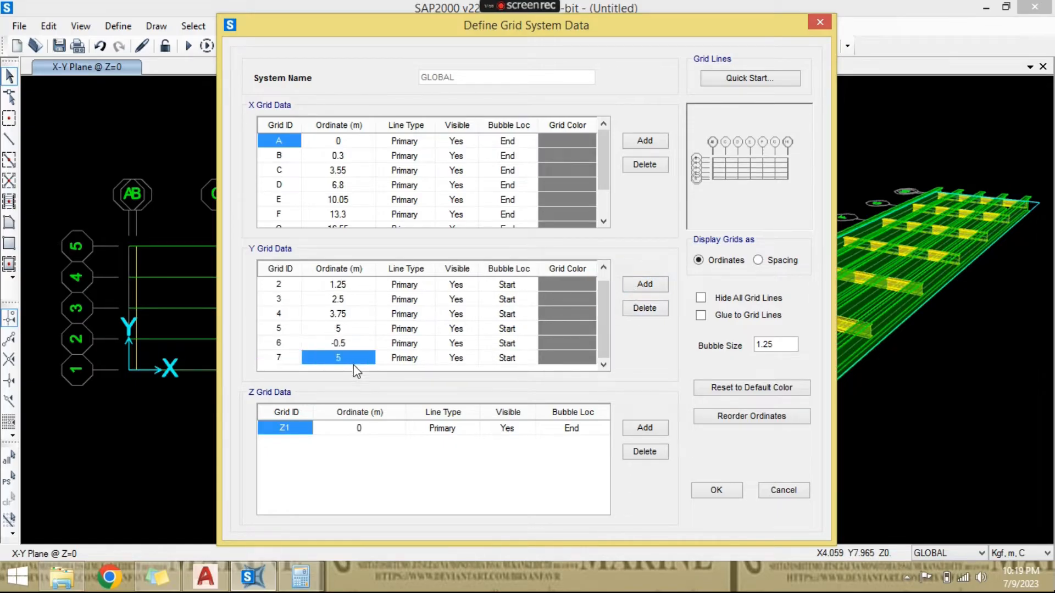
type("5.5")
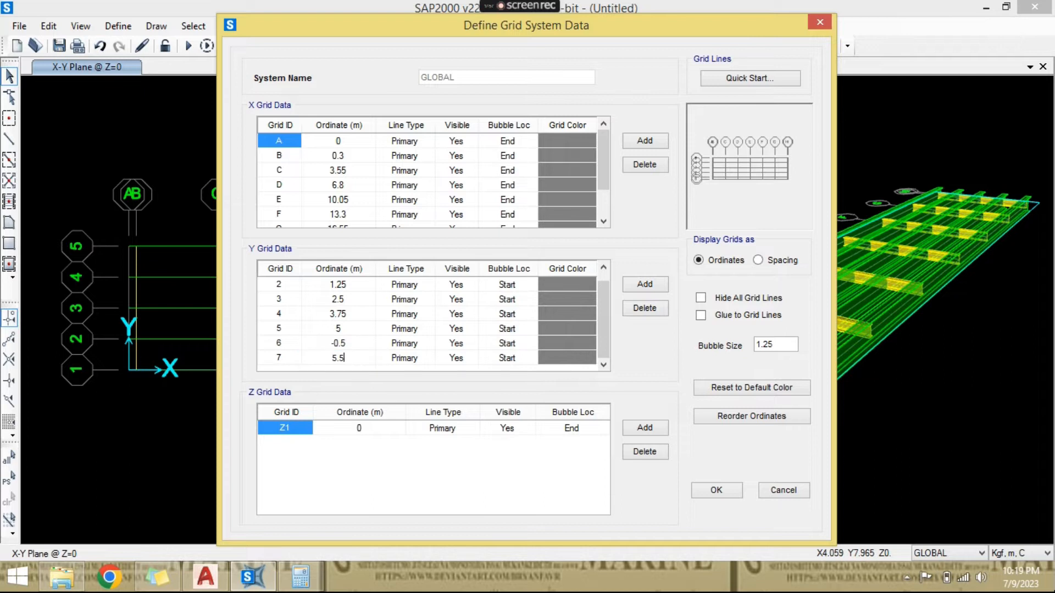
left_click(715, 489)
left_click(566, 374)
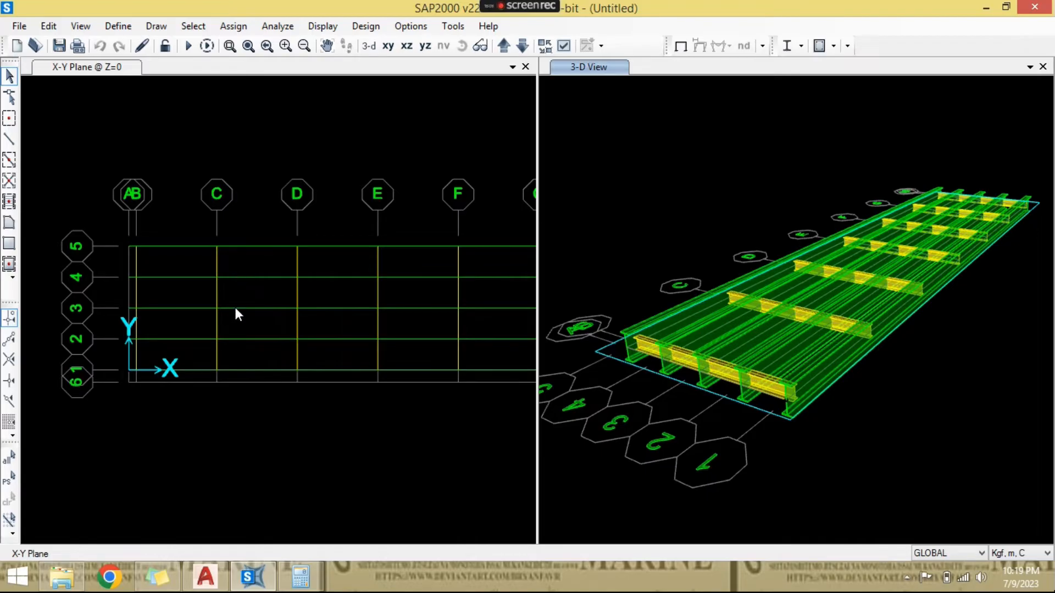
- Edit the GLOBAL grid system again to add a Y grid line at 5.5 m beyond grid line 5, and apply it
scroll(252, 274, "up", 4)
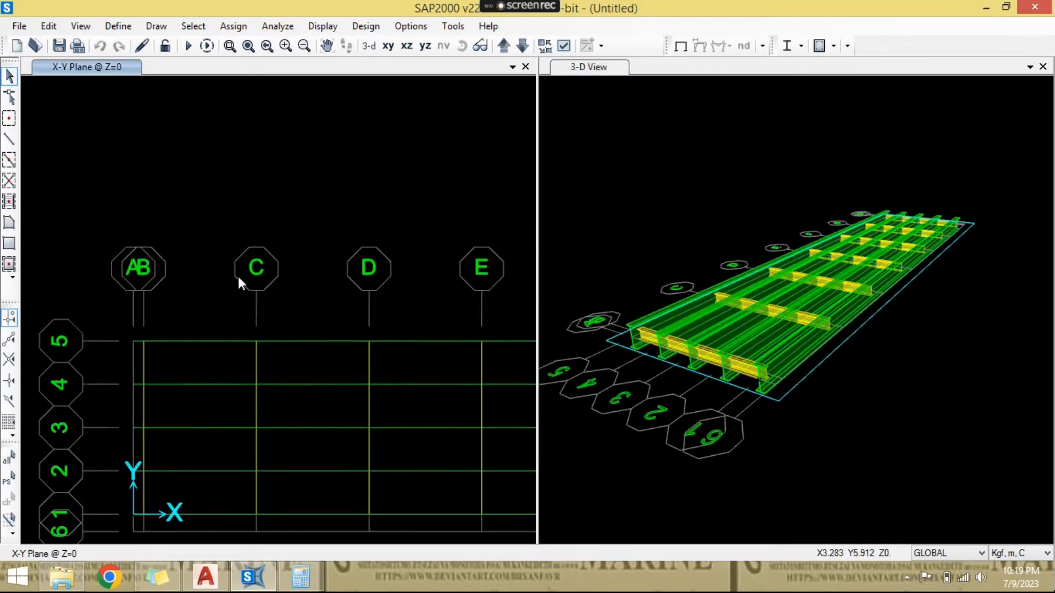
right_click(230, 237)
left_click(308, 243)
left_click(570, 296)
left_click(364, 304)
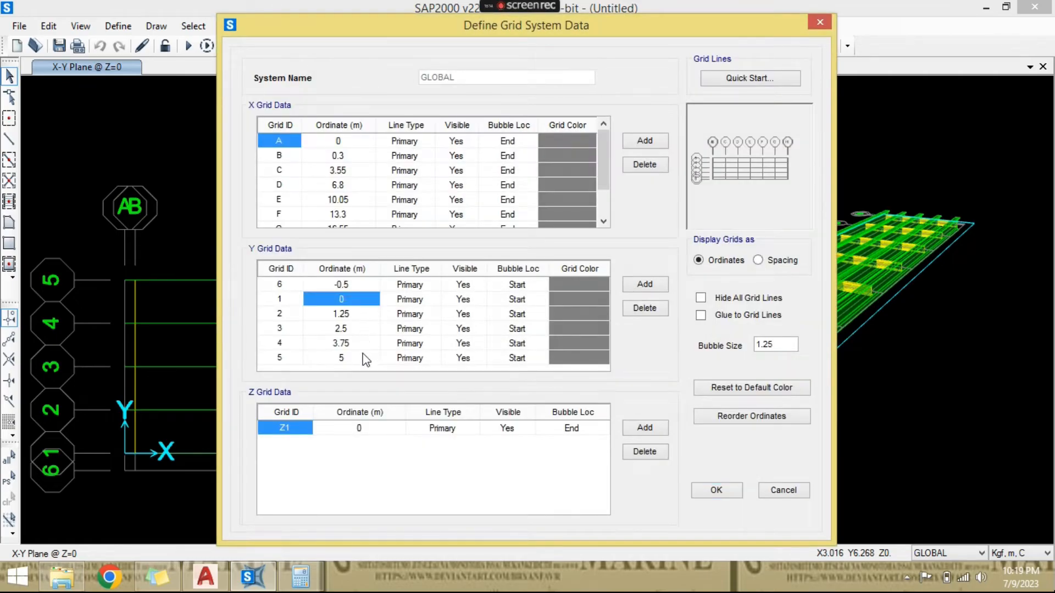
left_click(363, 358)
left_click(645, 284)
left_click(340, 359)
type("5.5")
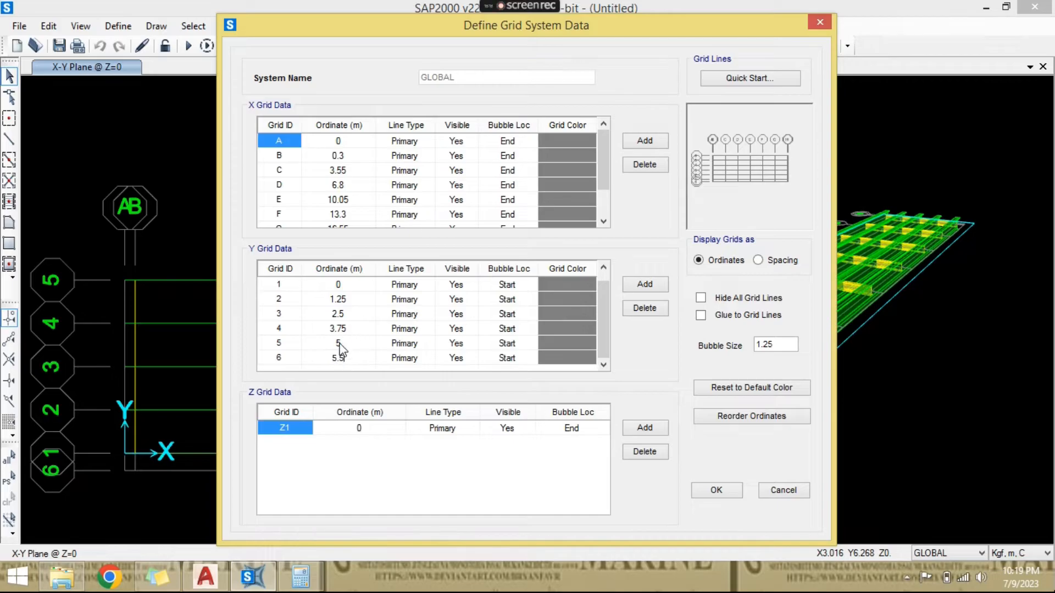
left_click(706, 490)
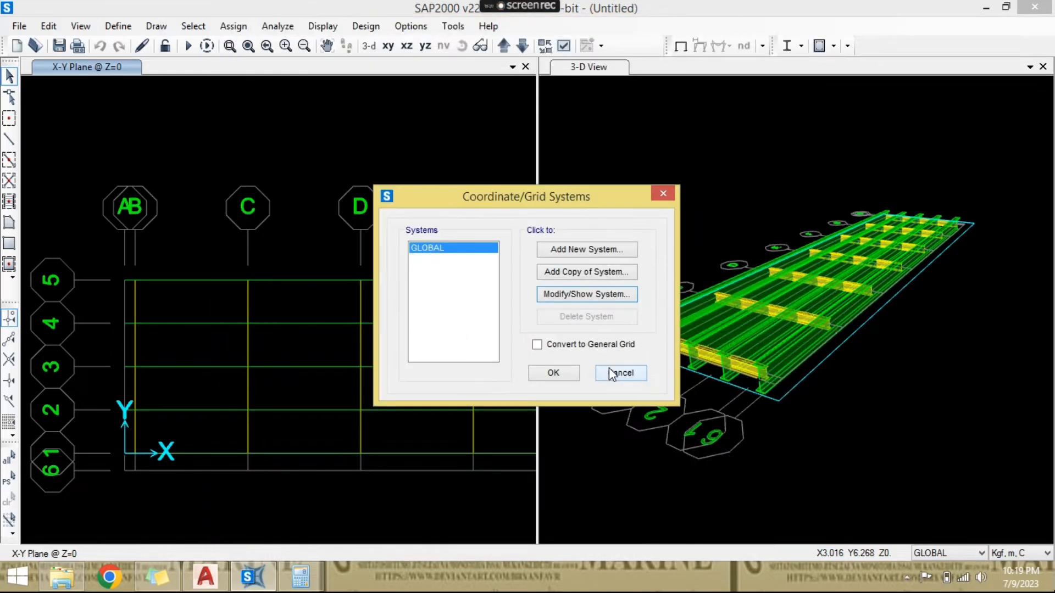
left_click(554, 373)
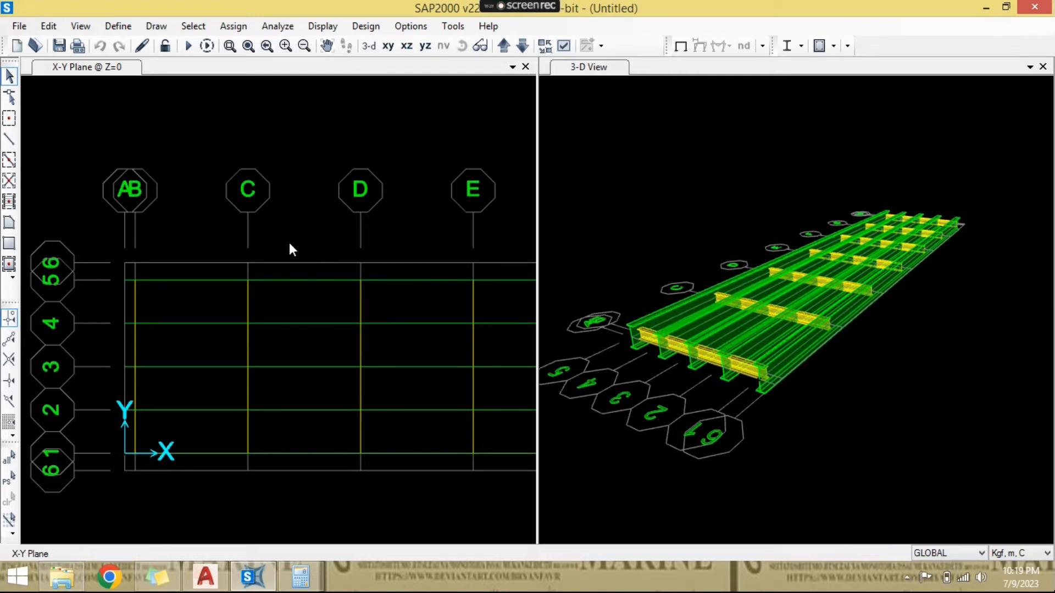
scroll(297, 245, "down", 4)
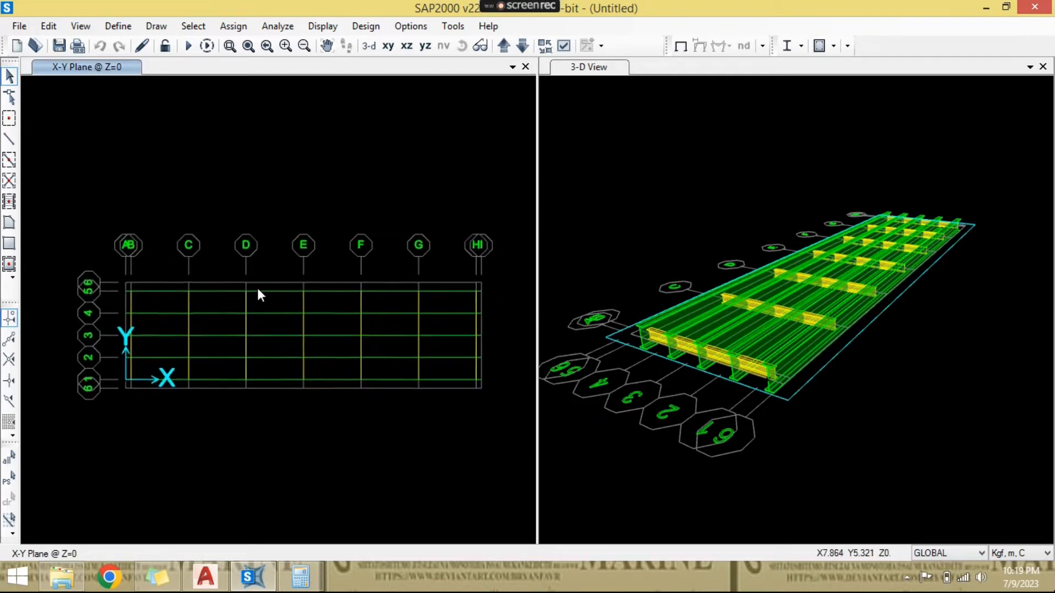
scroll(277, 286, "up", 3)
middle_click_drag(224, 278, 261, 242)
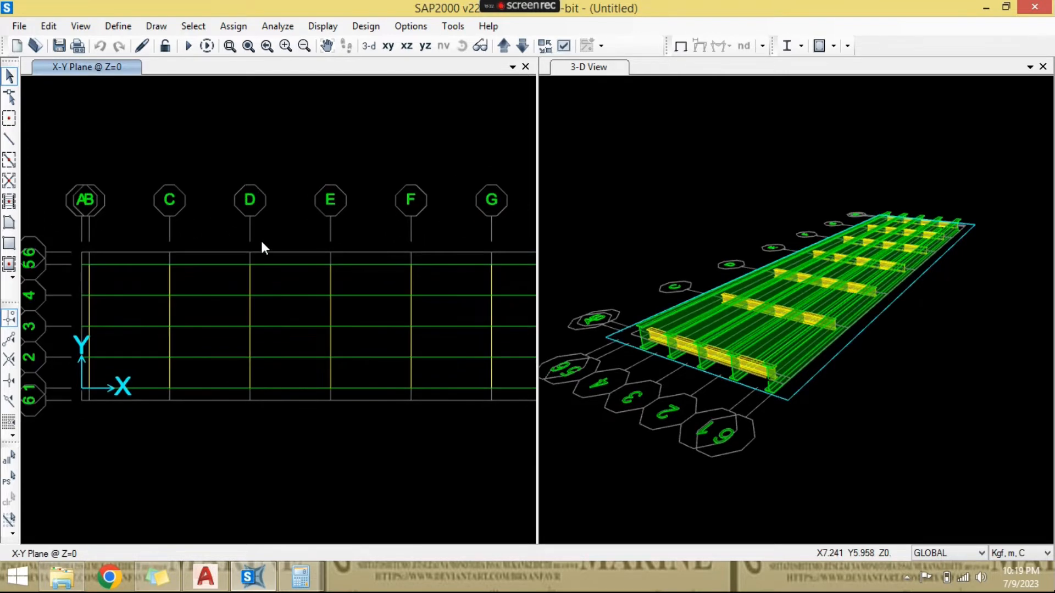
middle_click_drag(136, 232, 176, 199)
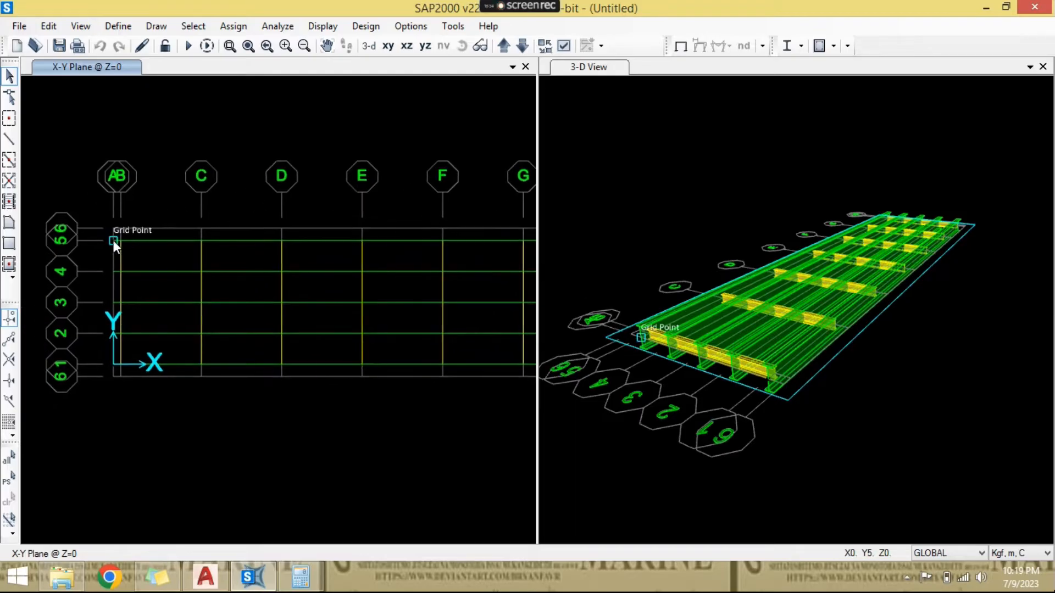
scroll(114, 240, "up", 1)
left_click(9, 244)
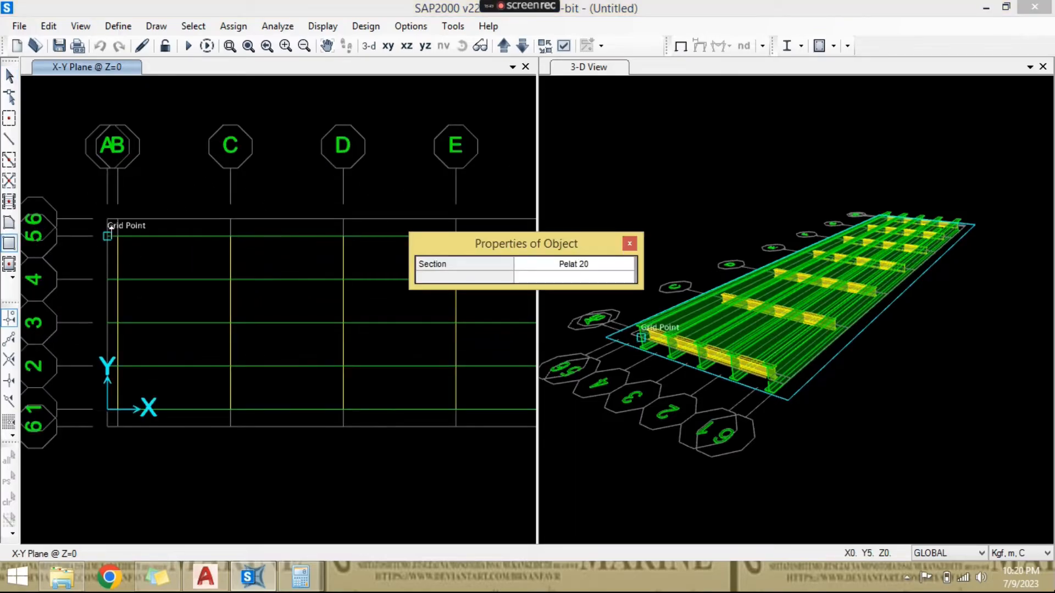
scroll(98, 199, "up", 4)
left_click(105, 251)
scroll(104, 251, "down", 6)
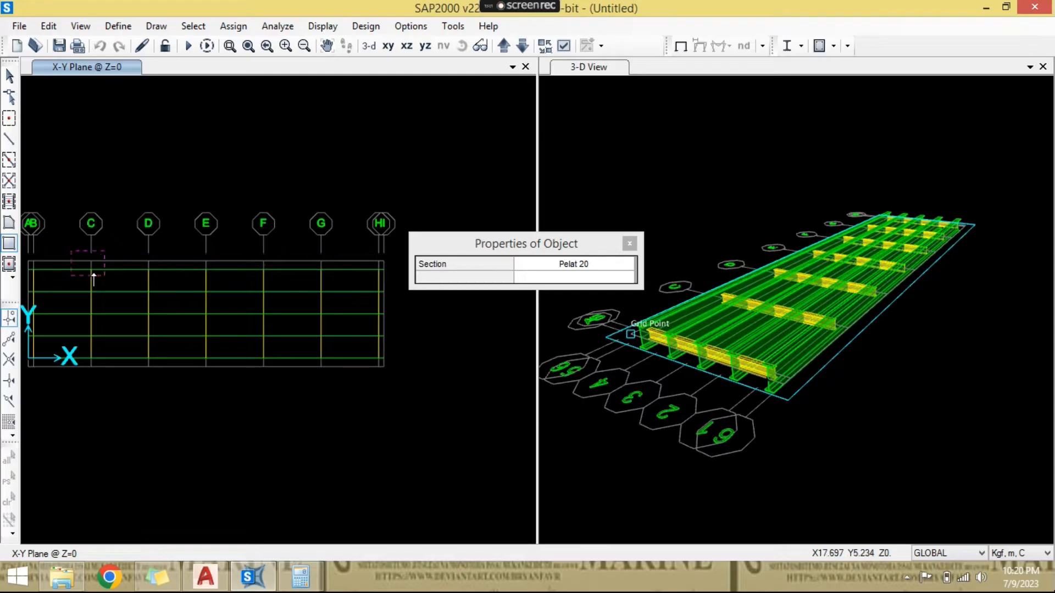
scroll(144, 275, "down", 3)
key("Escape")
scroll(67, 276, "up", 3)
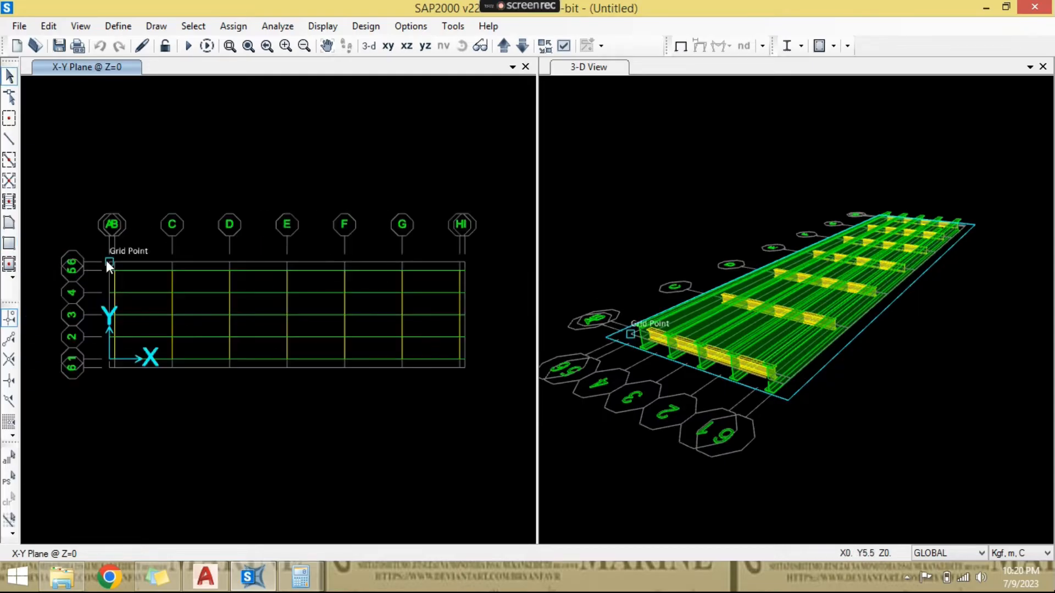
- Draw a rectangular Pelat 20 area along the full bridge length between the 5.5 m grid line and grid line 5
left_click(9, 243)
left_click(109, 263)
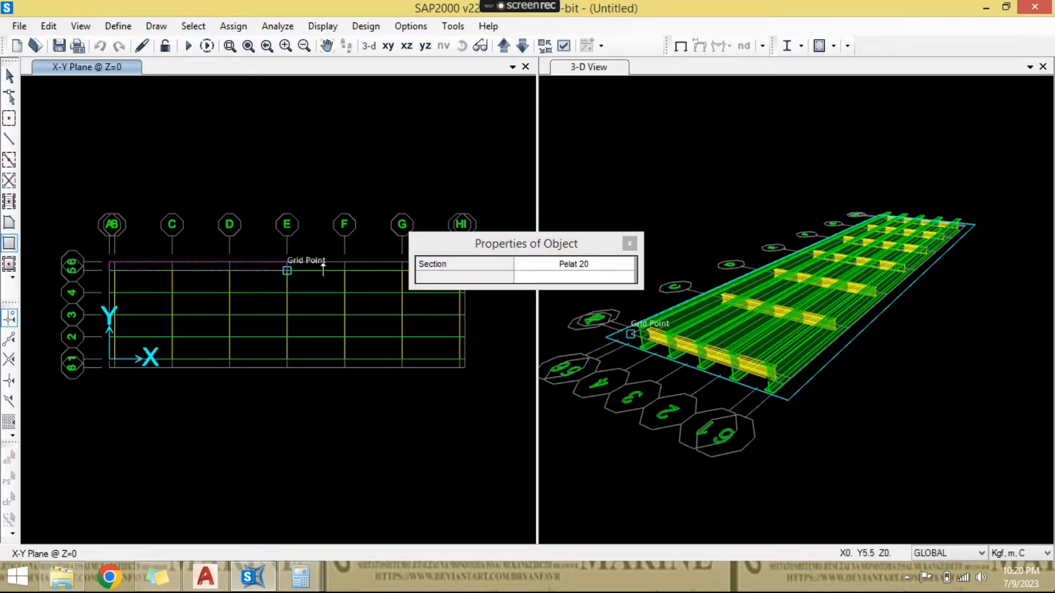
left_click_drag(511, 243, 568, 167)
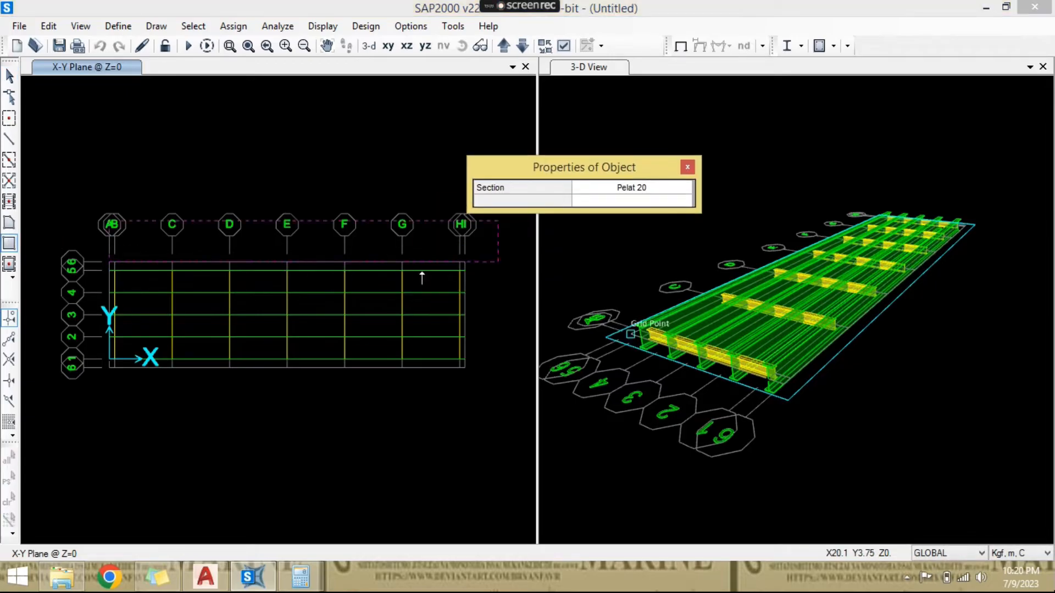
left_click(473, 274)
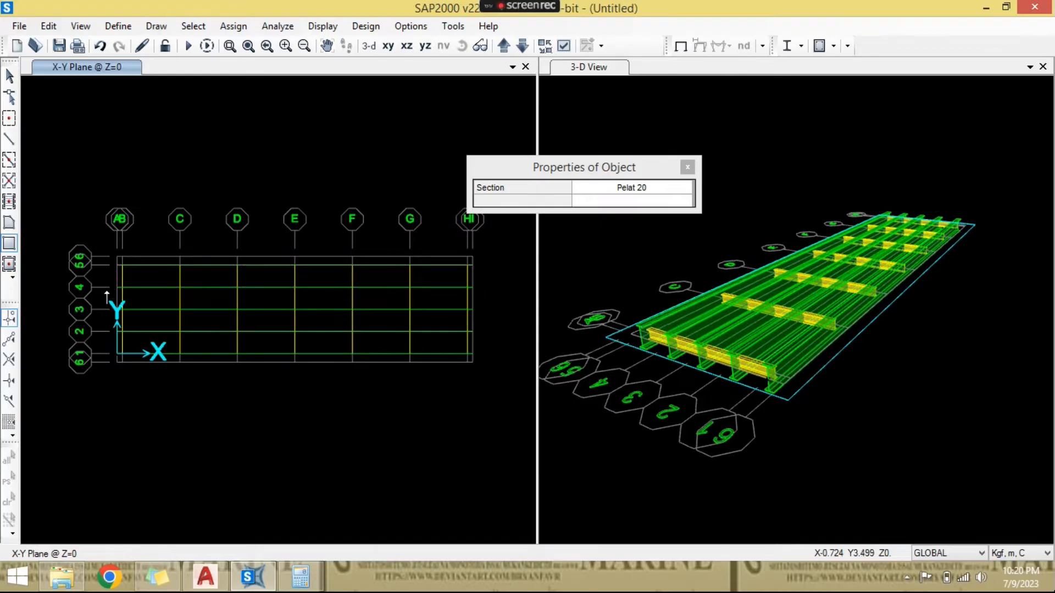
- Draw full-length rectangular Pelat 20 areas between grid lines 4-3, 3-2 and 2-1, and from grid line 1 to the -0.5 m line
left_click(117, 287)
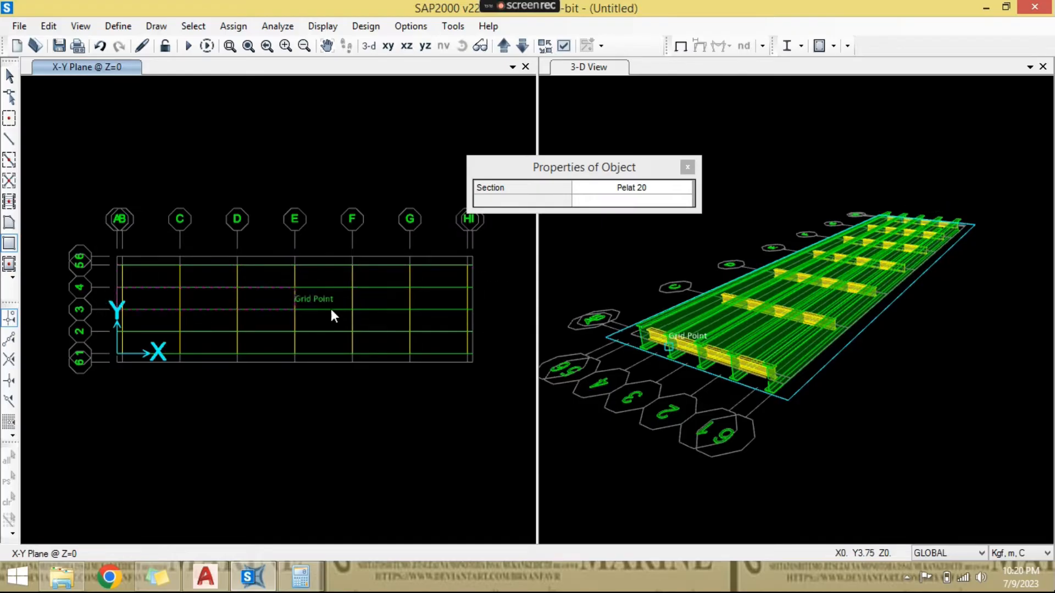
left_click(477, 311)
left_click(117, 310)
left_click(480, 332)
left_click(115, 333)
left_click(480, 352)
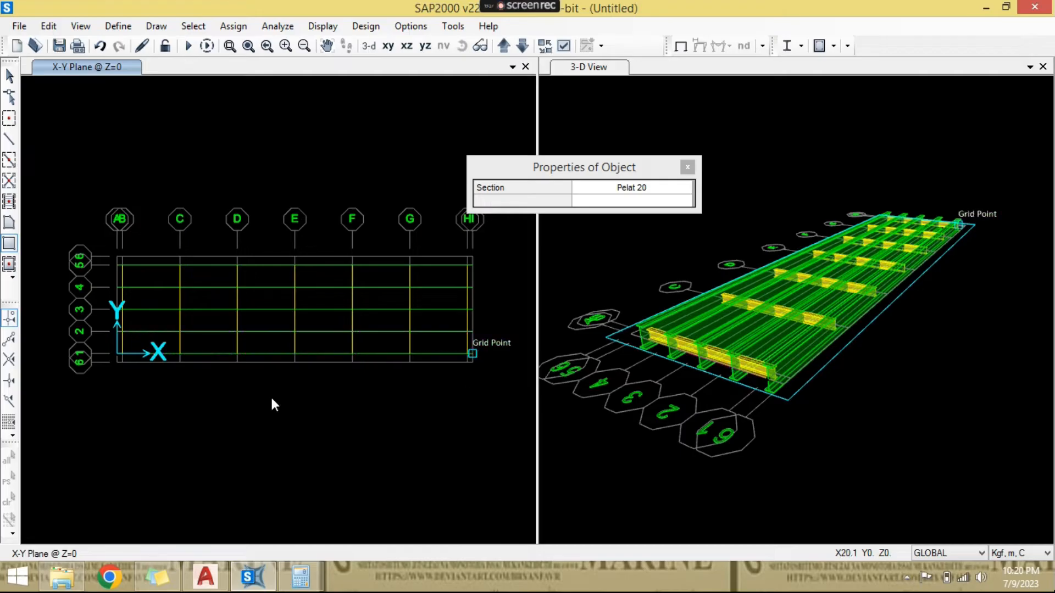
left_click(117, 355)
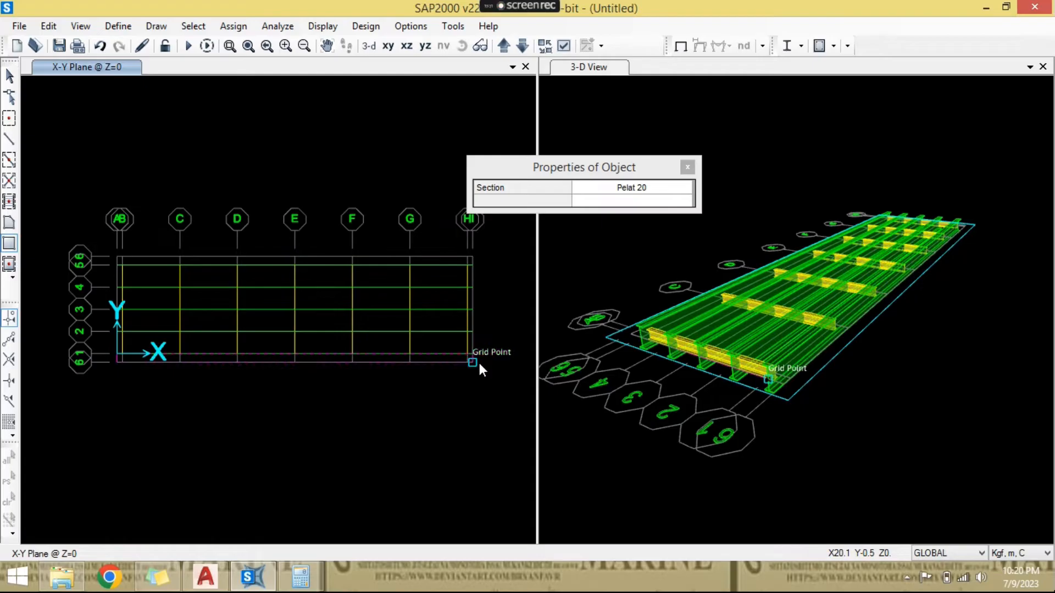
key("Escape")
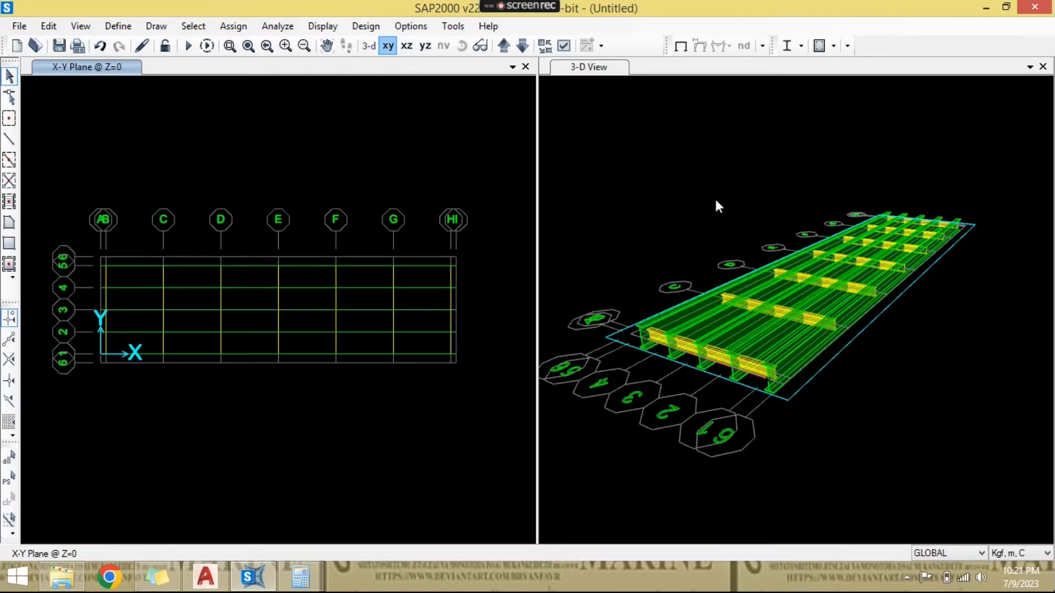
- Display the model with extruded sections and filled objects in both the X-Y plan and the 3-D view
left_click(563, 46)
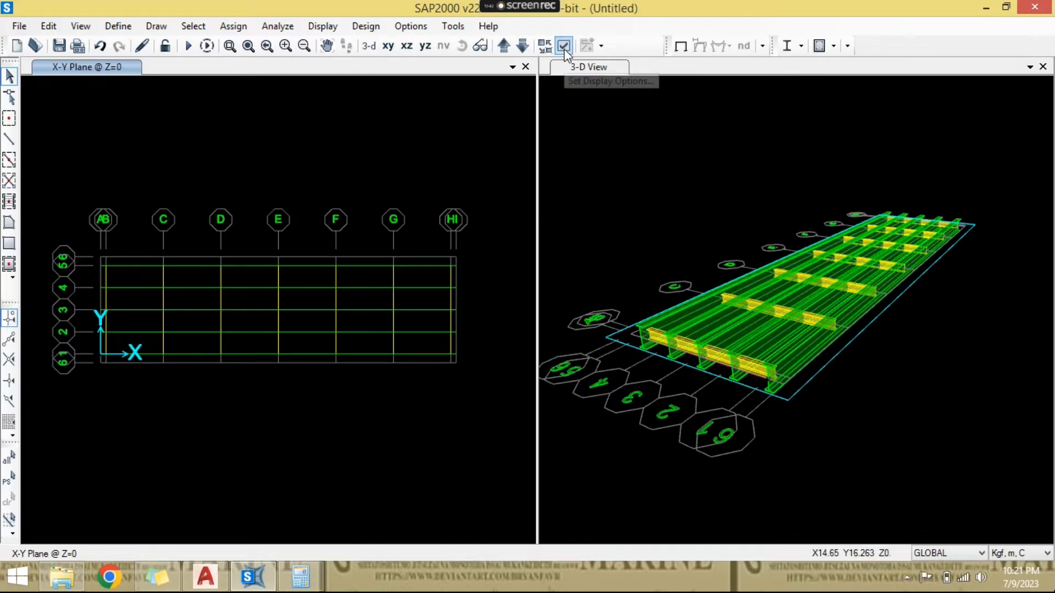
left_click(499, 83)
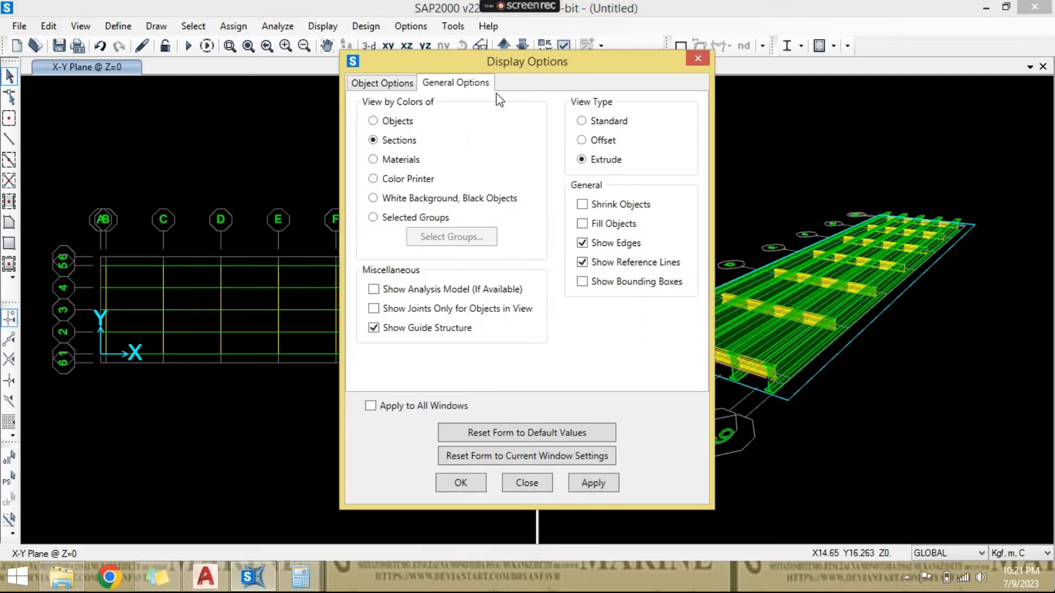
left_click(467, 483)
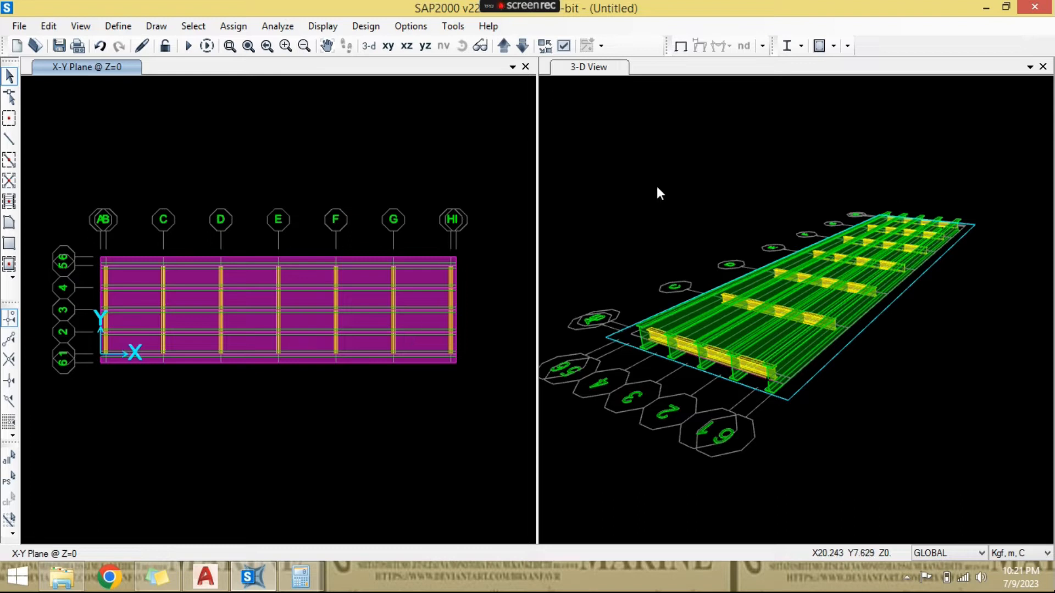
left_click(711, 172)
left_click(566, 46)
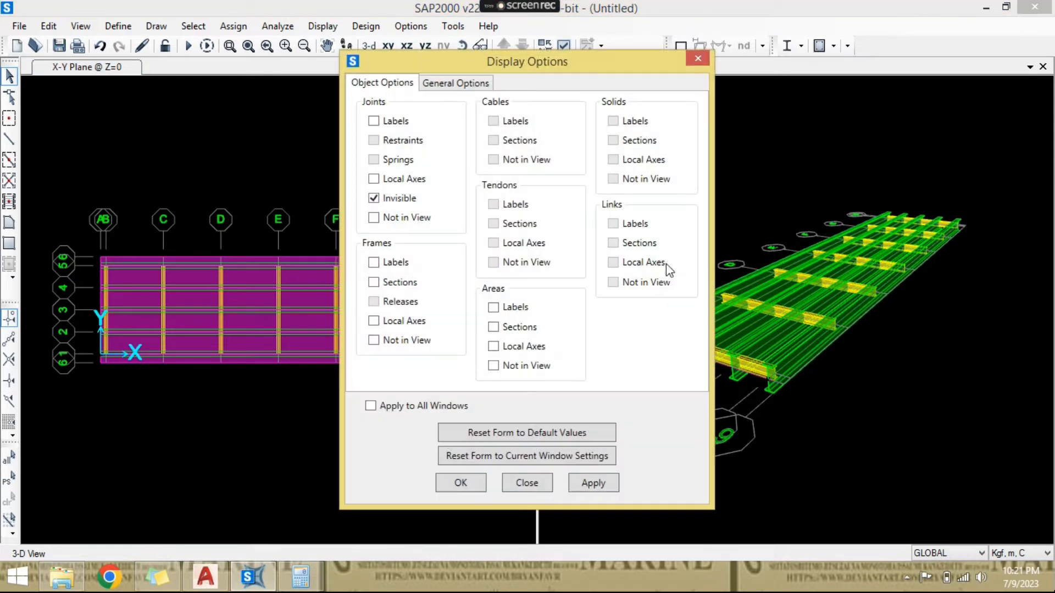
left_click(470, 87)
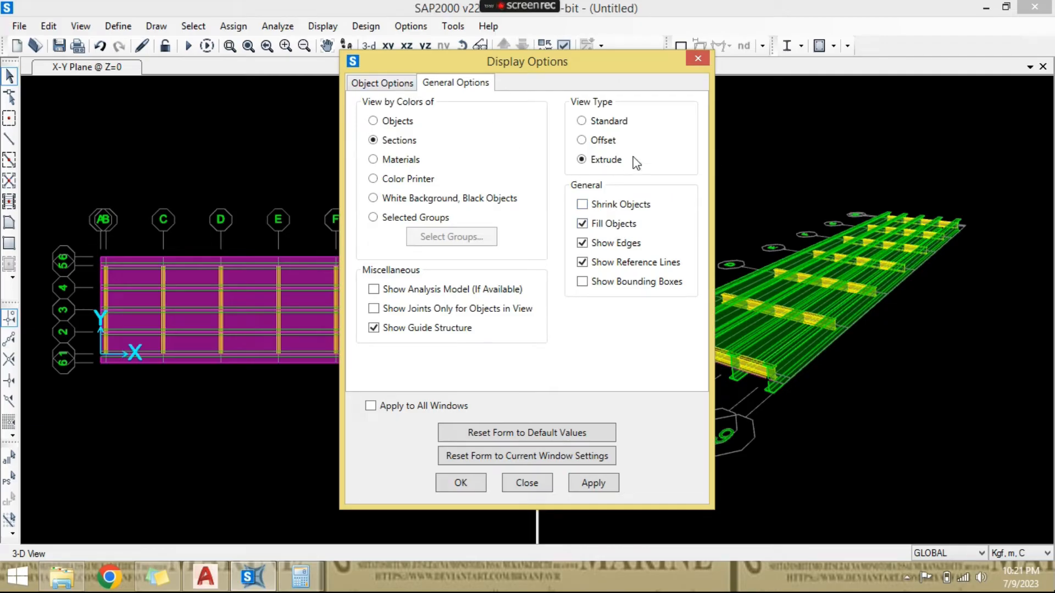
left_click(460, 483)
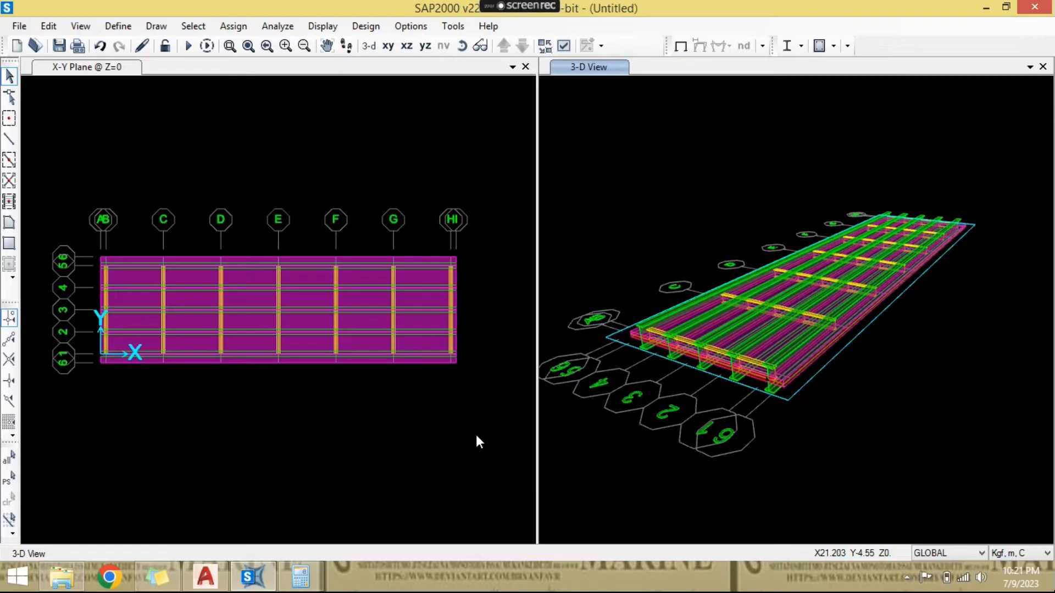
left_click(358, 190)
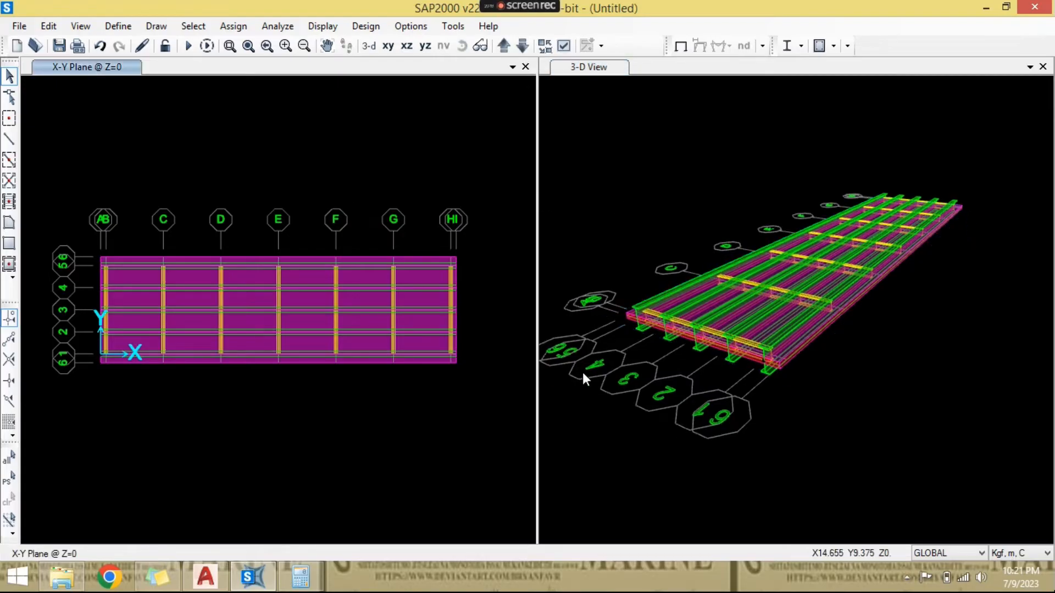
- Examine the deck slab's height relative to the girders and cross beams in 3-D, rotating the model around the bridge end
left_click(628, 364)
scroll(659, 346, "up", 4)
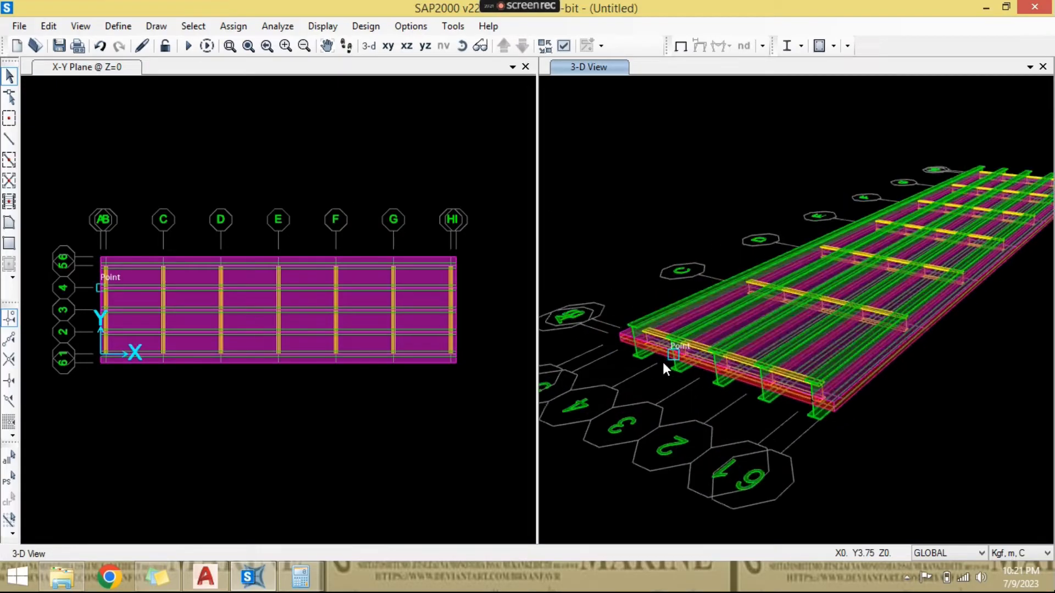
left_click(468, 47)
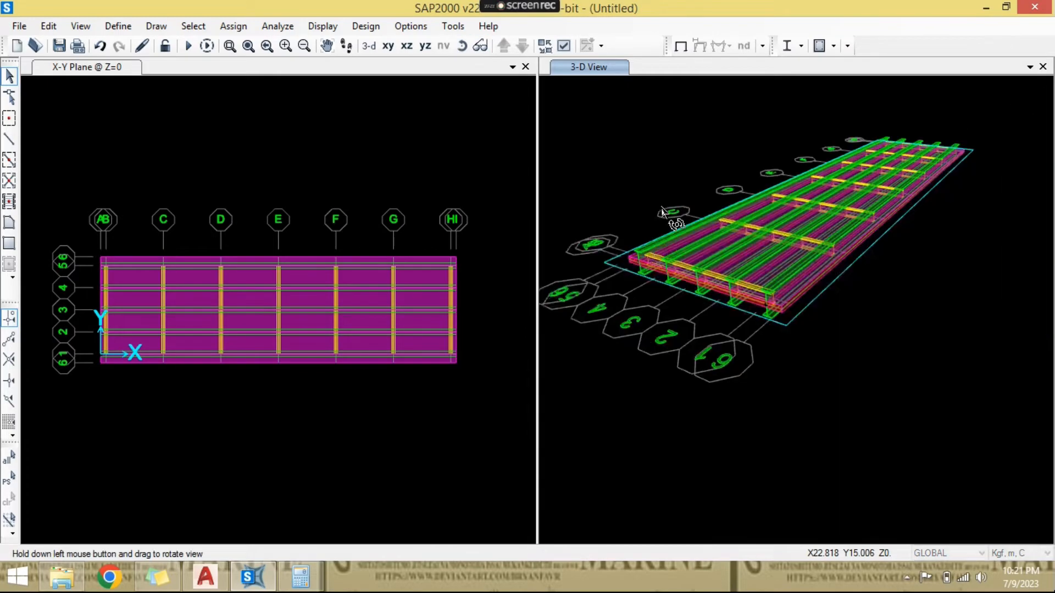
left_click_drag(681, 352, 803, 291)
scroll(591, 371, "up", 3)
scroll(598, 360, "down", 2)
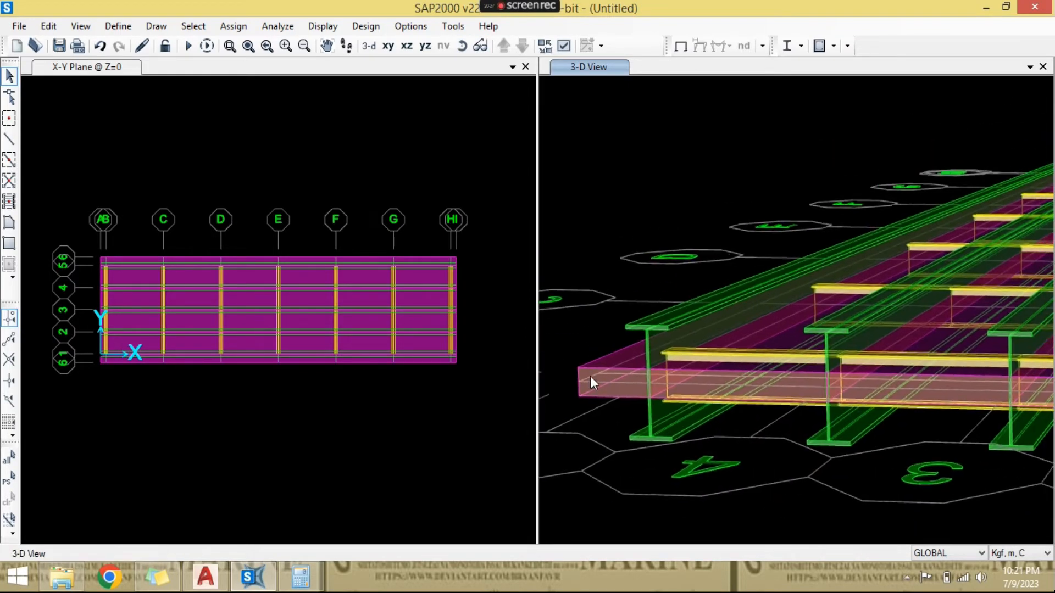
left_click_drag(579, 421, 580, 421)
scroll(585, 412, "down", 2)
key("Escape")
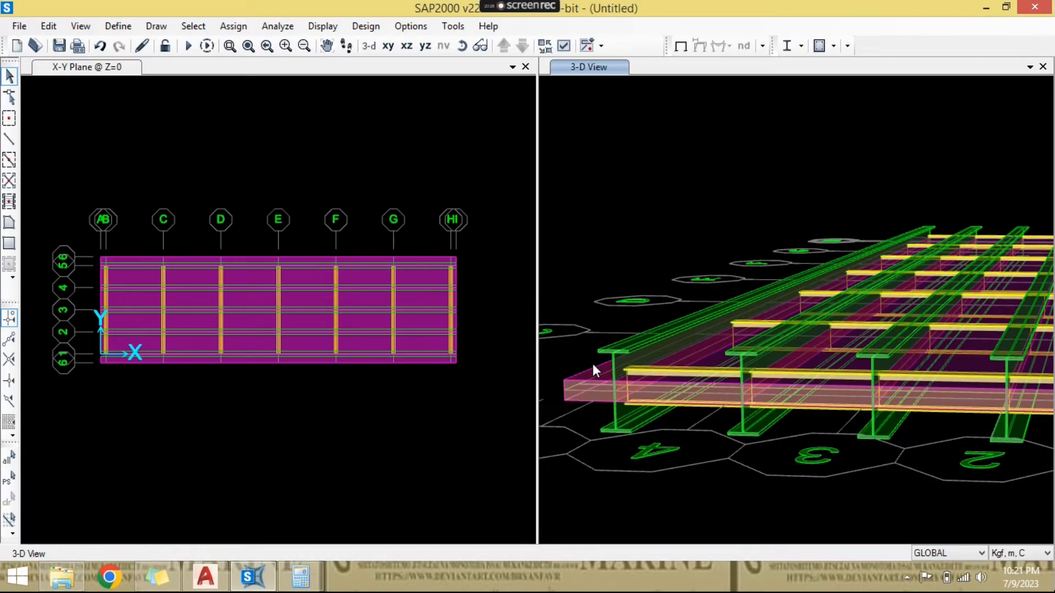
scroll(597, 359, "up", 3)
scroll(599, 357, "up", 2)
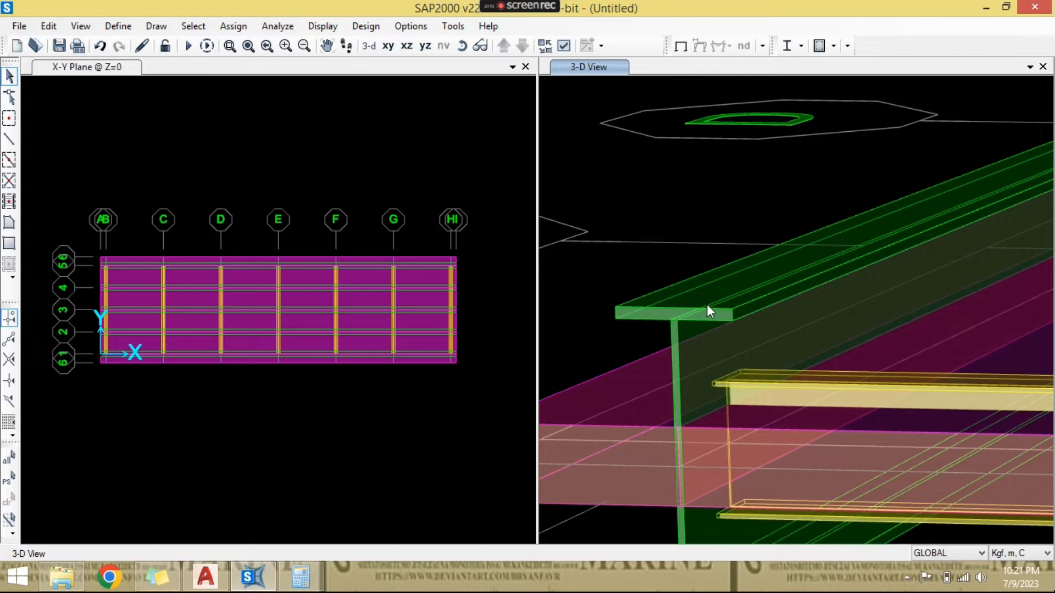
scroll(706, 305, "down", 5)
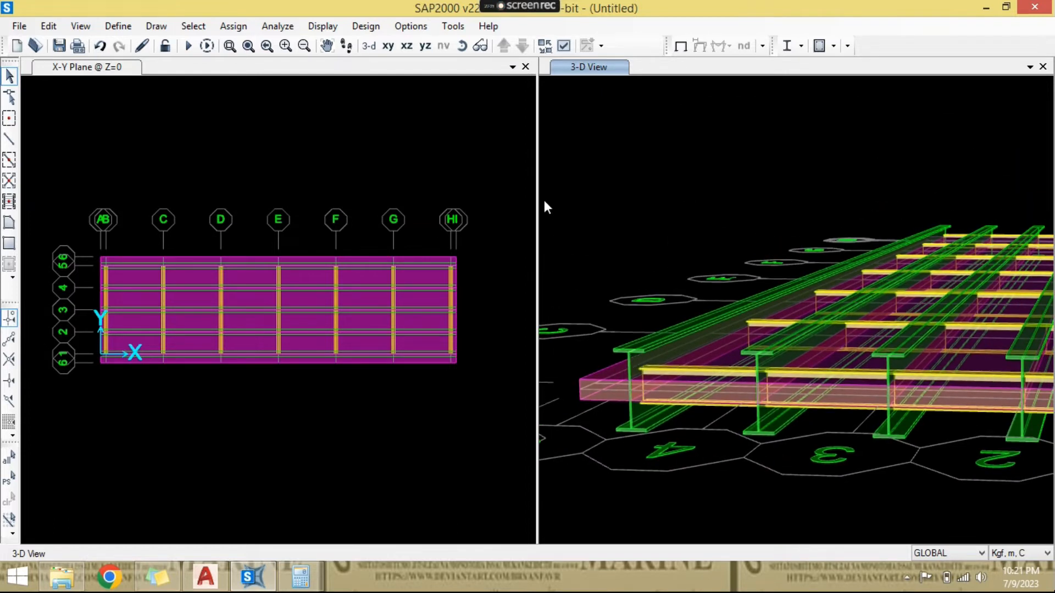
scroll(617, 263, "down", 3)
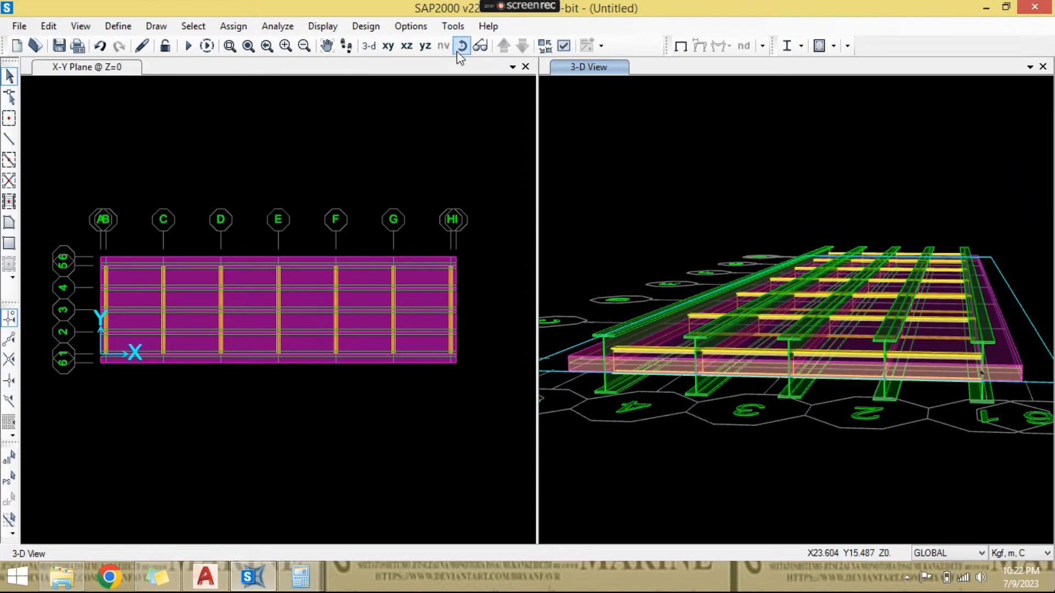
left_click(462, 45)
left_click_drag(741, 240, 710, 285)
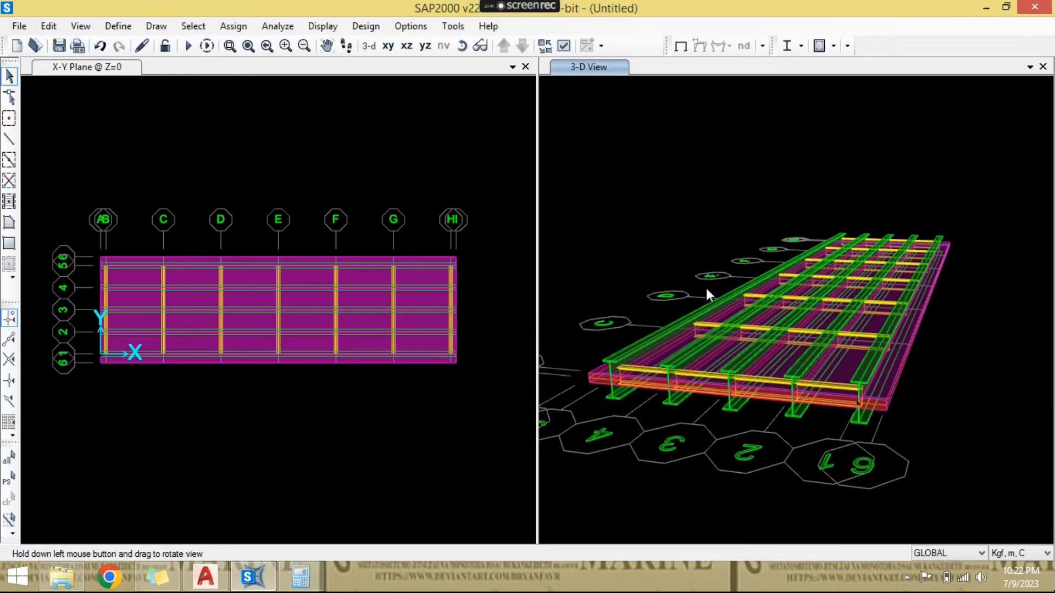
- Check the slab layout over the whole plan and its position against the girder top flanges near grid line 5
left_click(330, 202)
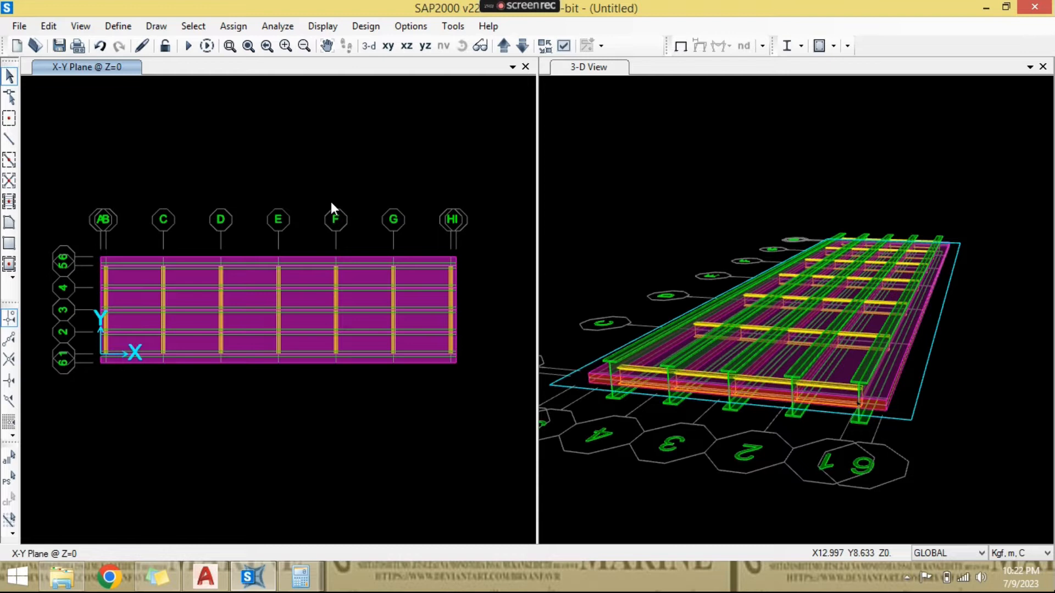
scroll(322, 341, "up", 1)
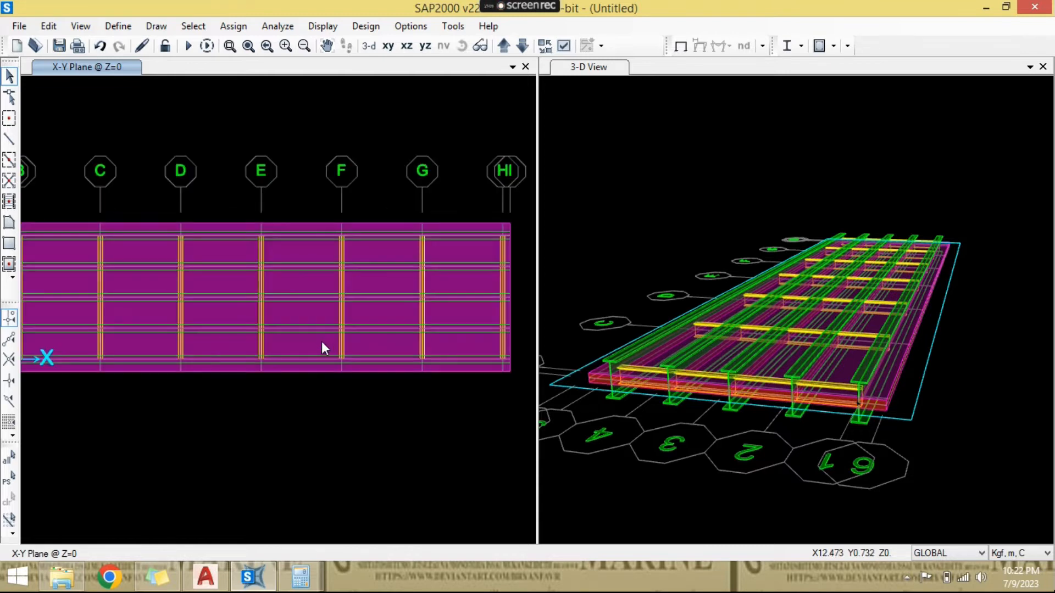
scroll(410, 407, "down", 1)
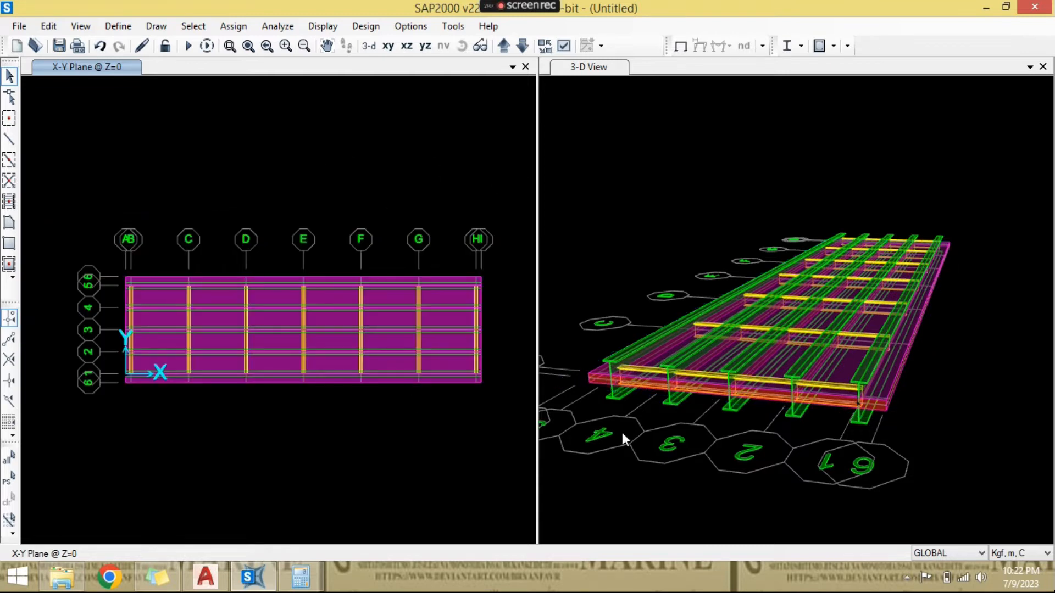
scroll(622, 433, "up", 2)
scroll(622, 371, "up", 1)
scroll(621, 372, "up", 1)
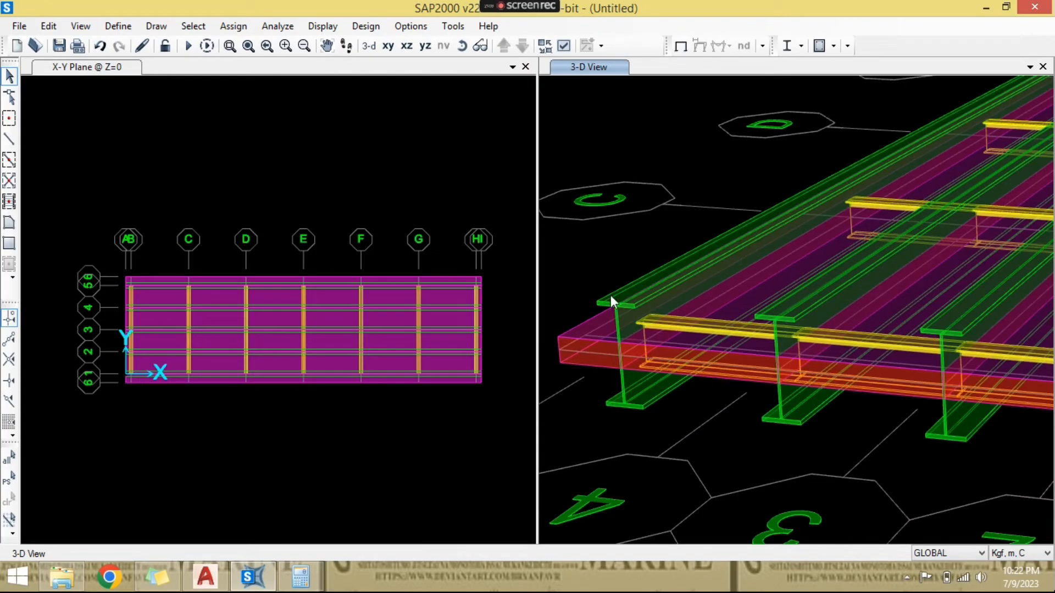
scroll(618, 312, "down", 1)
scroll(656, 294, "down", 1)
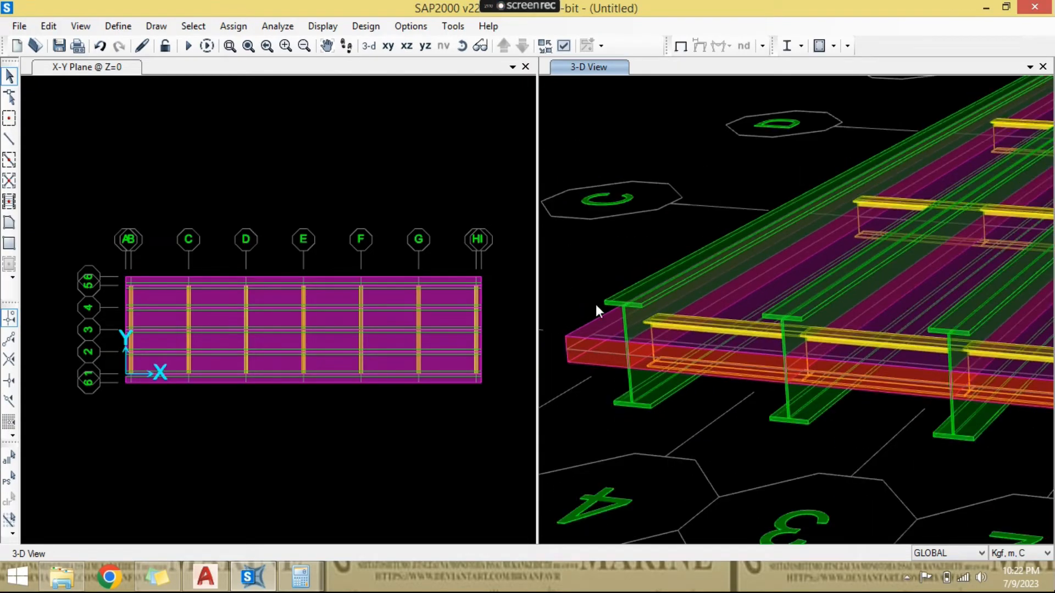
left_click(404, 225)
scroll(308, 364, "down", 1)
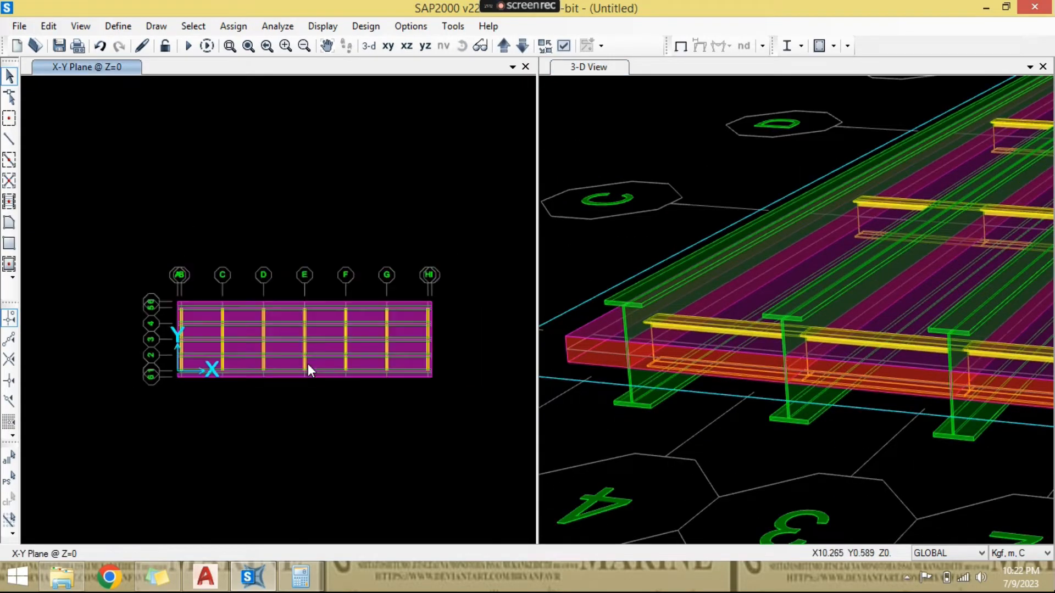
scroll(279, 376, "up", 1)
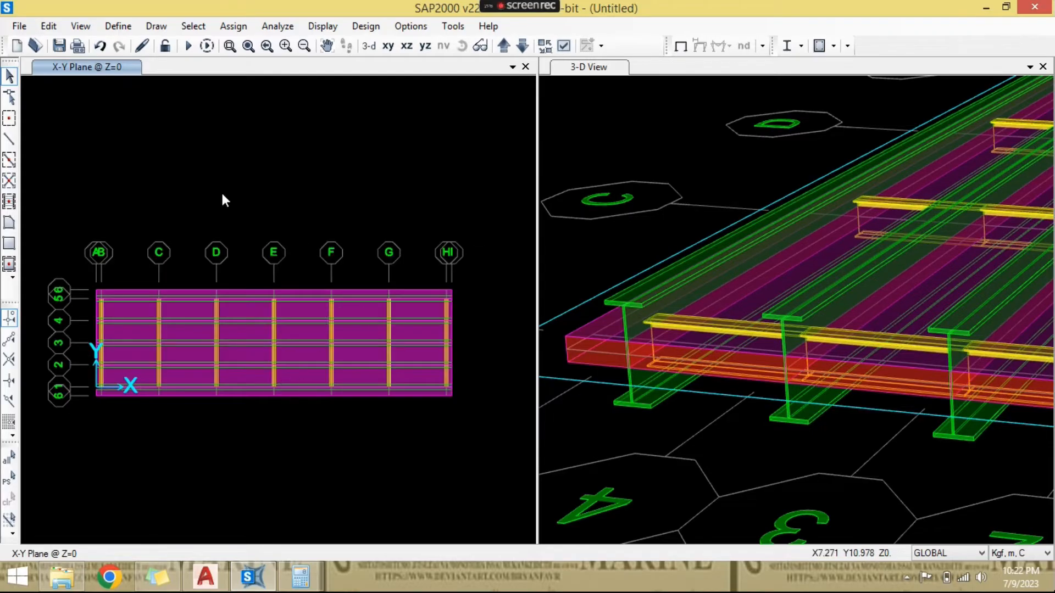
- Define a Linear link/support property named Connector with all six directions U1-U3 and R1-R3 fixed
left_click(118, 25)
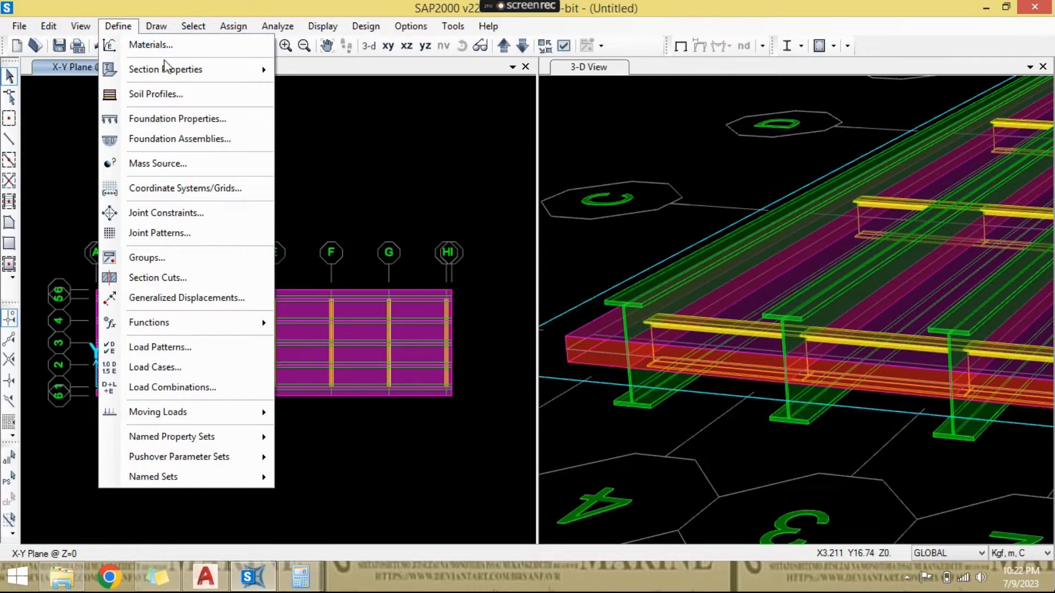
mouse_move(232, 81)
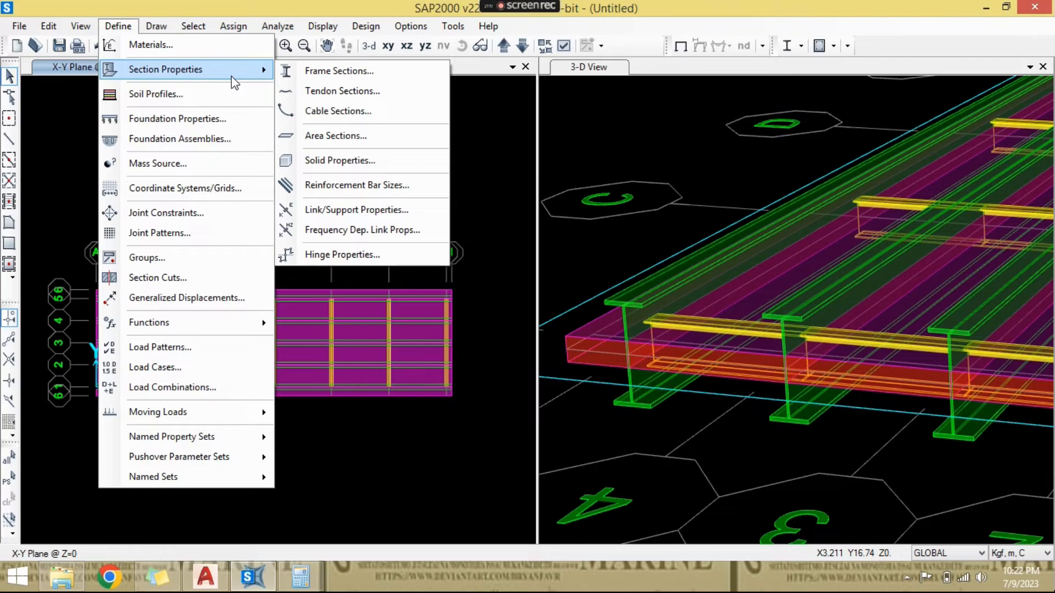
left_click(397, 213)
left_click(601, 250)
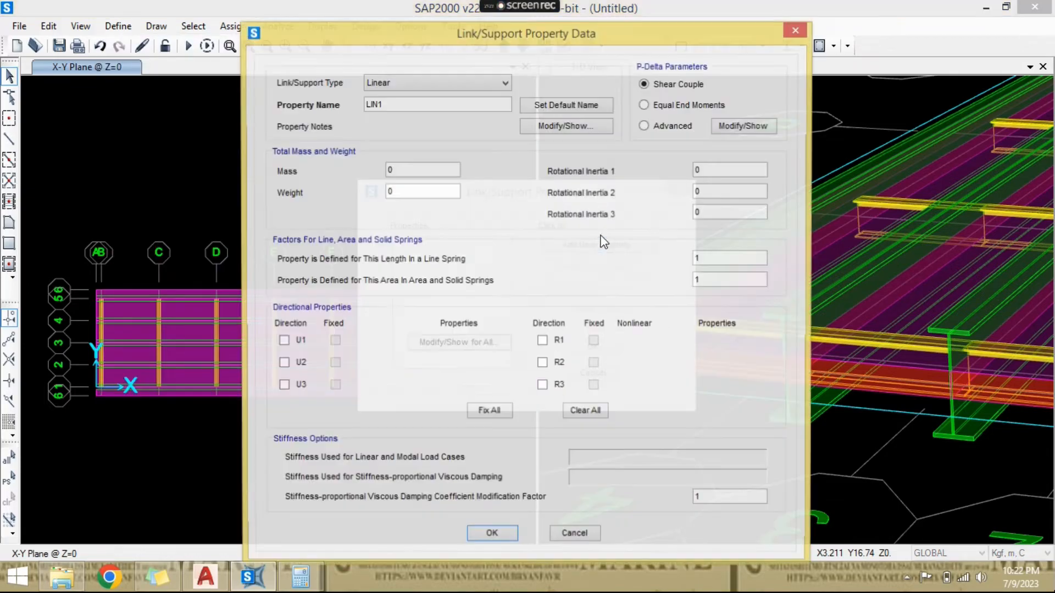
double_click(429, 108)
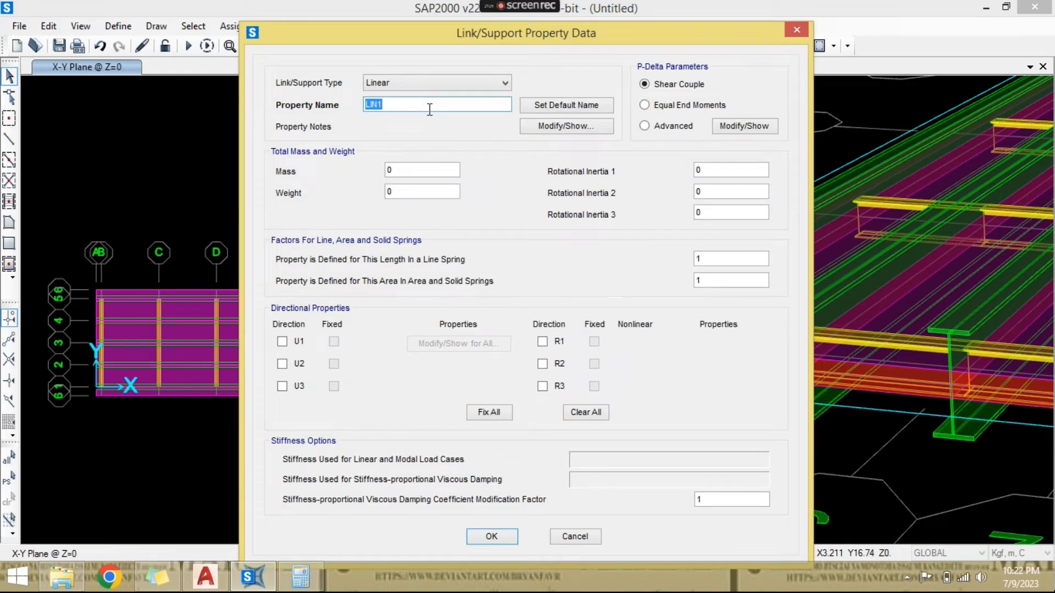
type("c0")
key("BackSpace")
key("BackSpace")
type("c")
key("BackSpace")
type("Connecto")
left_click(497, 412)
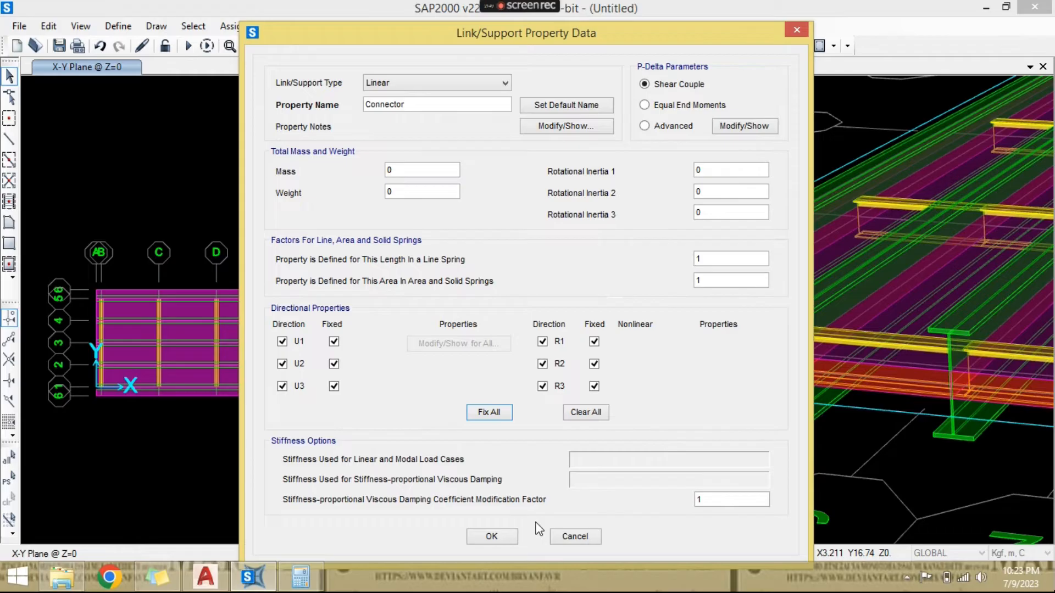
left_click(490, 537)
left_click(589, 348)
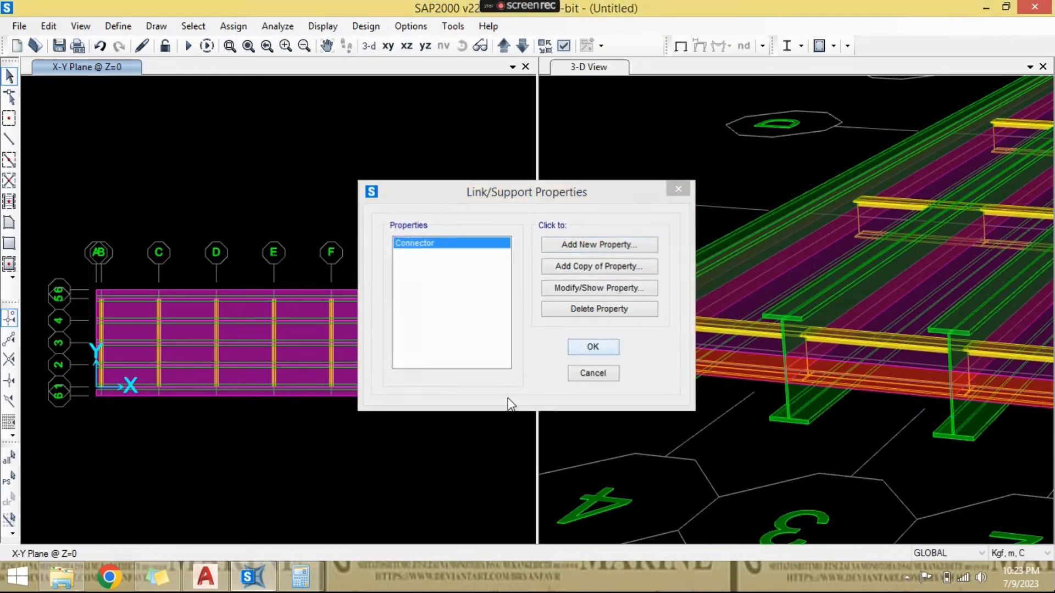
- Change the model units to Kgf, mm, C and inspect the gap between slab and girder top flange
left_click(714, 433)
scroll(684, 436, "down", 2)
scroll(686, 433, "up", 2)
scroll(822, 315, "down", 1)
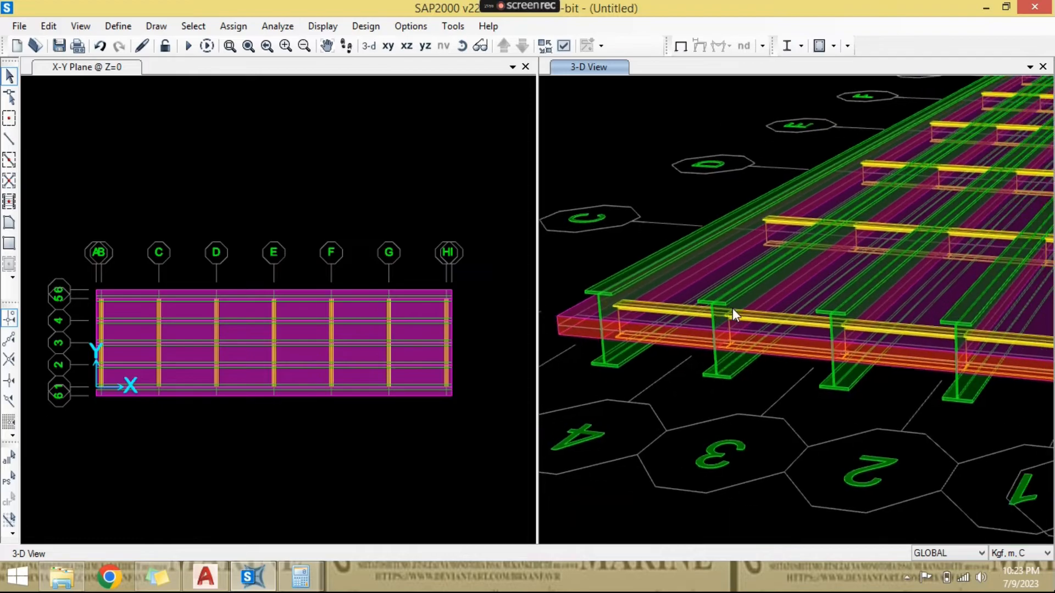
left_click(1039, 555)
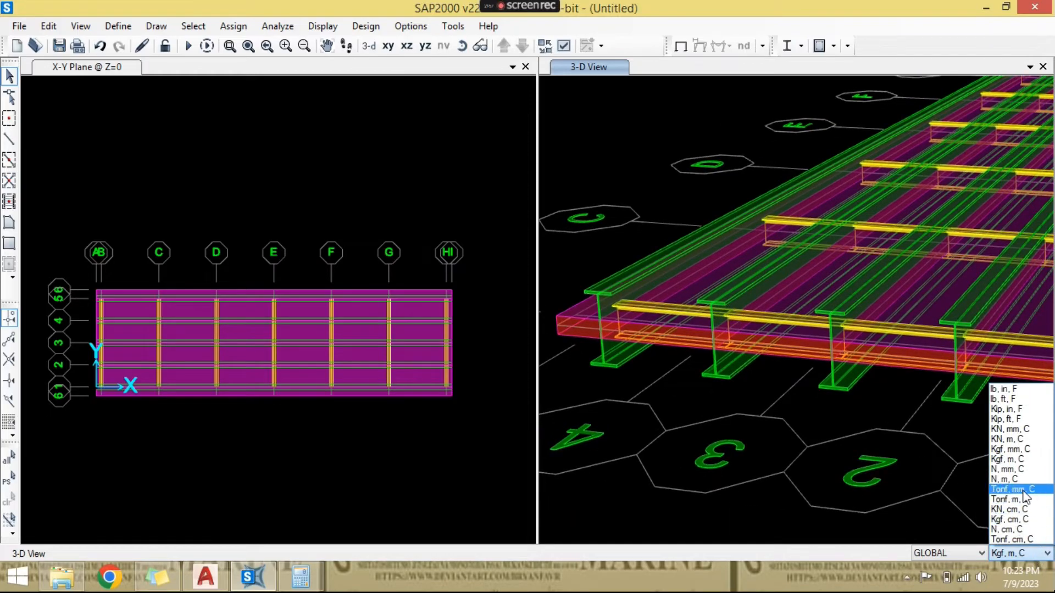
left_click(1019, 454)
scroll(638, 395, "down", 1)
scroll(641, 384, "up", 2)
scroll(619, 380, "up", 2)
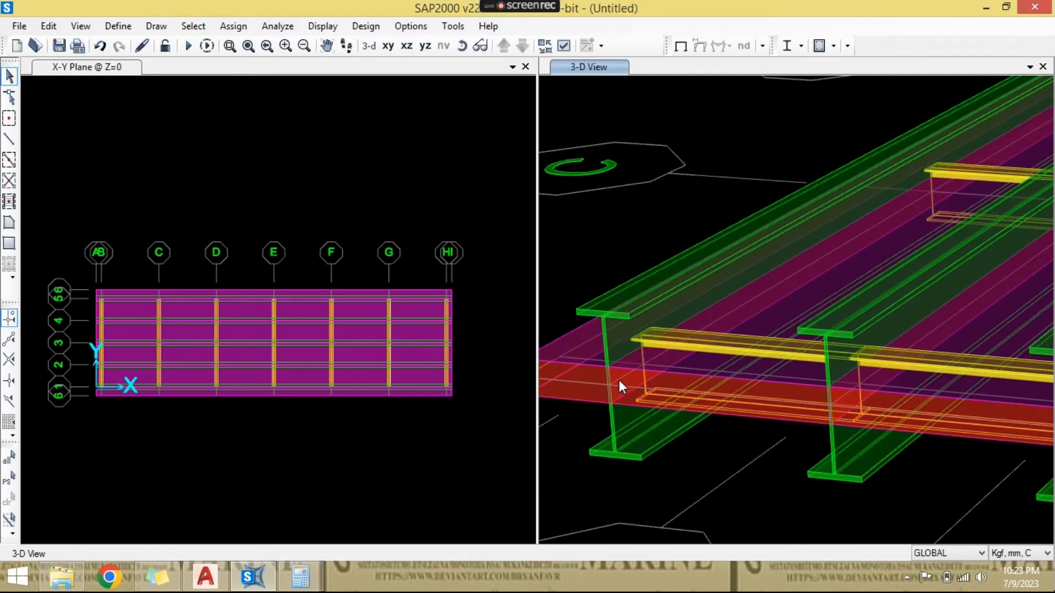
- Examine the slab edge against the outer girder's web and top flange at the bridge end from a lower angle
scroll(619, 381, "down", 1)
scroll(634, 381, "up", 2)
scroll(702, 380, "down", 1)
scroll(626, 381, "up", 1)
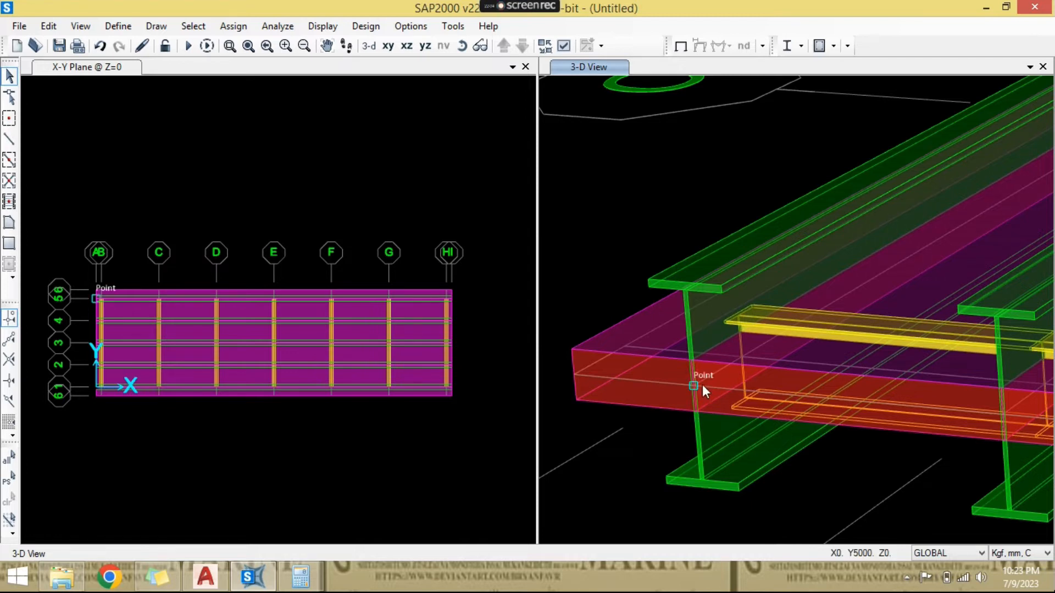
middle_click_drag(694, 382, 663, 371)
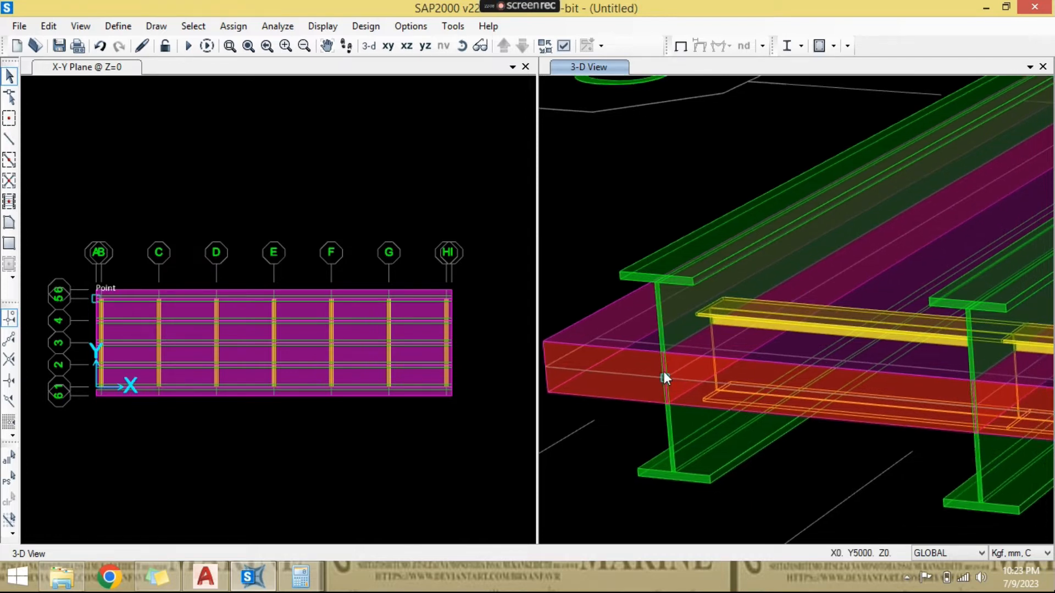
left_click(462, 45)
left_click_drag(657, 215, 672, 239)
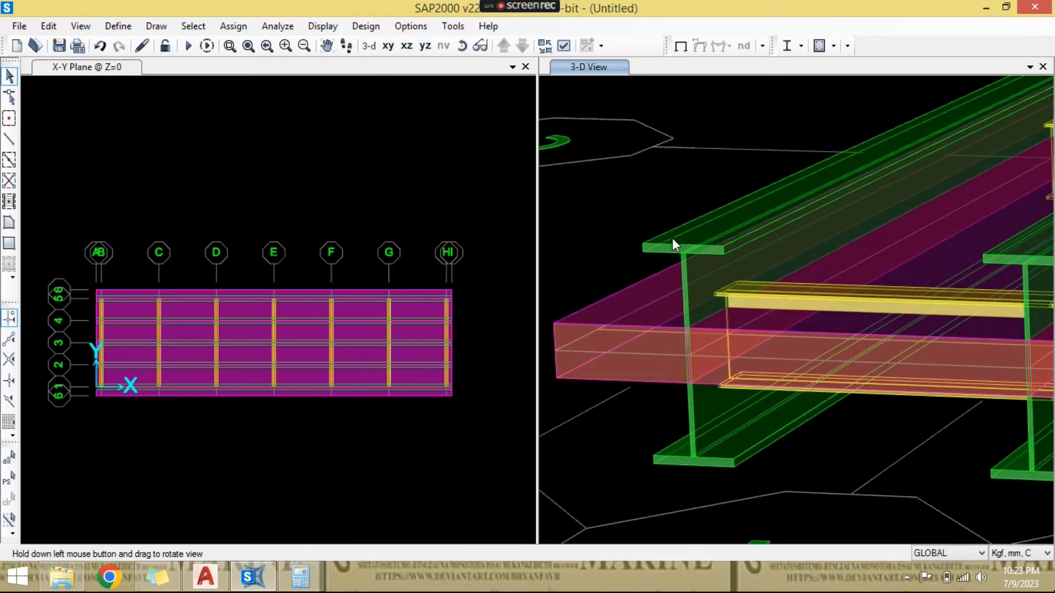
- Select all six deck slab areas in the X-Y plan at Z=0, including both edge strips
left_click(349, 247)
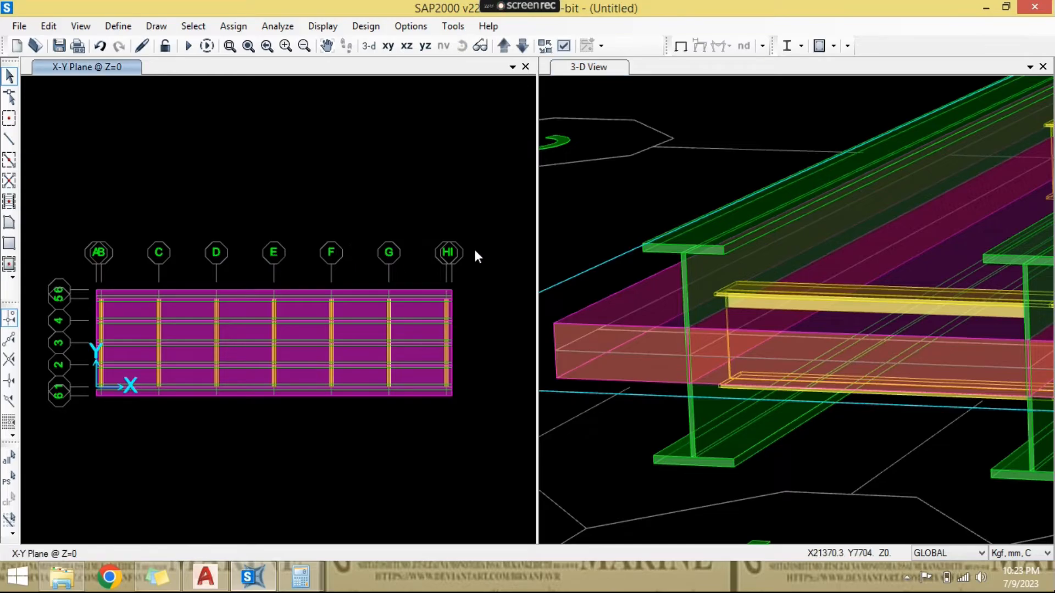
left_click(572, 212)
scroll(101, 297, "up", 4)
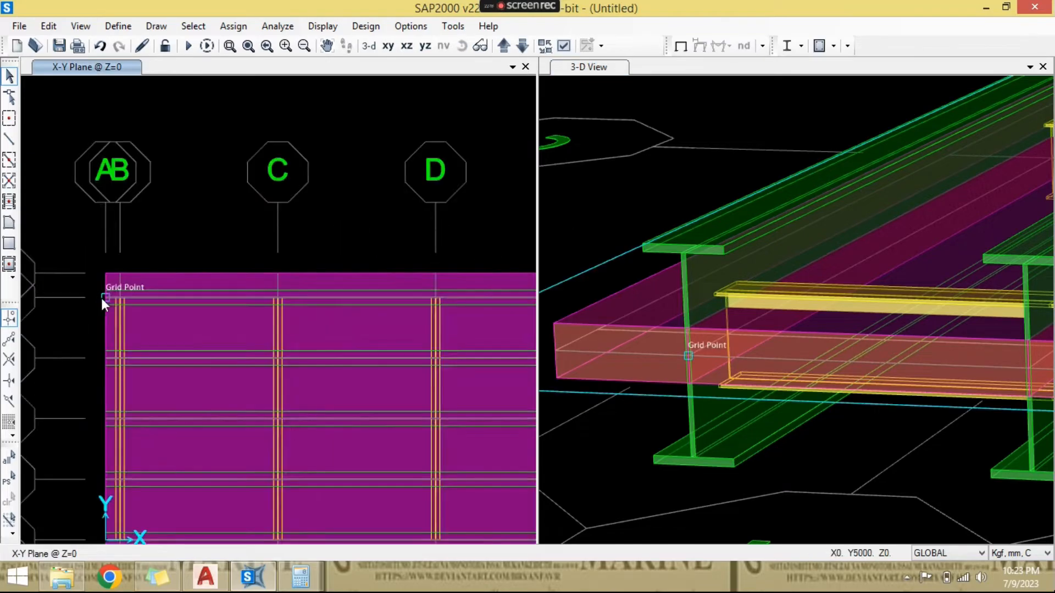
left_click(161, 268)
left_click(252, 379)
scroll(253, 379, "down", 2)
middle_click_drag(254, 378, 234, 240)
left_click(259, 334)
middle_click_drag(281, 414, 258, 230)
left_click(283, 420)
left_click(351, 511)
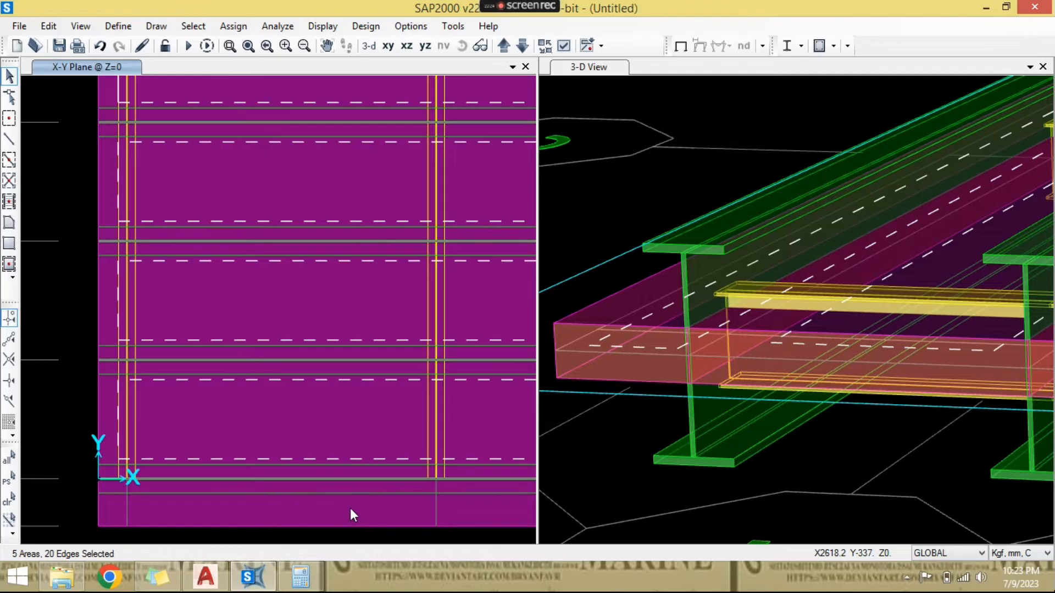
left_click(350, 508)
scroll(348, 377, "down", 3)
middle_click_drag(398, 334, 289, 357)
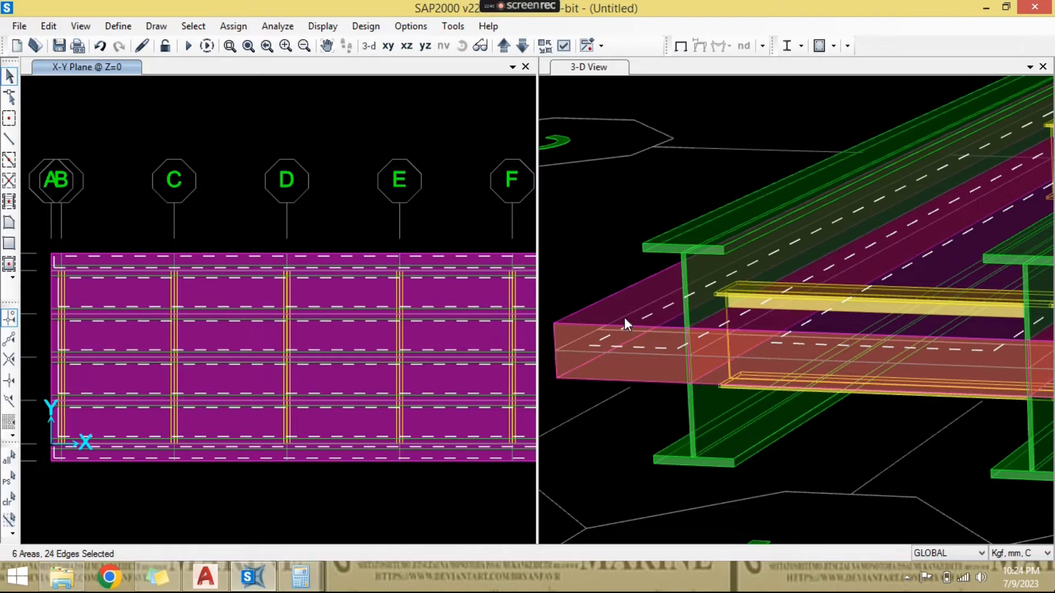
- Switch to Calculator and add 400 and 100 to work out the slab's vertical offset
left_click(301, 577)
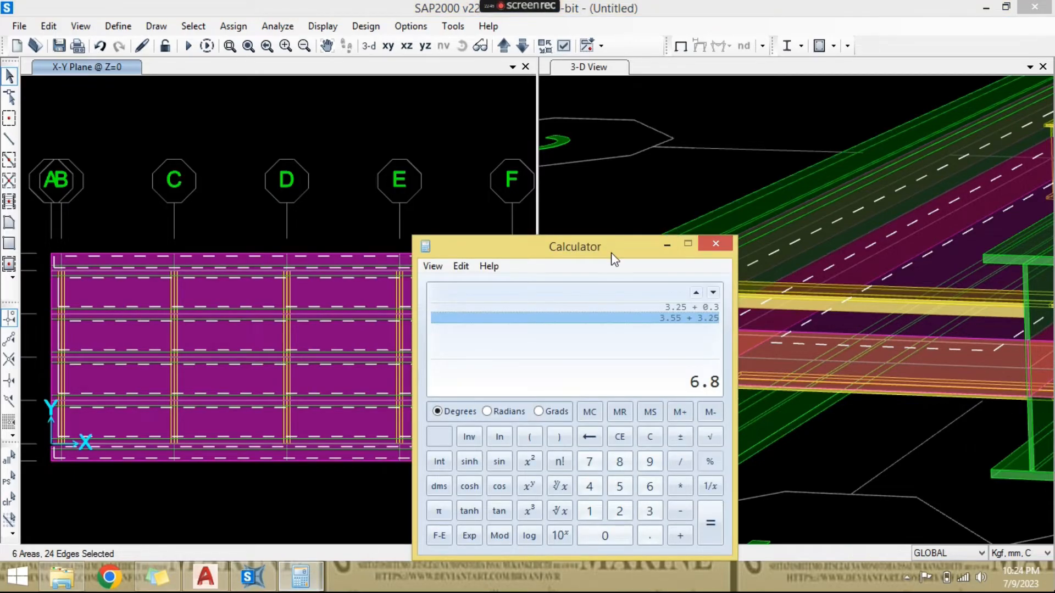
left_click_drag(597, 256, 523, 260)
key("Escape")
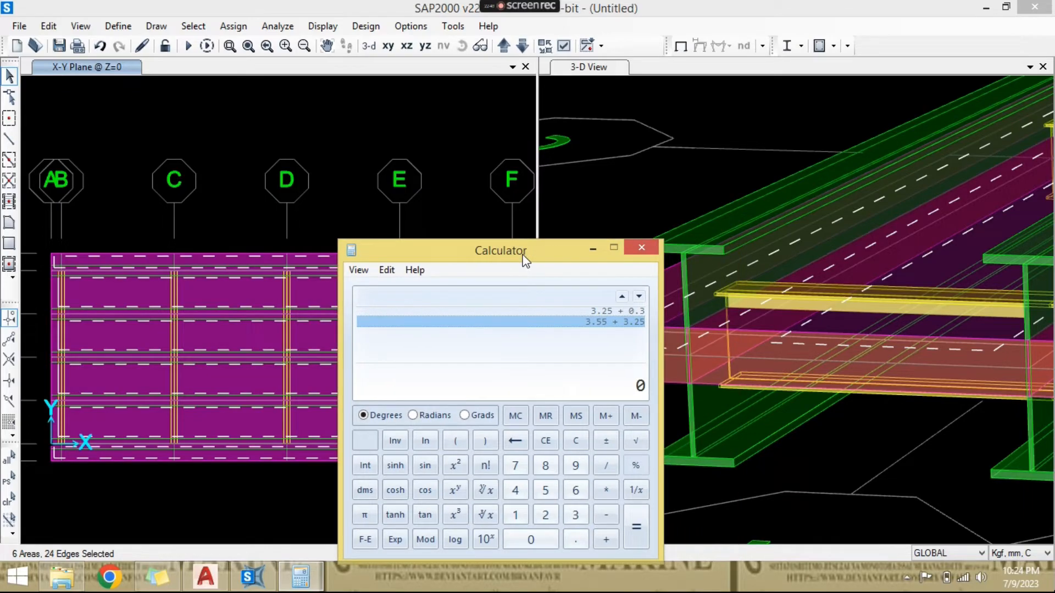
type("400")
type("+100")
key("Return")
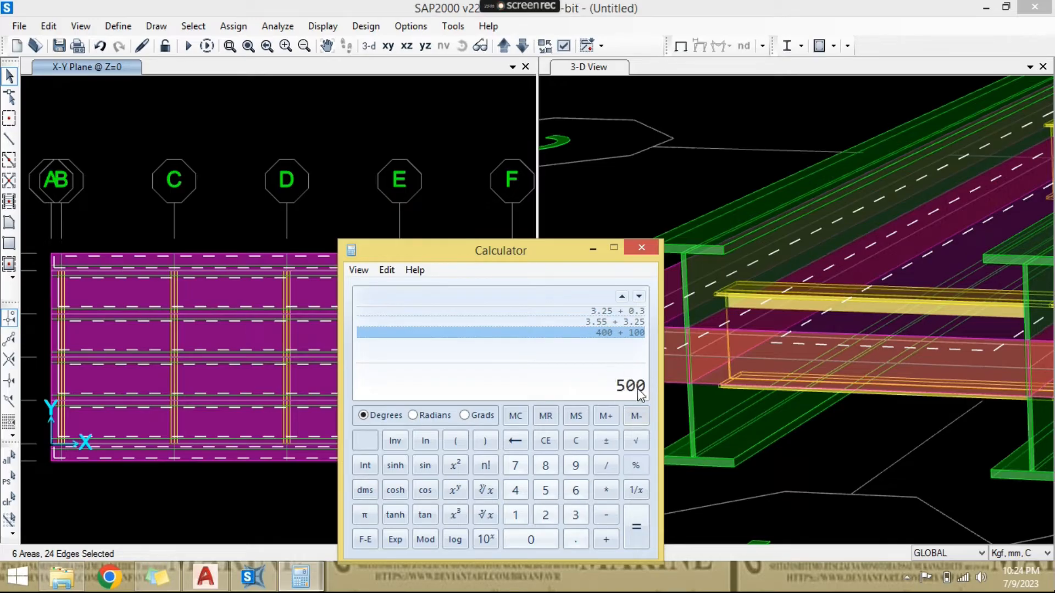
left_click(641, 248)
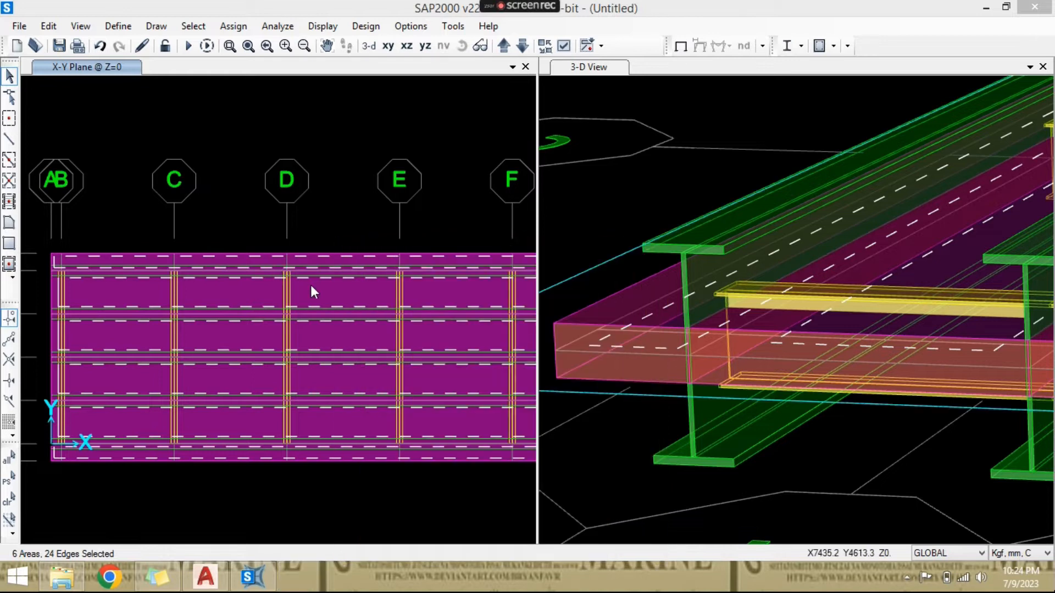
- Move the selected slab areas up by a Delta Z of 500 mm, with Delta X and Delta Y at 0
scroll(325, 299, "down", 2)
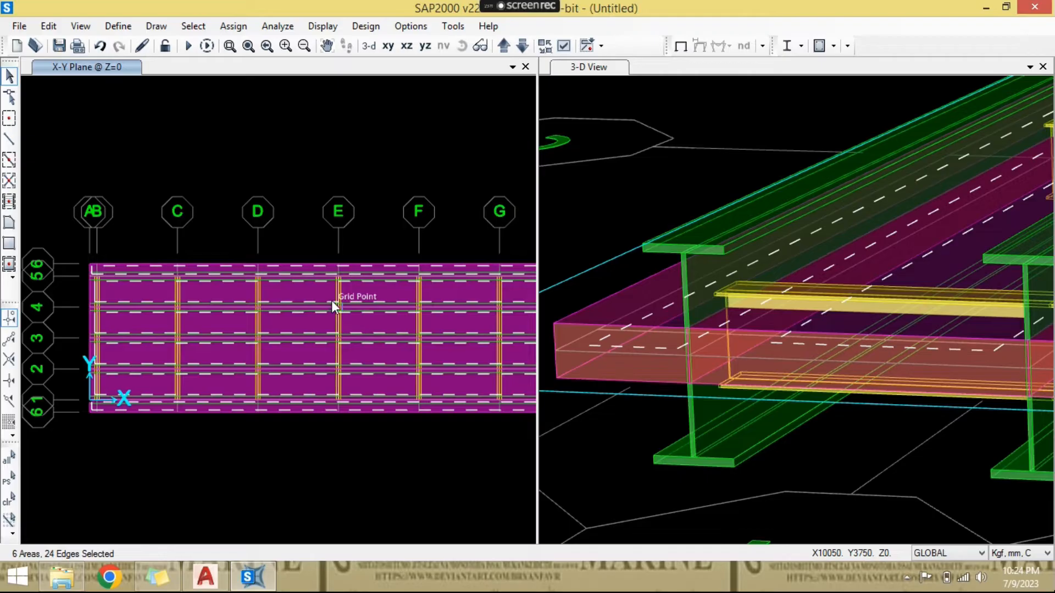
key("ctrl+m")
left_click(551, 270)
key("BackSpace")
type("500")
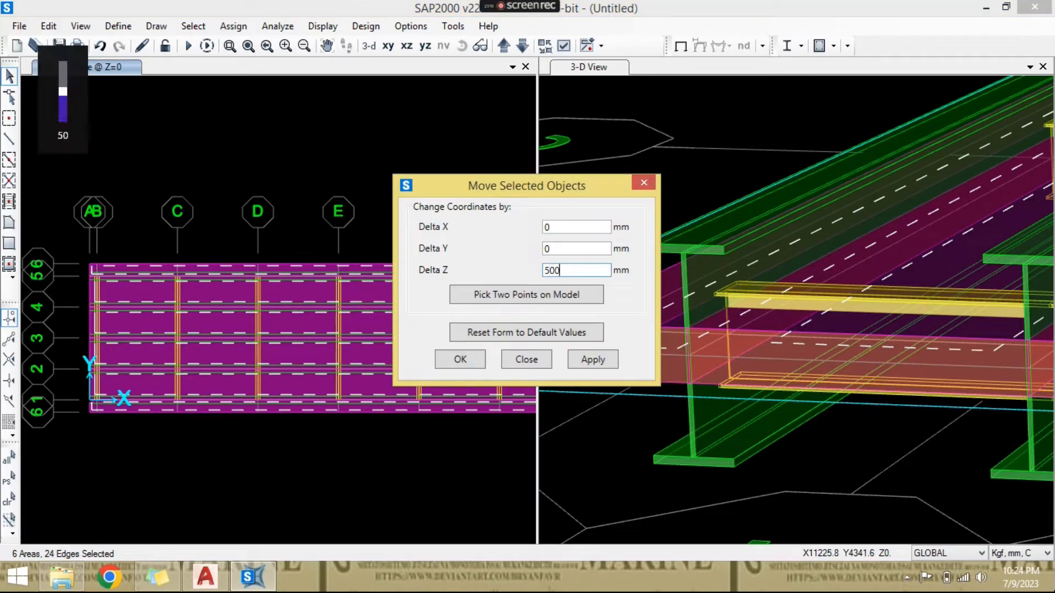
left_click(469, 358)
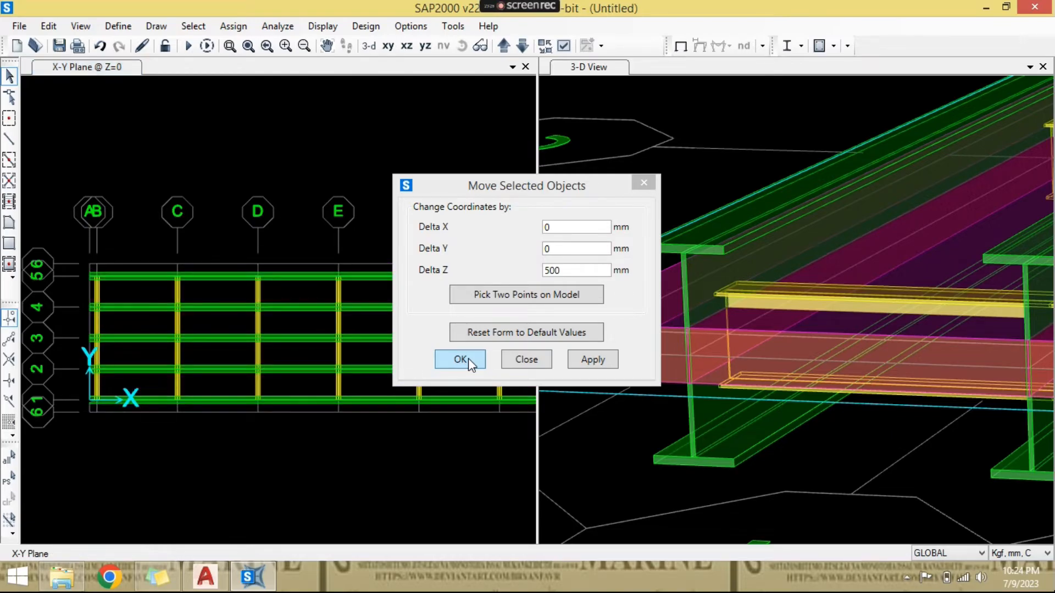
left_click(468, 358)
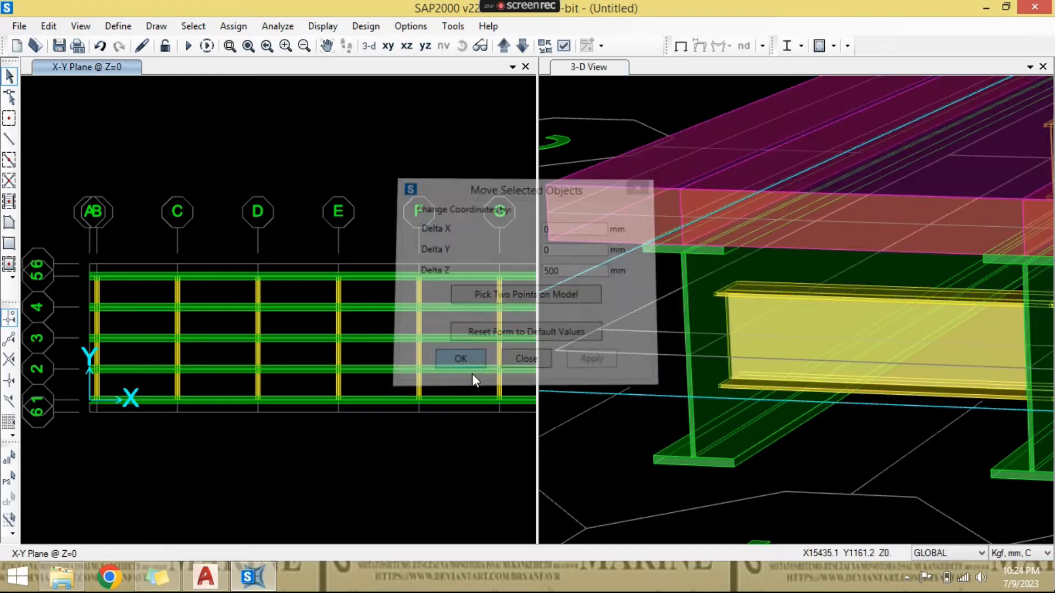
- Examine in 3-D how the raised slab's underside meets the girder top flanges at the bridge end
scroll(621, 357, "down", 5)
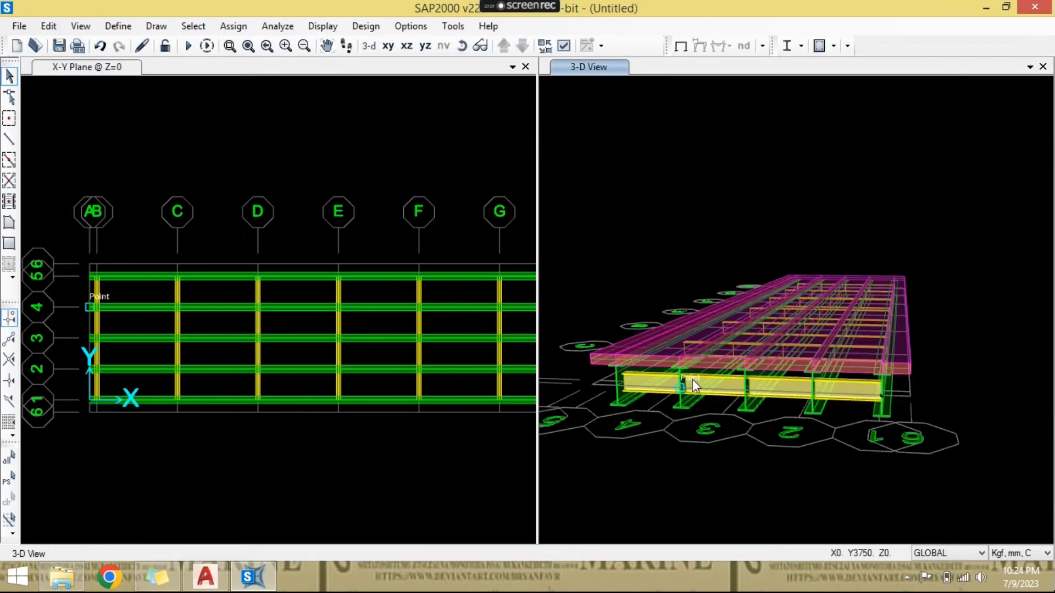
scroll(675, 380, "up", 3)
scroll(606, 381, "down", 3)
middle_click_drag(606, 380, 636, 337)
left_click(463, 46)
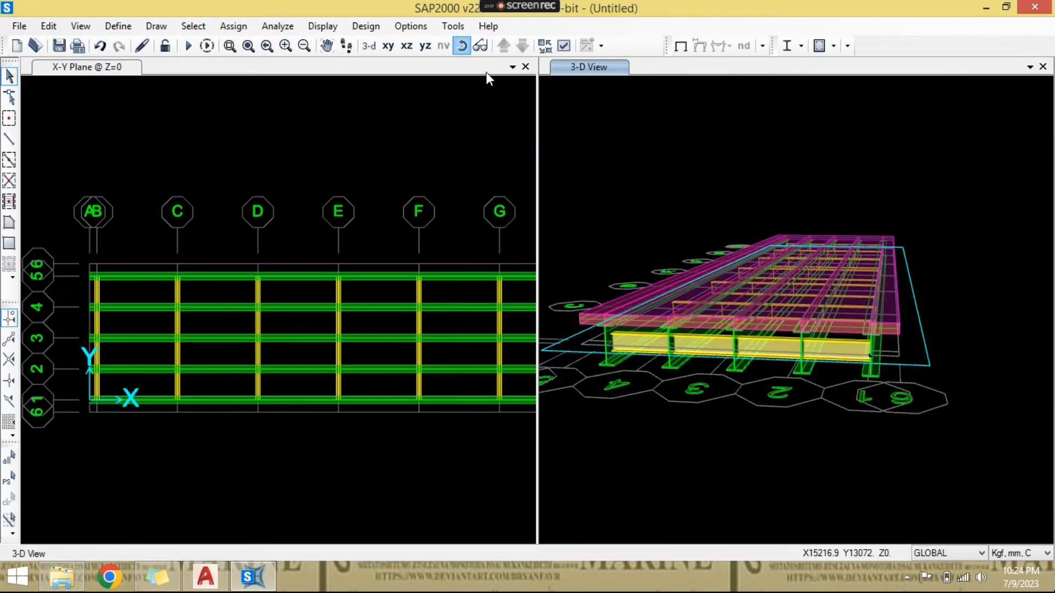
scroll(693, 361, "up", 3)
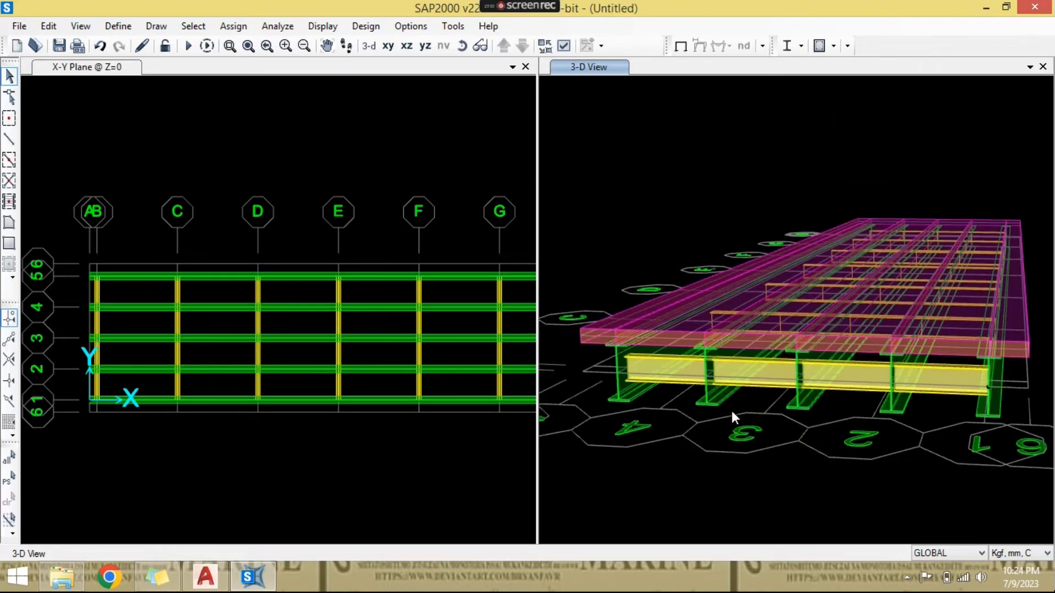
left_click(463, 47)
left_click_drag(631, 365, 693, 332)
scroll(693, 331, "up", 4)
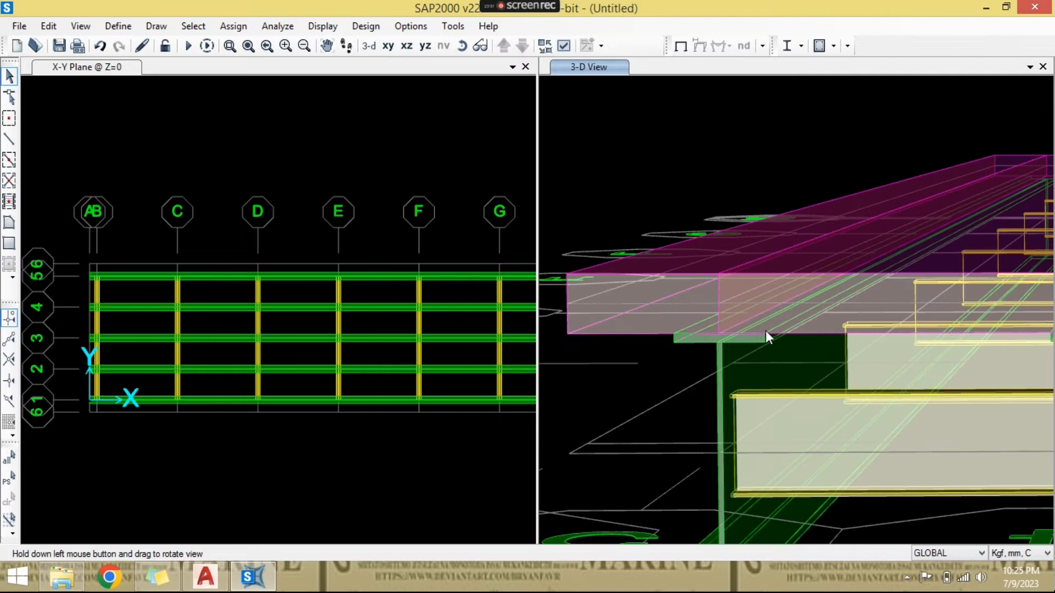
scroll(747, 387, "up", 2)
scroll(707, 406, "down", 4)
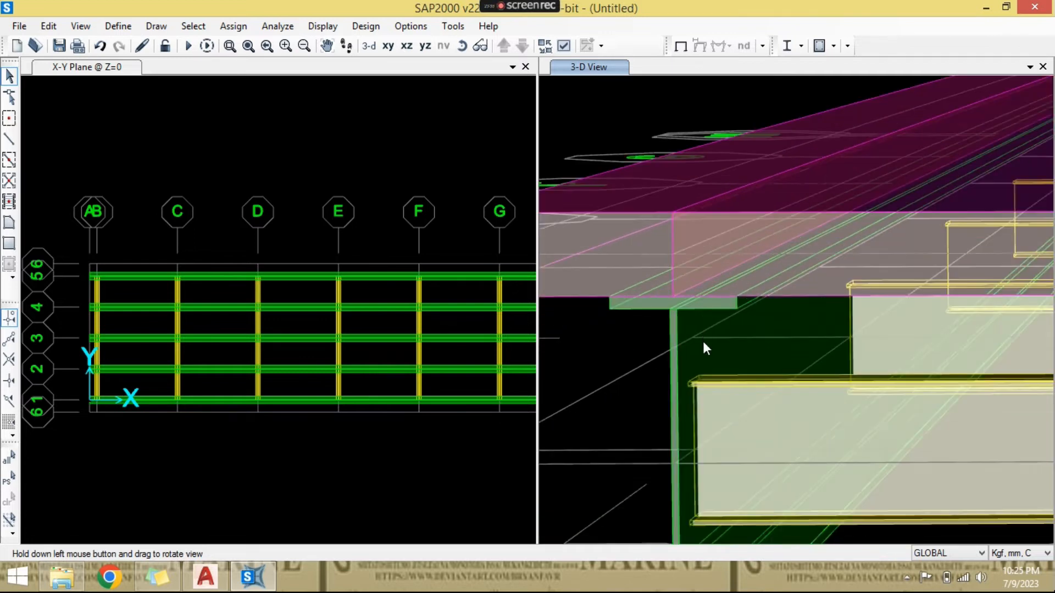
- Review the whole bridge in 3-D with the slab above the girders and cross beams
scroll(657, 386, "down", 2)
left_click(462, 46)
left_click_drag(845, 228, 774, 259)
scroll(774, 259, "down", 2)
middle_click_drag(773, 259, 880, 259)
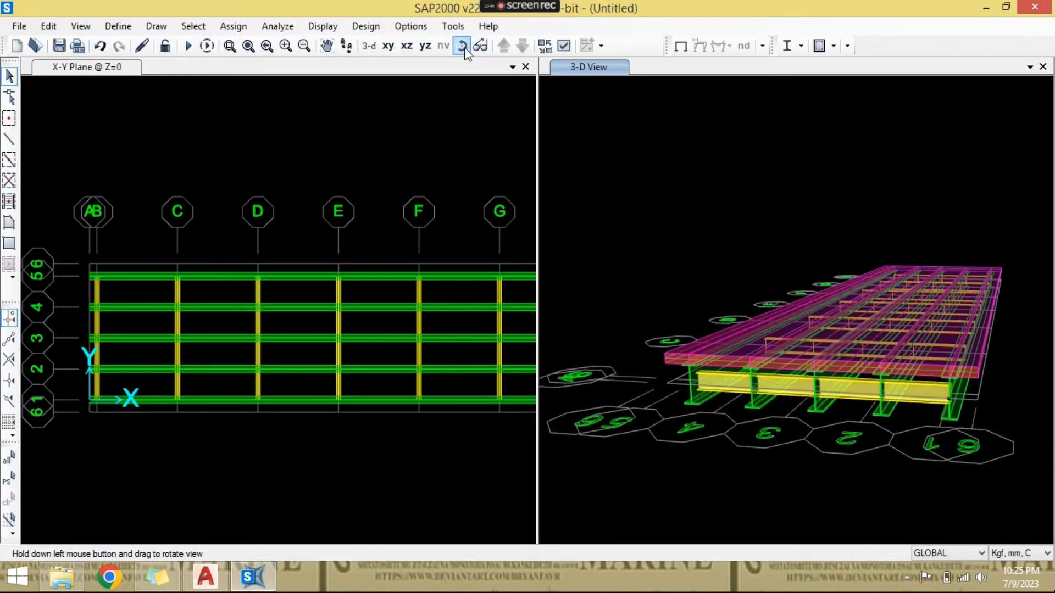
left_click_drag(837, 238, 799, 239)
- Set the X-Y plan window's view type to Standard so members display without extrusion
left_click(382, 299)
scroll(383, 300, "down", 2)
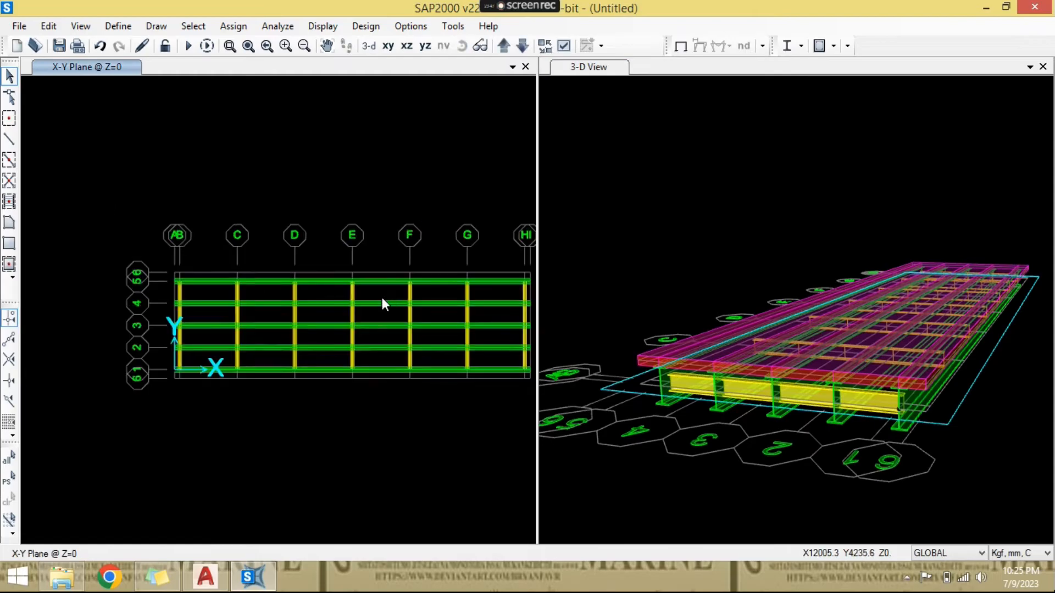
scroll(383, 301, "up", 2)
left_click(563, 45)
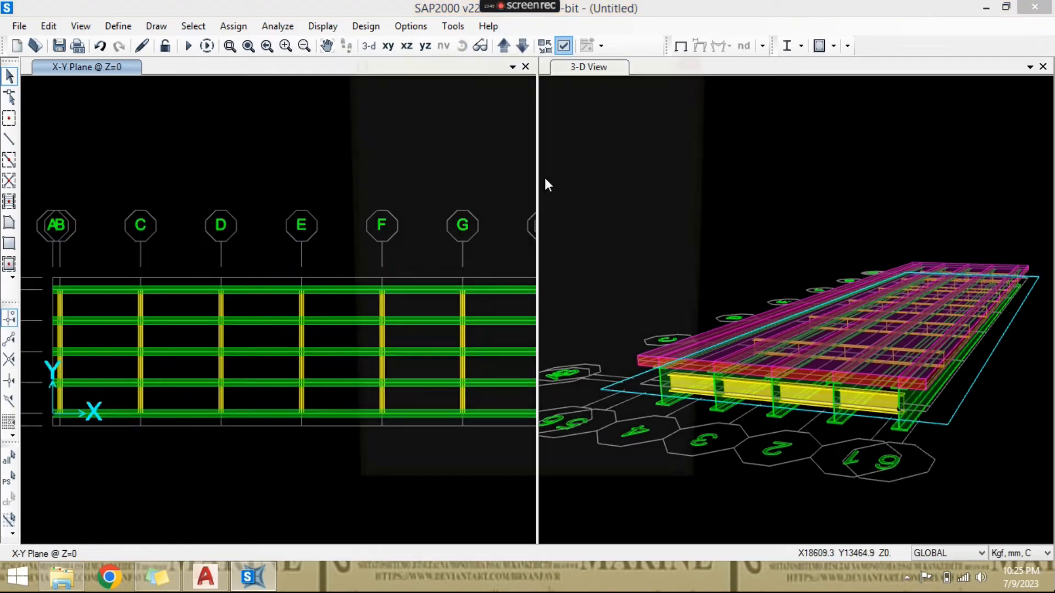
left_click(456, 83)
left_click(610, 122)
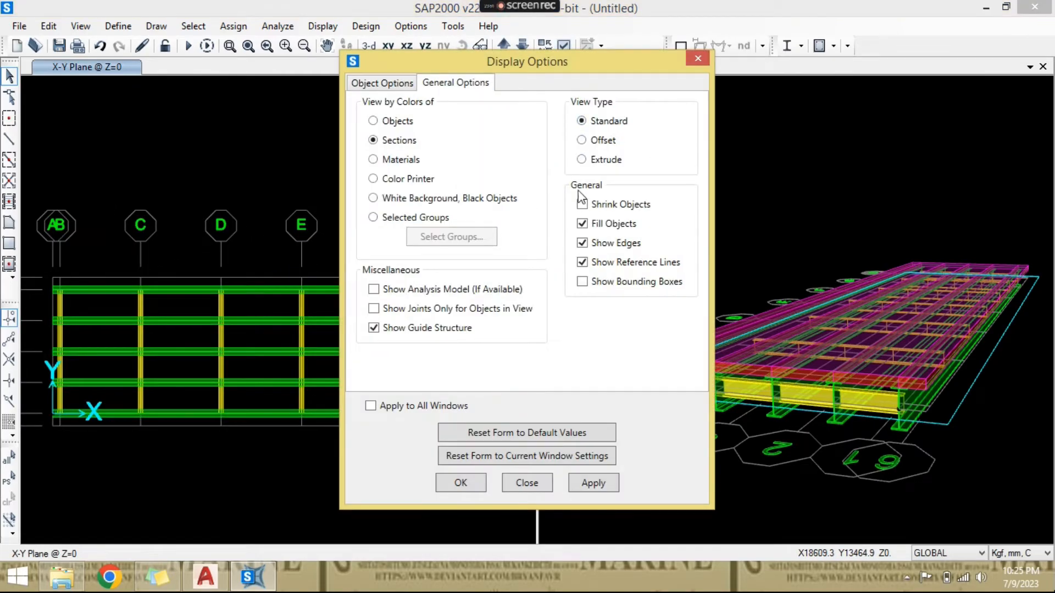
left_click(460, 483)
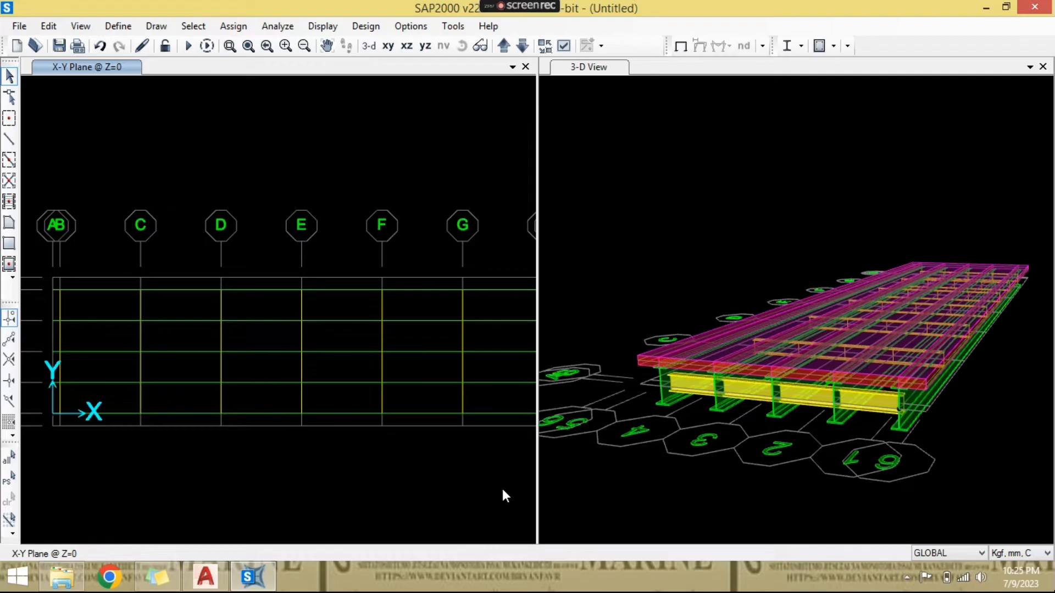
- Change the plan window to a 3-D view and rotate it to a low angle on the bridge's starting end
scroll(377, 398, "down", 2)
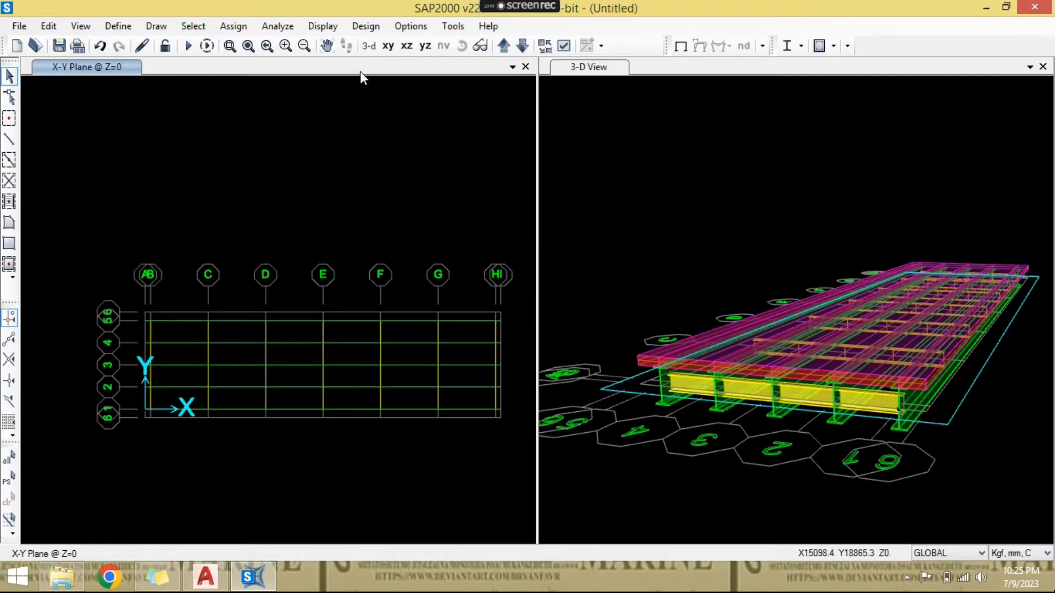
scroll(325, 328, "up", 2)
scroll(318, 358, "down", 1)
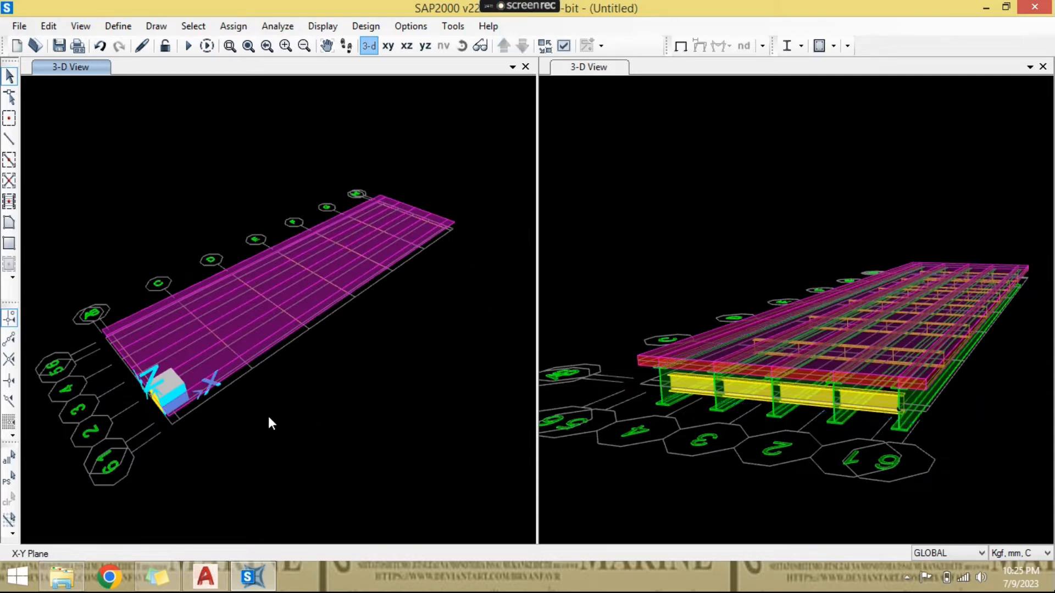
scroll(268, 416, "up", 5)
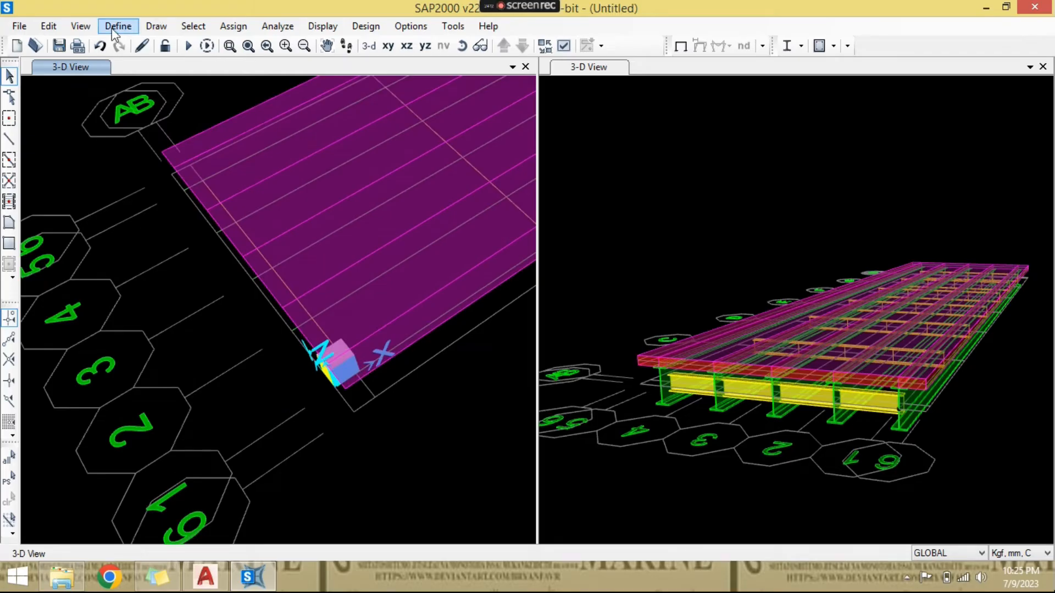
left_click(80, 26)
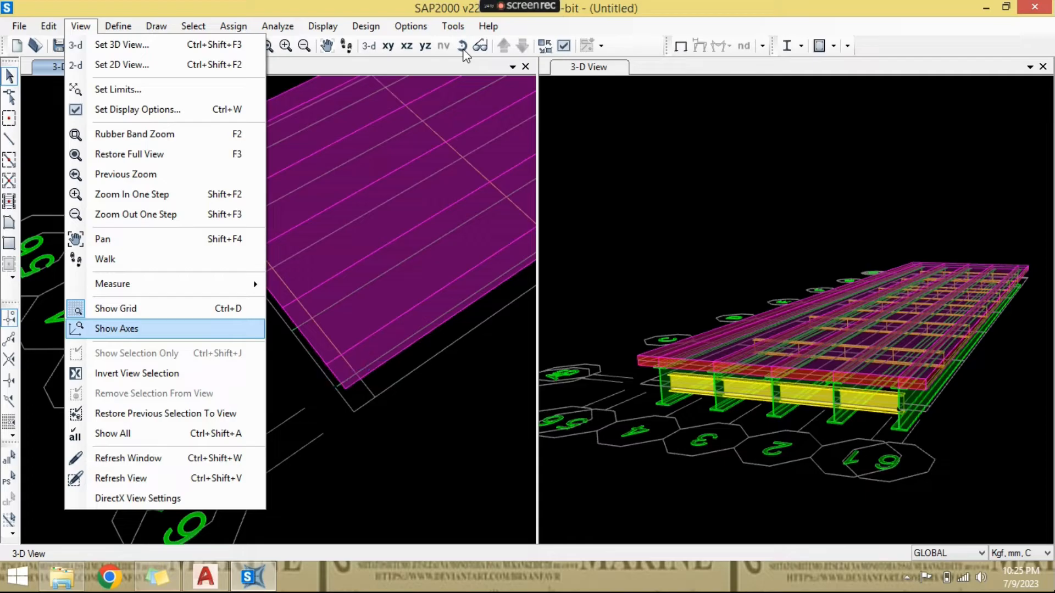
left_click(462, 47)
left_click_drag(354, 341, 415, 230)
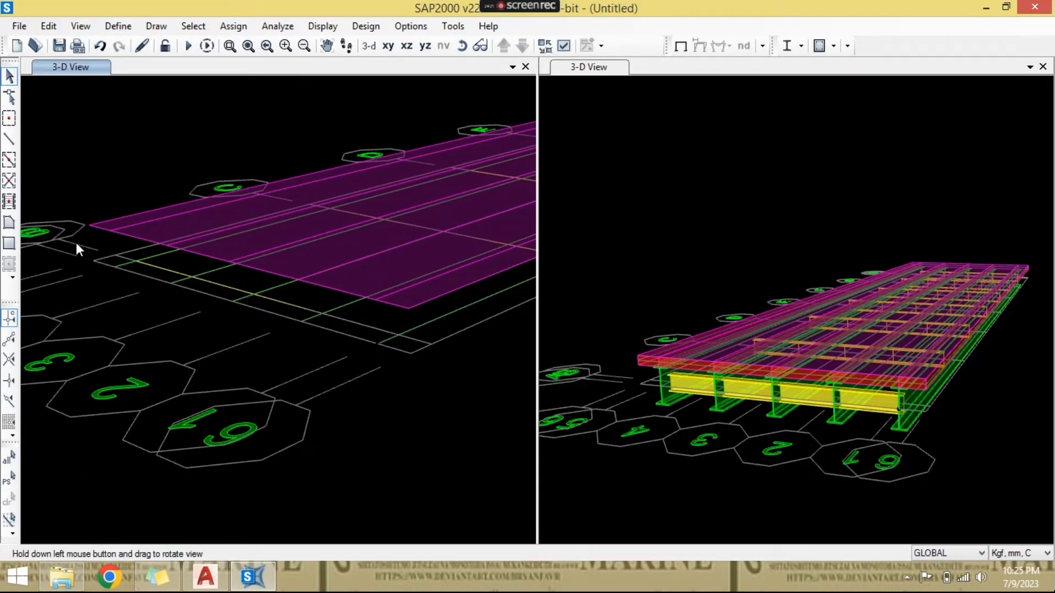
- Inspect the slab edge points and the girder end points below them near grid lines 5 and 6
scroll(104, 259, "up", 4)
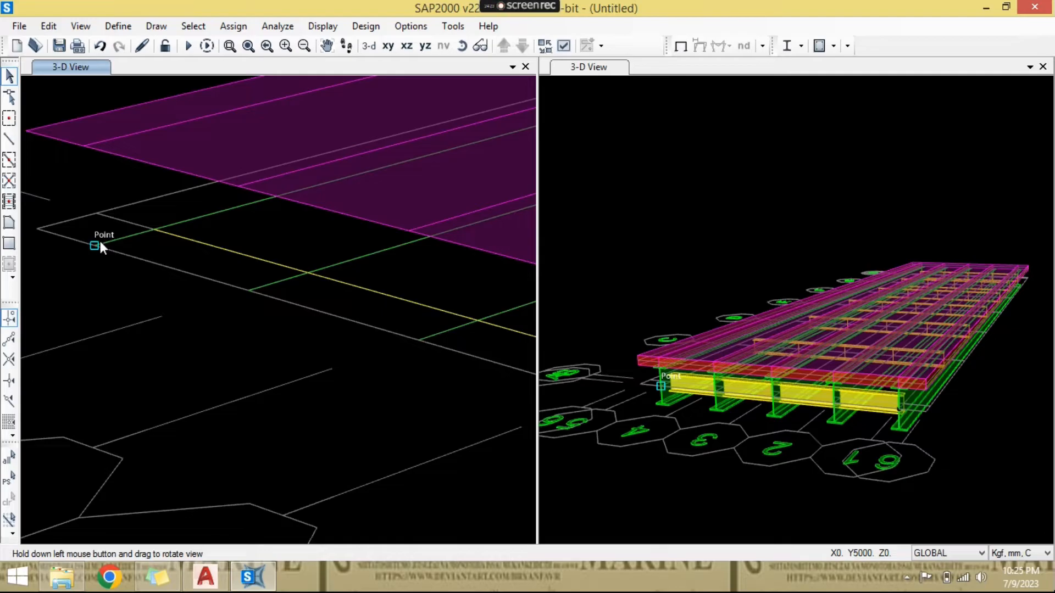
scroll(101, 243, "down", 3)
scroll(95, 188, "up", 3)
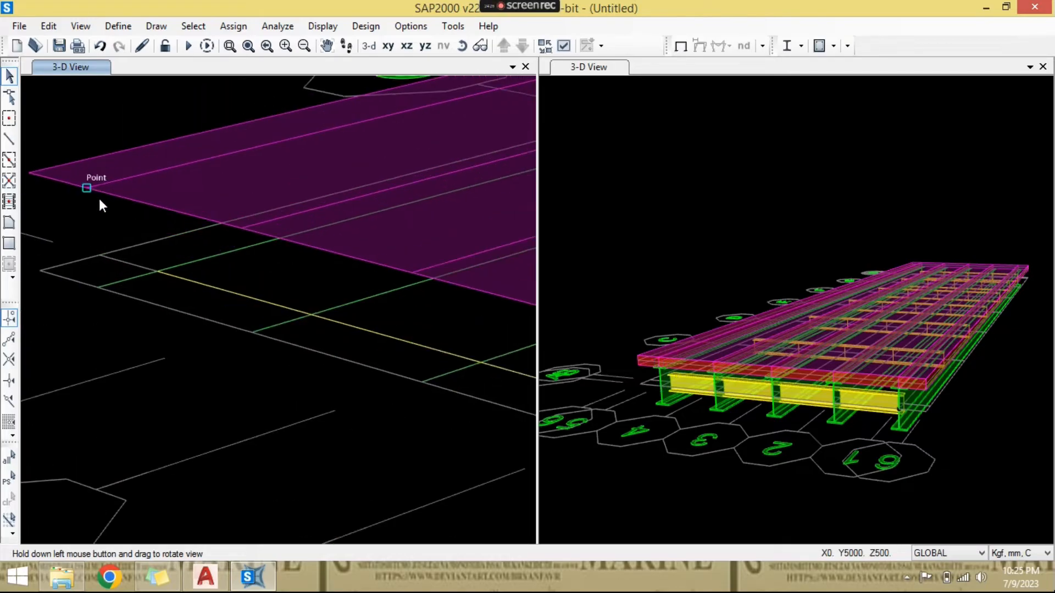
middle_click_drag(99, 199, 140, 237)
scroll(126, 291, "down", 2)
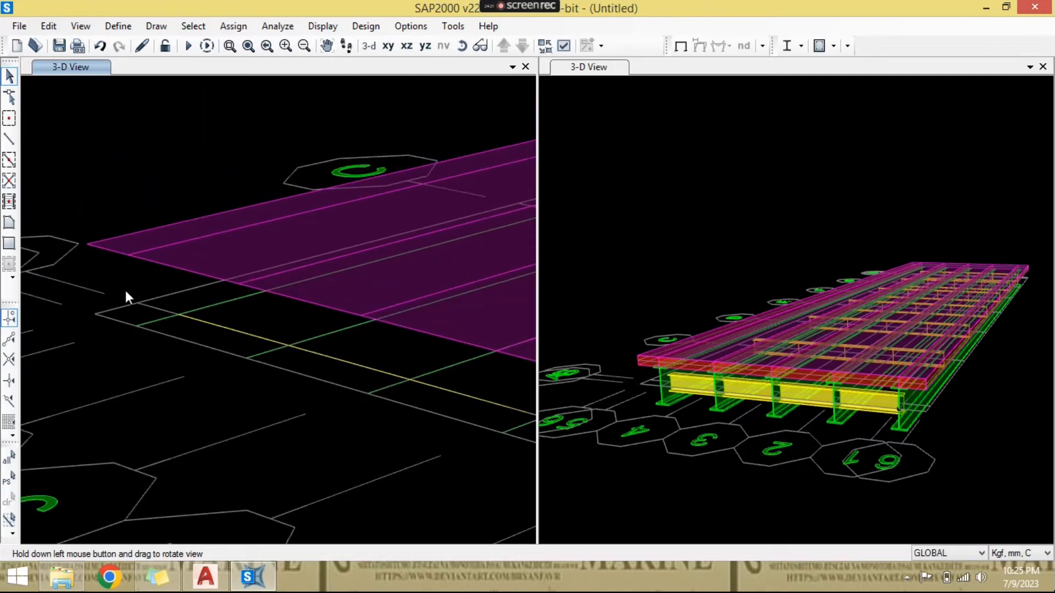
scroll(125, 291, "down", 1)
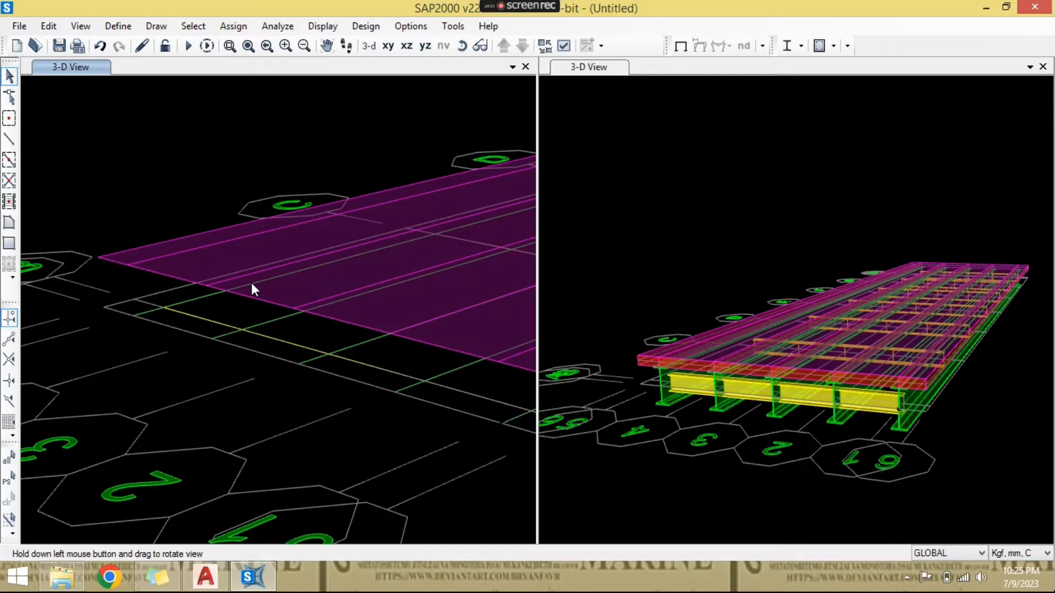
left_click_drag(387, 279, 249, 257)
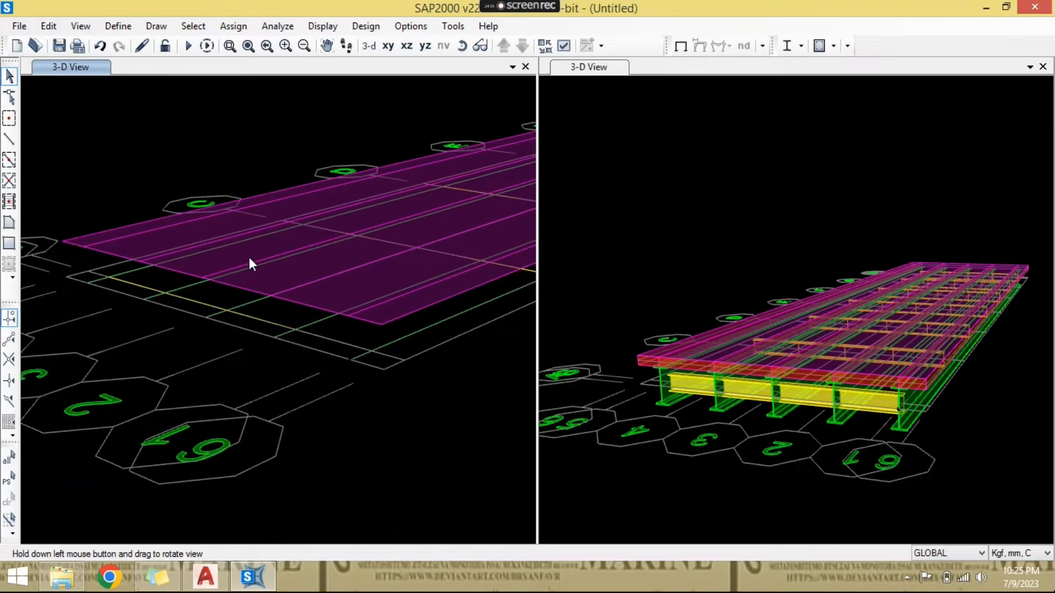
- Draw a two-joint Connector link from the starting end of the outermost girder near grid line 5 up to the slab edge
left_click_drag(317, 218, 188, 287)
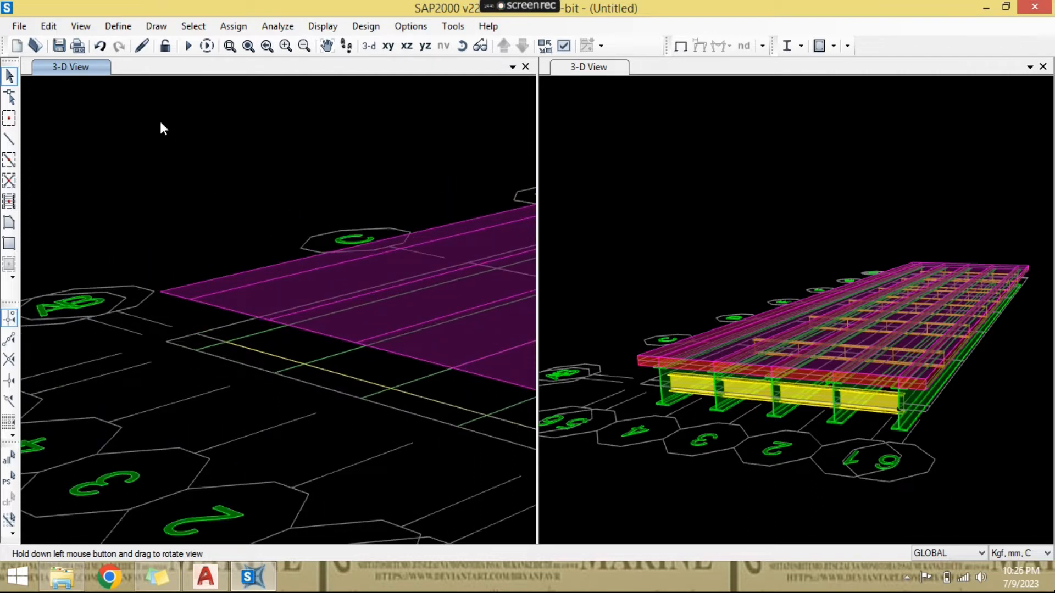
left_click(157, 31)
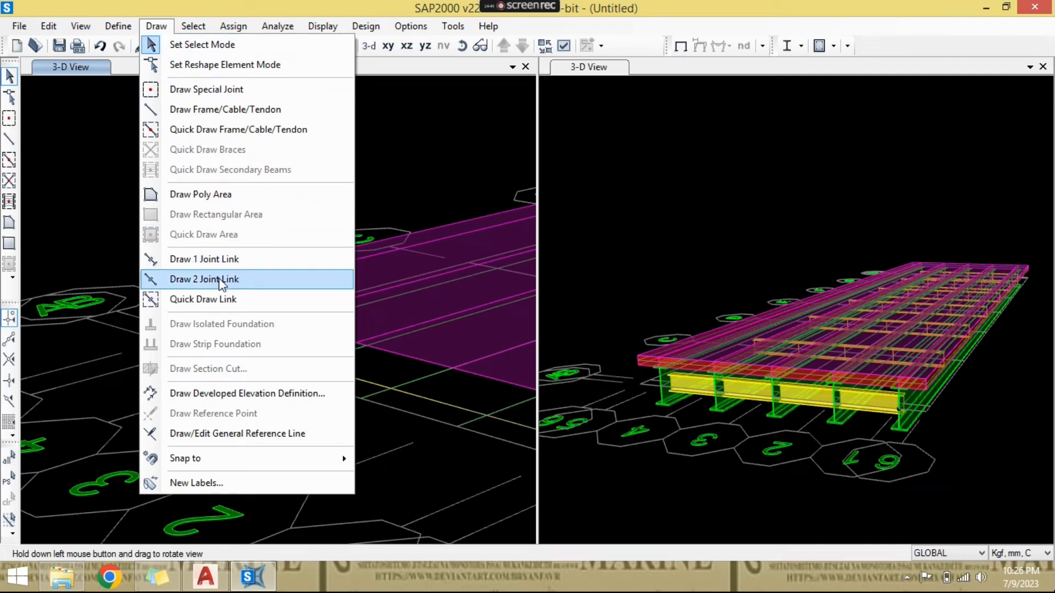
left_click(219, 279)
scroll(212, 372, "up", 3)
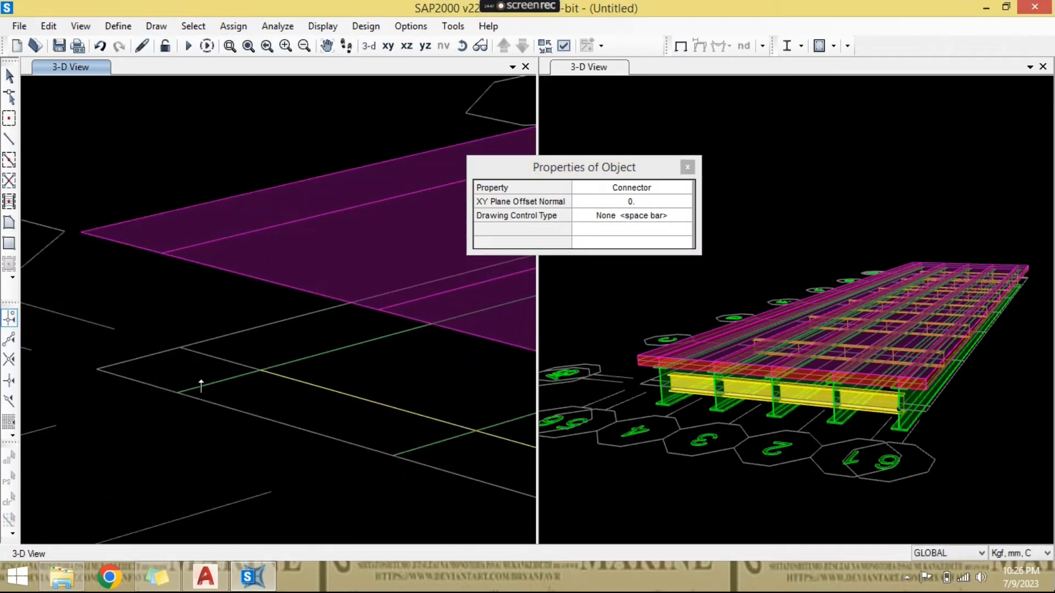
left_click(178, 392)
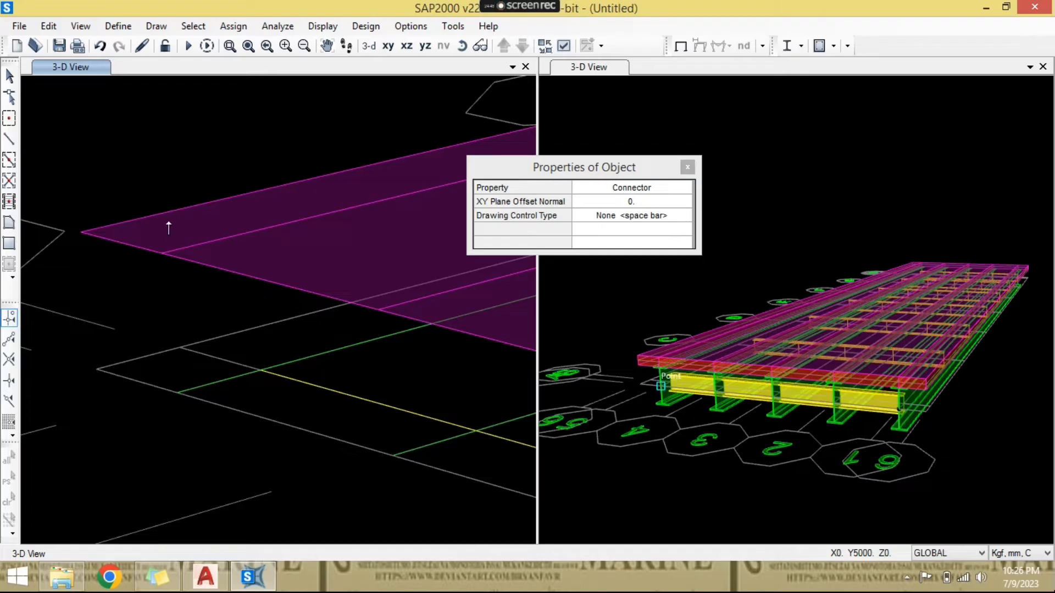
left_click(163, 252)
- Draw Connector links from the starting ends of the second and third girders up to the slab edge
scroll(268, 348, "down", 1)
scroll(292, 375, "down", 1)
middle_click_drag(292, 376, 288, 377)
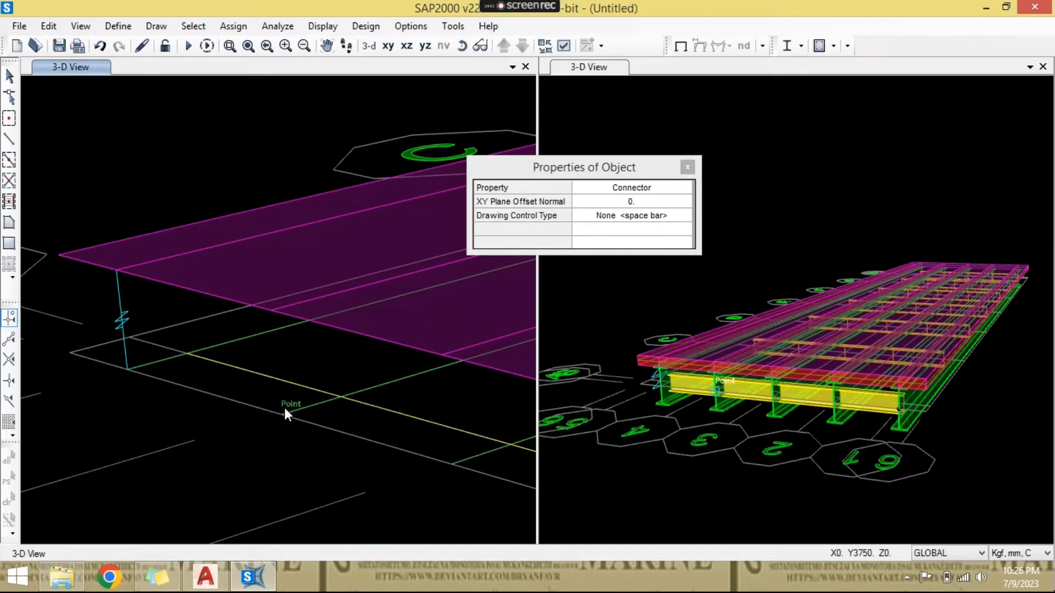
left_click(283, 411)
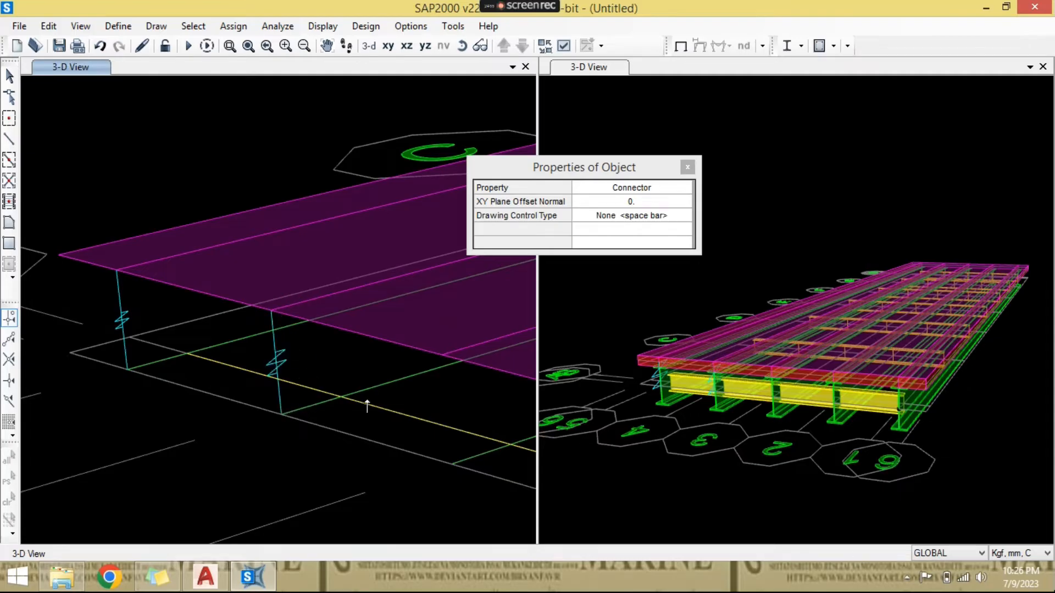
scroll(367, 407, "down", 1)
left_click(304, 325)
scroll(388, 400, "down", 1)
scroll(401, 392, "up", 1)
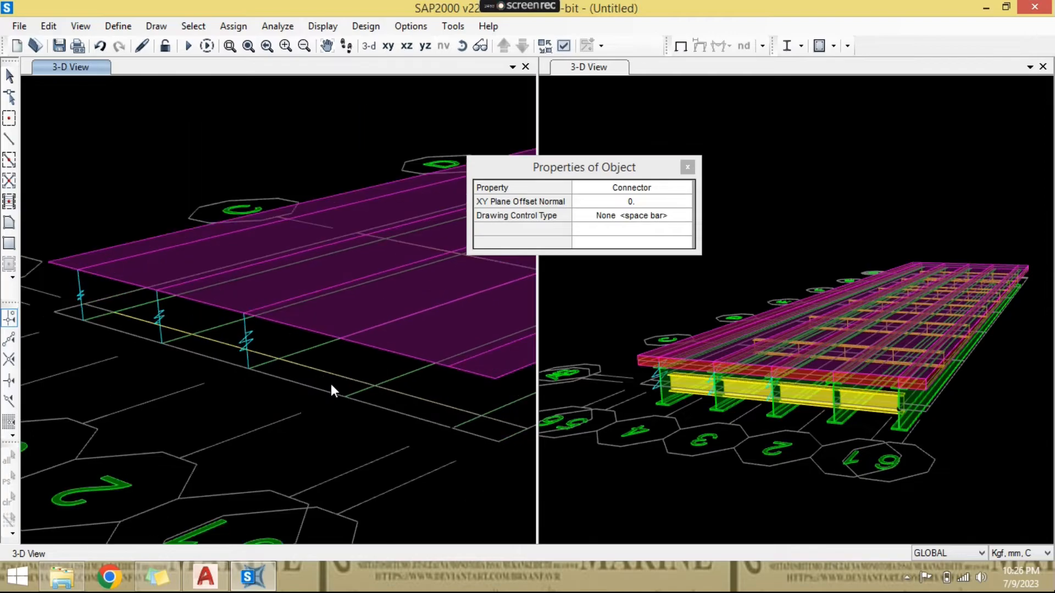
- Draw Connector links from the starting ends of the fourth and fifth girders up to the slab, and finish link drawing
middle_click_drag(343, 388, 315, 402)
left_click(320, 411)
left_click(314, 352)
left_click(424, 442)
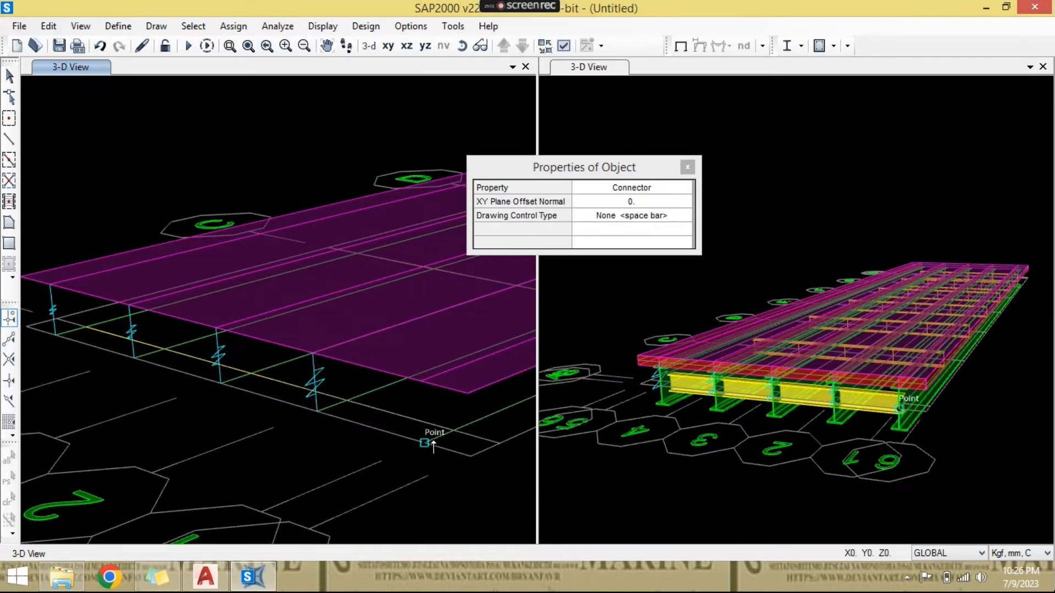
left_click(427, 379)
scroll(405, 401, "down", 1)
scroll(345, 420, "up", 1)
middle_click_drag(405, 401, 252, 466)
scroll(393, 420, "down", 1)
key("Escape")
- Inspect the slab, girders and cross beams along the span beyond the new end links
scroll(306, 448, "up", 2)
scroll(307, 440, "down", 2)
scroll(321, 444, "up", 1)
middle_click_drag(325, 444, 176, 476)
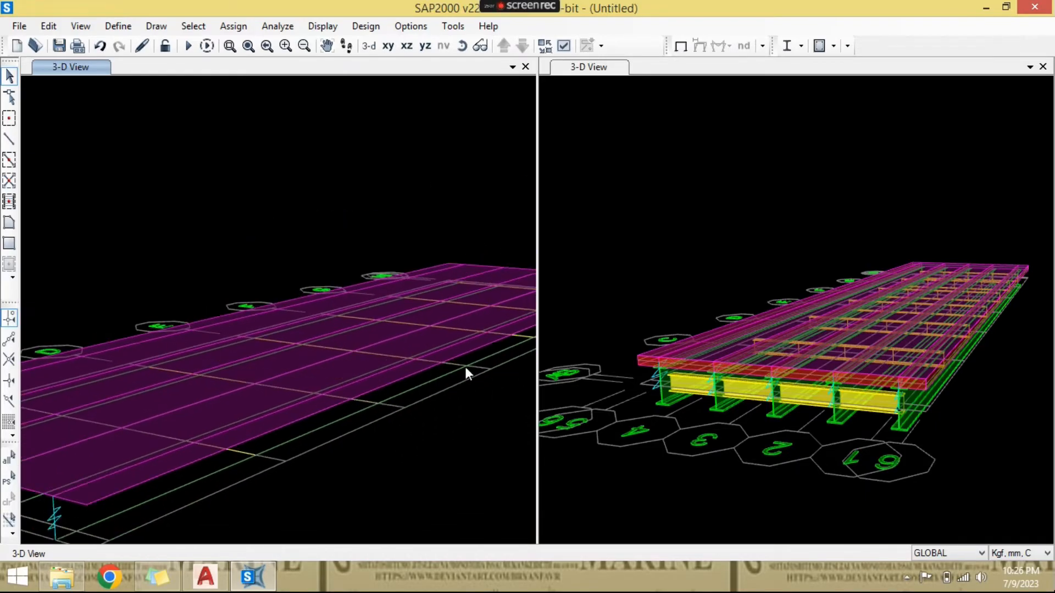
scroll(466, 366, "down", 1)
middle_click_drag(519, 357, 388, 392)
scroll(431, 368, "up", 3)
scroll(463, 321, "down", 3)
middle_click_drag(307, 366, 594, 283)
scroll(70, 370, "up", 4)
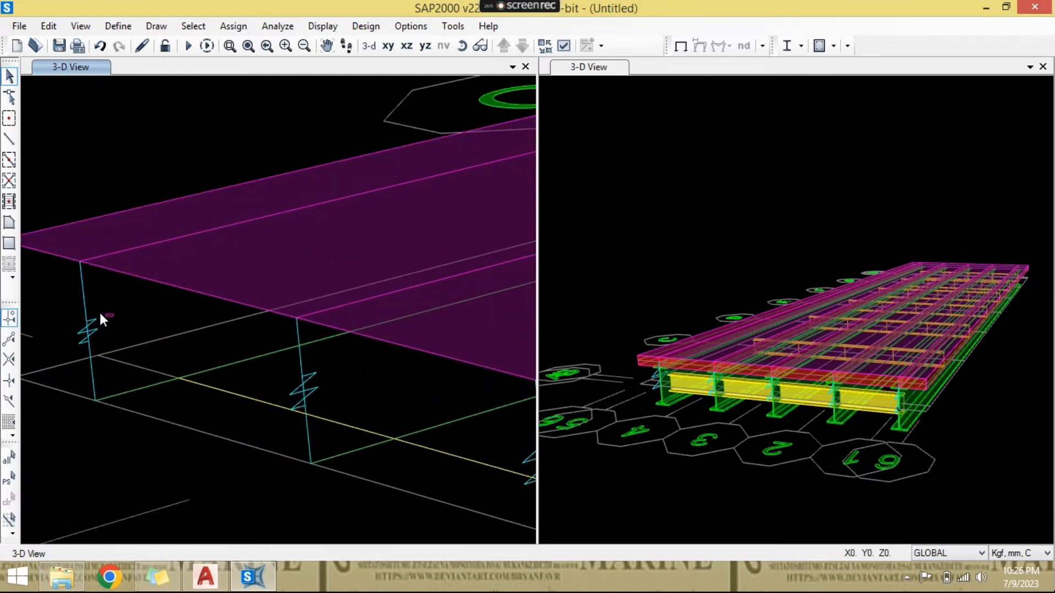
- Select all five Connector links at the starting end of the bridge
left_click_drag(81, 303, 80, 302)
left_click_drag(341, 384, 297, 380)
middle_click_drag(526, 436, 348, 367)
left_click_drag(377, 367, 351, 367)
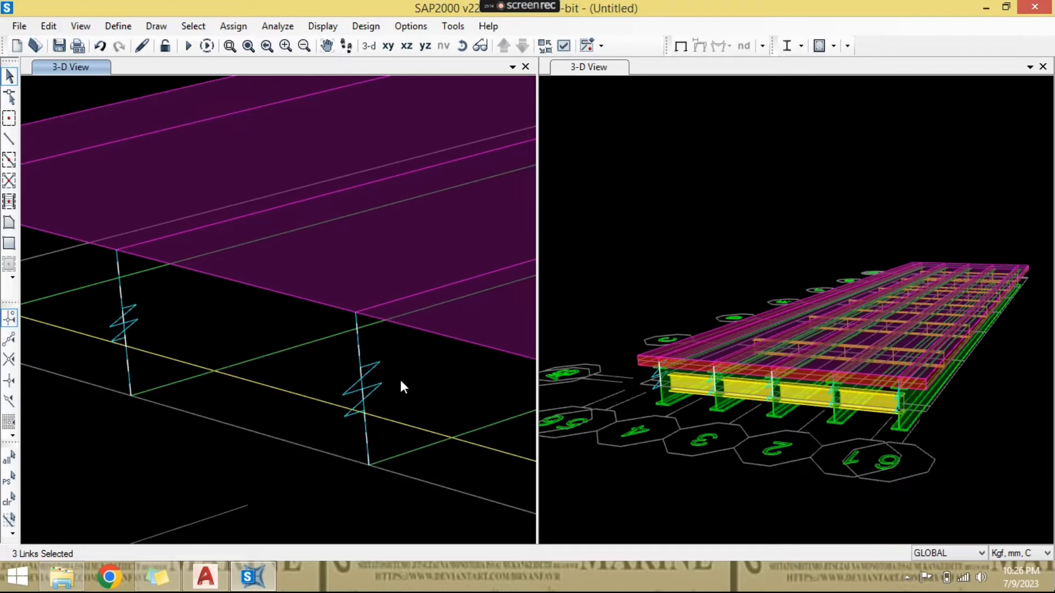
scroll(400, 378, "down", 3)
middle_click_drag(516, 425, 369, 370)
left_click_drag(375, 349, 356, 341)
left_click_drag(525, 383, 499, 387)
scroll(499, 391, "down", 3)
middle_click_drag(499, 391, 353, 436)
scroll(322, 422, "down", 2)
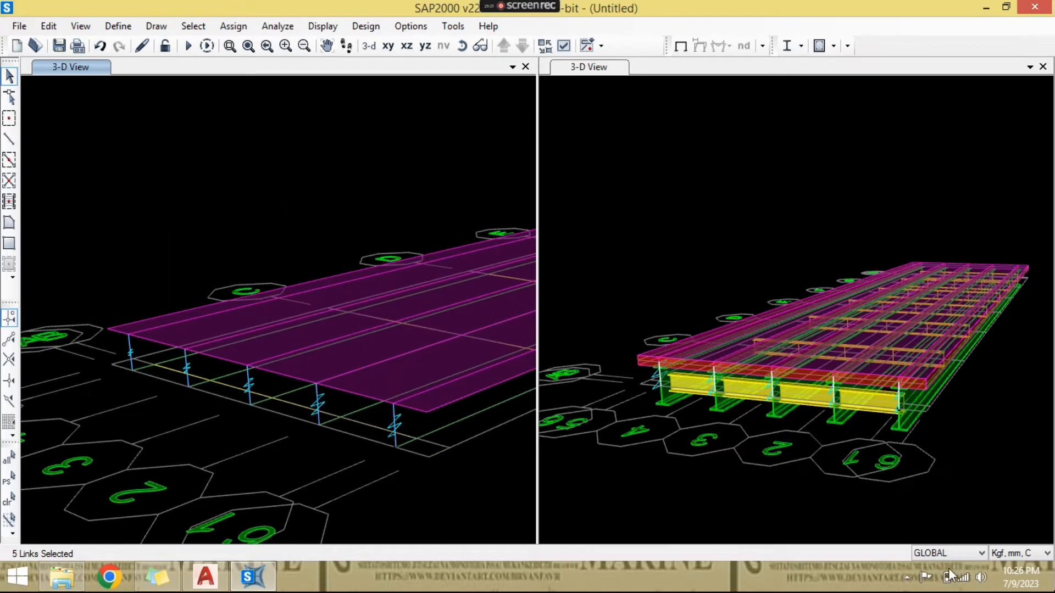
- Set the units to KN, m, C and replicate the five end links linearly with dx 0.3 and number 1
left_click(1027, 554)
left_click(1013, 433)
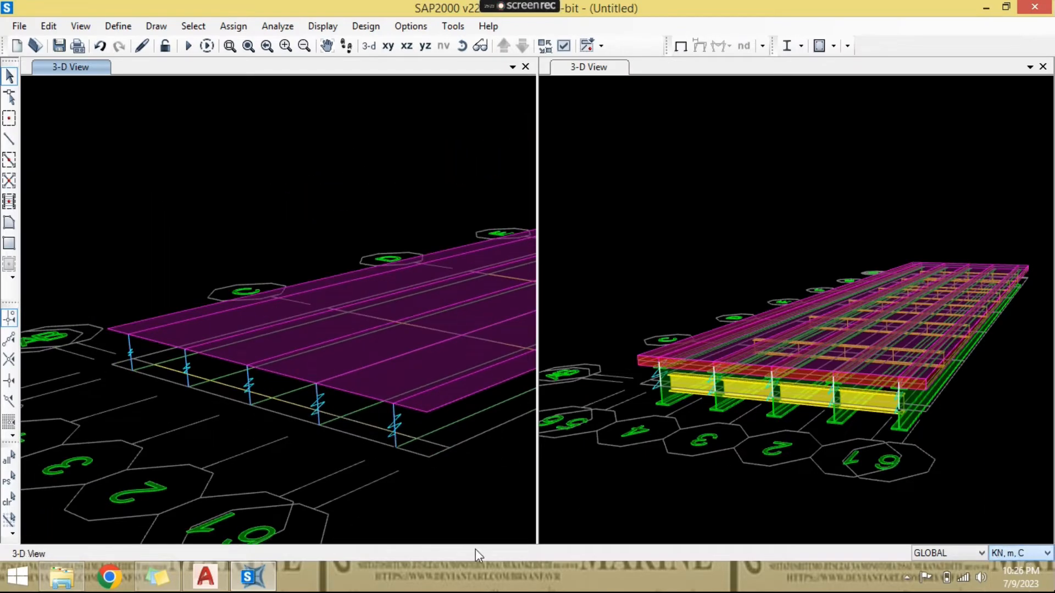
scroll(357, 464, "up", 3)
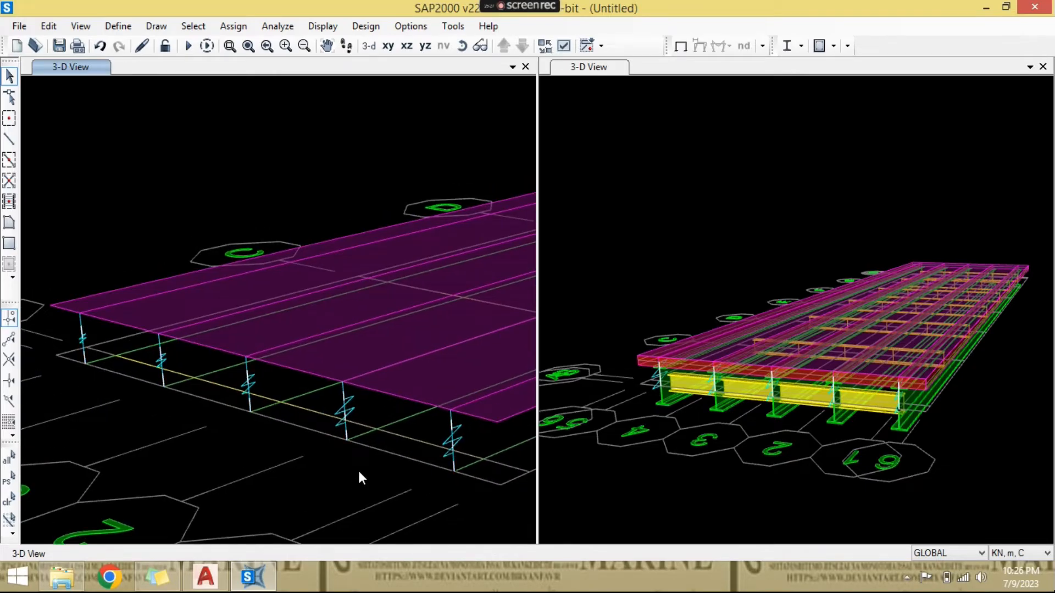
key("ctrl+r")
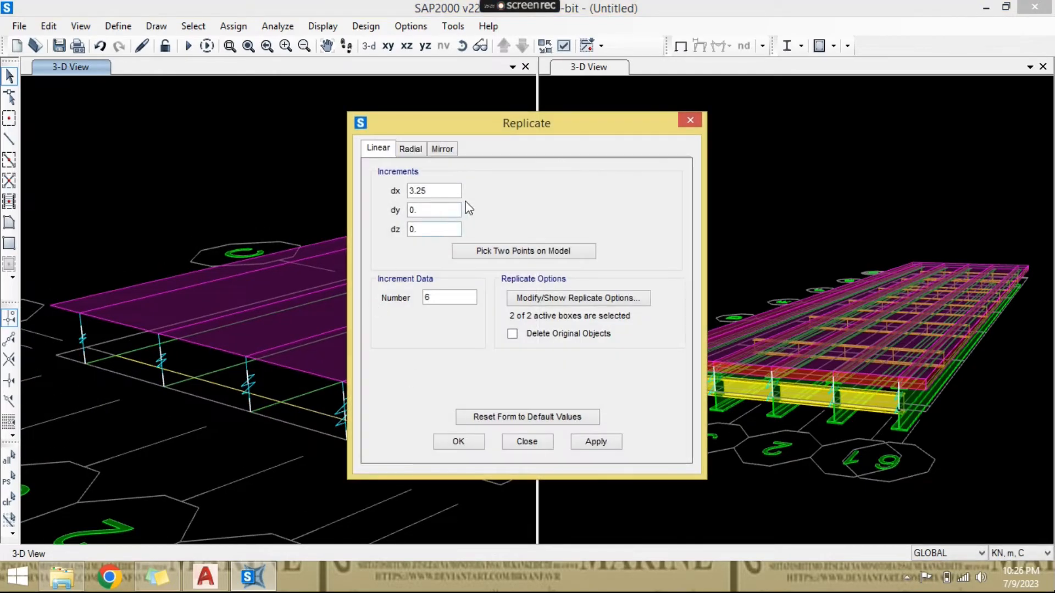
double_click(441, 190)
type("0.3")
key("Tab")
key("Tab")
key("Tab")
type("1")
left_click(462, 445)
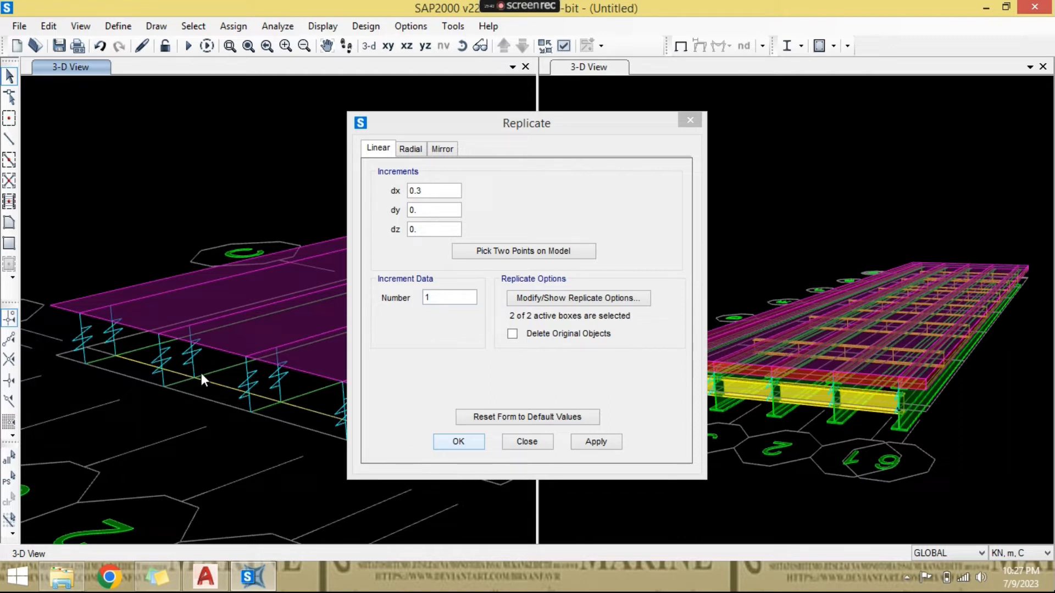
left_click(458, 442)
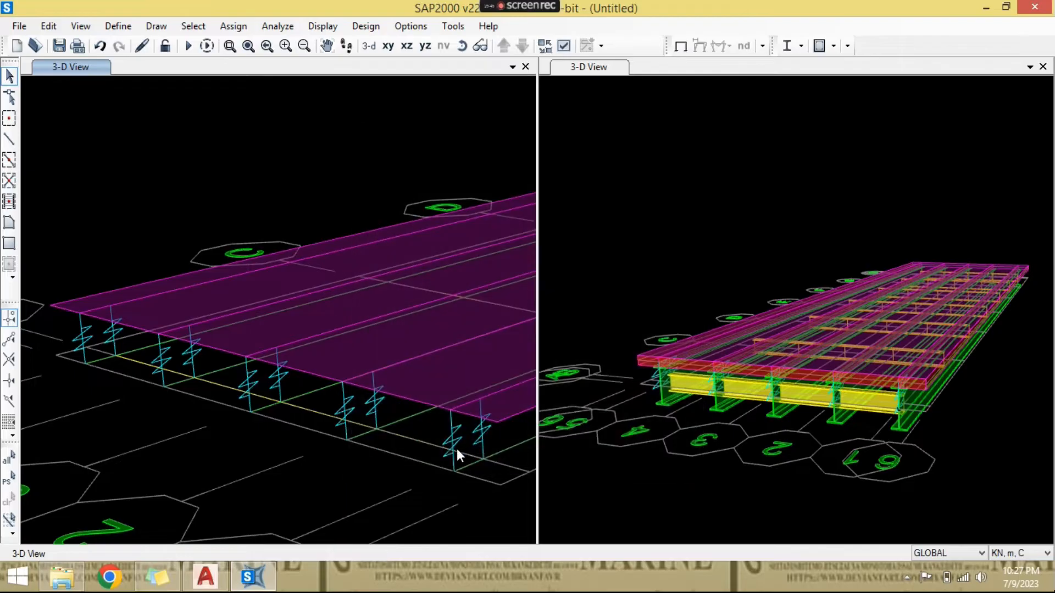
- Select the five copied Connector links standing over the first cross beam line
scroll(252, 383, "up", 3)
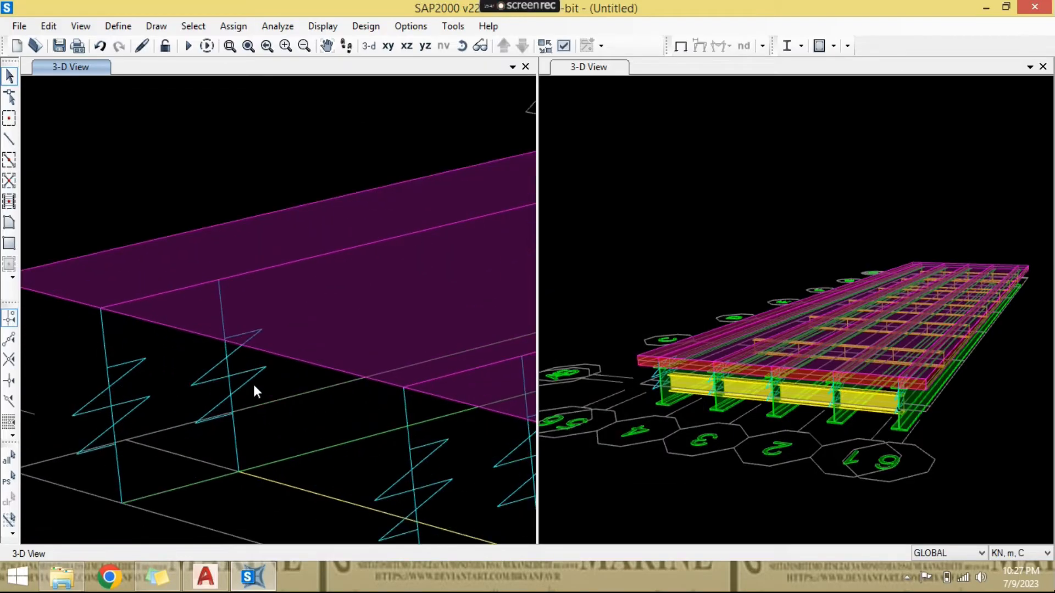
left_click(231, 377)
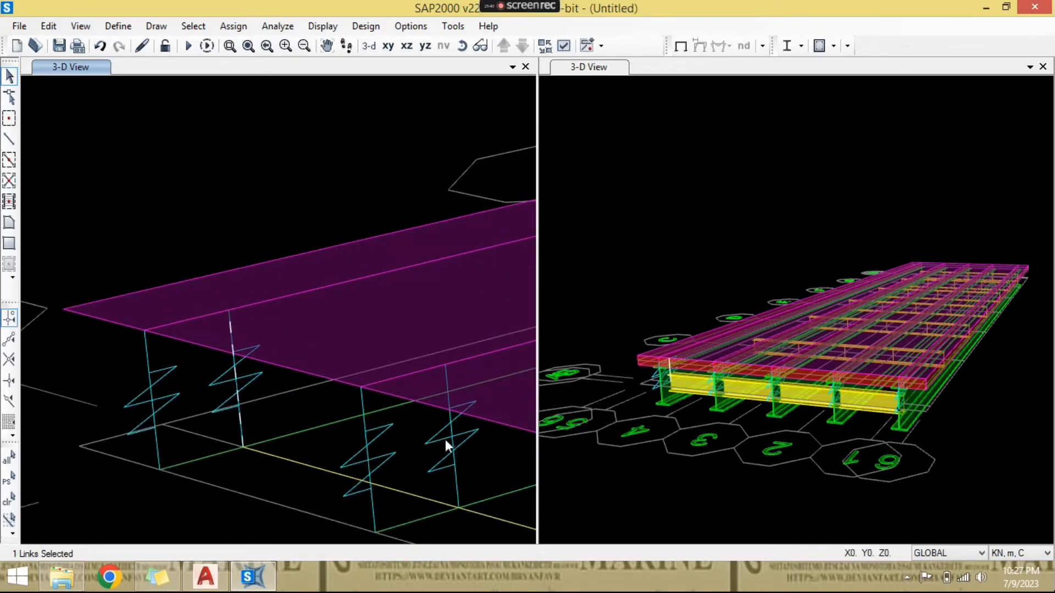
left_click(445, 440)
scroll(467, 455, "down", 1)
middle_click_drag(467, 455, 279, 348)
left_click(276, 352)
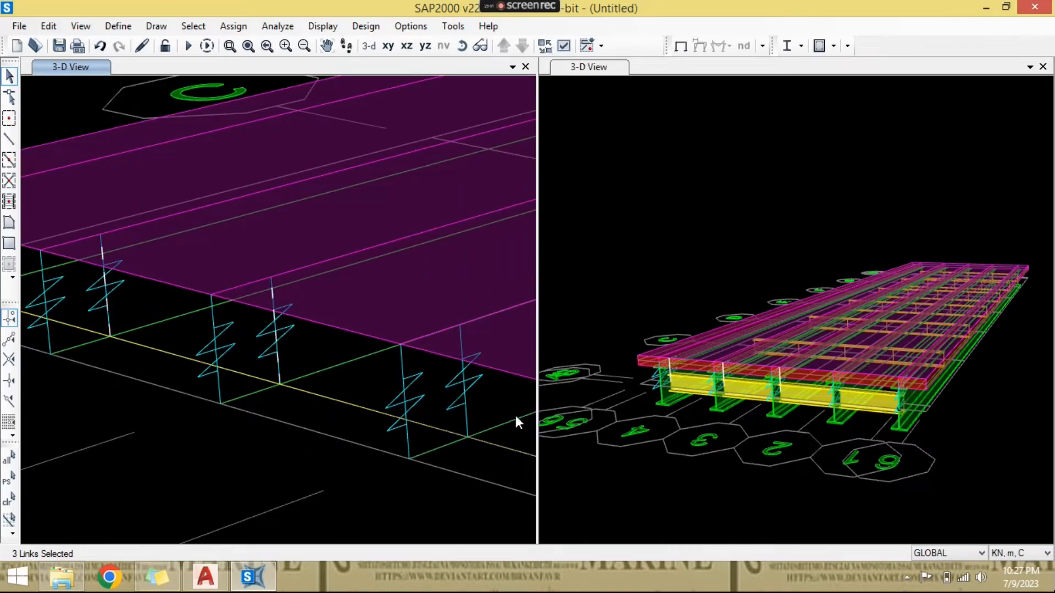
left_click(465, 391)
middle_click_drag(471, 409, 246, 378)
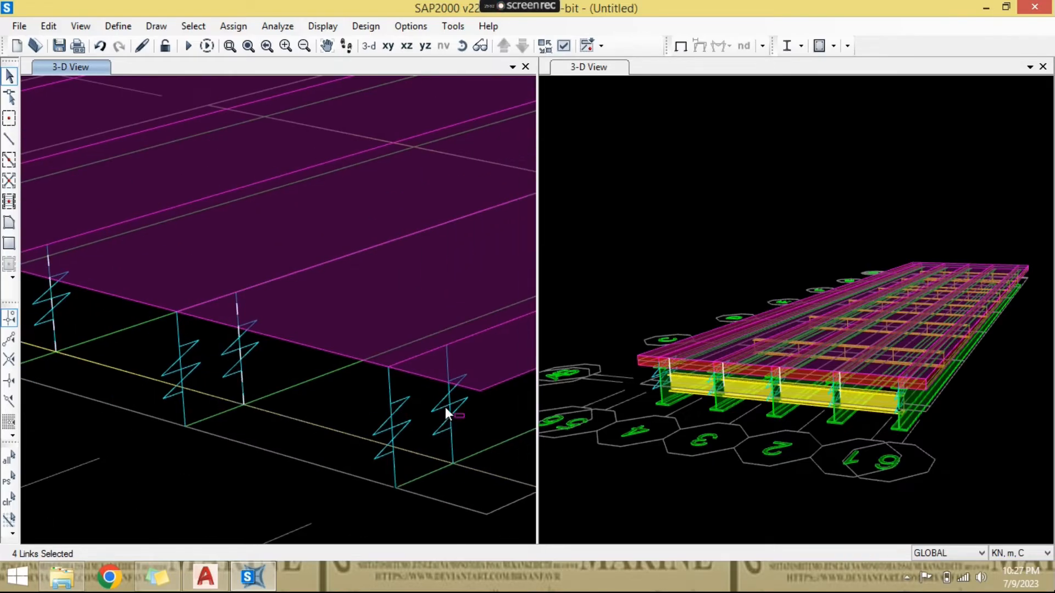
scroll(446, 410, "down", 1)
middle_click_drag(454, 413, 382, 442)
- Switch to AutoCAD and check the grid spacings and end offsets from A to G in the bridge plan
left_click(206, 576)
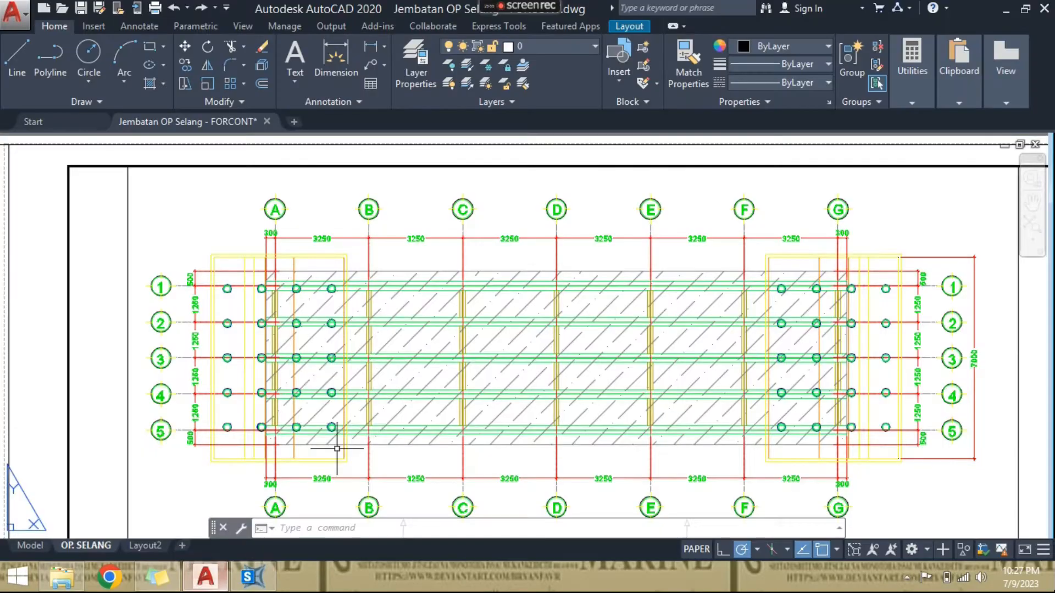
scroll(341, 263, "up", 2)
middle_click_drag(337, 242, 235, 235)
scroll(235, 235, "down", 2)
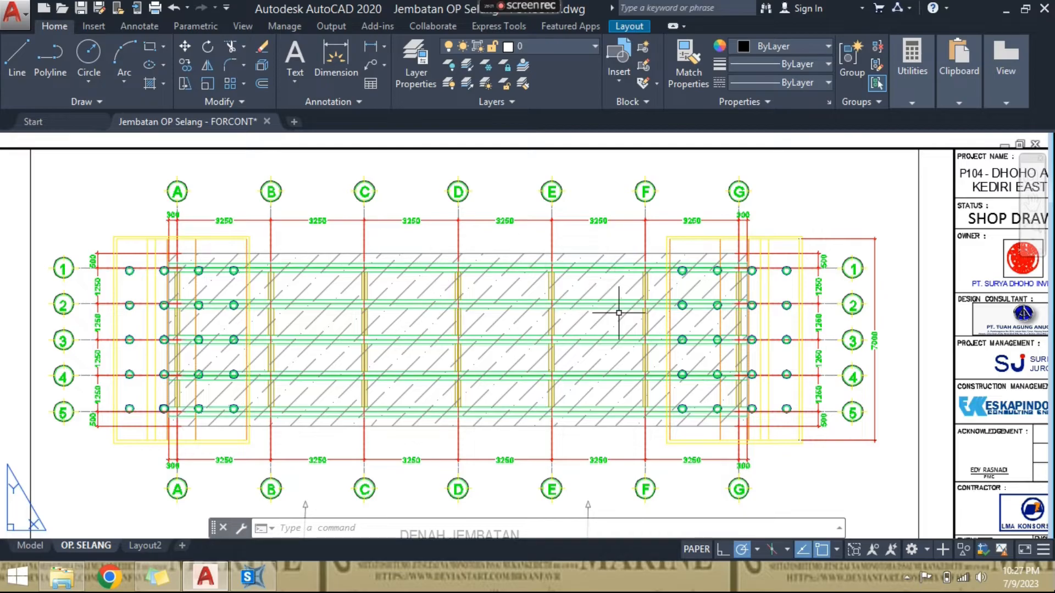
scroll(737, 269, "up", 2)
scroll(734, 277, "down", 1)
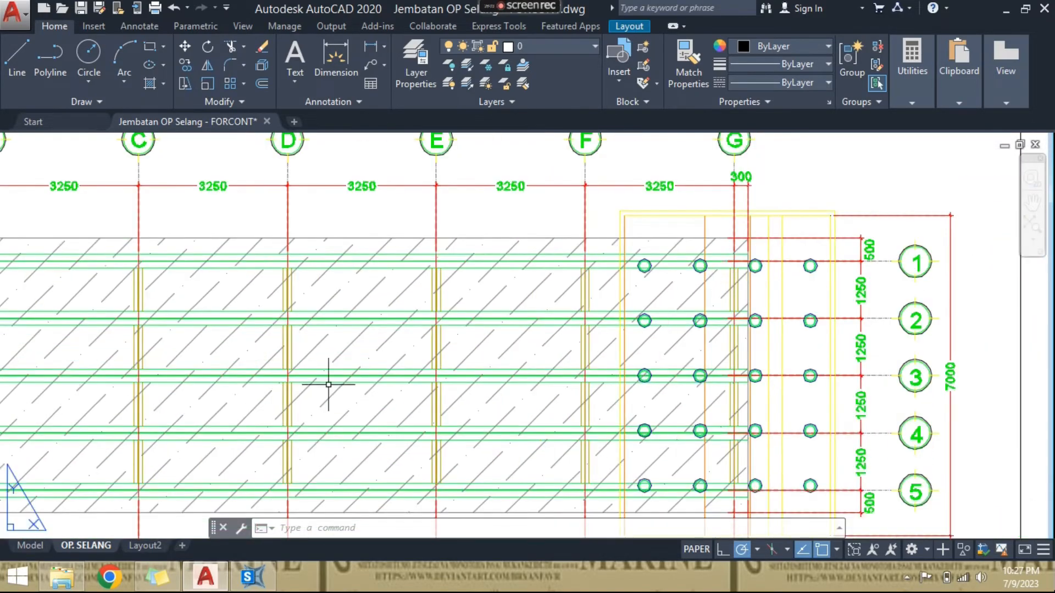
- Switch back to SAP2000 and replicate the selected links linearly with dx 3.25 and number 6
left_click(252, 577)
middle_click_drag(297, 437, 320, 450)
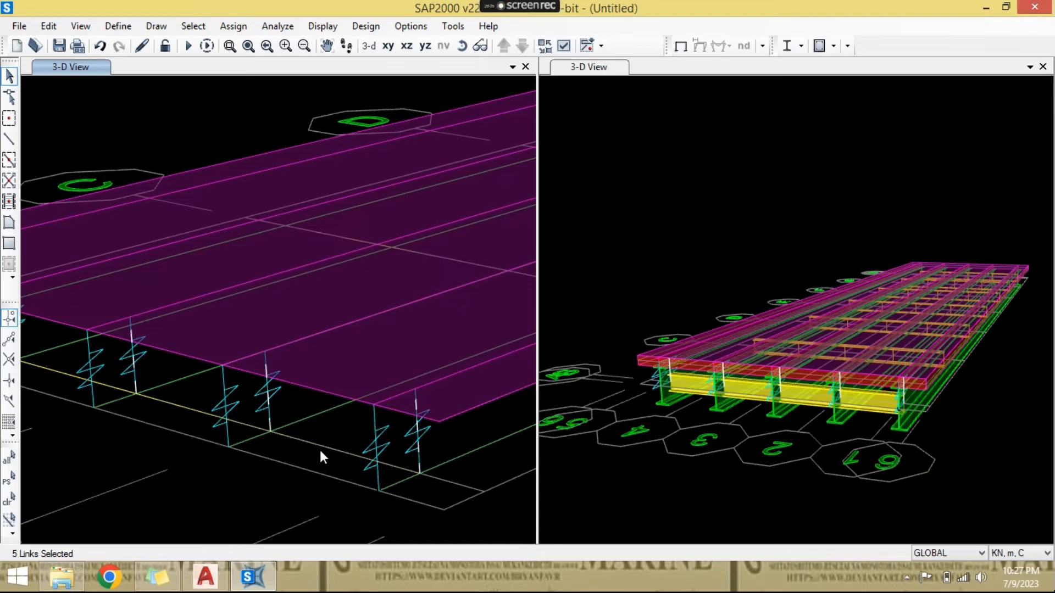
key("ctrl+r")
double_click(439, 191)
type("3.25")
key("Tab")
key("Tab")
key("Tab")
type("6")
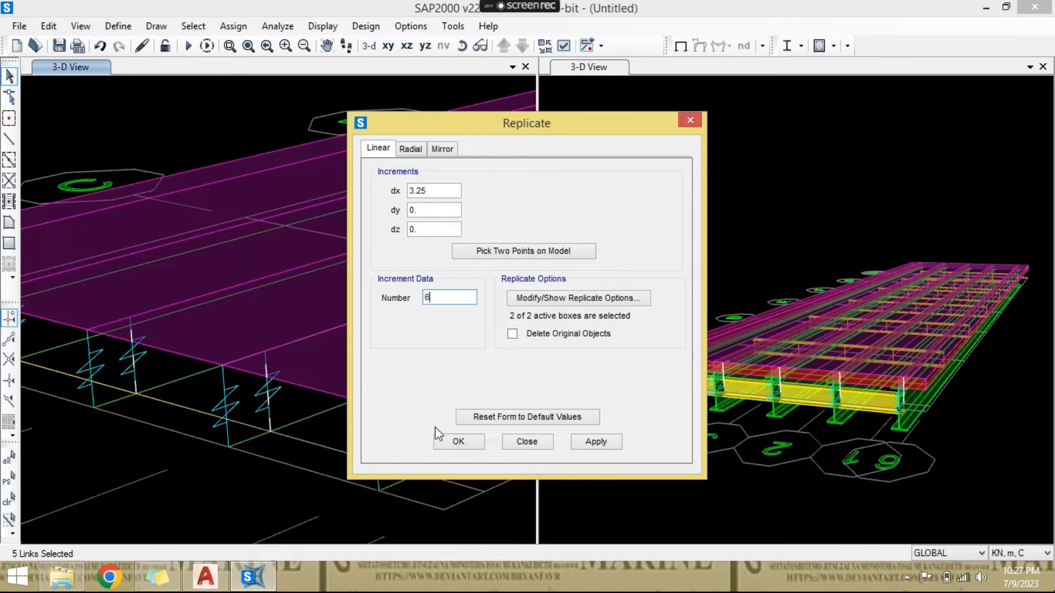
left_click(451, 442)
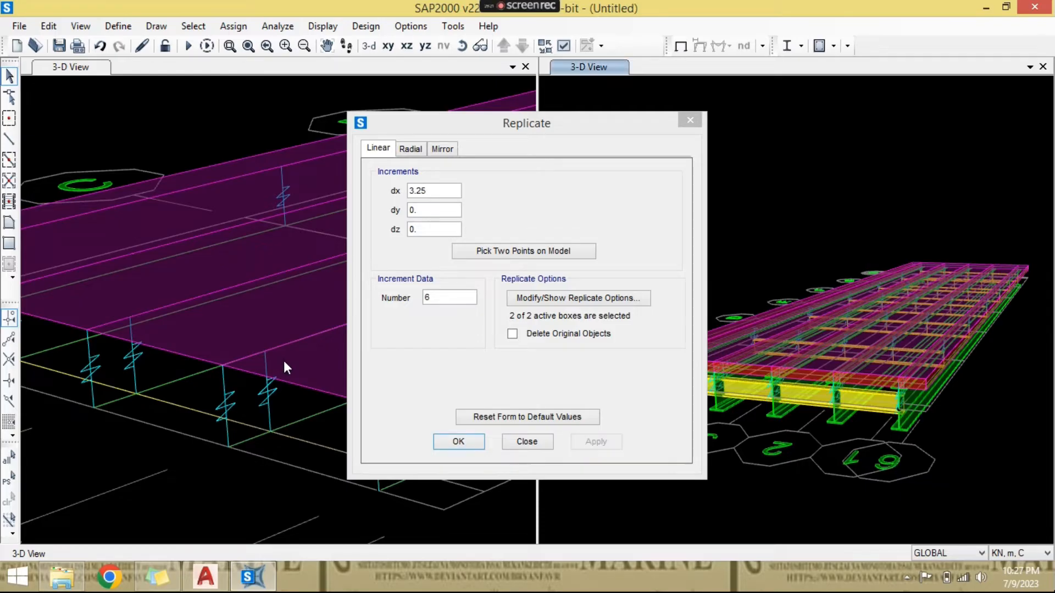
- Select the five Connector links over the last cross beam line at the bridge's far end
scroll(284, 361, "down", 5)
middle_click_drag(357, 336, 231, 395)
scroll(468, 361, "up", 2)
scroll(491, 371, "down", 3)
left_click(462, 46)
mouse_move(362, 383)
left_mouse_down()
mouse_move(302, 408)
mouse_move(458, 432)
mouse_move(374, 391)
left_mouse_up()
left_click(400, 433)
left_click_drag(330, 242, 281, 142)
left_click_drag(255, 311, 427, 349)
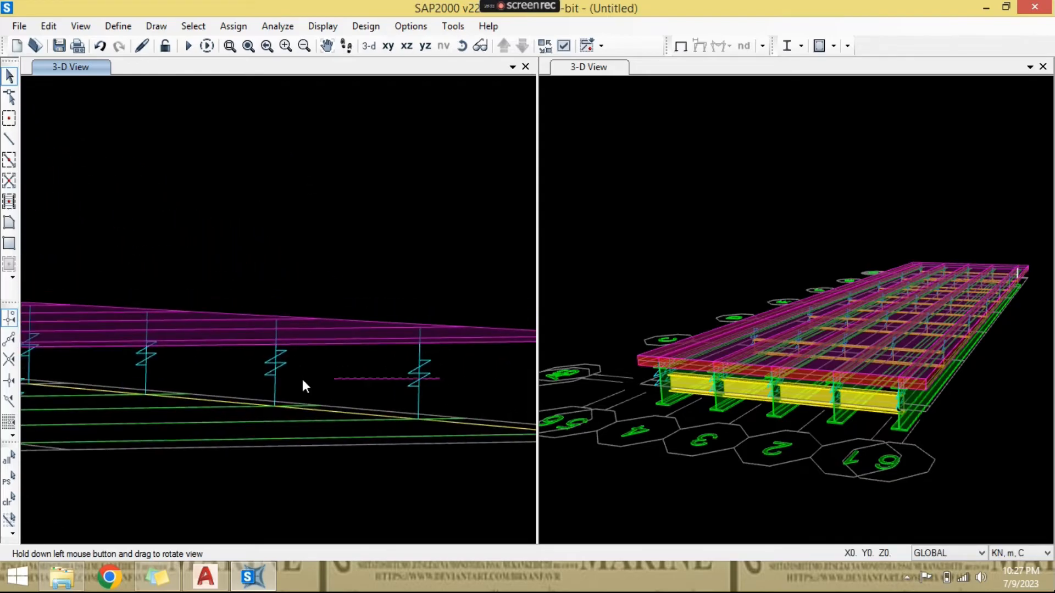
left_click_drag(302, 379, 241, 364)
middle_click_drag(224, 370, 432, 379)
left_click_drag(365, 376, 343, 367)
left_click_drag(247, 376, 232, 367)
middle_click_drag(393, 383, 167, 388)
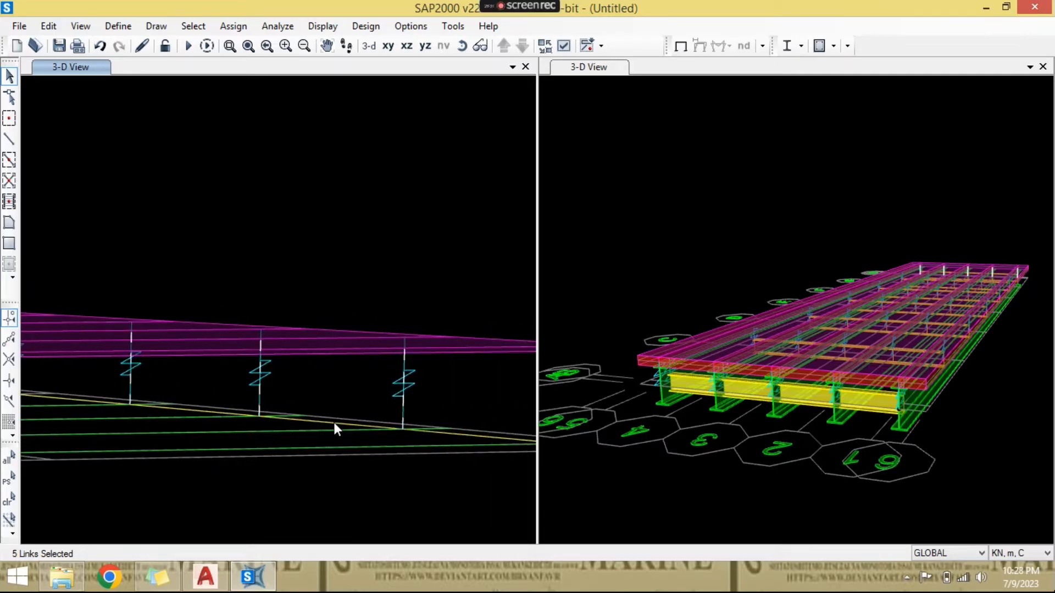
middle_click_drag(333, 420, 222, 405)
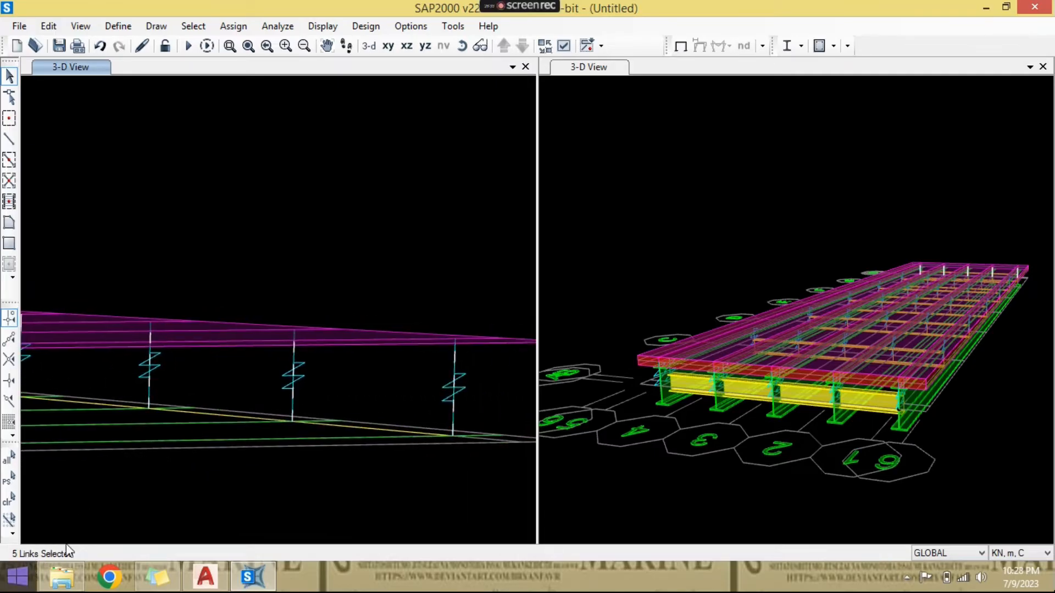
scroll(340, 434, "down", 1)
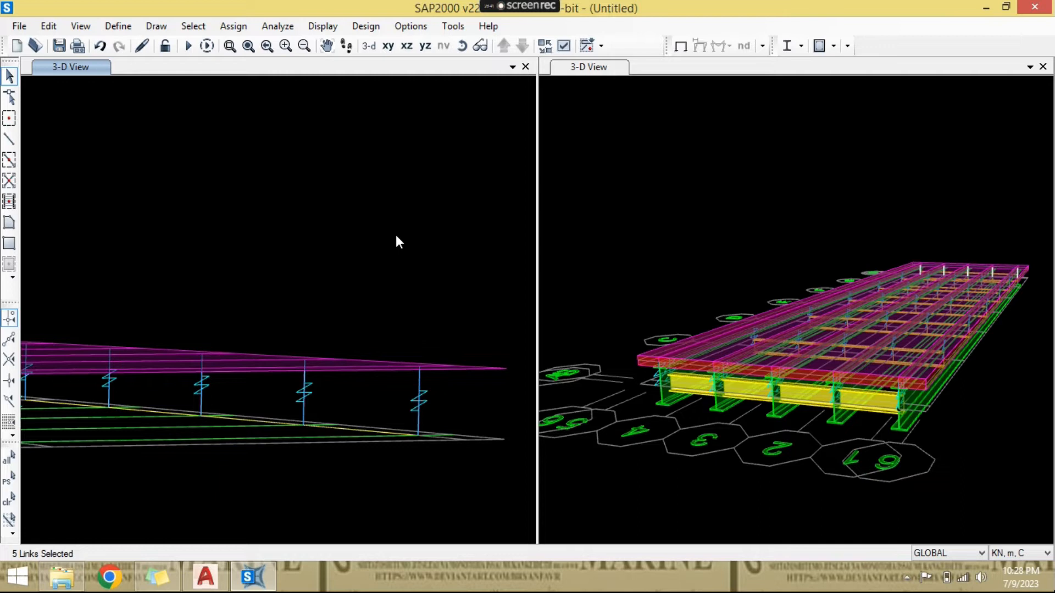
- Replicate the five selected links to the far girder ends with dx 0.3 and number 1
left_click(461, 45)
left_click_drag(438, 214, 345, 228)
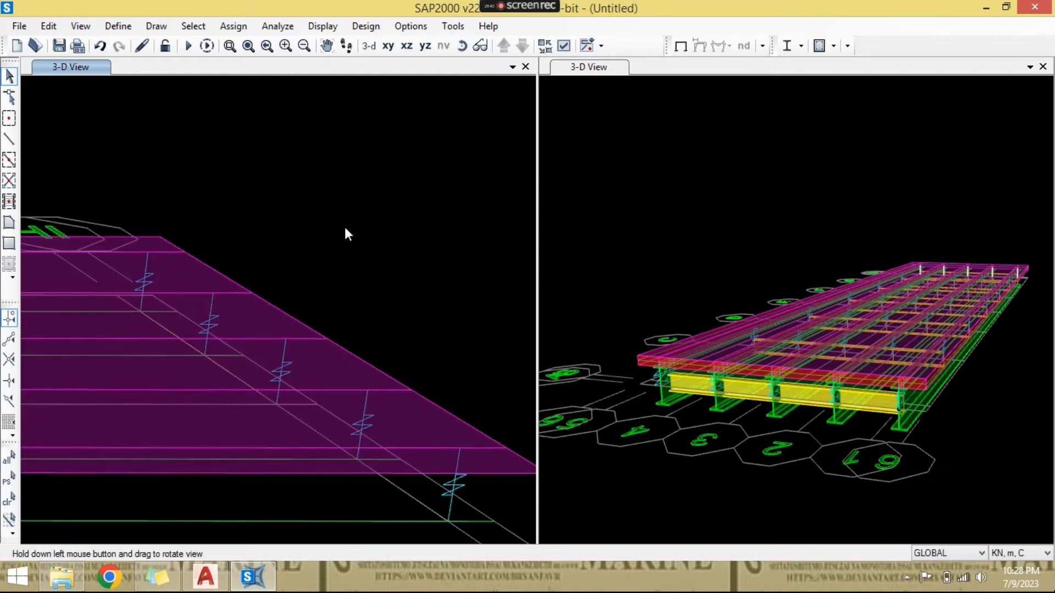
key("ctrl+r")
double_click(434, 190)
type("0.3")
key("Tab")
key("Tab")
key("Tab")
type("1")
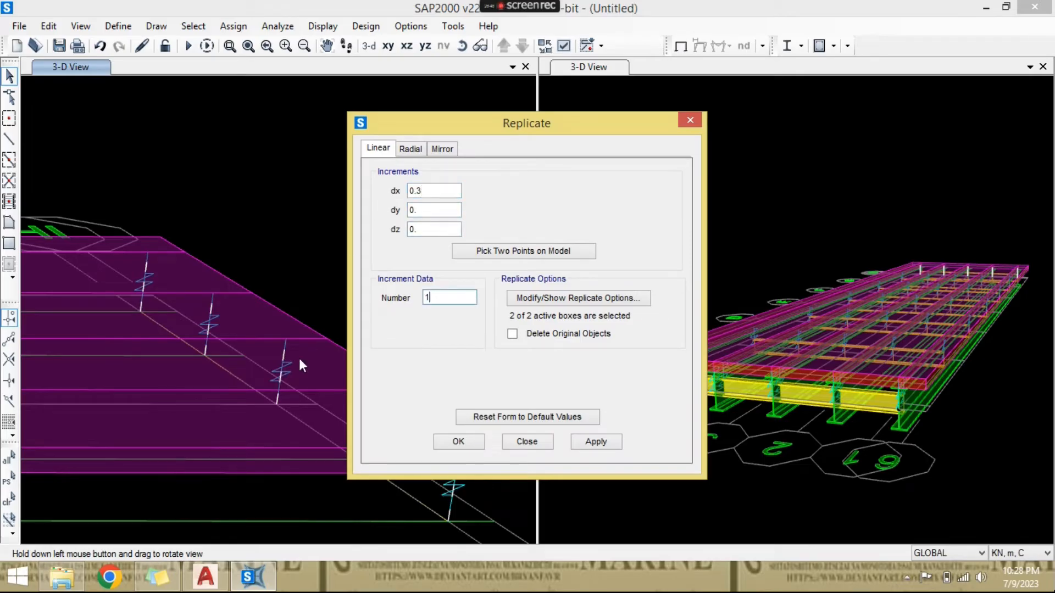
left_click(479, 446)
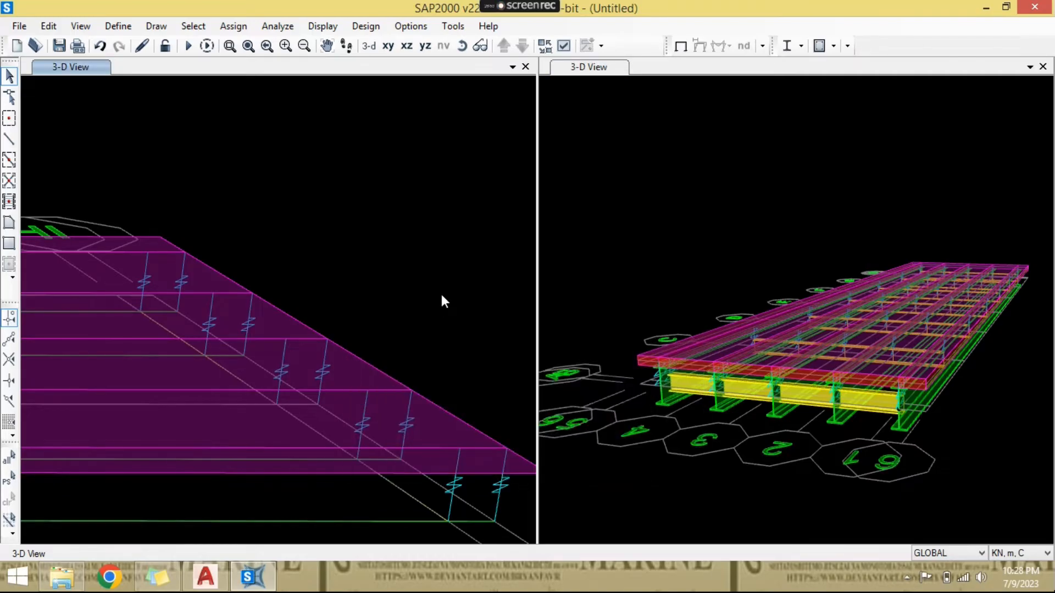
scroll(443, 306, "down", 2)
middle_click_drag(319, 343, 408, 386)
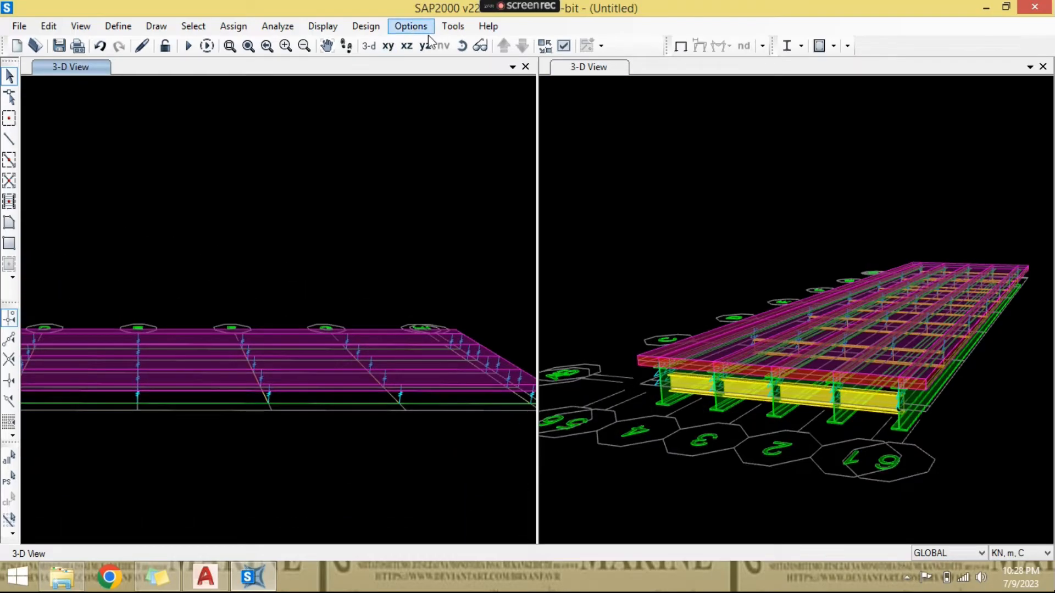
- Assign pinned restraints, with Translation 1, 2 and 3 fixed, to the five girder end joints at the bridge's grid A end
left_click(461, 47)
left_click_drag(179, 358, 288, 386)
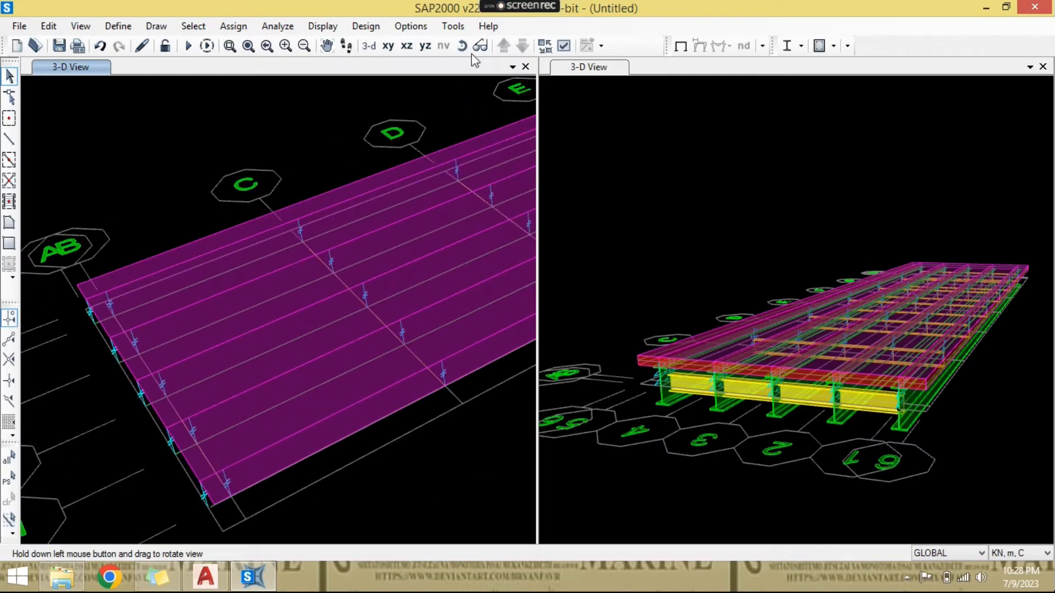
left_click_drag(135, 387, 219, 387)
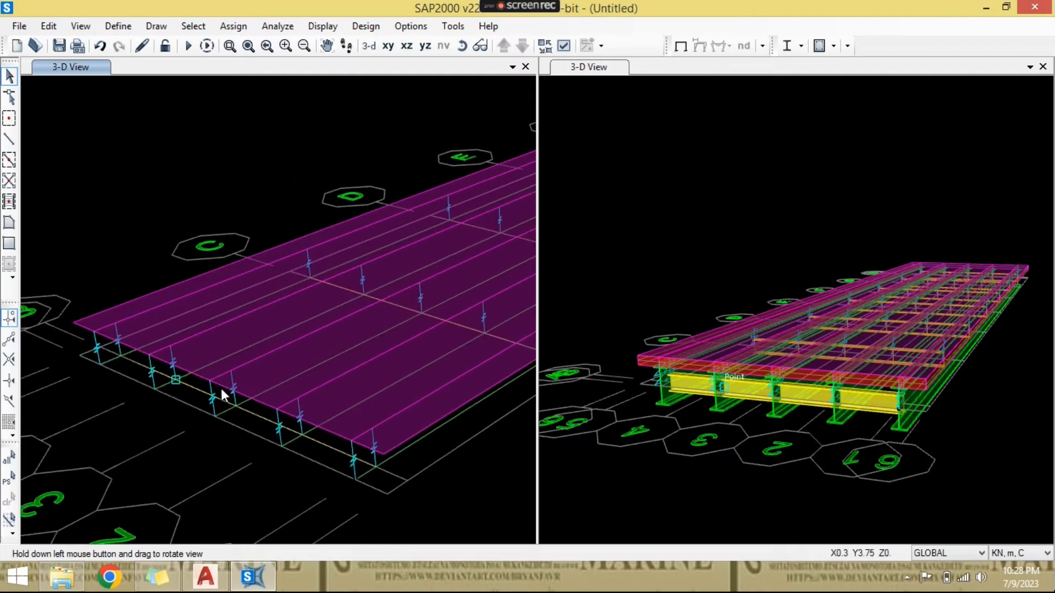
scroll(220, 388, "down", 1)
scroll(141, 393, "up", 5)
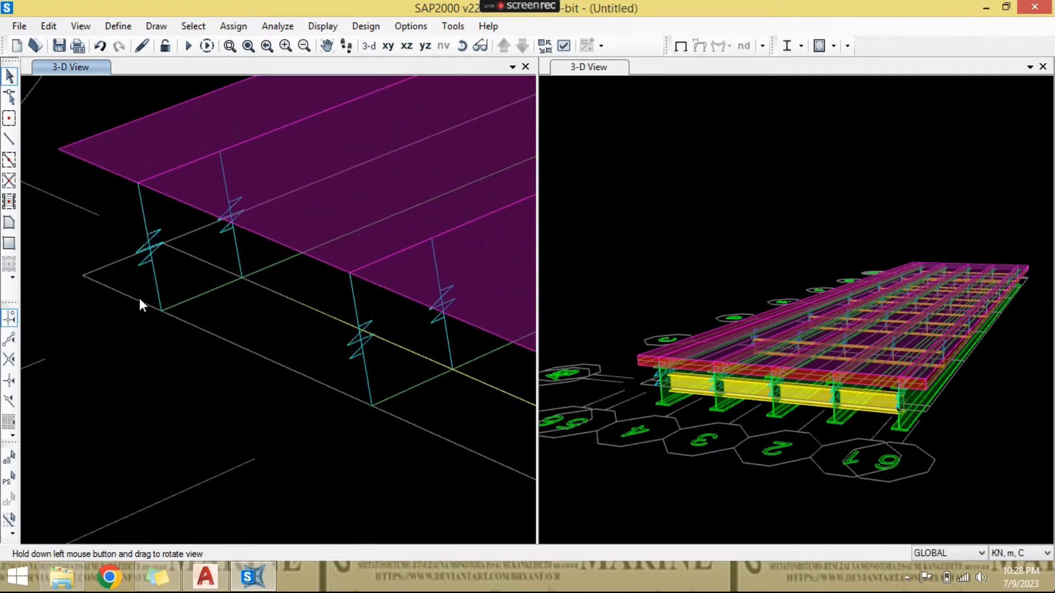
left_click_drag(140, 299, 225, 374)
left_click_drag(319, 381, 400, 463)
scroll(154, 353, "down", 2)
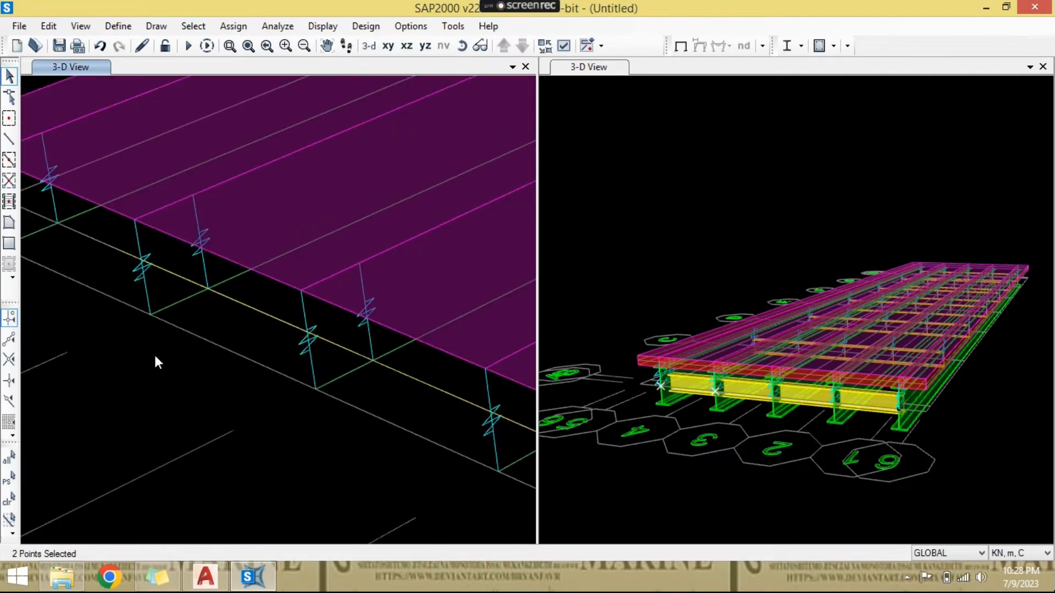
left_click_drag(247, 364, 368, 424)
left_click_drag(414, 460, 415, 460)
middle_click_drag(415, 461, 270, 381)
left_click_drag(377, 401, 421, 444)
left_click(233, 26)
mouse_move(236, 43)
left_click(444, 48)
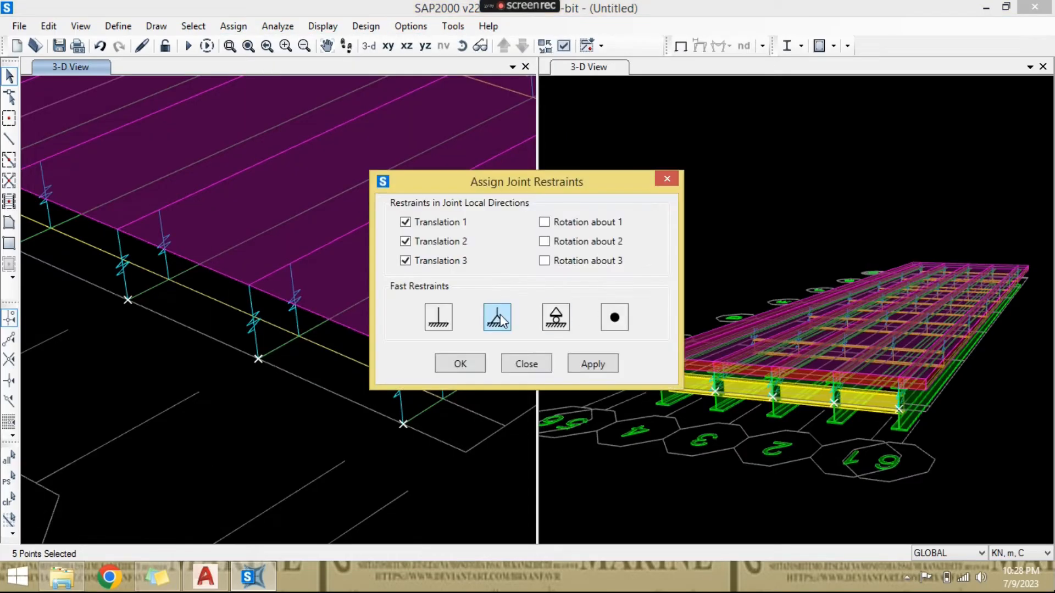
left_click(476, 360)
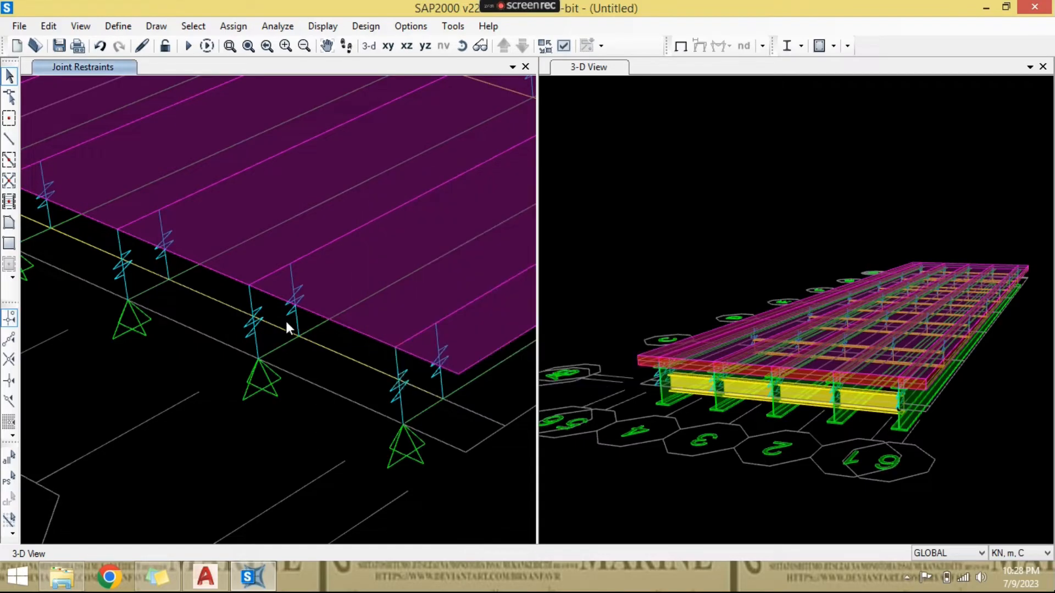
- Select the five bottom girder end joints at the opposite end of the bridge from the pinned supports
scroll(306, 341, "down", 4)
middle_click_drag(324, 342, 301, 328)
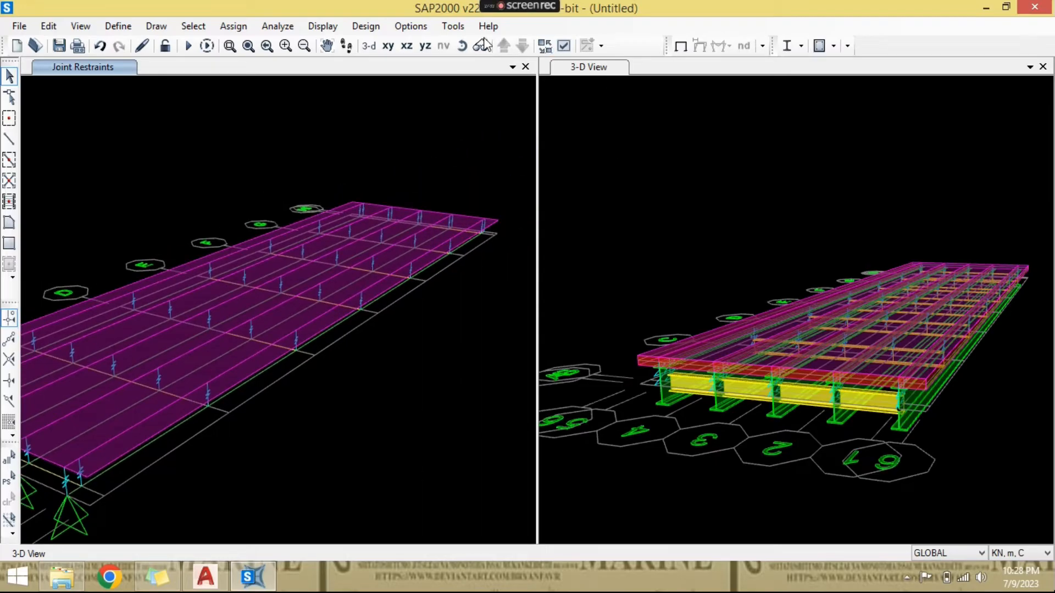
left_click(462, 46)
left_click_drag(489, 283, 45, 304)
middle_click_drag(540, 359, 280, 295)
middle_click_drag(729, 356, 804, 368)
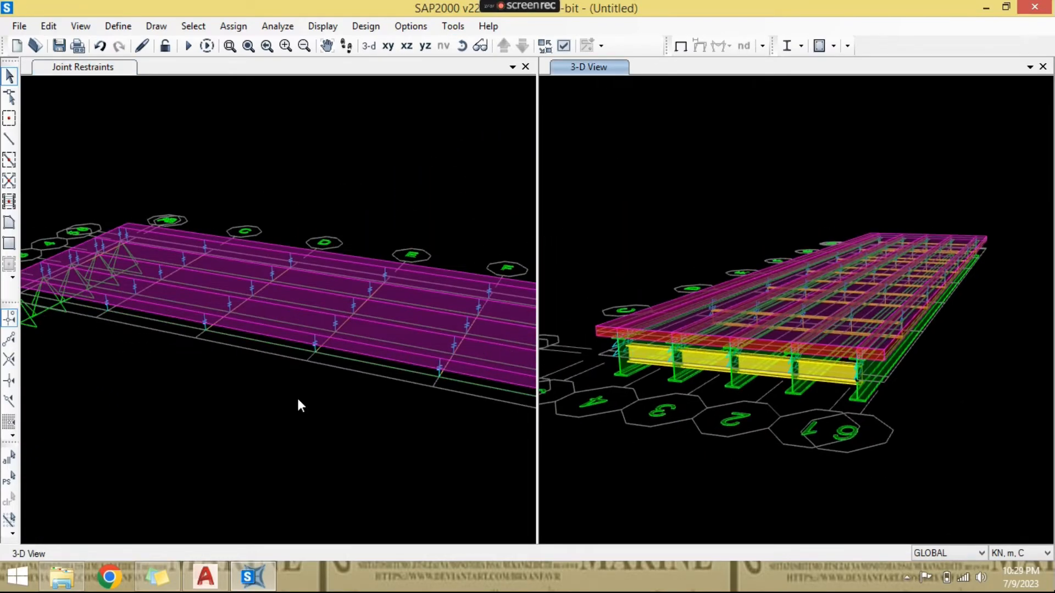
middle_click_drag(314, 439, 160, 367)
middle_click_drag(444, 380, 73, 344)
scroll(247, 346, "up", 5)
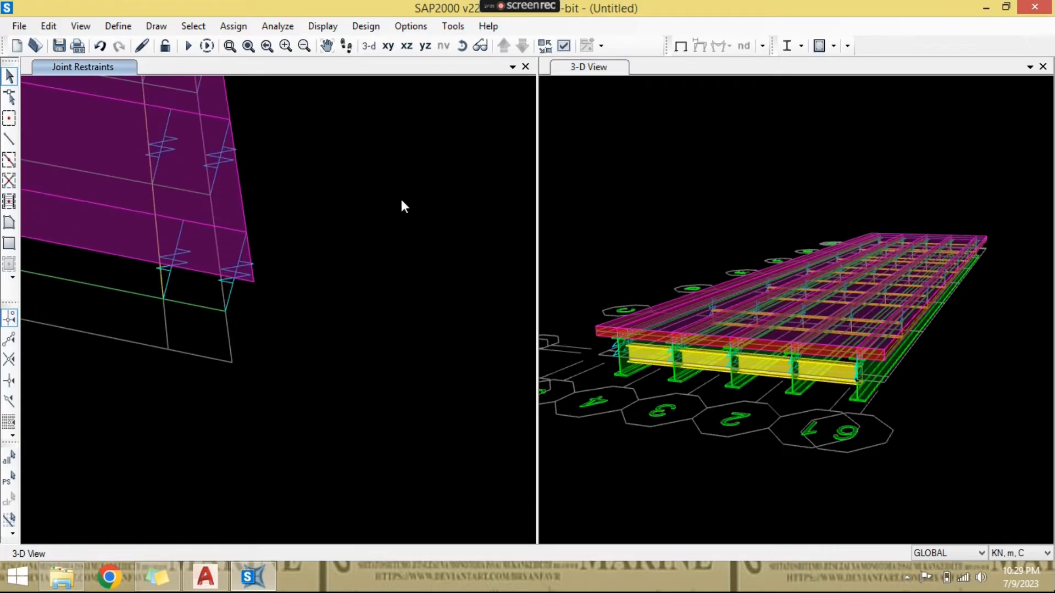
left_click(462, 45)
left_click_drag(310, 250, 279, 306)
scroll(279, 305, "up", 5)
middle_click_drag(322, 337, 372, 381)
left_click(462, 46)
left_click_drag(410, 220, 193, 514)
left_click(200, 469)
left_click(260, 421)
left_click(314, 378)
left_click(360, 341)
left_click(400, 309)
left_click_drag(415, 444, 373, 386)
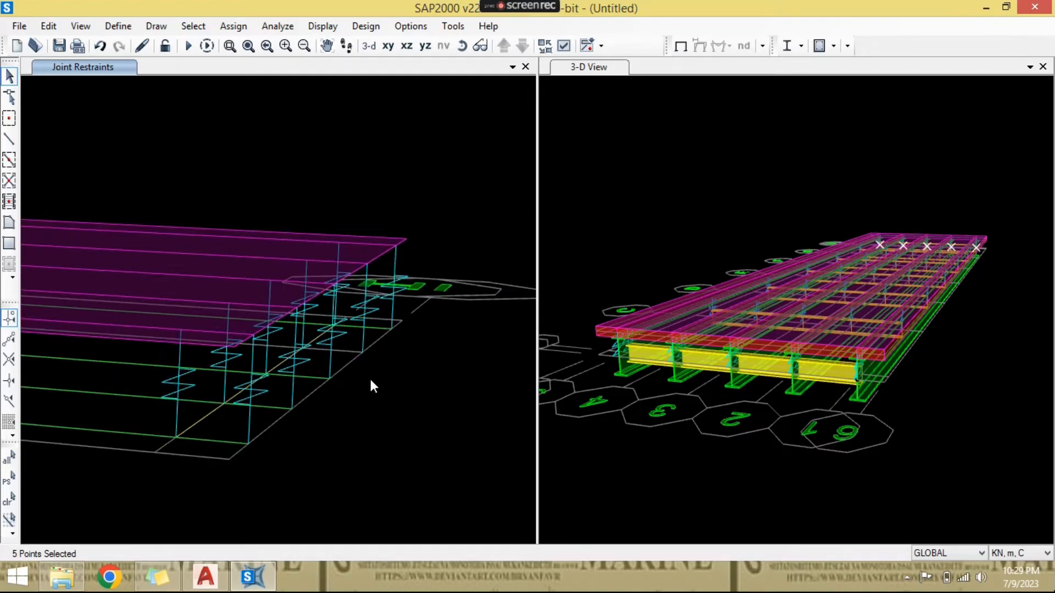
left_click(462, 46)
left_click_drag(445, 218, 430, 320)
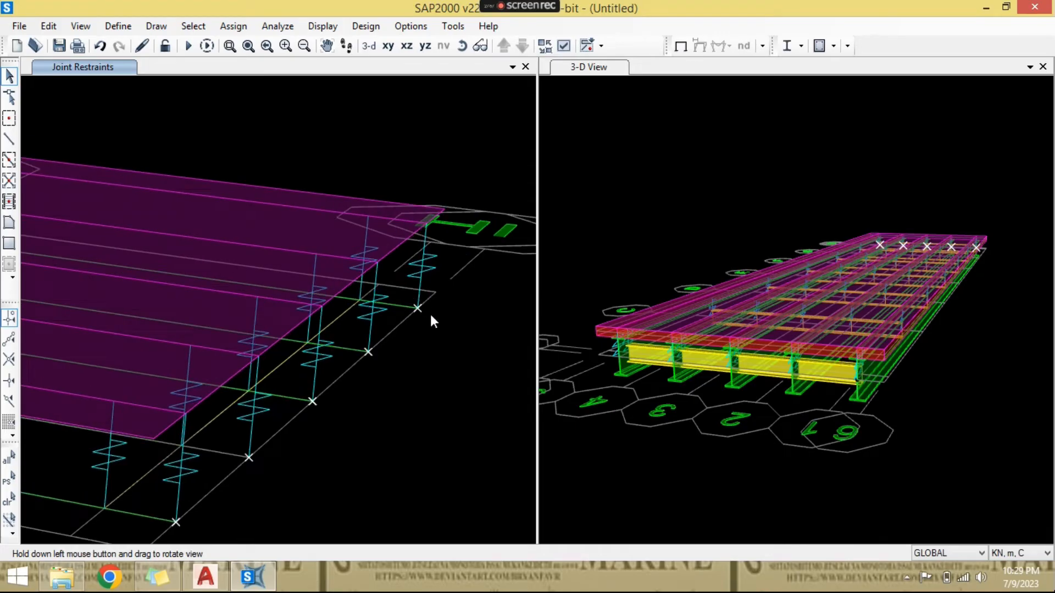
- Assign roller restraints, with only Translation 3 fixed, to the five selected girder end joints
scroll(430, 314, "down", 3)
middle_click_drag(424, 336, 440, 350)
left_click(240, 29)
mouse_move(252, 41)
left_click(483, 44)
left_click(556, 320)
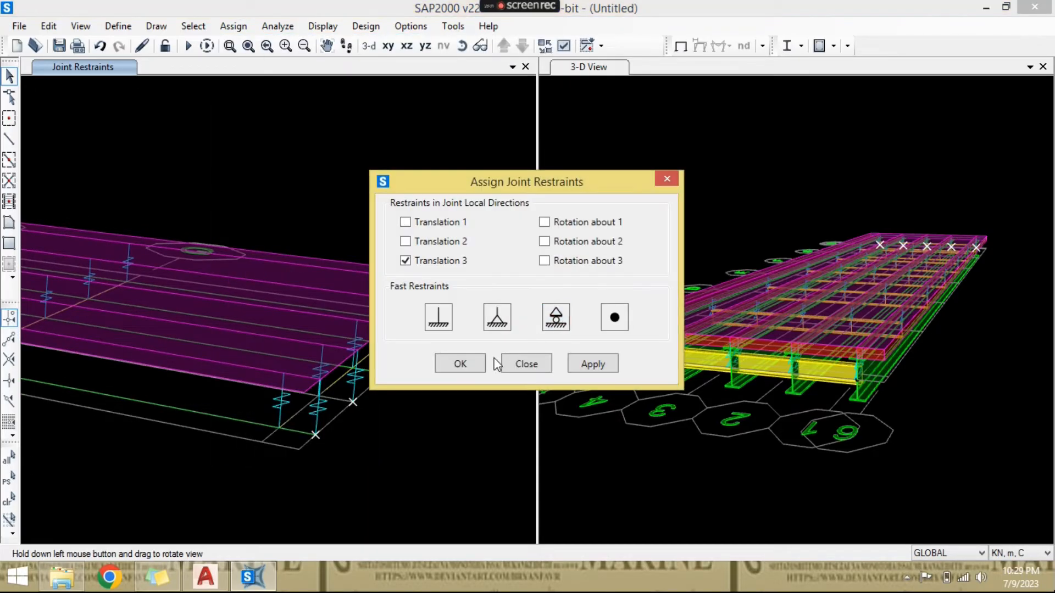
left_click(460, 364)
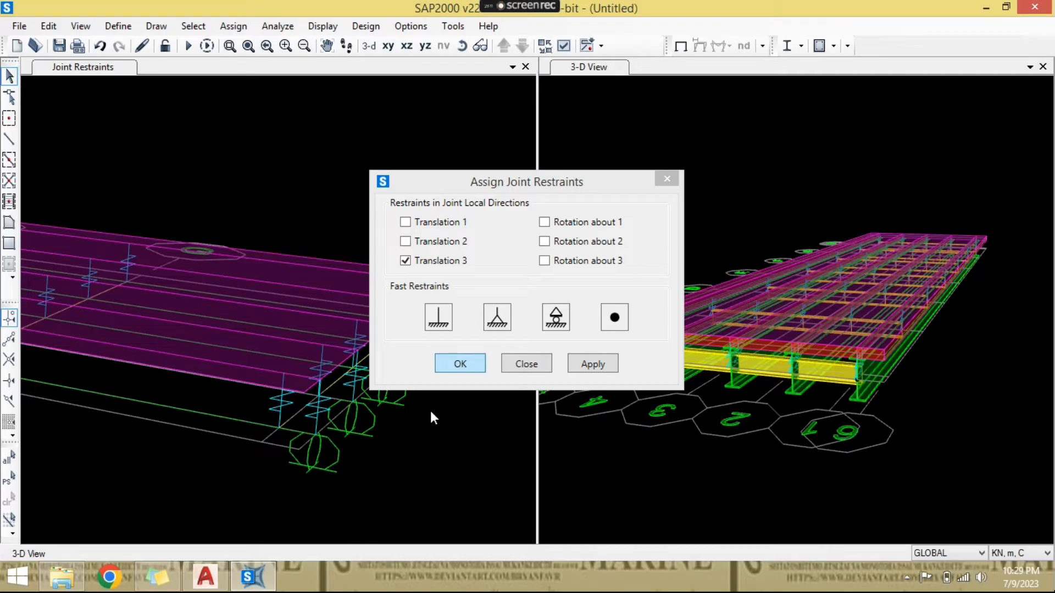
scroll(430, 410, "down", 4)
left_click(462, 45)
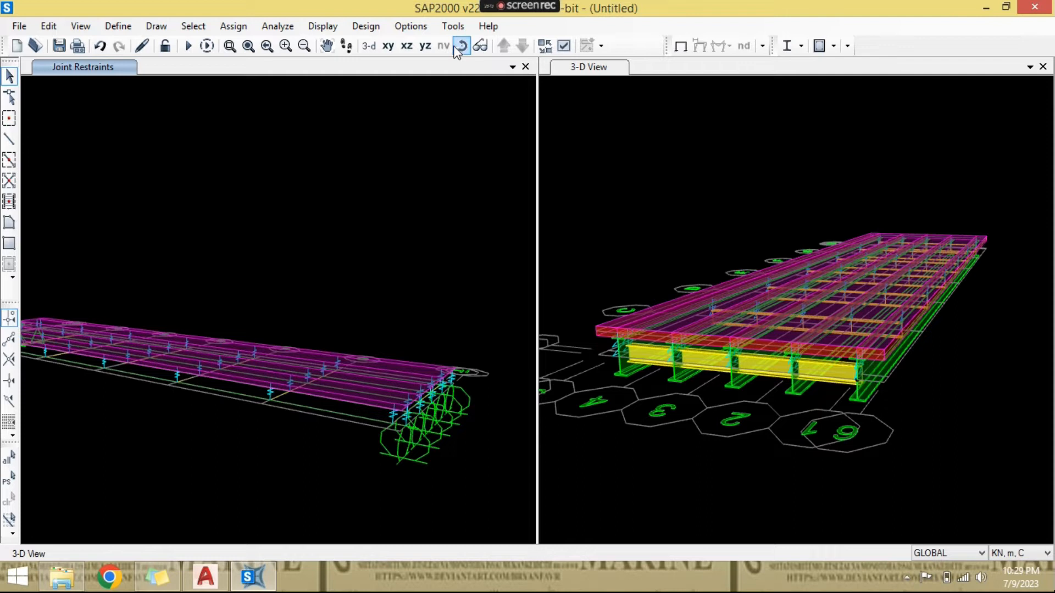
left_click_drag(236, 258, 377, 353)
left_click(460, 46)
left_click_drag(207, 313, 223, 277)
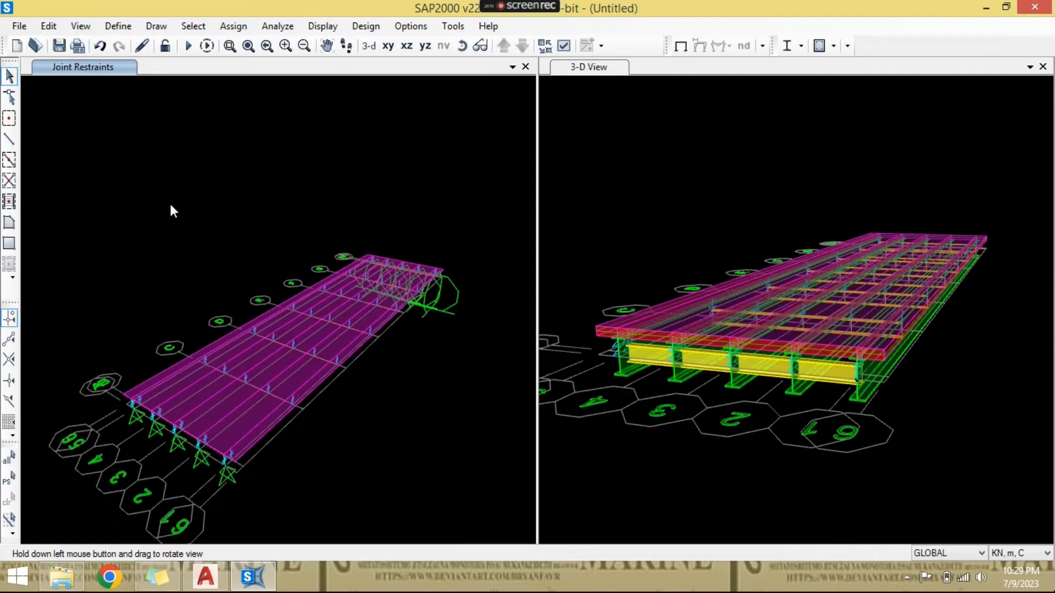
- Start saving the model and create and open a new folder named SAP inside E: > 1. BANGUN NUSANTARA > 7. BAHAN YOUTUBE
left_click(62, 49)
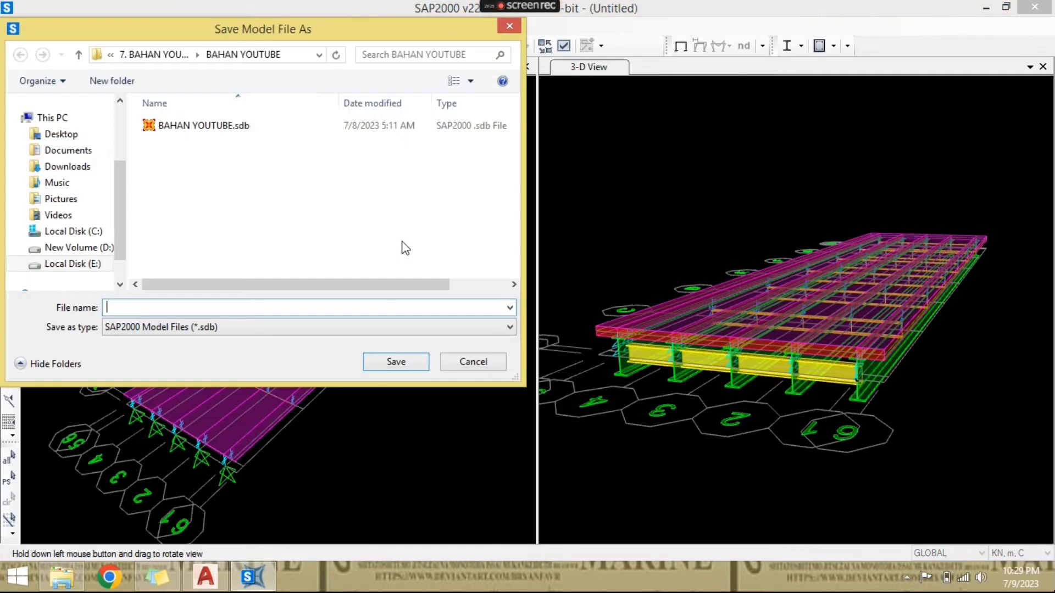
left_click(72, 264)
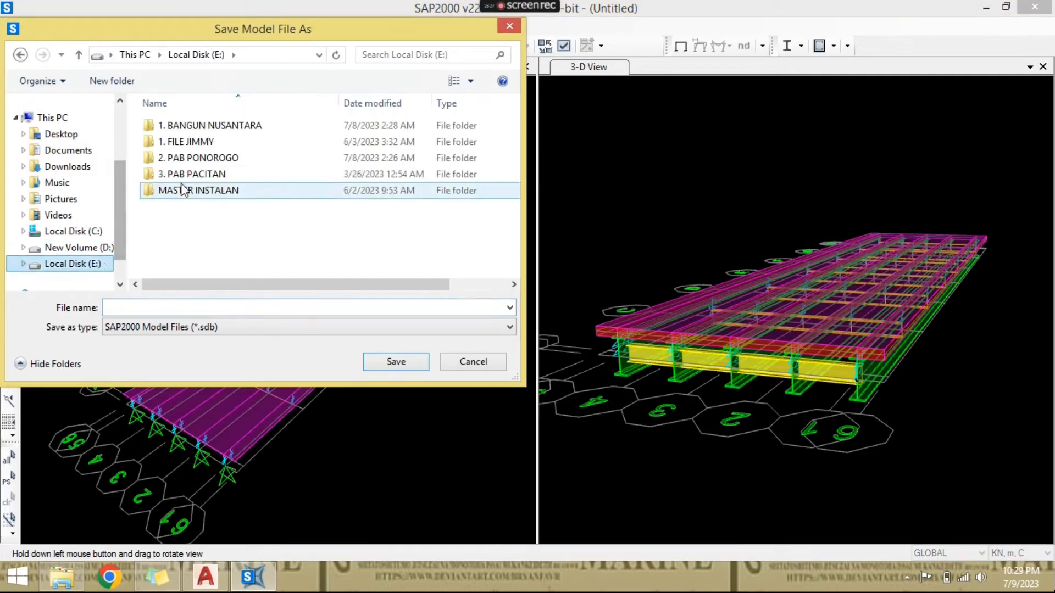
left_click(200, 130)
double_click(199, 130)
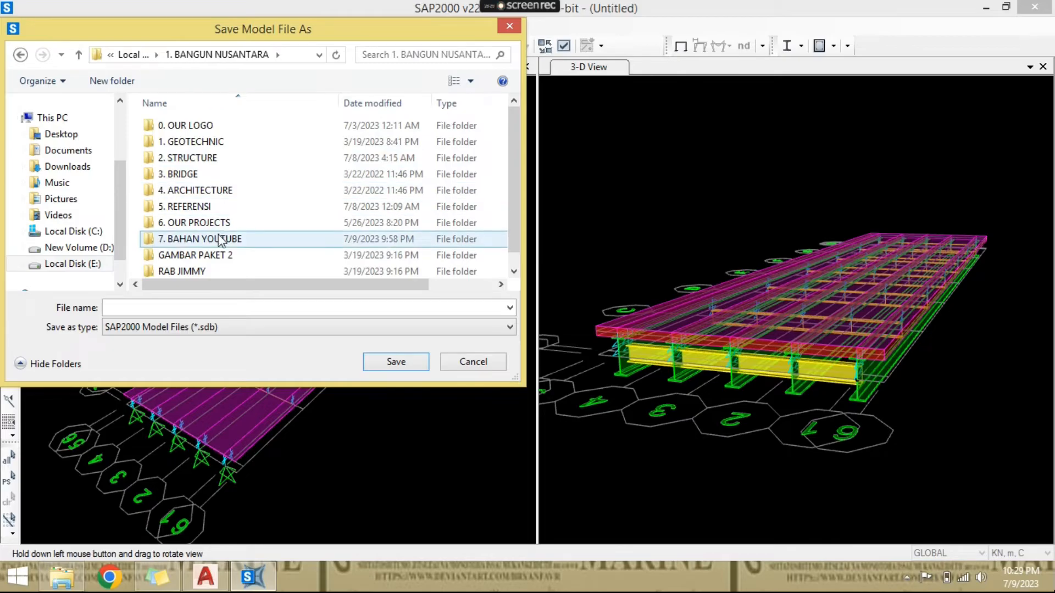
double_click(222, 240)
left_click(126, 85)
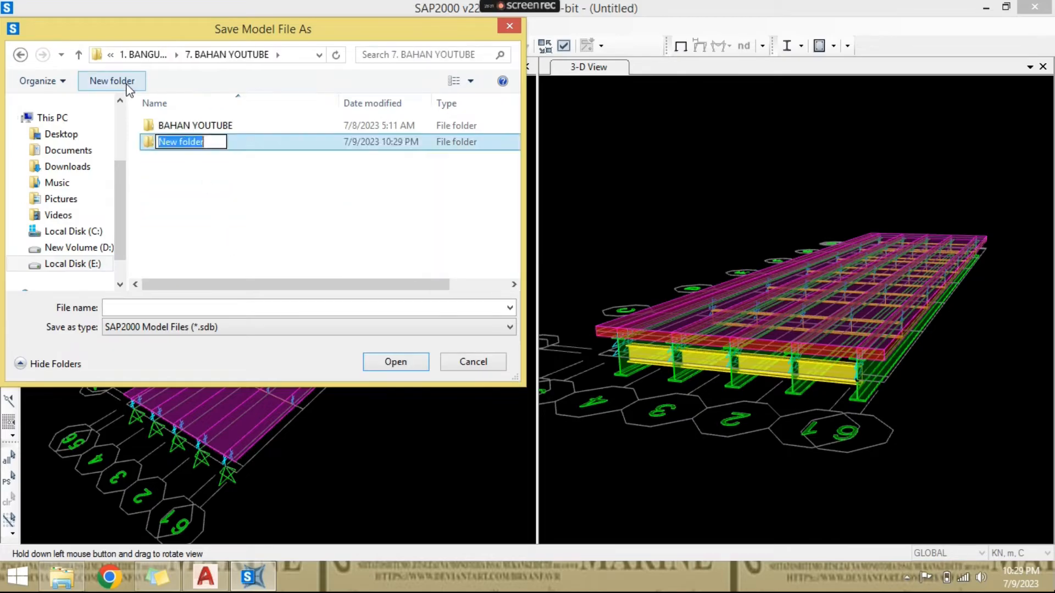
type("SAP")
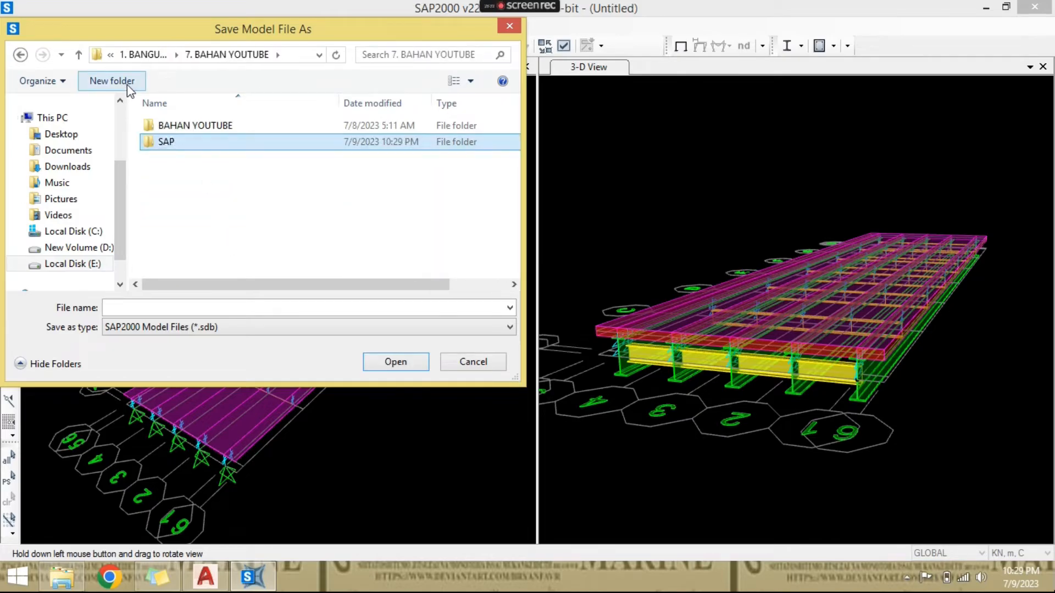
key("Return")
key("Return")
- Save the model in the SAP folder under the file name COBA
left_click(283, 307)
type("CO")
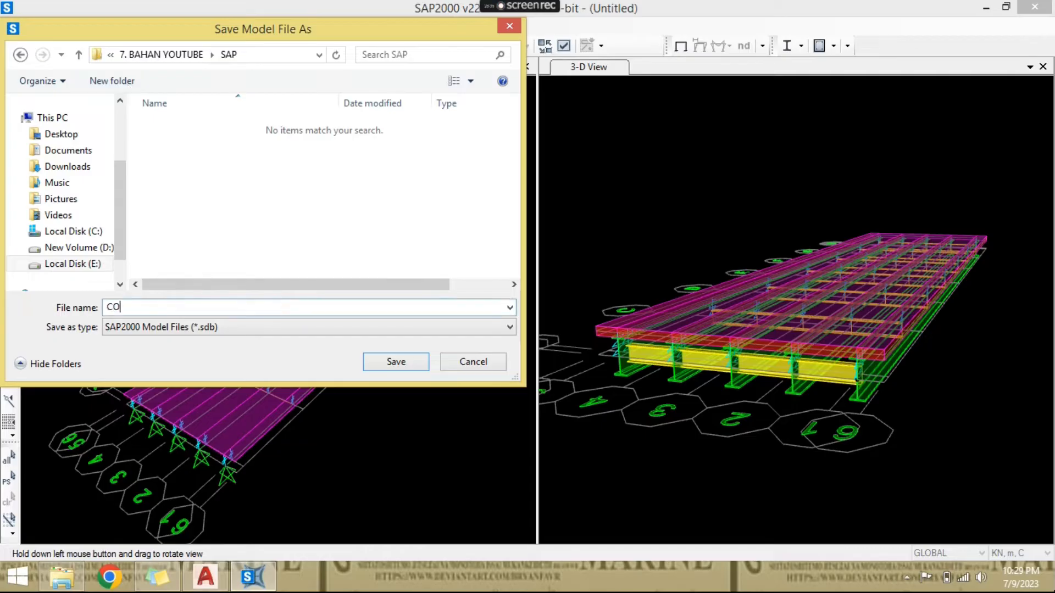
type("BA")
key("Return")
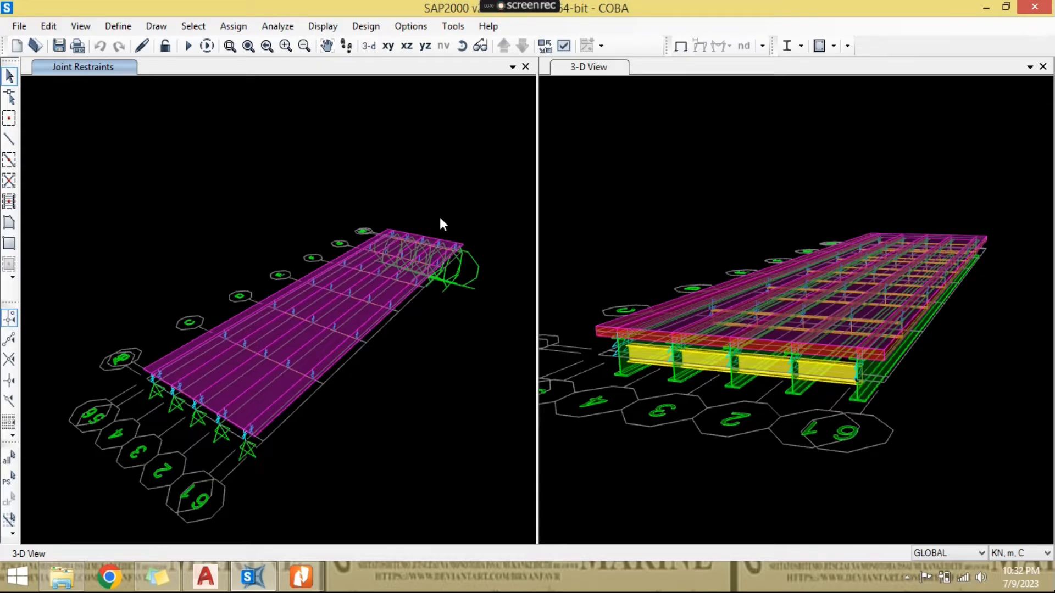
middle_click_drag(428, 265, 433, 247)
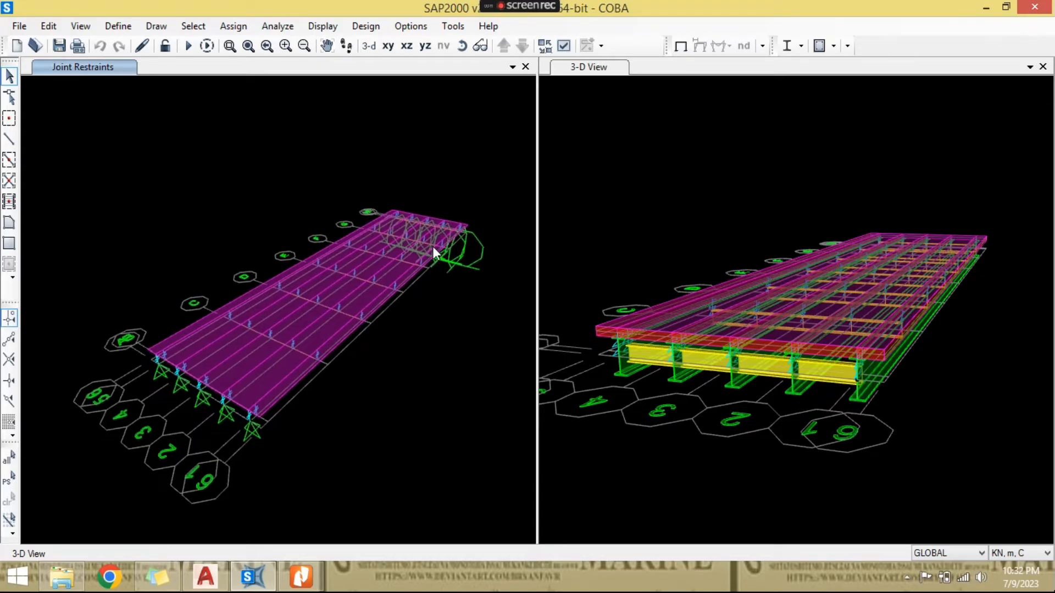
left_click(462, 46)
left_click_drag(431, 353, 403, 408)
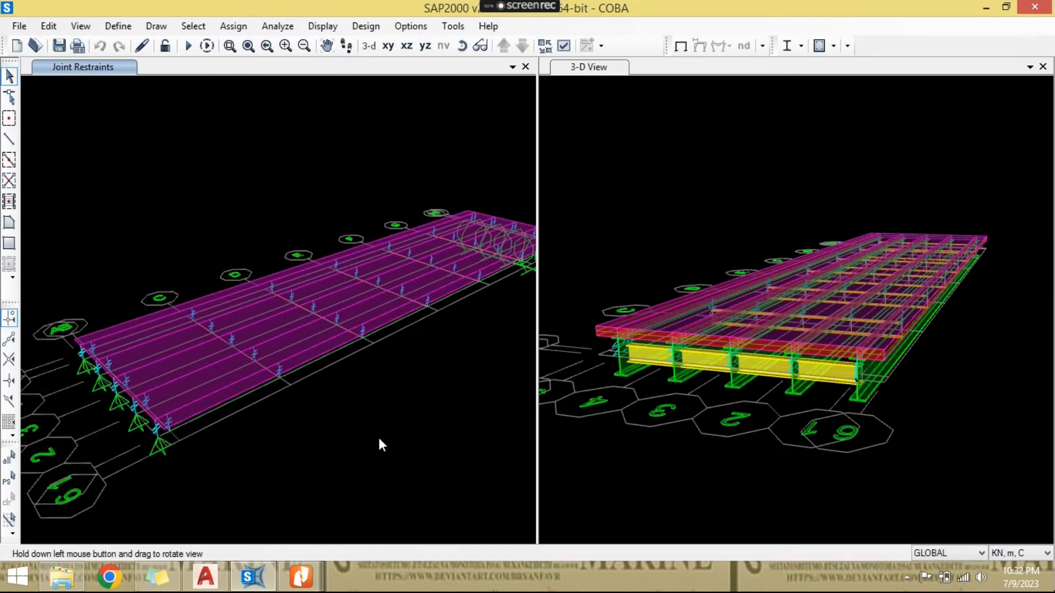
- Switch to Nitro Pro and examine Tabel 1 of load combinations and load factors in the SNI 1725-2016 Pembebanan Jembatan document
left_click(317, 574)
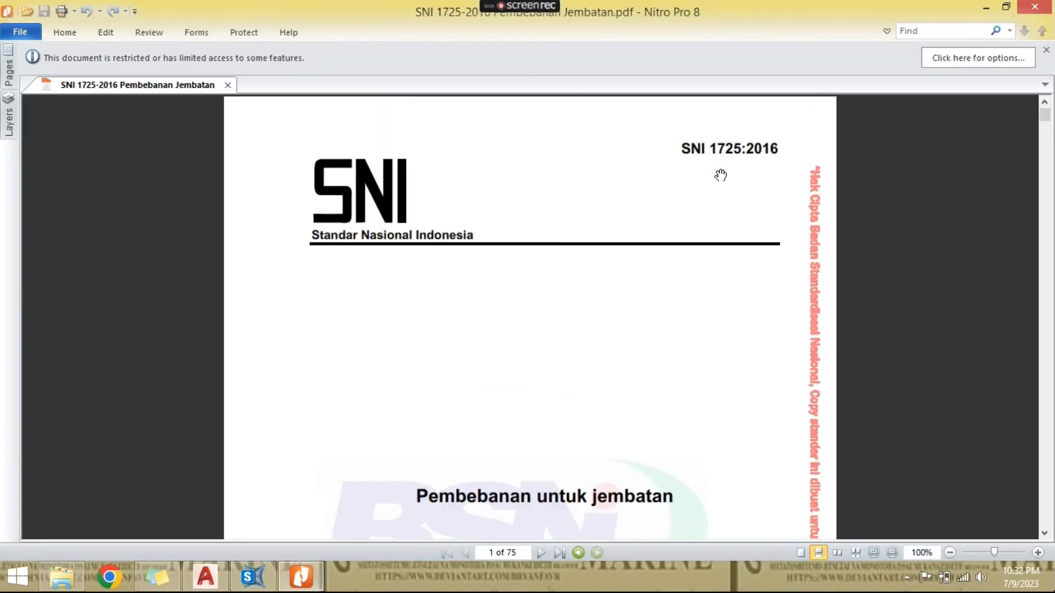
scroll(721, 175, "down", 1)
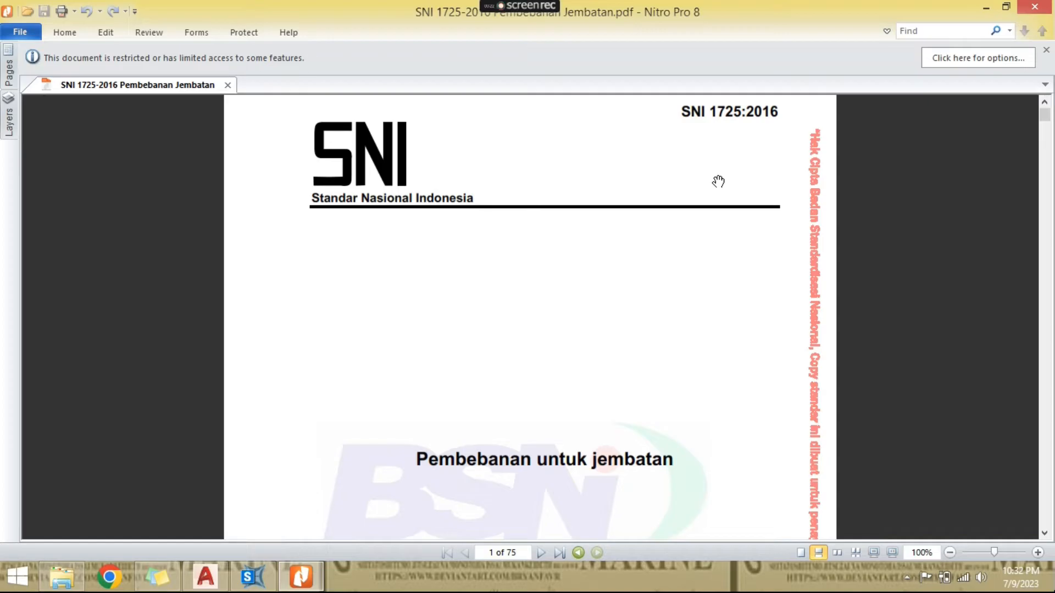
scroll(718, 181, "down", 10)
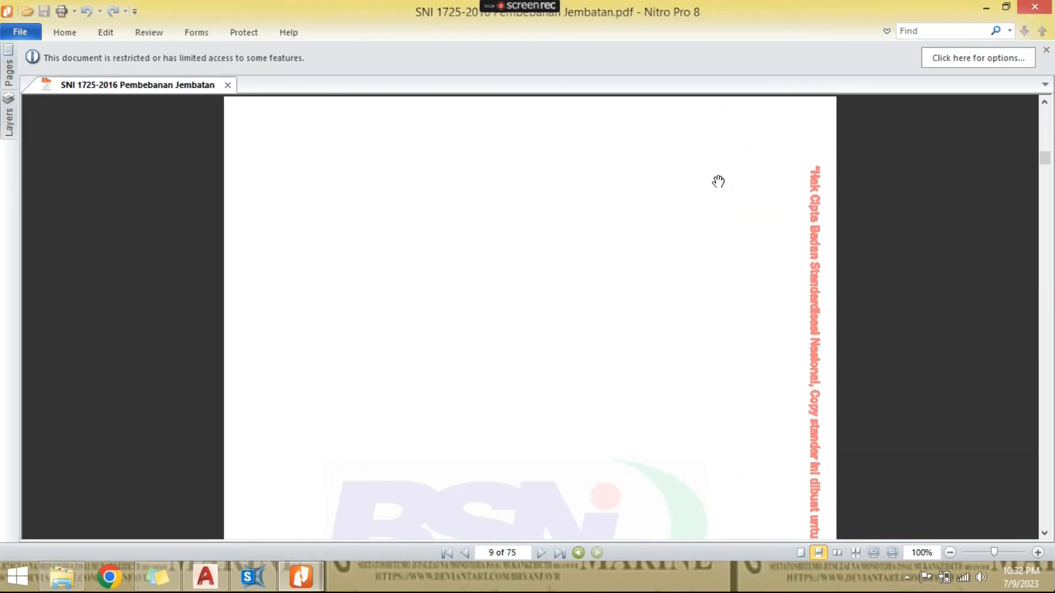
scroll(718, 182, "down", 10)
scroll(718, 181, "down", 10)
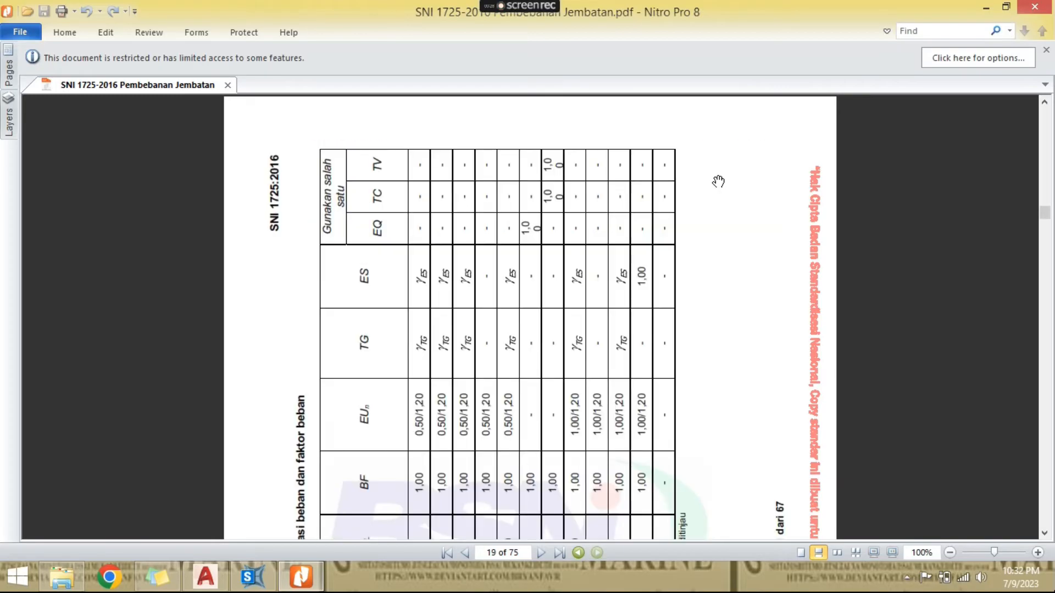
scroll(718, 182, "down", 8)
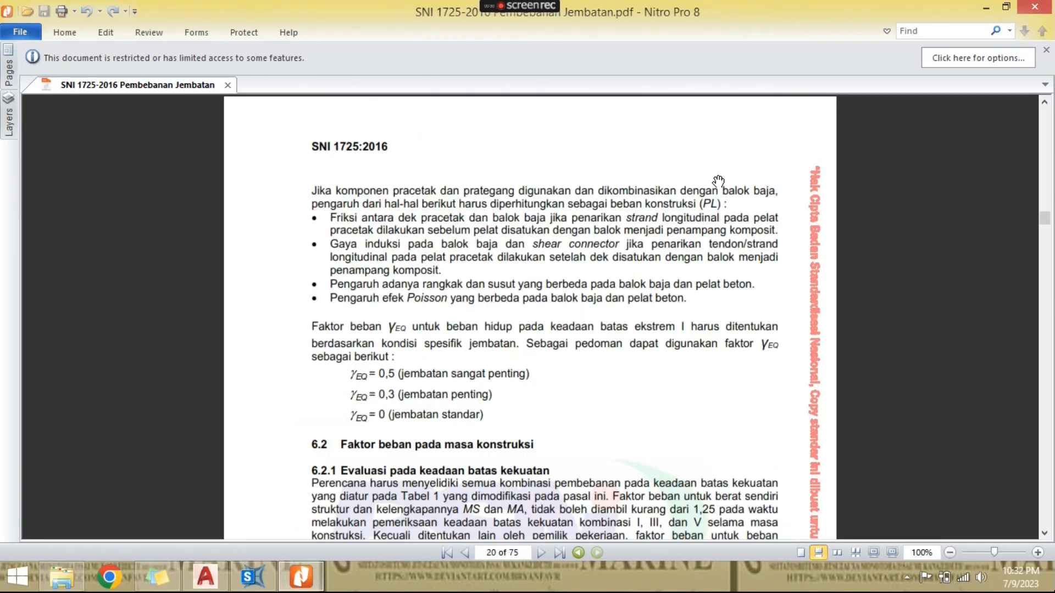
scroll(719, 181, "up", 5)
scroll(605, 329, "up", 4)
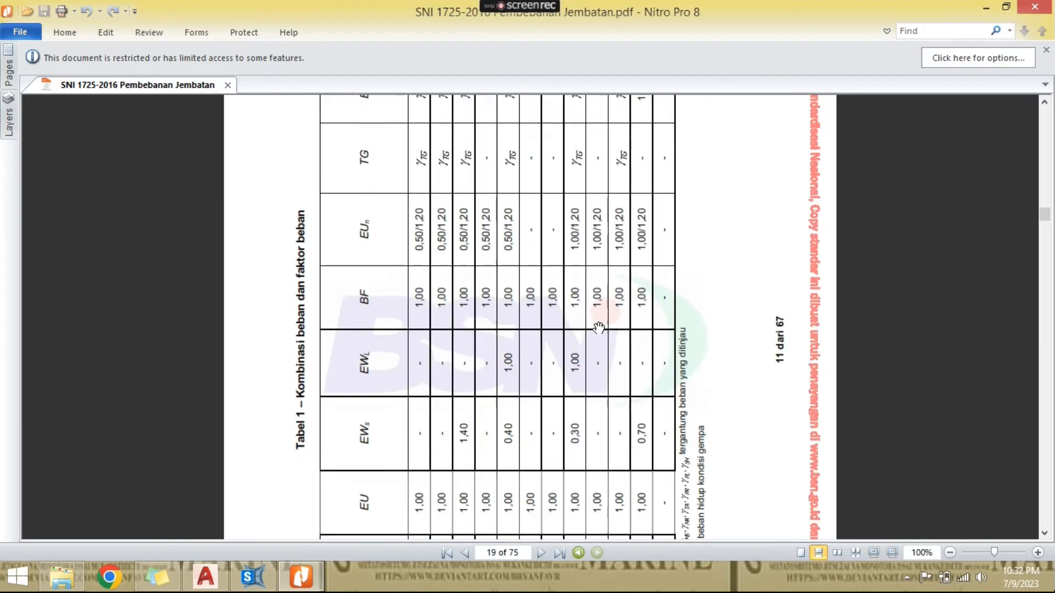
scroll(519, 357, "down", 2)
scroll(758, 385, "up", 5)
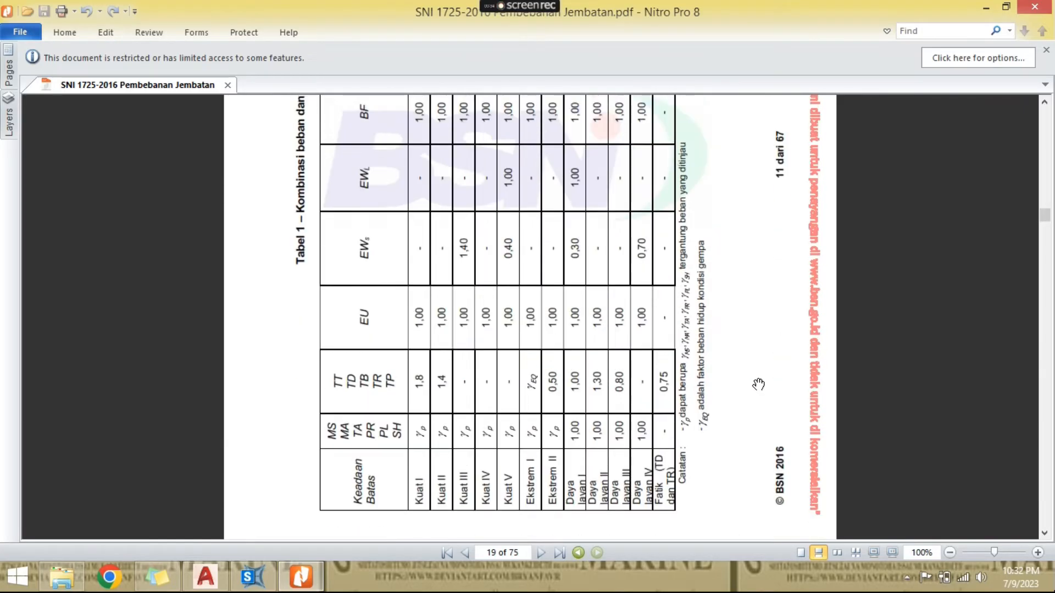
scroll(758, 385, "up", 3)
scroll(749, 383, "down", 6)
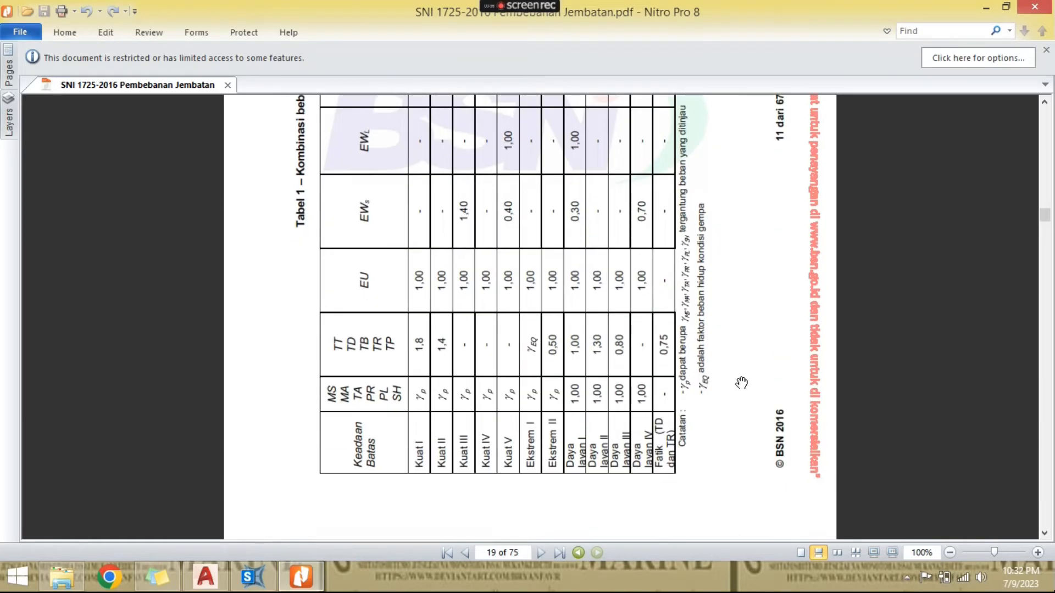
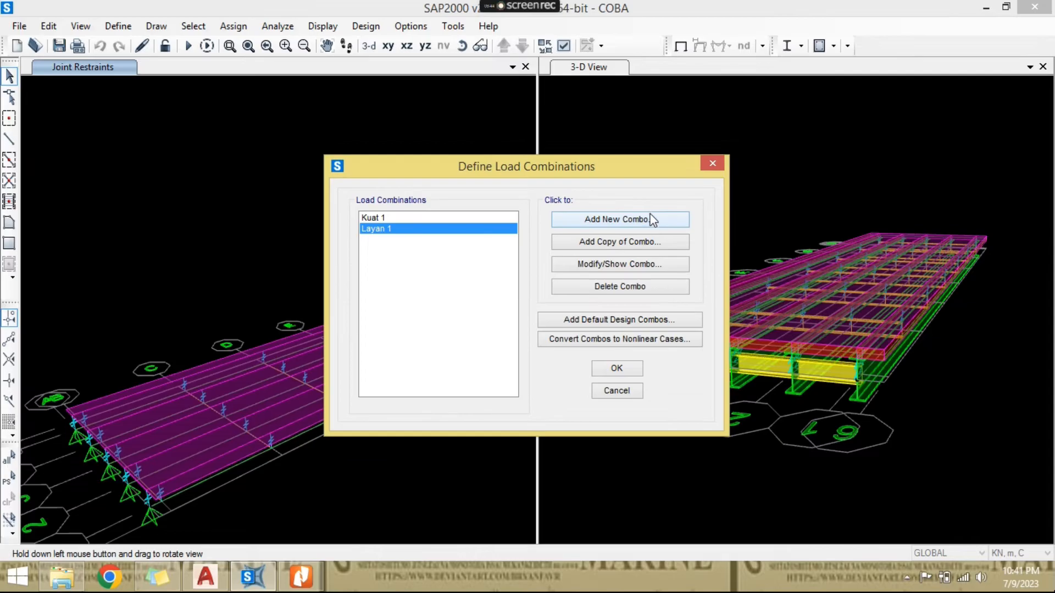
- Create a load combination named Layan 2 and add load cases MS and MA with scale factor 1, following the SNI table
left_click(641, 223)
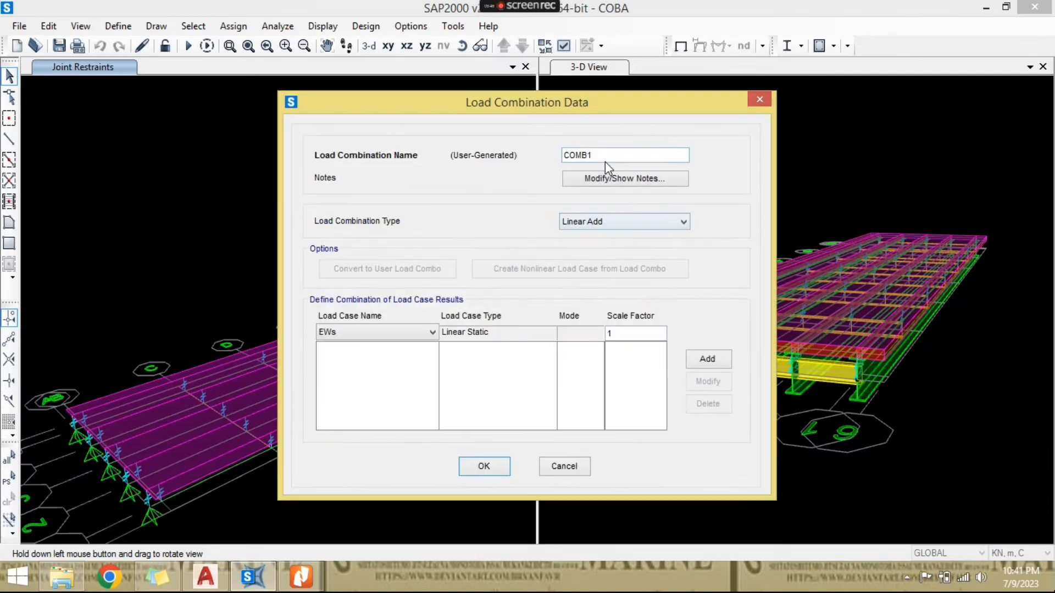
type("Layan 2")
left_click(301, 578)
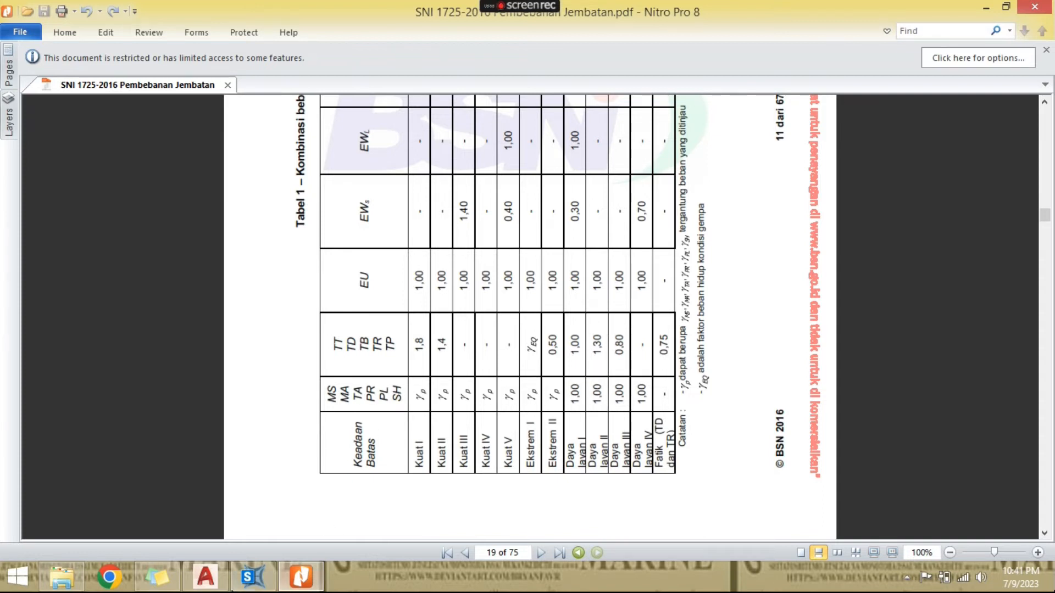
key("alt+Tab")
left_click(389, 335)
left_click(383, 400)
left_click(707, 359)
left_click(385, 333)
left_click(351, 380)
left_click(707, 359)
- Add load cases TD and TP to the Layan 2 combination with scale factor 1.3
left_click(387, 332)
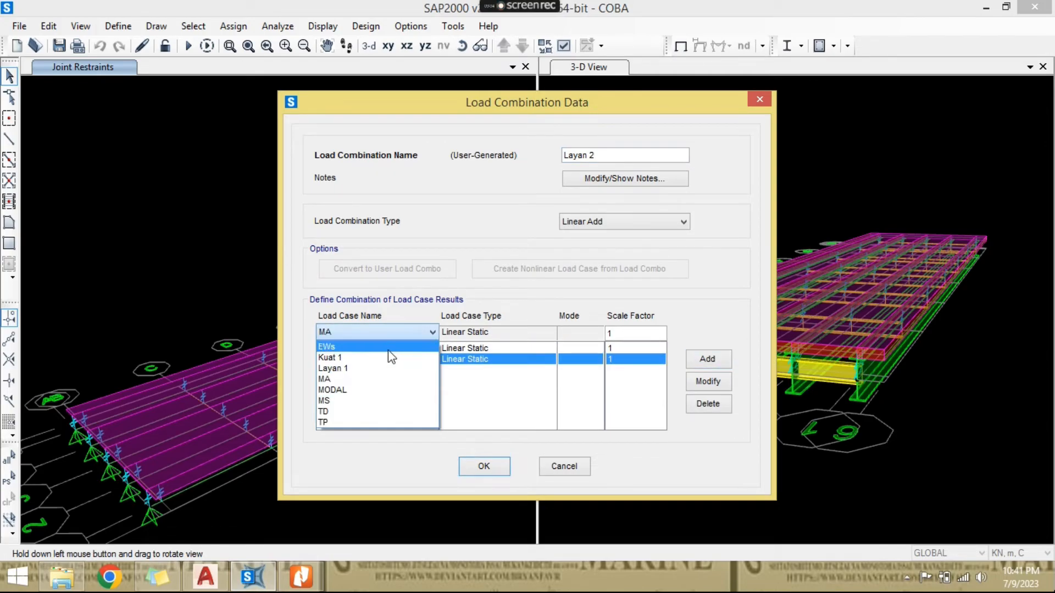
left_click(393, 415)
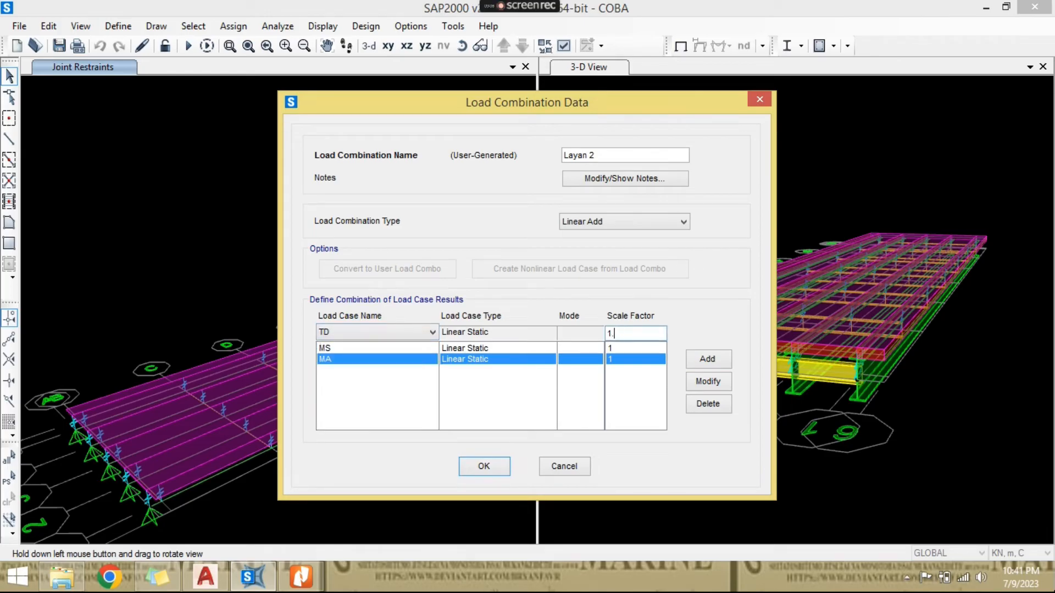
left_click(707, 359)
left_click(432, 332)
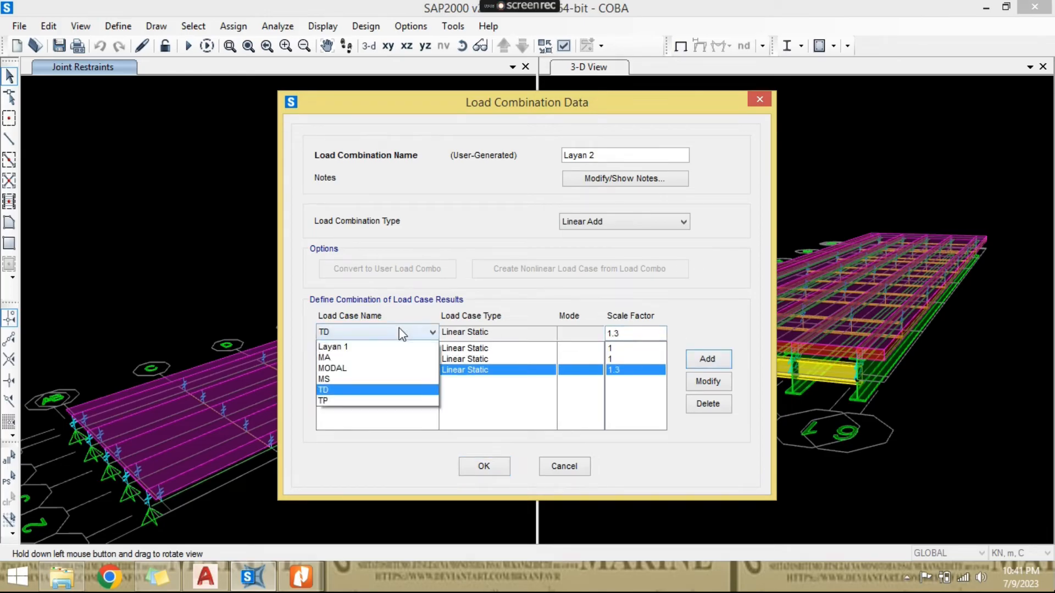
left_click(378, 420)
left_click(707, 358)
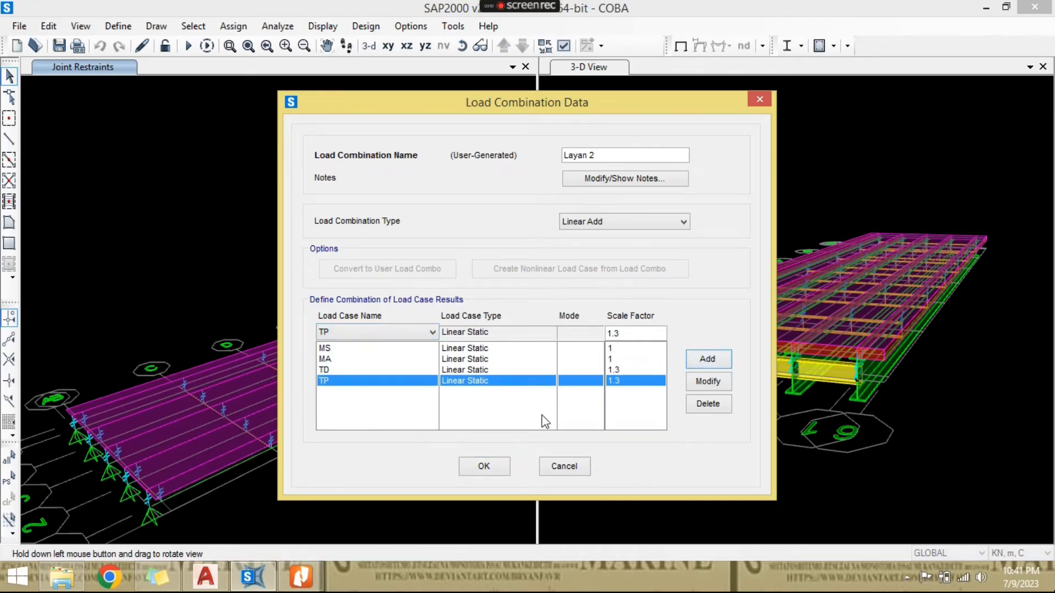
- Check the Daya layan II factors in Tabel 1 in Nitro Pro, then accept the Layan 2 combination and finish defining load combinations in SAP2000
key("alt+Tab")
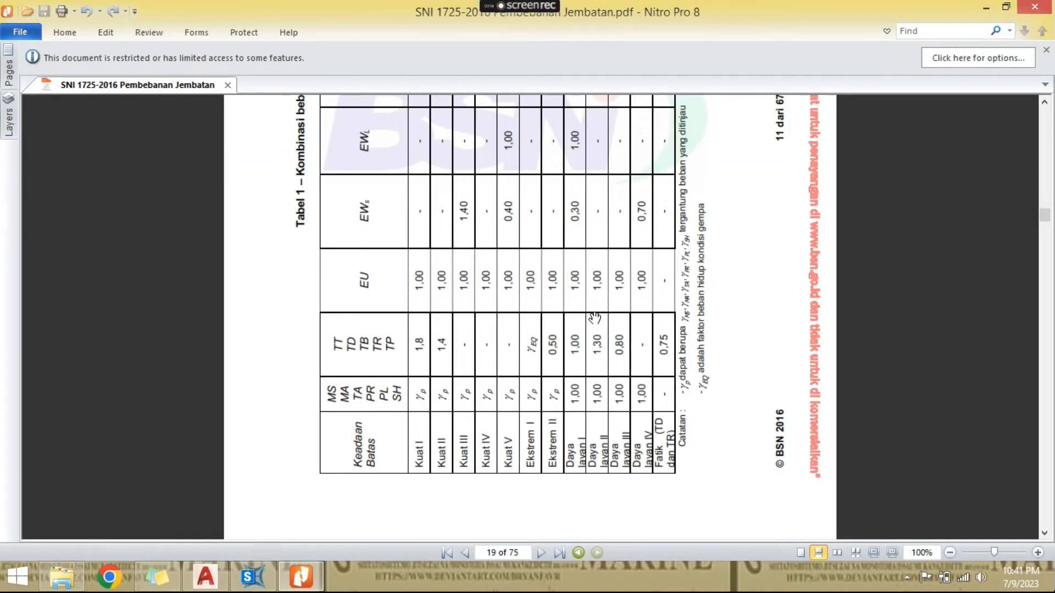
scroll(597, 283, "up", 3)
scroll(596, 284, "up", 8)
scroll(592, 329, "down", 6)
left_click(250, 577)
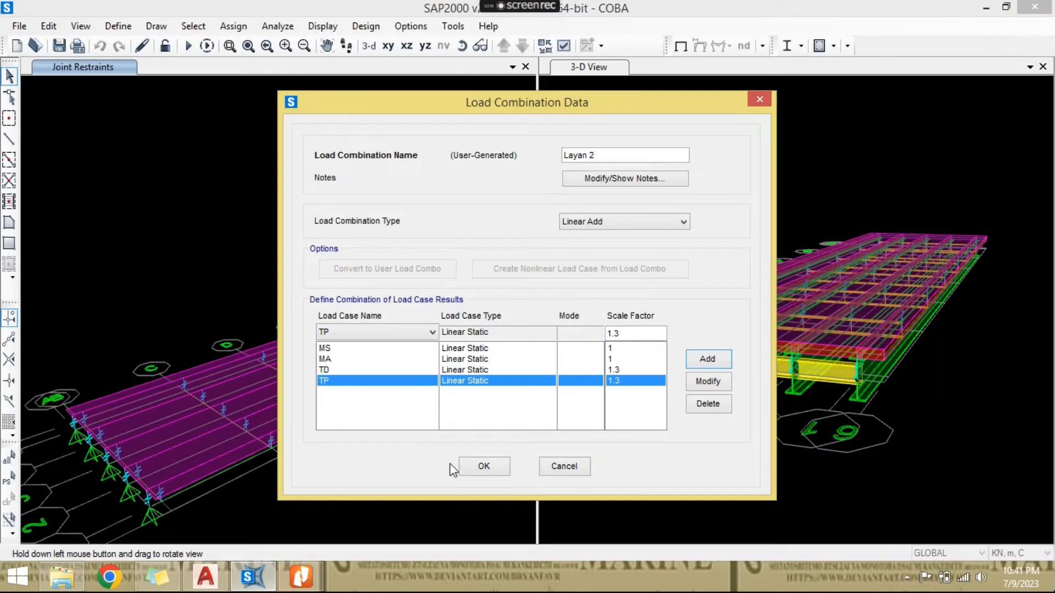
left_click(487, 465)
left_click(621, 369)
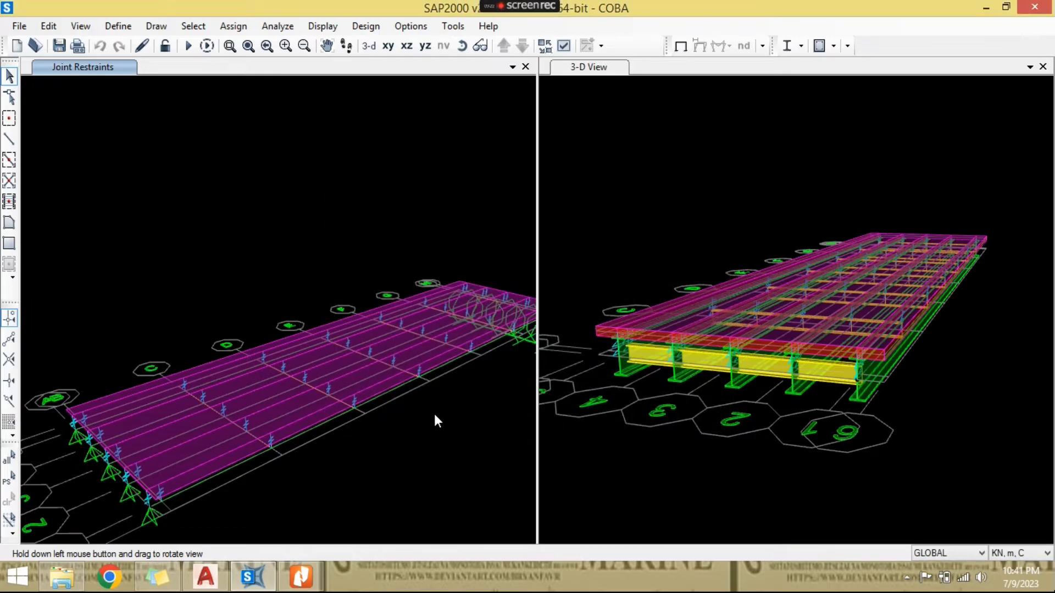
scroll(375, 427, "down", 3)
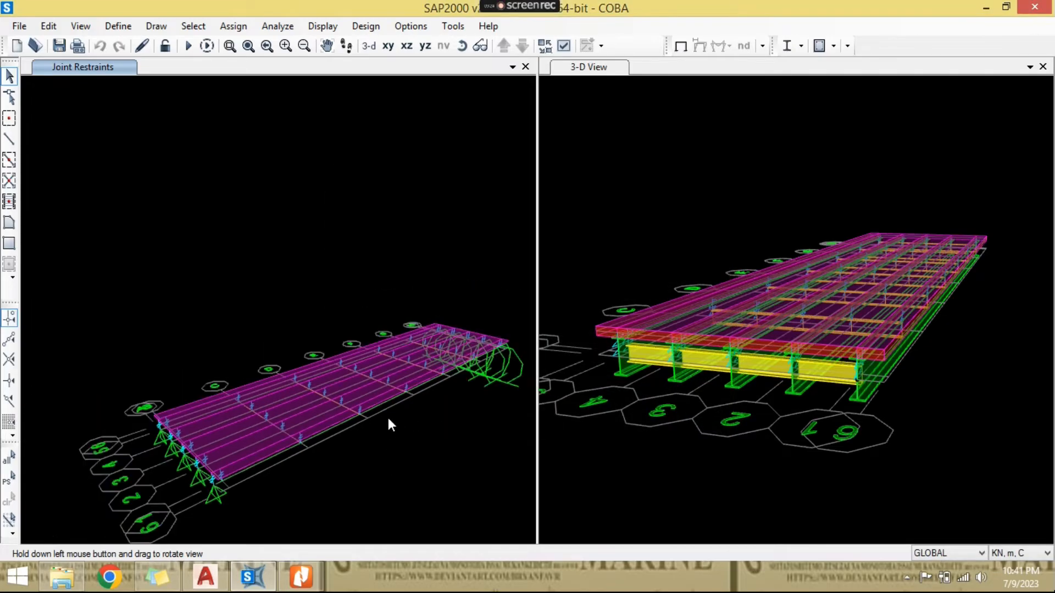
scroll(388, 418, "up", 3)
left_click_drag(336, 238, 303, 352)
- Switch to File Explorer and open PEMBEBANAN.xlsx from E: > 1. BANGUN NUSANTARA > 7. BAHAN YOUTUBE
left_click(73, 576)
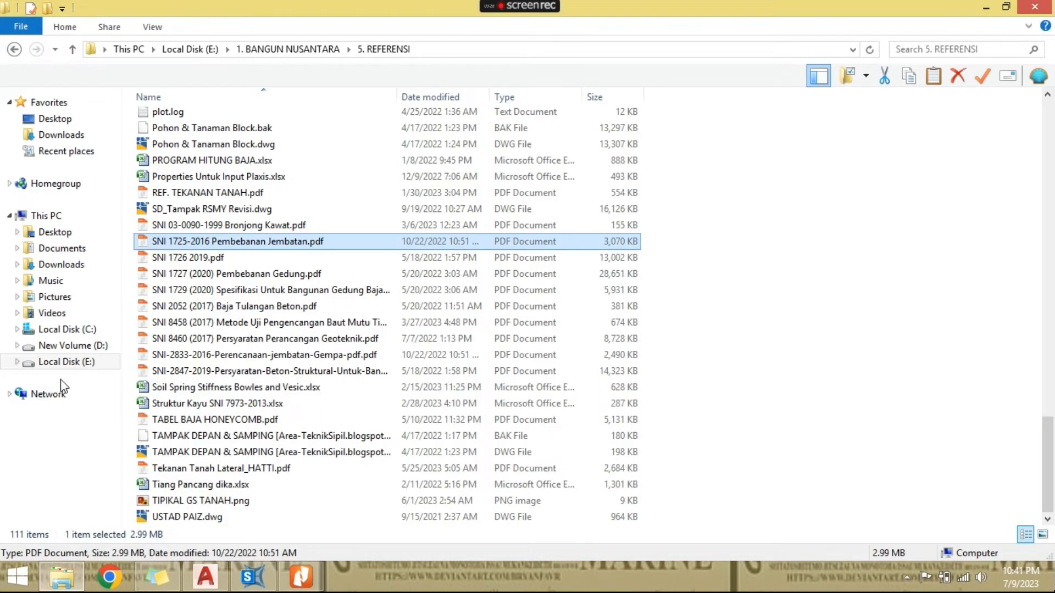
left_click(61, 362)
double_click(261, 125)
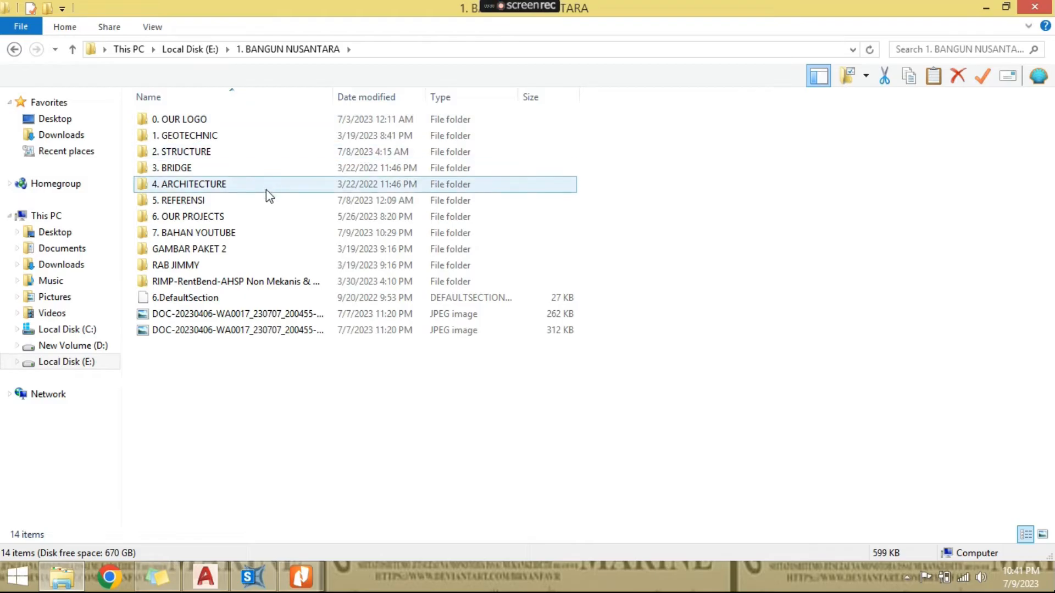
double_click(271, 237)
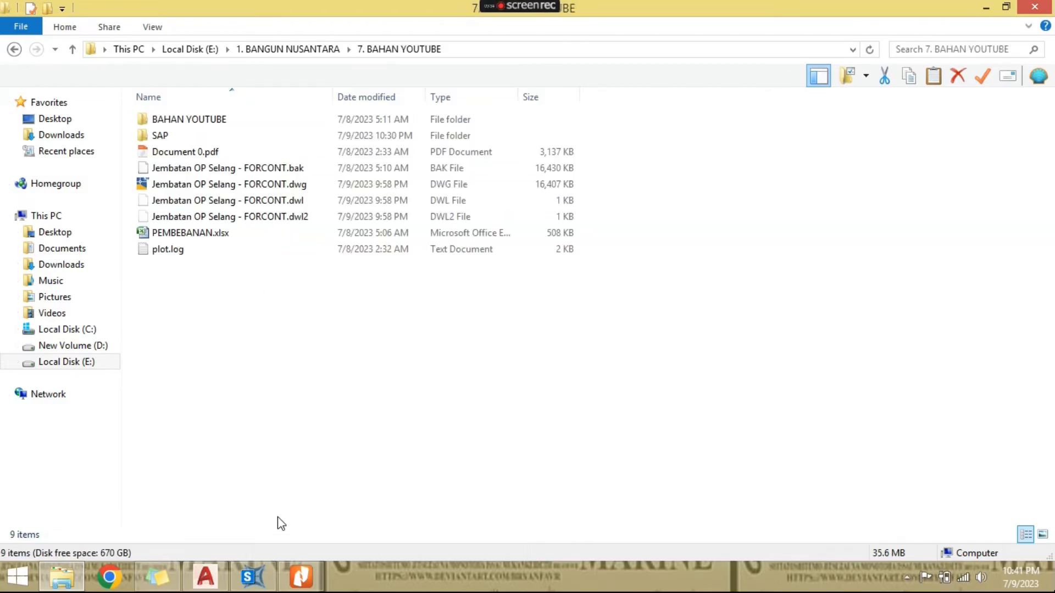
left_click(232, 184)
double_click(225, 233)
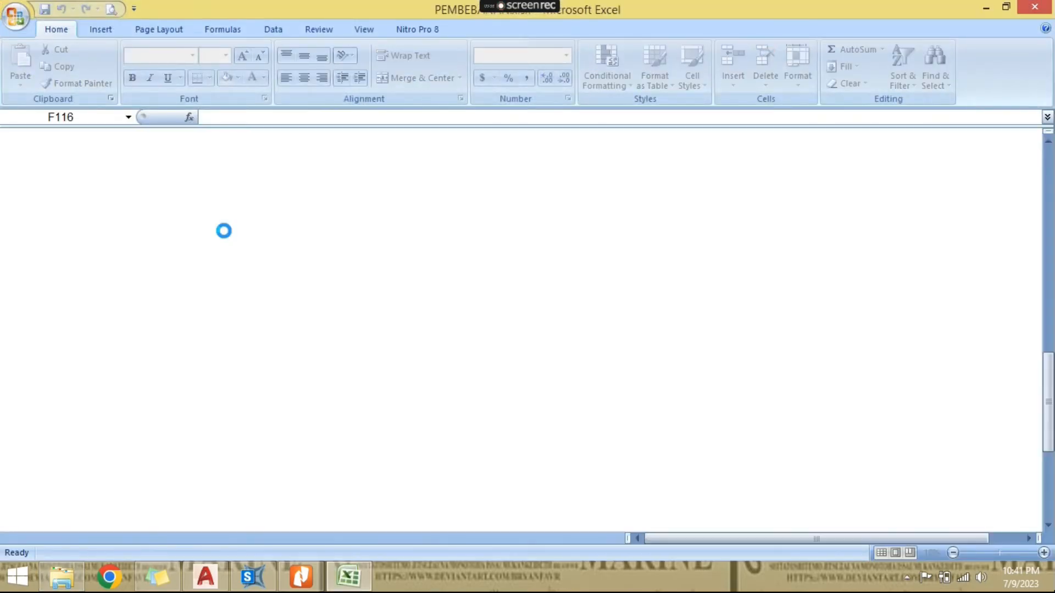
- Examine the bridge data, materials, standards and load descriptions on the BEBAN sheet in Excel
scroll(263, 376, "up", 20)
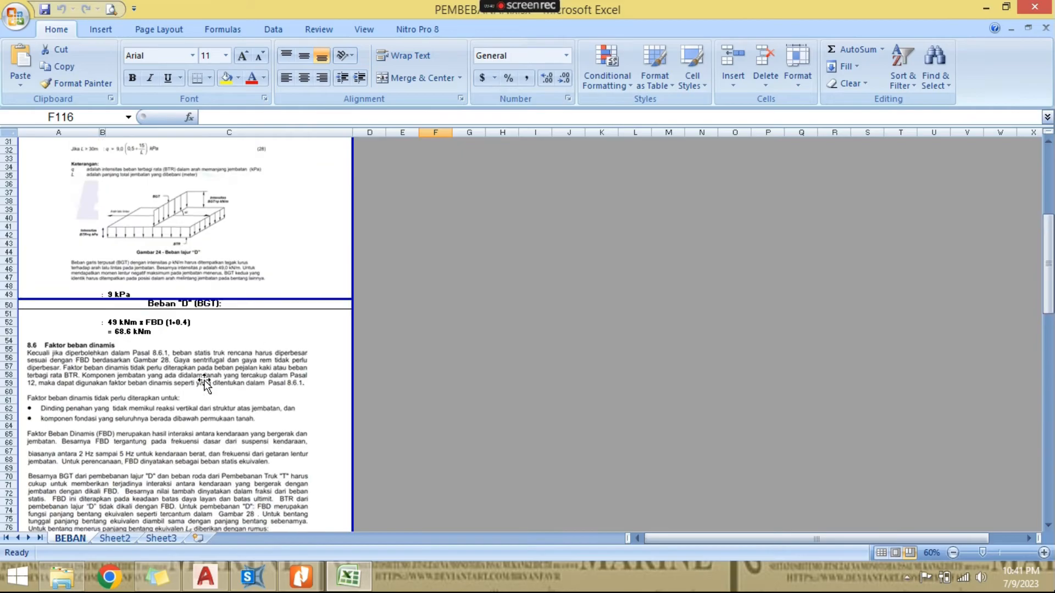
scroll(25, 235, "up", 3, "ctrl")
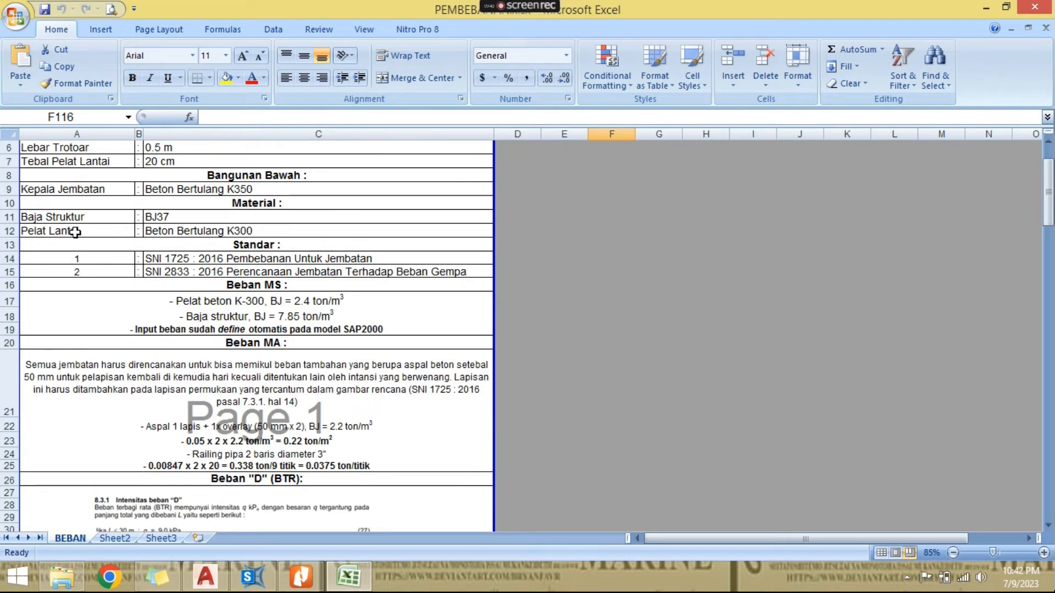
scroll(76, 233, "down", 1)
scroll(152, 357, "up", 3)
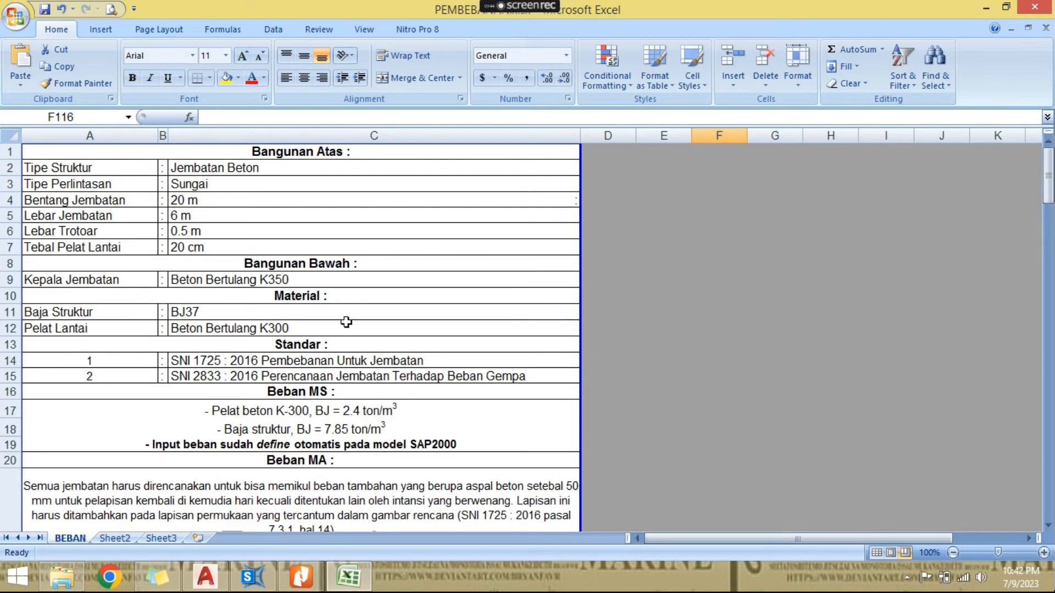
scroll(346, 322, "down", 2)
scroll(335, 337, "down", 2)
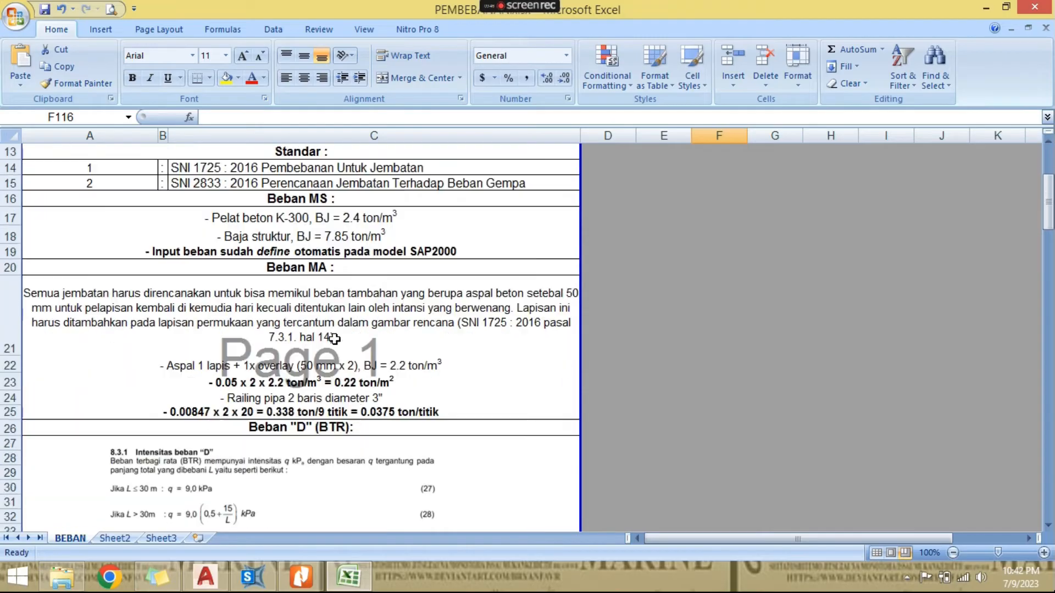
scroll(334, 338, "down", 2)
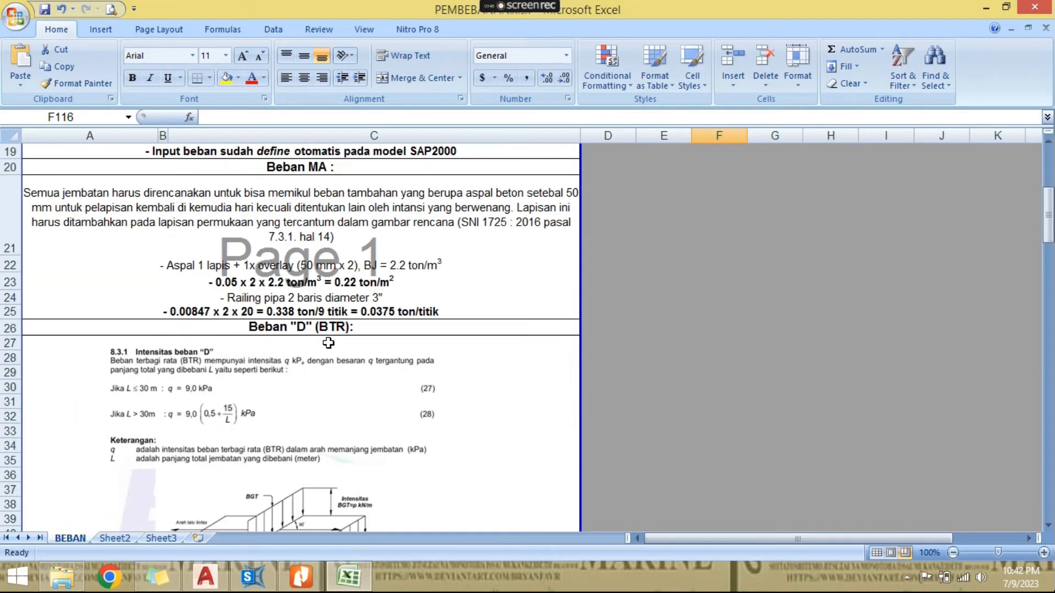
scroll(328, 342, "up", 3)
- Review the Beban MS entries for the concrete slab and structural steel unit weights in rows 17 to 19
left_click(302, 266)
left_click(316, 284)
left_click(320, 300)
left_click(352, 268)
left_click(356, 285)
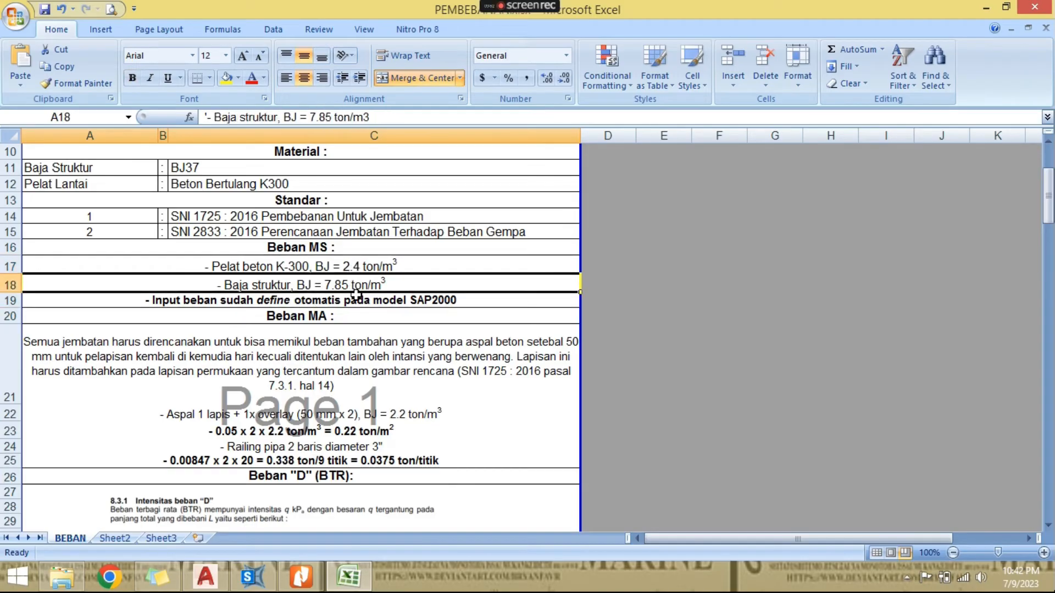
left_click(356, 297)
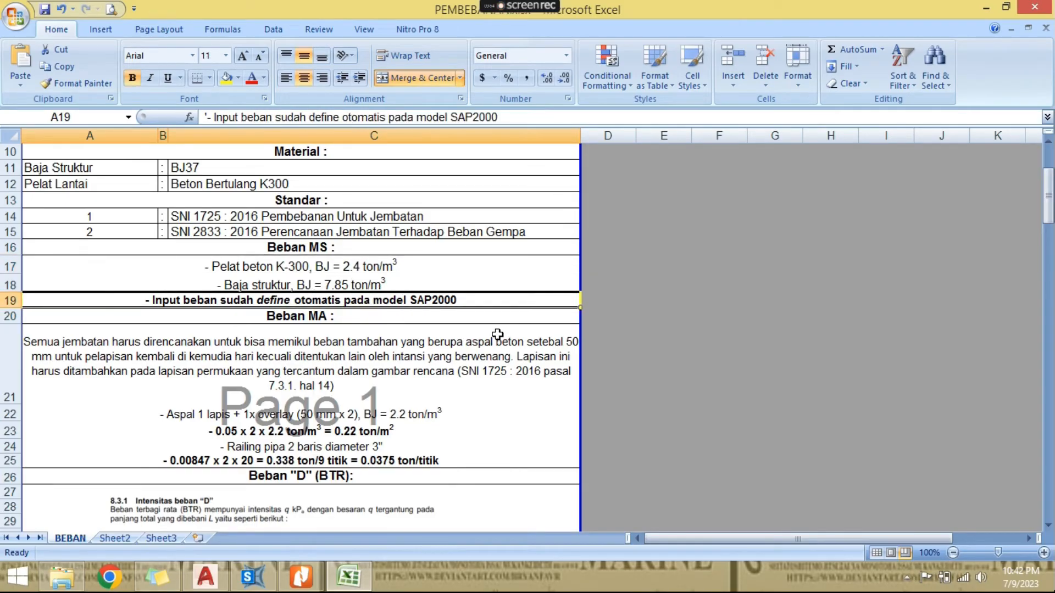
scroll(498, 334, "down", 3)
scroll(495, 339, "up", 1)
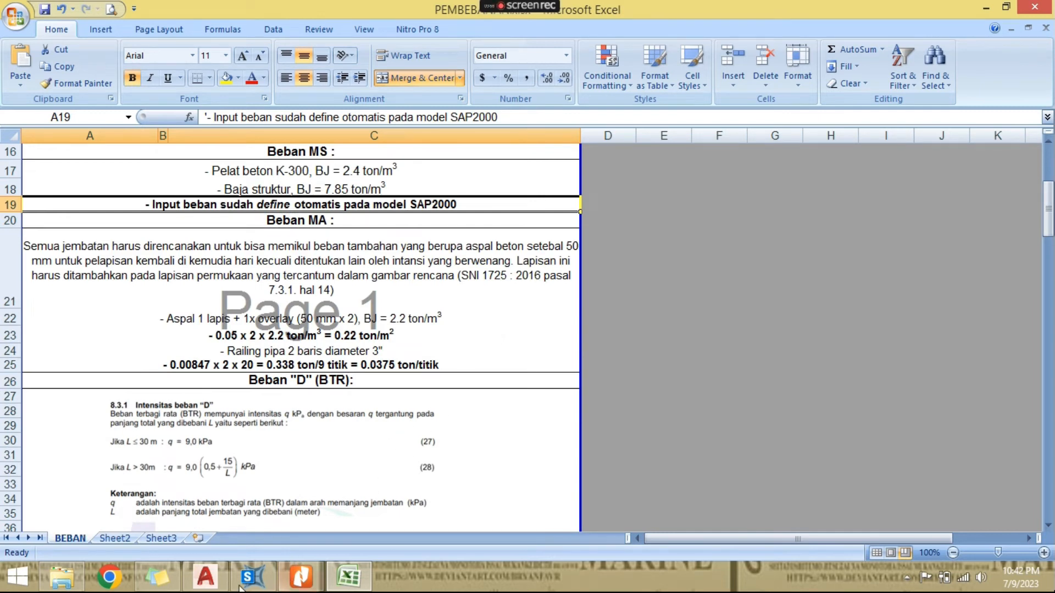
- Switch to AutoCAD and examine the deck width and railings in the bridge cross-section on the OP. SELANG layout
left_click(219, 584)
scroll(550, 361, "down", 4)
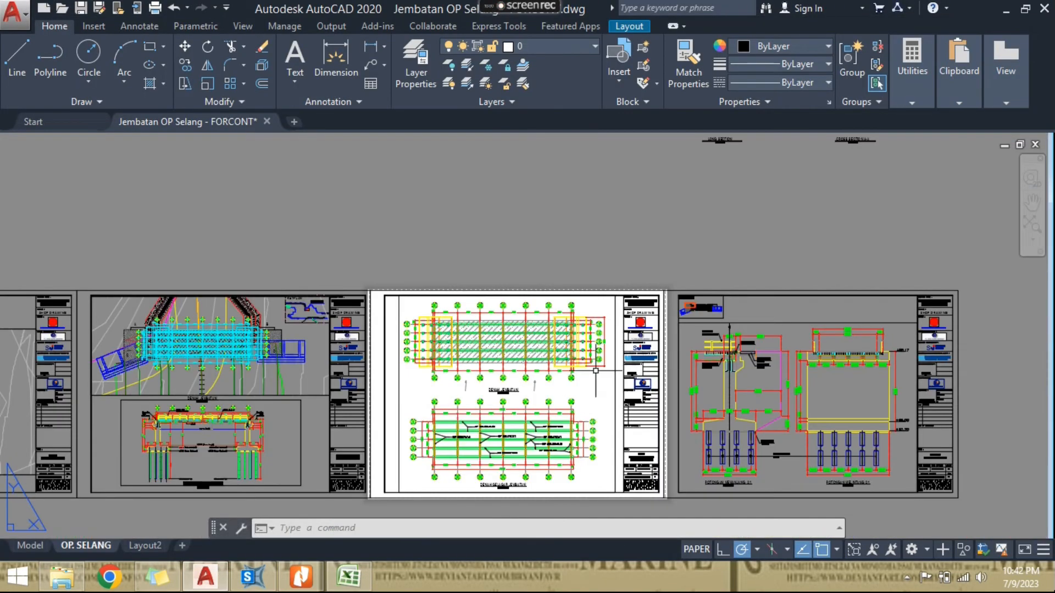
scroll(841, 367, "up", 4)
scroll(809, 320, "up", 3)
scroll(693, 316, "down", 2)
middle_click_drag(681, 325, 469, 327)
scroll(754, 264, "up", 3)
scroll(789, 287, "down", 2)
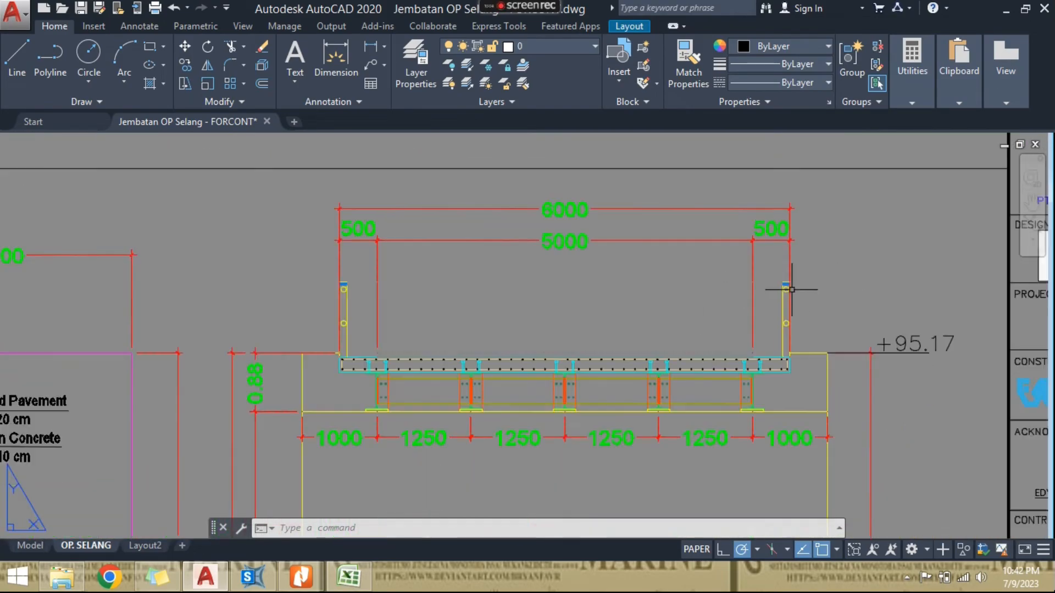
- Switch back to Excel and review the Beban MA asphalt overlay and pipe railing load calculations in rows 21 to 25
left_click(348, 579)
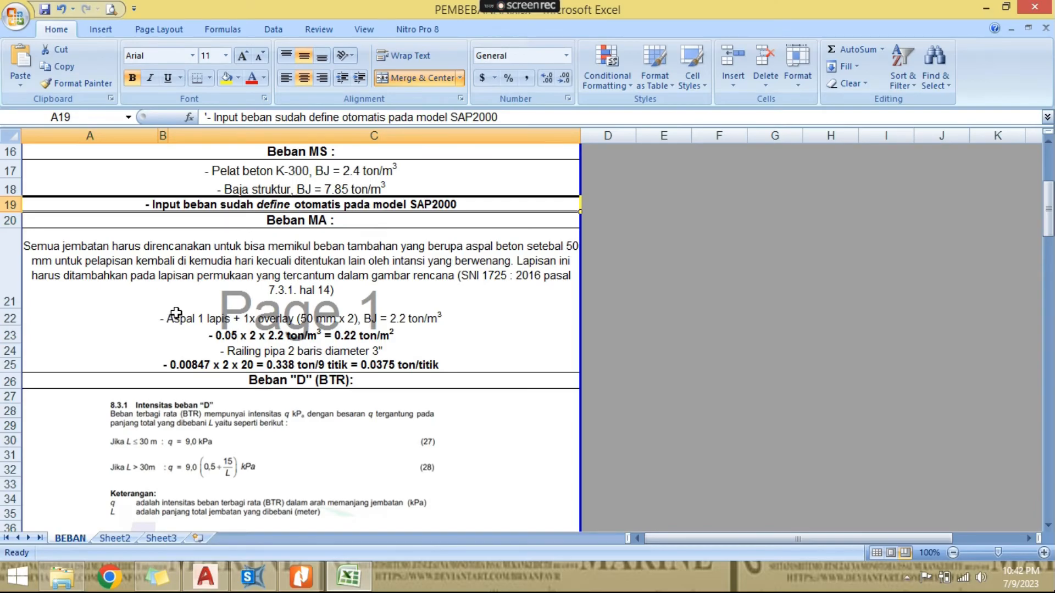
left_click(282, 352)
left_click(260, 320)
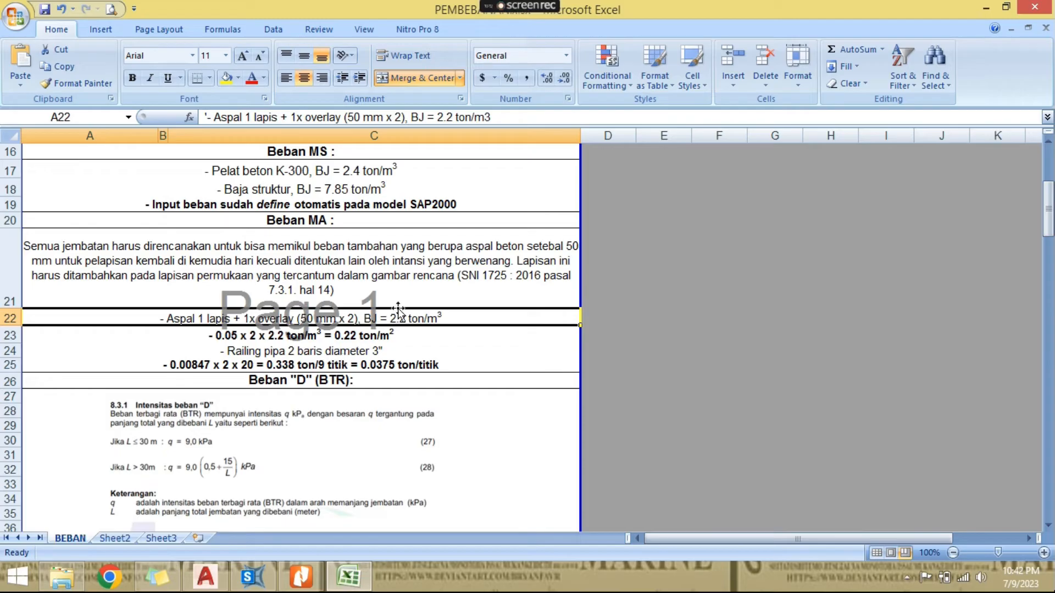
left_click(367, 286)
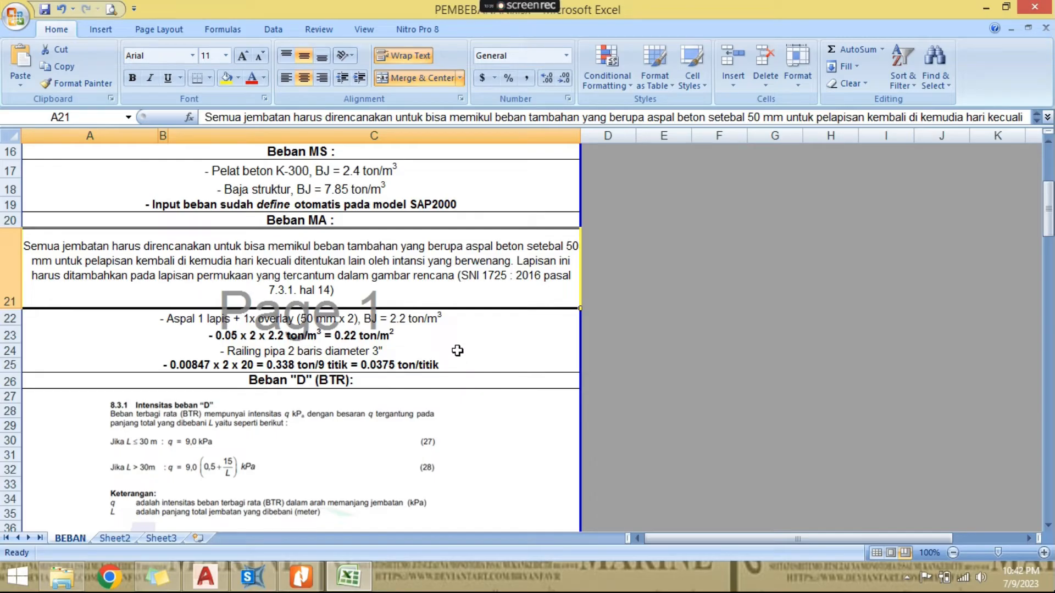
left_click(455, 322)
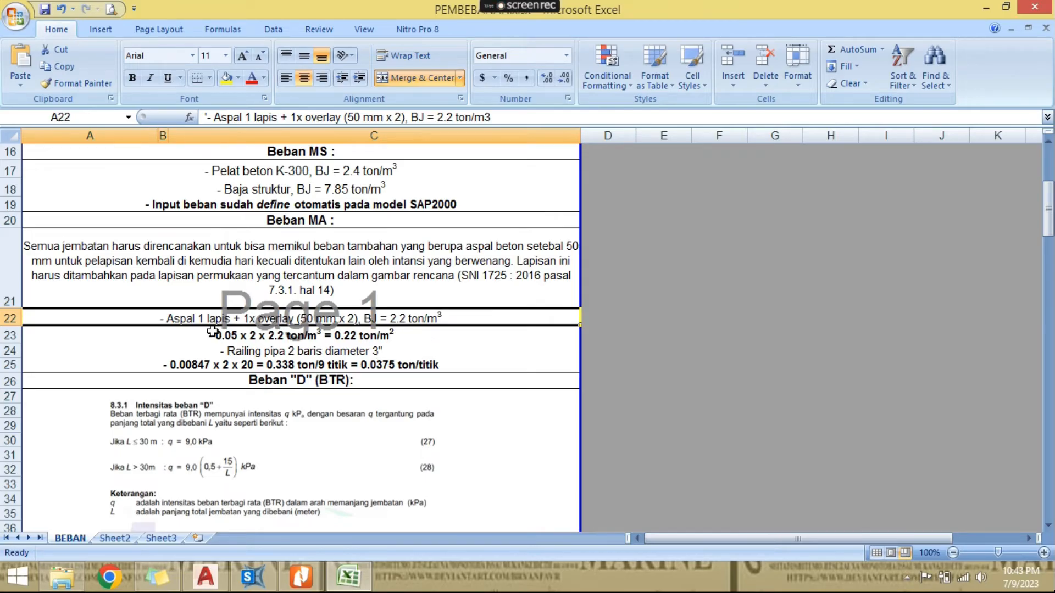
left_click(361, 341)
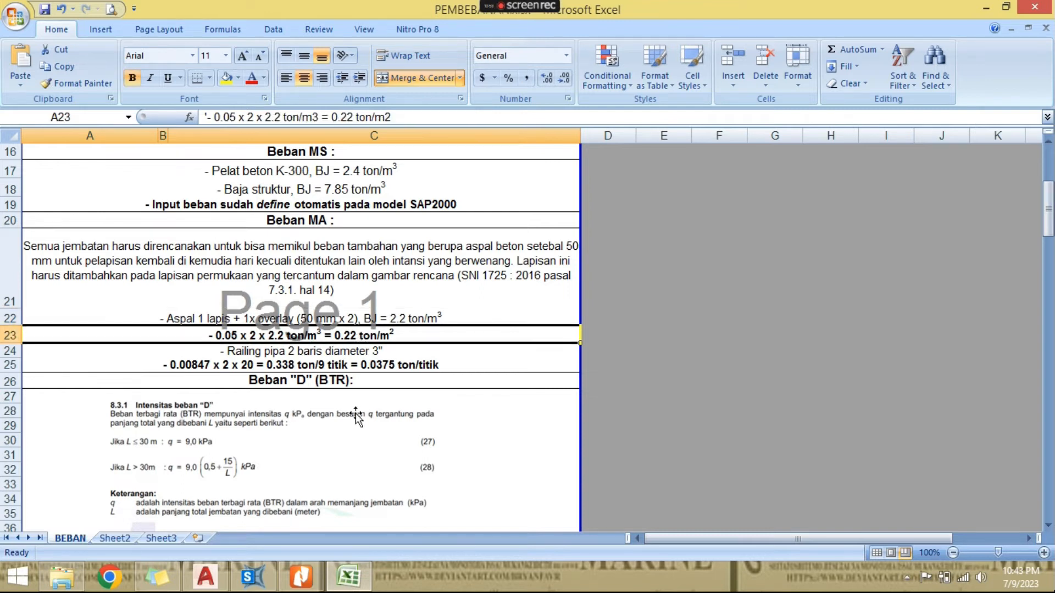
left_click(507, 441)
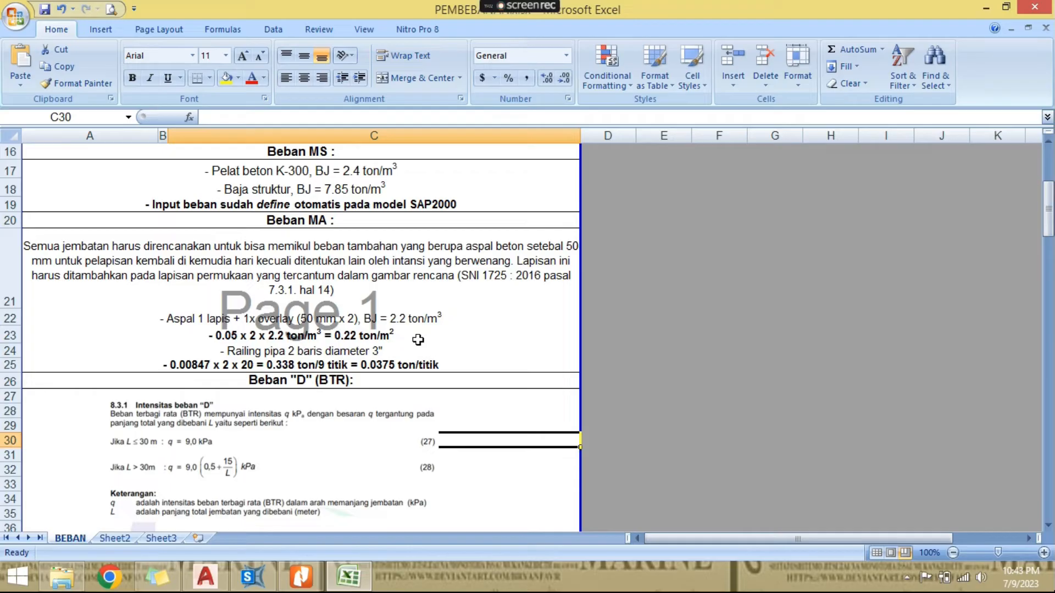
- Switch to SAP2000, set the model units to Tonf, m, C and show the Joint Restraints window in the default 3-D view
left_click(252, 577)
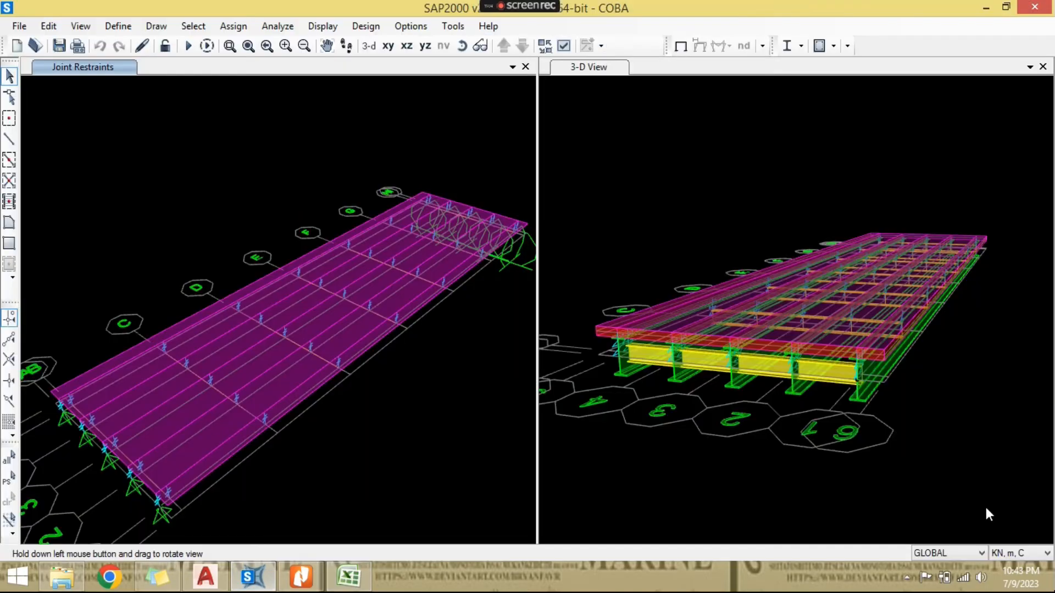
left_click(1008, 552)
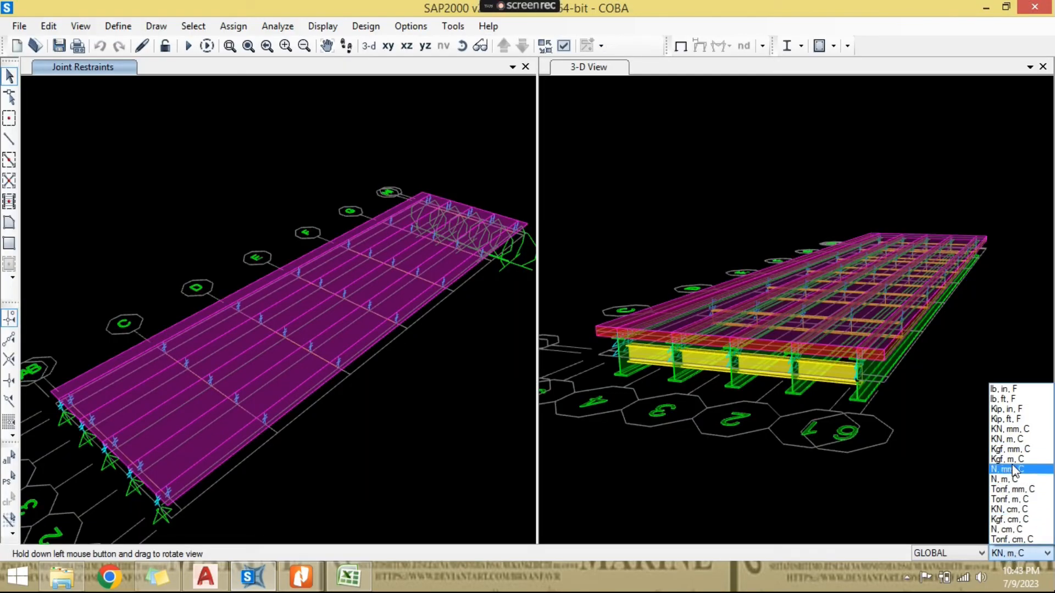
left_click(1001, 499)
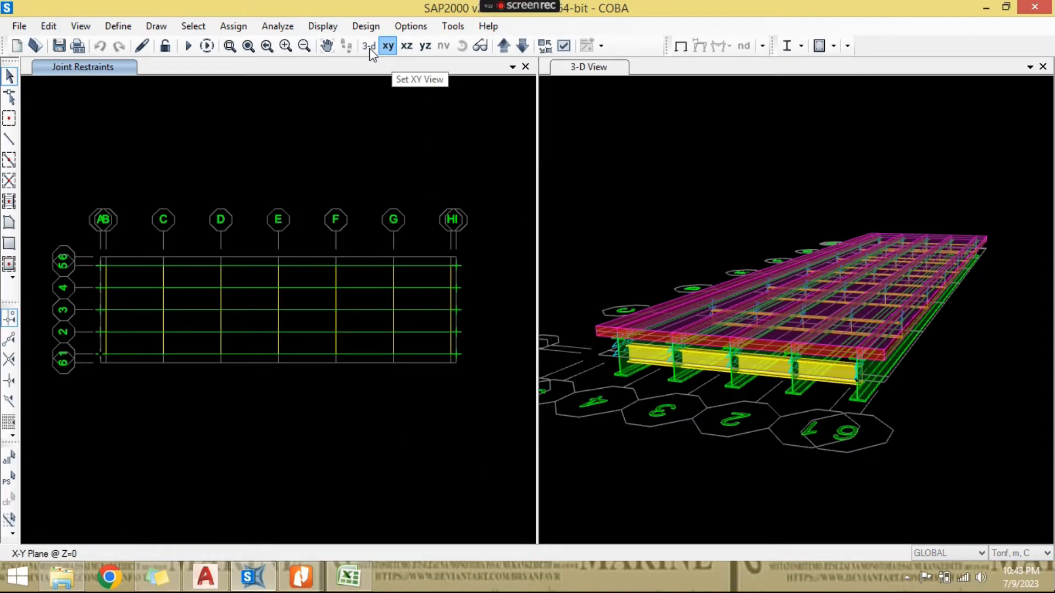
left_click(369, 48)
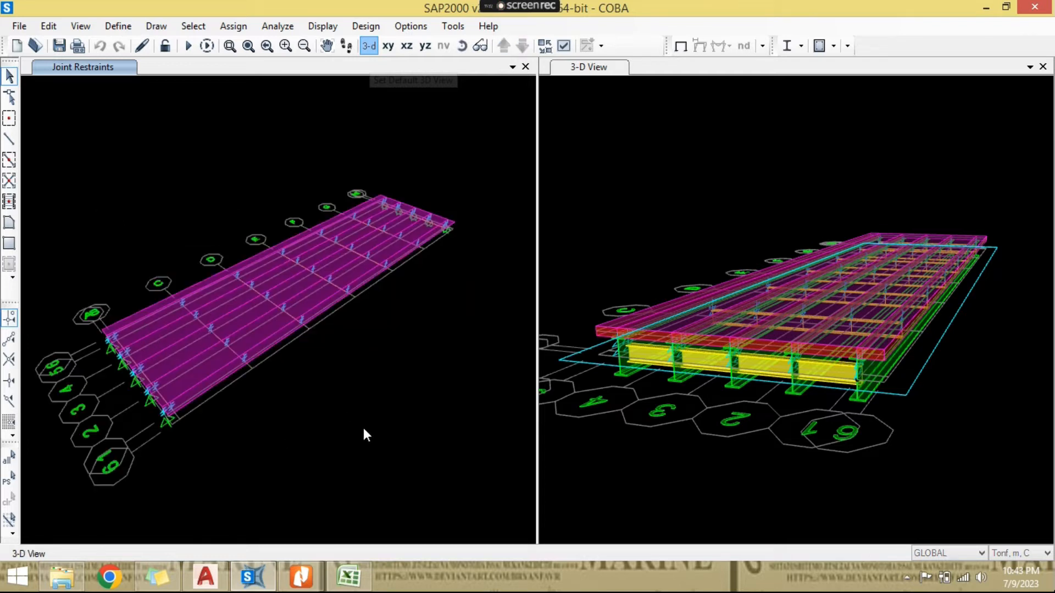
- Switch to AutoCAD and examine the 5000 mm roadway and the 500 mm edge strips with railings in the bridge cross-section
left_click(220, 574)
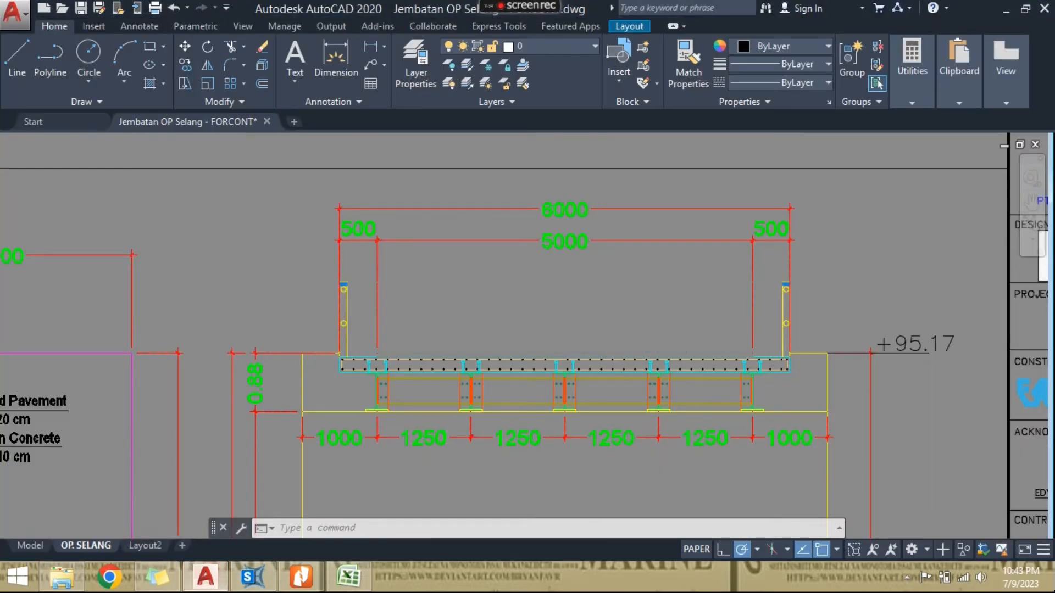
scroll(478, 358, "up", 2)
middle_click_drag(483, 355, 358, 353)
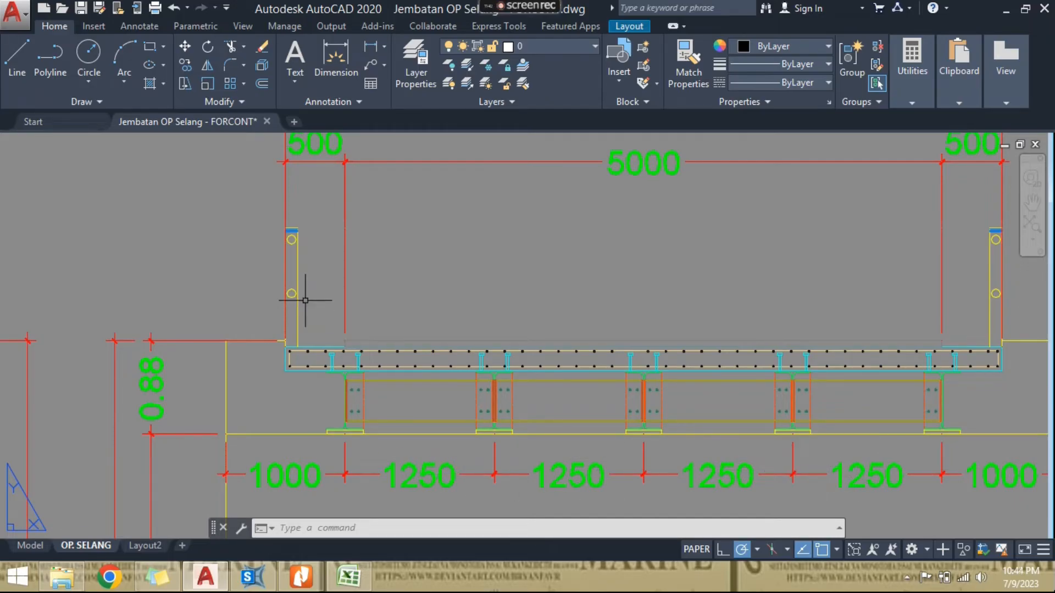
scroll(305, 300, "down", 2)
scroll(318, 336, "up", 2)
scroll(319, 331, "up", 3)
scroll(320, 331, "down", 4)
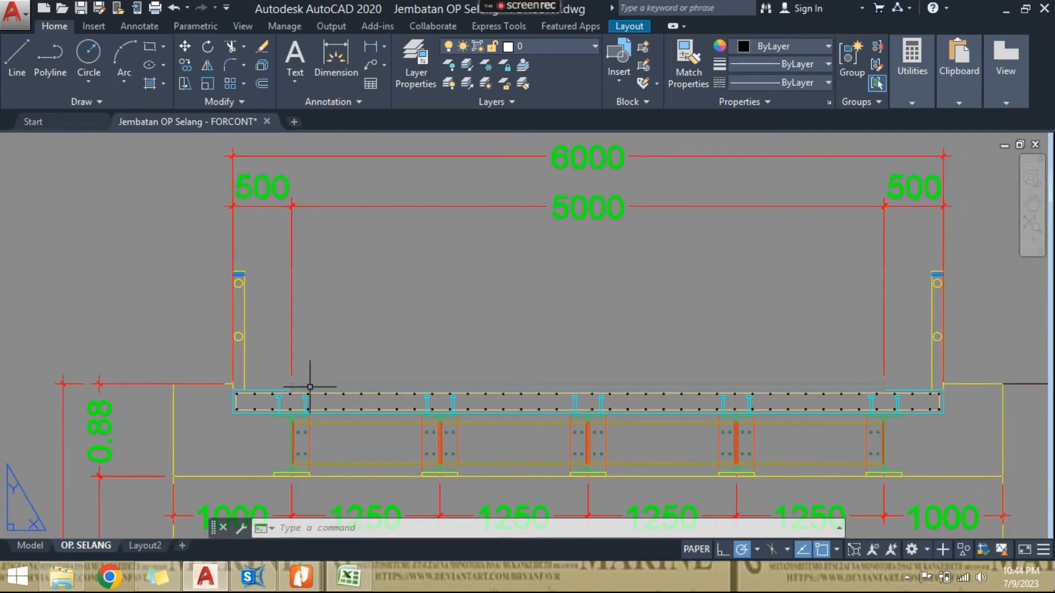
scroll(627, 389, "up", 3)
scroll(466, 382, "down", 3)
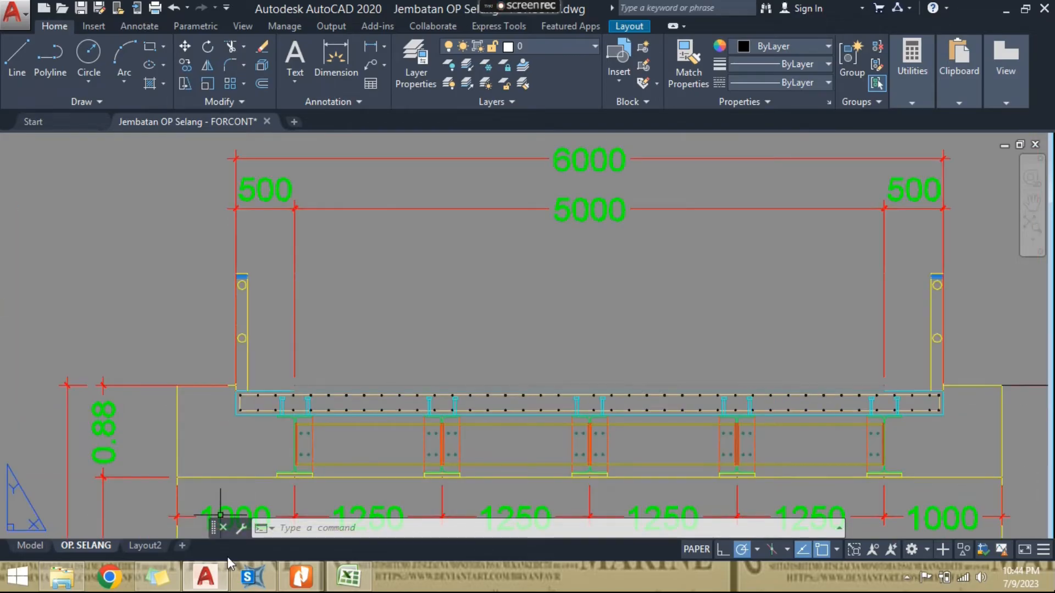
- Switch to SAP2000 and assign a uniform gravity load of 0.22 tonf/m² in load pattern MA to the four inner deck slab areas
left_click(250, 577)
scroll(235, 352, "up", 5)
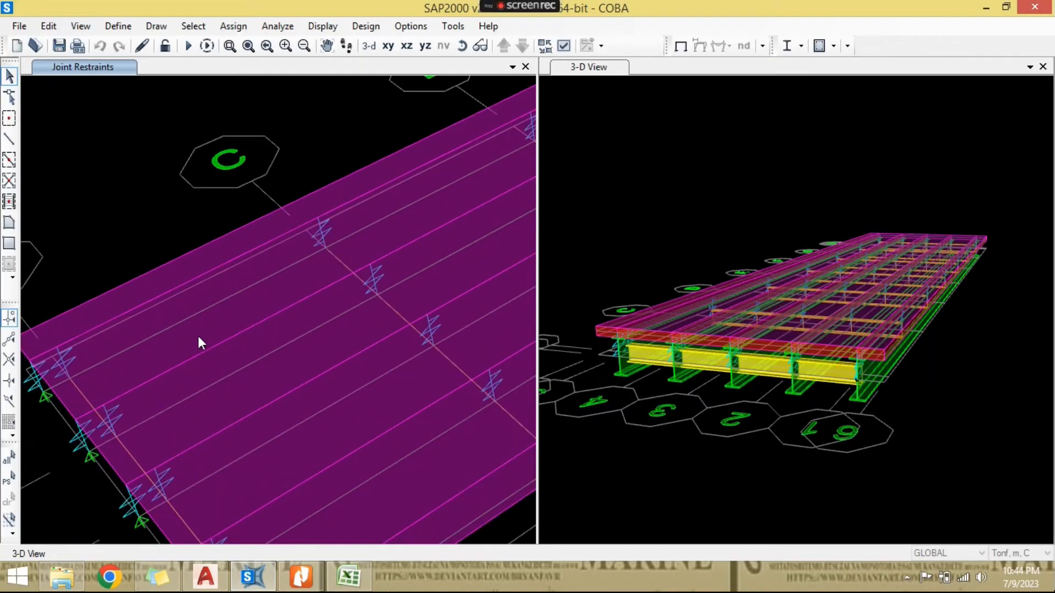
left_click(198, 339)
left_click(296, 417)
left_click(302, 443)
left_click(415, 481)
scroll(419, 442, "down", 2)
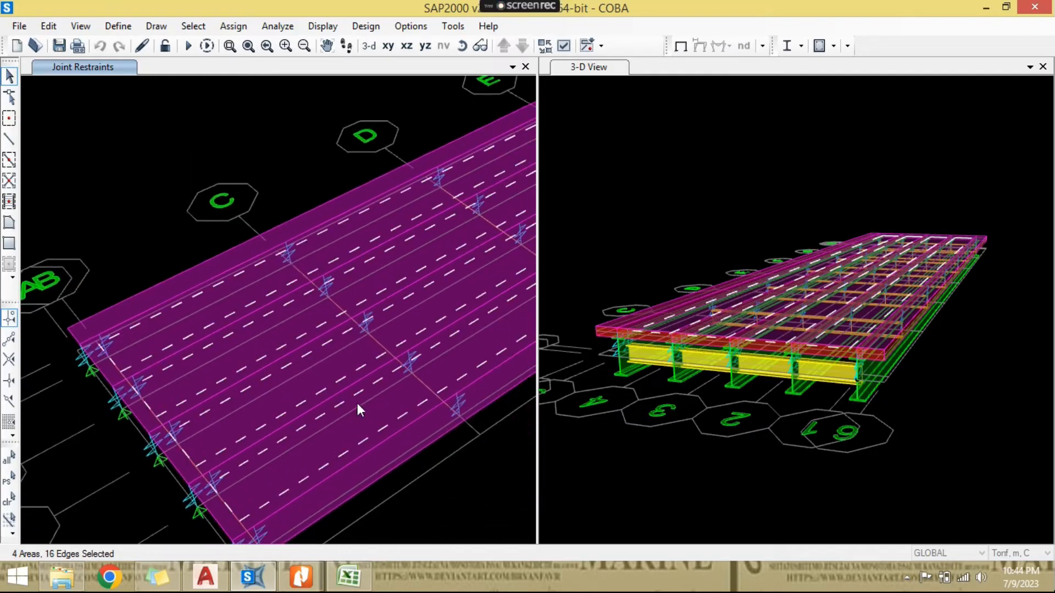
left_click(233, 26)
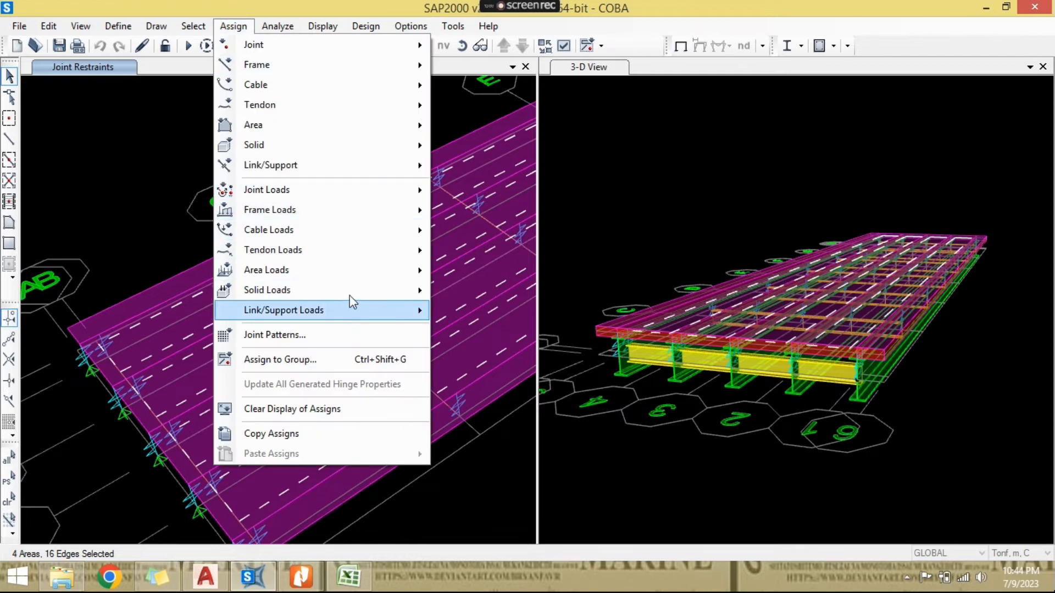
mouse_move(352, 277)
left_click(492, 292)
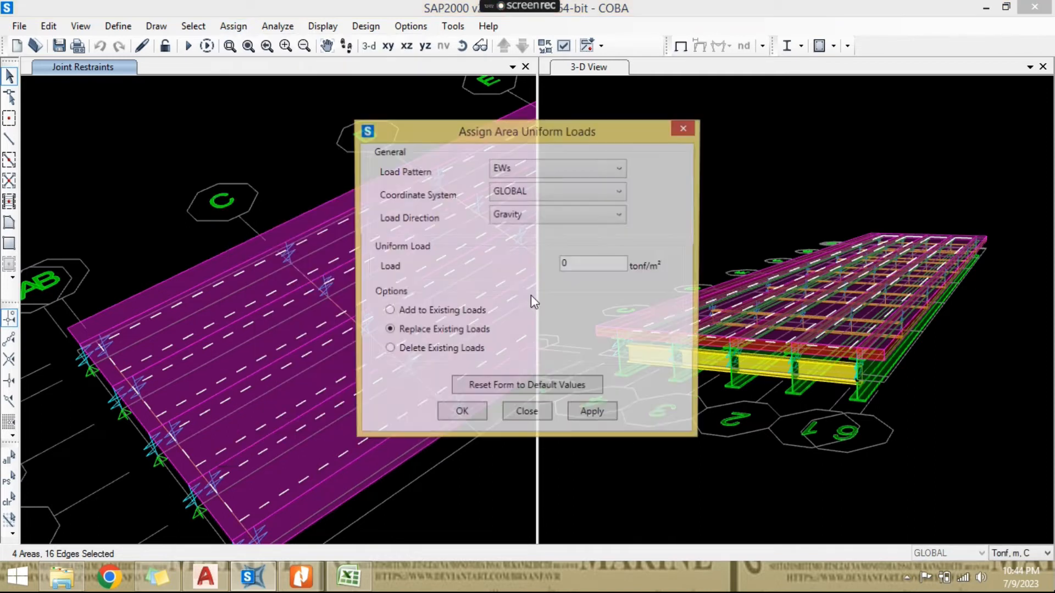
left_click(528, 170)
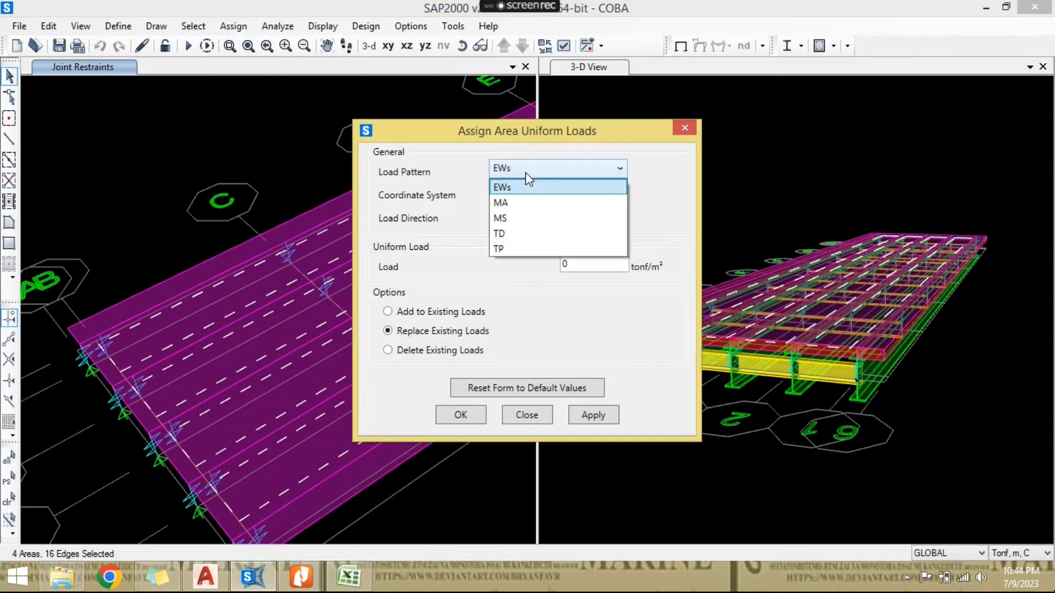
left_click(528, 201)
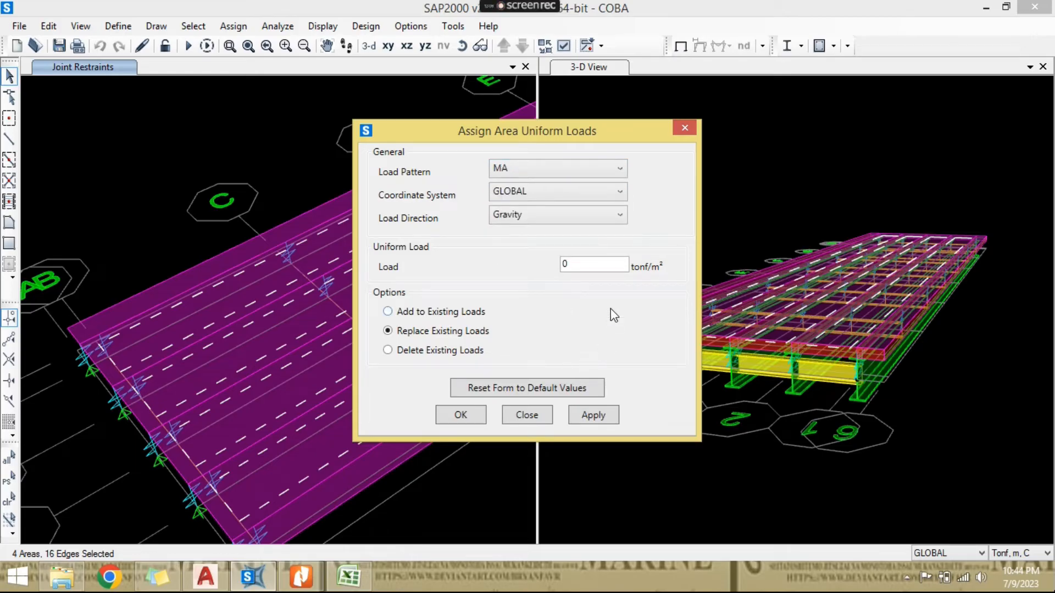
left_click(349, 577)
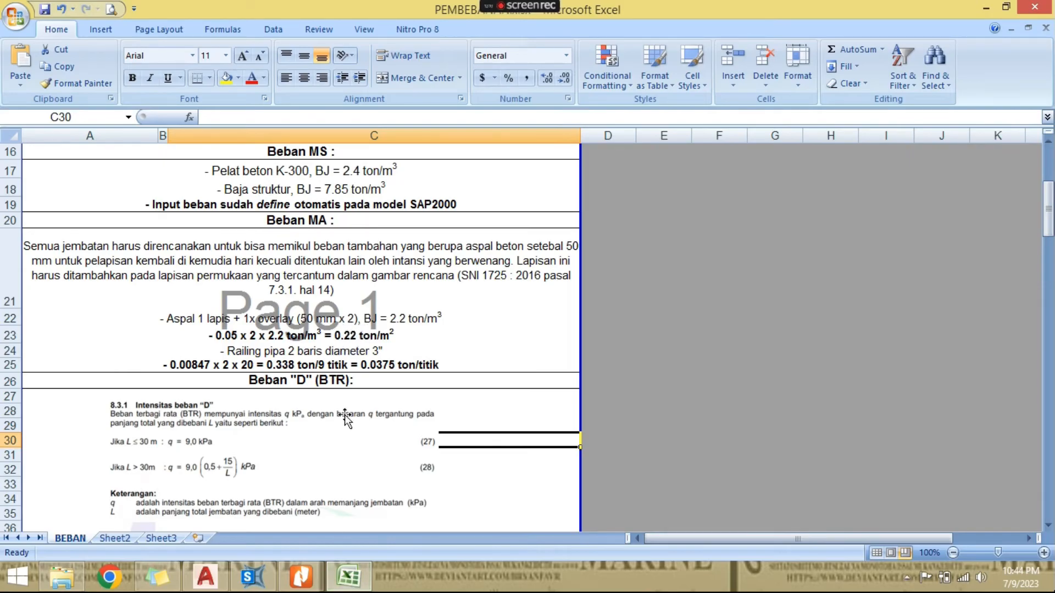
left_click(348, 577)
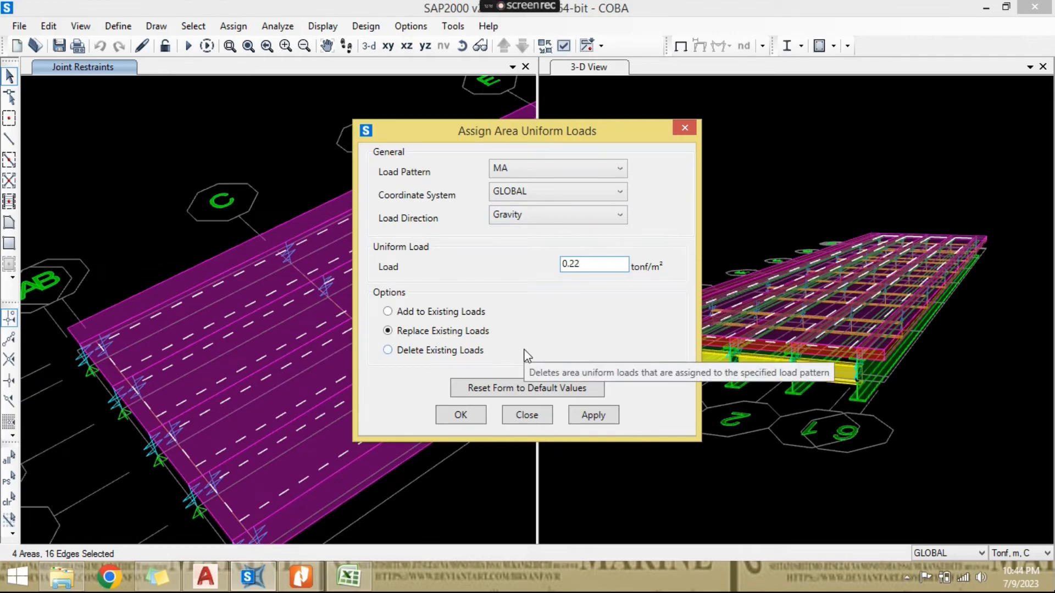
left_click(478, 421)
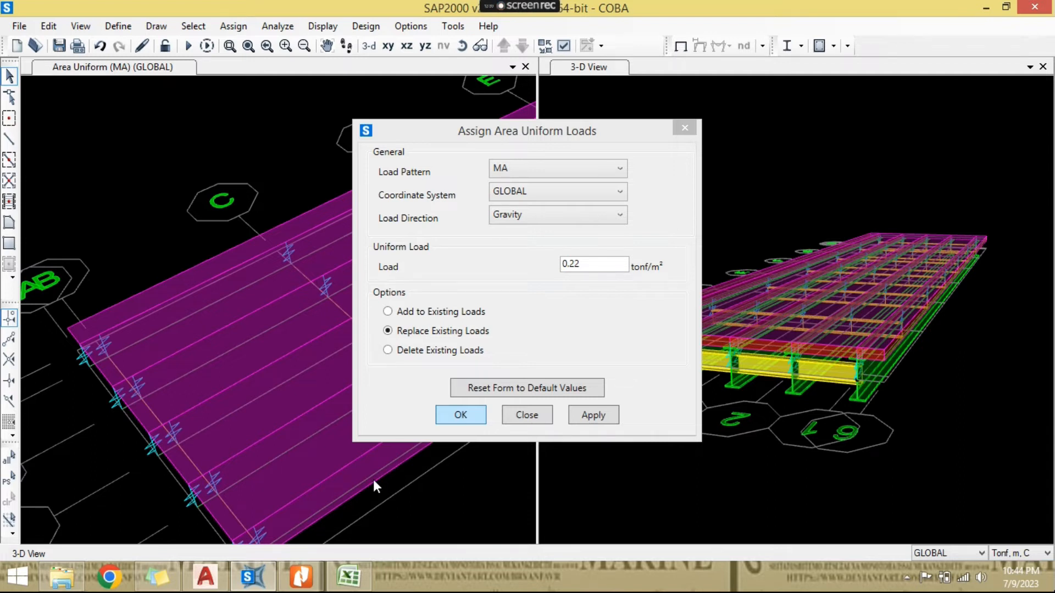
- Switch to Excel and check the pipe railing load per joint in row 25 of the Beban MA section
scroll(456, 437, "down", 2)
middle_click_drag(457, 439, 323, 470)
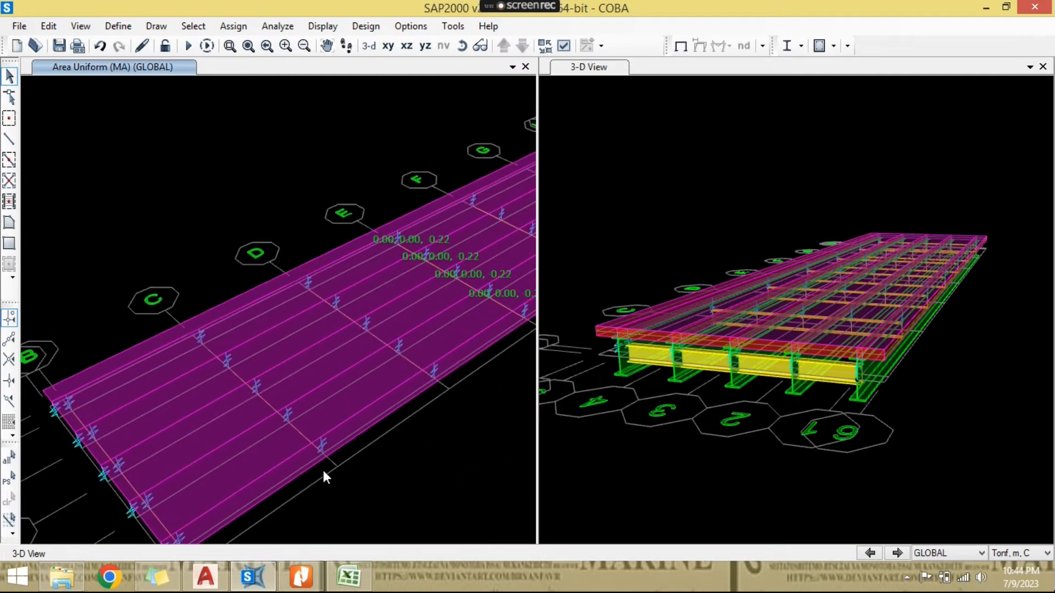
middle_click_drag(445, 342, 396, 378)
scroll(446, 361, "up", 3)
left_click(348, 576)
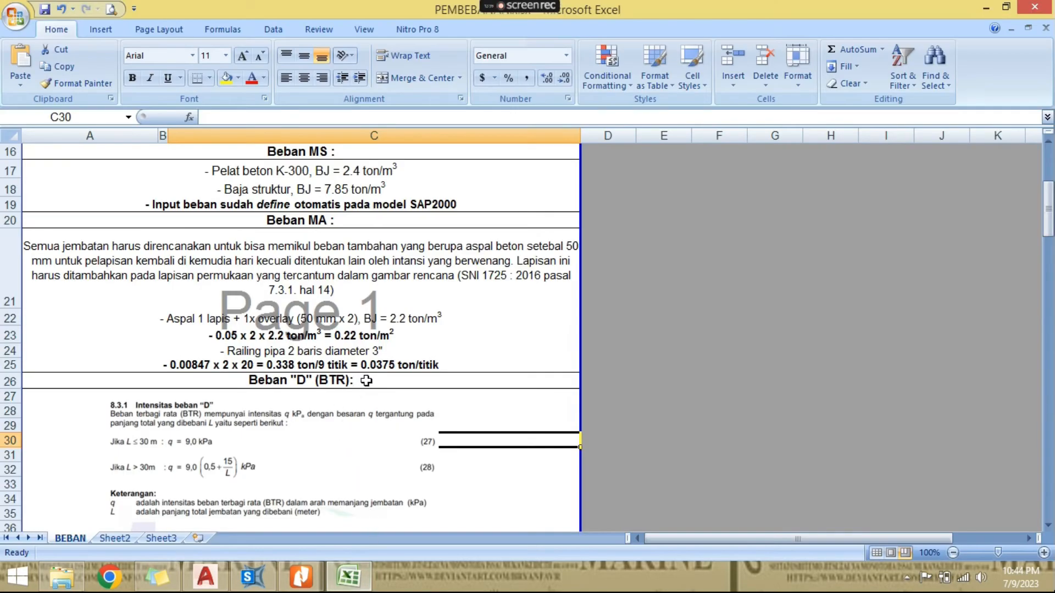
left_click(374, 366)
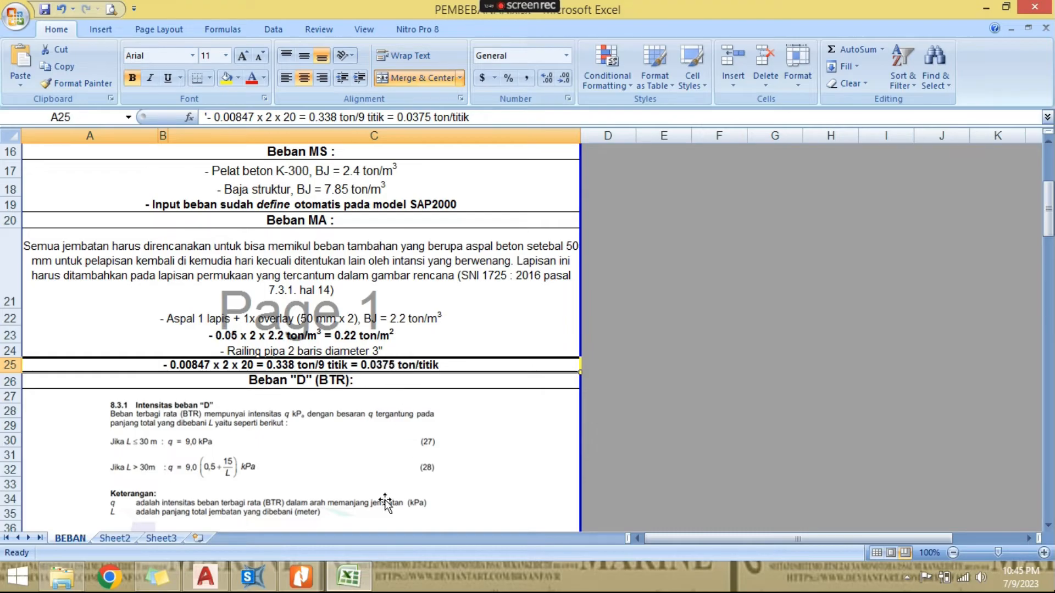
- Switch back to SAP2000 and select the nine slab joints along the outer girder line on the gridline 1 side of the deck
left_click(360, 579)
middle_click_drag(468, 437, 434, 338)
scroll(346, 415, "down", 2)
middle_click_drag(345, 415, 497, 310)
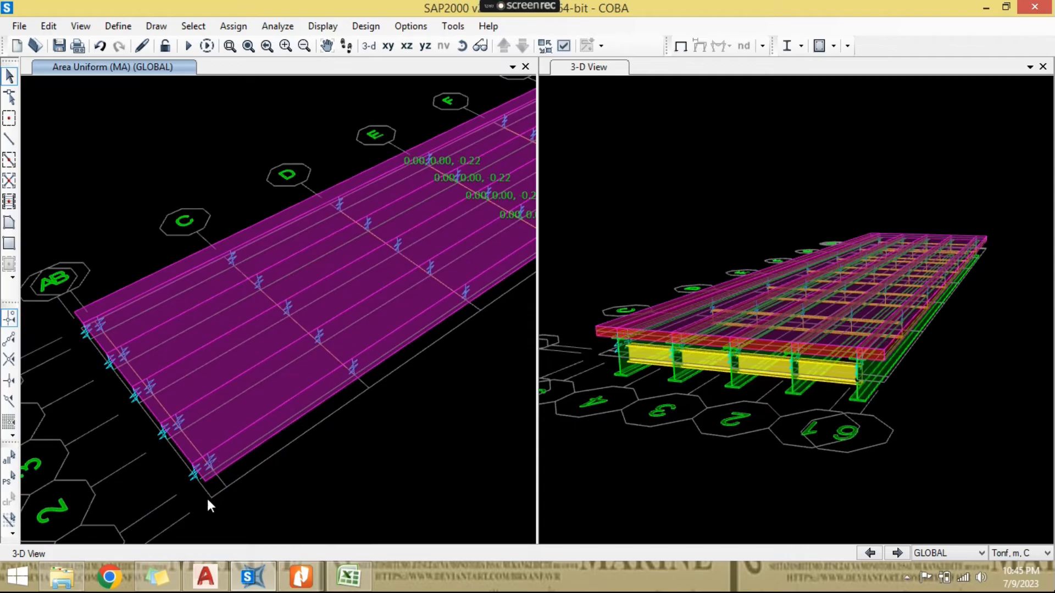
scroll(206, 499, "up", 2)
left_click(193, 456)
left_click(223, 436)
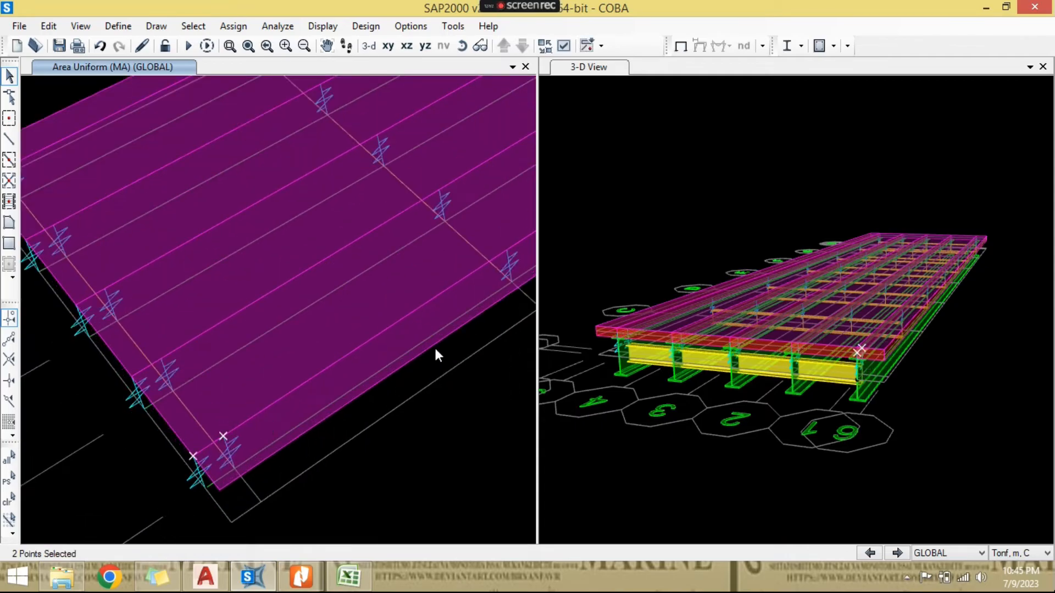
left_click(493, 262)
middle_click_drag(480, 276, 297, 422)
middle_click_drag(498, 269, 369, 325)
left_click(400, 312)
left_click(368, 326)
left_click(508, 230)
middle_click_drag(509, 230, 264, 437)
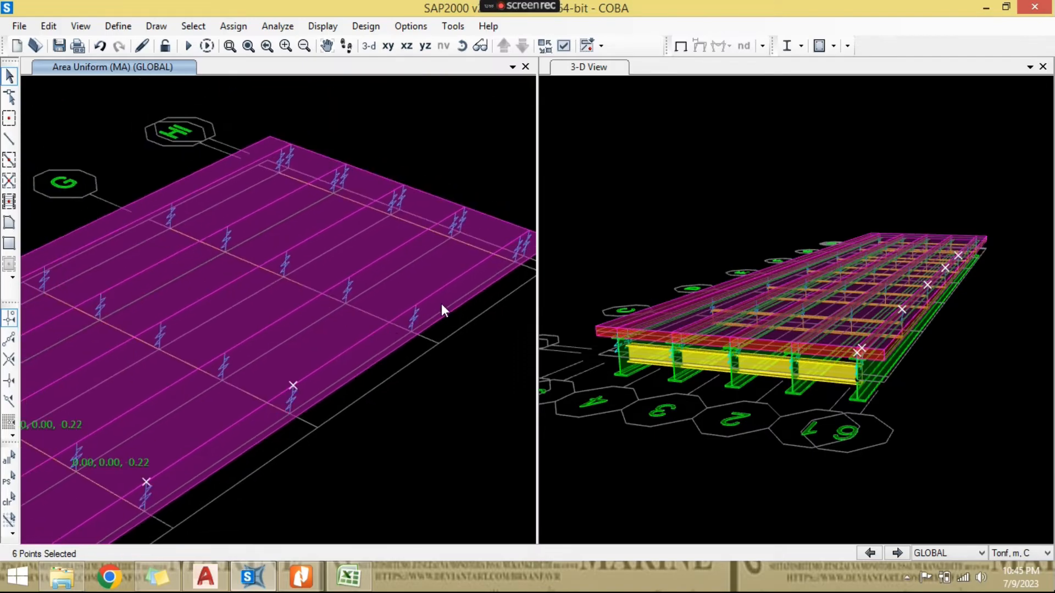
left_click(422, 304)
middle_click_drag(469, 288, 326, 391)
scroll(388, 336, "up", 4)
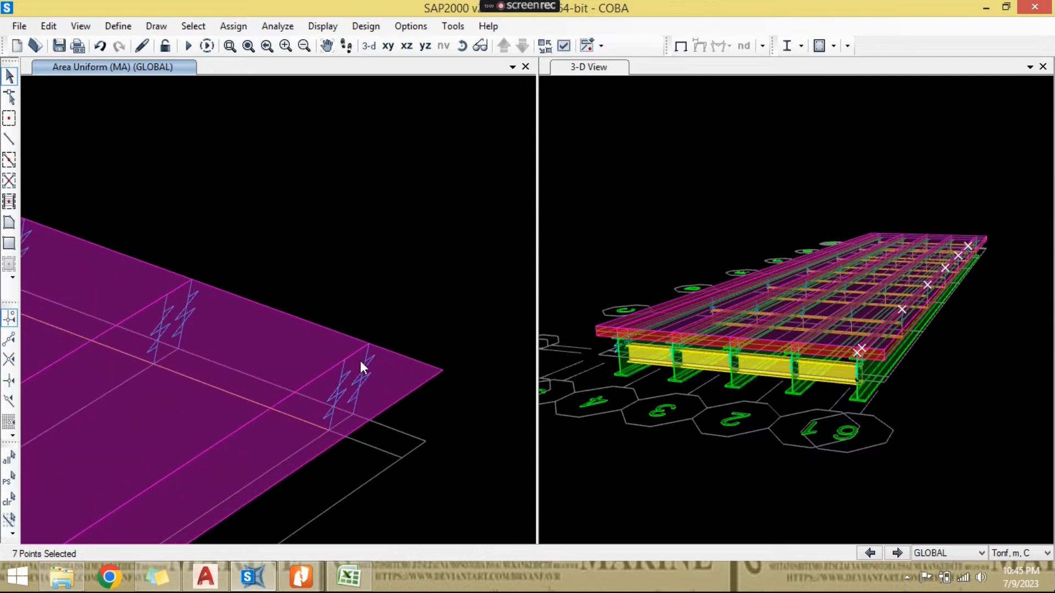
left_click(344, 360)
left_click(369, 344)
- Add the nine slab joints along the opposite outer girder line, from grids A-B to H-I, to the selection
scroll(198, 484, "down", 3)
middle_click_drag(289, 449, 447, 381)
scroll(332, 402, "down", 3)
middle_click_drag(131, 462, 542, 286)
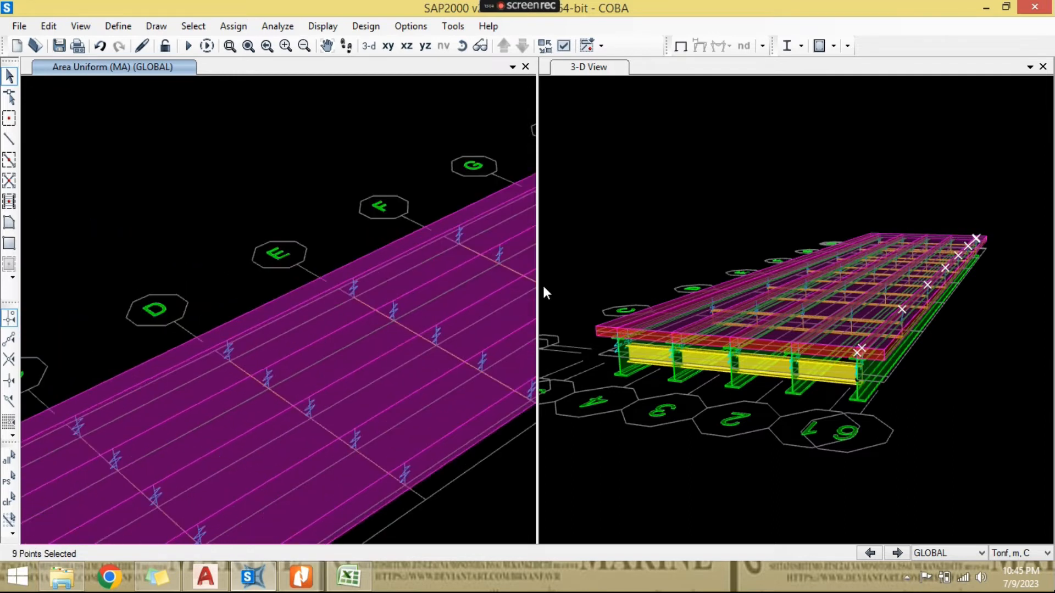
middle_click_drag(119, 426, 533, 252)
scroll(307, 332, "up", 6)
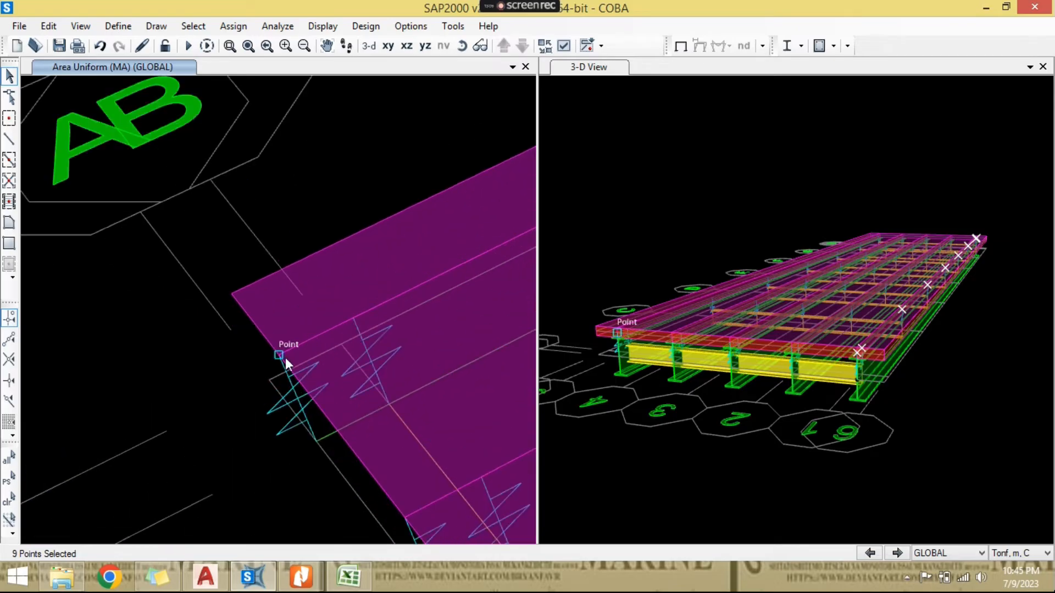
left_click(285, 358)
left_click(354, 322)
scroll(354, 346, "down", 3)
middle_click_drag(410, 341, 60, 436)
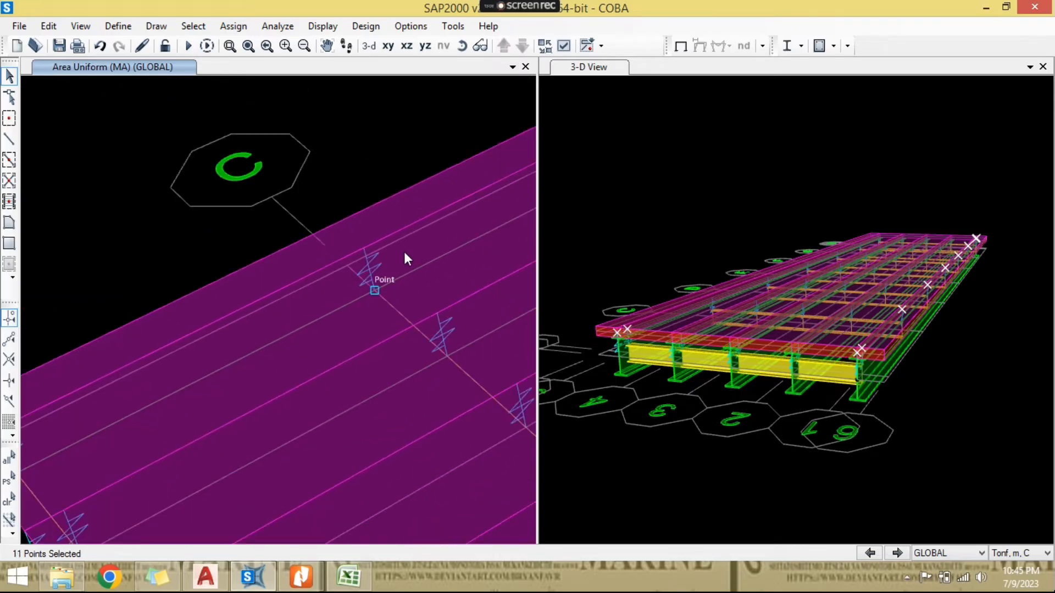
left_click(365, 246)
middle_click_drag(484, 232, 181, 405)
left_click(312, 290)
middle_click_drag(414, 262, 94, 429)
left_click(246, 331)
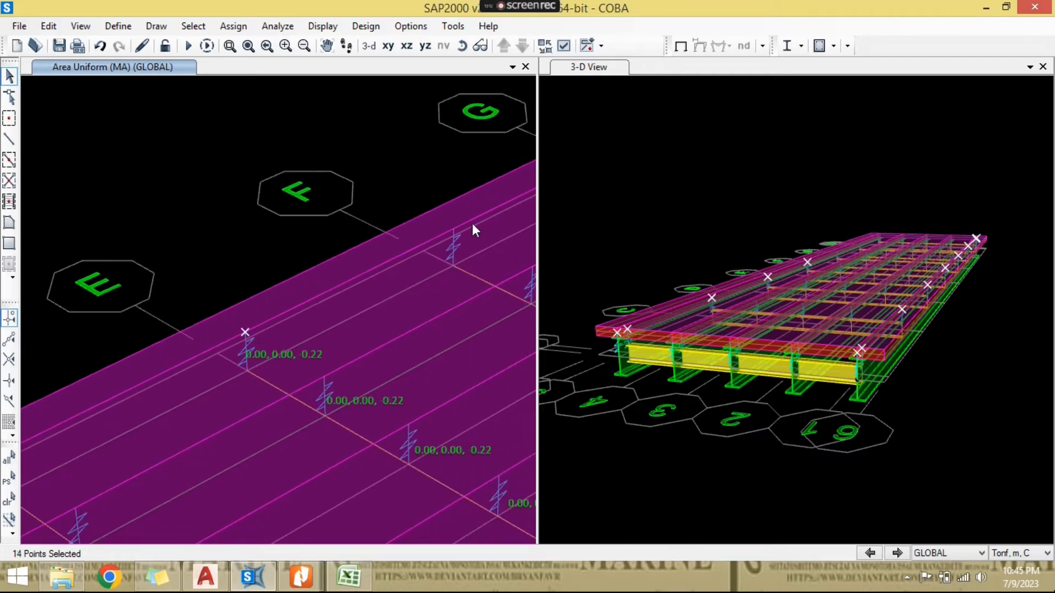
left_click(463, 228)
middle_click_drag(463, 228, 228, 370)
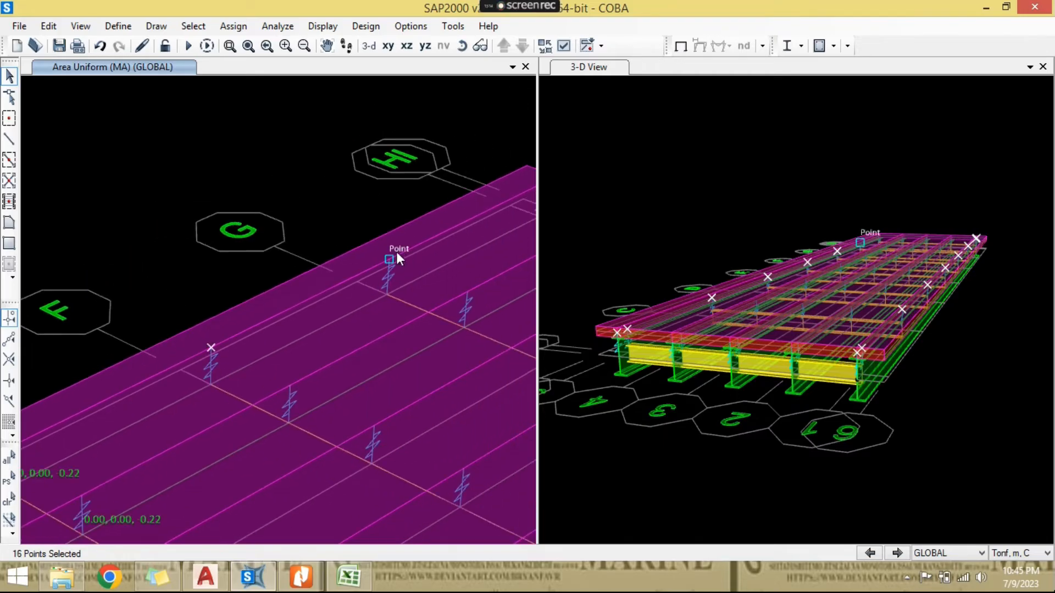
left_click(396, 251)
middle_click_drag(396, 252, 317, 322)
scroll(317, 321, "up", 3)
left_click(322, 333)
left_click(358, 315)
scroll(423, 264, "down", 2)
- Assign a Global Z force of -0.0375 tonf in load pattern MA to the selected edge joints, checking the value in Excel
left_click(348, 577)
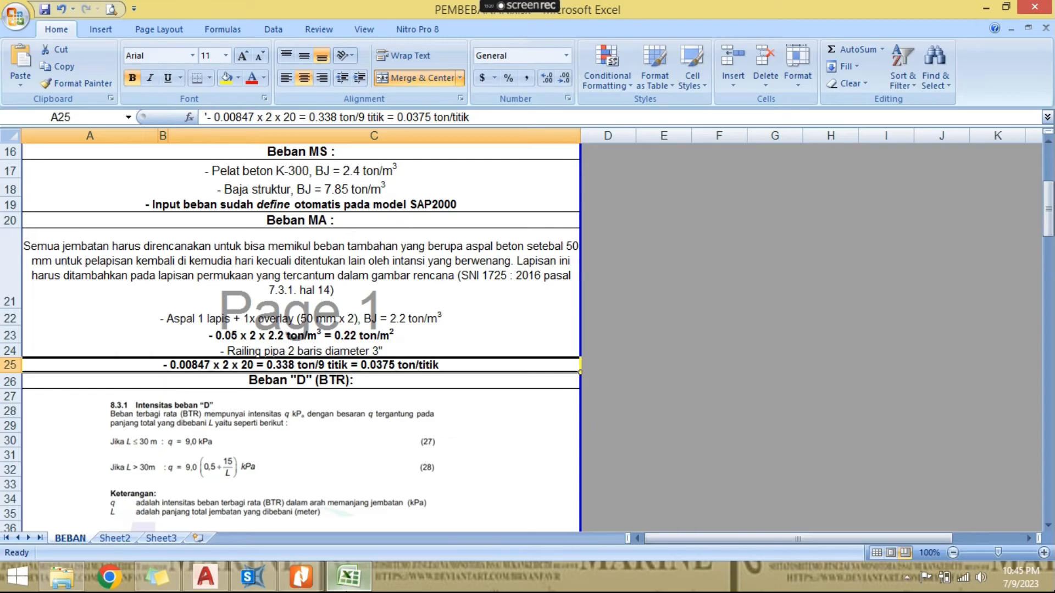
left_click(349, 577)
left_click(233, 26)
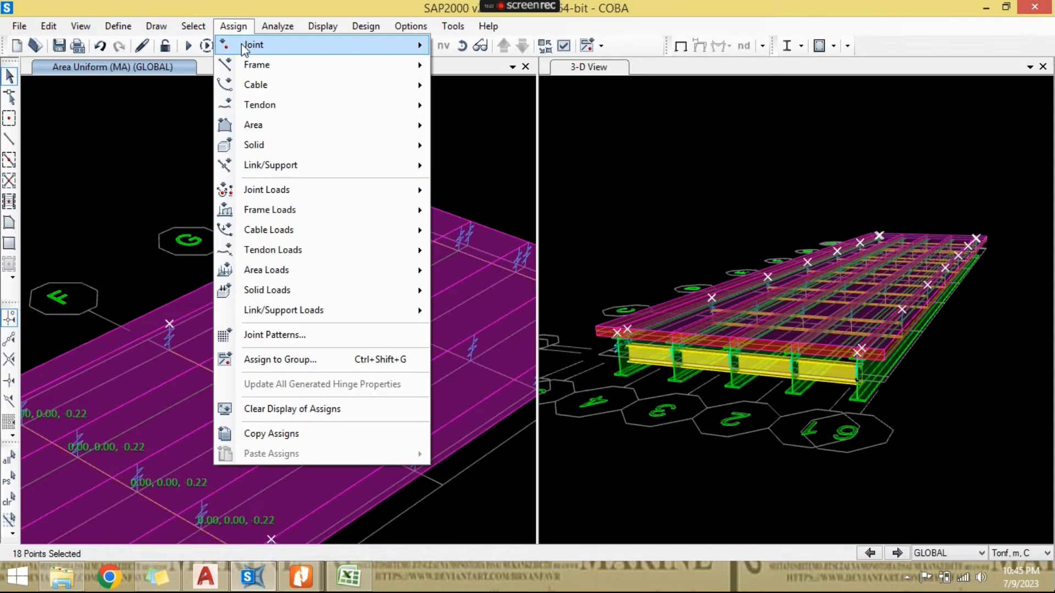
mouse_move(304, 196)
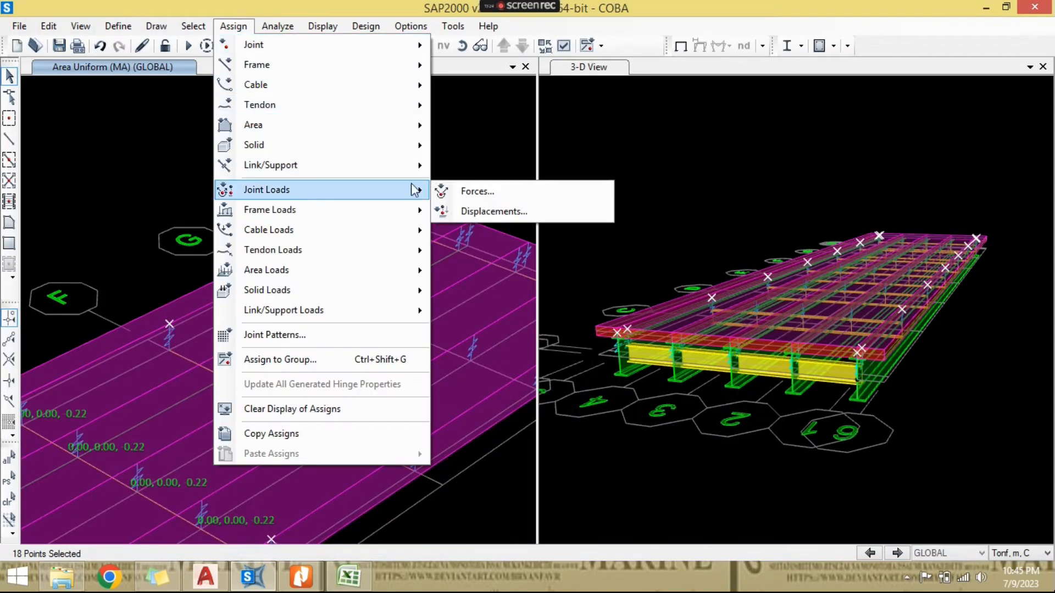
left_click(440, 192)
left_click(532, 130)
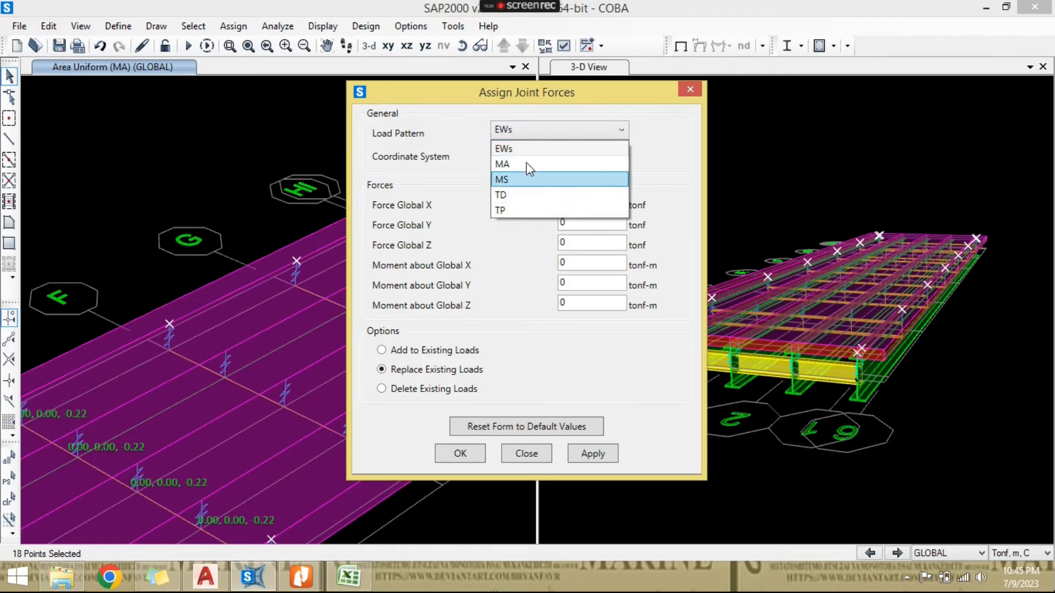
left_click(529, 164)
double_click(582, 240)
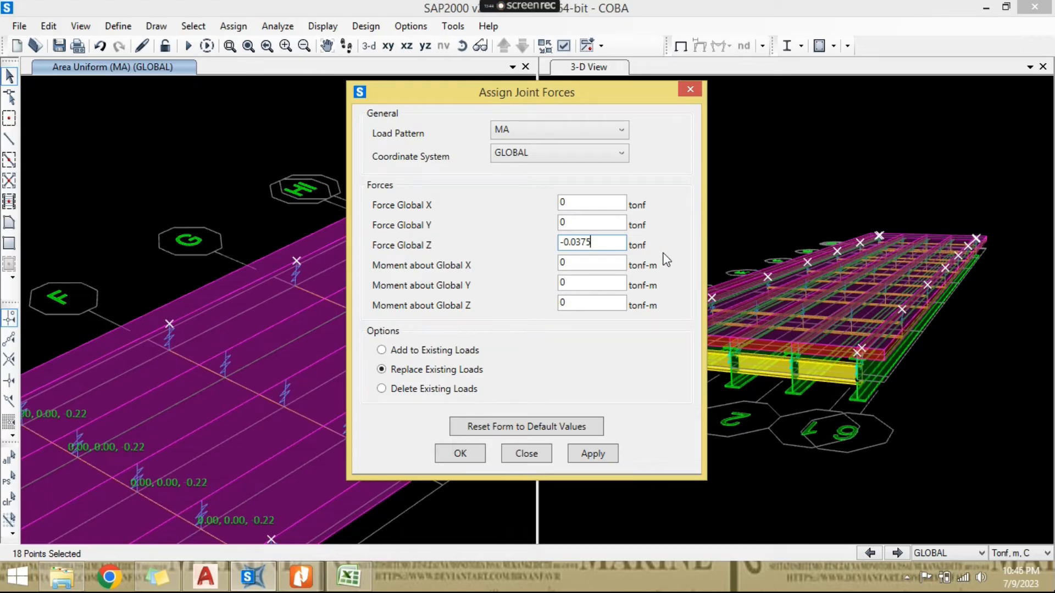
left_click(346, 580)
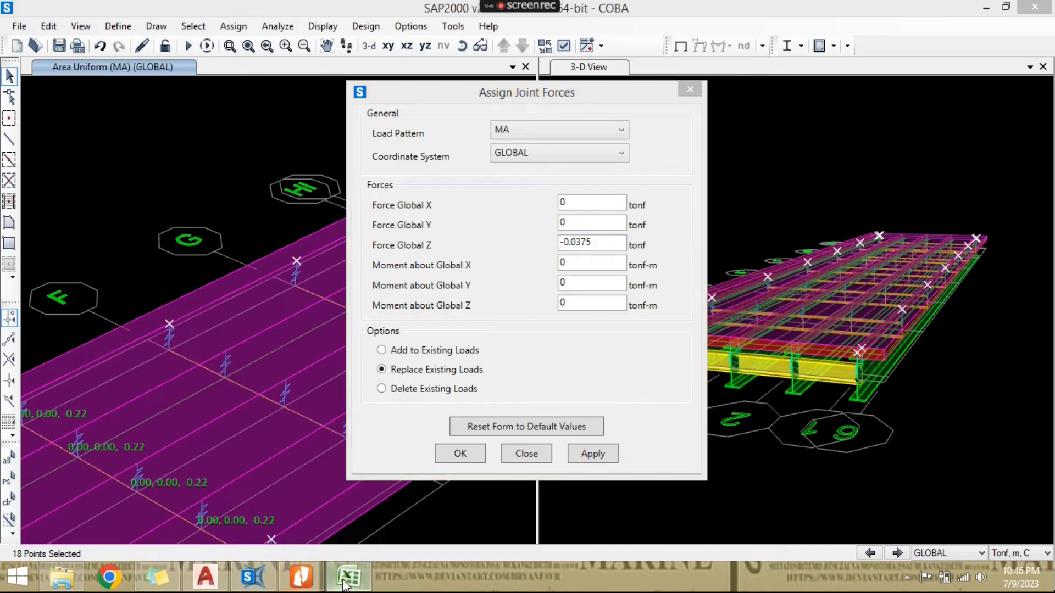
left_click(346, 583)
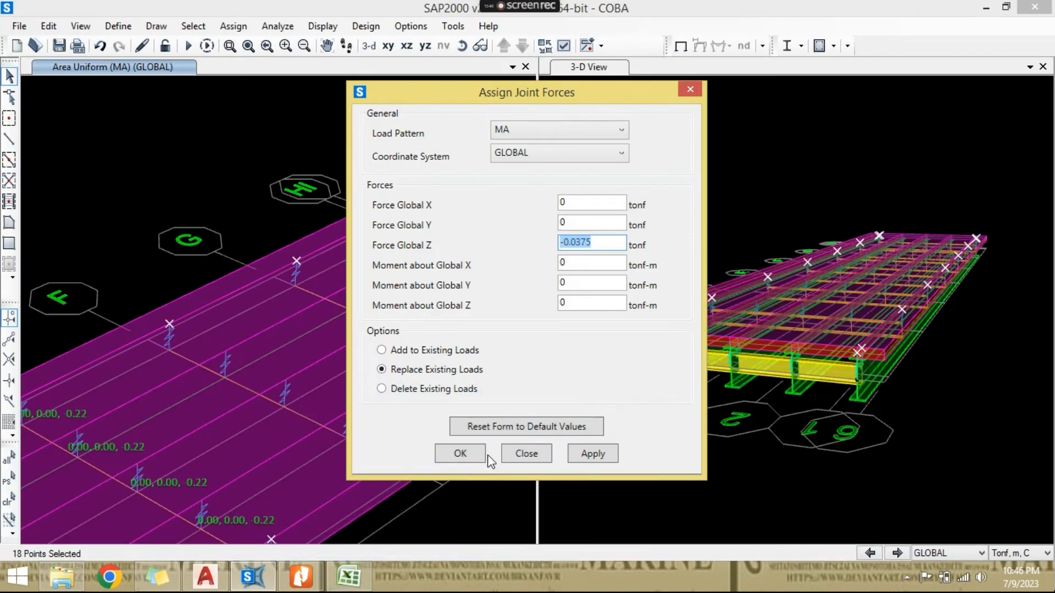
type("-0.0375")
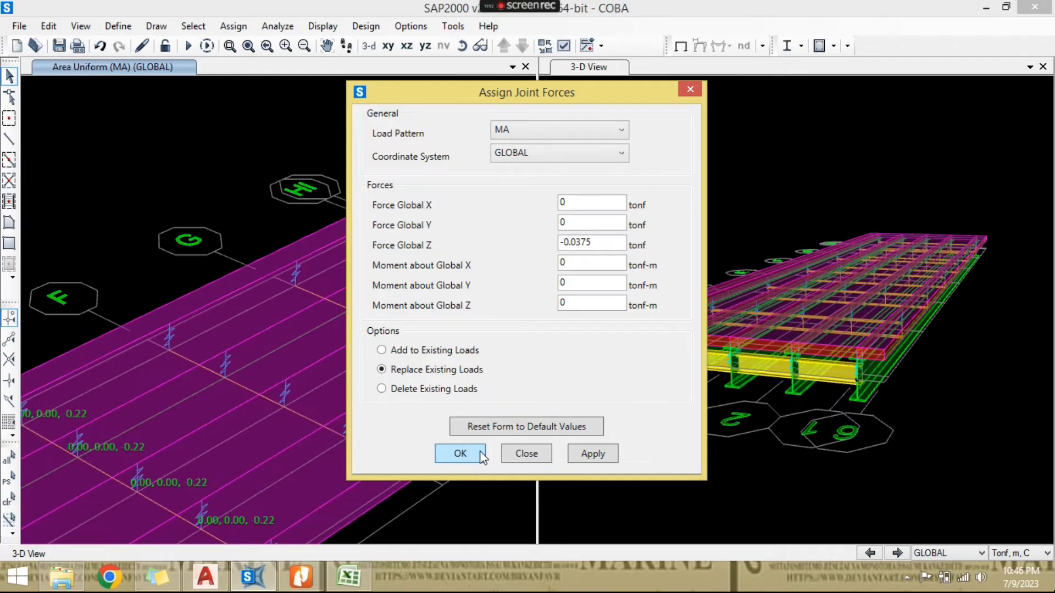
left_click(462, 454)
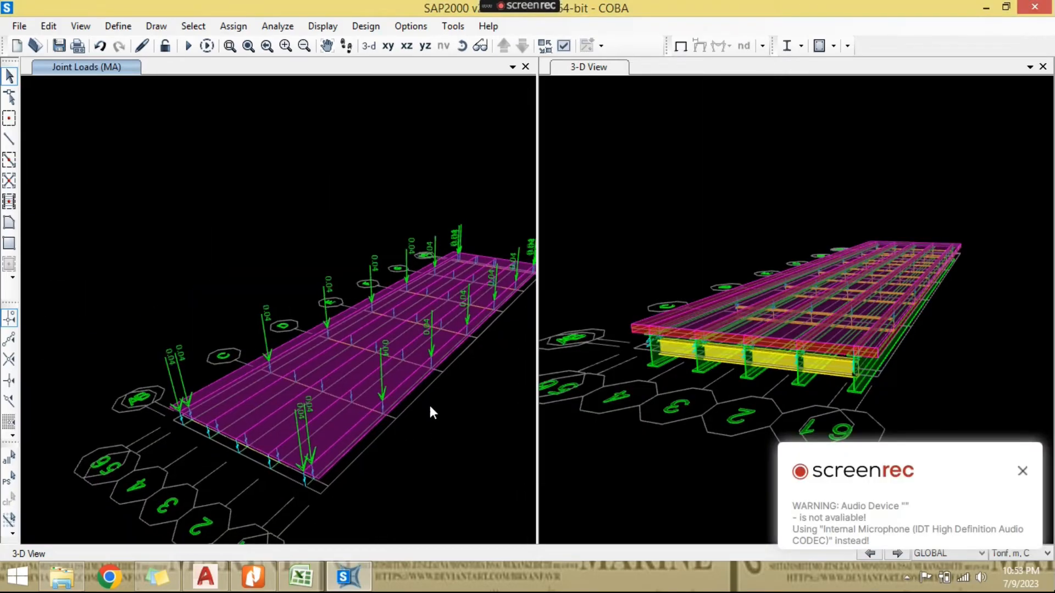
middle_click_drag(430, 407, 411, 431)
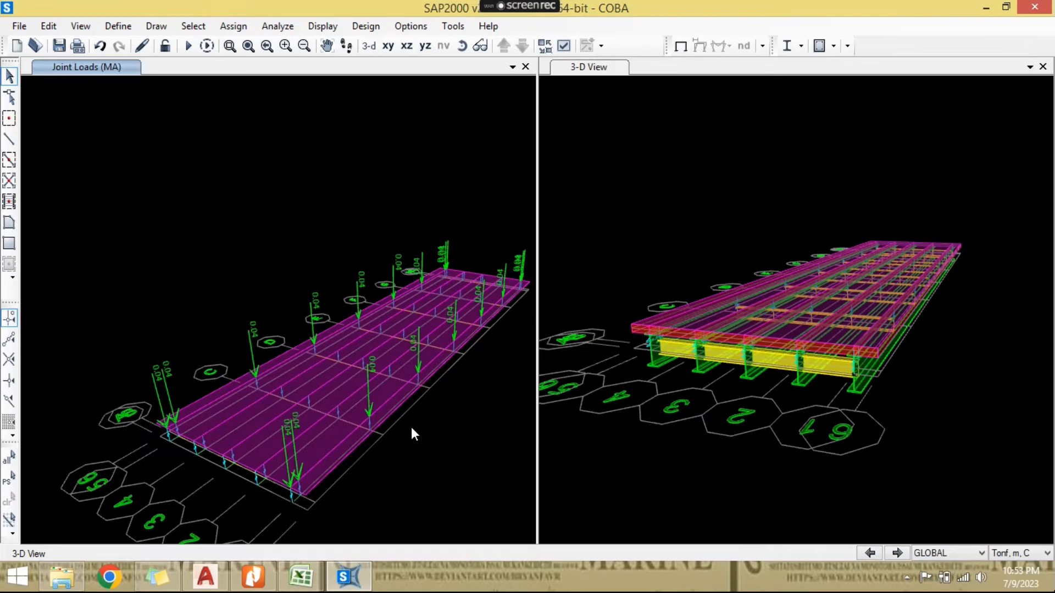
- Inspect the MA joint loads along both outer girder lines of the deck, from the near corner to the far end
scroll(466, 344, "up", 2)
scroll(475, 332, "up", 4)
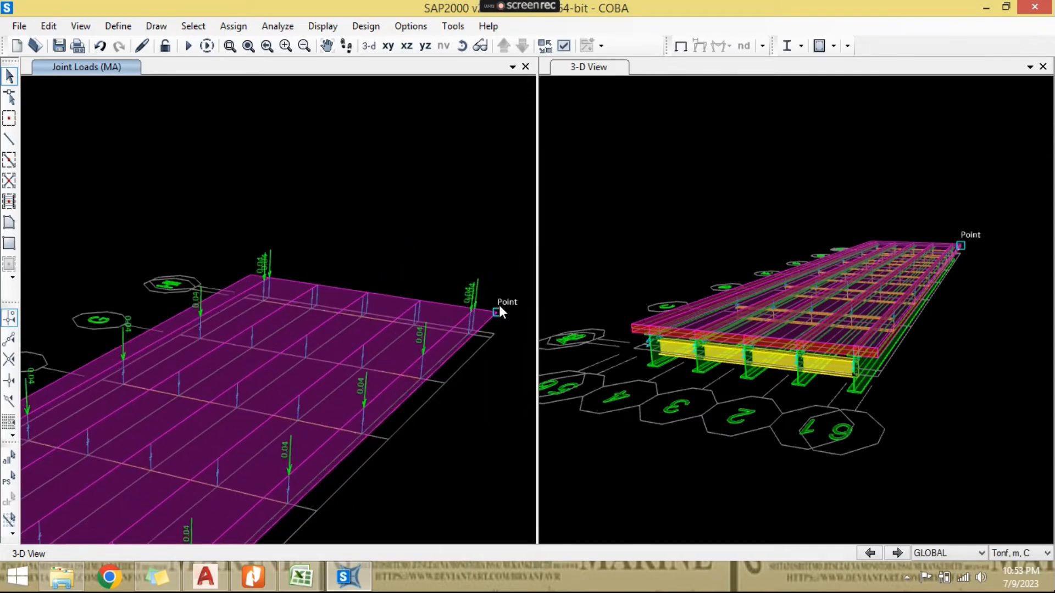
scroll(498, 308, "down", 3)
scroll(519, 240, "up", 5)
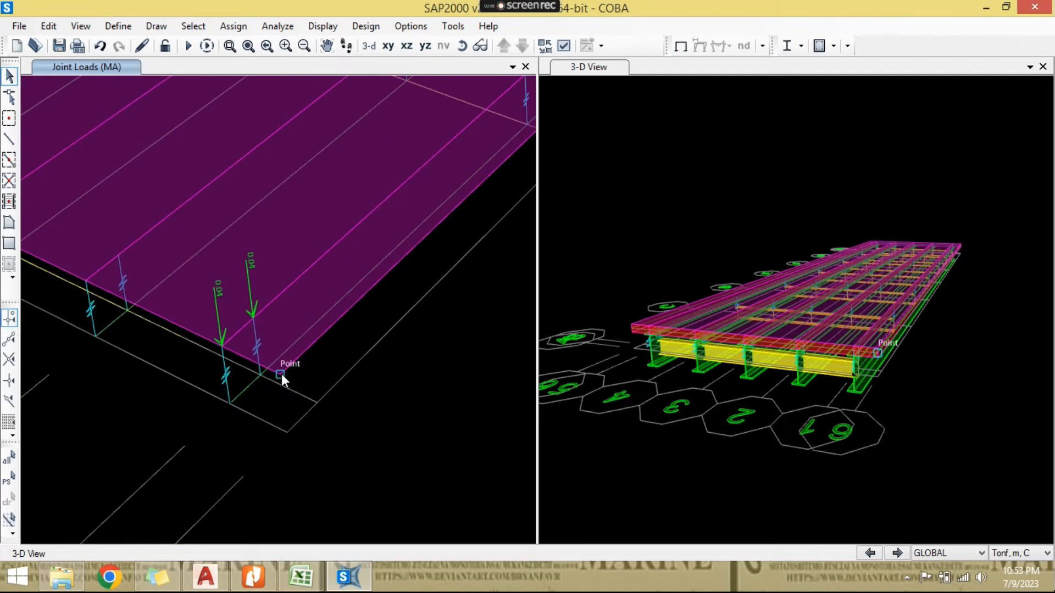
scroll(356, 314, "down", 3)
scroll(384, 307, "up", 4)
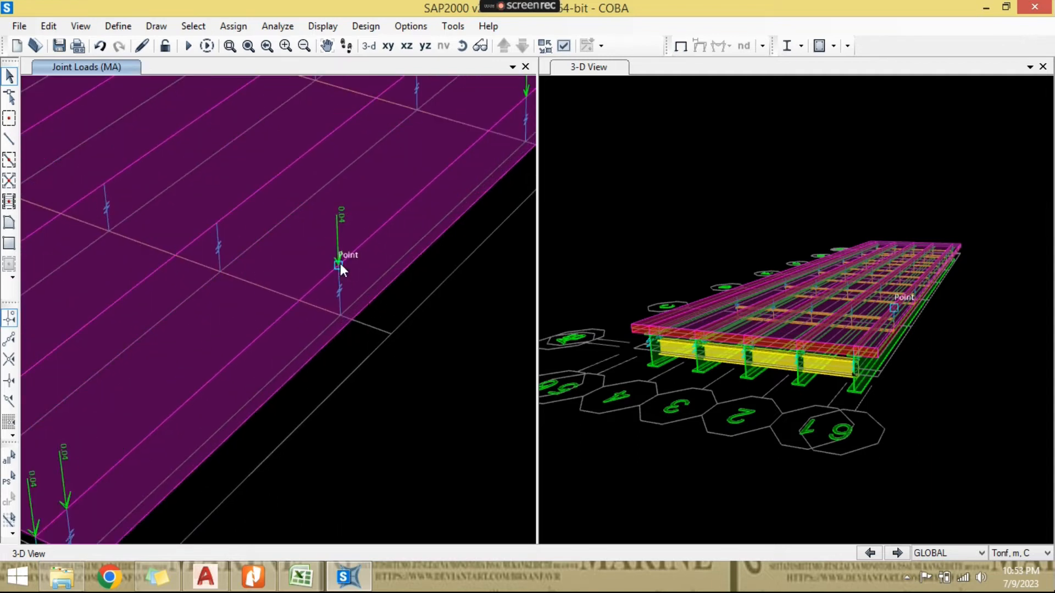
scroll(385, 280, "down", 3)
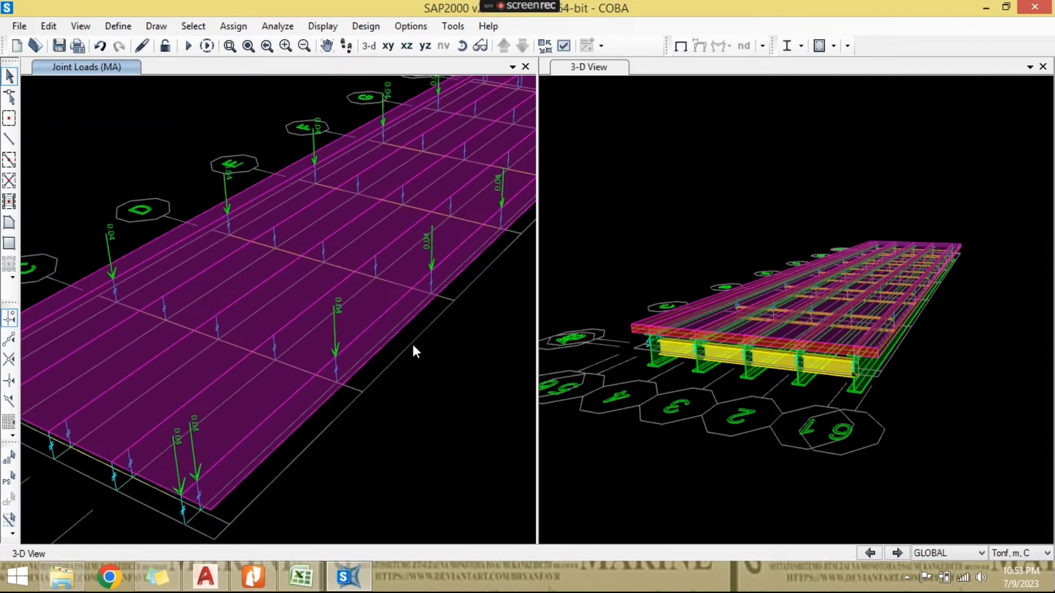
scroll(413, 345, "down", 4)
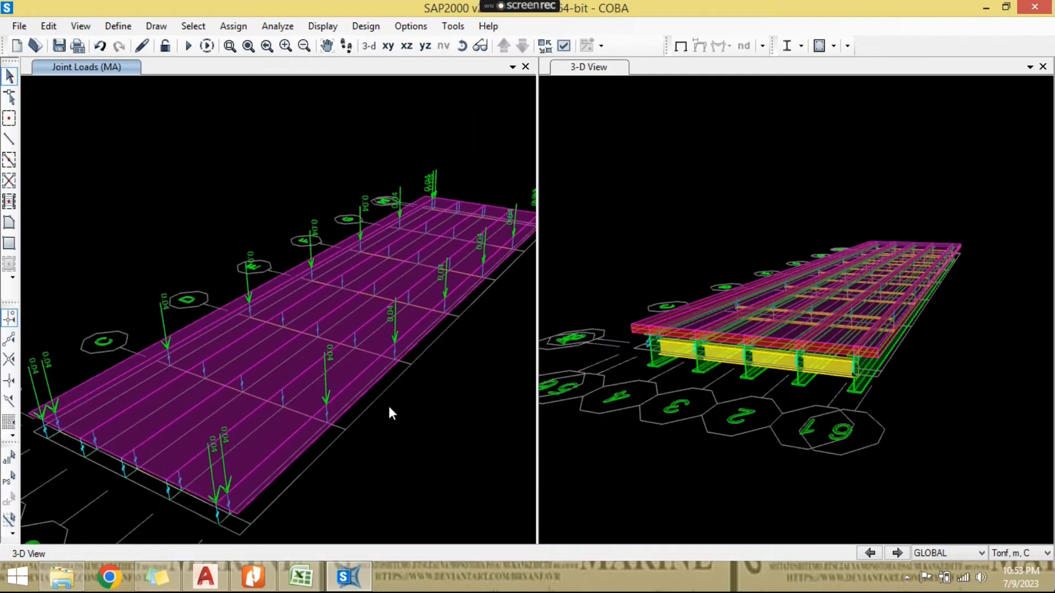
- Switch to Excel and review the Beban "D" (BTR) section that follows the railing load on the BEBAN sheet
left_click(314, 583)
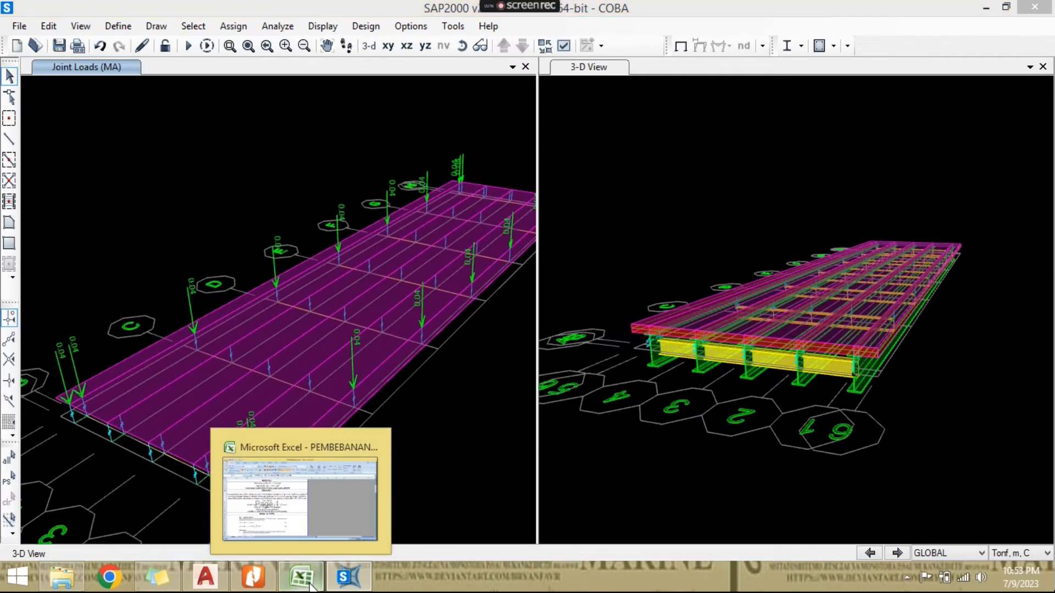
scroll(381, 376, "down", 1)
scroll(382, 379, "down", 3)
scroll(384, 418, "up", 1)
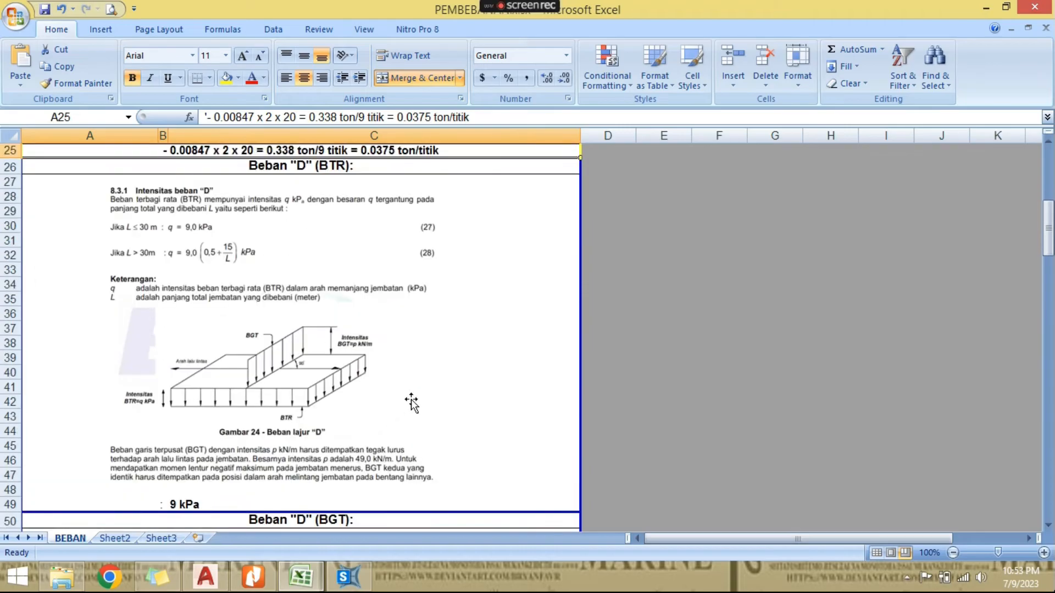
left_click(506, 358)
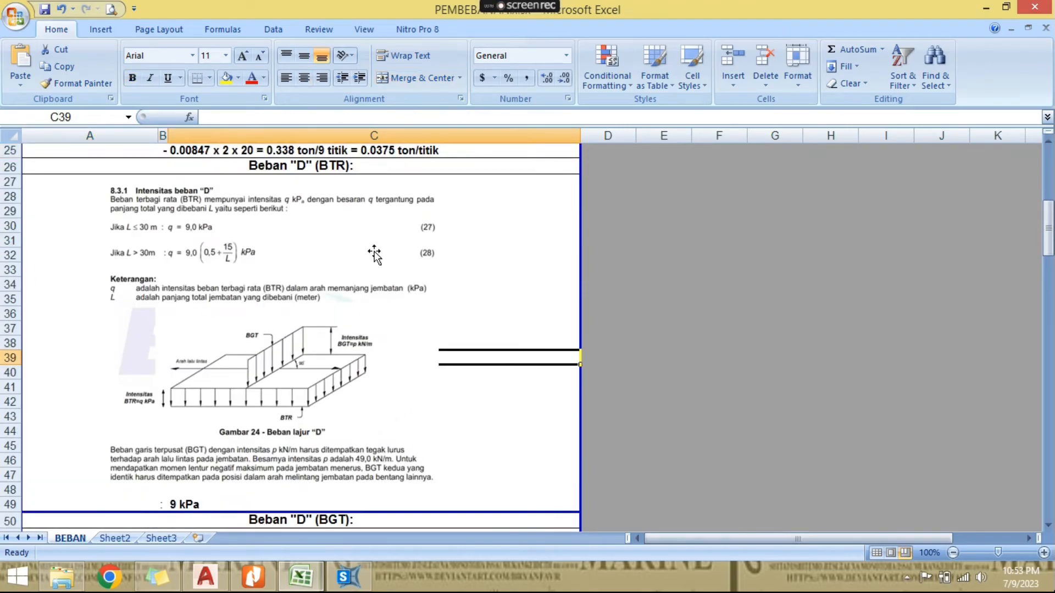
scroll(368, 247, "up", 1)
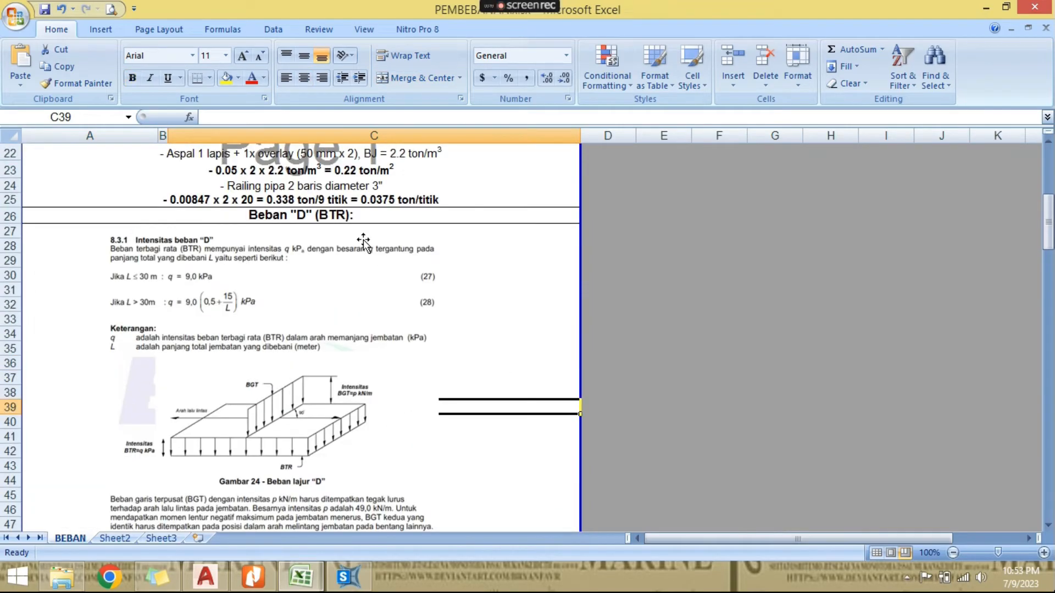
left_click(345, 218)
scroll(450, 315, "down", 3)
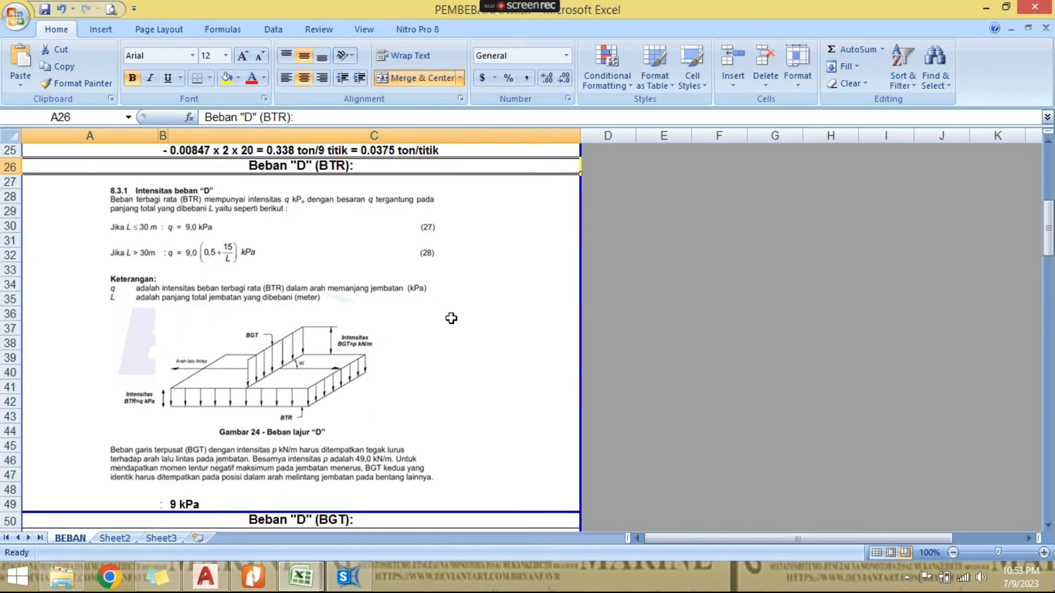
scroll(438, 347, "up", 3)
scroll(468, 315, "down", 2)
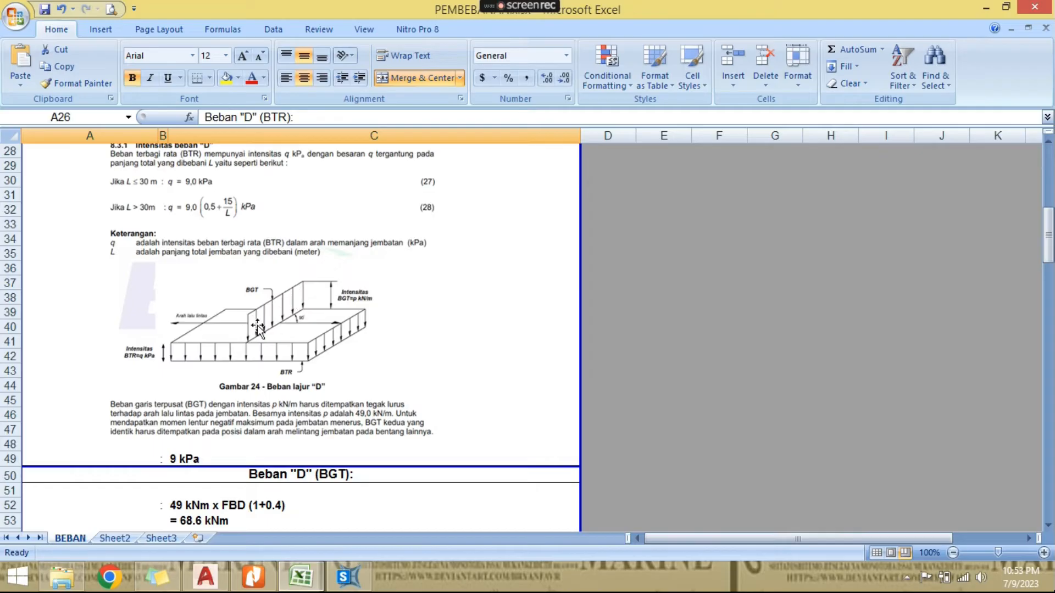
- Check the BTR intensity formulas by span length and the adopted distributed load in cell C49
scroll(233, 347, "up", 1)
left_click(234, 250)
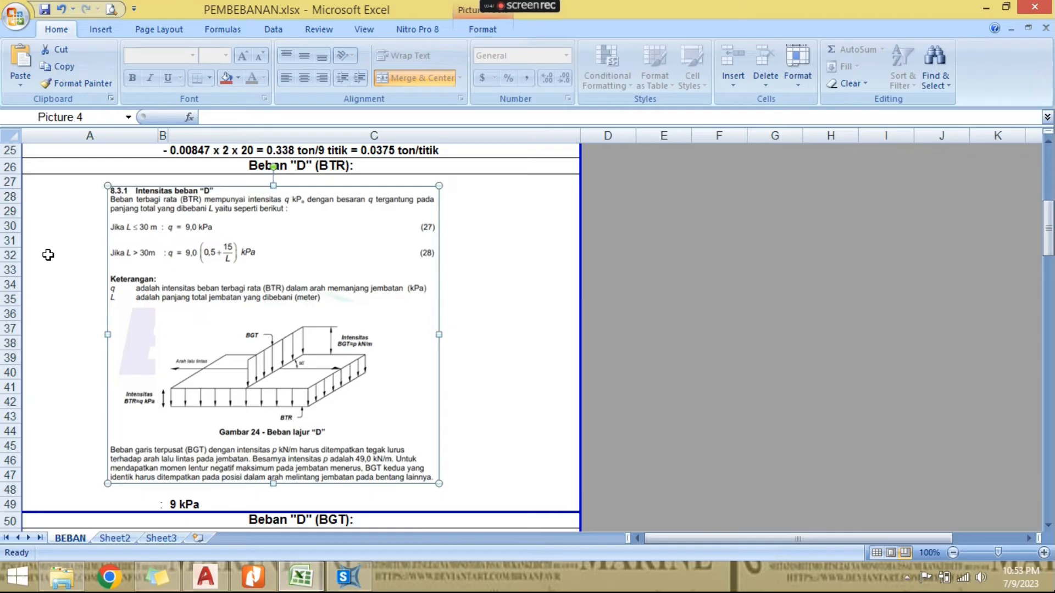
left_click(488, 284)
scroll(485, 292, "down", 1)
left_click(271, 447)
left_click(284, 460)
scroll(281, 460, "up", 1)
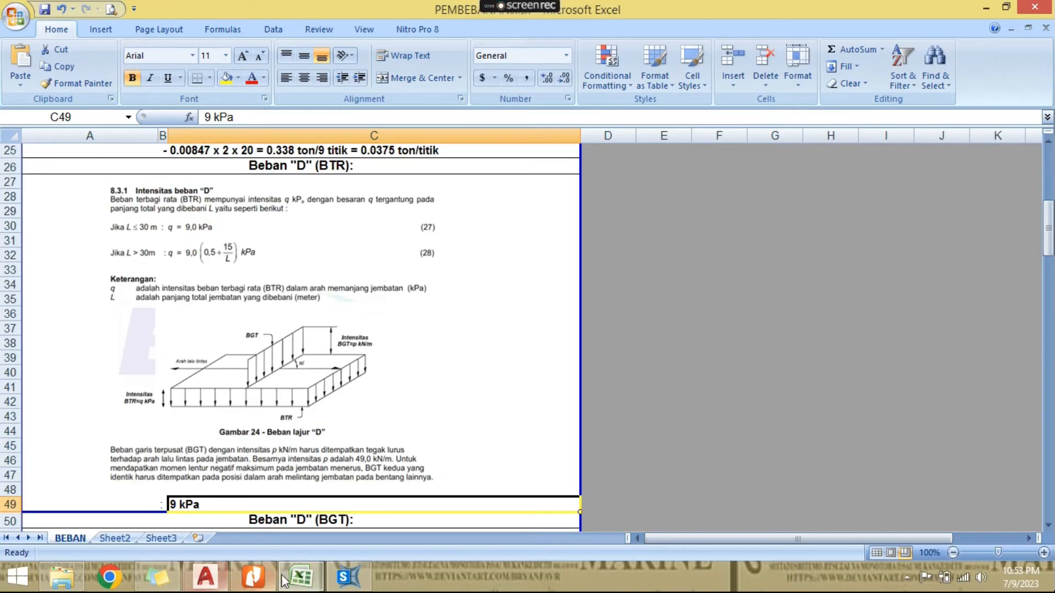
- Switch back to SAP2000 and set the model units to KN, m, C
left_click(346, 577)
left_click(1003, 553)
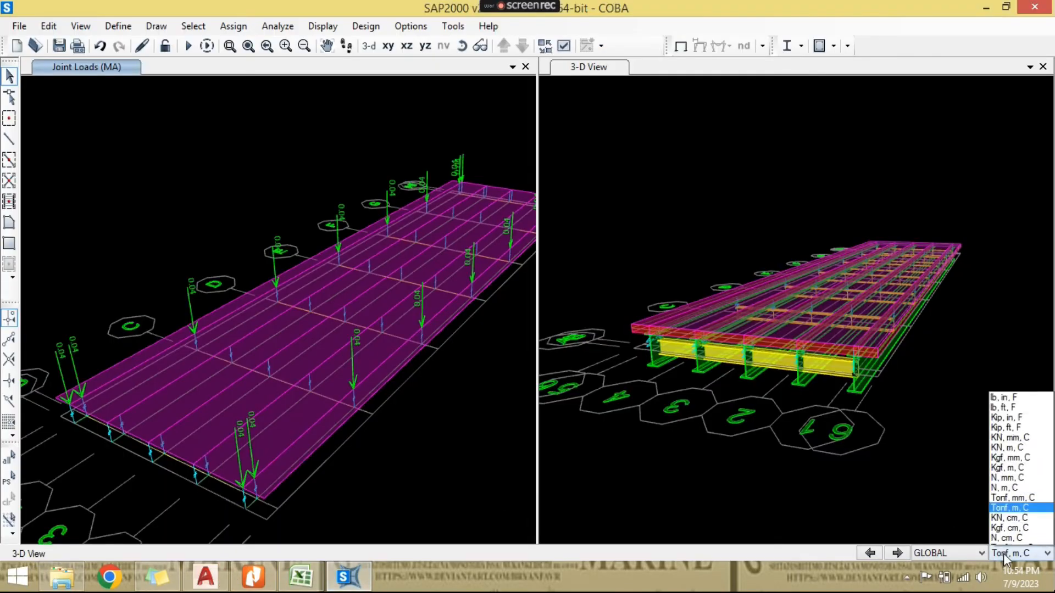
left_click(1024, 440)
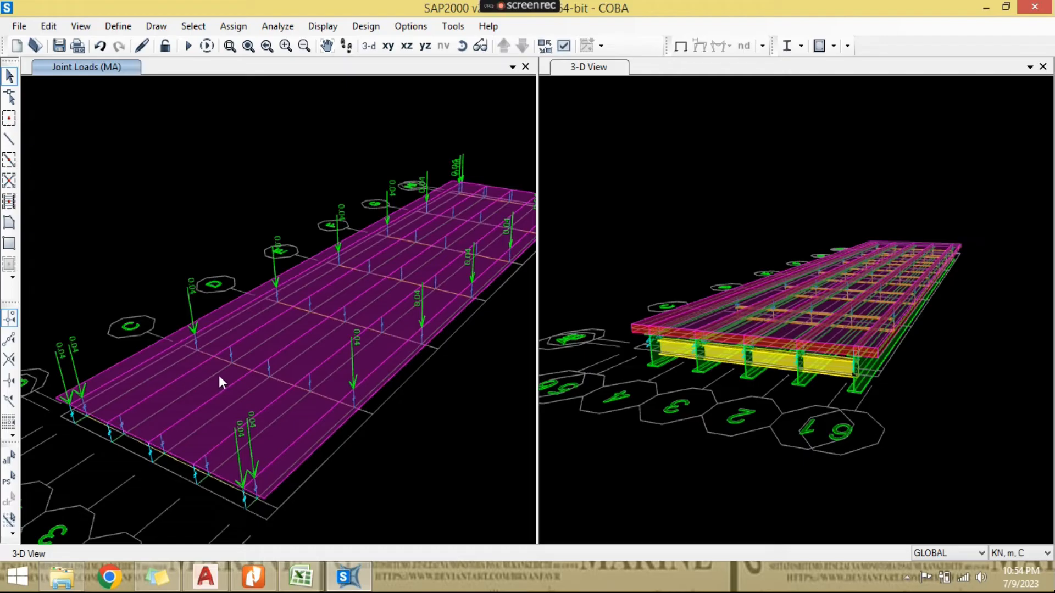
- Select the four interior deck slab areas between the two outer girder lines, leaving out the edge overhang strips
scroll(225, 373, "up", 3)
left_click(196, 372)
left_click(233, 394)
left_click(233, 397)
left_click(234, 393)
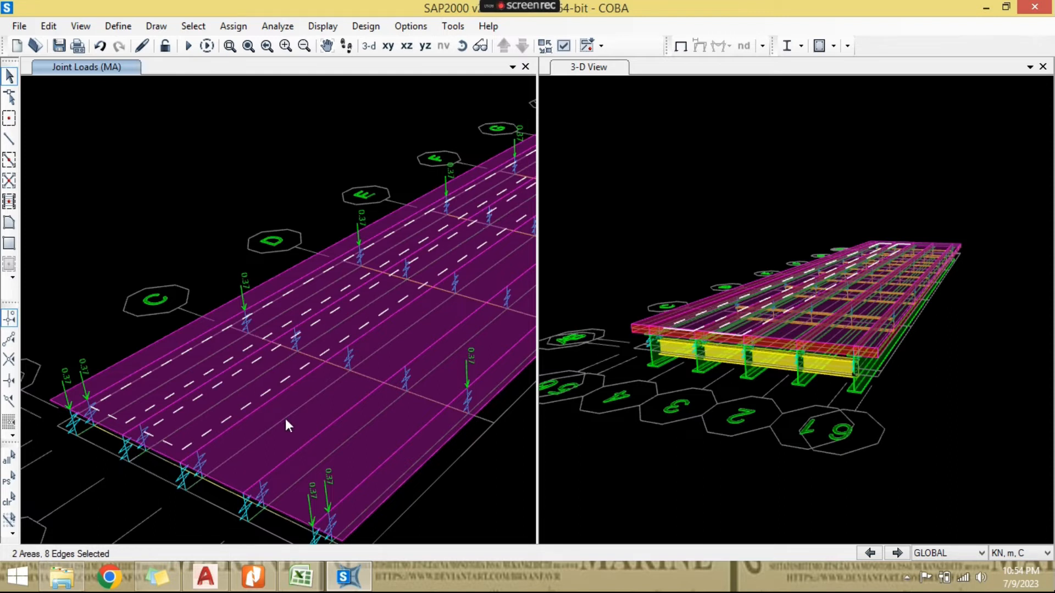
left_click(352, 447)
left_click(360, 457)
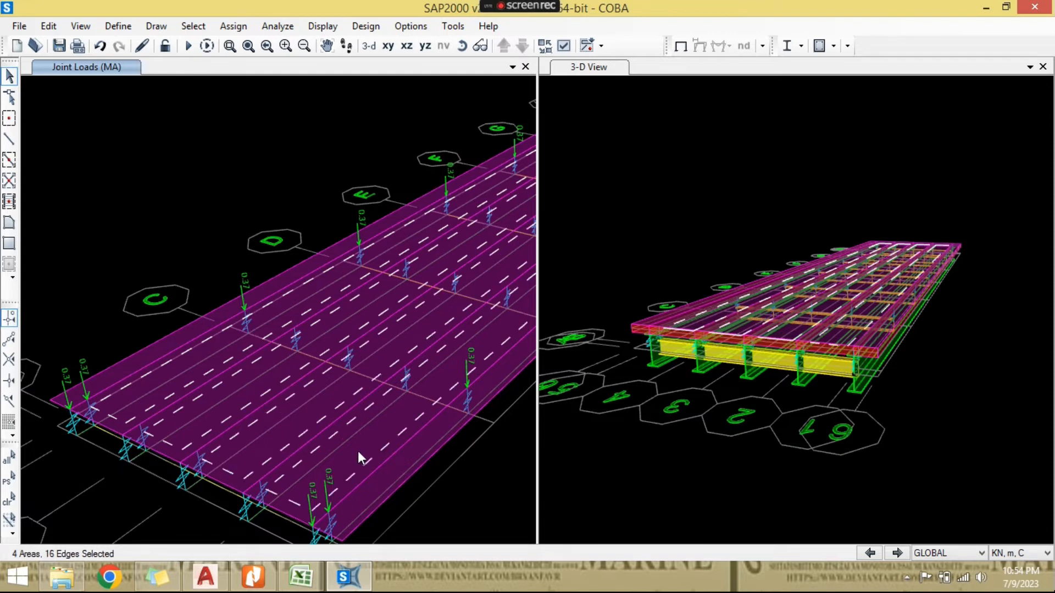
scroll(355, 450, "down", 3)
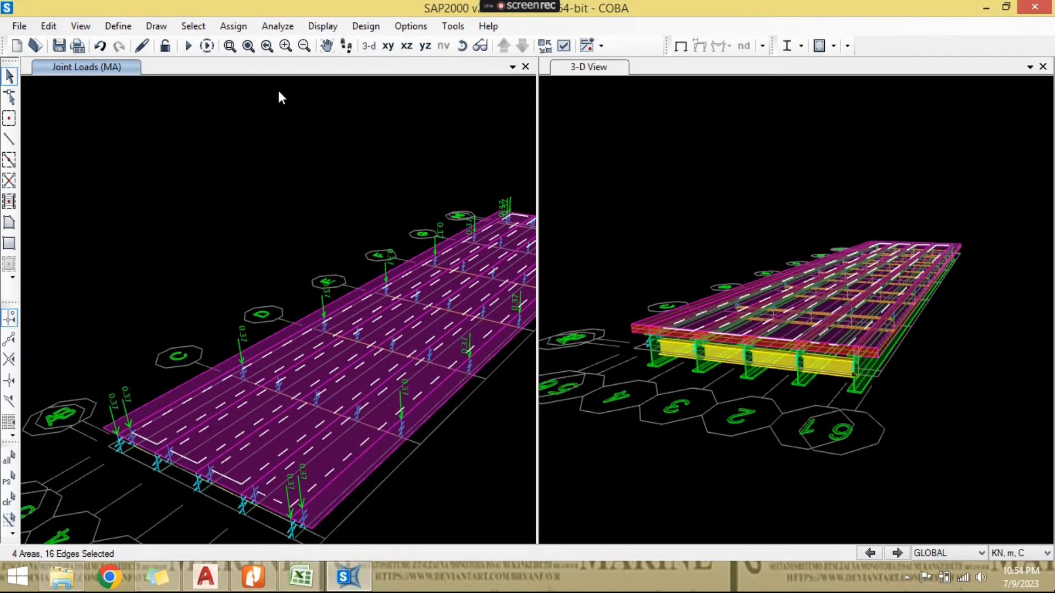
- Assign a uniform gravity load of 9 kN/m² in load pattern TD to the selected slab areas, replacing existing loads
left_click(233, 26)
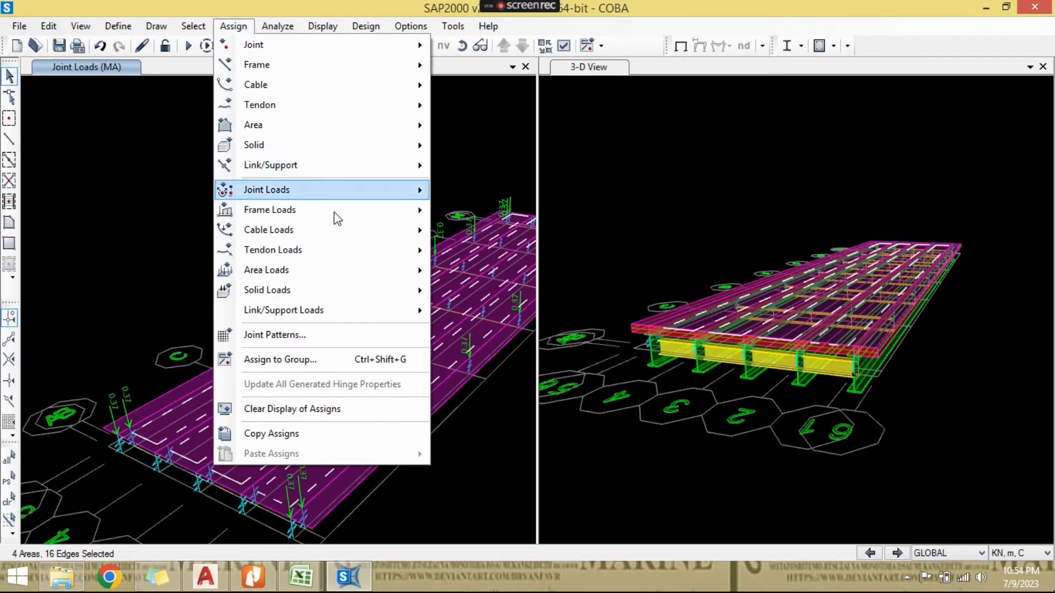
left_click(453, 290)
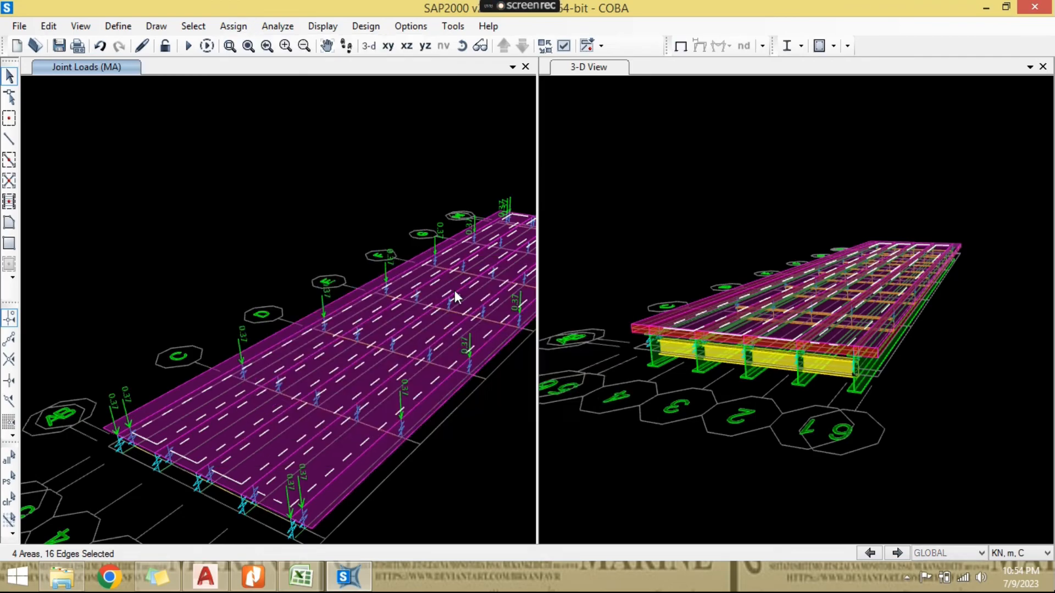
left_click(553, 174)
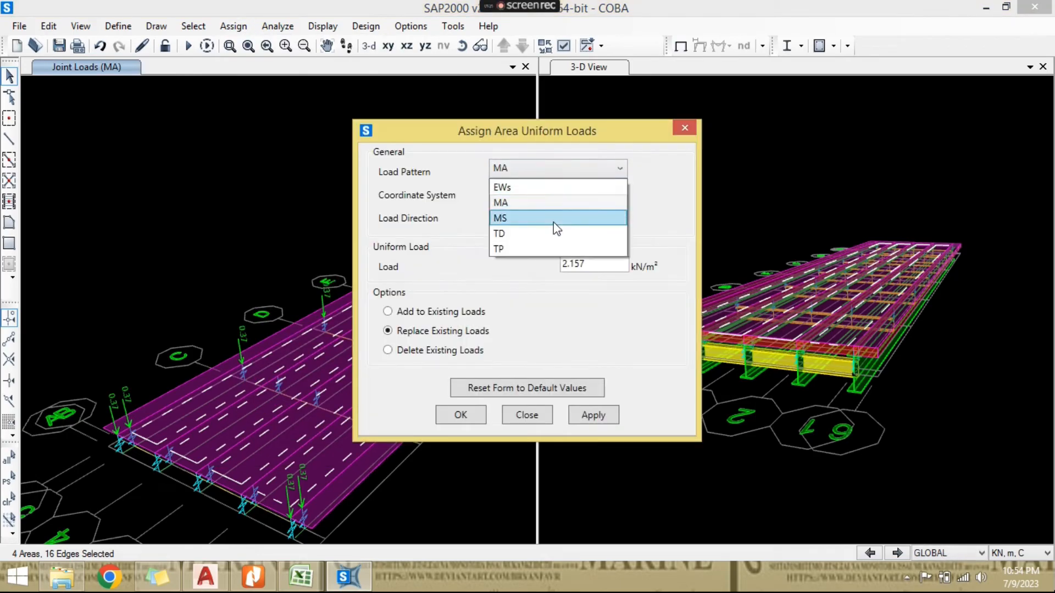
left_click(553, 234)
left_click_drag(591, 268, 546, 268)
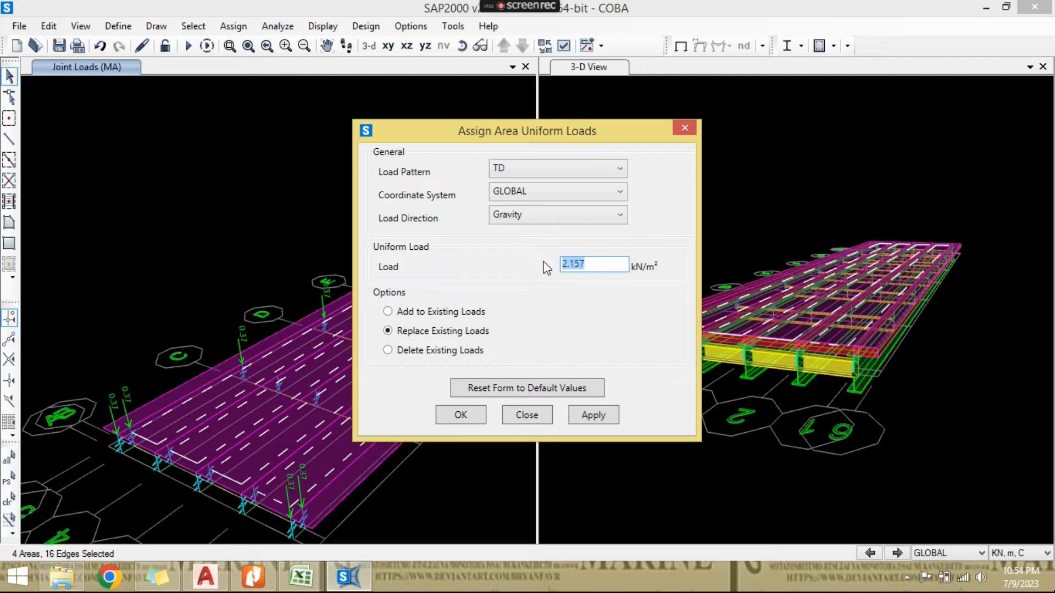
type("9")
left_click(481, 415)
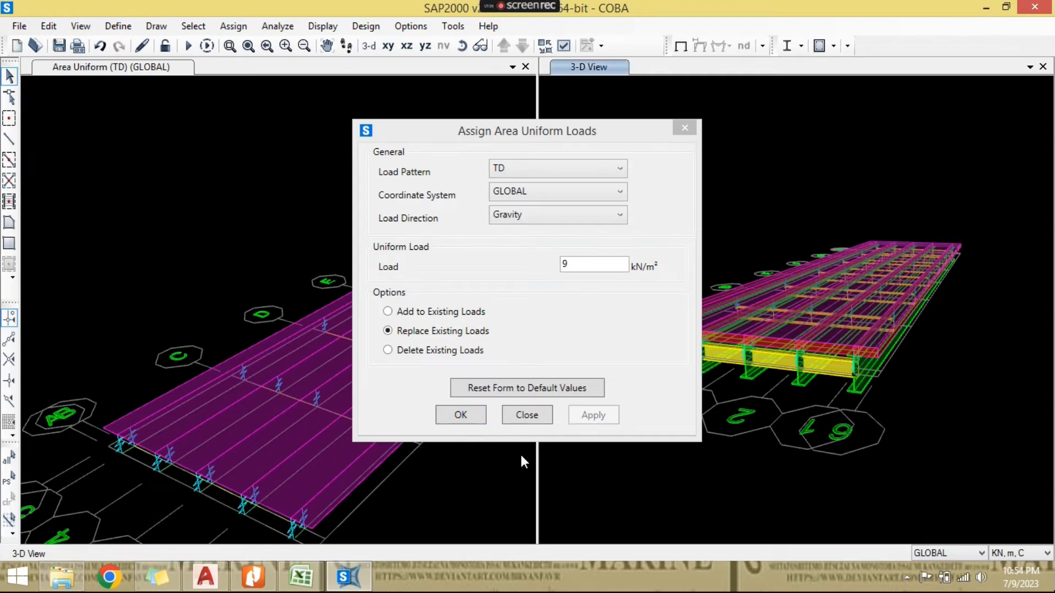
middle_click_drag(469, 409, 414, 474)
- Check the TD area loads displayed on the deck and save the model
scroll(415, 472, "up", 3)
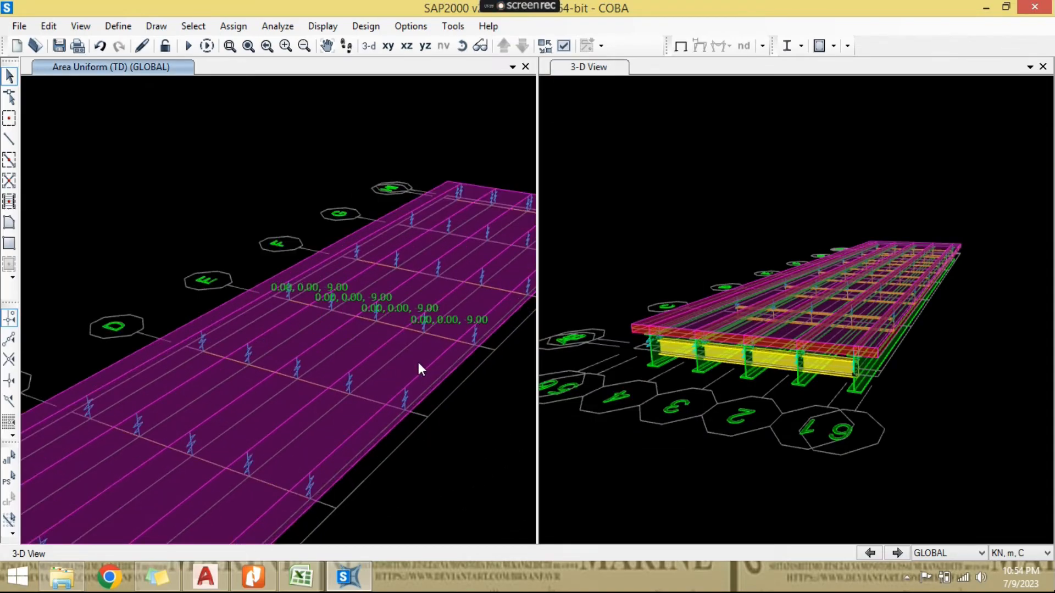
scroll(418, 362, "down", 2)
left_click(57, 47)
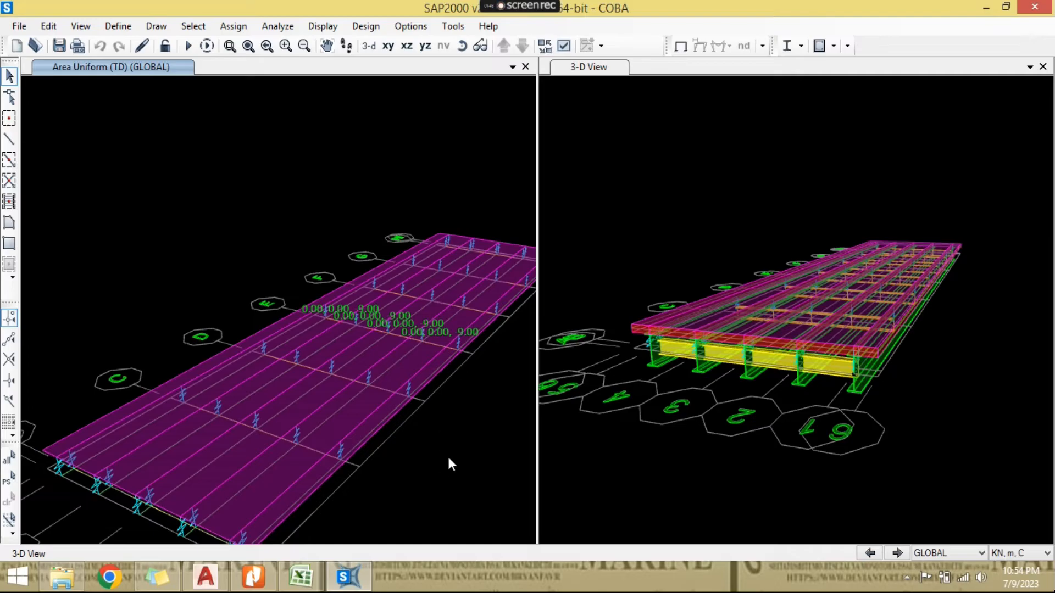
- Switch to Excel and examine the Beban "D" (BGT) calculation and the line load intensity text under Gambar 24
left_click(300, 577)
scroll(387, 454, "down", 5)
left_click(340, 299)
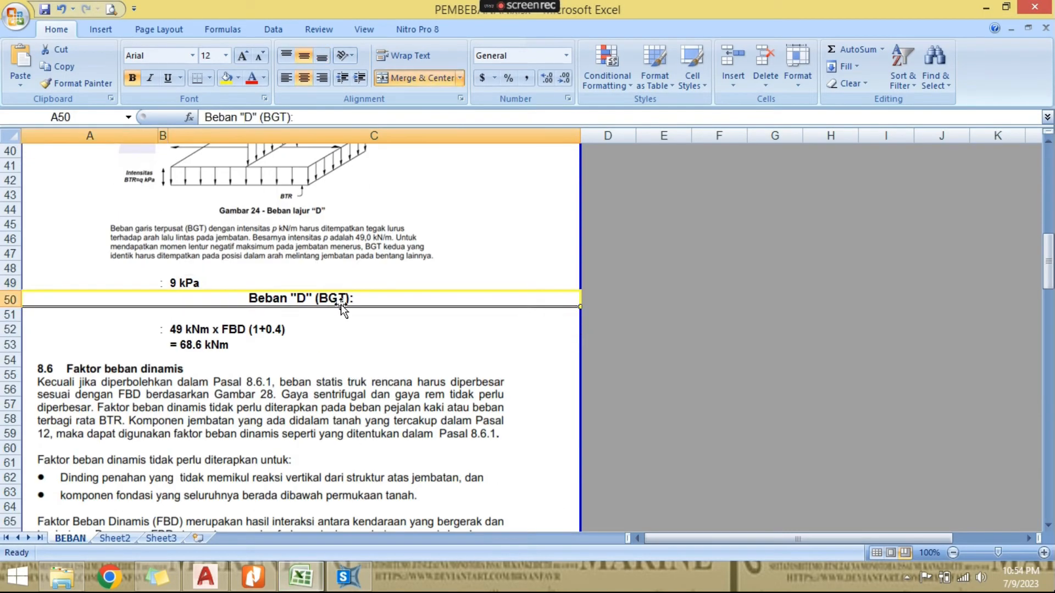
scroll(351, 368, "down", 3)
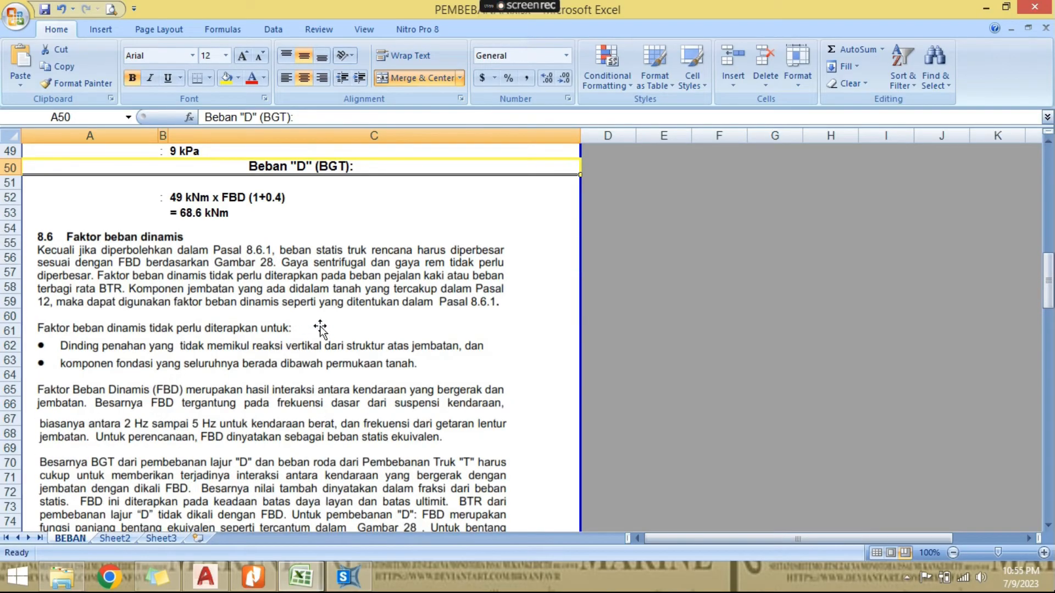
scroll(268, 293, "up", 2)
scroll(348, 354, "up", 4)
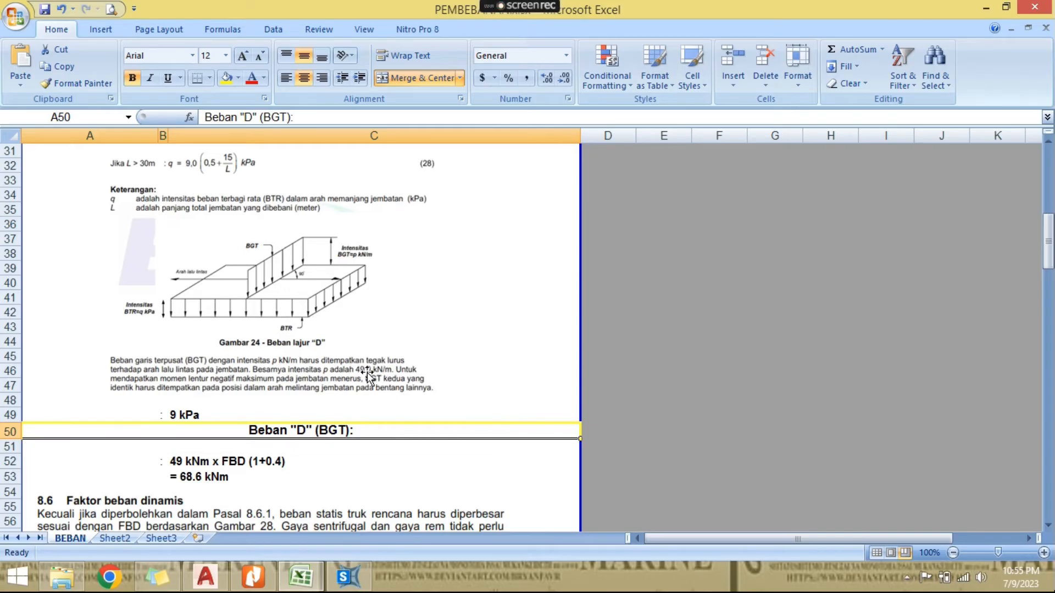
left_click(377, 370)
left_click(483, 366)
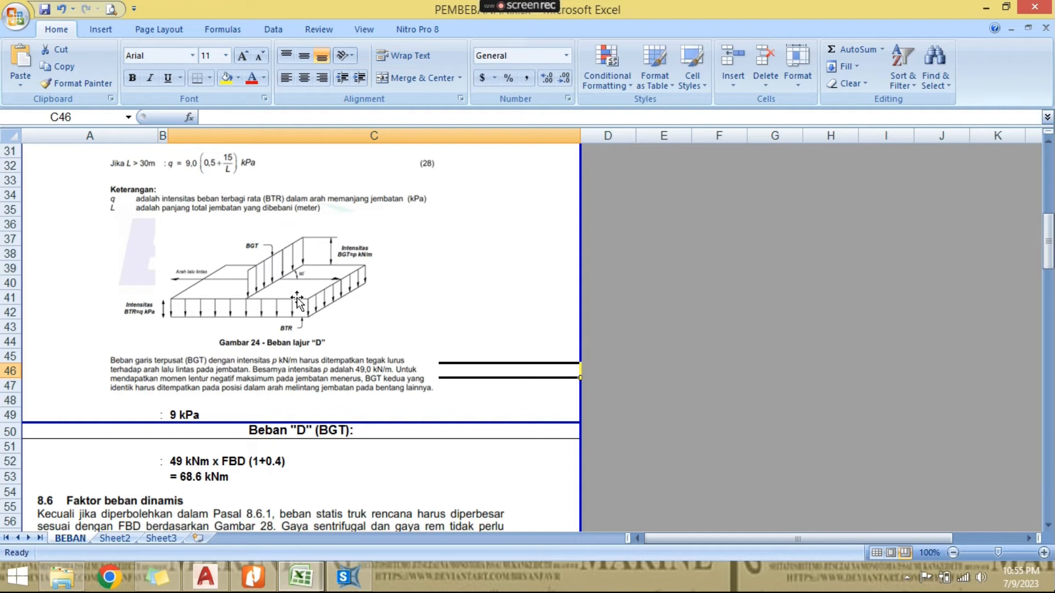
left_click(379, 377)
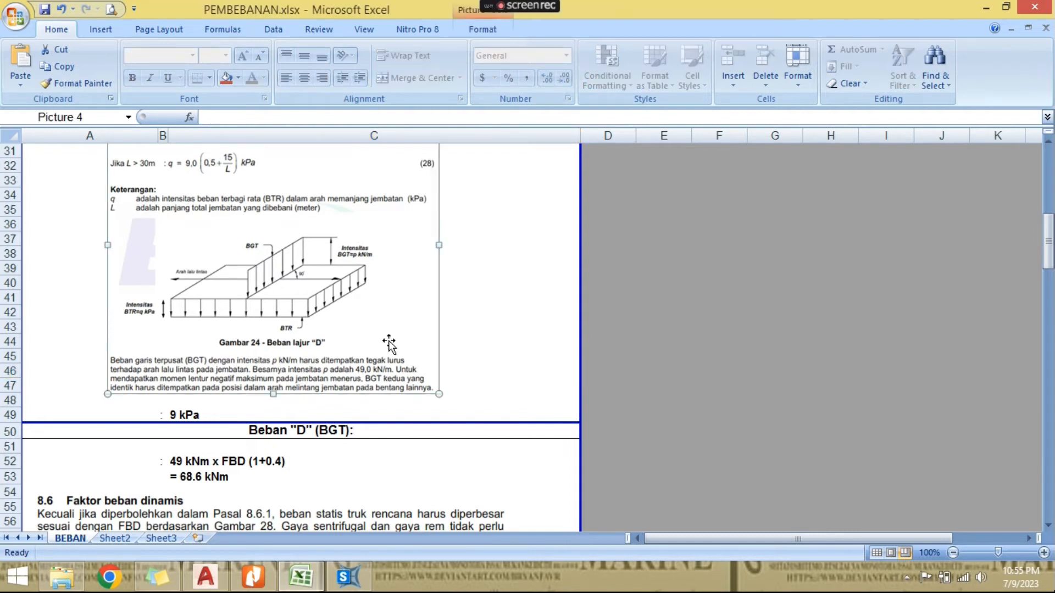
left_click(490, 355)
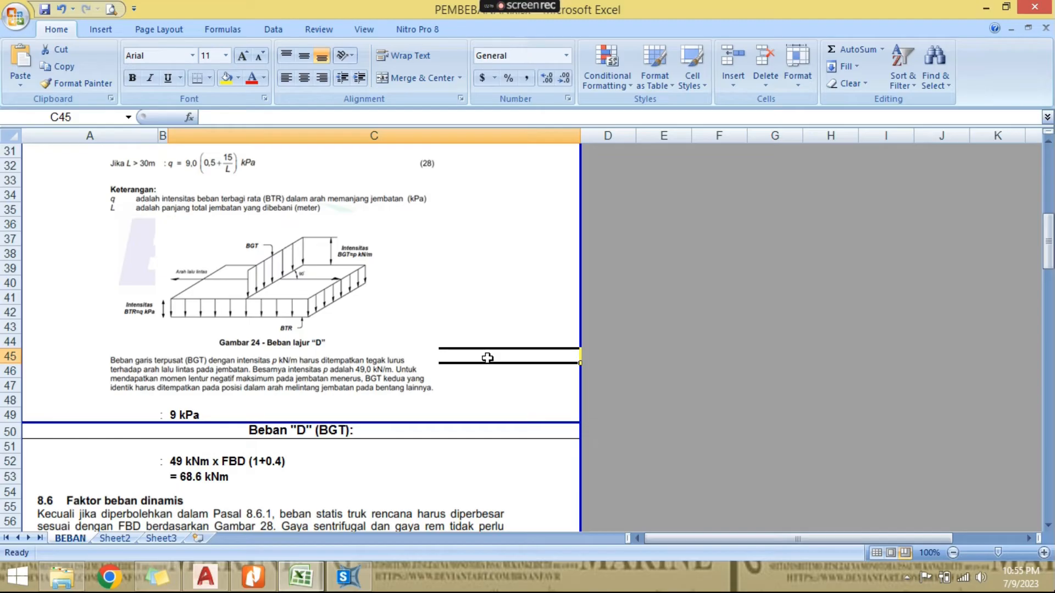
- Review section 8.6 Faktor beban dinamis below the BGT calculation, dismissing the screen recorder notification
scroll(488, 357, "down", 3)
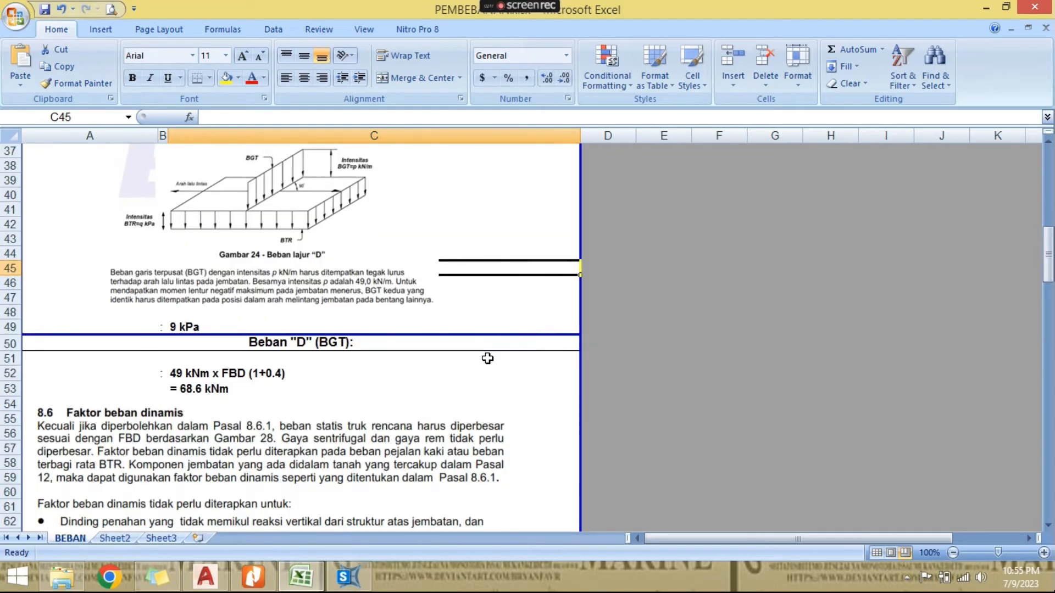
left_click(388, 365)
scroll(388, 366, "down", 3)
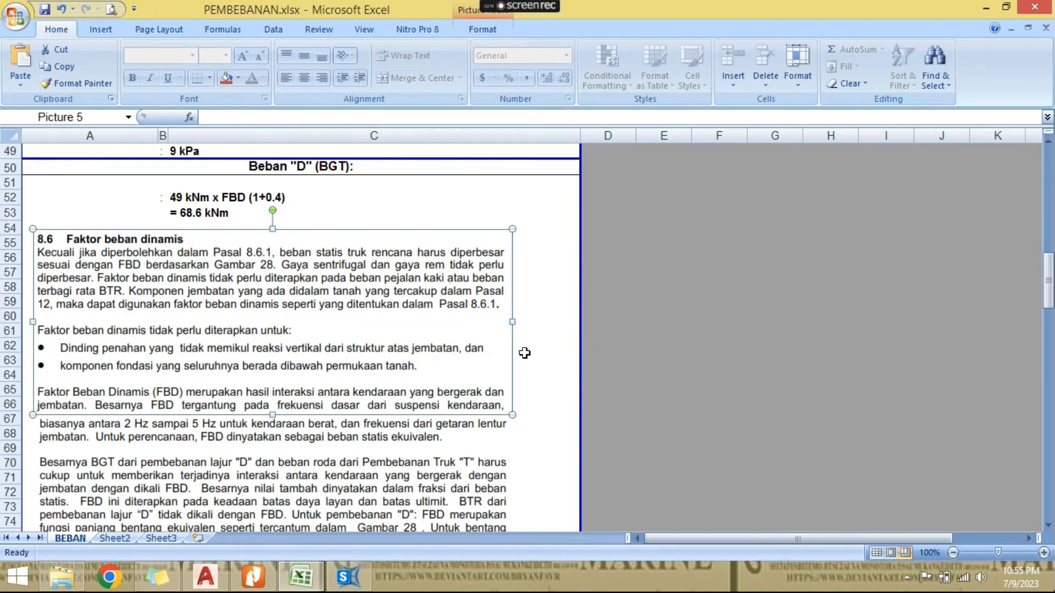
left_click(545, 347)
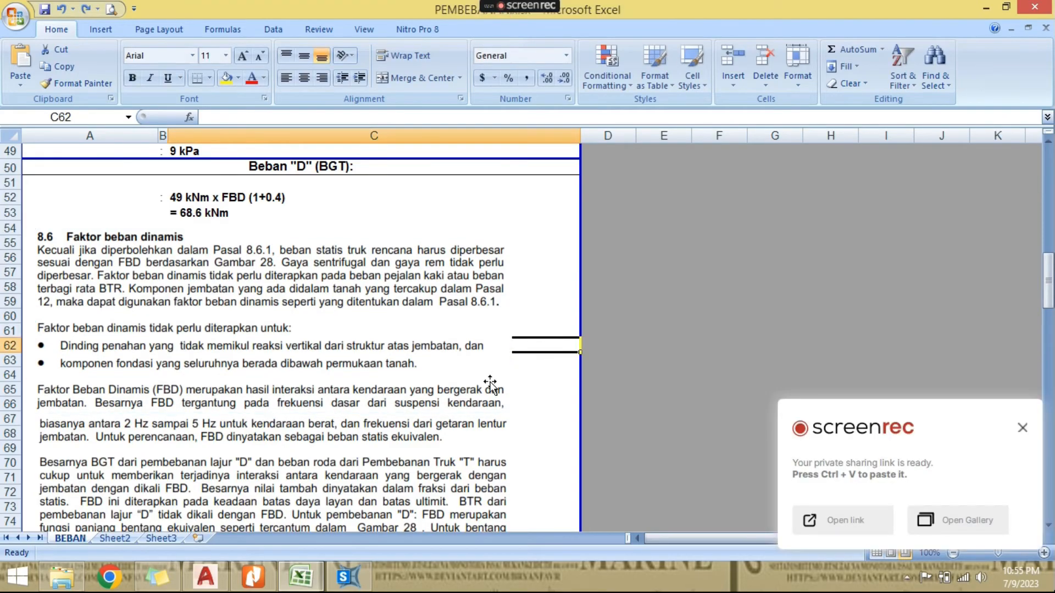
scroll(491, 386, "down", 1)
left_click(1022, 428)
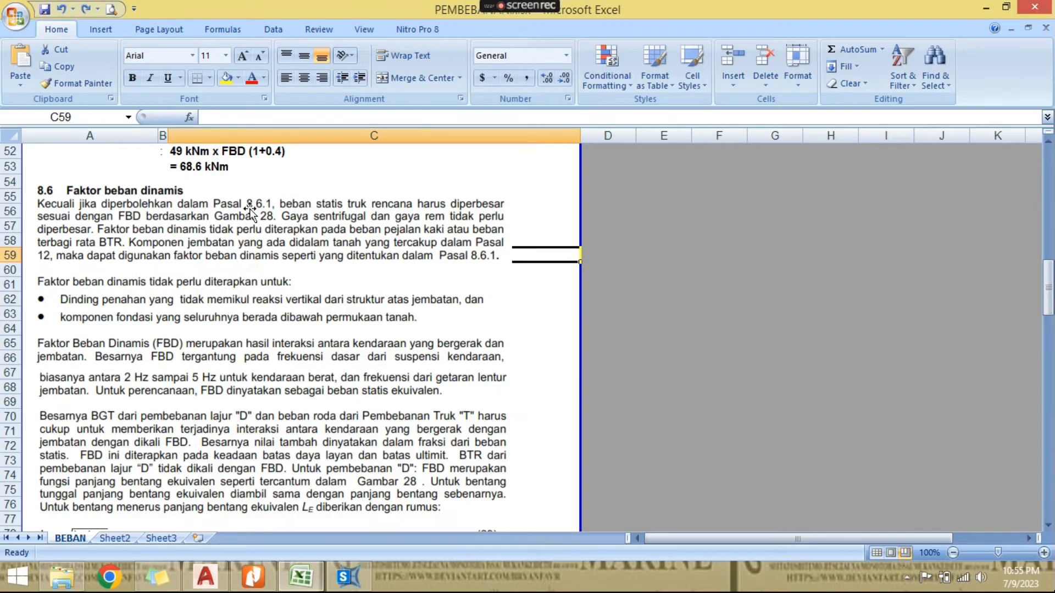
- Read the section 8.6 paragraphs on where FBD applies, including the BGT, BTR and truck "T" loading rules
left_click(358, 268)
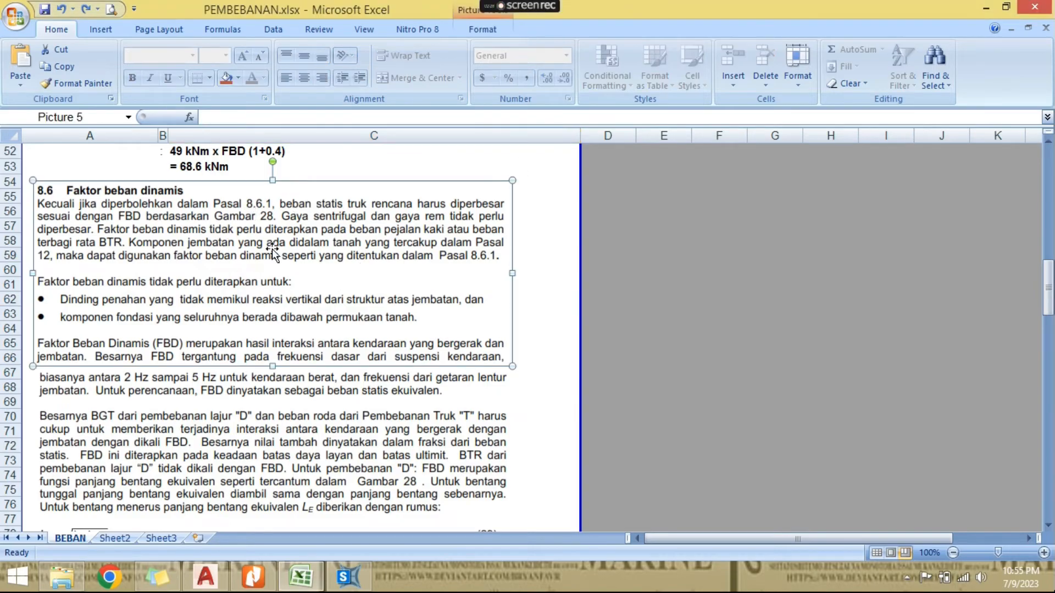
left_click(556, 296)
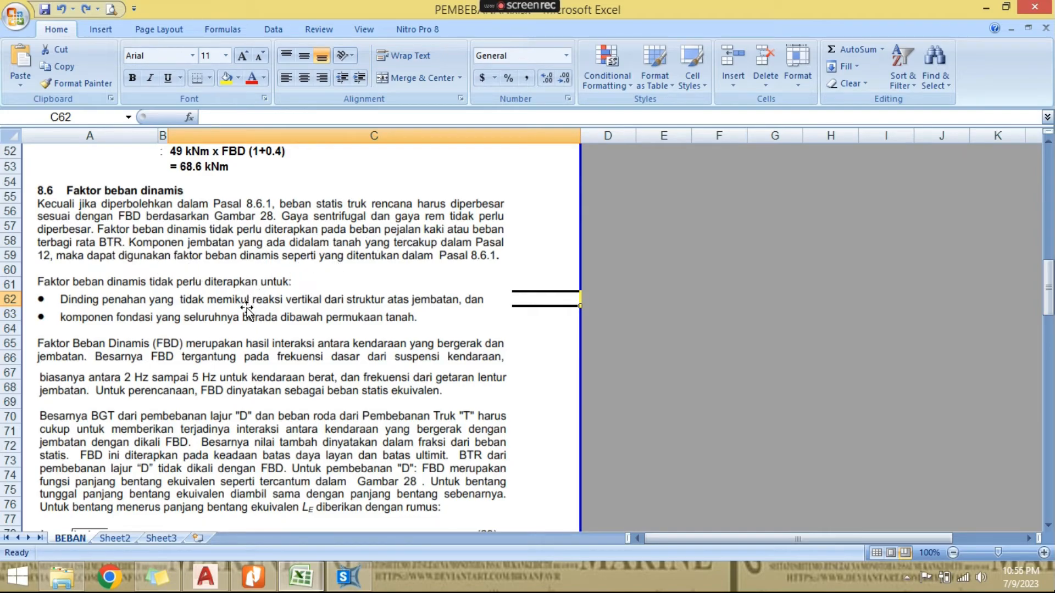
scroll(158, 241, "down", 2)
left_click(160, 259)
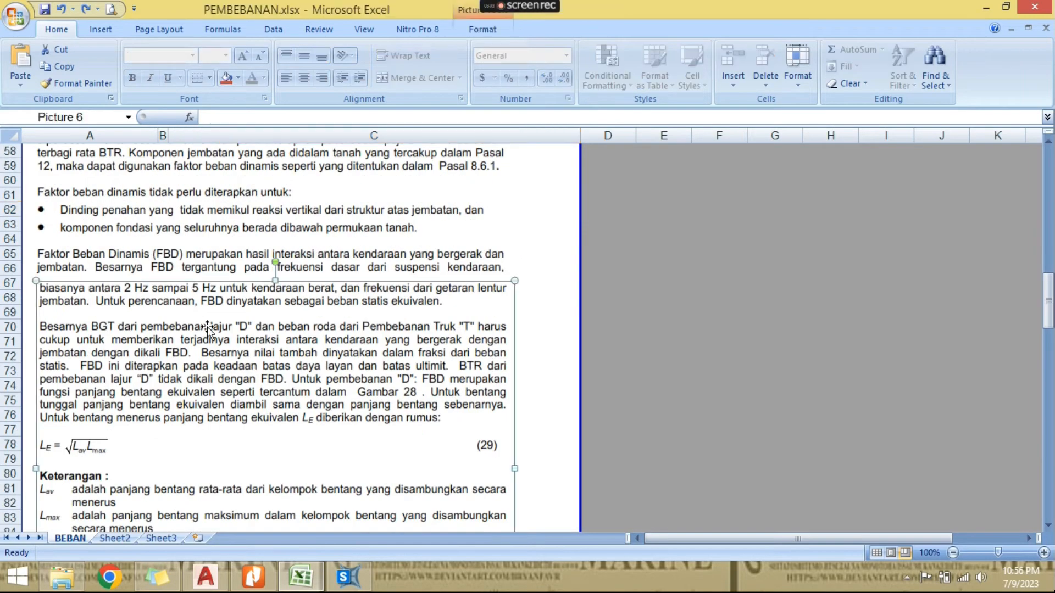
scroll(160, 295, "down", 1)
left_click(163, 304)
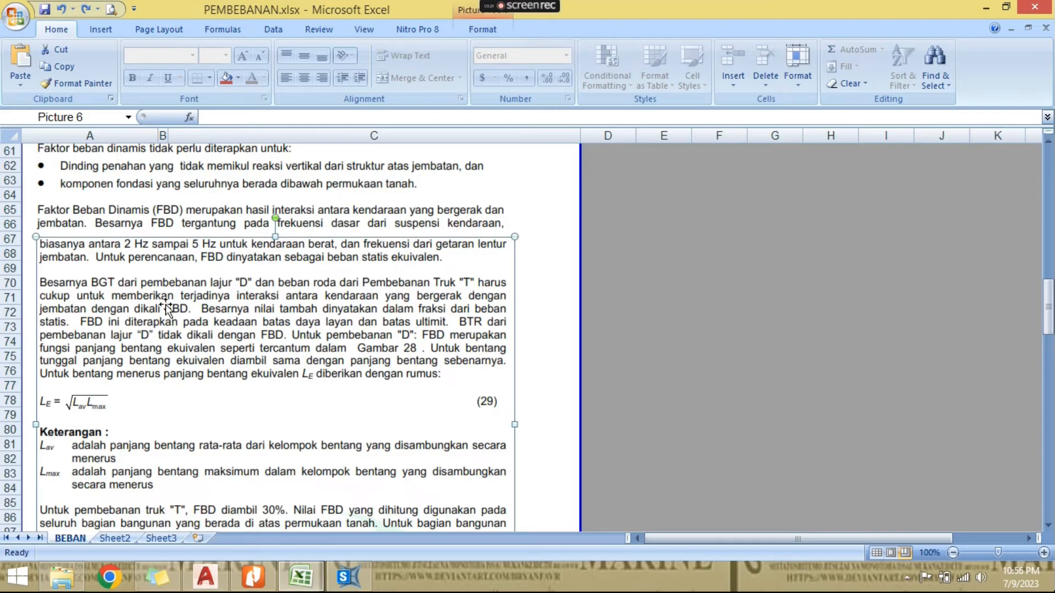
scroll(195, 309, "down", 1)
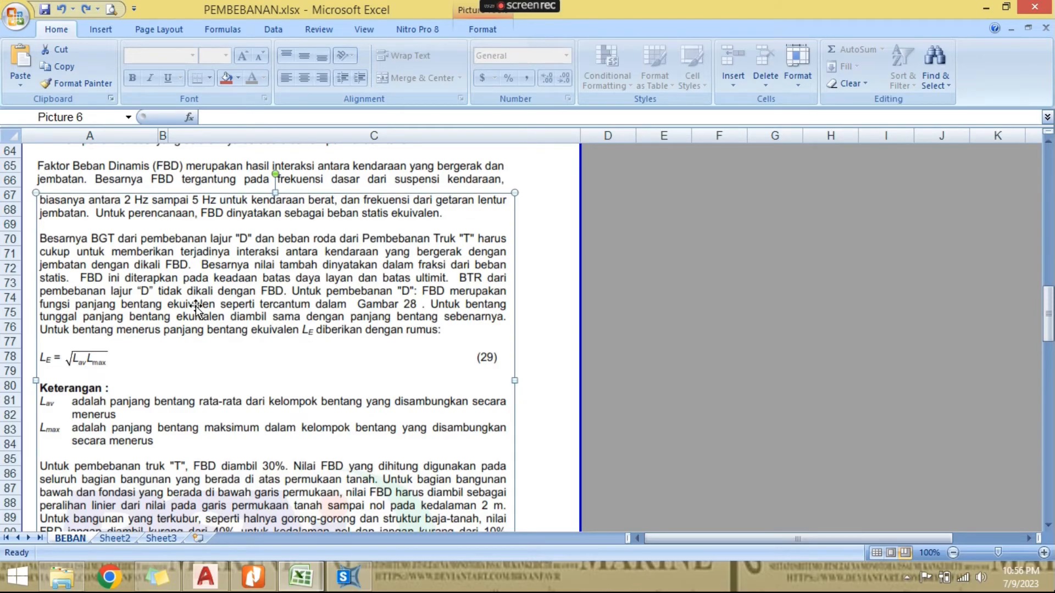
left_click(547, 310)
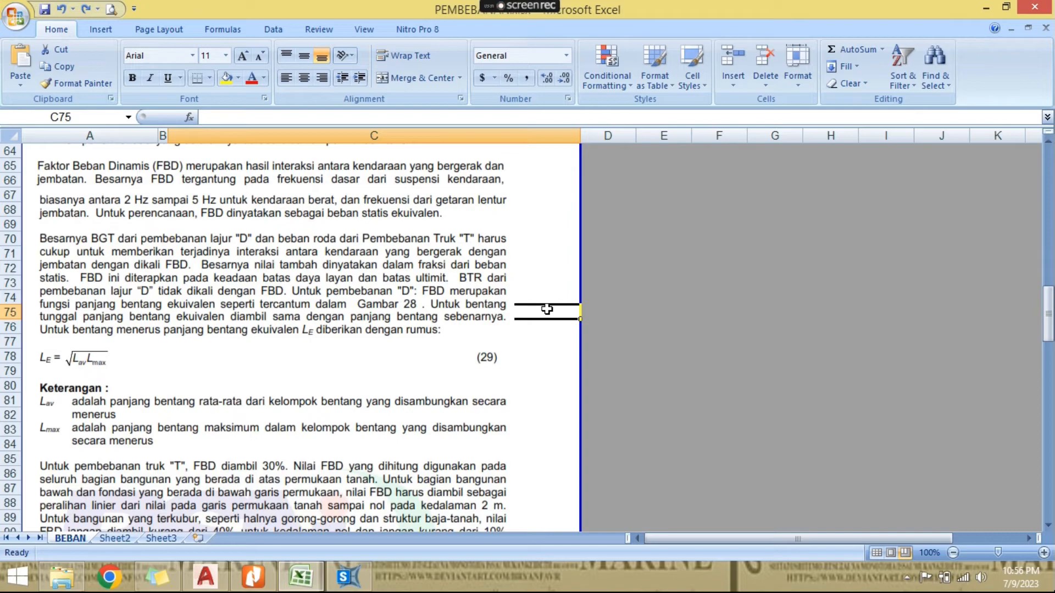
- Examine the equivalent span definitions, the truck "T" FBD paragraph and the FBD versus Bentang chart
scroll(547, 309, "down", 1)
scroll(546, 310, "down", 4)
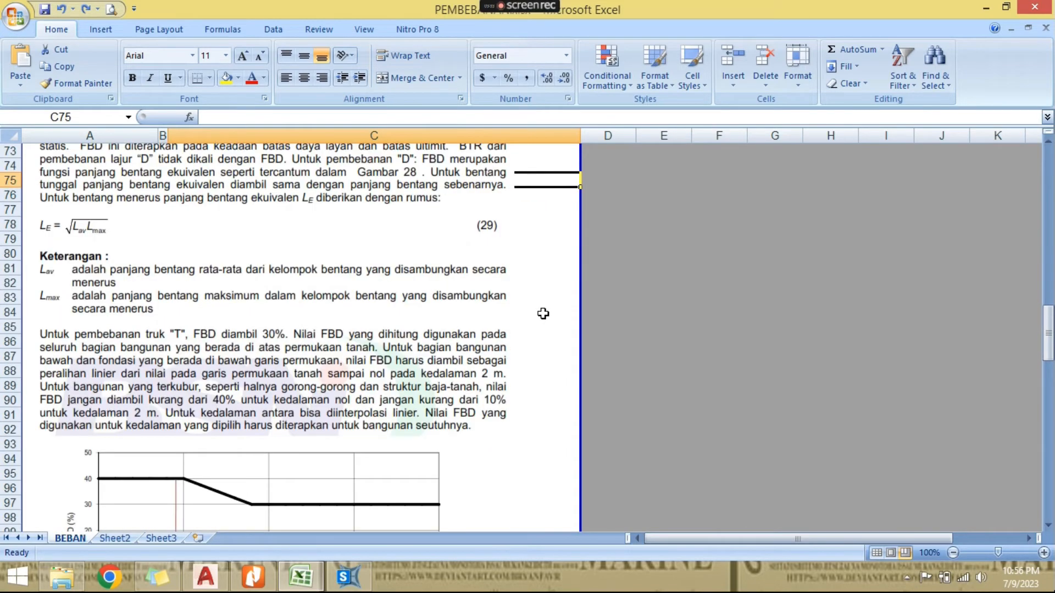
scroll(532, 348, "up", 1)
scroll(532, 348, "down", 1)
scroll(518, 352, "up", 2)
scroll(519, 352, "down", 2)
left_click(395, 377)
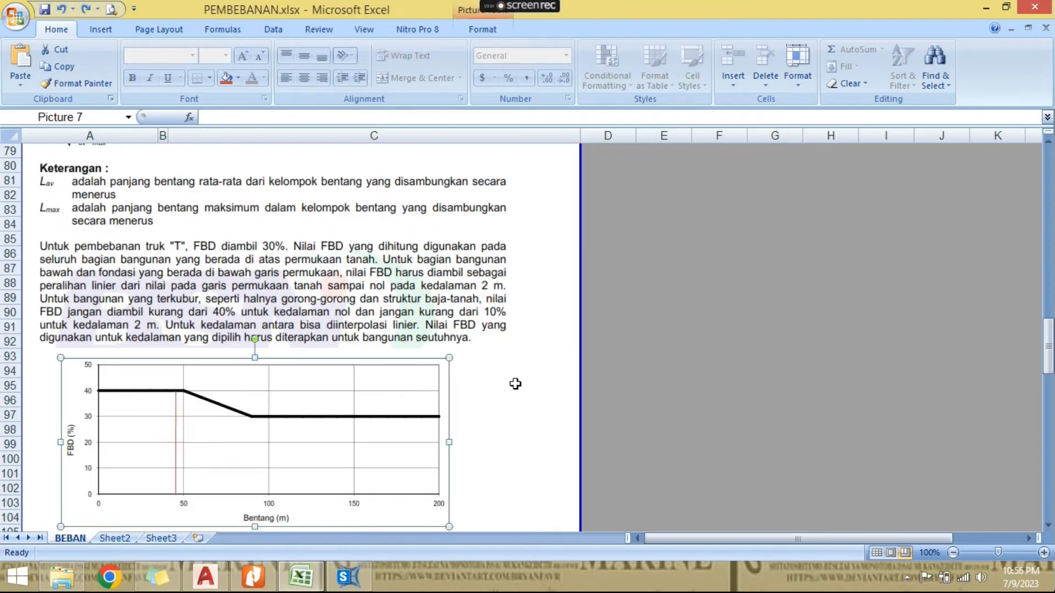
left_click(512, 382)
scroll(513, 381, "down", 1)
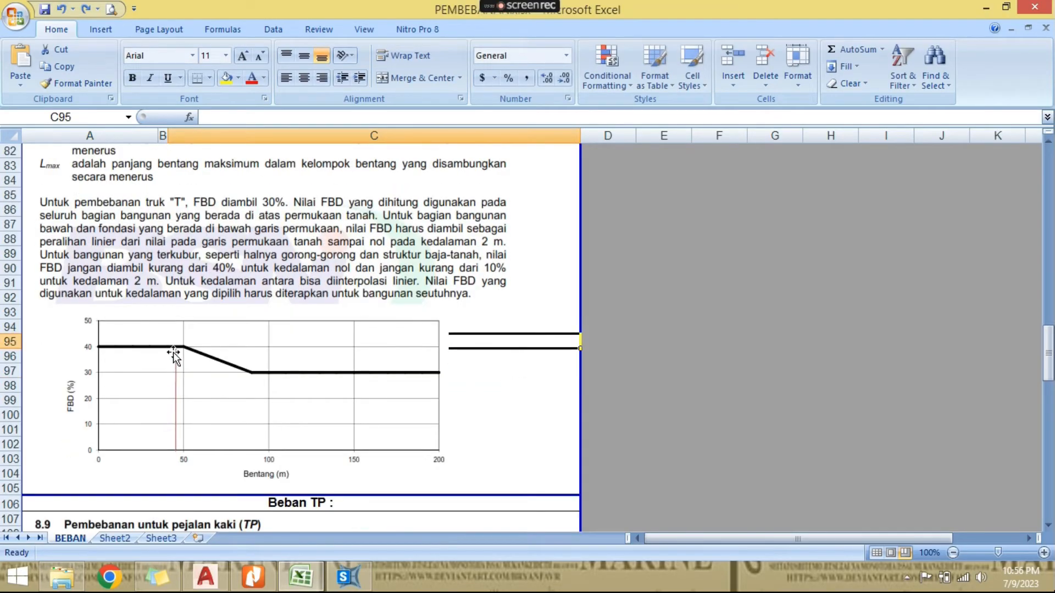
- Move the red vertical marker line on the FBD chart to a span of about 17 m
left_click(175, 354)
left_click_drag(176, 364, 128, 363)
left_click(465, 397)
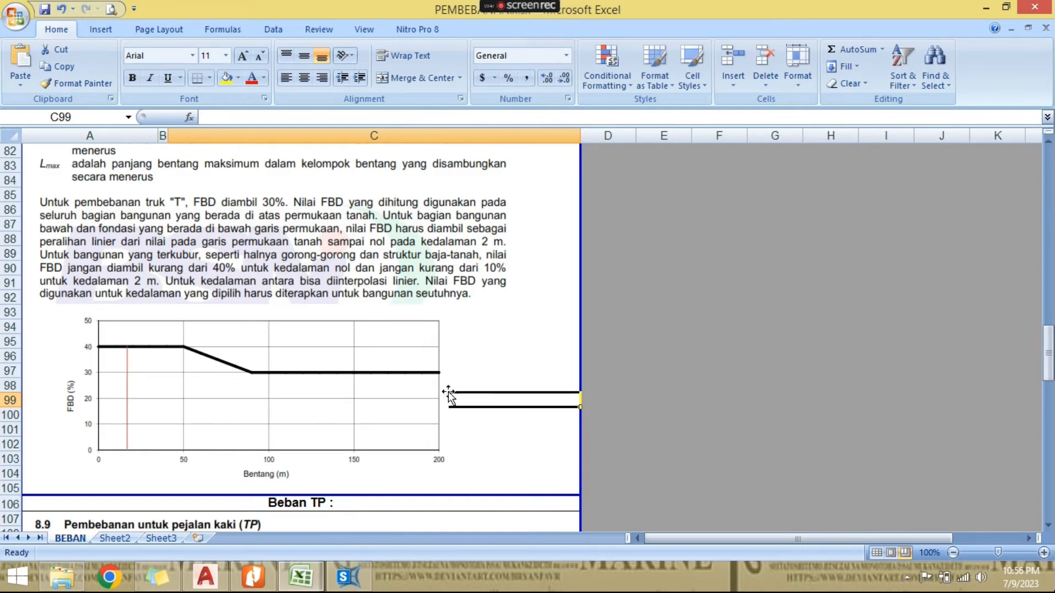
- Correct the unit in cell C52 under Beban "D" (BGT) so it reads 49 kN/m x FBD (1+0.4)
scroll(449, 391, "up", 6)
scroll(449, 391, "up", 6)
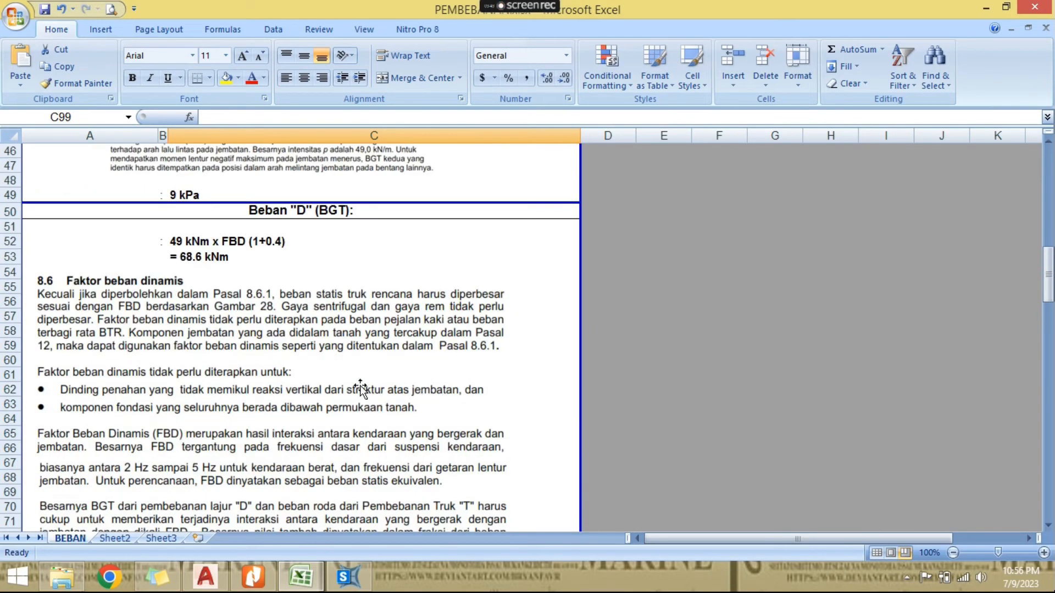
left_click(203, 241)
left_click(237, 117)
type("/")
left_click(384, 331)
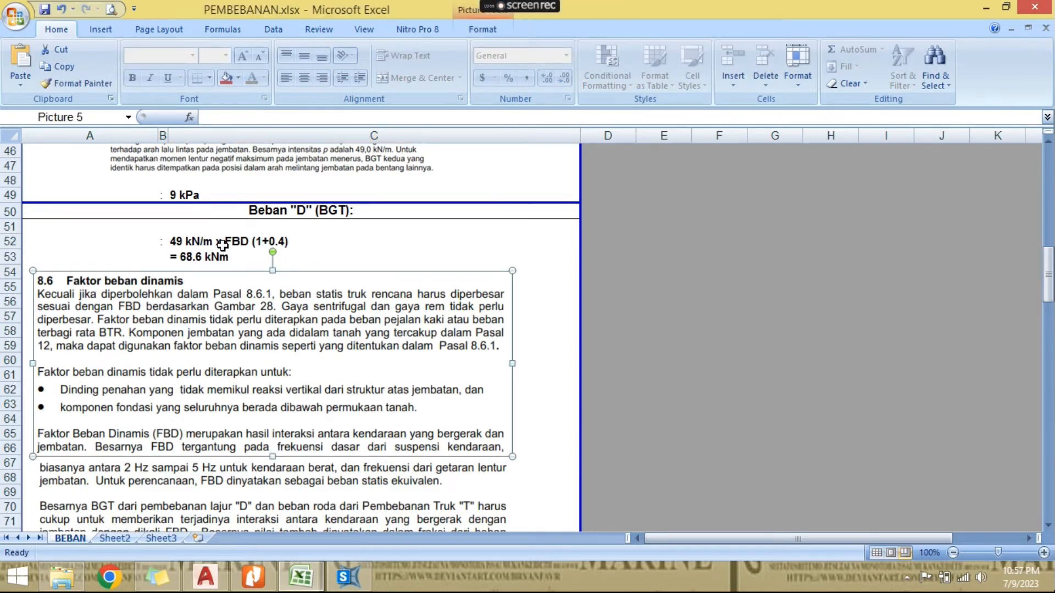
left_click(446, 241)
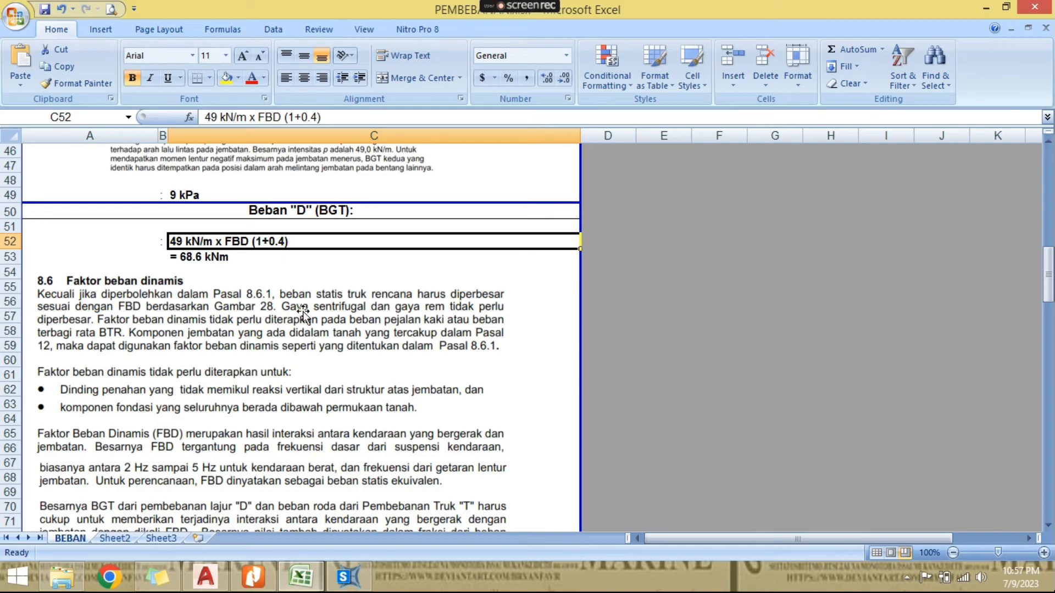
scroll(303, 316, "down", 12)
scroll(170, 332, "up", 12)
left_click(231, 305)
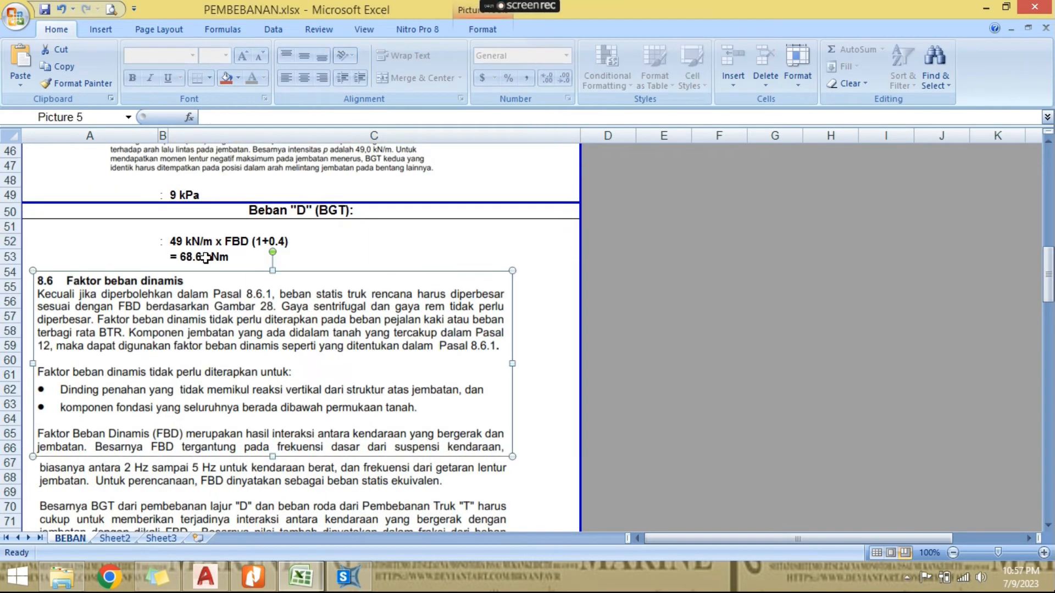
left_click(206, 257)
left_click(122, 267)
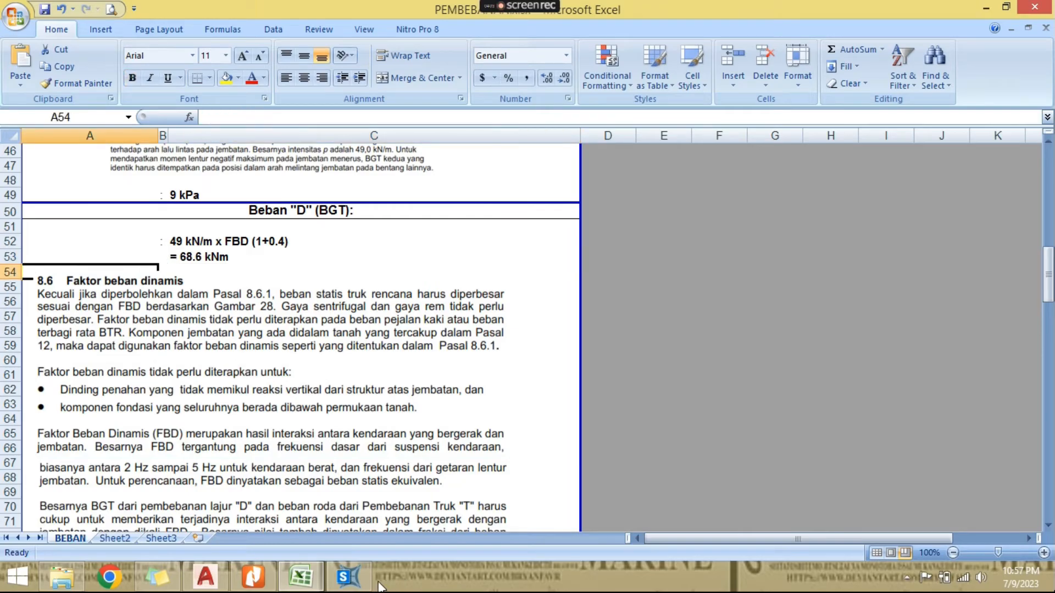
- Switch to SAP2000 and hide the area objects in the Area Uniform (TD) view using the Not in View display option
left_click(212, 579)
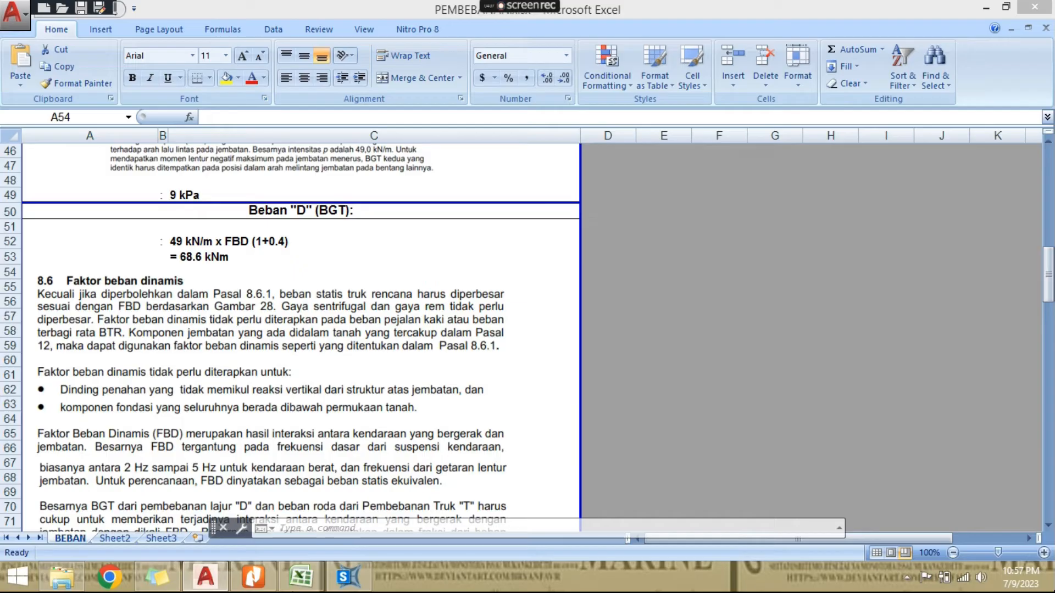
left_click(348, 577)
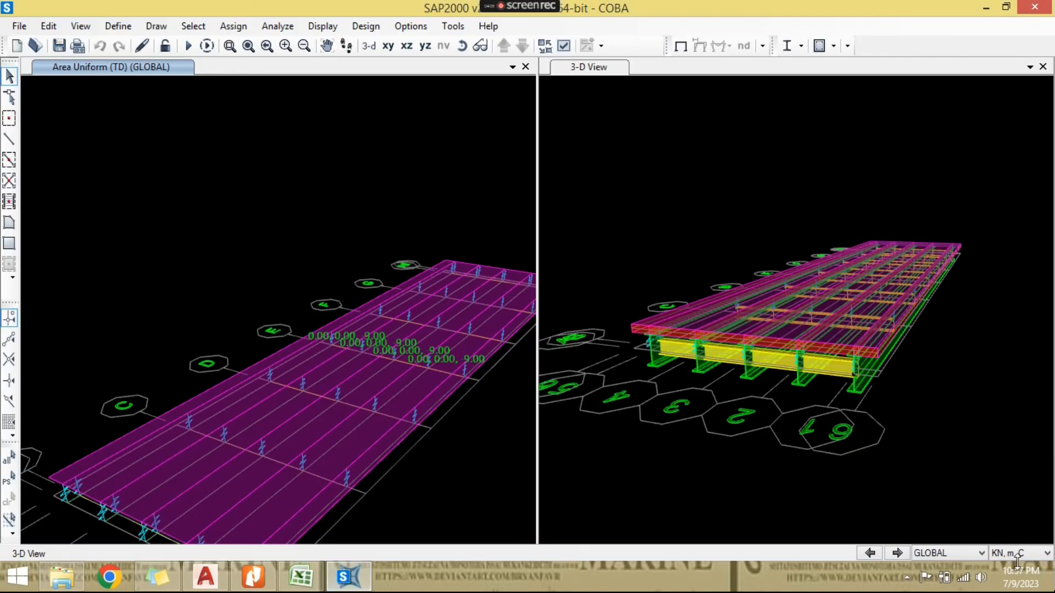
scroll(275, 357, "up", 5)
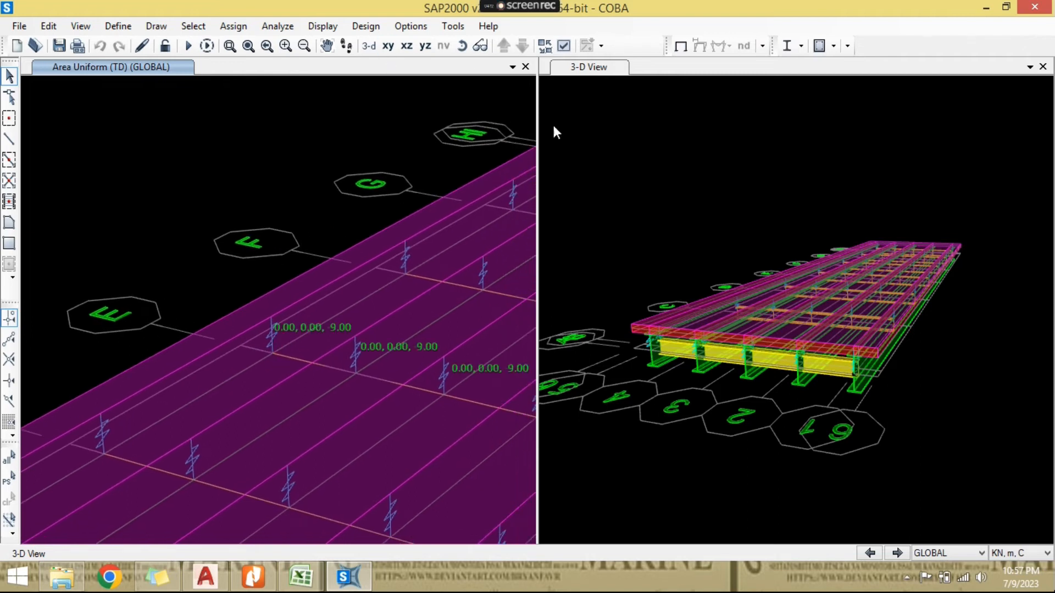
left_click(545, 45)
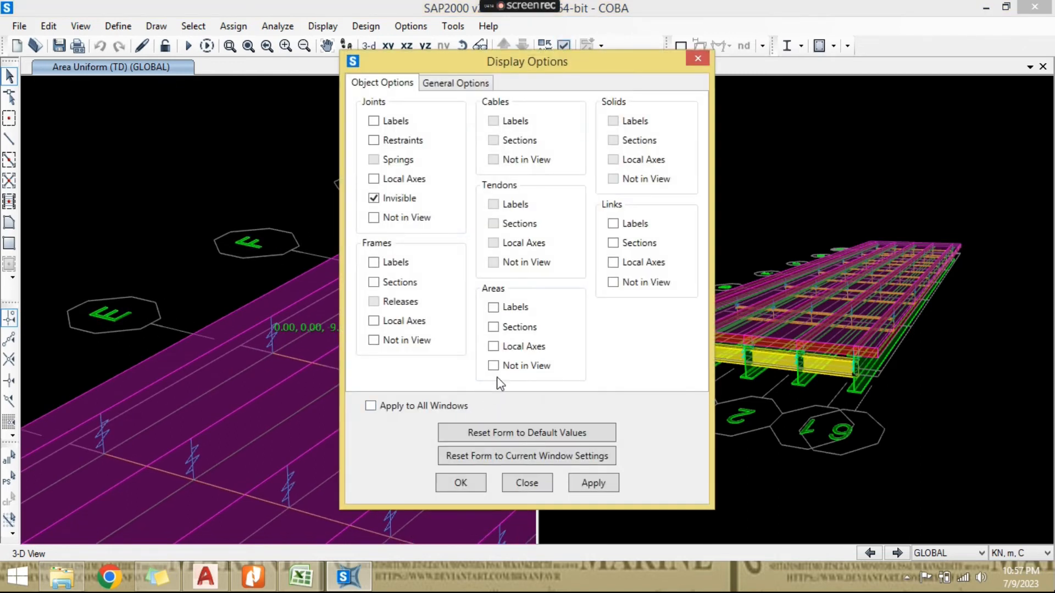
left_click(471, 481)
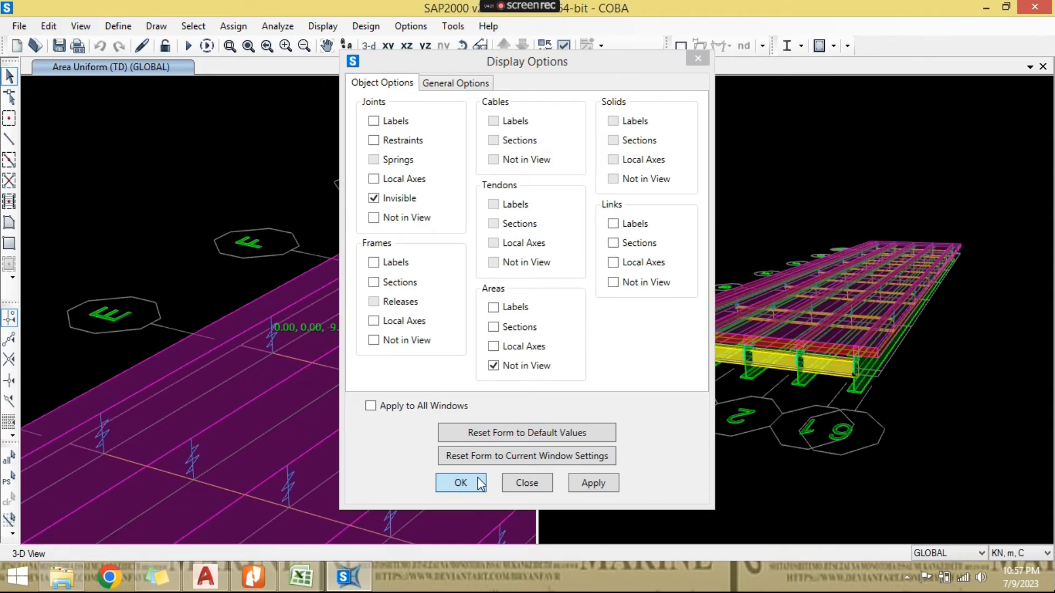
scroll(337, 396, "down", 8)
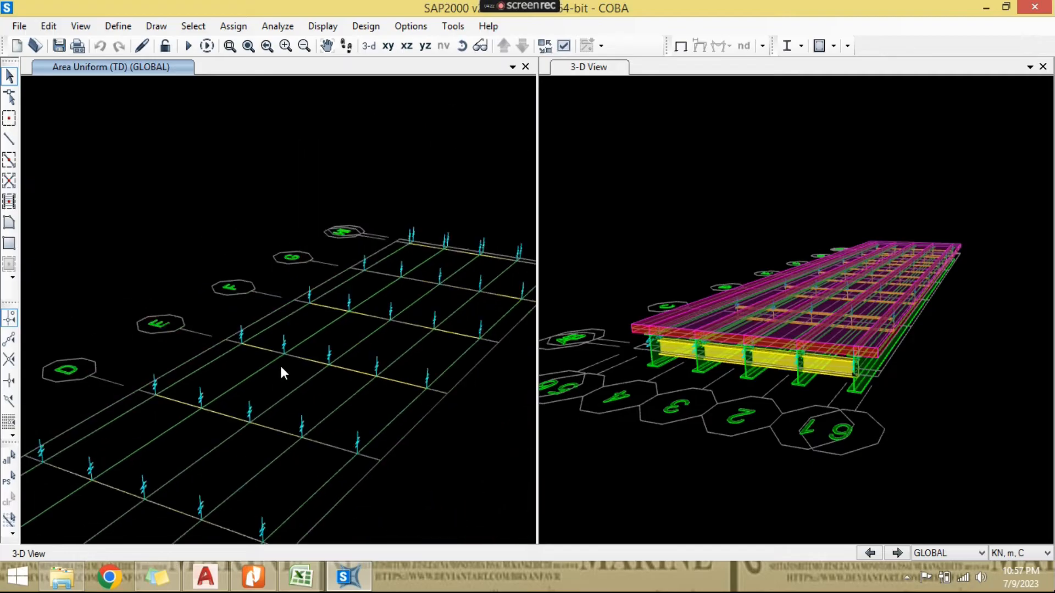
- Check the location information of the outer longitudinal frame that crosses grid line E
left_click(462, 46)
left_click_drag(429, 291, 396, 368)
scroll(324, 304, "up", 6)
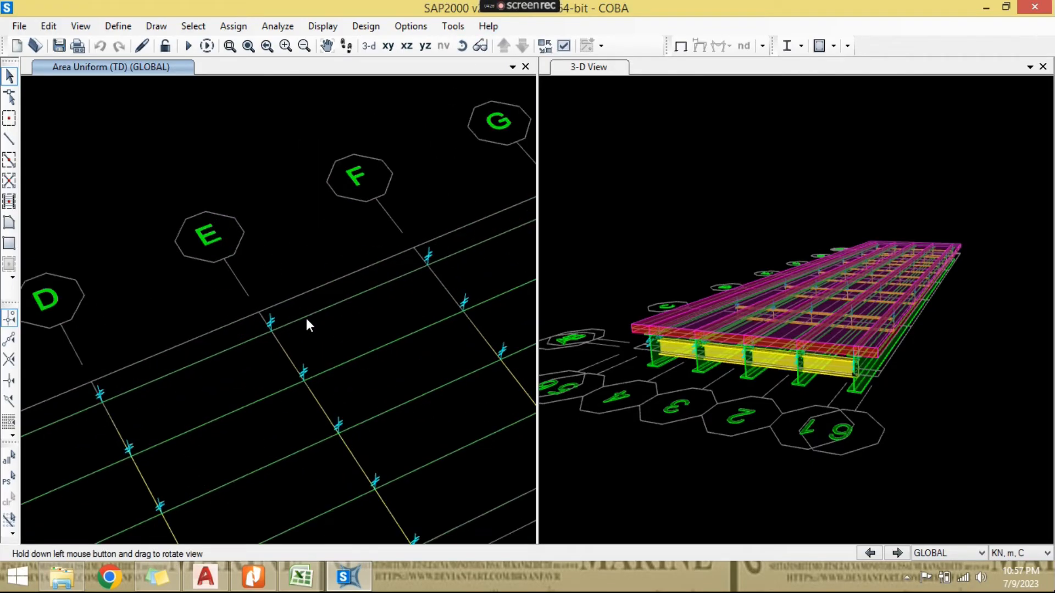
left_click(305, 318)
right_click(305, 318)
left_click(347, 122)
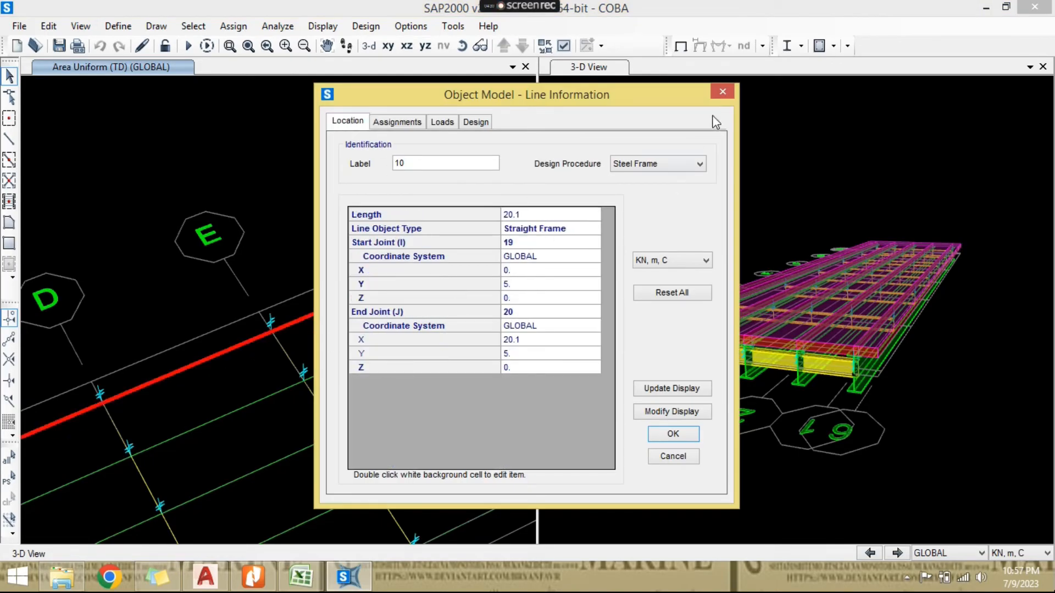
left_click(723, 91)
- Check the coordinates of the joint where the grid E cross beam meets the outer longitudinal frame
scroll(276, 314, "up", 3)
left_click(272, 348)
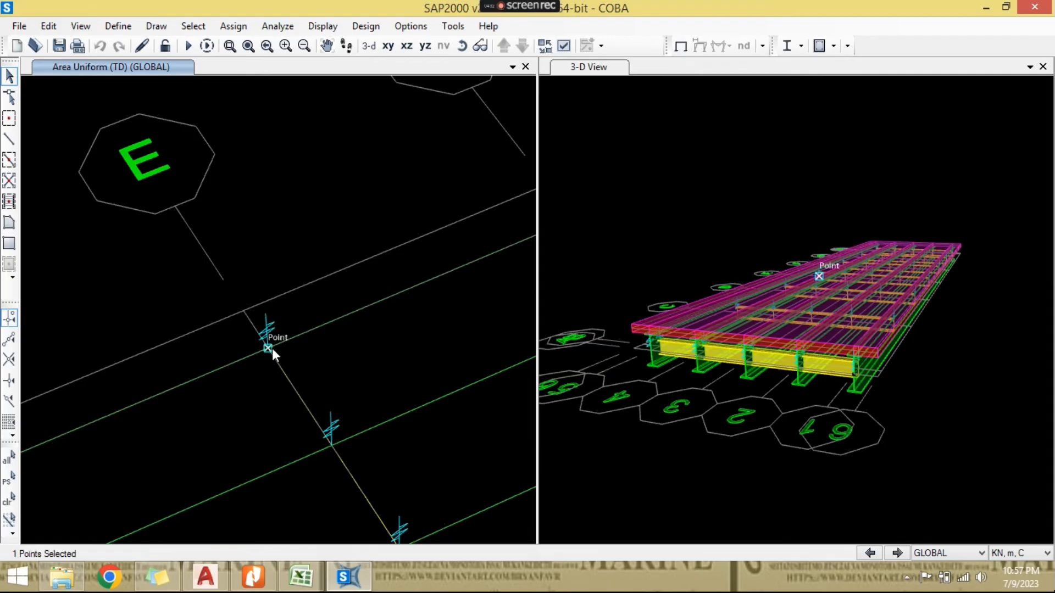
right_click(272, 348)
left_click(348, 121)
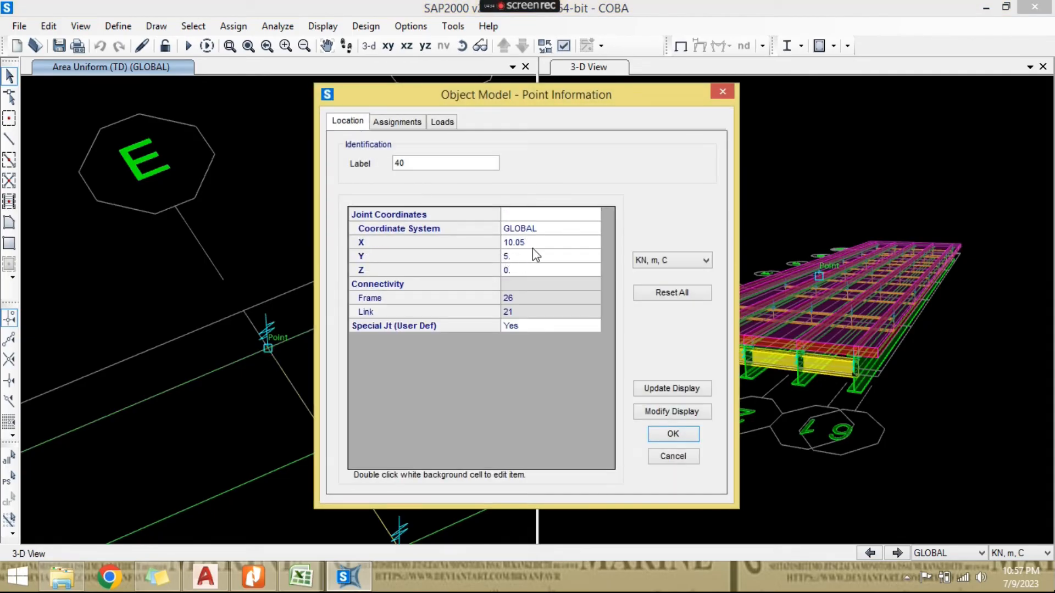
left_click(720, 93)
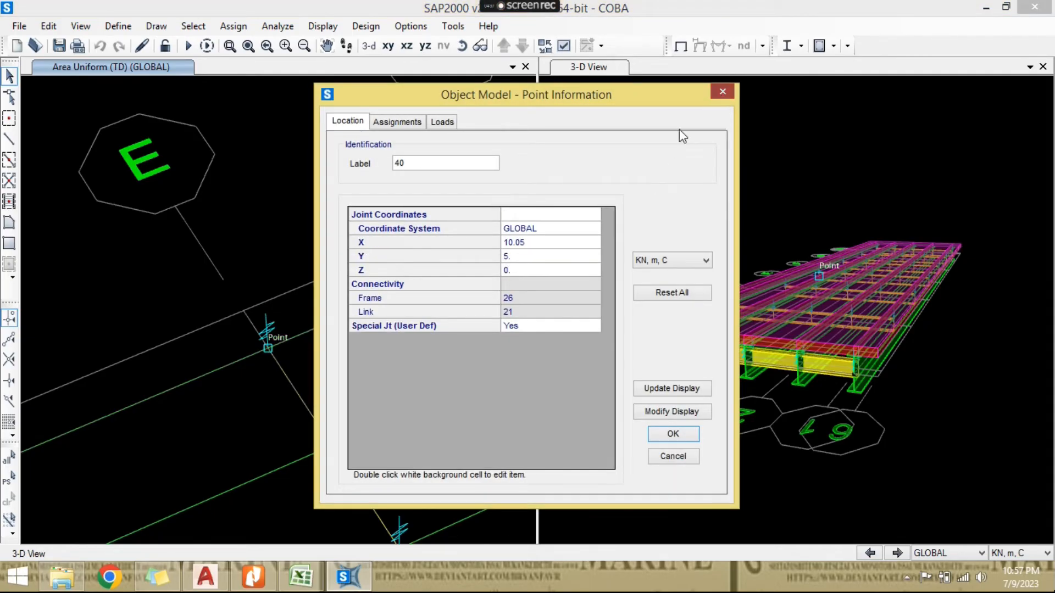
- Assign a uniform gravity load of 68.6 kN/m in load pattern TD to the four cross-beam frames along grid line E, replacing existing loads
left_click_drag(315, 388, 283, 407)
left_click_drag(372, 478, 332, 498)
middle_click_drag(394, 416, 364, 189)
left_click_drag(449, 487, 446, 490)
scroll(449, 467, "down", 1)
middle_click_drag(449, 460, 431, 404)
scroll(430, 409, "down", 2)
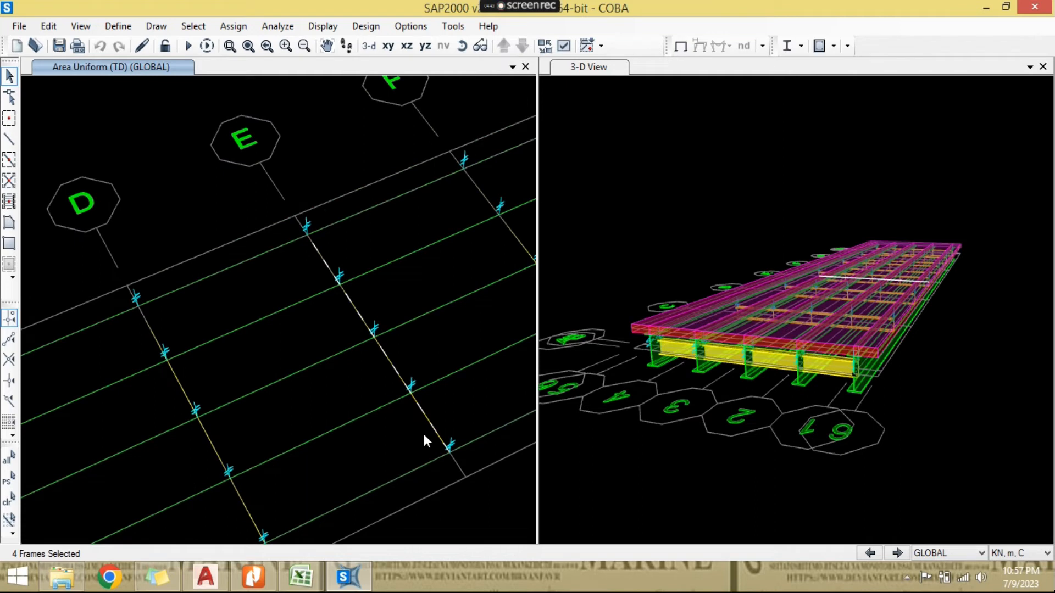
left_click(462, 45)
left_click_drag(434, 181, 346, 172)
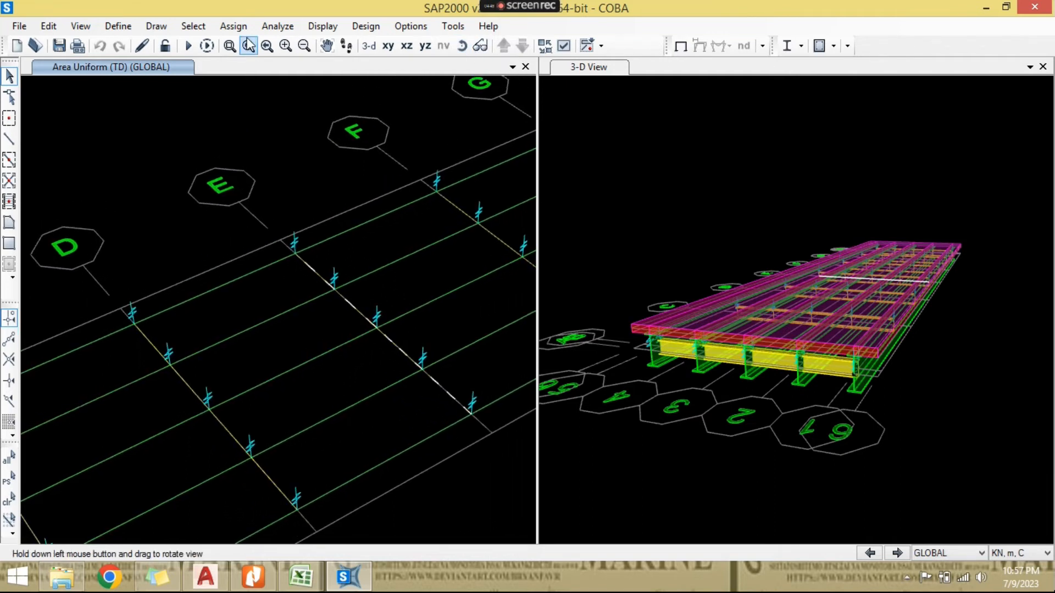
left_click(233, 26)
mouse_move(341, 212)
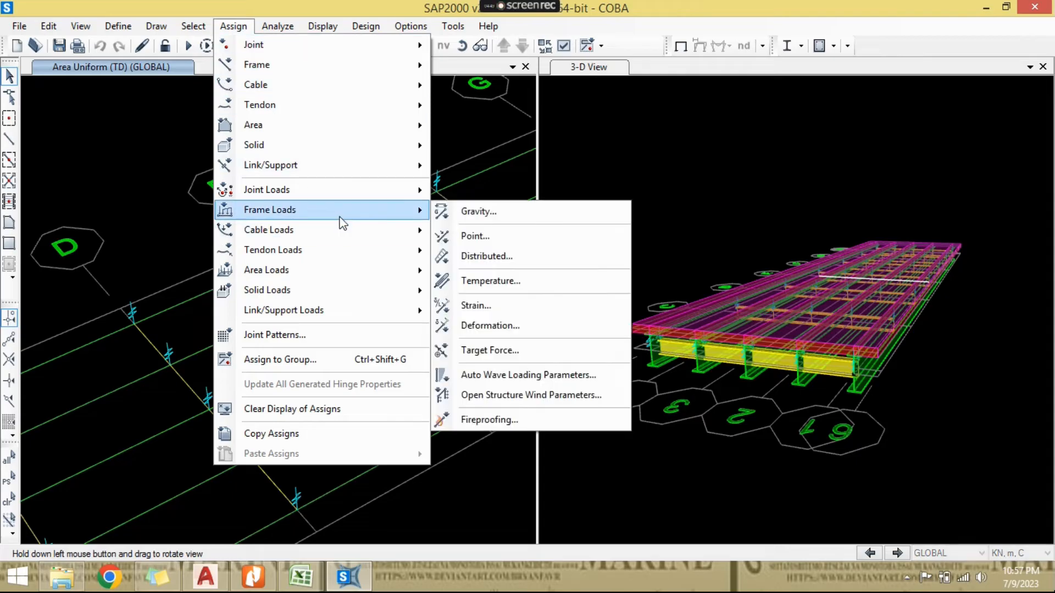
left_click(483, 254)
left_click(556, 166)
left_click(513, 227)
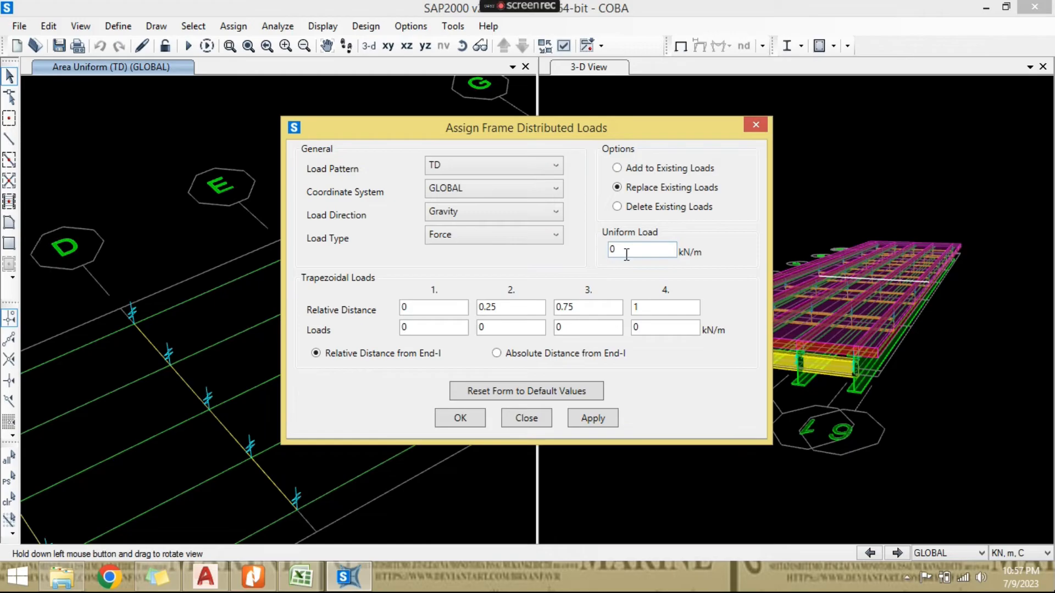
left_click(300, 577)
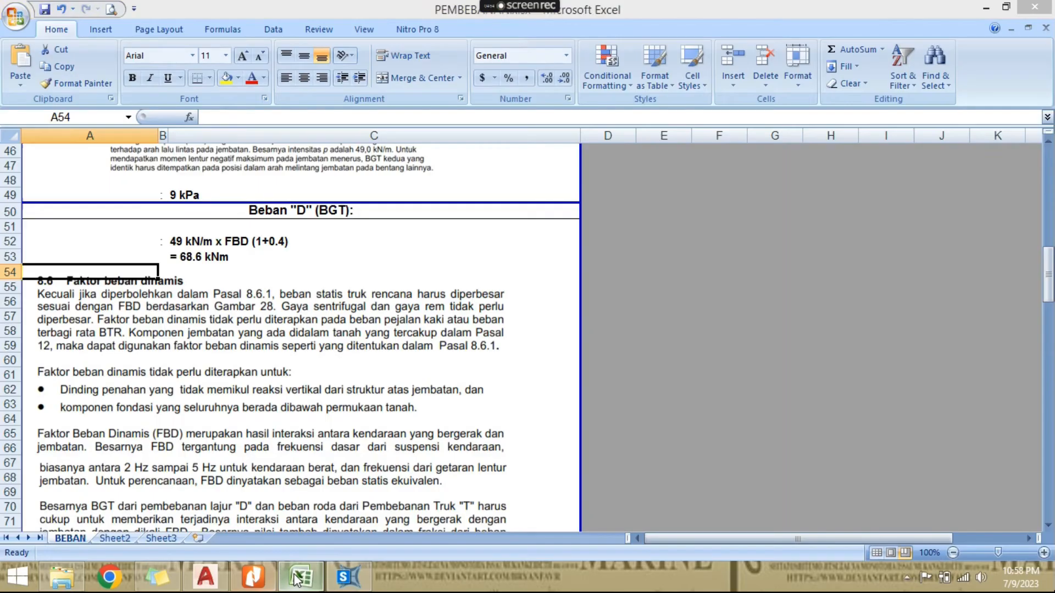
left_click(299, 578)
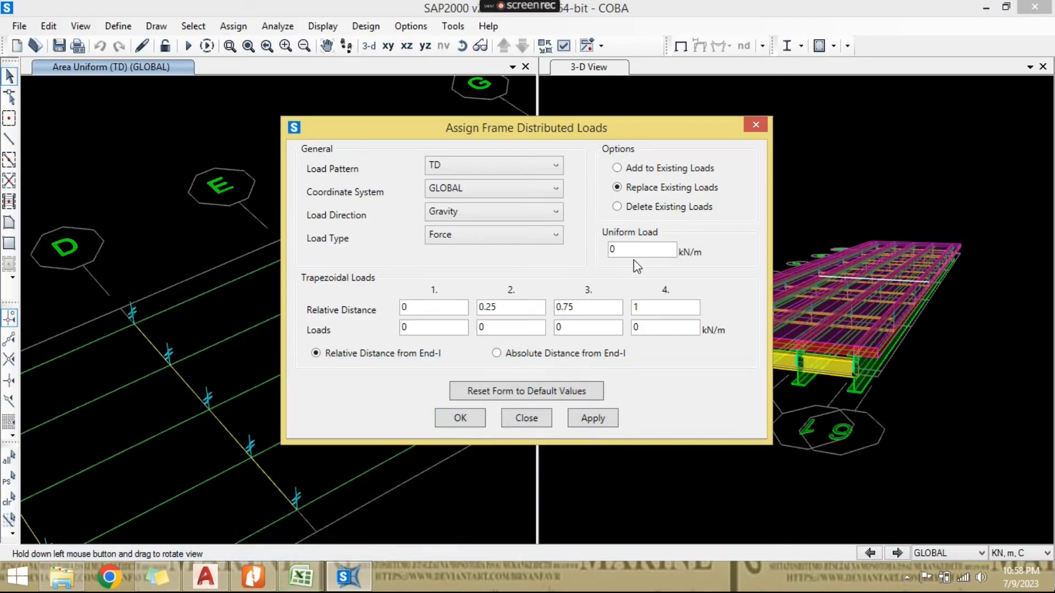
type("68.6")
left_click(459, 419)
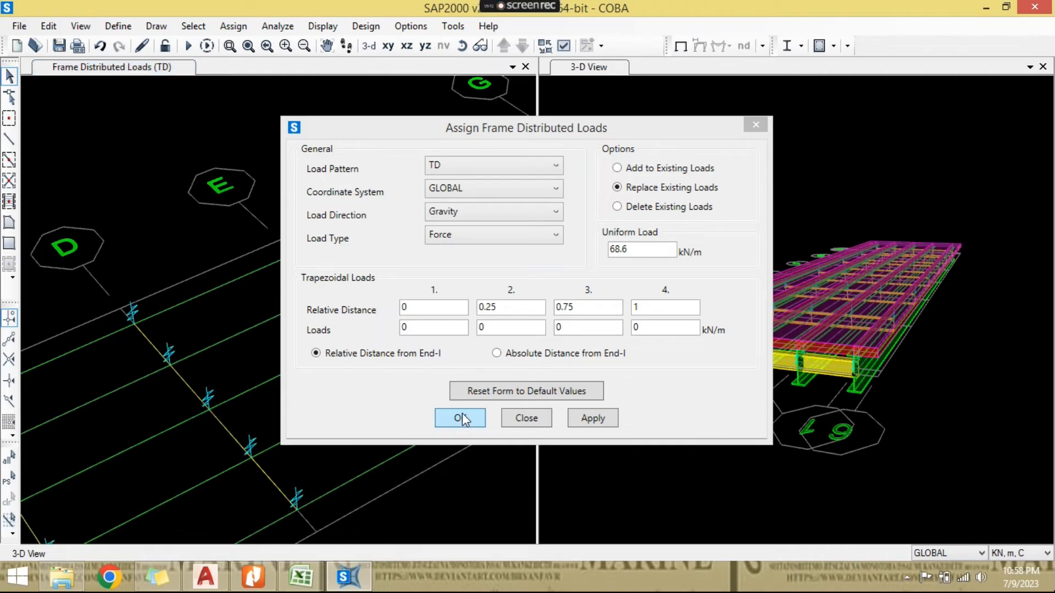
left_click(471, 412)
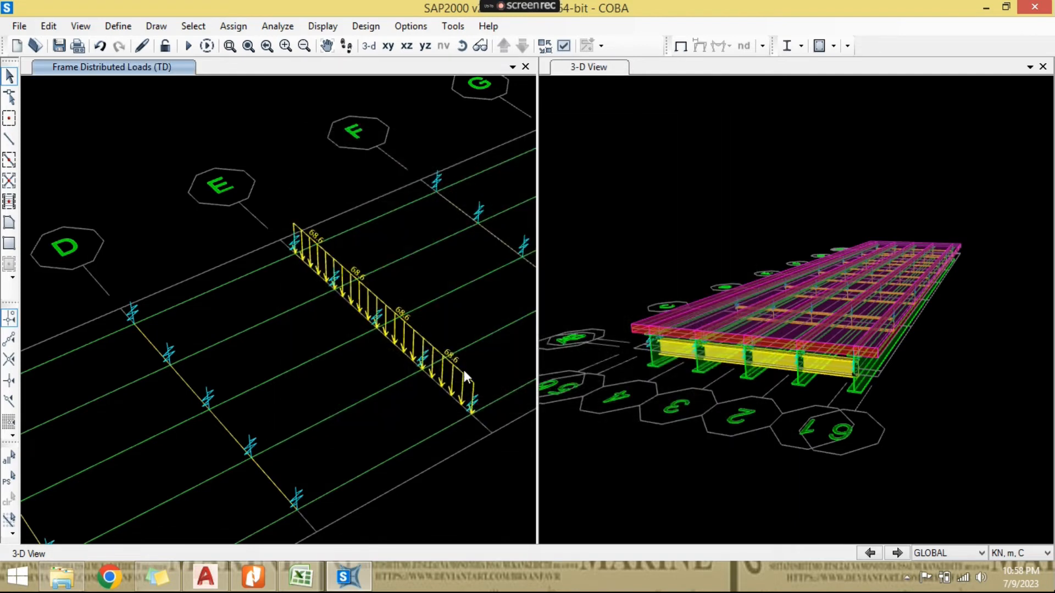
scroll(404, 358, "down", 3)
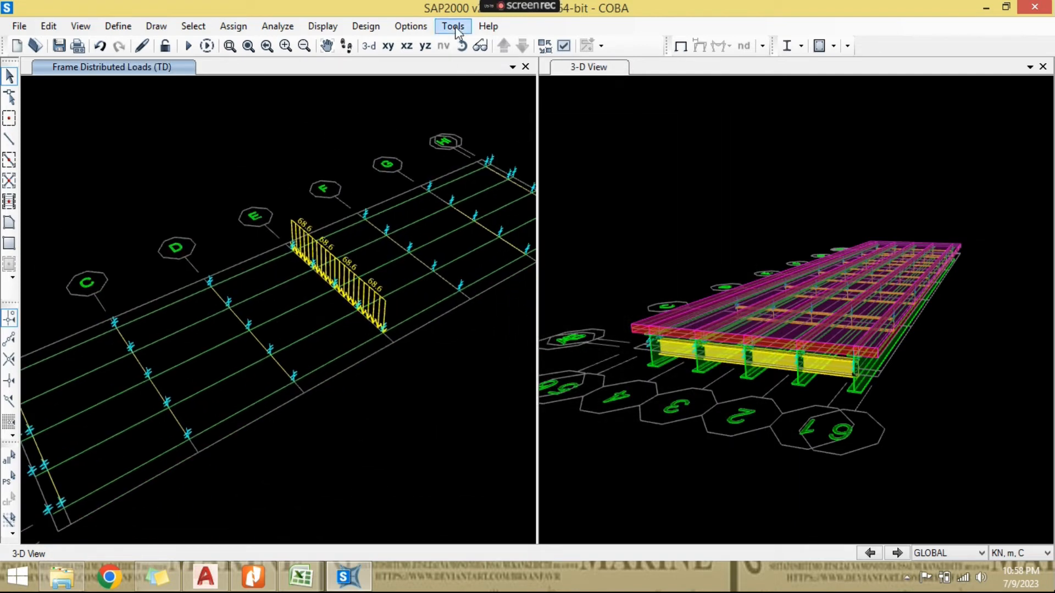
- Switch to the PEMBEBANAN.xlsx workbook in Excel and check the lane load "D" diagram against the TD load on grid line E
left_click(462, 49)
left_click_drag(432, 267, 377, 340)
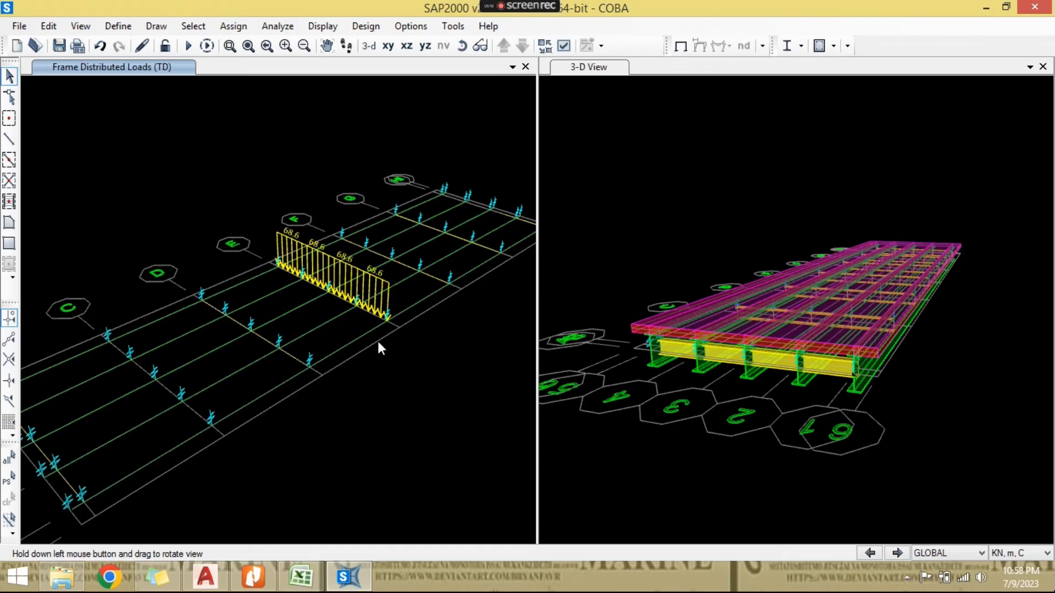
left_click(302, 580)
scroll(319, 387, "up", 6)
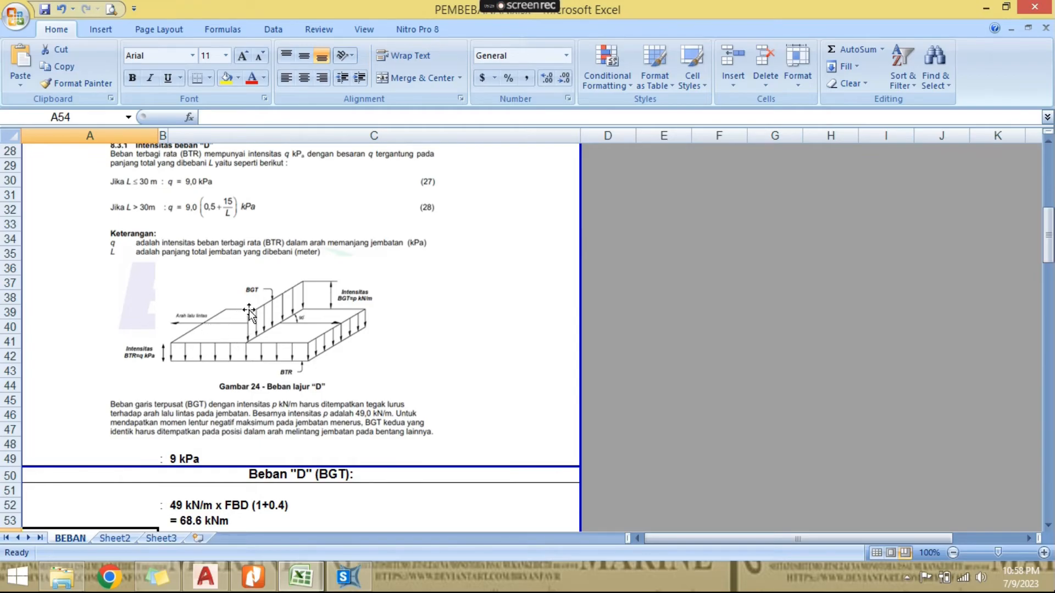
- Return to SAP2000 and show the area objects again in the Frame Distributed Loads (TD) view
left_click(348, 577)
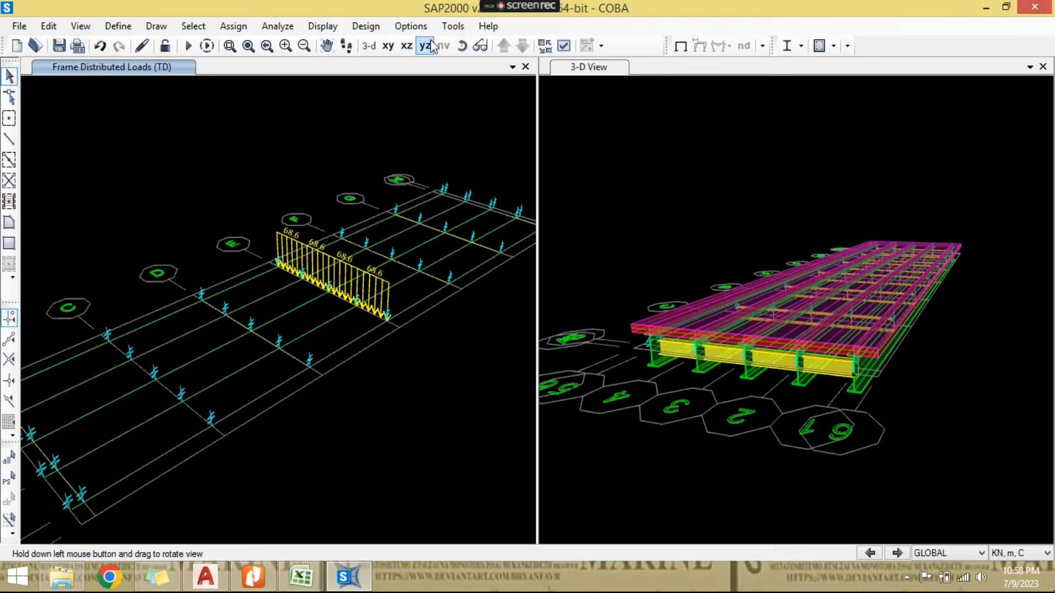
key("ctrl+w")
left_click(494, 365)
left_click(472, 489)
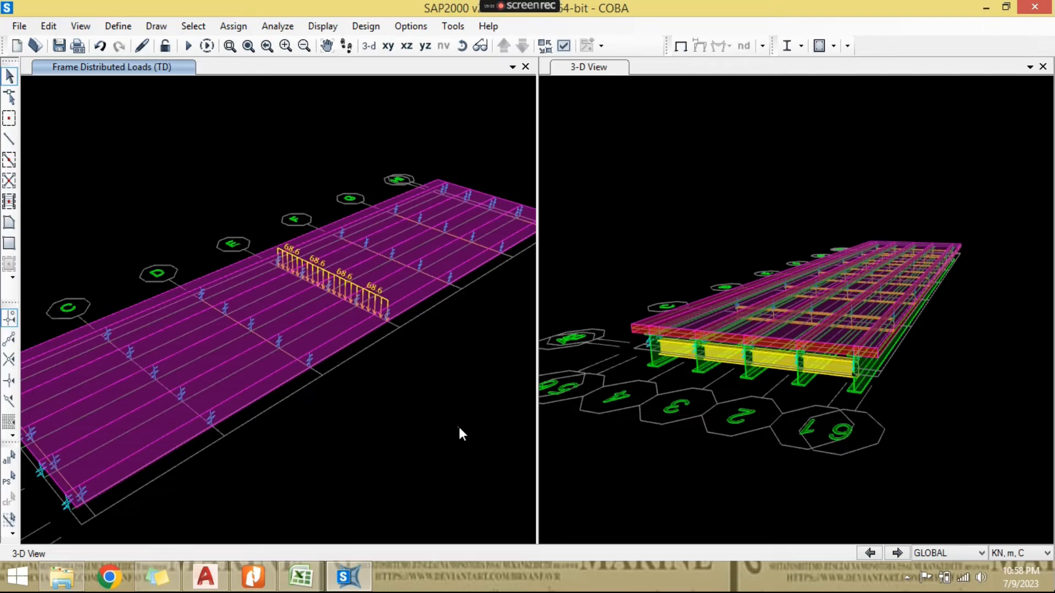
- Examine the TD line load along grid line E on the bridge deck from several angles and distances
scroll(450, 385, "up", 4)
scroll(432, 357, "down", 1)
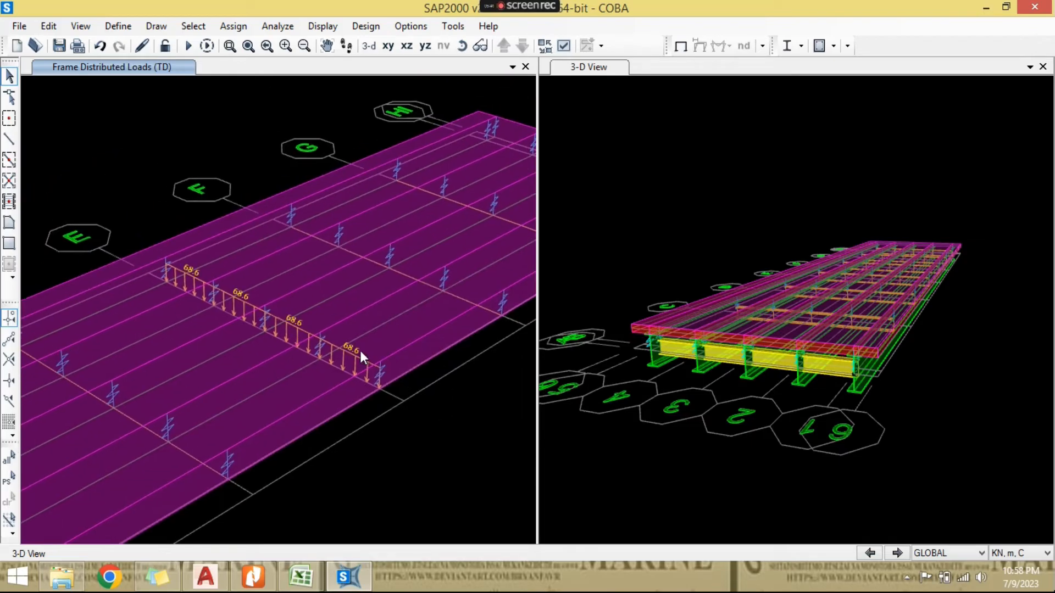
scroll(286, 324, "up", 1)
scroll(201, 285, "down", 5)
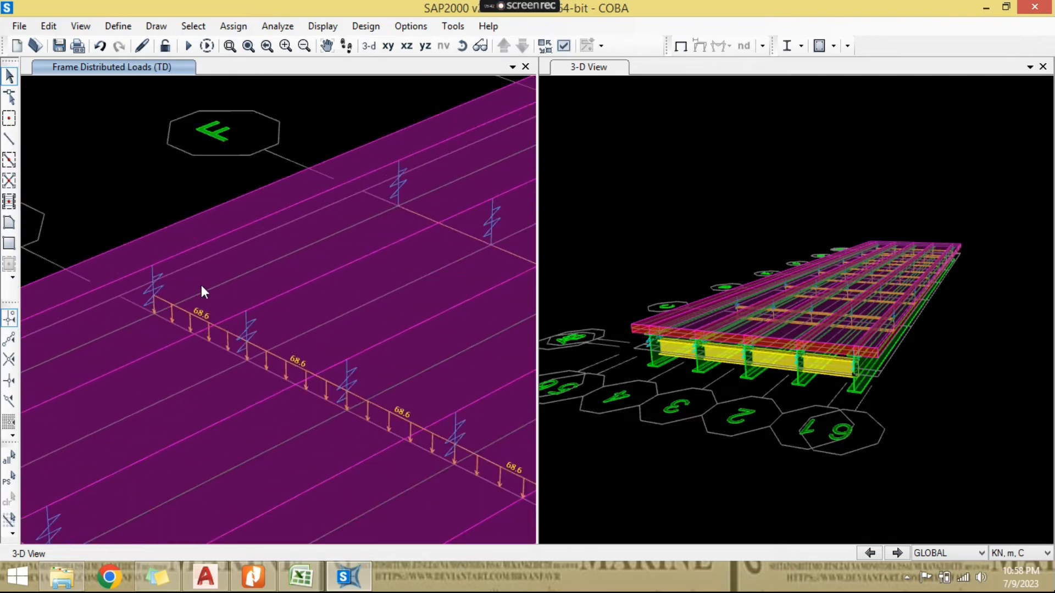
scroll(248, 414, "up", 2)
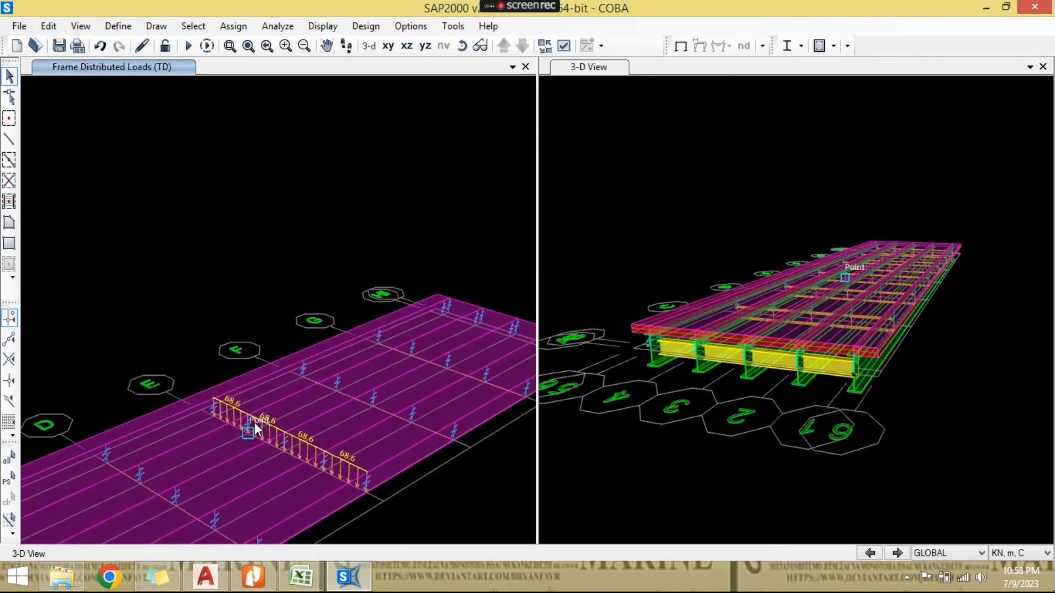
scroll(255, 423, "down", 3)
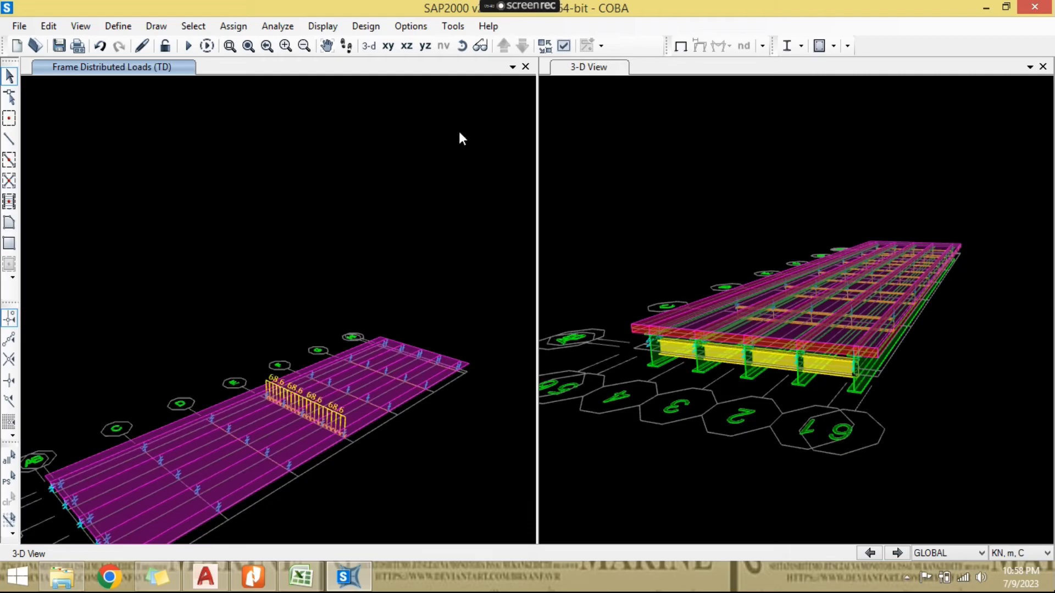
left_click(478, 47)
mouse_move(403, 339)
left_mouse_down()
mouse_move(386, 362)
mouse_move(347, 324)
mouse_move(258, 316)
mouse_move(414, 328)
left_mouse_up()
scroll(345, 433, "up", 2)
scroll(345, 433, "up", 1)
scroll(344, 434, "down", 3)
middle_click_drag(344, 434, 355, 460)
scroll(339, 467, "up", 1)
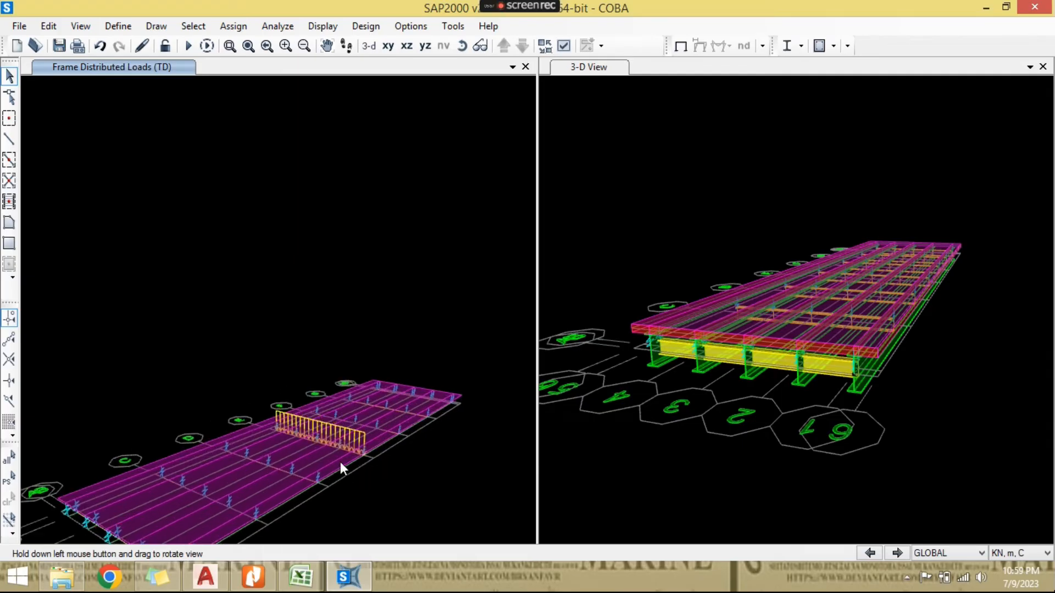
middle_click_drag(341, 461, 434, 292)
left_click_drag(326, 295, 301, 380)
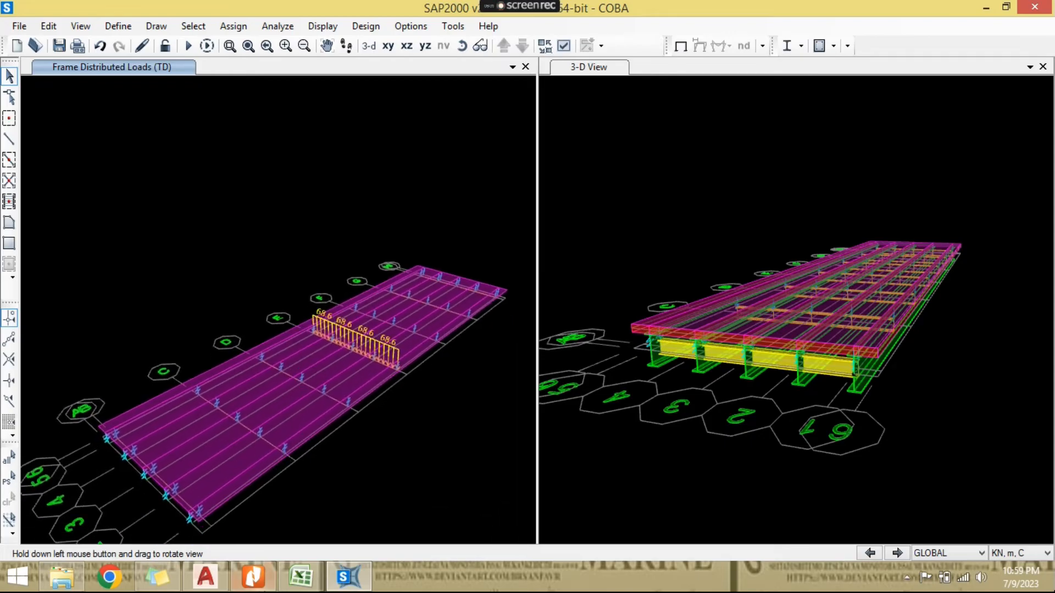
- Switch to Excel and read the pedestrian load clause 8.9 and its intensity in the Beban TP section
left_click(297, 576)
scroll(357, 403, "down", 14)
scroll(357, 408, "down", 11)
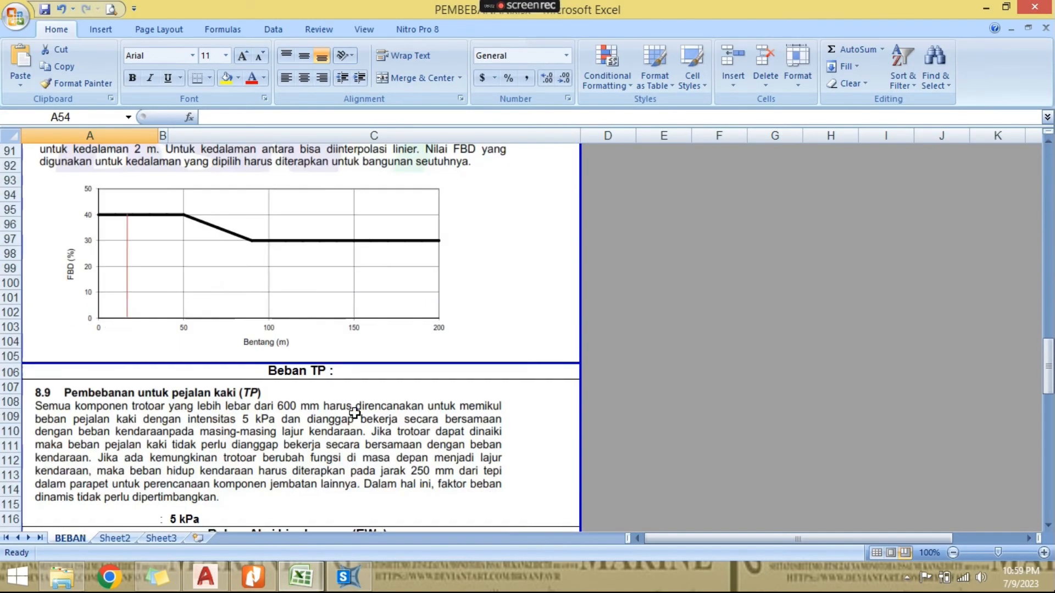
left_click(227, 275)
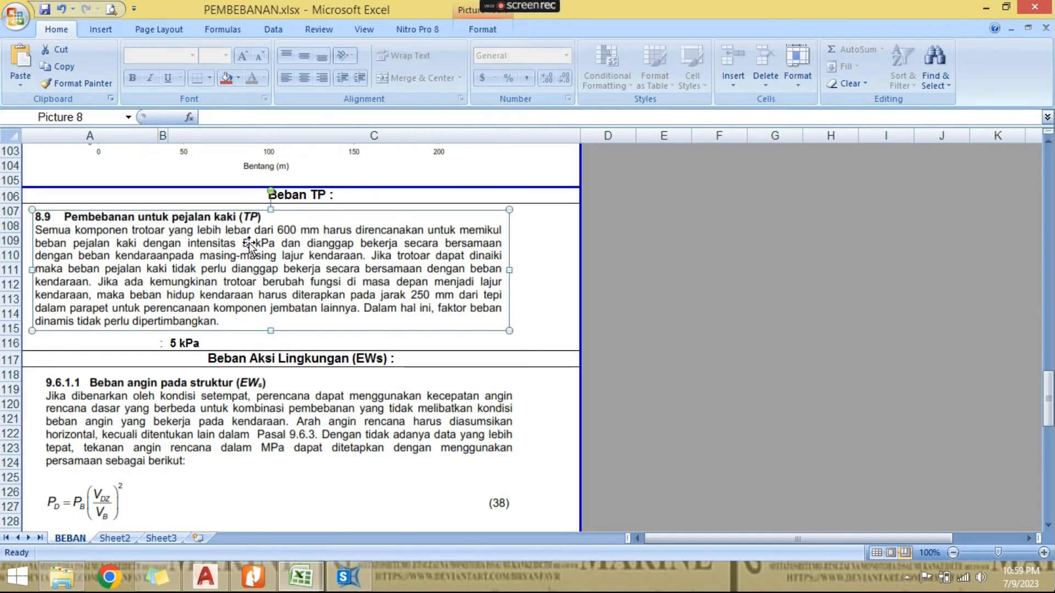
- Switch to SAP2000 and assign a 5 kN/m² uniform gravity load in load pattern TP to the two outer deck edge areas, replacing existing loads
left_click(350, 578)
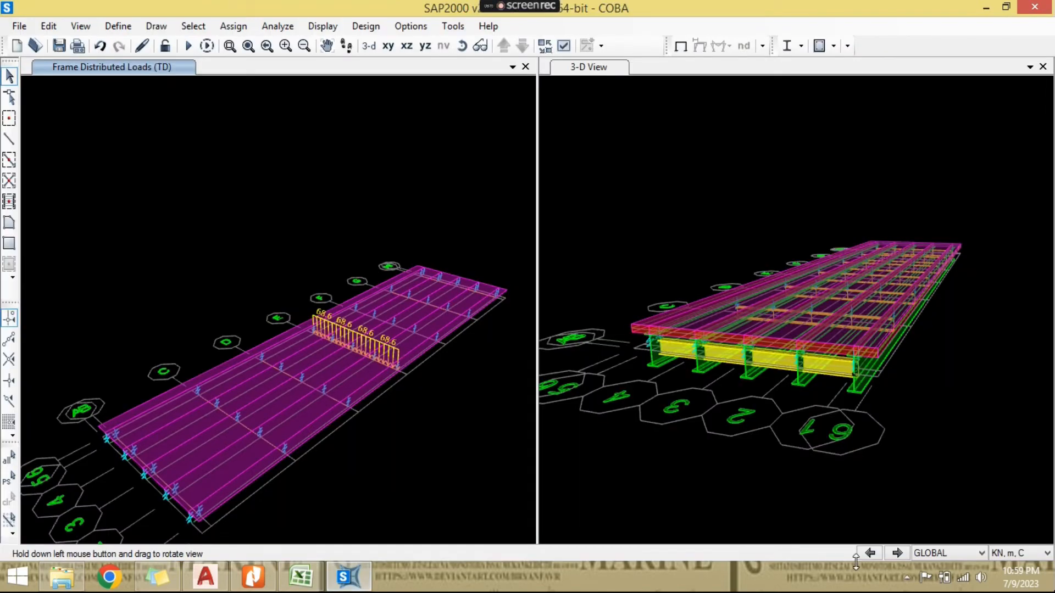
scroll(141, 407, "up", 4)
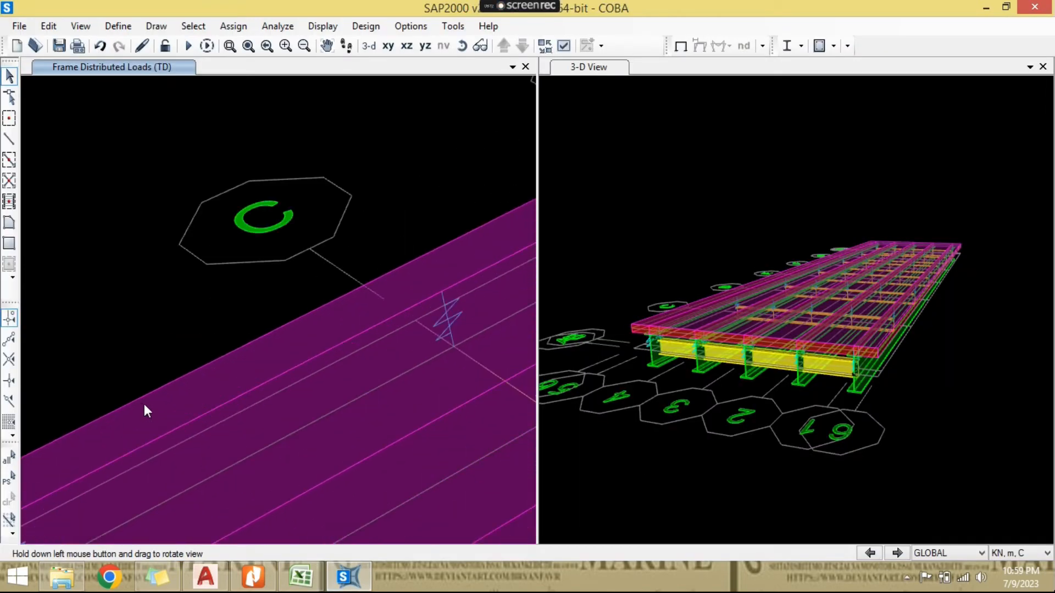
left_click(184, 361)
scroll(269, 364, "down", 4)
scroll(270, 369, "up", 3)
left_click(327, 414)
scroll(328, 439, "down", 1)
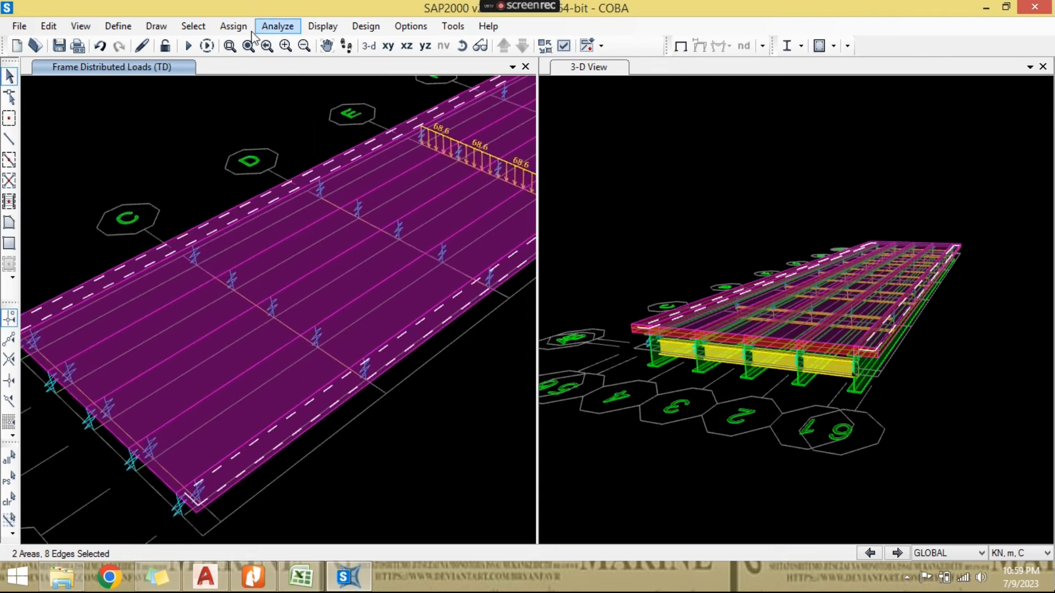
left_click(233, 26)
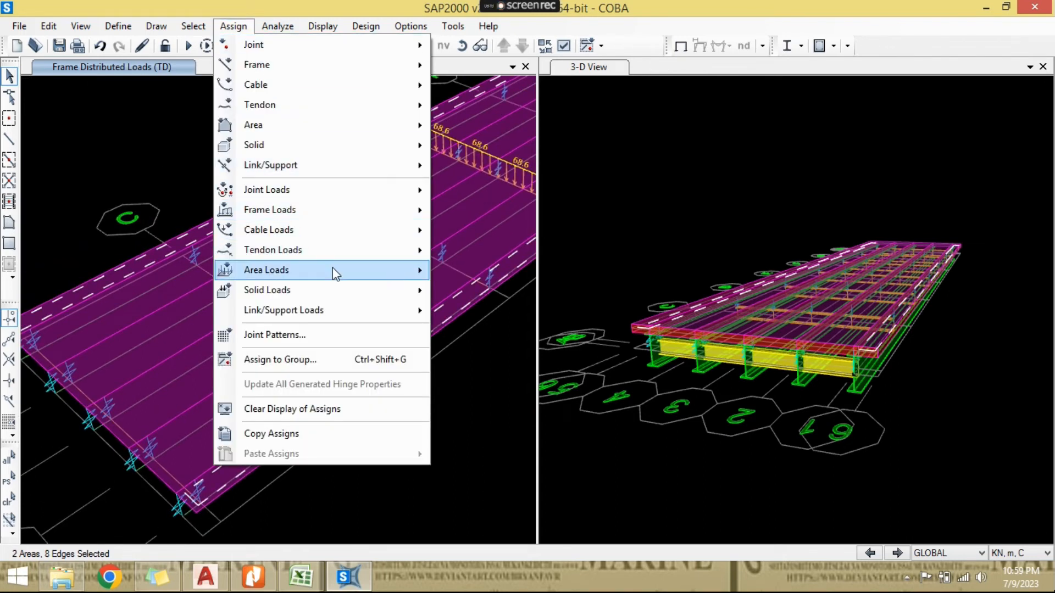
mouse_move(332, 268)
left_click(492, 293)
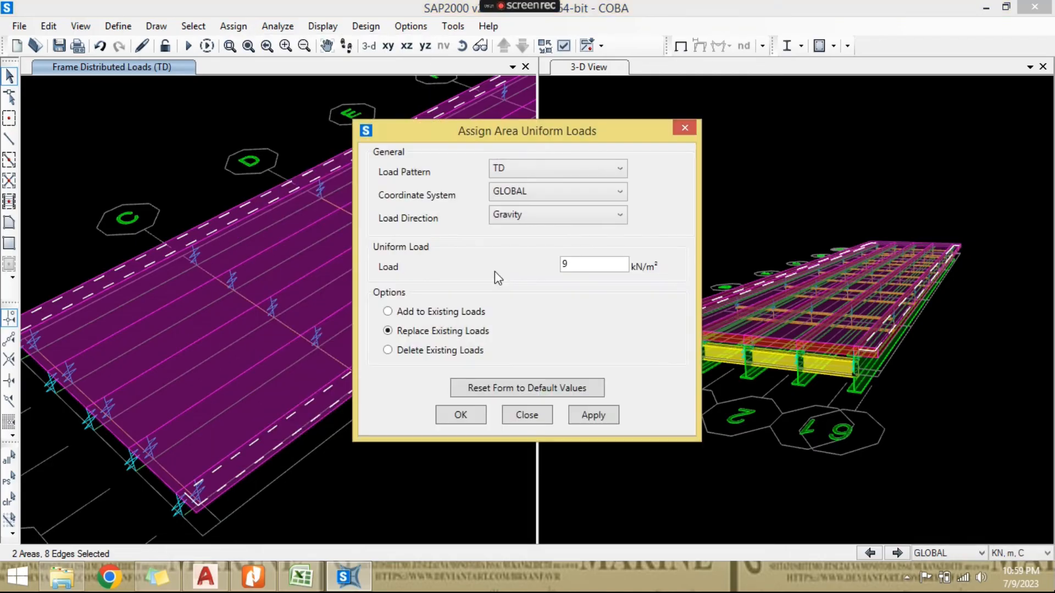
left_click(525, 170)
left_click(526, 248)
double_click(568, 264)
type("5")
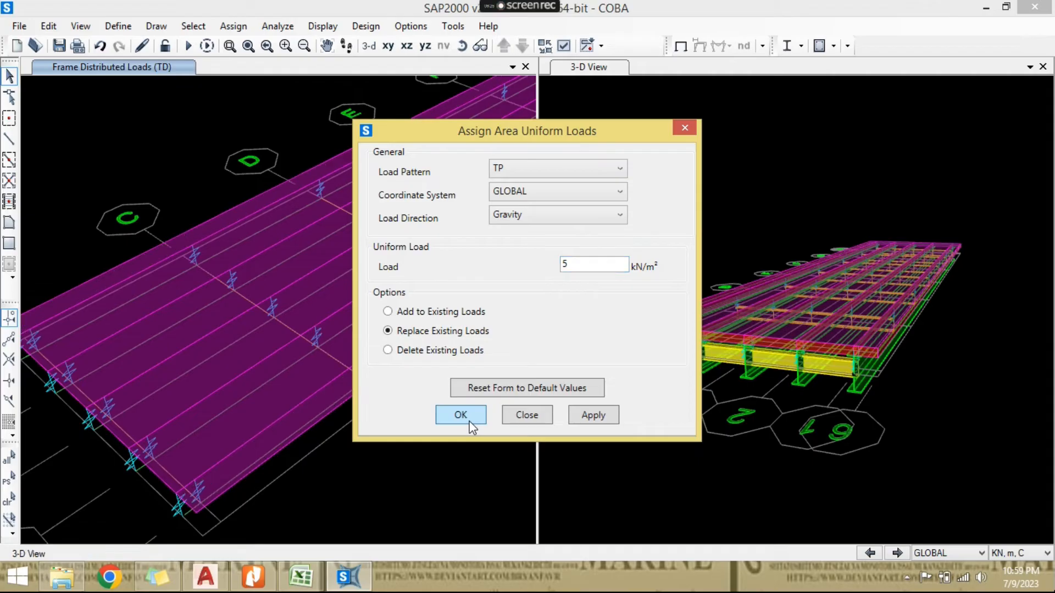
left_click(468, 418)
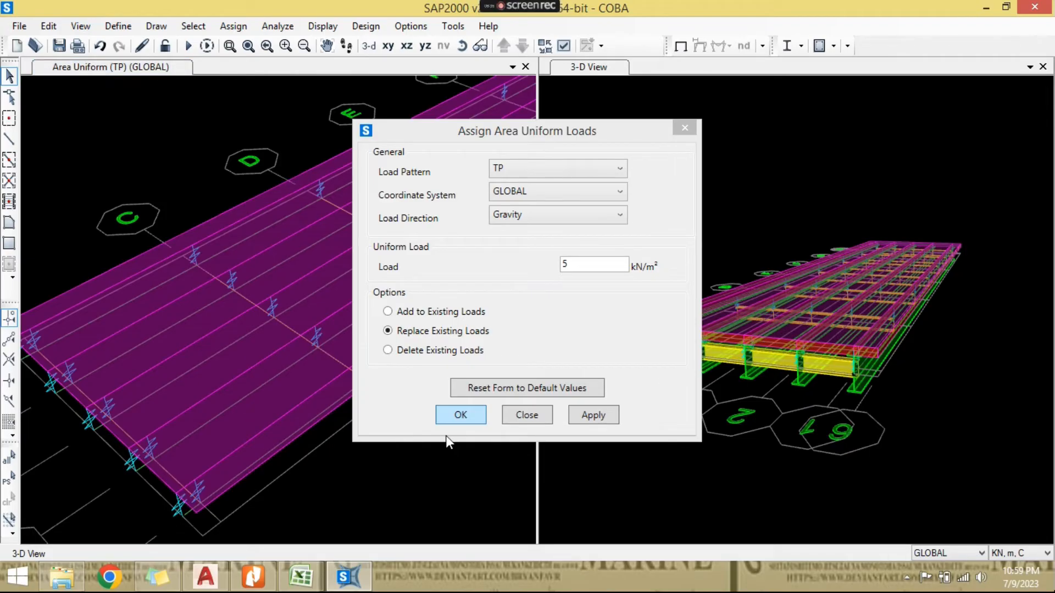
key("Return")
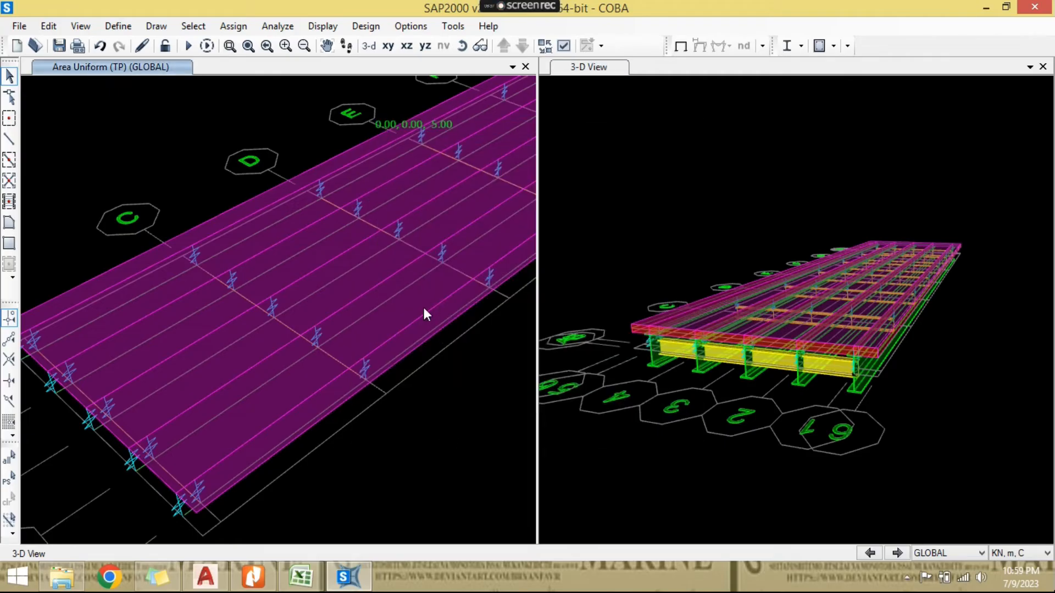
scroll(434, 300, "down", 2)
- Switch to Excel and read clause 9.6.1.1 on structural wind load (EWs), including equation 38 and the base wind pressures in Tabel 29
left_click(300, 577)
scroll(323, 451, "down", 5)
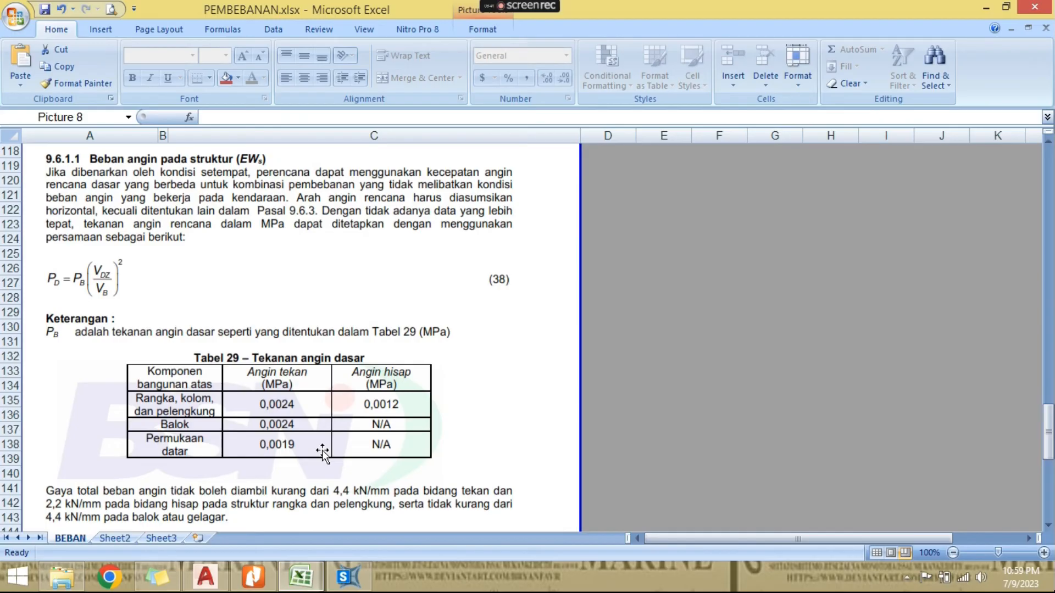
scroll(322, 450, "down", 4)
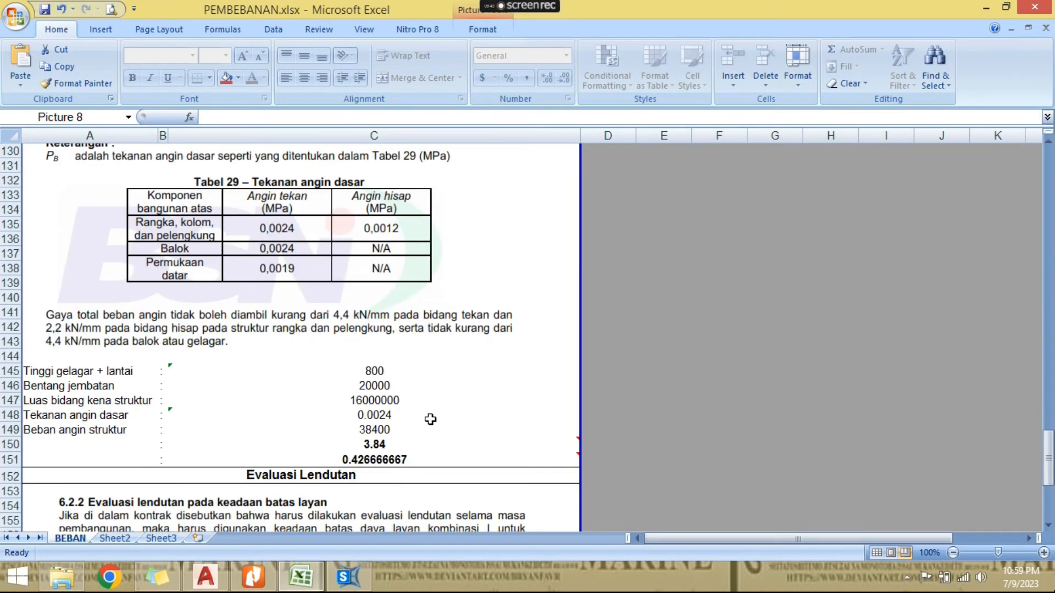
scroll(527, 405, "up", 1)
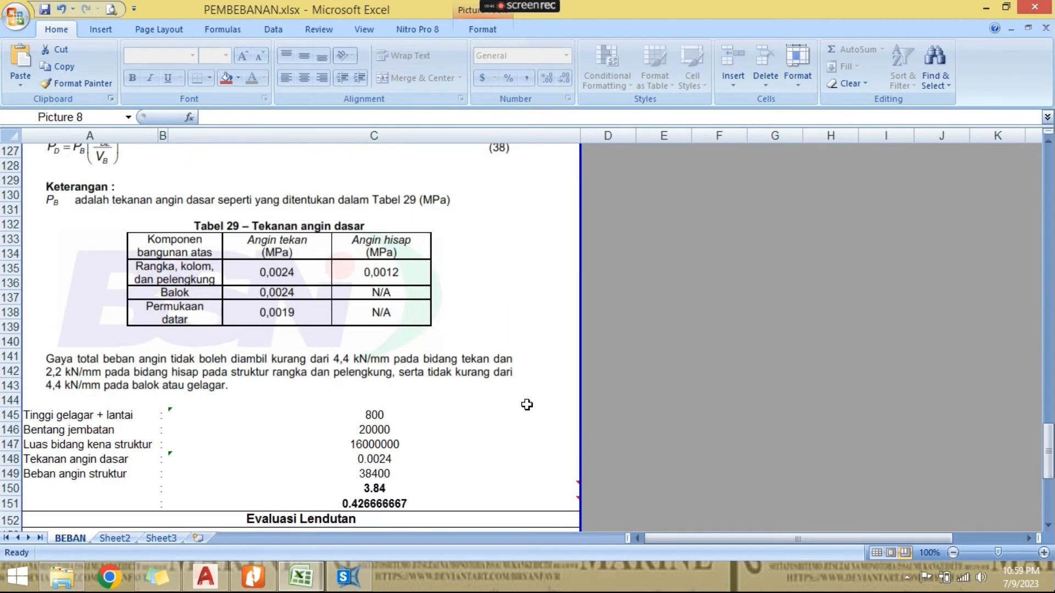
scroll(527, 405, "up", 4)
left_click(372, 276)
scroll(361, 323, "down", 1)
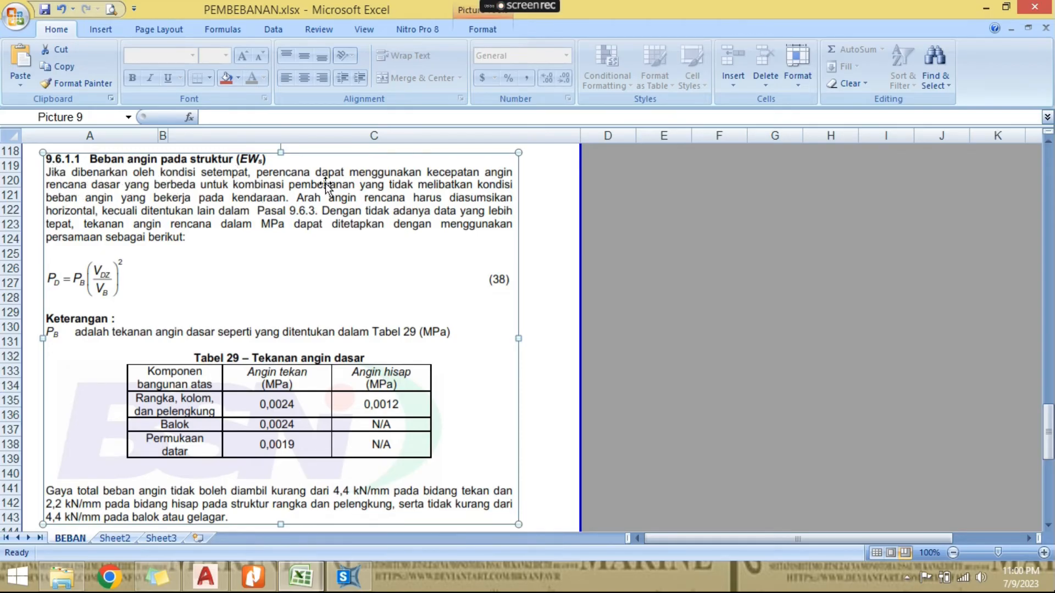
left_click(531, 254)
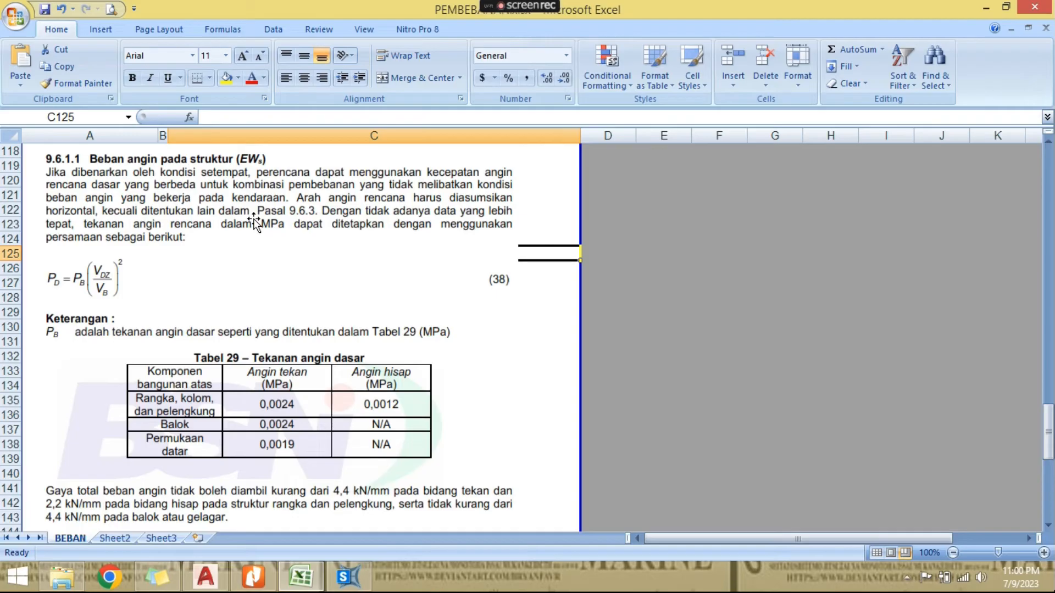
left_click(273, 205)
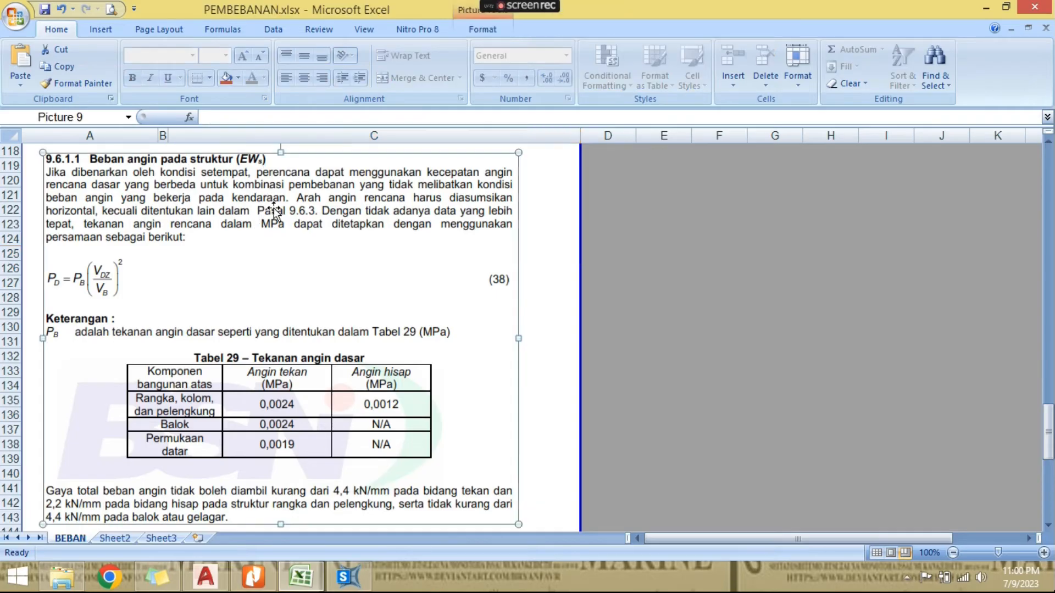
left_click(568, 231)
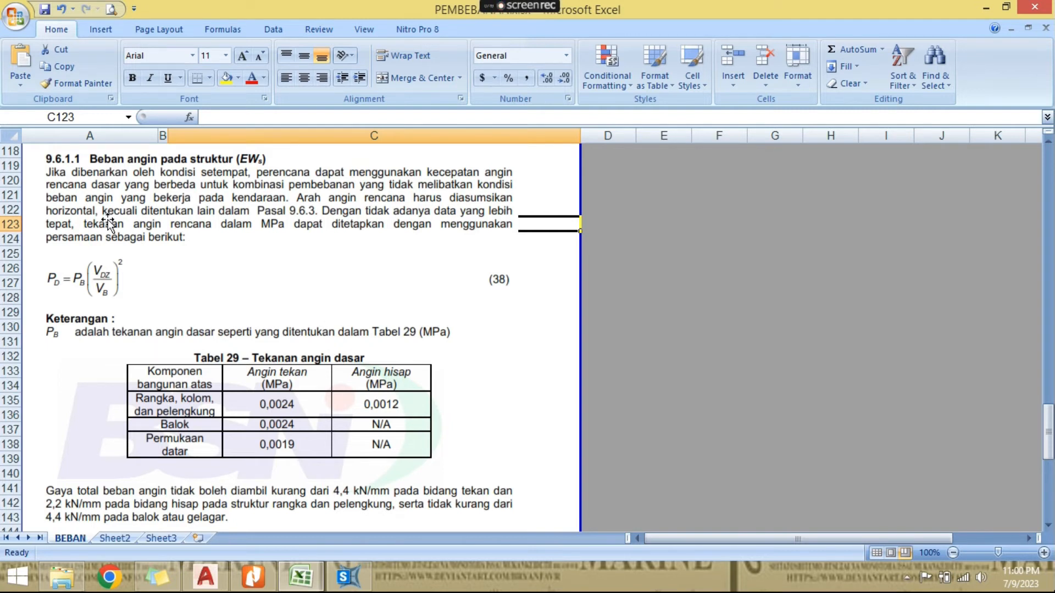
left_click(194, 242)
left_click(558, 311)
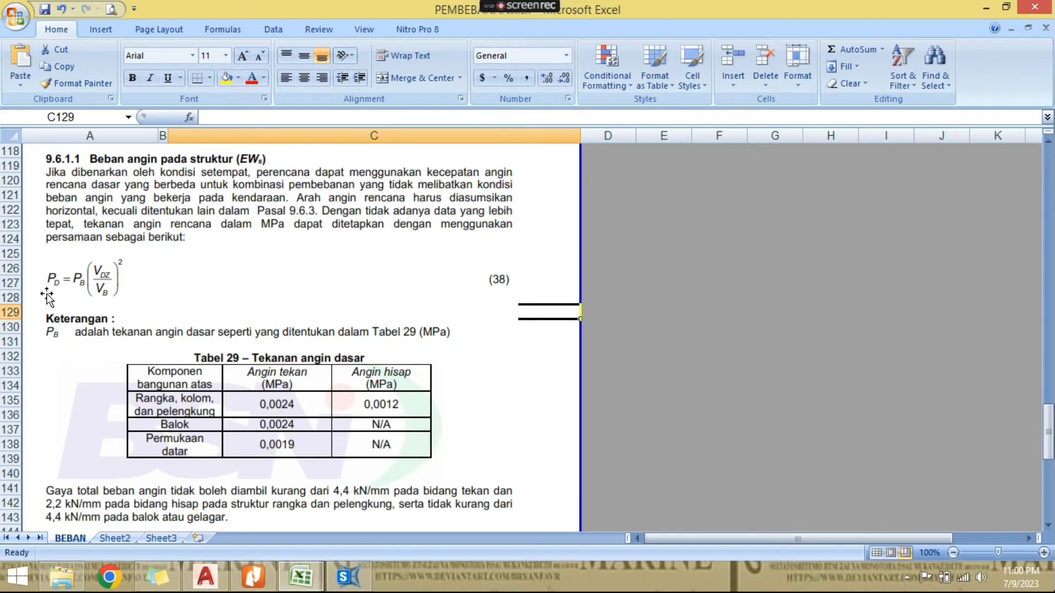
scroll(132, 266, "down", 1)
scroll(140, 239, "down", 1)
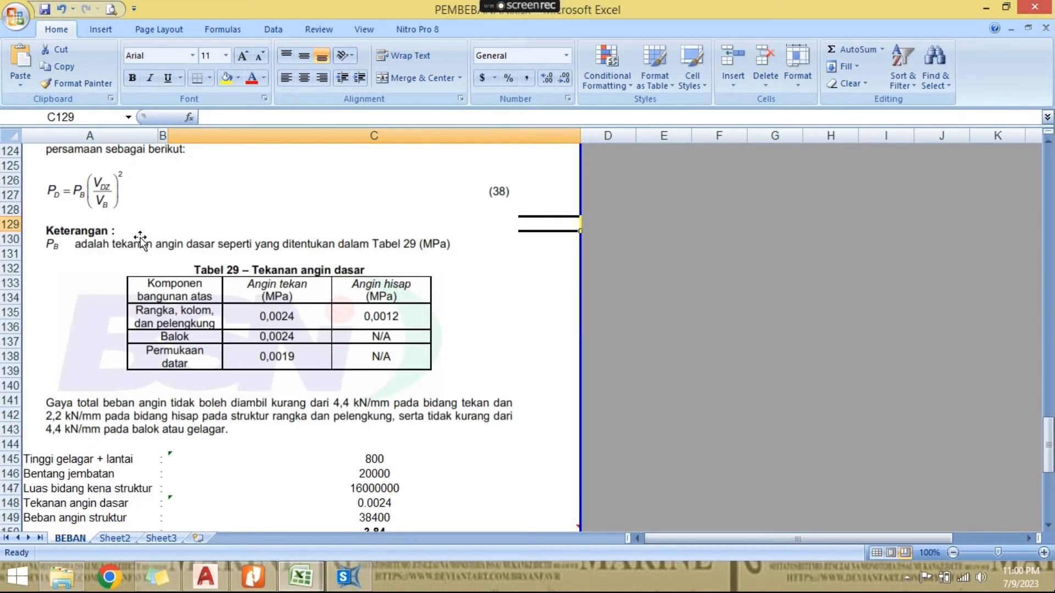
scroll(284, 329, "up", 2)
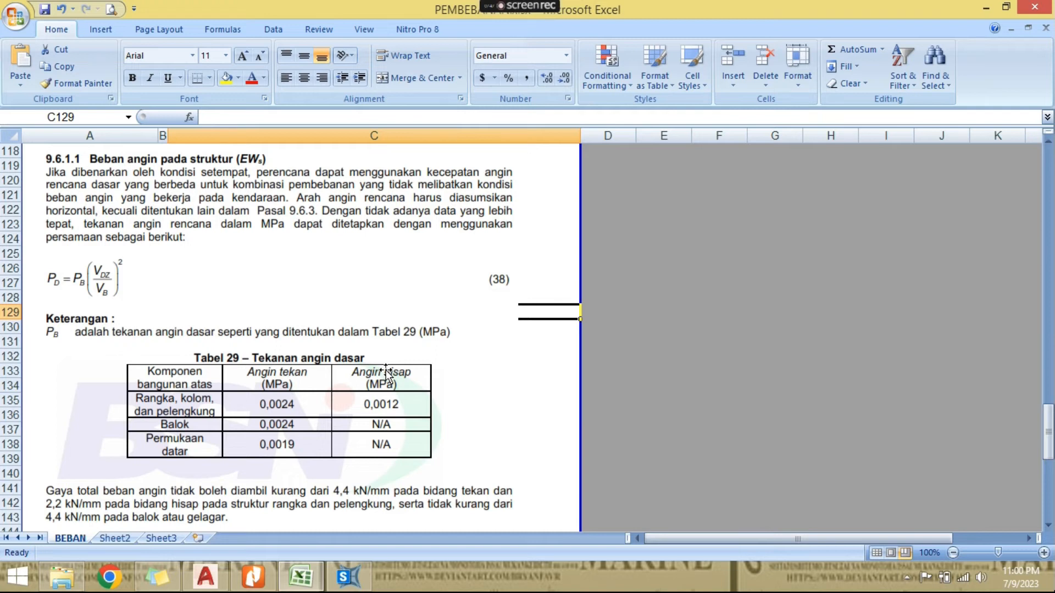
- Review the beam wind pressure in Tabel 29 and the girder height, bridge span and exposed area inputs of the wind load calculation
scroll(386, 372, "down", 3)
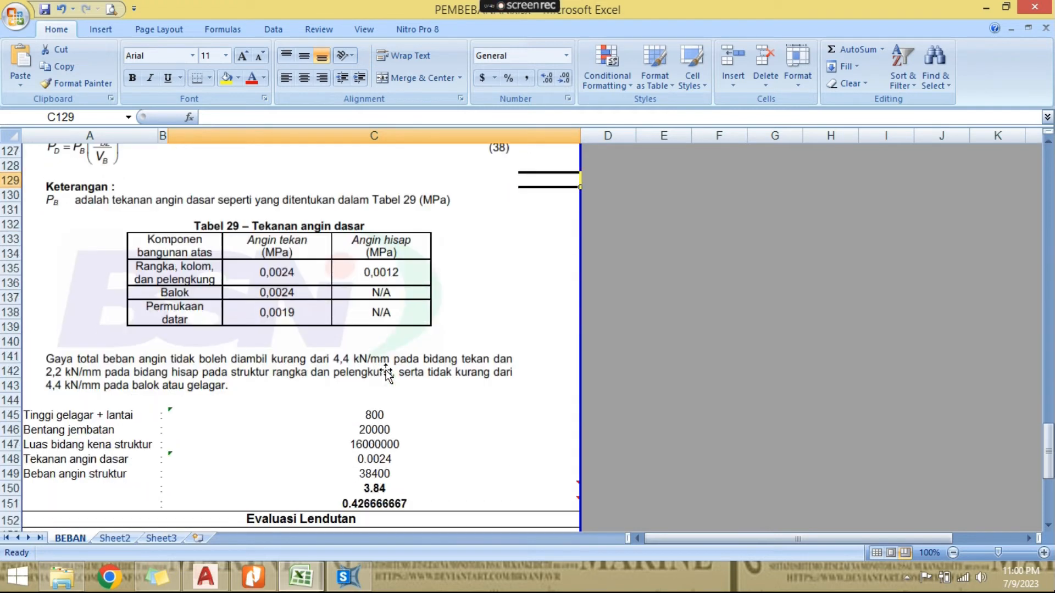
left_click(302, 297)
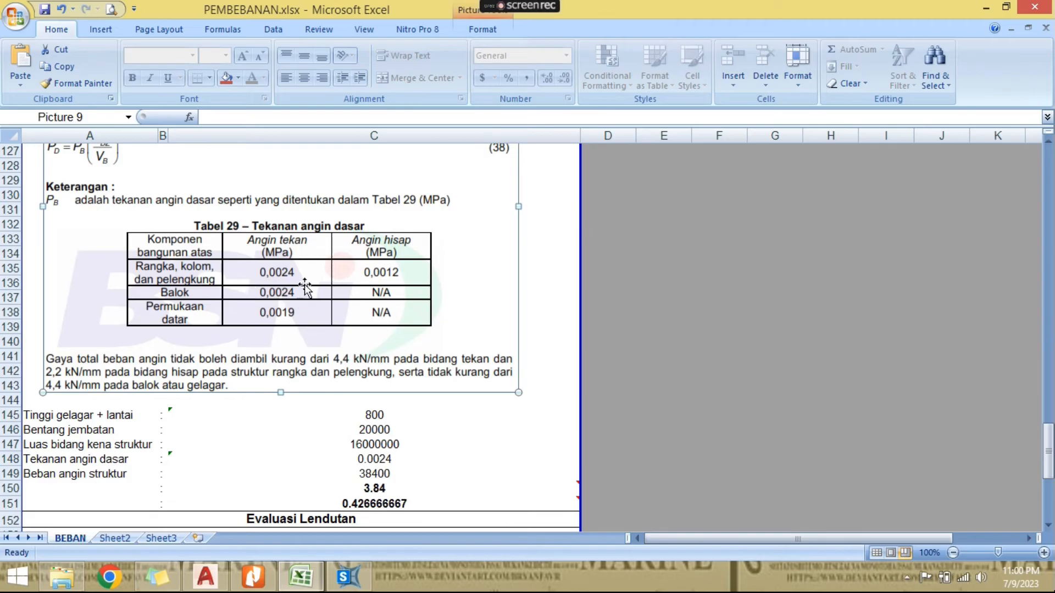
left_click(357, 413)
left_click(378, 430)
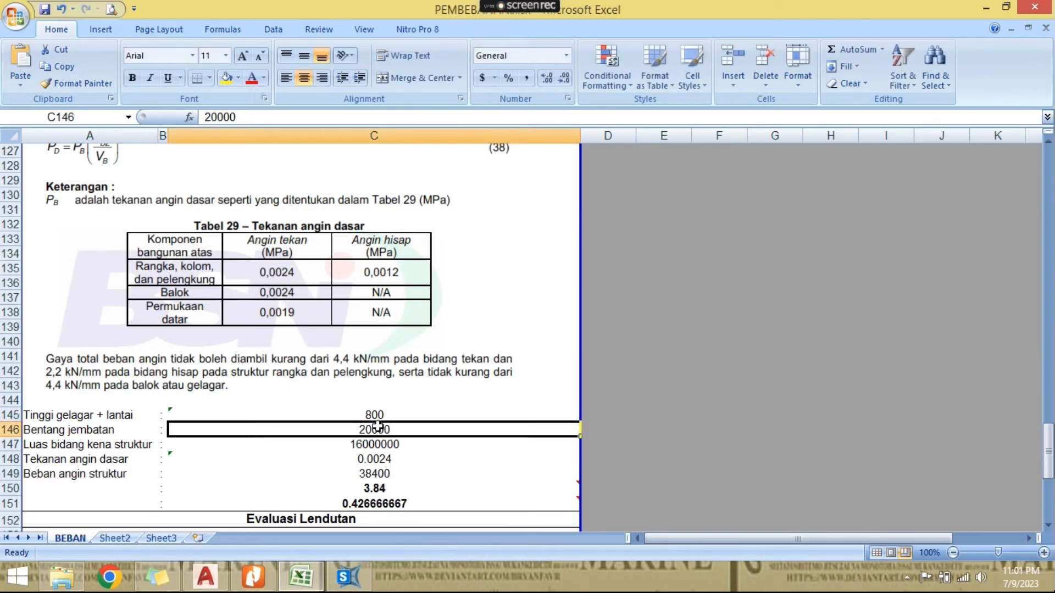
scroll(388, 437, "down", 2)
left_click(124, 327)
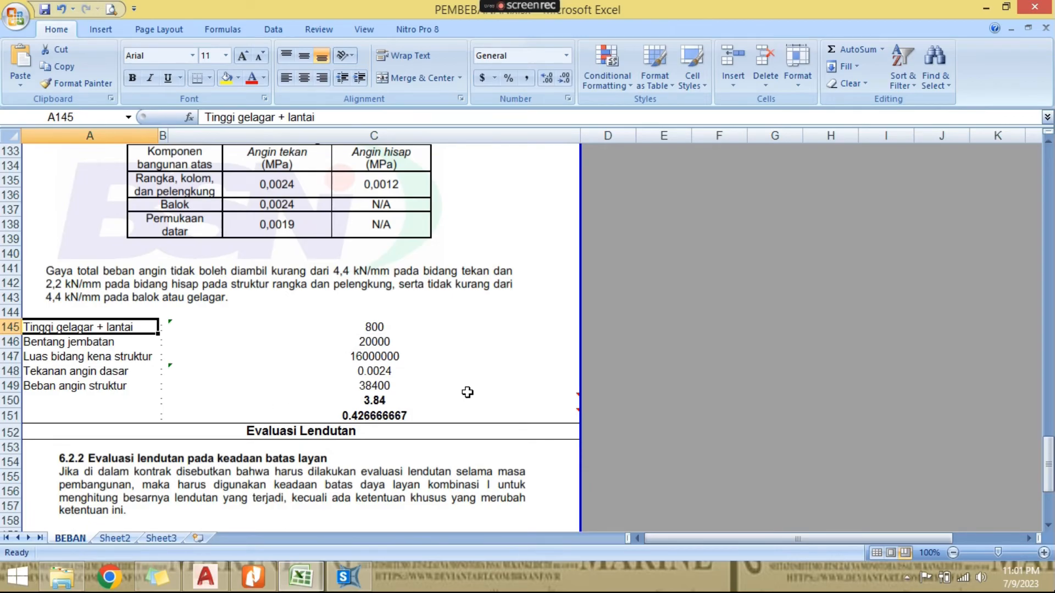
left_click(107, 358)
left_click(137, 344)
left_click(346, 341)
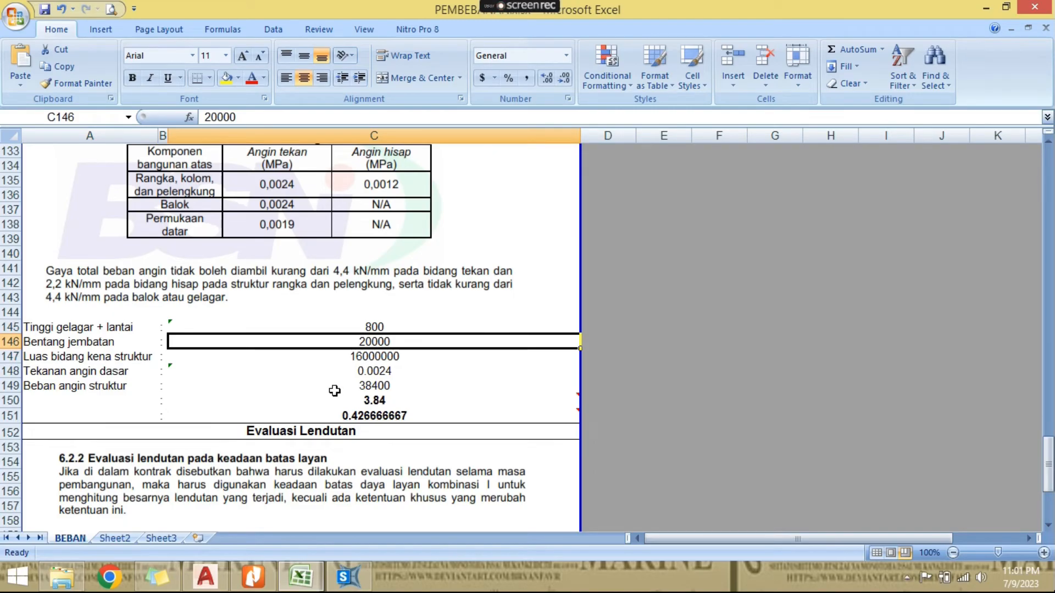
- Review the exposed area, base wind pressure, structural wind load and per-joint load formulas in the EWs calculation, cells C147 to C151
key("Down")
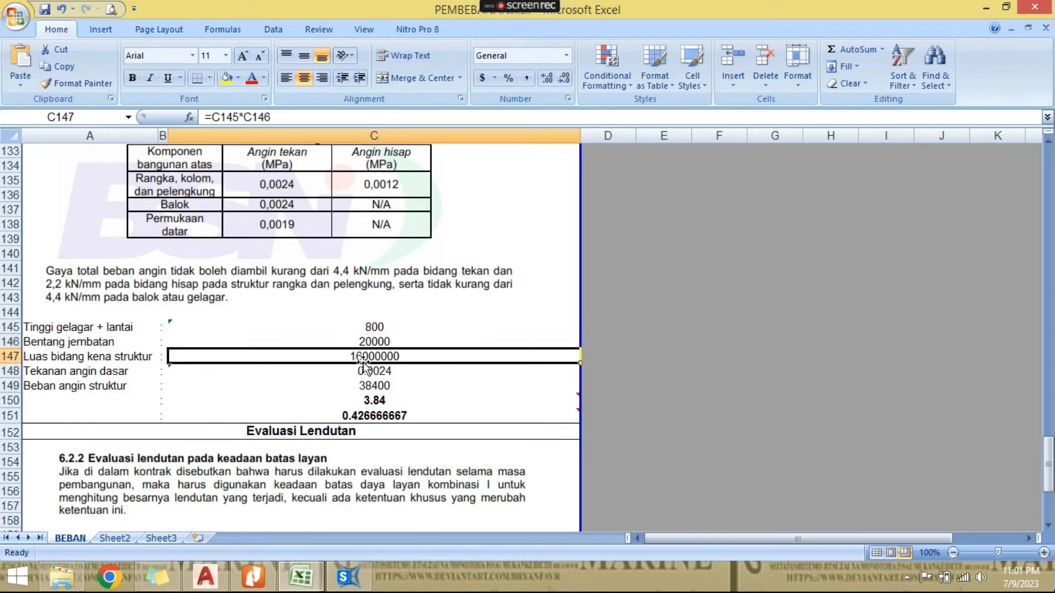
key("Down")
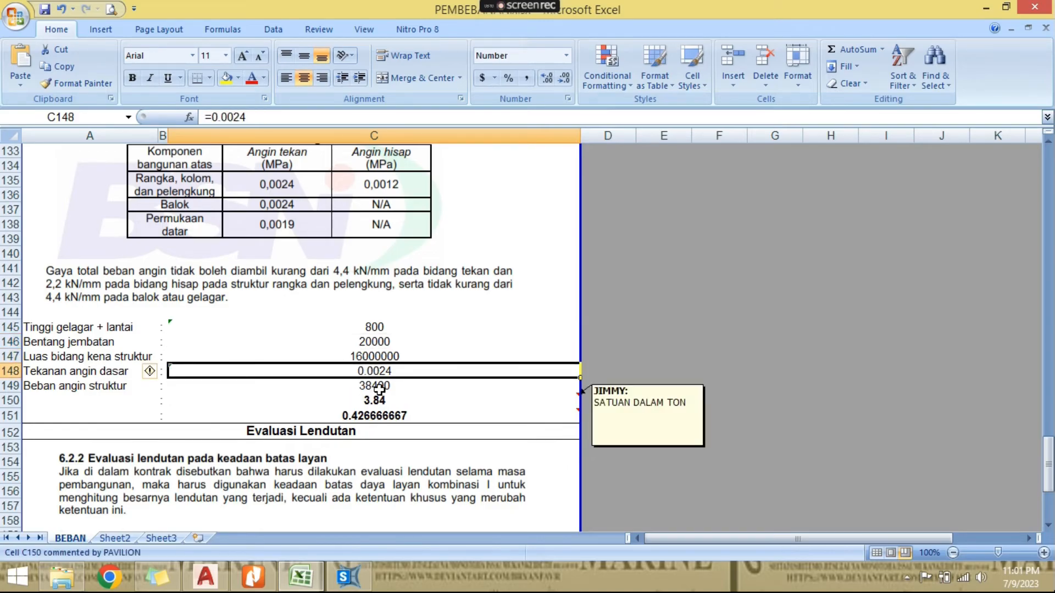
left_click(415, 387)
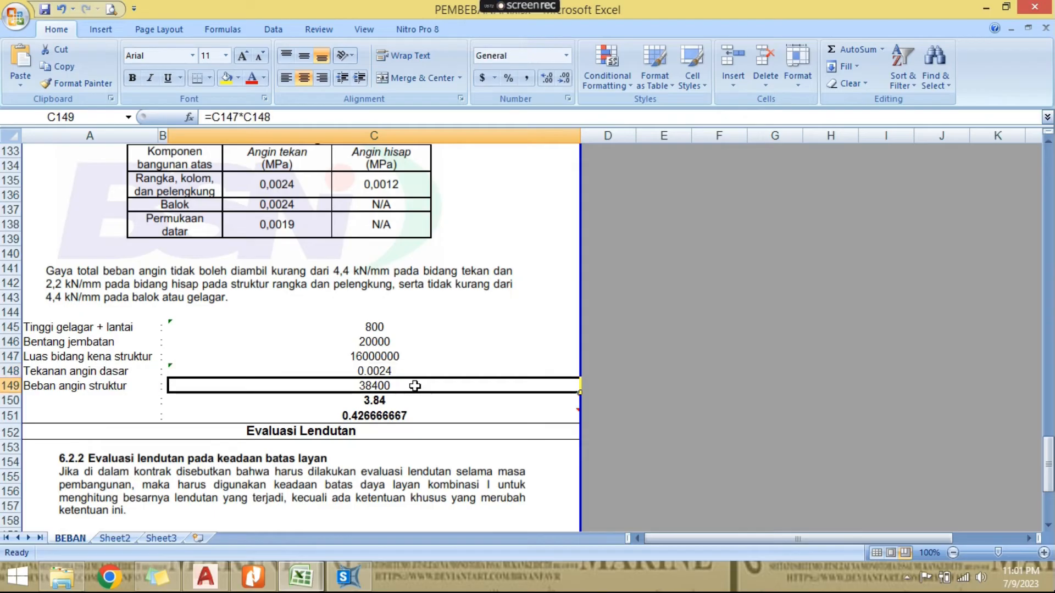
left_click(412, 400)
left_click(411, 415)
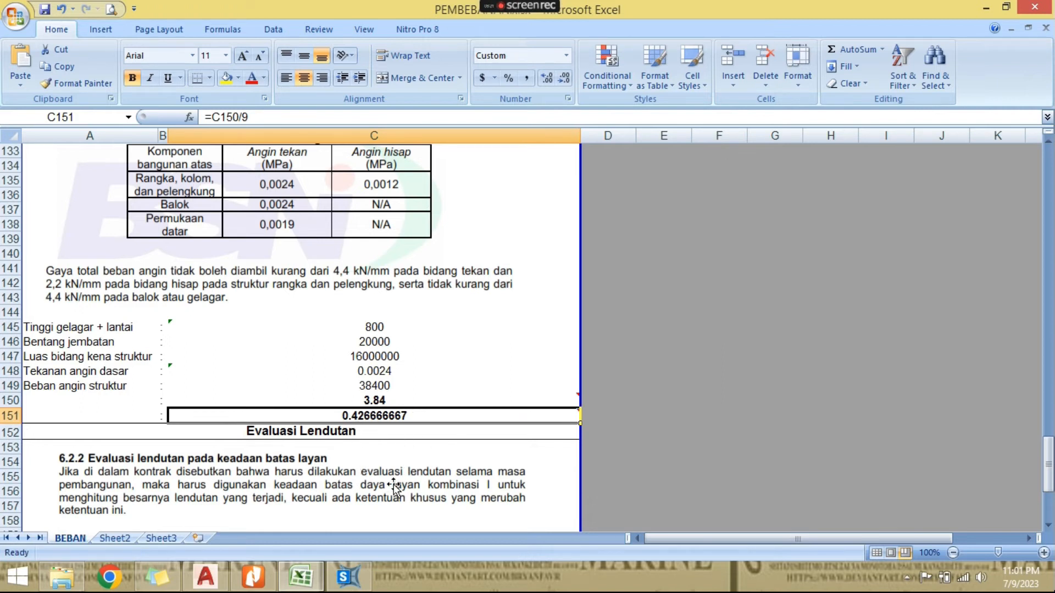
mouse_move(417, 416)
scroll(272, 227, "up", 1)
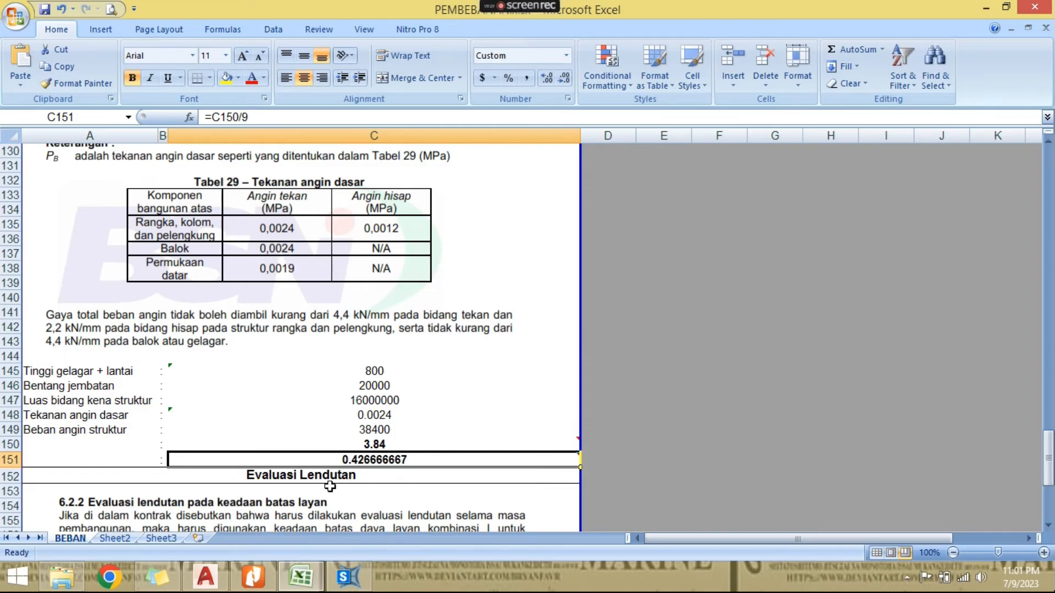
scroll(333, 439, "up", 1)
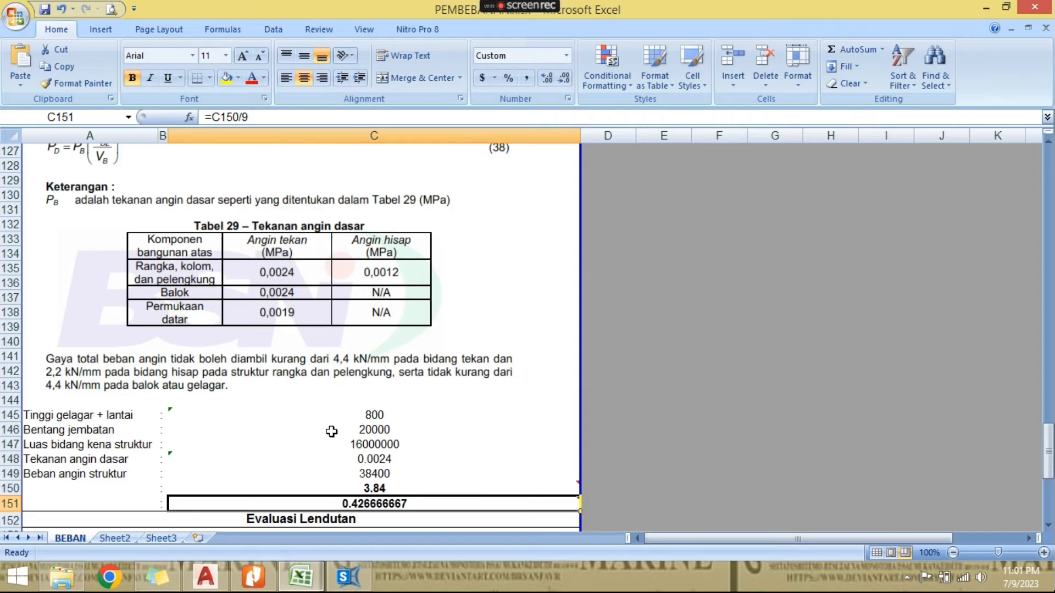
scroll(332, 433, "down", 5)
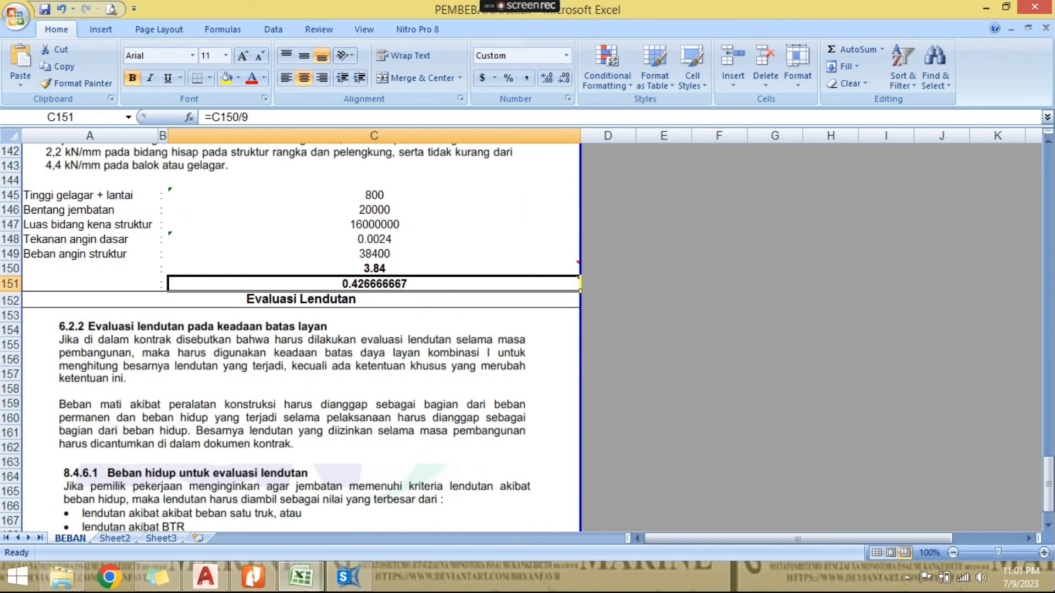
- Switch to SAP2000 and set the model units to Tonf, m, C
left_click(347, 578)
left_click(1023, 554)
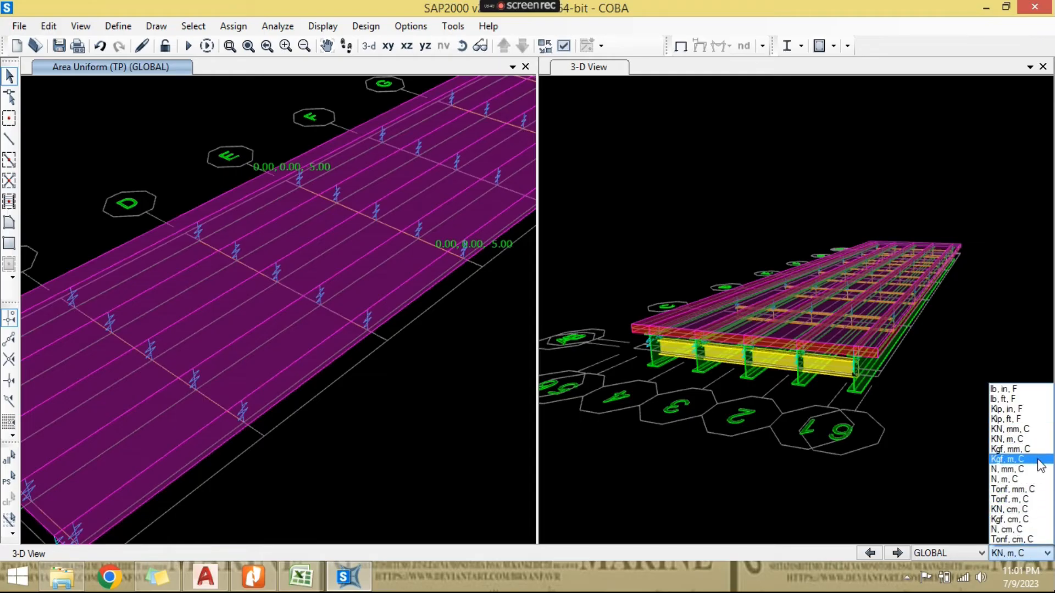
left_click(1034, 499)
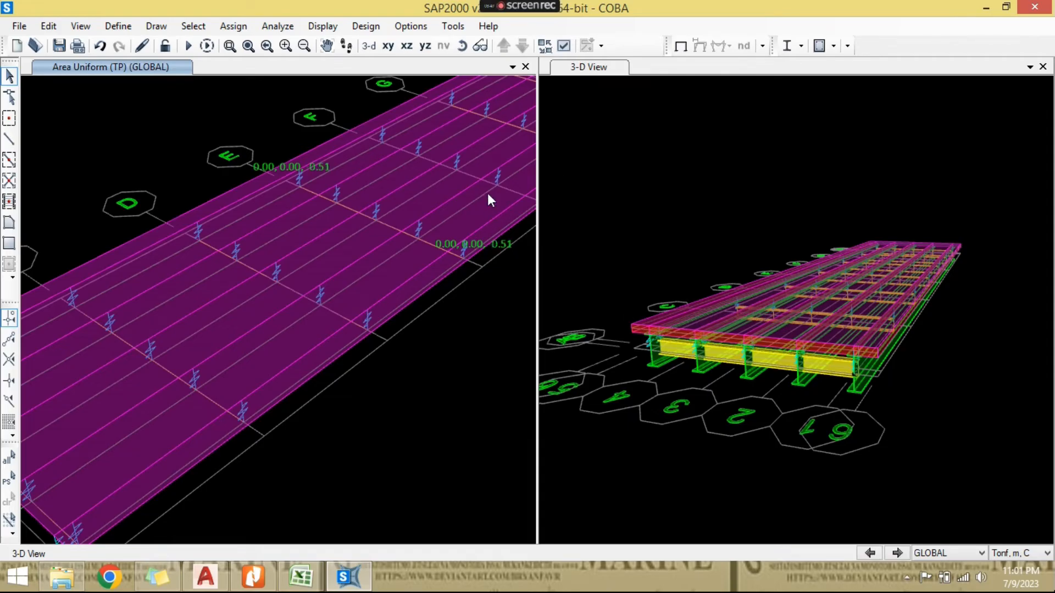
- Select all nine joints along the outer edge girder beneath the deck, from one bridge end to the other
left_click(462, 46)
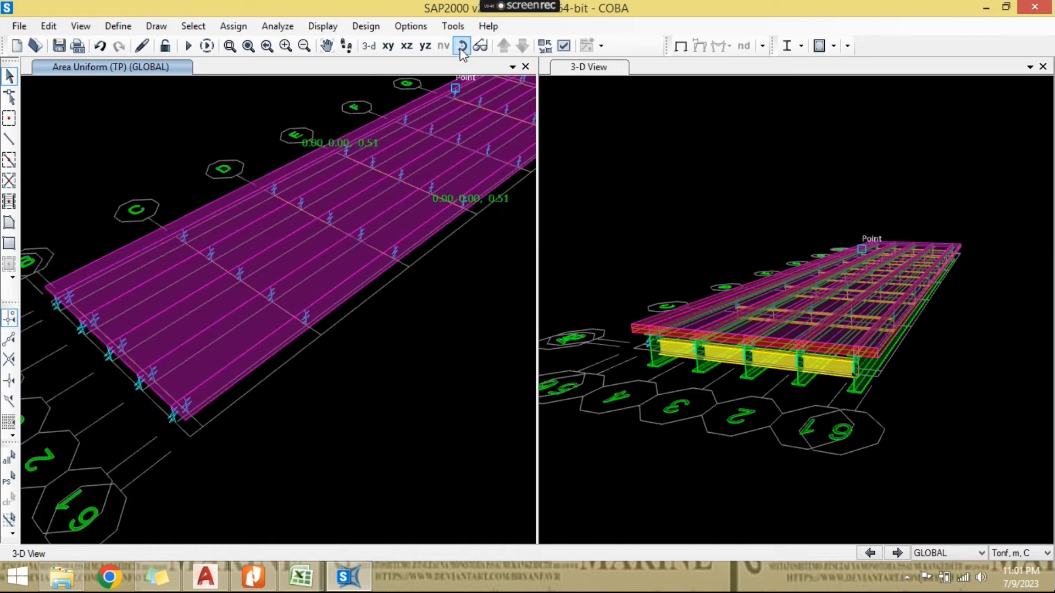
left_click_drag(401, 302, 160, 381)
left_click(105, 394)
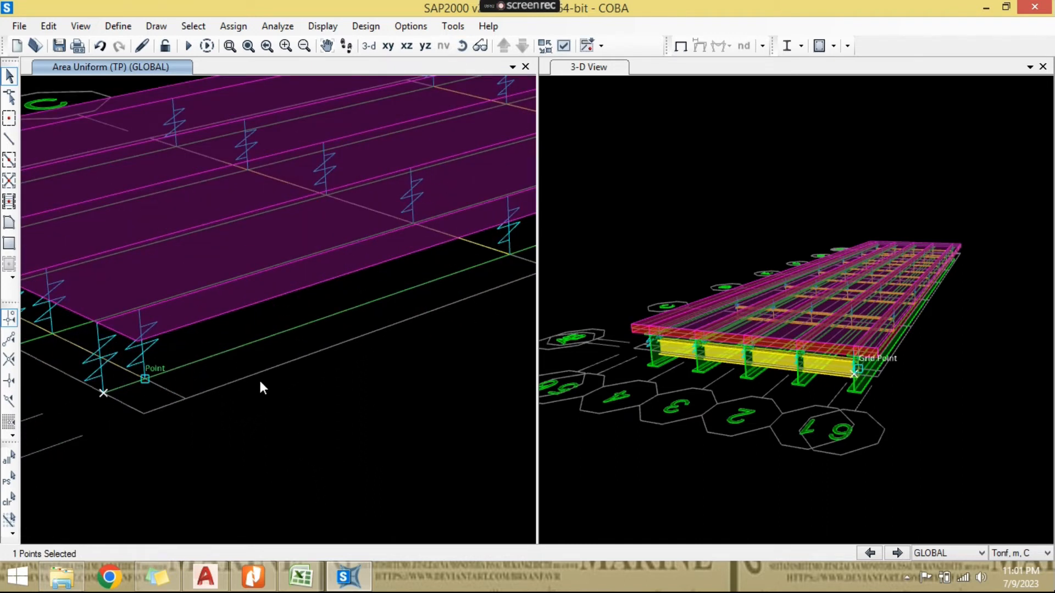
left_click(144, 379)
middle_click_drag(261, 383, 151, 435)
left_click(401, 309)
middle_click_drag(304, 390, 57, 470)
left_click(412, 299)
middle_click_drag(412, 302, 188, 433)
left_click(328, 330)
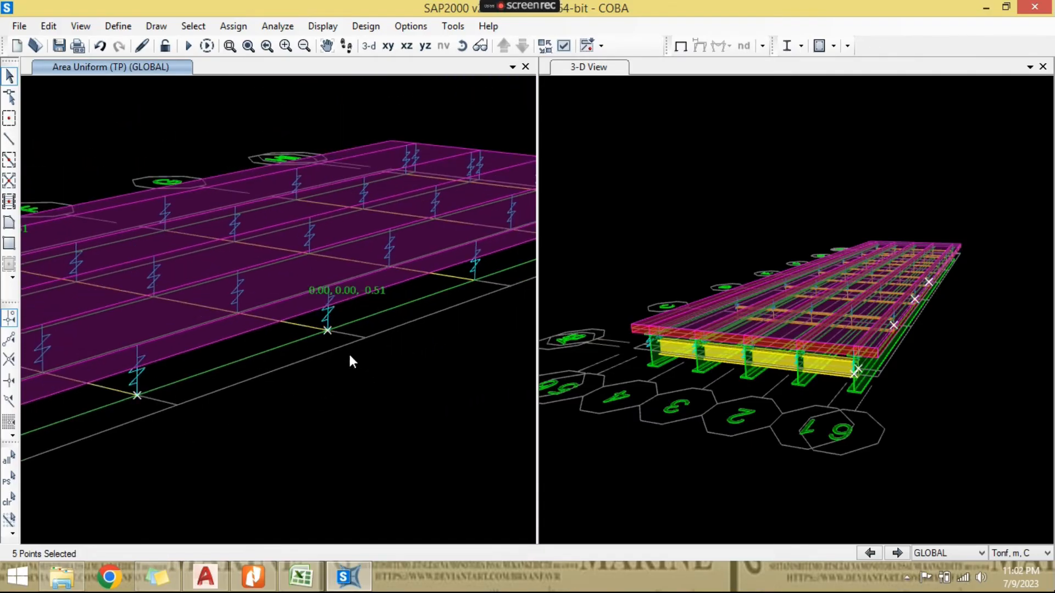
middle_click_drag(390, 326, 302, 366)
left_click(391, 316)
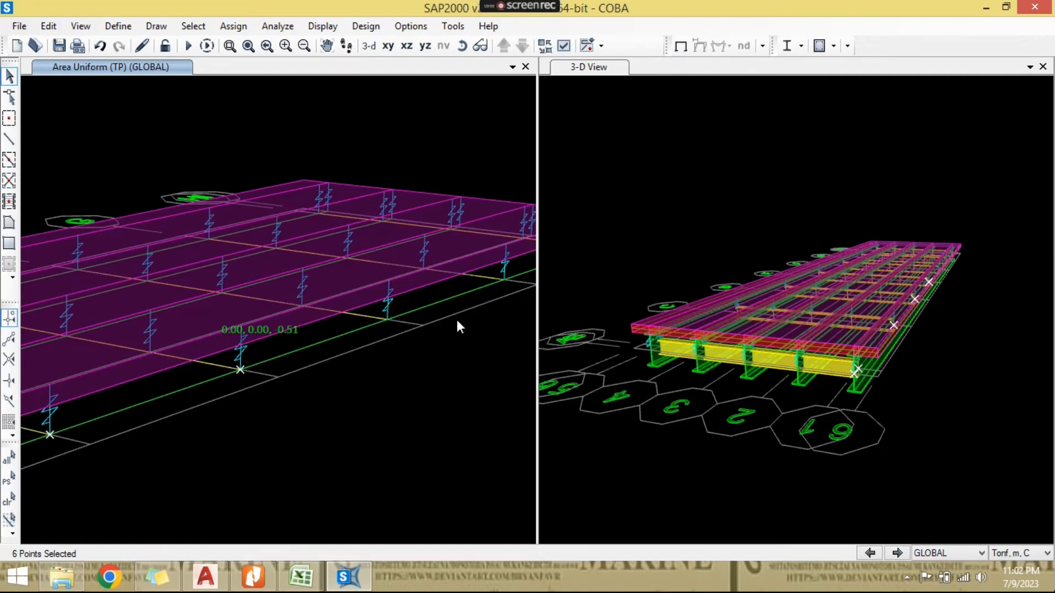
middle_click_drag(498, 300, 386, 355)
scroll(388, 354, "up", 3)
left_click(392, 325)
middle_click_drag(484, 357, 258, 427)
left_click(352, 329)
left_click(367, 324)
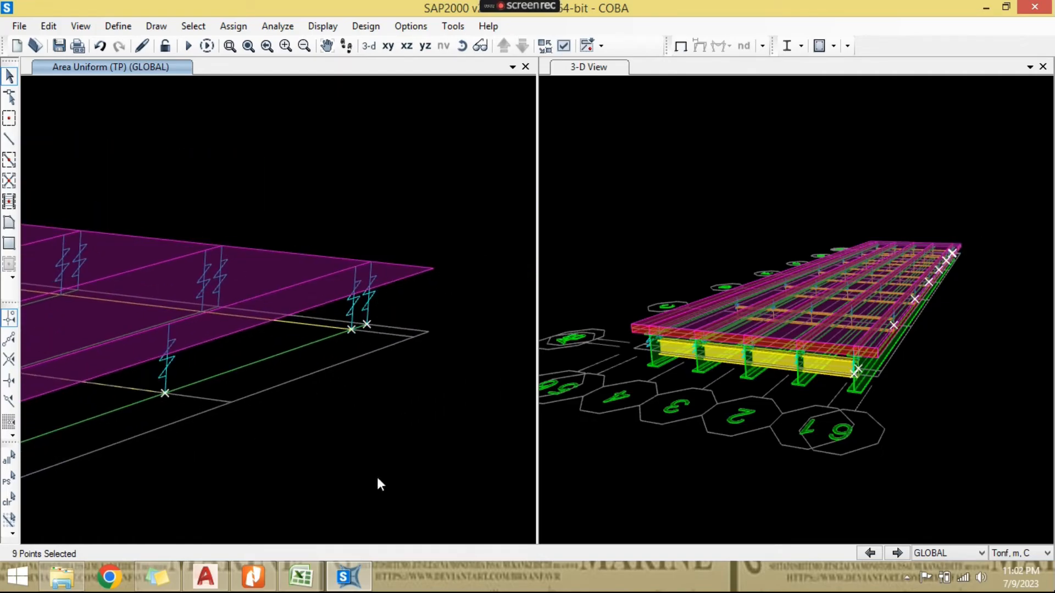
- Check the per-joint wind load in Excel and assign the selected joints a 0.4267 tonf Global Y force, zero Global Z, in pattern EWs, replacing existing loads
left_click(301, 577)
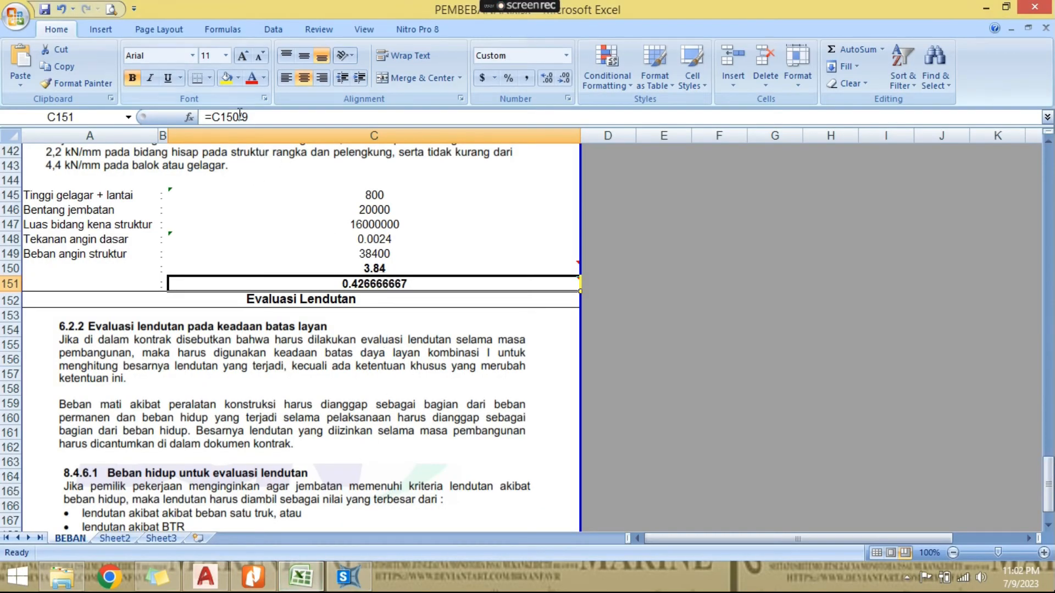
left_click(348, 577)
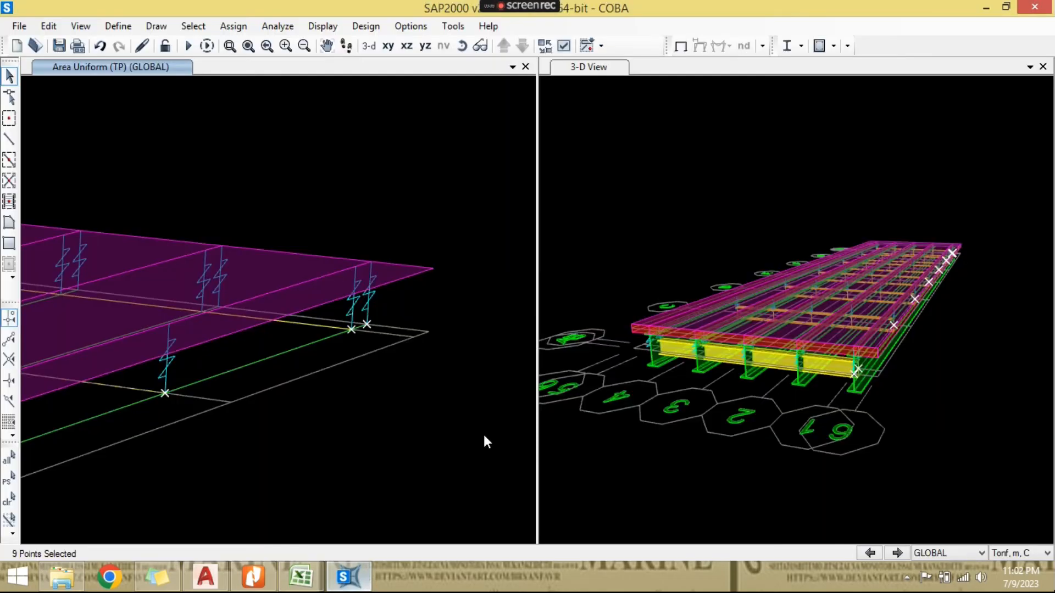
left_click(233, 25)
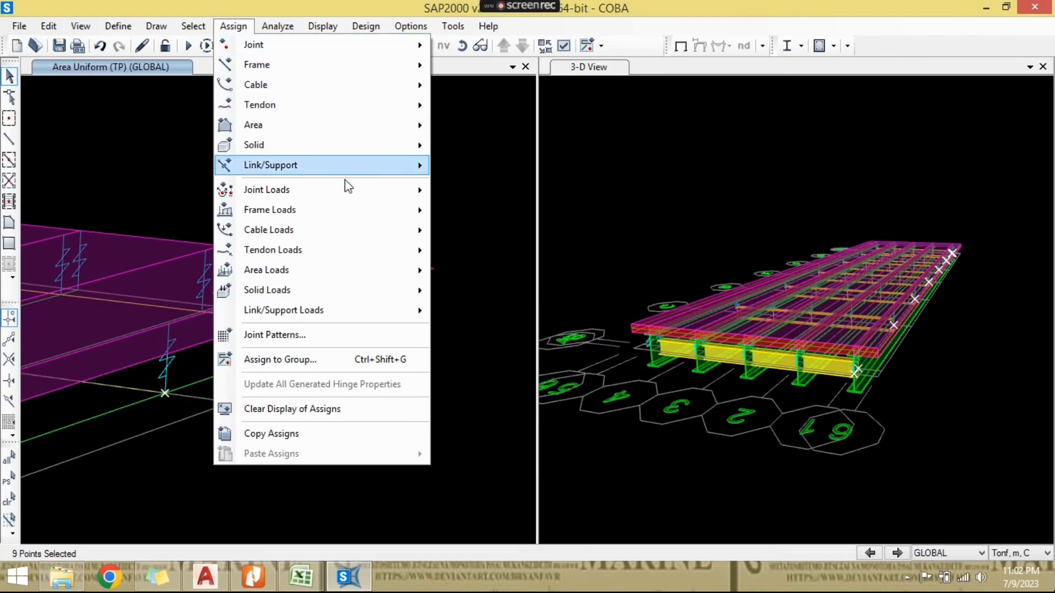
mouse_move(412, 189)
left_click(489, 189)
left_click(551, 134)
left_click(548, 147)
left_click_drag(601, 245, 512, 248)
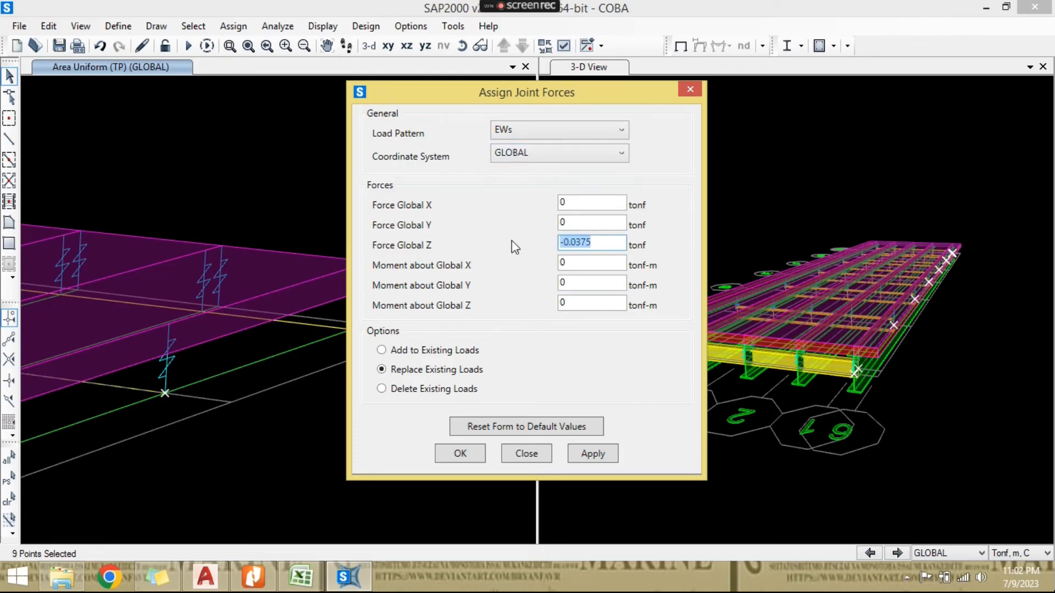
type("0")
left_click(572, 225)
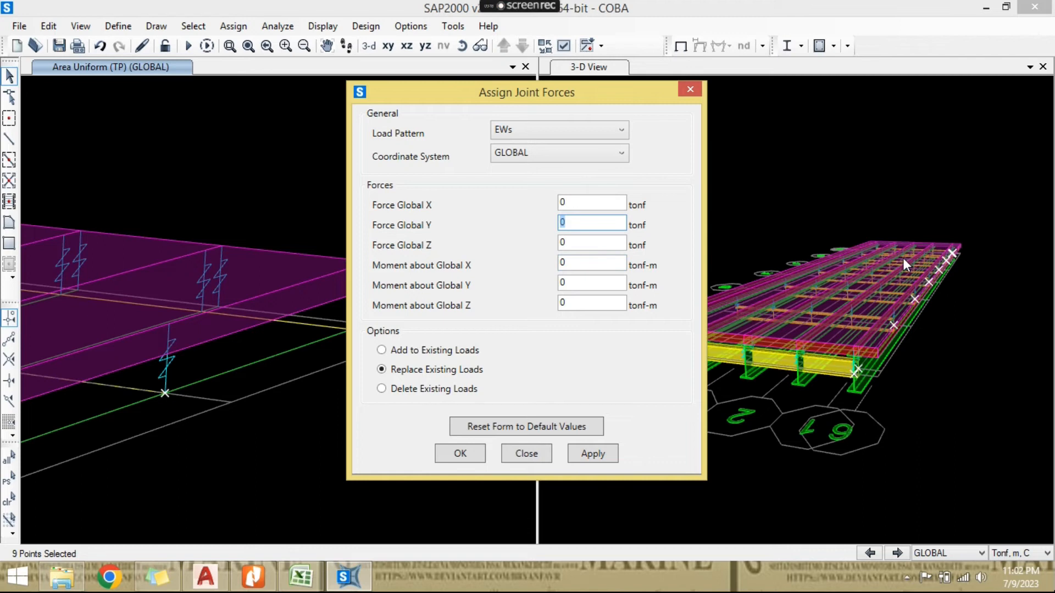
type("0.4267")
left_click(319, 579)
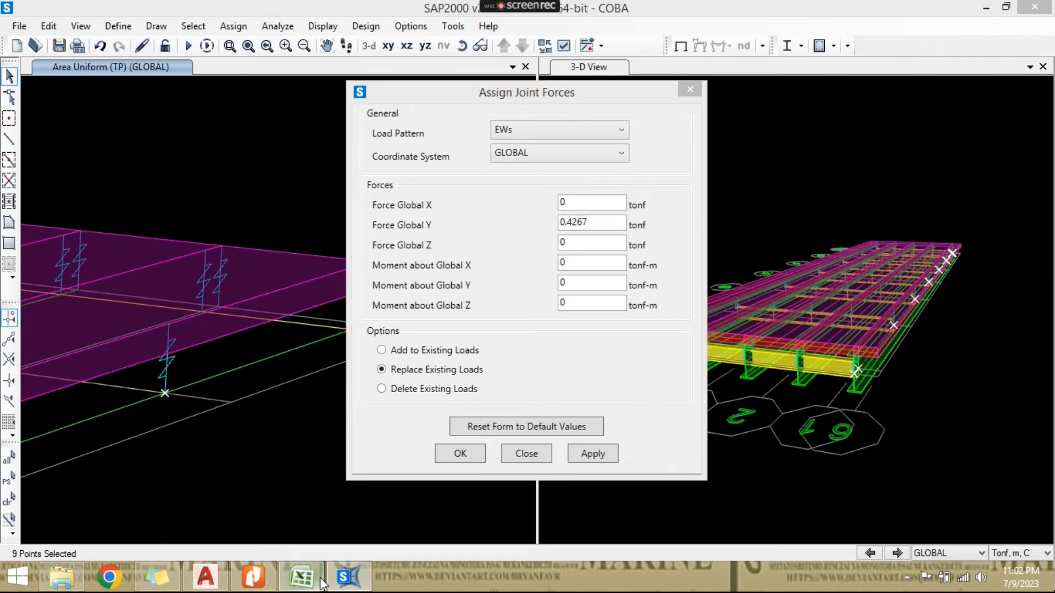
left_click(347, 577)
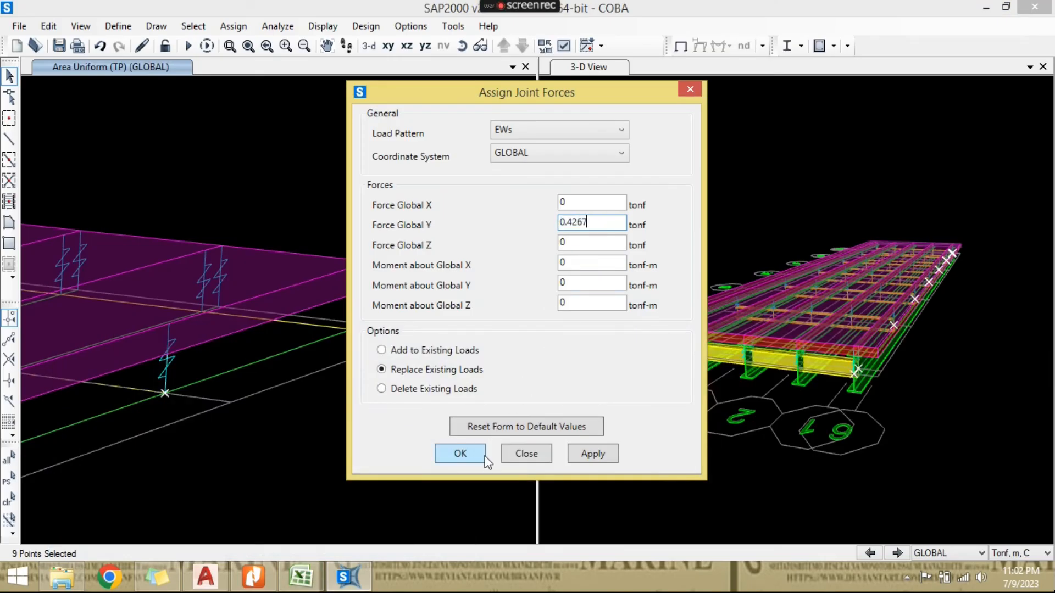
left_click(461, 454)
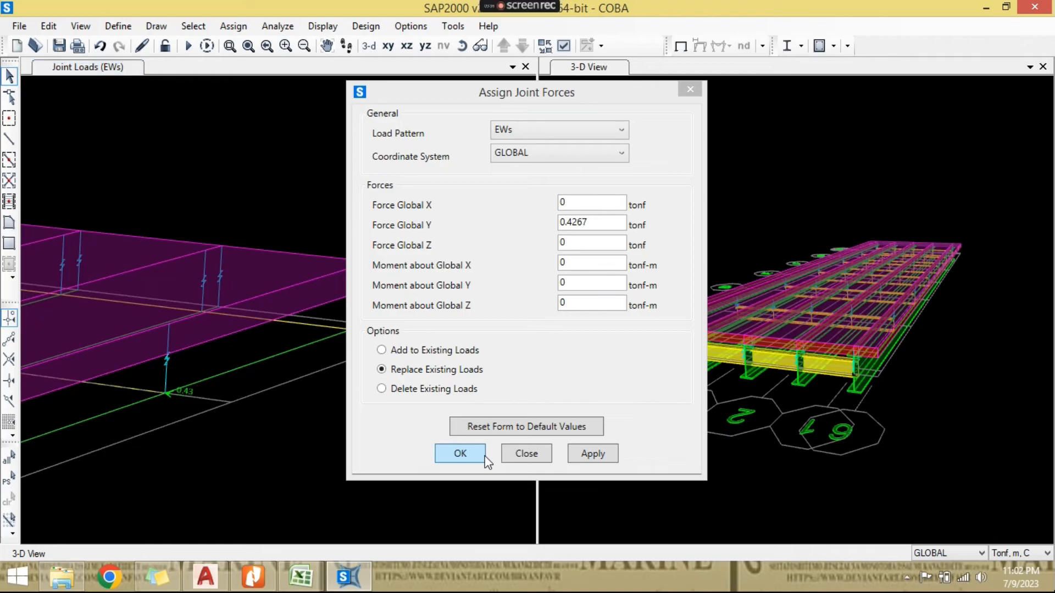
left_click(484, 456)
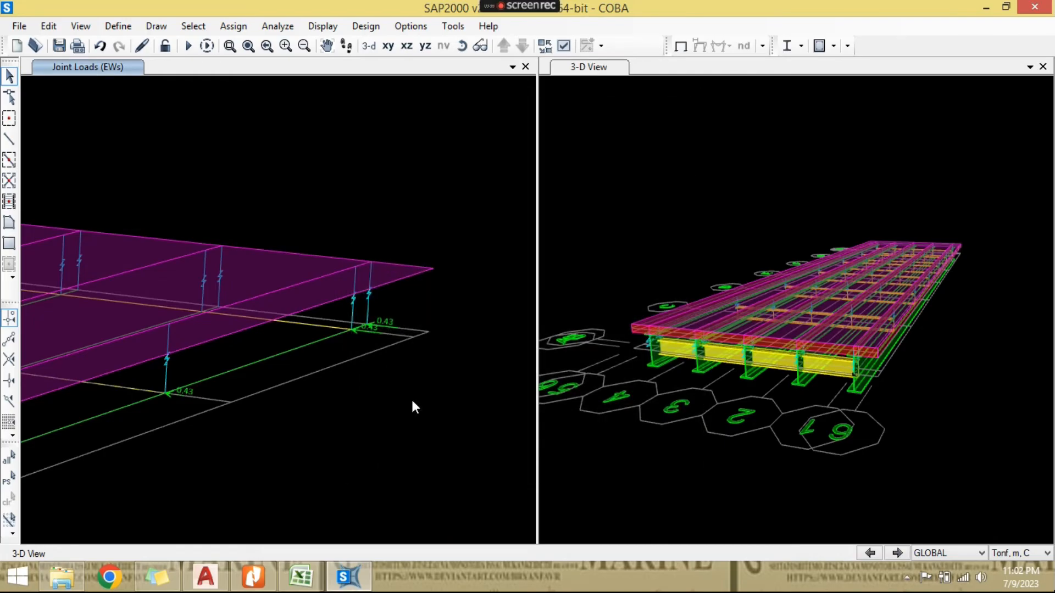
- Inspect the EWs joint loads along the whole edge girder and save the model
scroll(411, 398, "down", 5)
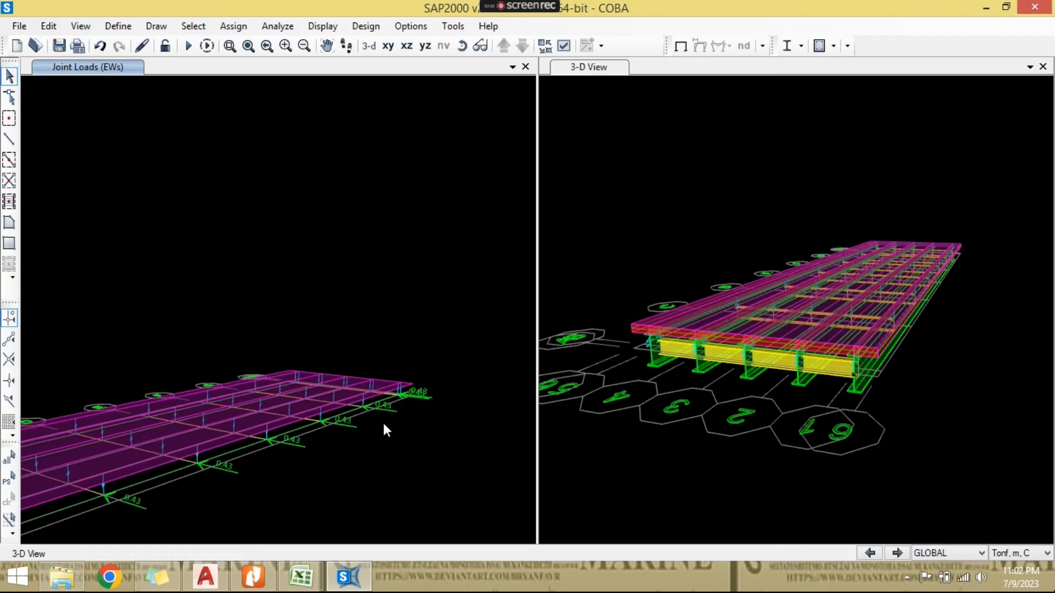
left_click(462, 45)
left_click_drag(348, 264, 339, 296)
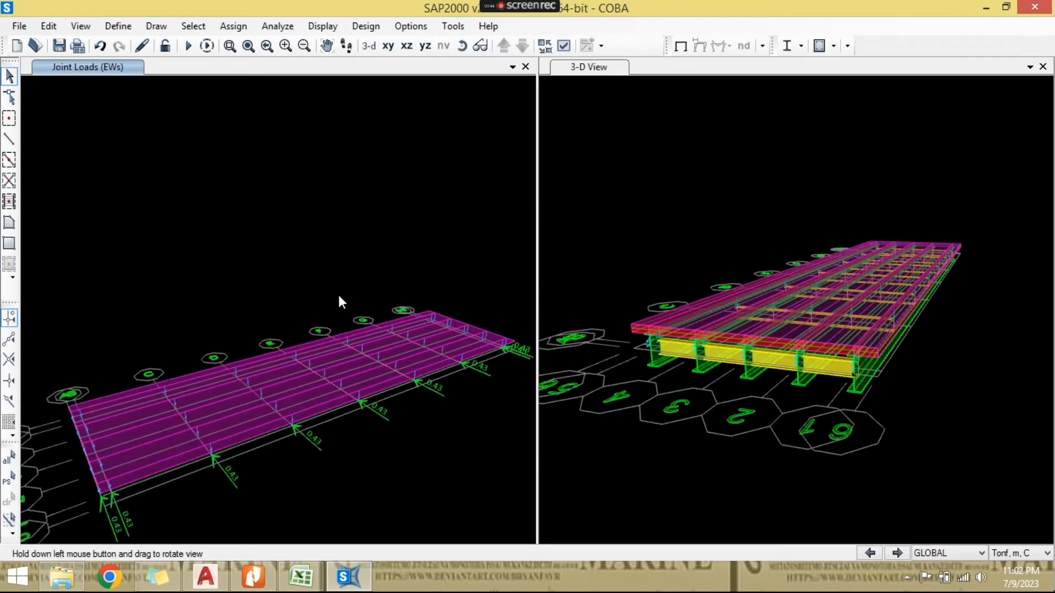
left_click(58, 46)
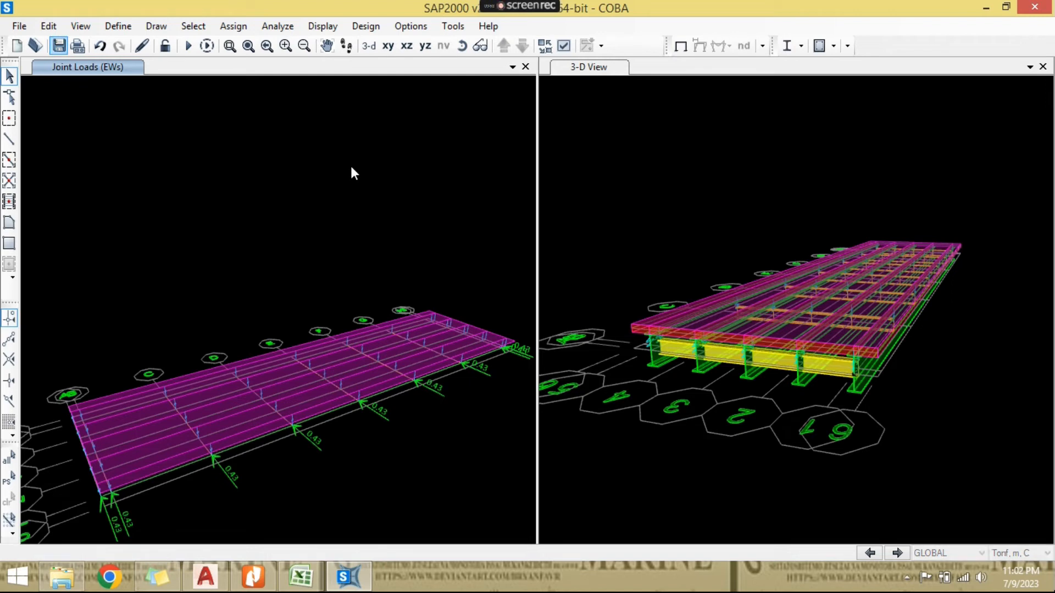
- Set the analysis options to Space Frame degrees of freedom
left_click(291, 27)
left_click(305, 47)
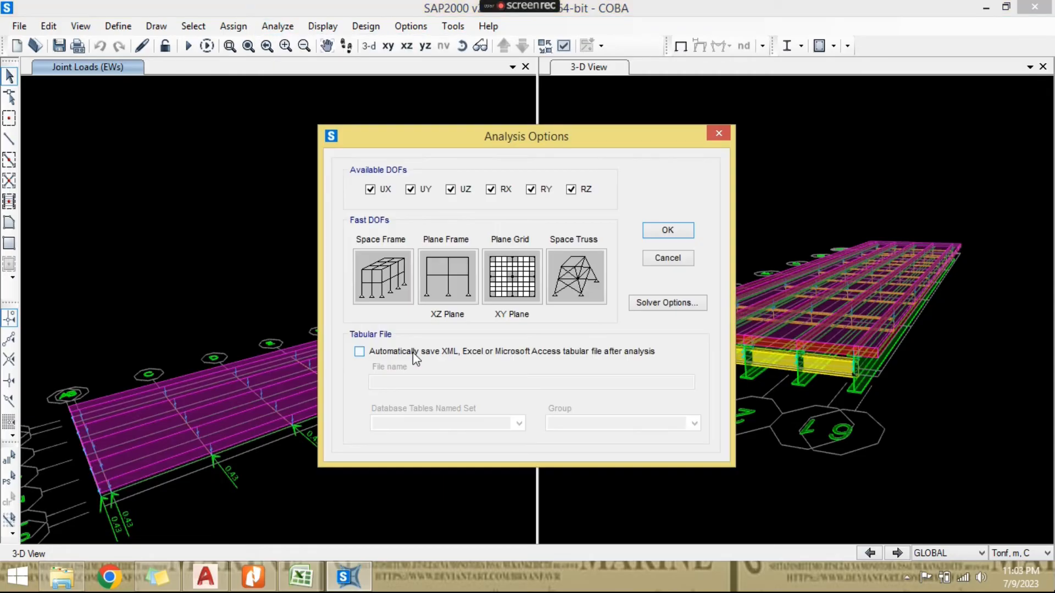
left_click(389, 292)
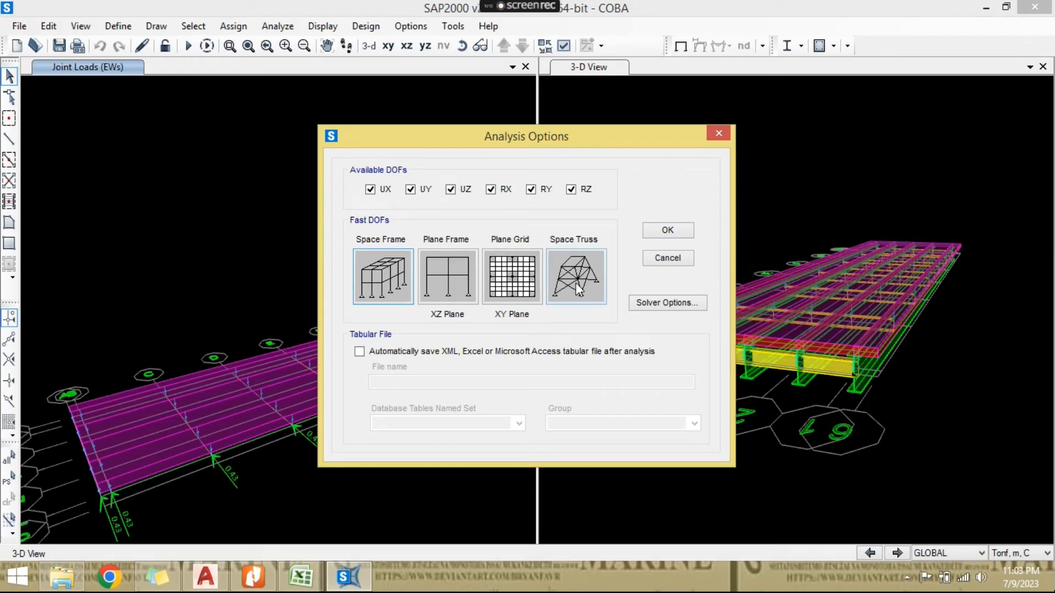
left_click(659, 237)
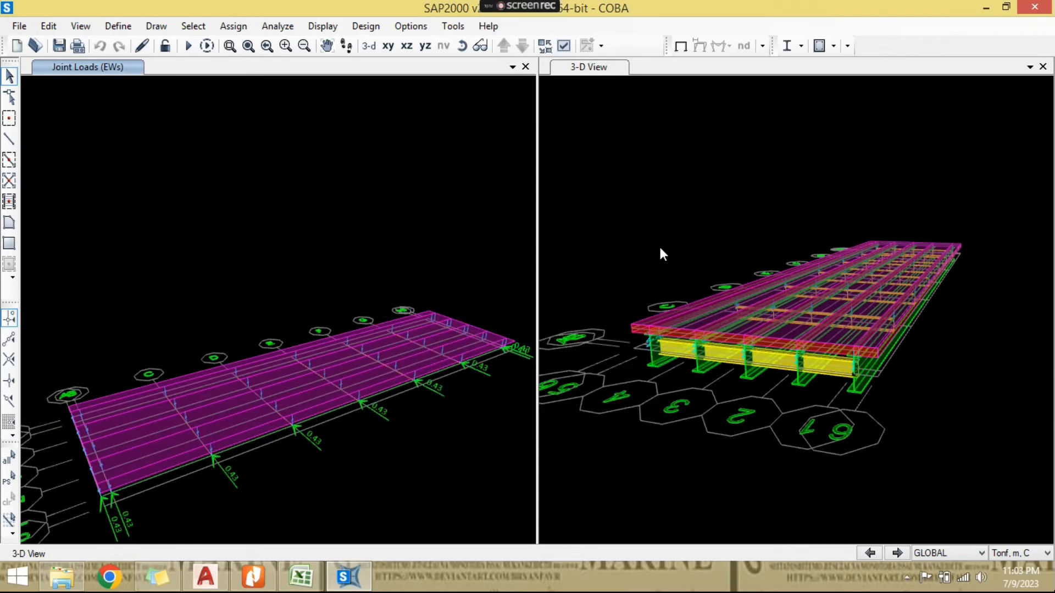
- Add Kuat 1, Layan 1 and Layan 2 as strength combinations for steel design and disable automatic code-based combinations
middle_click_drag(293, 285, 296, 257)
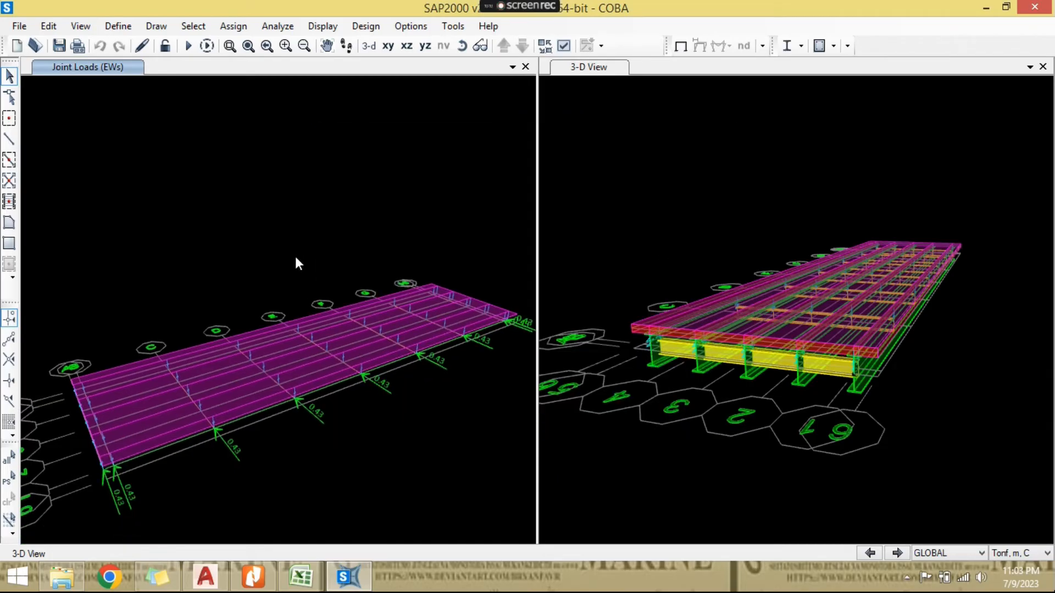
middle_click_drag(424, 246, 422, 243)
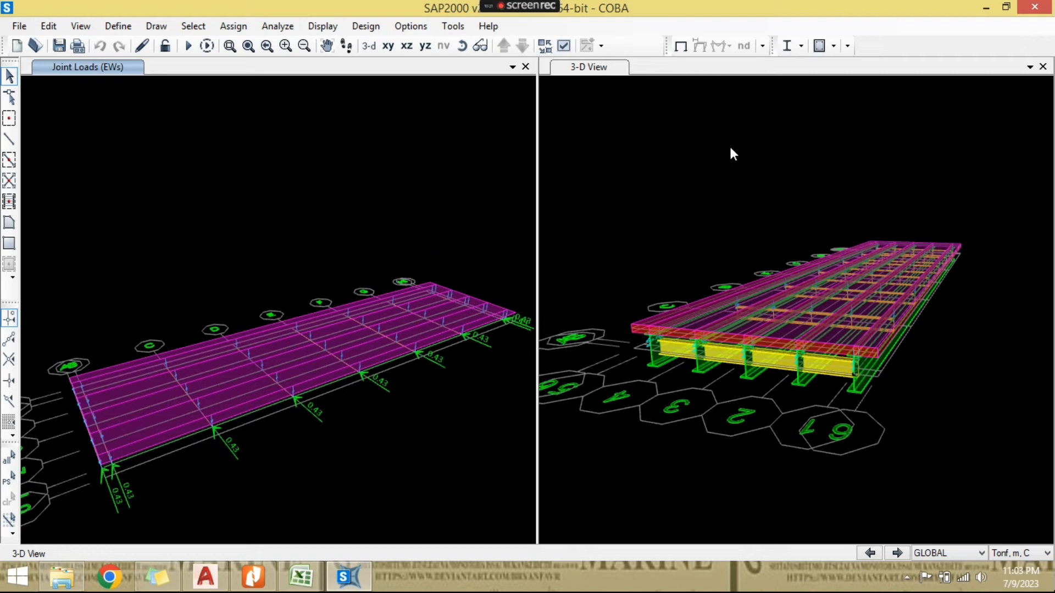
left_click(801, 49)
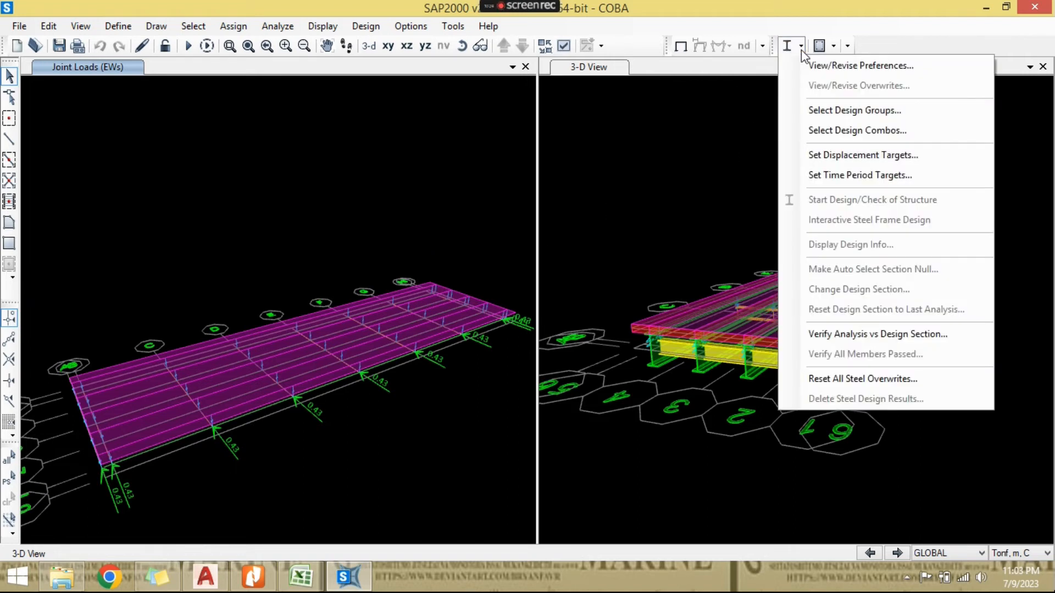
left_click(820, 129)
left_click_drag(422, 243, 421, 266)
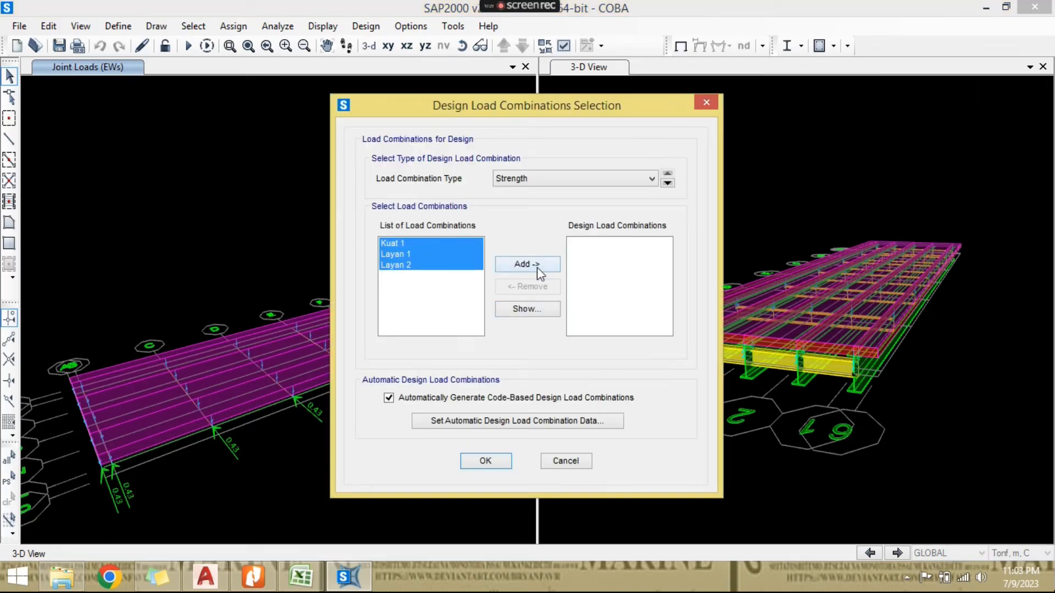
left_click(536, 266)
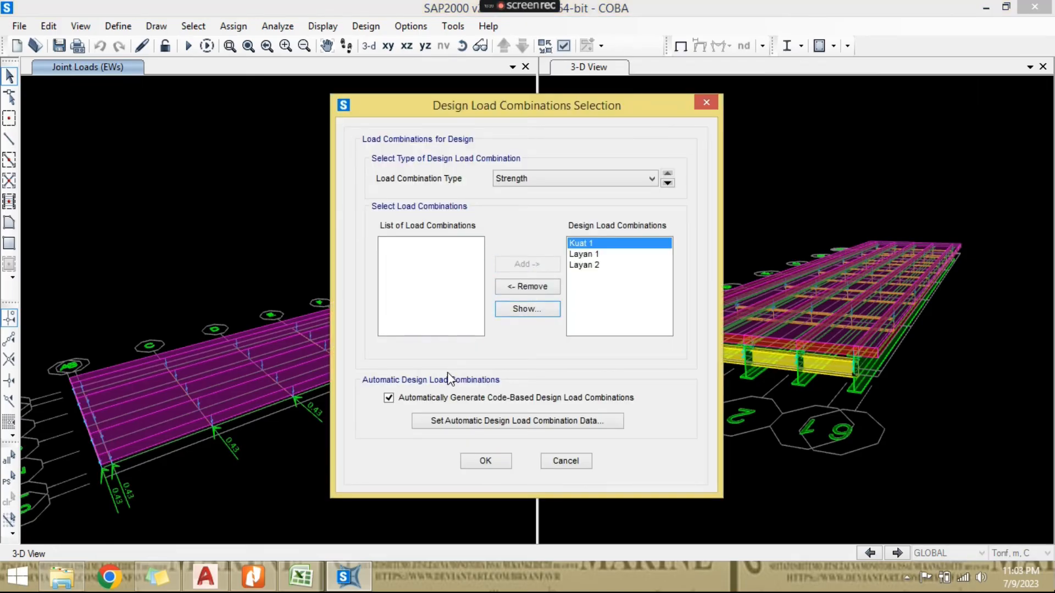
left_click(438, 400)
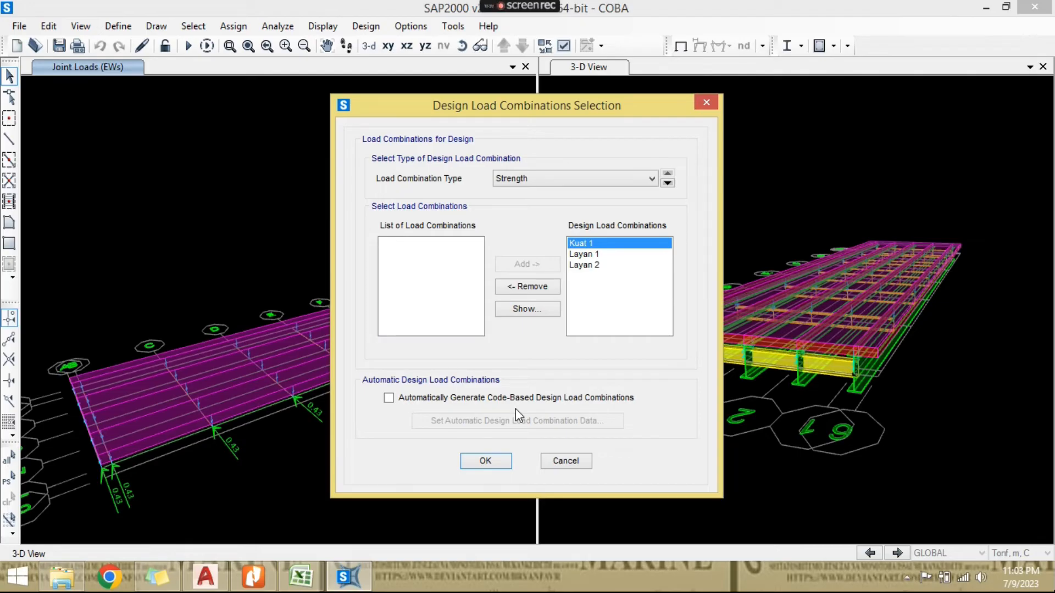
left_click(487, 463)
- Add Kuat 1, Layan 1 and Layan 2 as strength combinations for concrete design and disable automatic code-based combinations
left_click(845, 46)
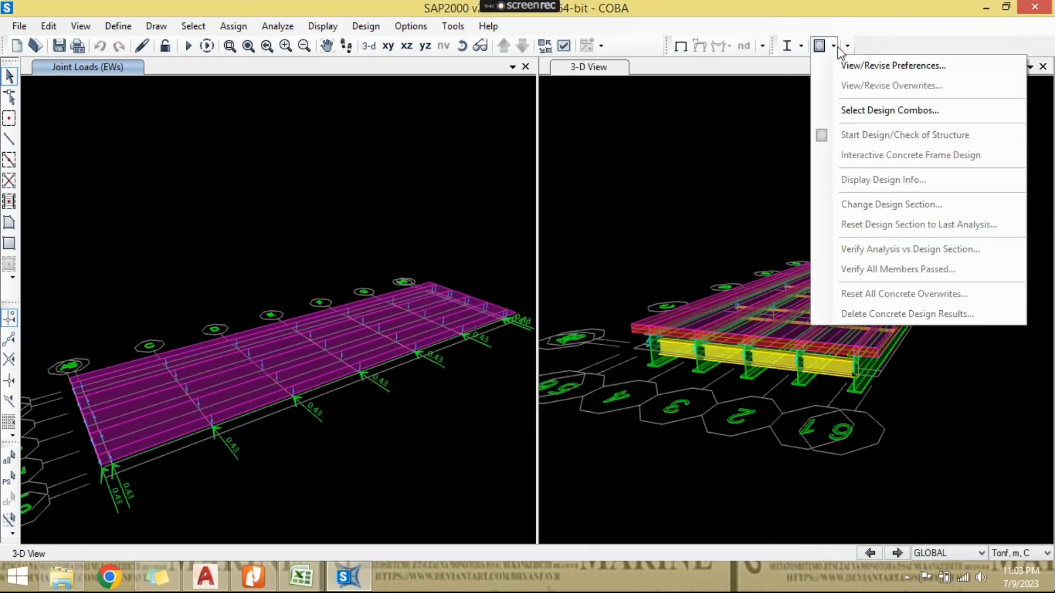
left_click(851, 109)
left_click_drag(438, 243, 420, 267)
left_click(532, 266)
left_click(446, 399)
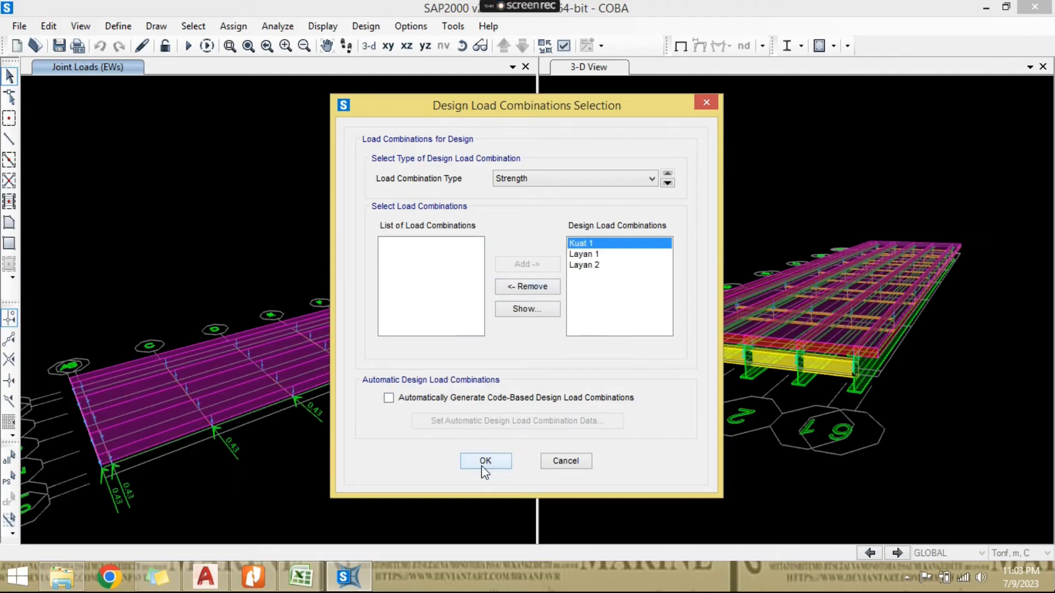
left_click(482, 465)
left_click(801, 46)
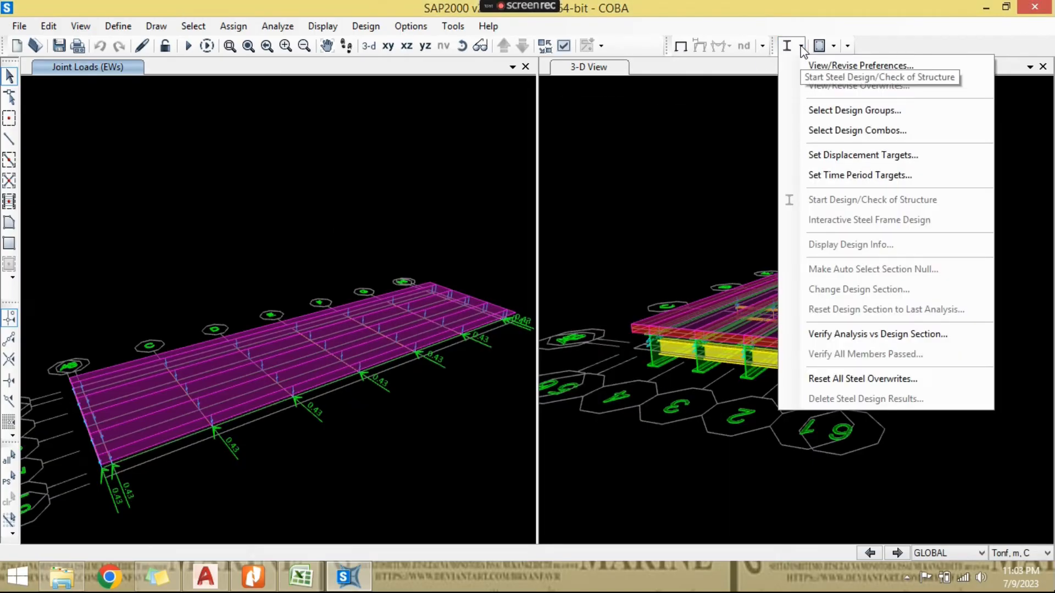
left_click(801, 48)
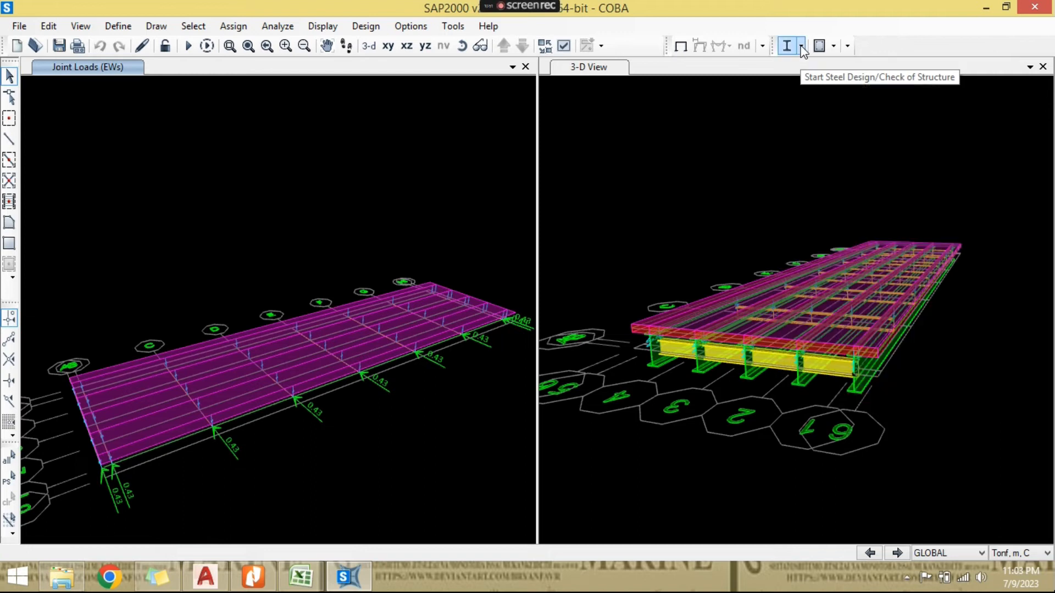
- Run the analysis for all load cases and view the bridge's deformed shape under MS
left_click(268, 28)
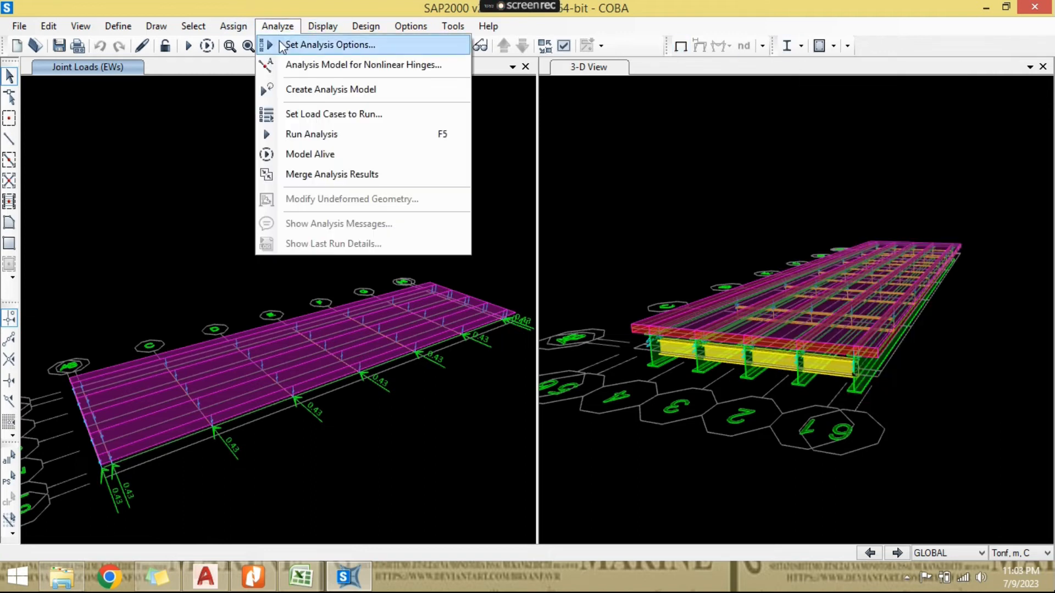
left_click(332, 136)
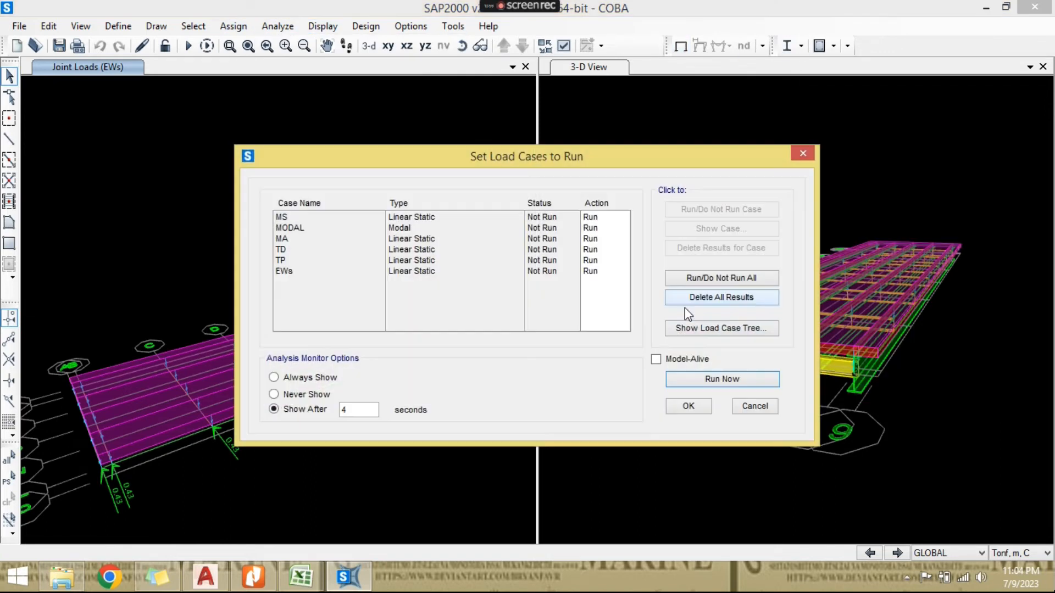
left_click(712, 380)
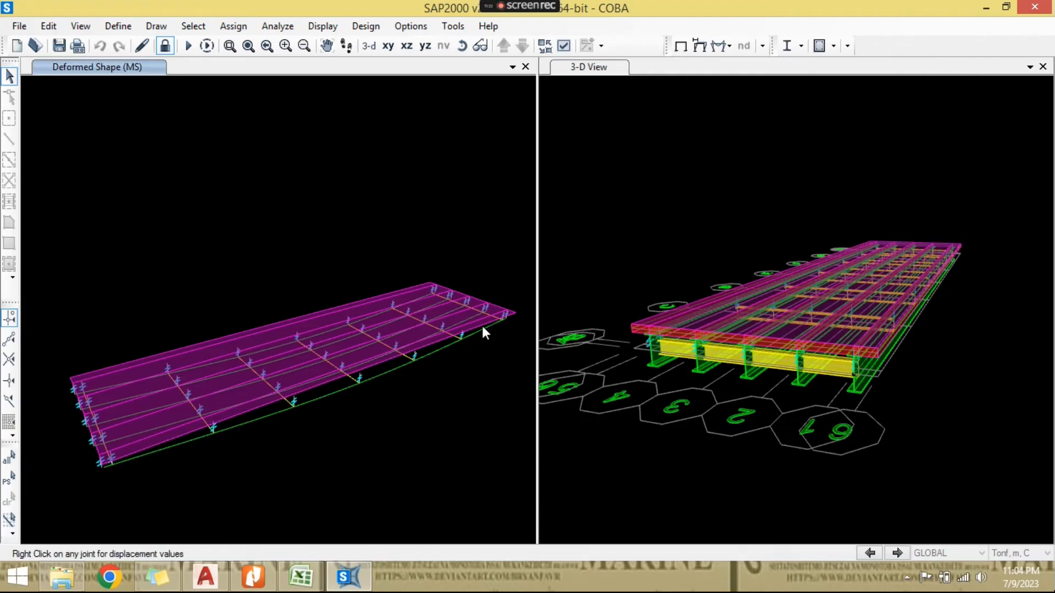
scroll(324, 388, "up", 4)
scroll(358, 372, "down", 6)
middle_click_drag(414, 291, 404, 295)
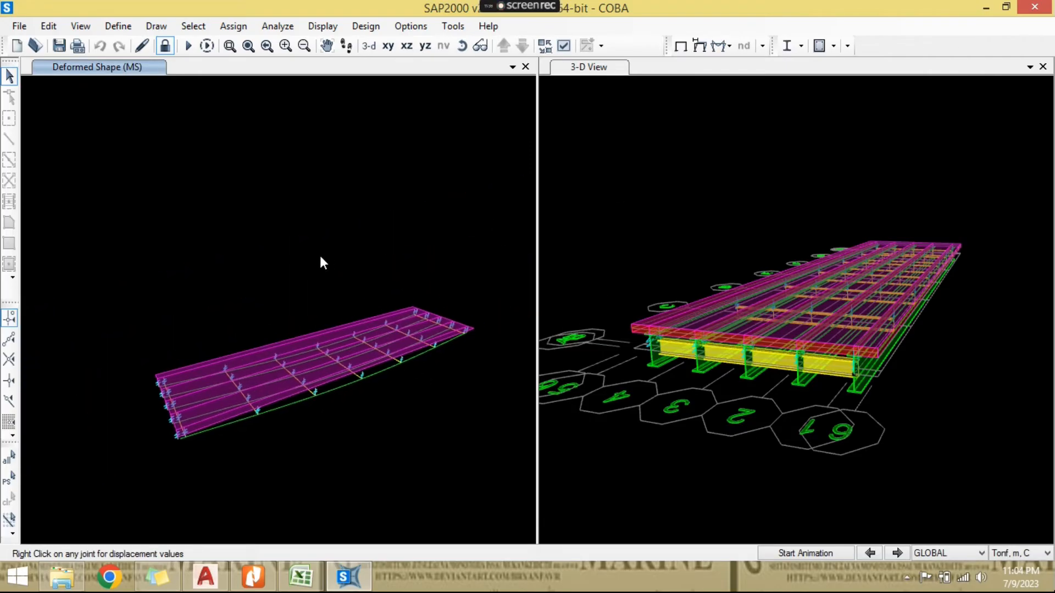
scroll(323, 318, "up", 2)
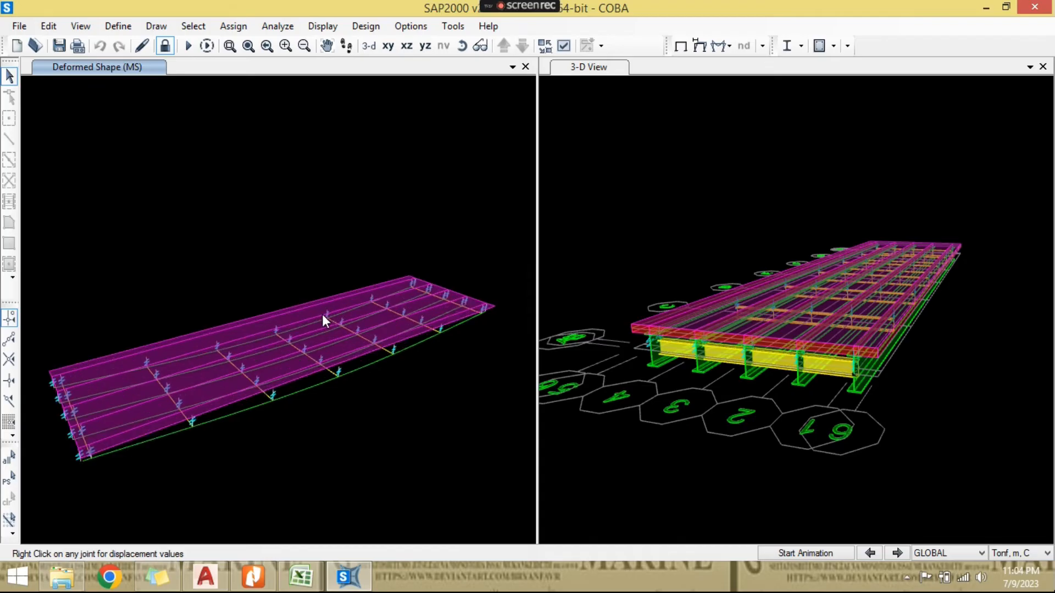
- Run the steel design check, then verify analysis against design sections and whether all members passed
left_click(782, 52)
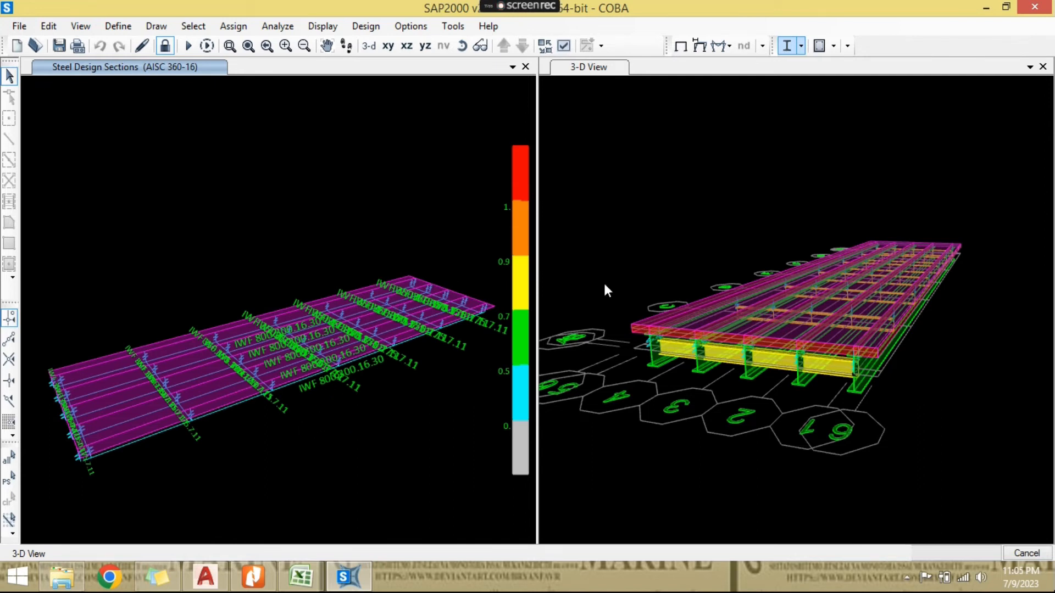
left_click(801, 47)
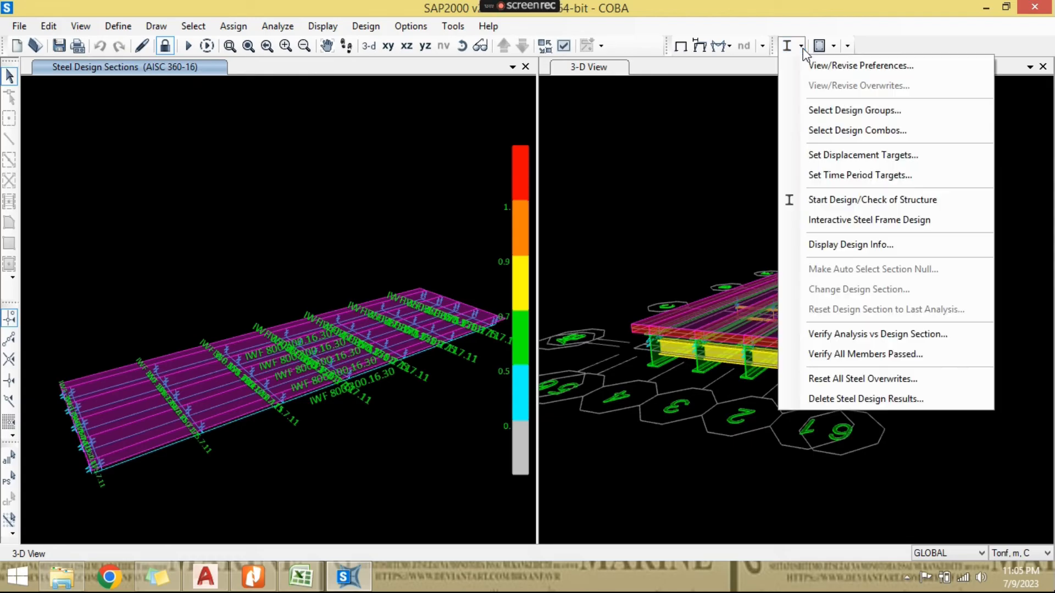
left_click(851, 337)
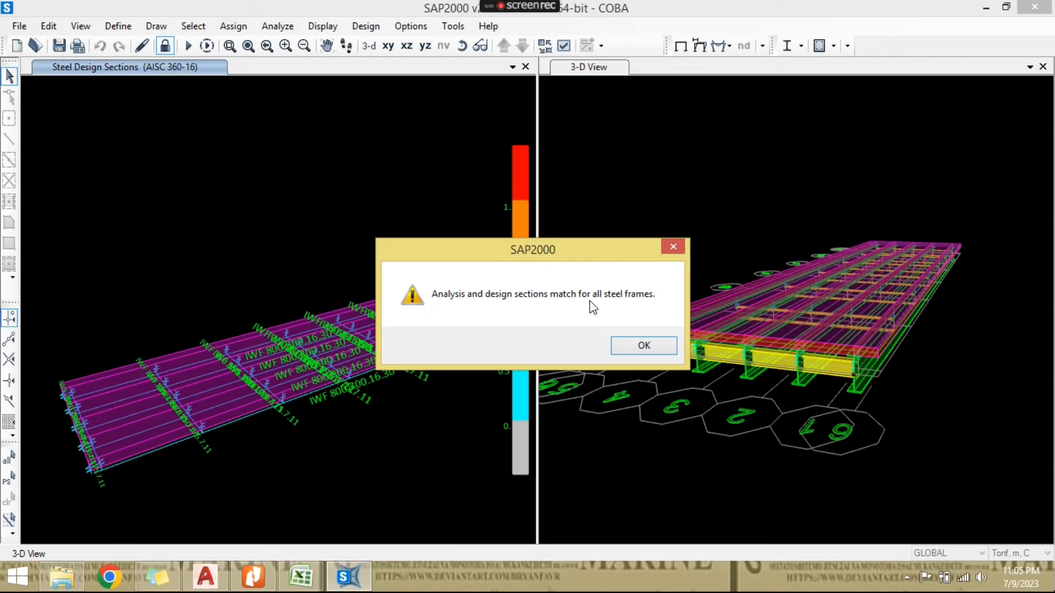
left_click(660, 349)
left_click(800, 45)
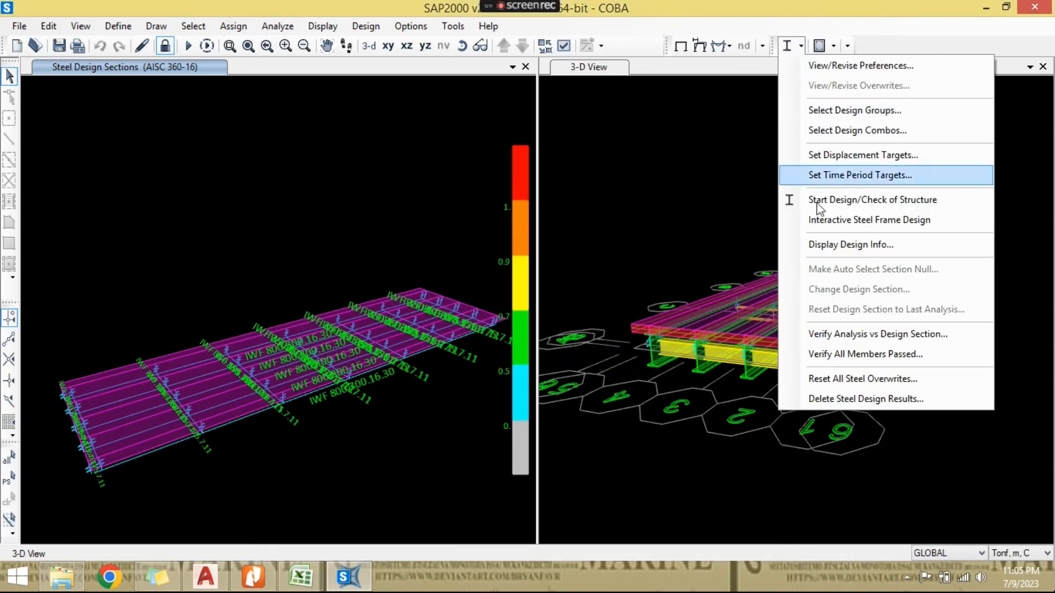
left_click(851, 357)
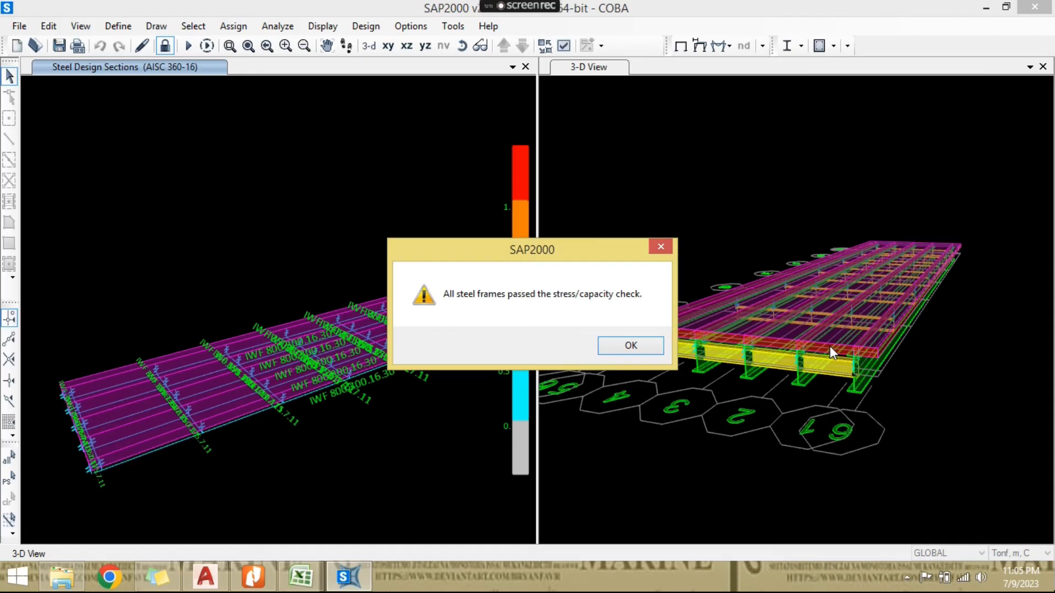
left_click(631, 348)
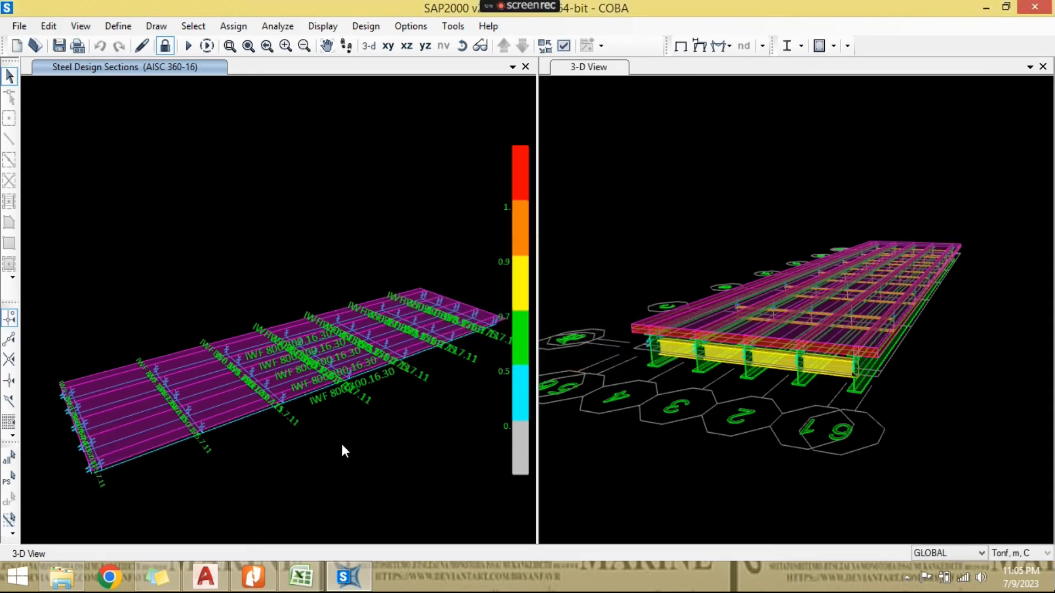
- Unlock the model, deleting the analysis results, and return to the undeformed 3-D view
scroll(320, 405, "up", 2)
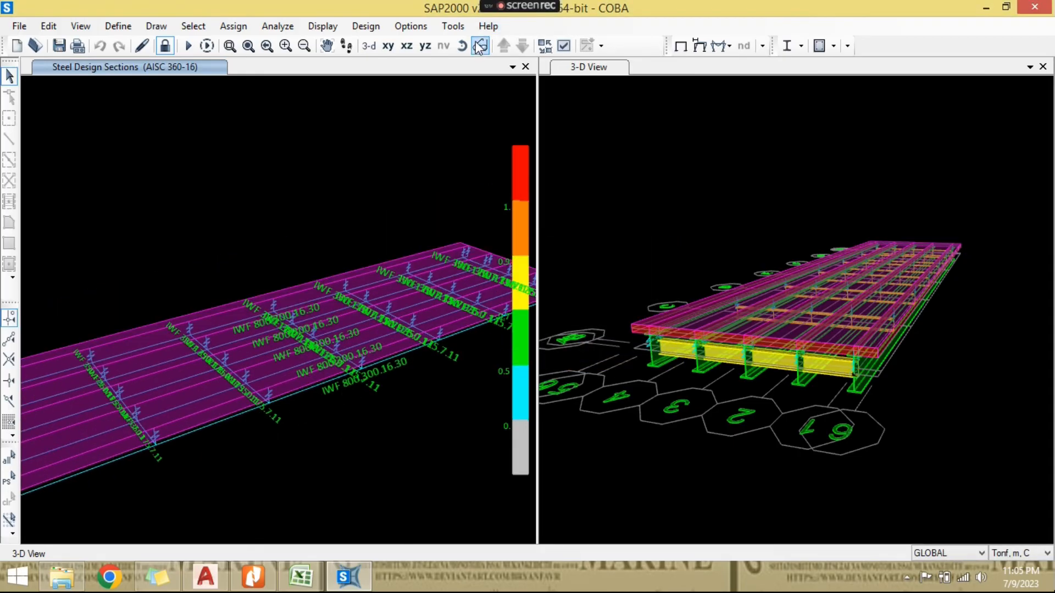
left_click(164, 46)
left_click(541, 348)
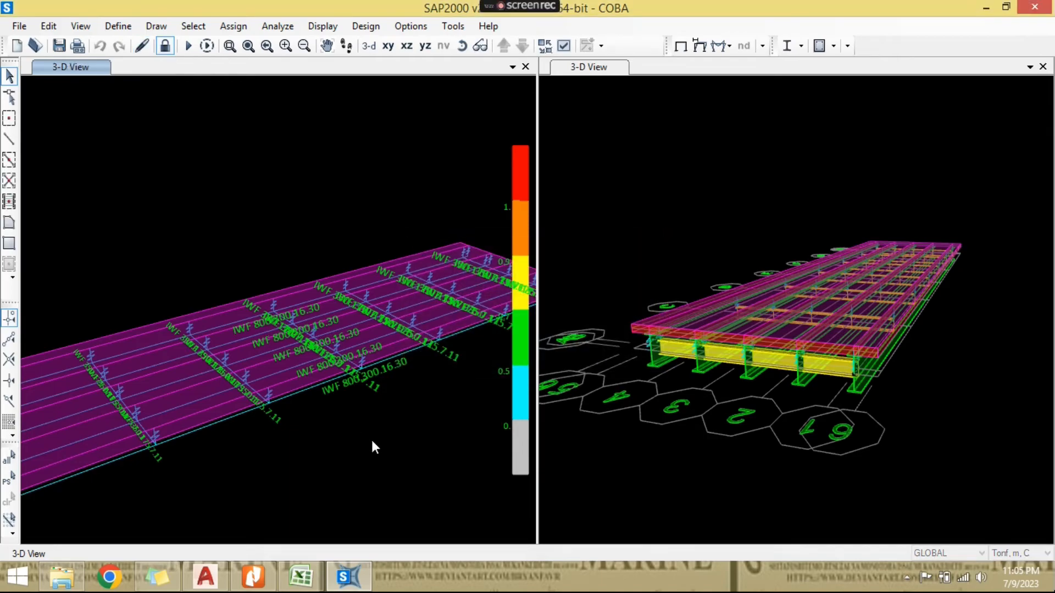
left_click(464, 47)
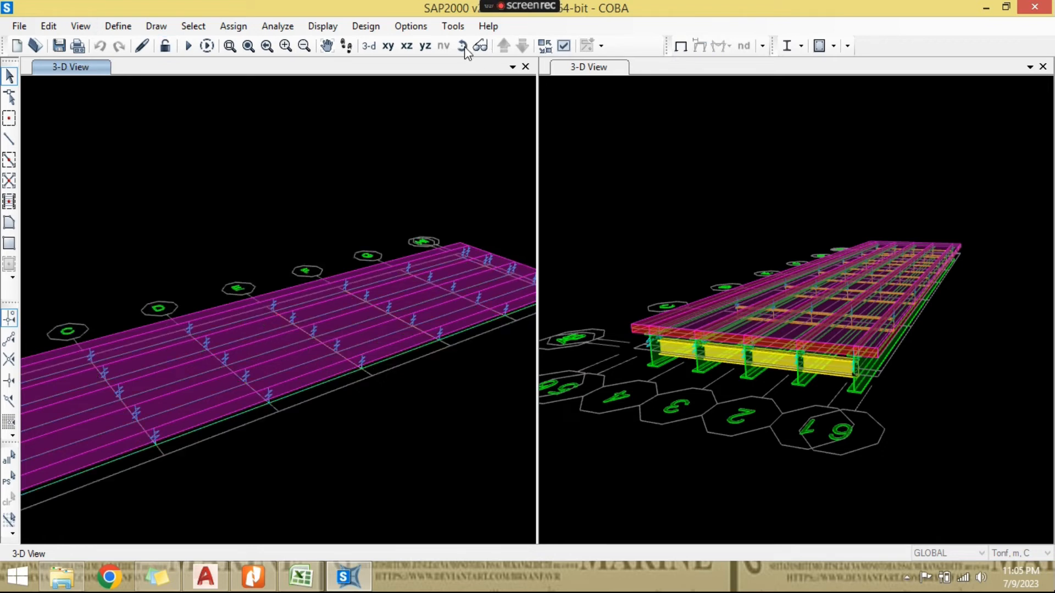
- Select the four long deck areas between the girders
left_click_drag(358, 164, 448, 209)
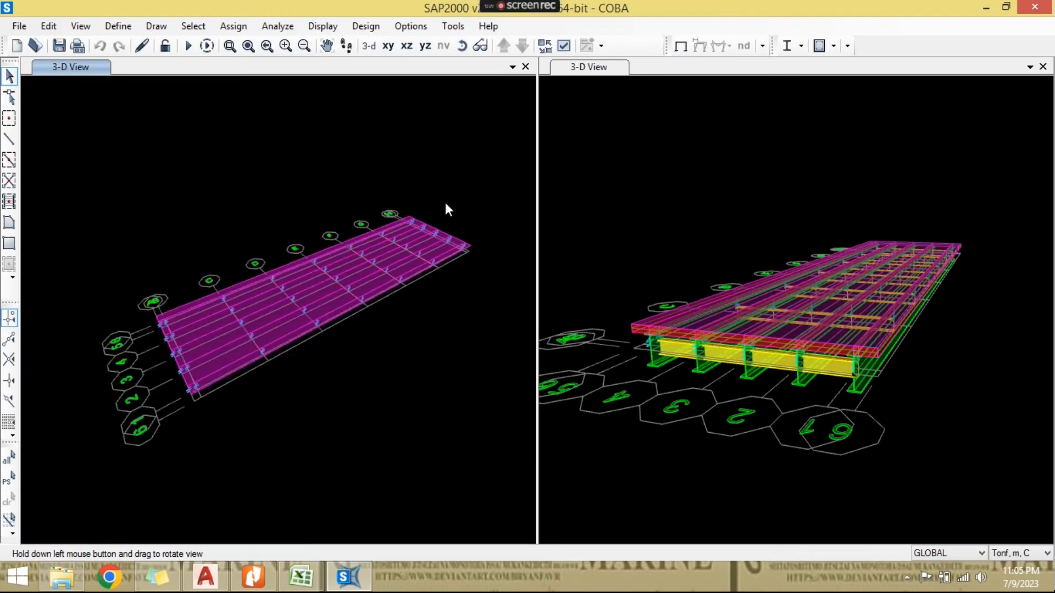
scroll(407, 261, "up", 3)
left_click(360, 262)
left_click(361, 295)
key("Escape")
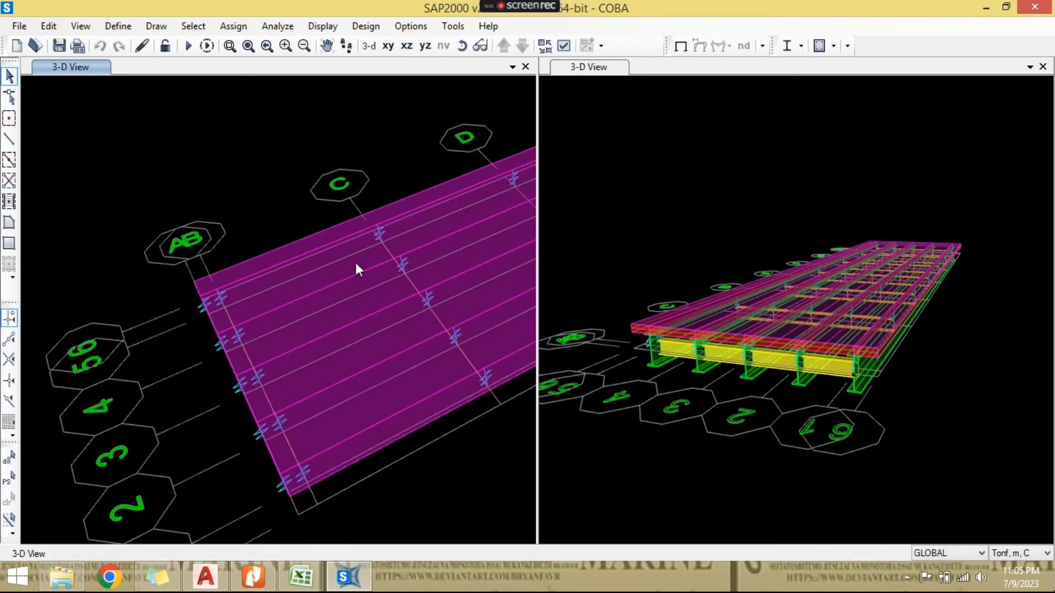
left_click(356, 262)
left_click(378, 303)
left_click(409, 343)
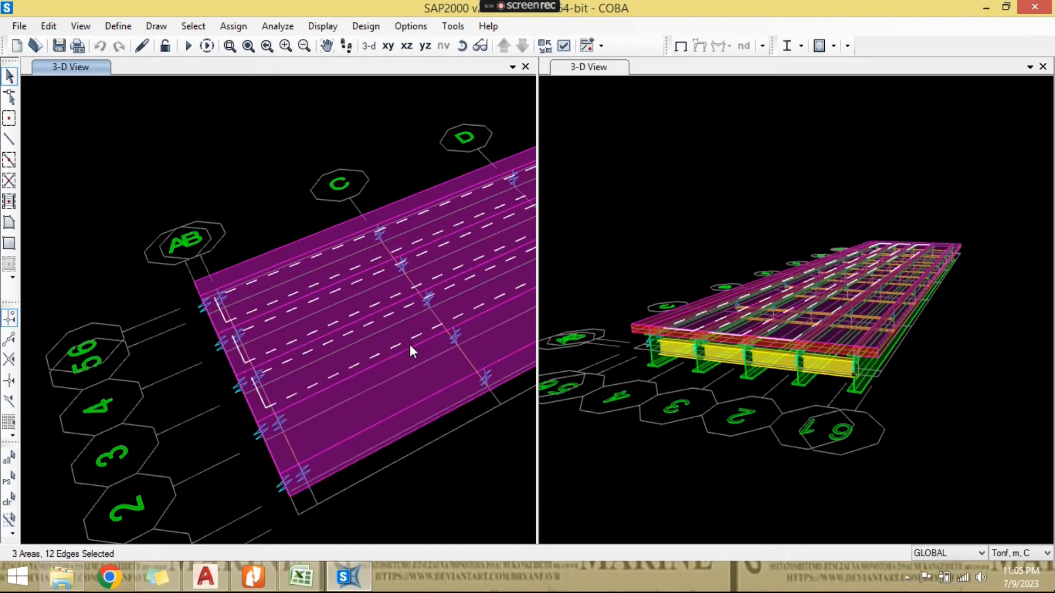
left_click(426, 380)
- Examine the deck areas along the girders and cross-beam lines from one bridge end to the other
middle_click_drag(417, 341, 300, 416)
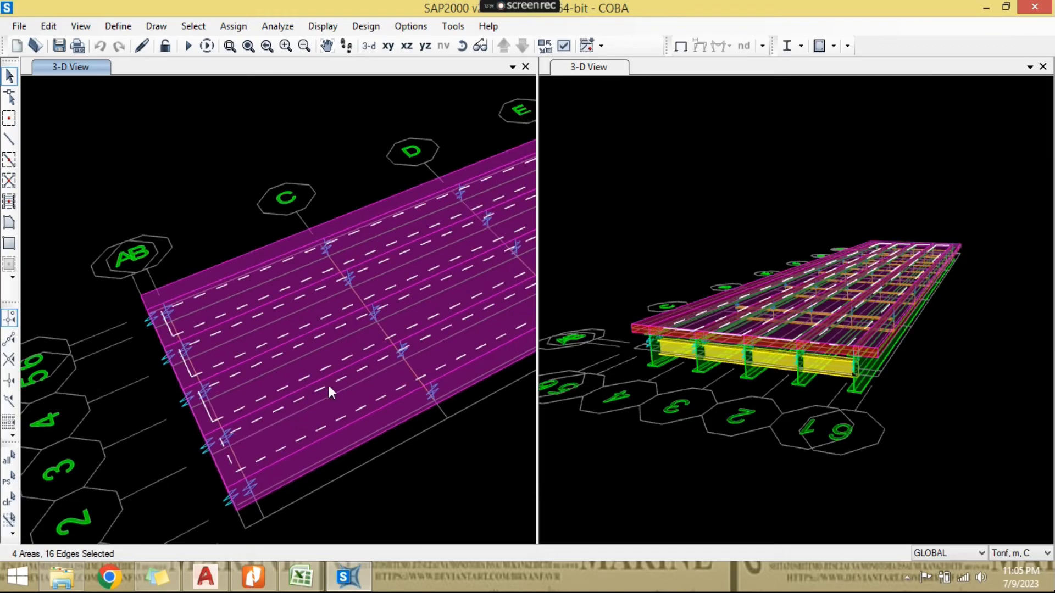
middle_click_drag(435, 362, 333, 409)
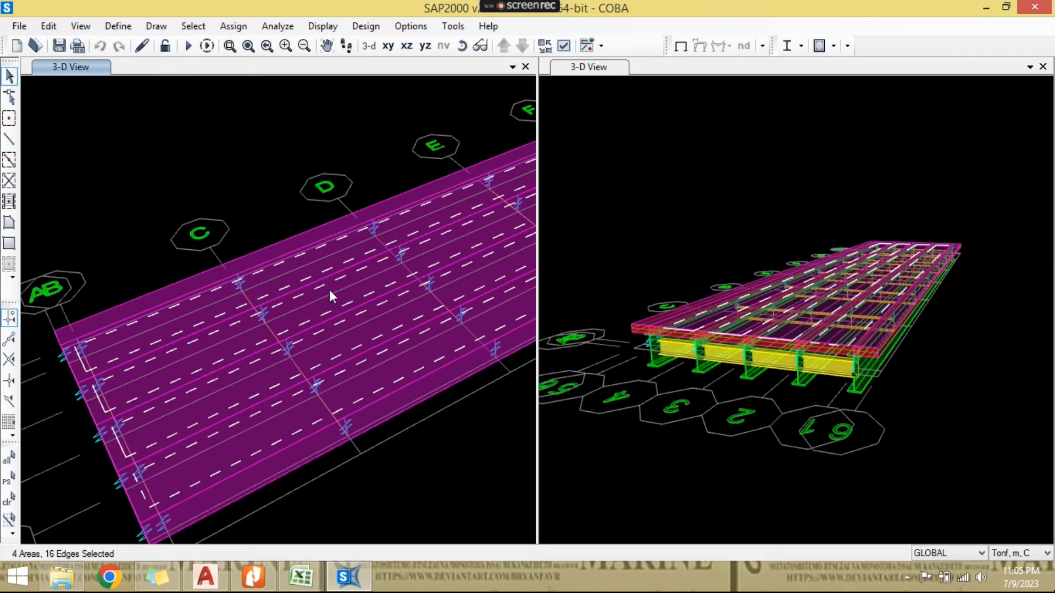
scroll(329, 289, "down", 2)
middle_click_drag(337, 288, 258, 312)
middle_click_drag(326, 273, 237, 320)
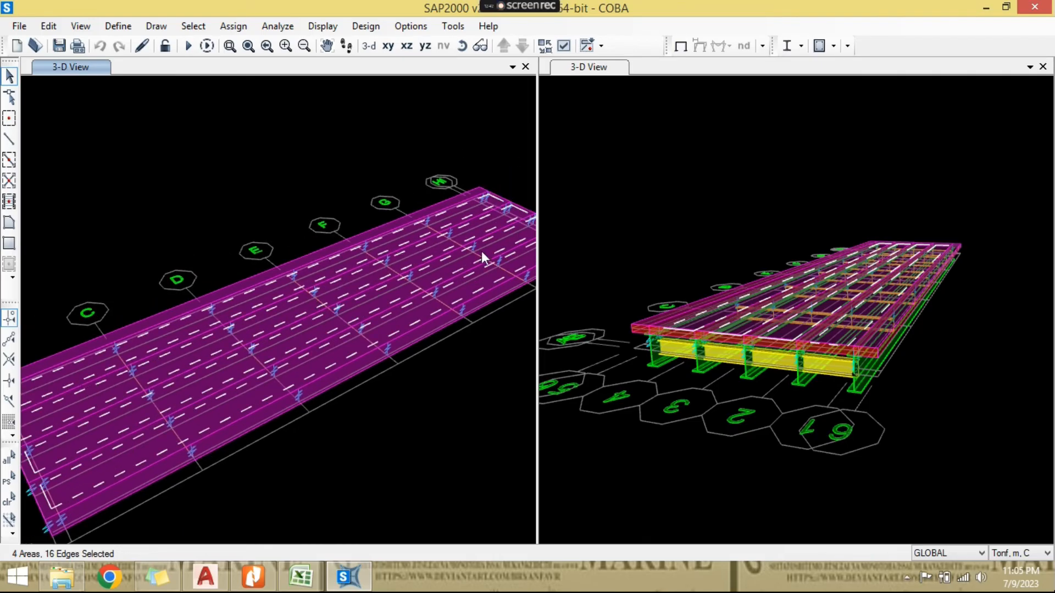
middle_click_drag(340, 331, 367, 335)
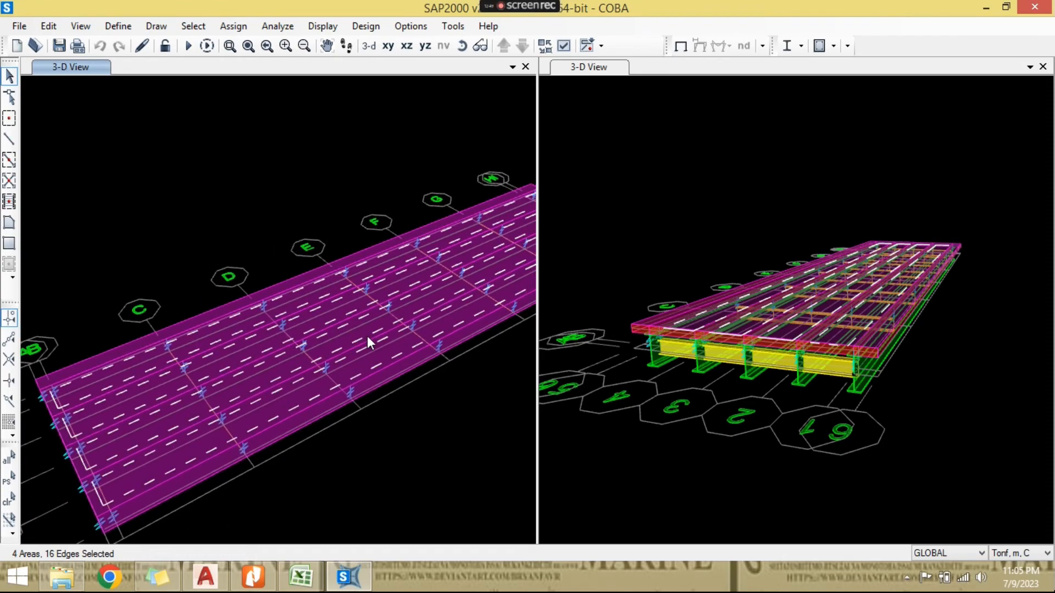
left_click(462, 46)
left_click_drag(384, 271, 390, 211)
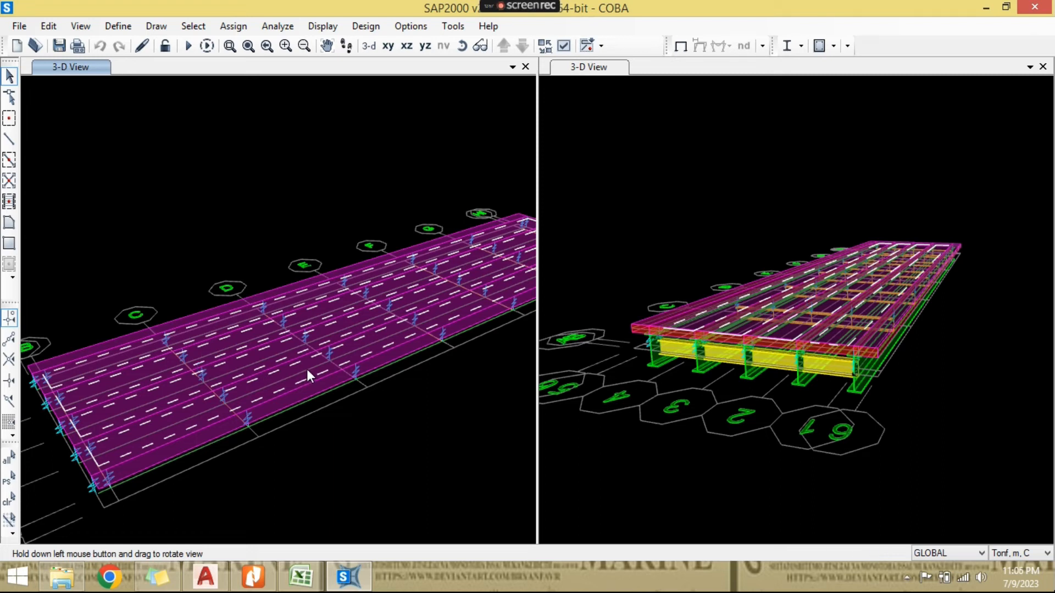
scroll(117, 380, "up", 2)
middle_click_drag(229, 378, 249, 377)
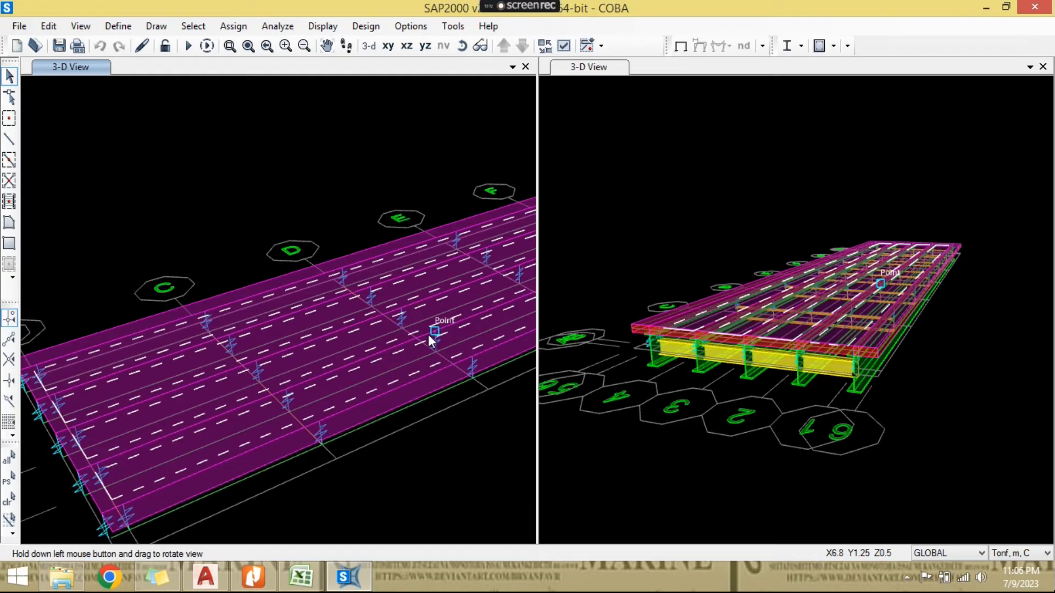
middle_click_drag(358, 228, 357, 216)
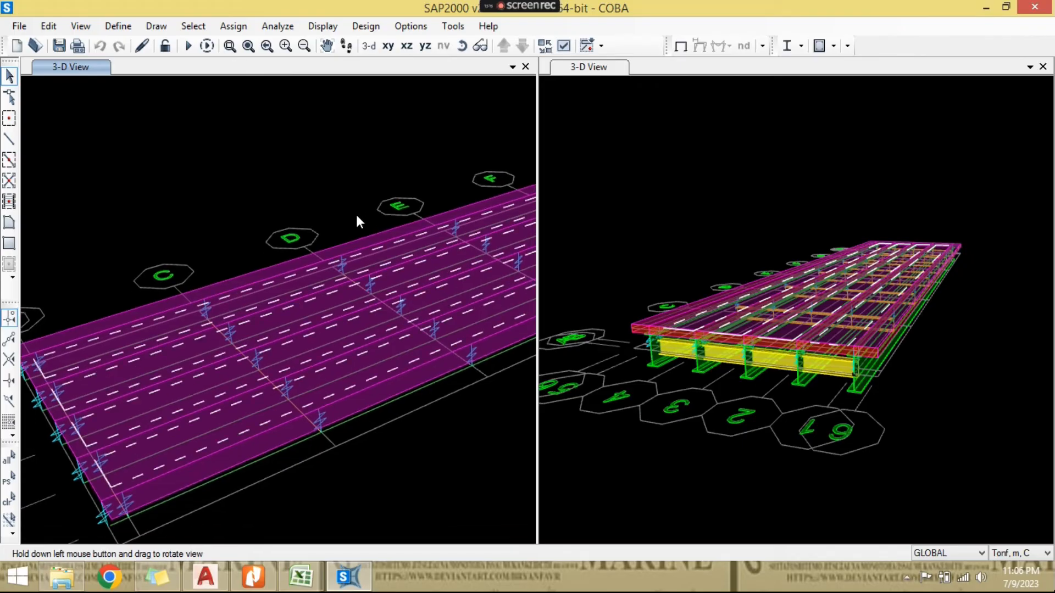
scroll(349, 256, "down", 3)
middle_click_drag(349, 256, 353, 273)
left_click(462, 47)
left_click_drag(317, 221, 245, 306)
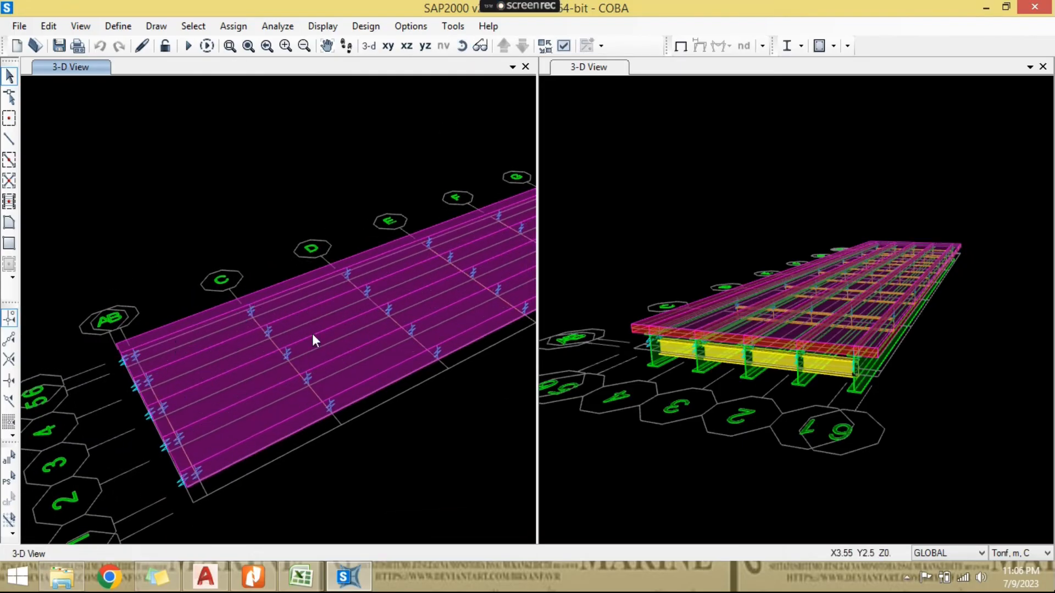
scroll(363, 313, "up", 1)
scroll(271, 308, "up", 1)
scroll(266, 297, "up", 1)
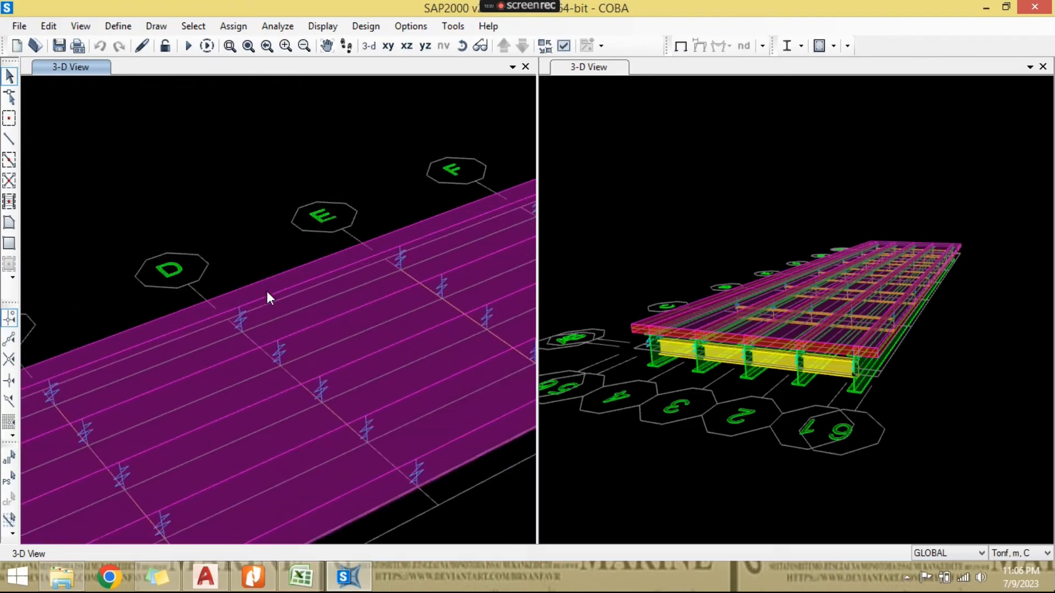
scroll(255, 316, "down", 1)
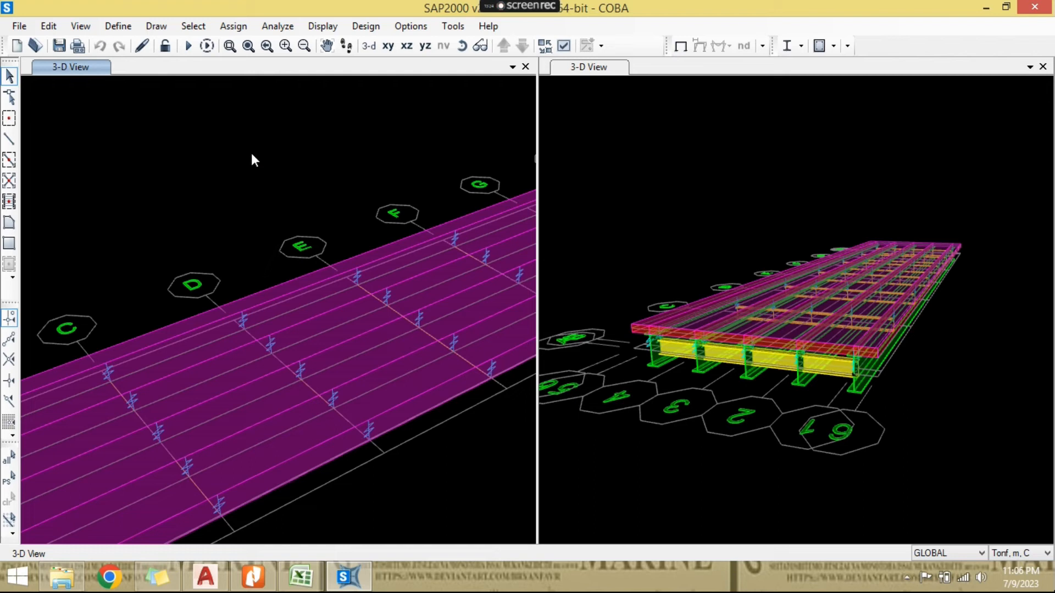
- Open Paint, draw a few freehand strokes as an explanatory sketch, and switch back to SAP2000
left_click(18, 577)
type("p")
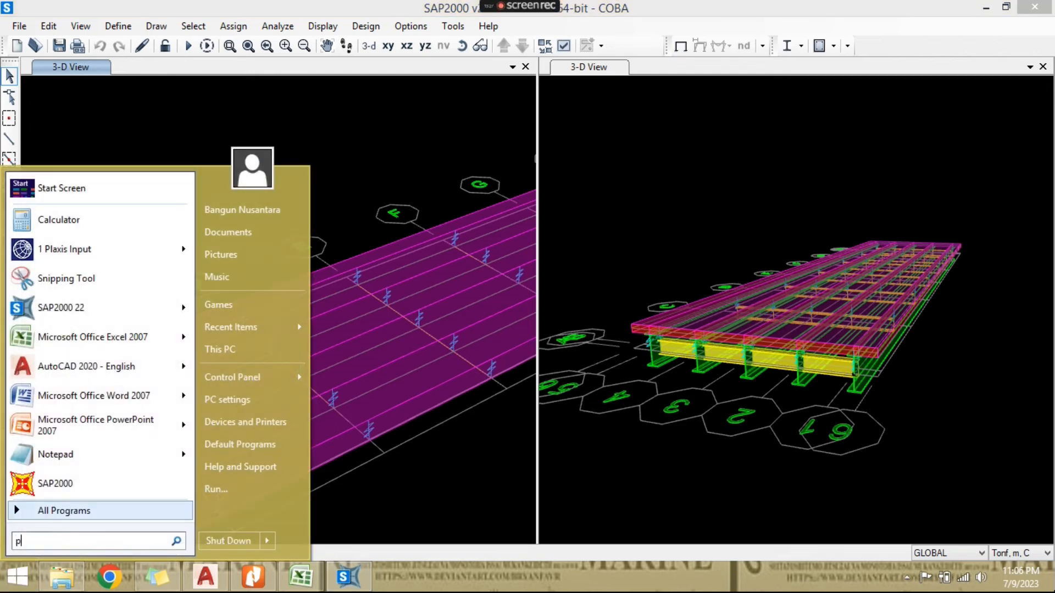
type("aint")
key("Return")
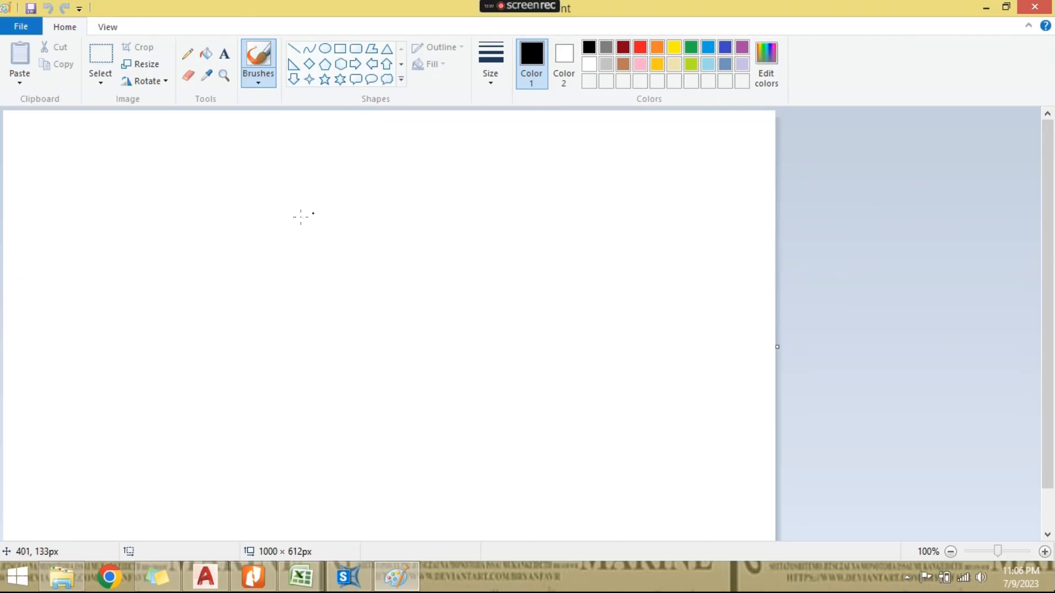
mouse_move(297, 213)
left_mouse_down()
mouse_move(299, 281)
mouse_move(355, 209)
mouse_move(338, 273)
mouse_move(295, 274)
mouse_move(346, 267)
left_mouse_up()
mouse_move(293, 195)
left_mouse_down()
mouse_move(352, 190)
mouse_move(348, 202)
mouse_move(295, 182)
mouse_move(379, 224)
mouse_move(379, 290)
mouse_move(386, 264)
left_mouse_up()
left_click_drag(366, 210, 390, 208)
left_click_drag(390, 204, 371, 231)
left_click_drag(391, 267, 379, 295)
left_click(348, 577)
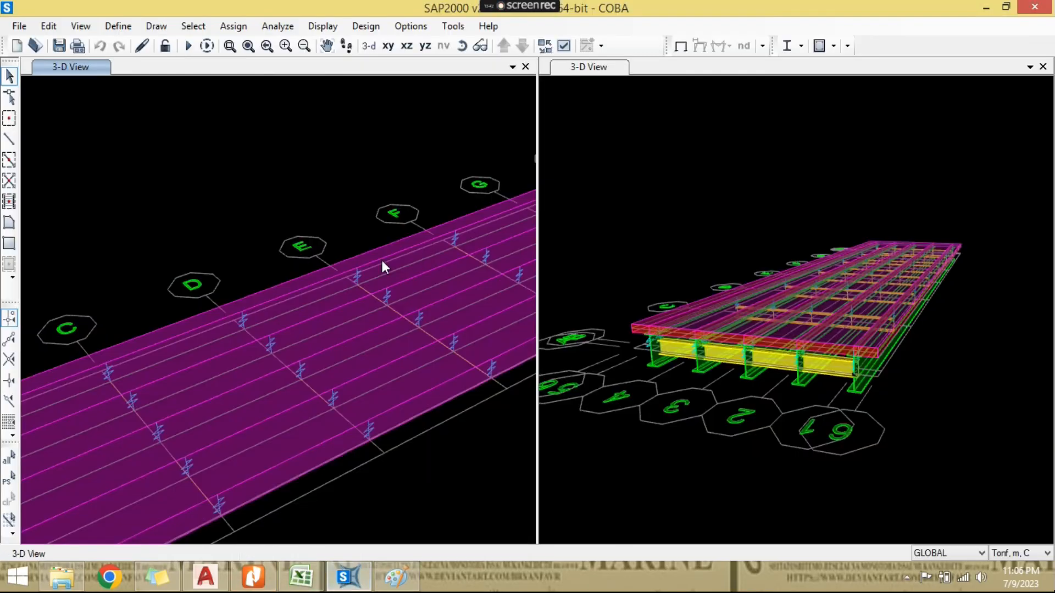
- Select the four long deck areas between the girders in the rotated 3-D view
scroll(407, 410, "down", 2)
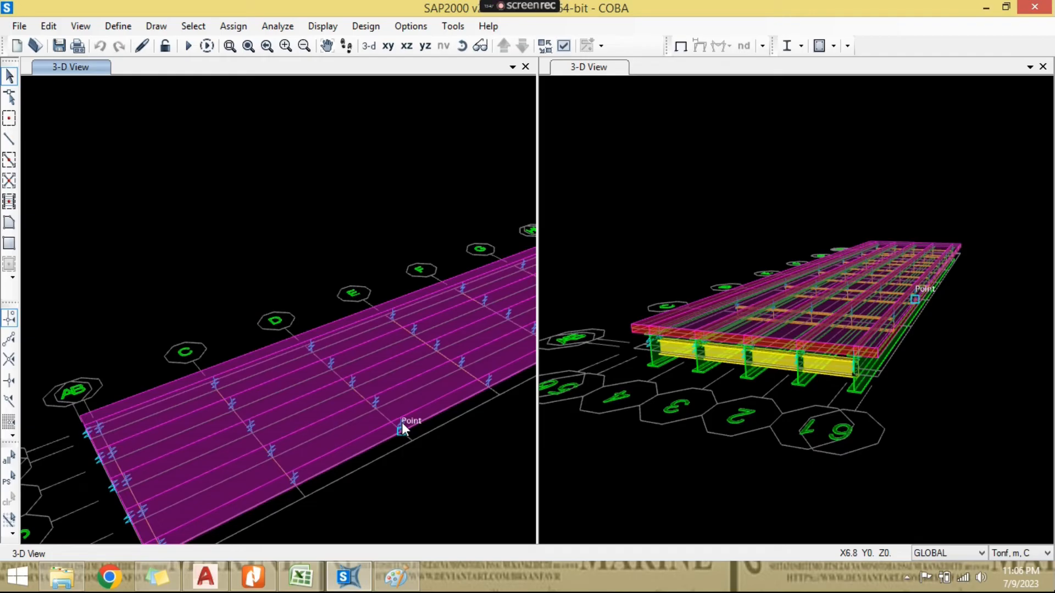
scroll(333, 426, "down", 2)
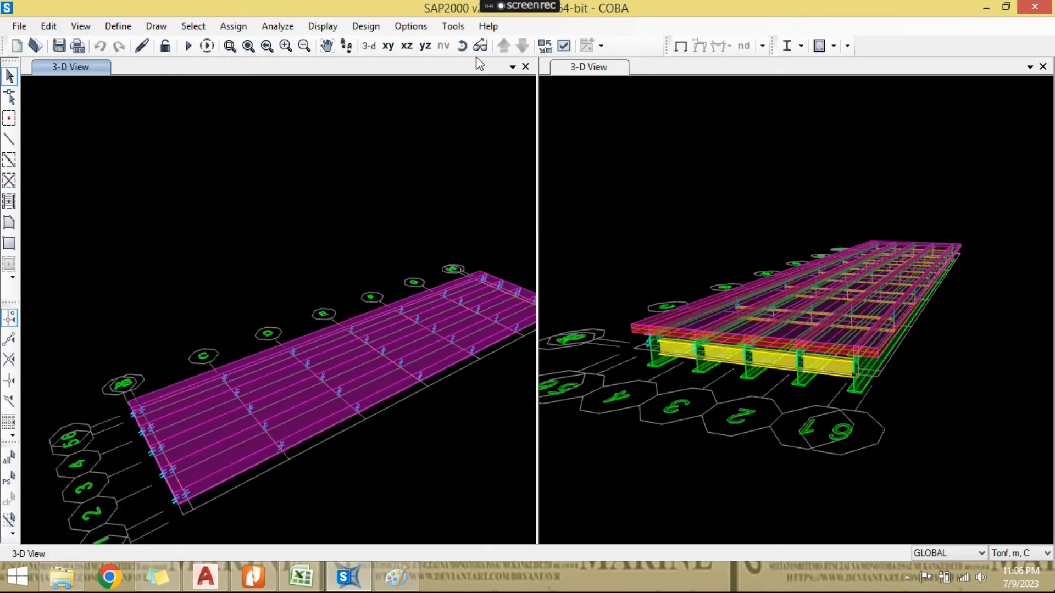
left_click(462, 46)
left_click_drag(433, 193, 437, 221)
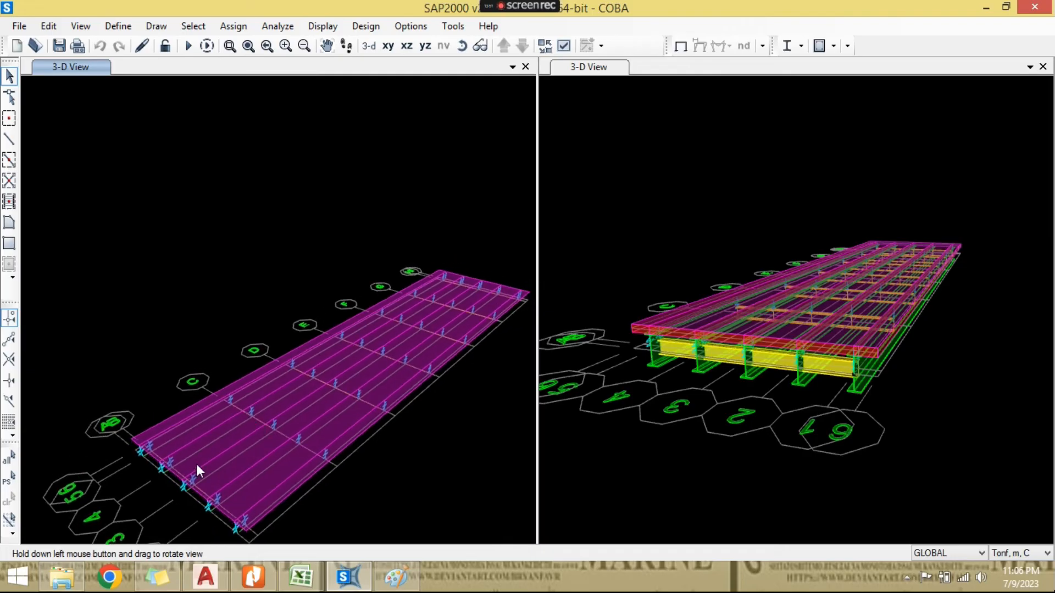
scroll(196, 463, "up", 2)
left_click(188, 414)
left_click(285, 462)
left_click(353, 487)
left_click(362, 491)
middle_click_drag(354, 479, 353, 383)
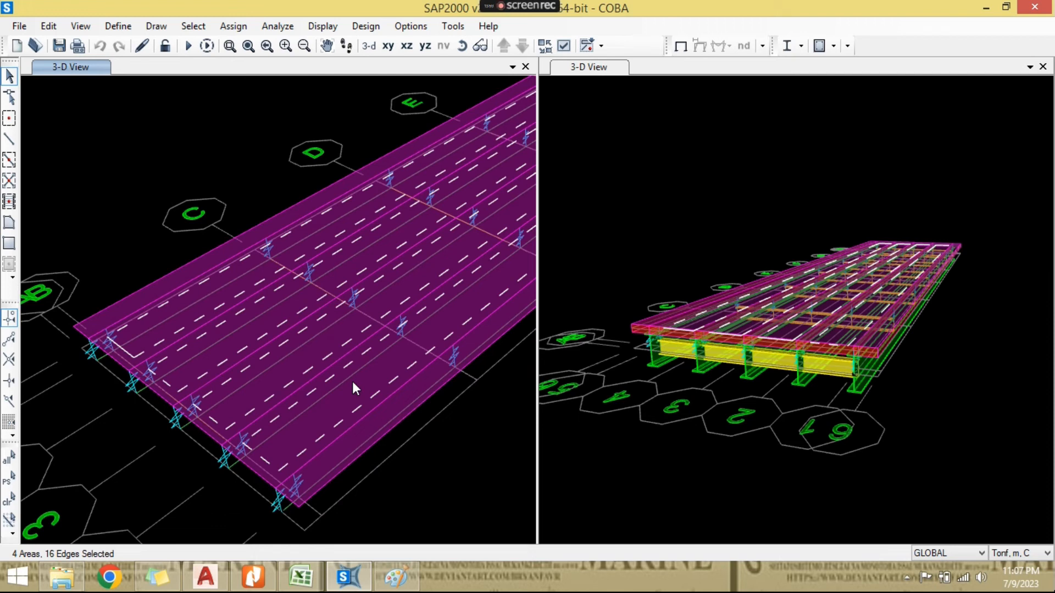
middle_click_drag(299, 256, 187, 349)
scroll(275, 302, "down", 3)
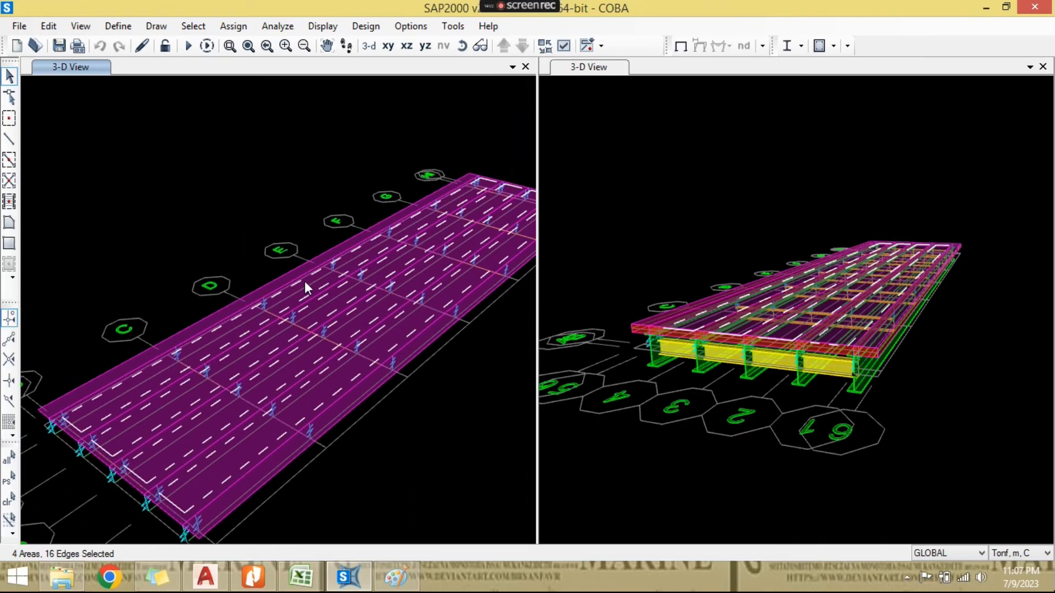
middle_click_drag(306, 279, 288, 239)
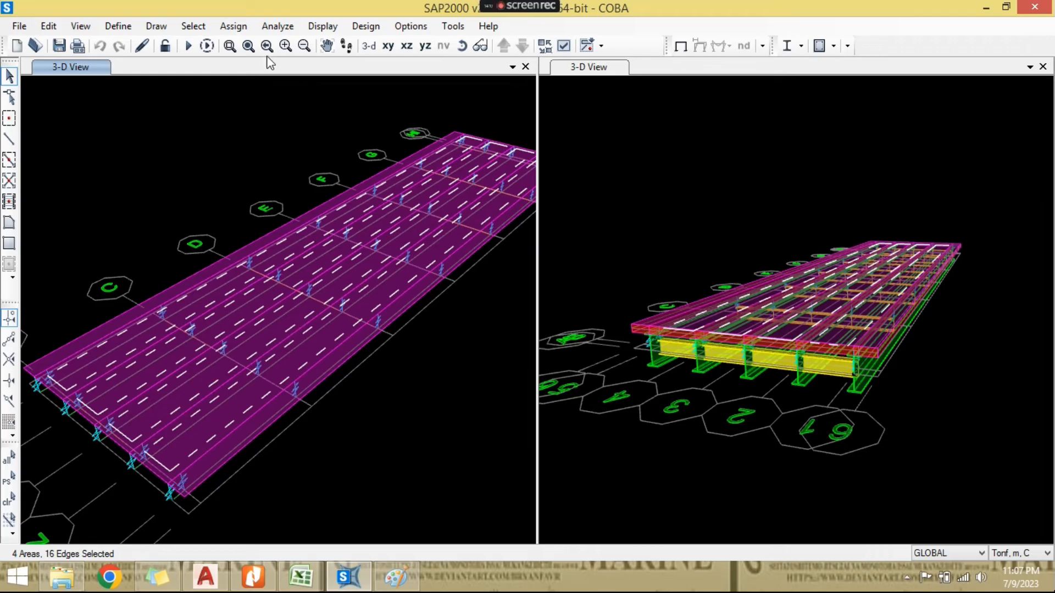
- Assign an automatic area mesh to the selected deck areas with 4 objects along edge 1 to 2 and 1 along edge 1 to 3
left_click(251, 30)
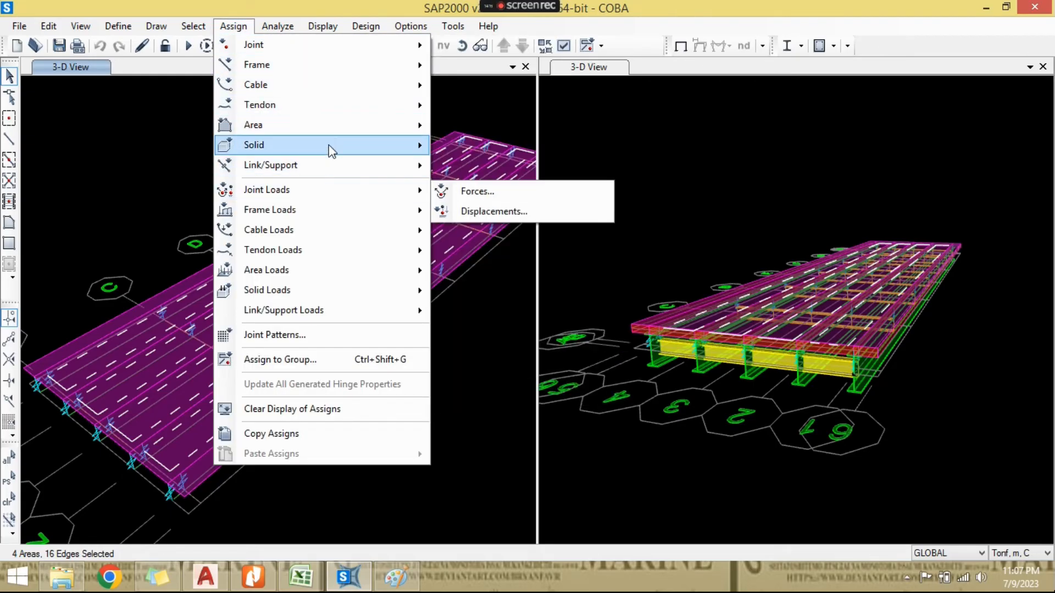
mouse_move(332, 136)
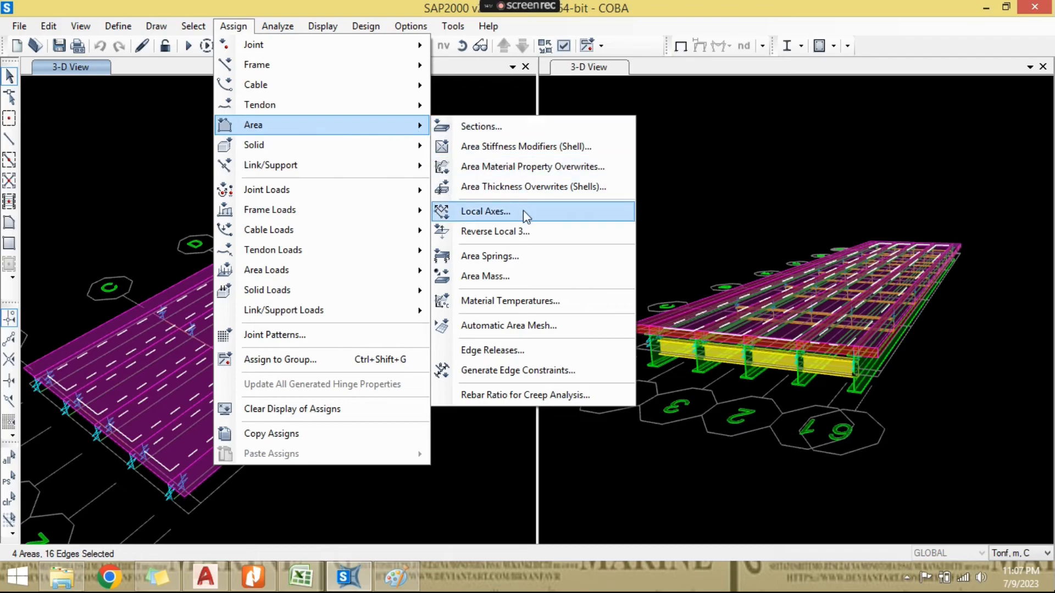
left_click(545, 325)
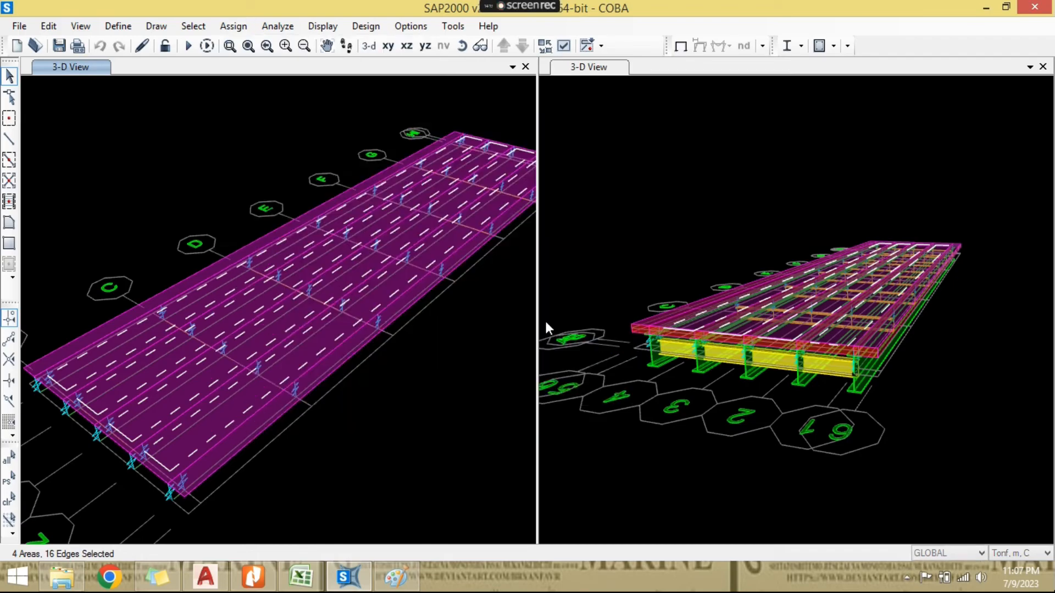
left_click(240, 124)
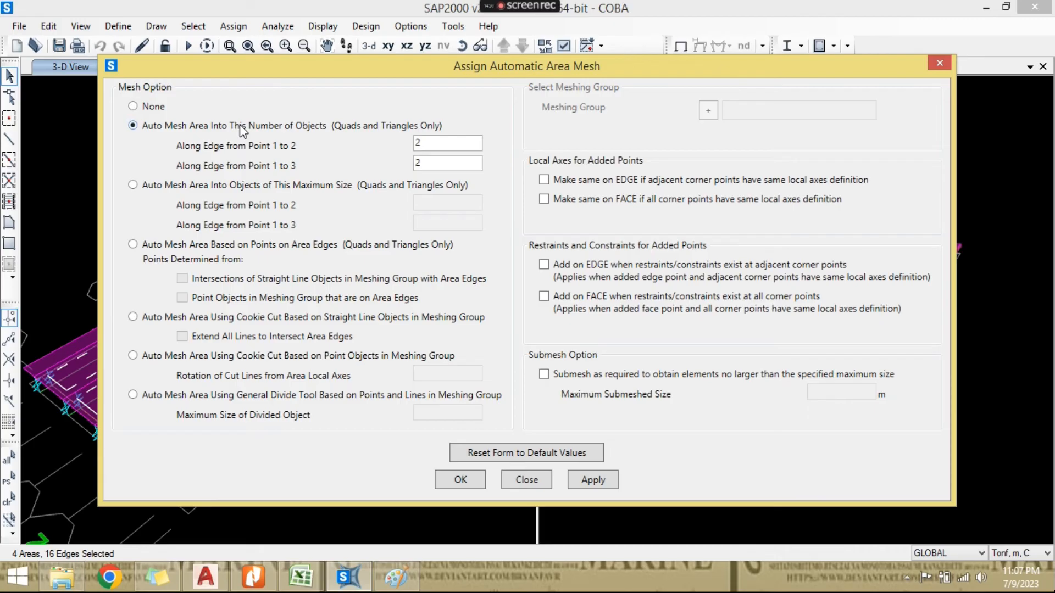
double_click(441, 145)
double_click(431, 160)
type("1")
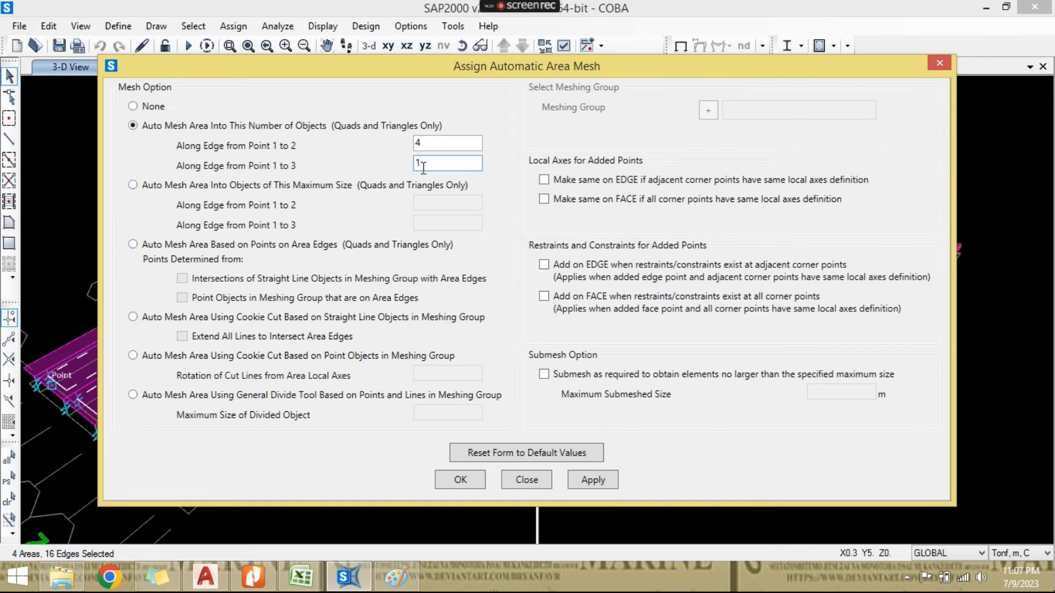
left_click(476, 482)
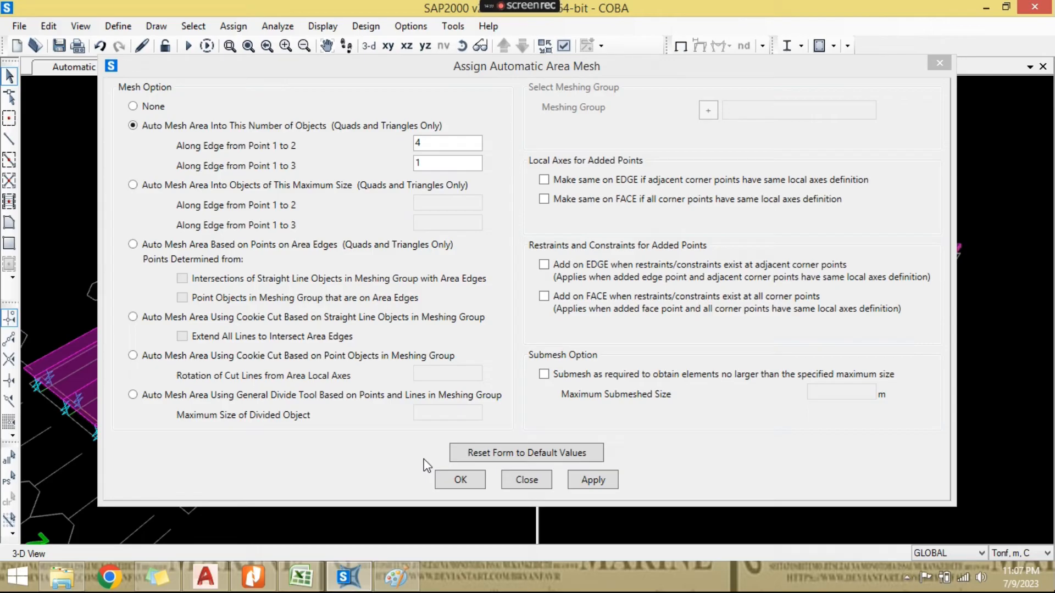
left_click(461, 480)
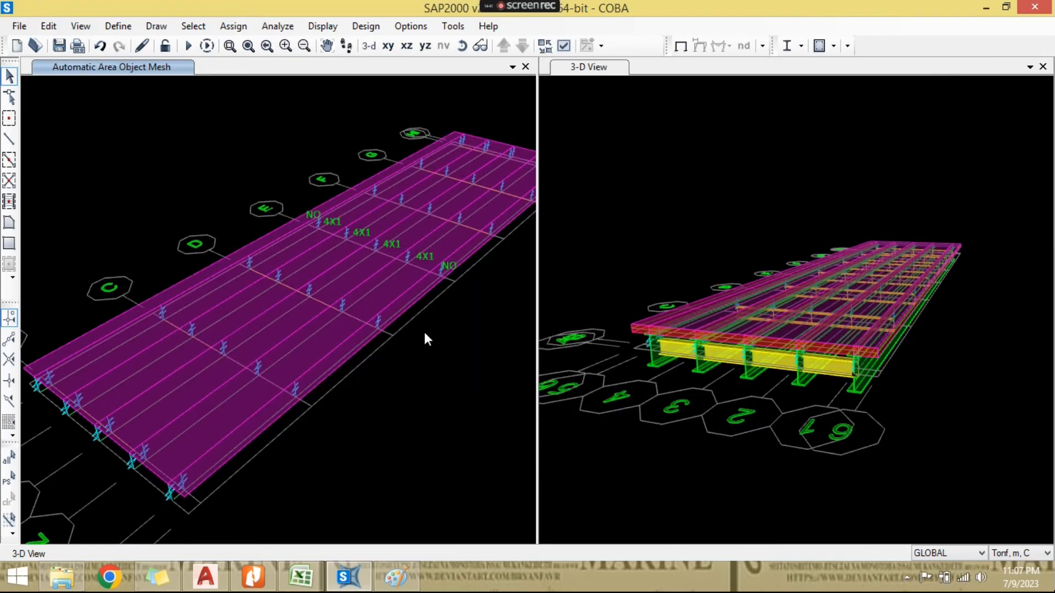
- Select the two narrow deck areas along the bridge's outer edges
scroll(473, 312, "up", 6)
left_click(476, 321)
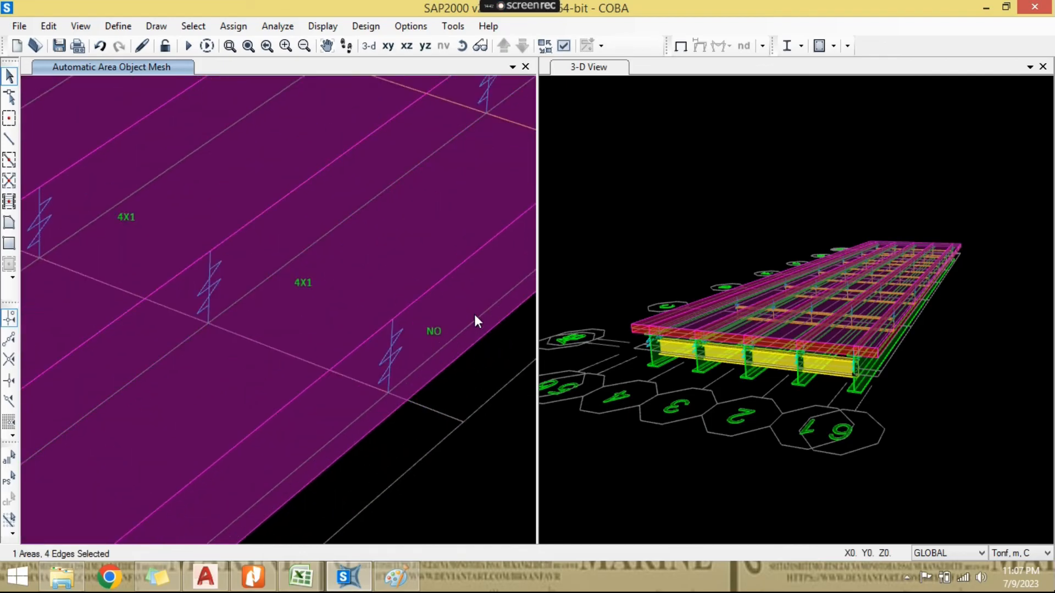
scroll(474, 314, "down", 5)
scroll(229, 289, "up", 5)
left_click(235, 309)
scroll(291, 313, "down", 5)
scroll(291, 313, "down", 2)
middle_click_drag(278, 373, 420, 223)
middle_click_drag(210, 525, 274, 416)
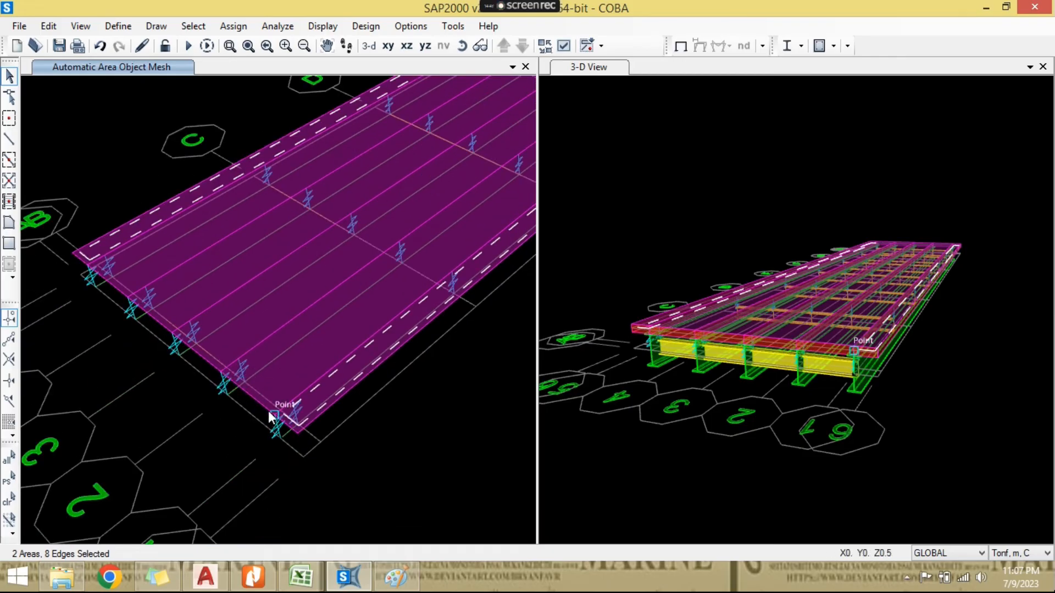
middle_click_drag(372, 342, 348, 390)
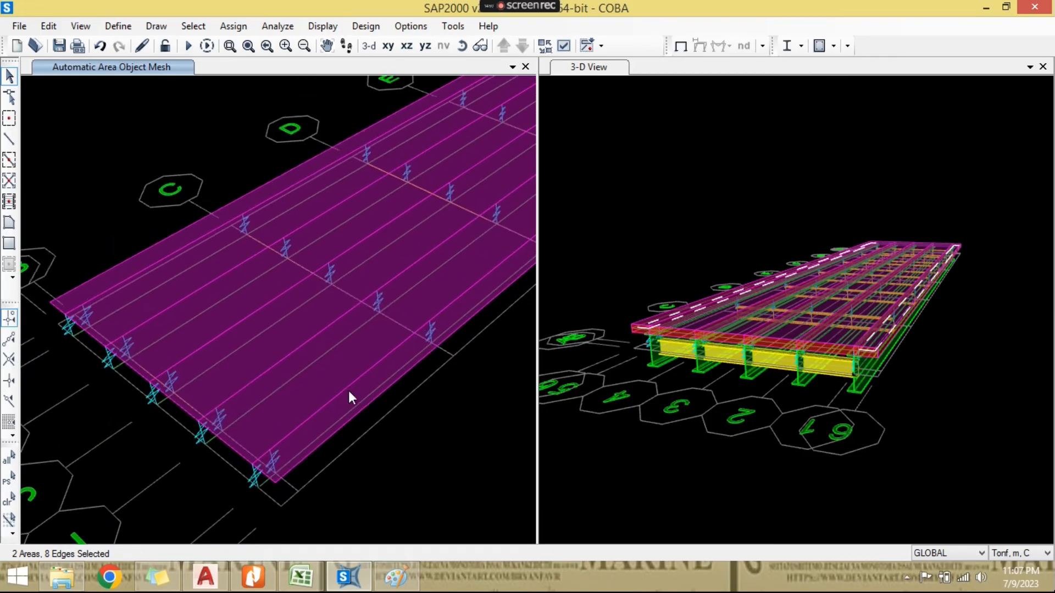
middle_click_drag(216, 340, 305, 338)
scroll(143, 294, "up", 5)
scroll(225, 318, "down", 3)
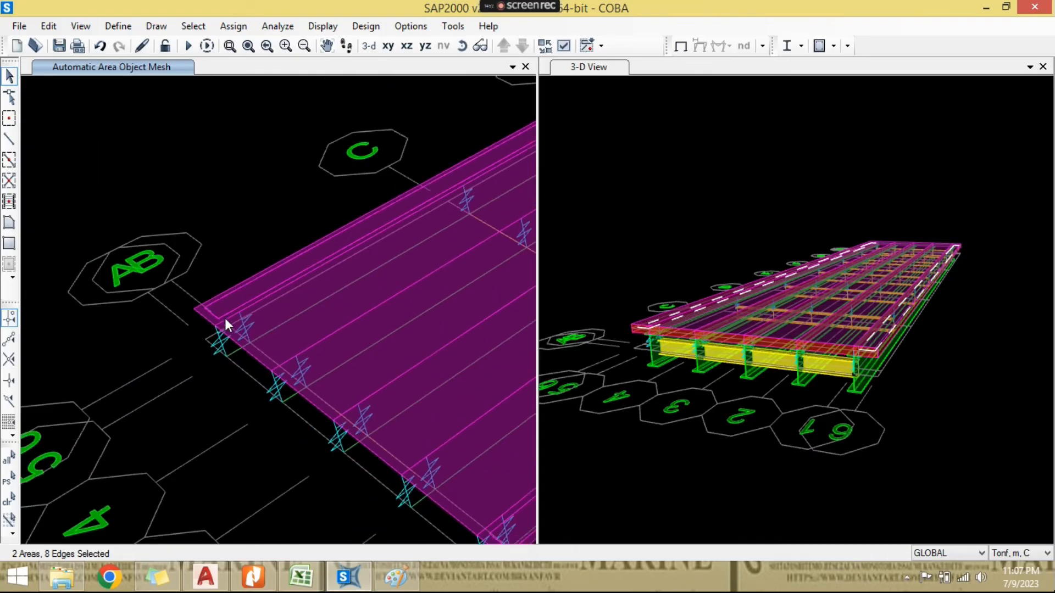
middle_click_drag(312, 297, 212, 372)
scroll(300, 351, "down", 3)
- Assign an automatic area mesh to the outer edge strips with 10 objects along edge 1 to 2 and 1 along edge 1 to 3
left_click(219, 27)
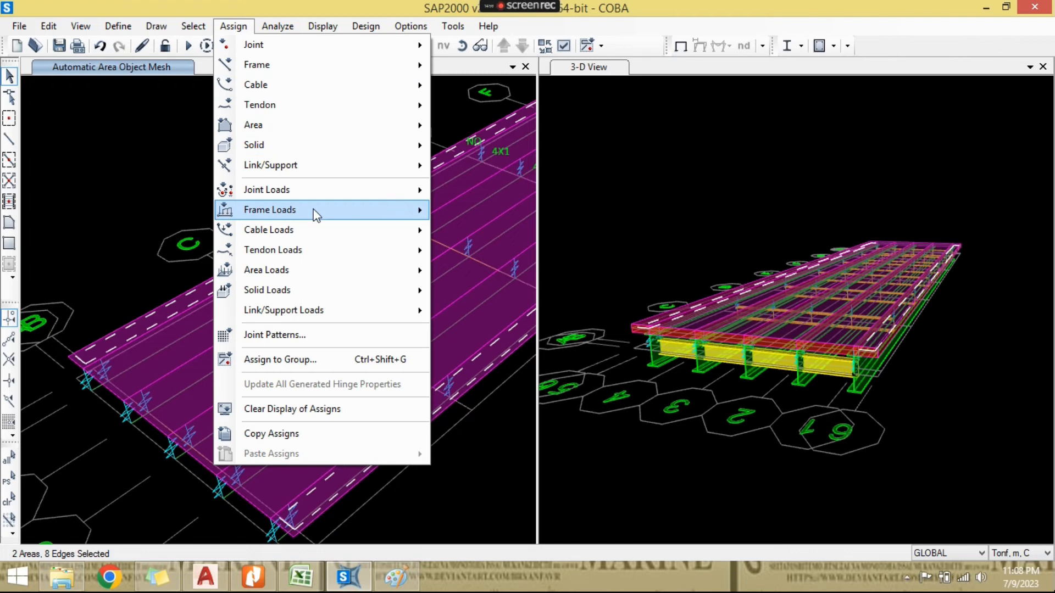
mouse_move(328, 246)
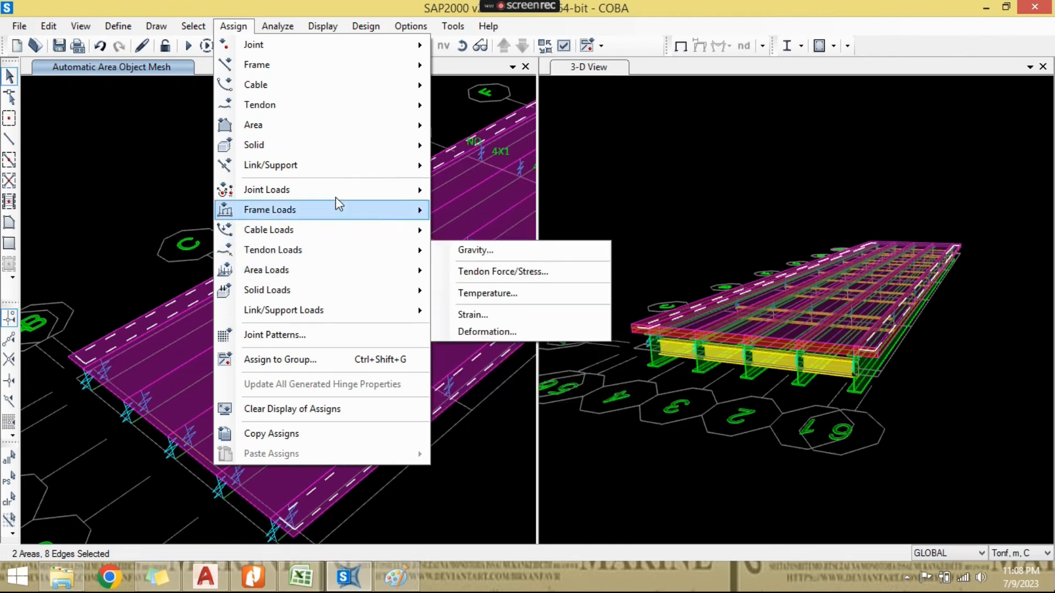
mouse_move(348, 124)
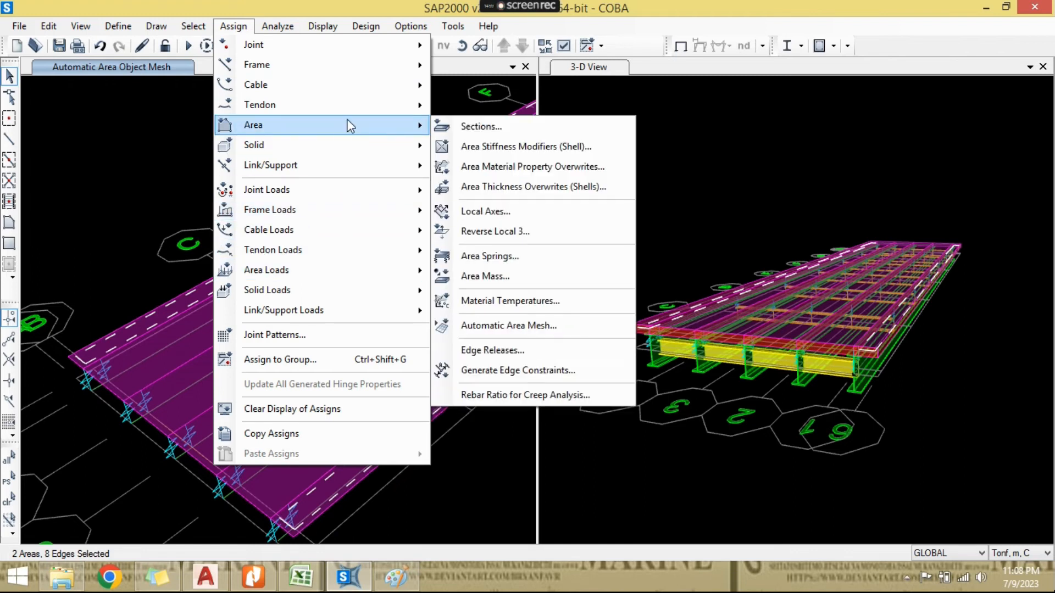
left_click(521, 323)
left_click_drag(431, 143, 396, 137)
type("10")
left_click(468, 478)
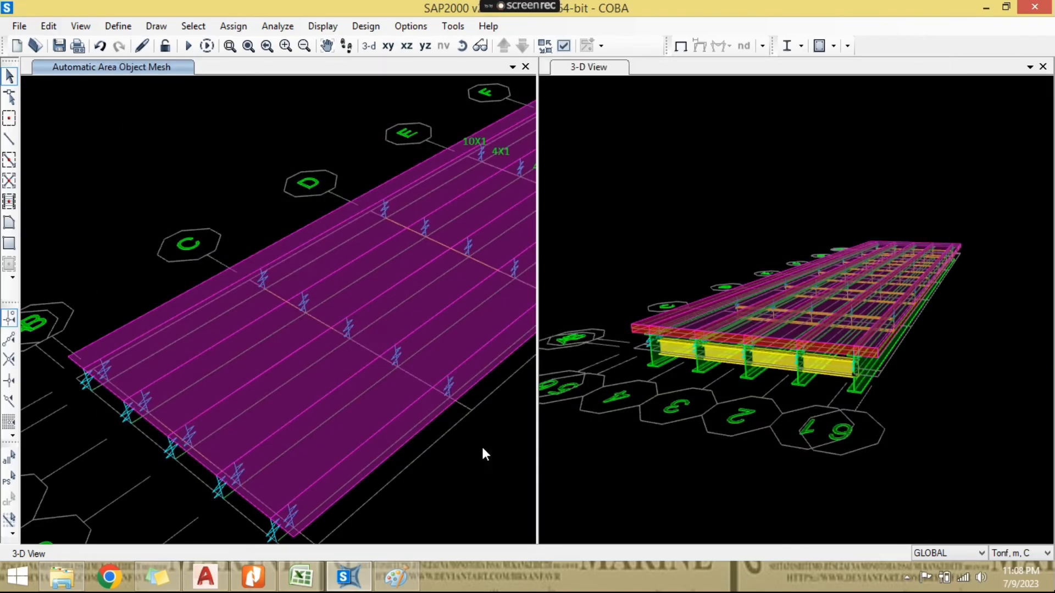
scroll(397, 380, "down", 4)
middle_click_drag(397, 380, 390, 367)
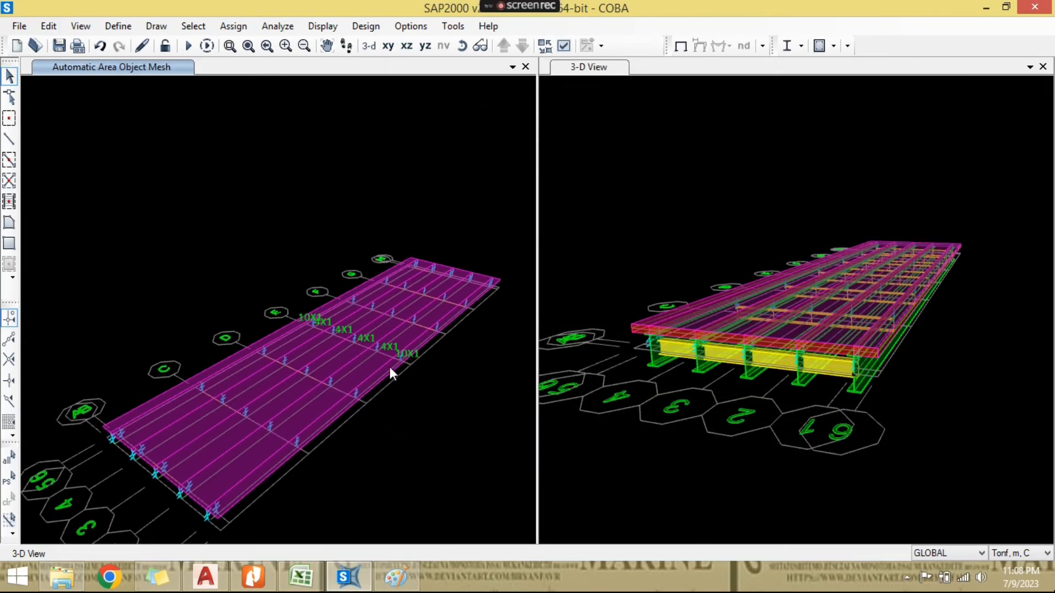
scroll(390, 367, "up", 2)
- Save the model and run the analysis for all load cases
left_click(55, 52)
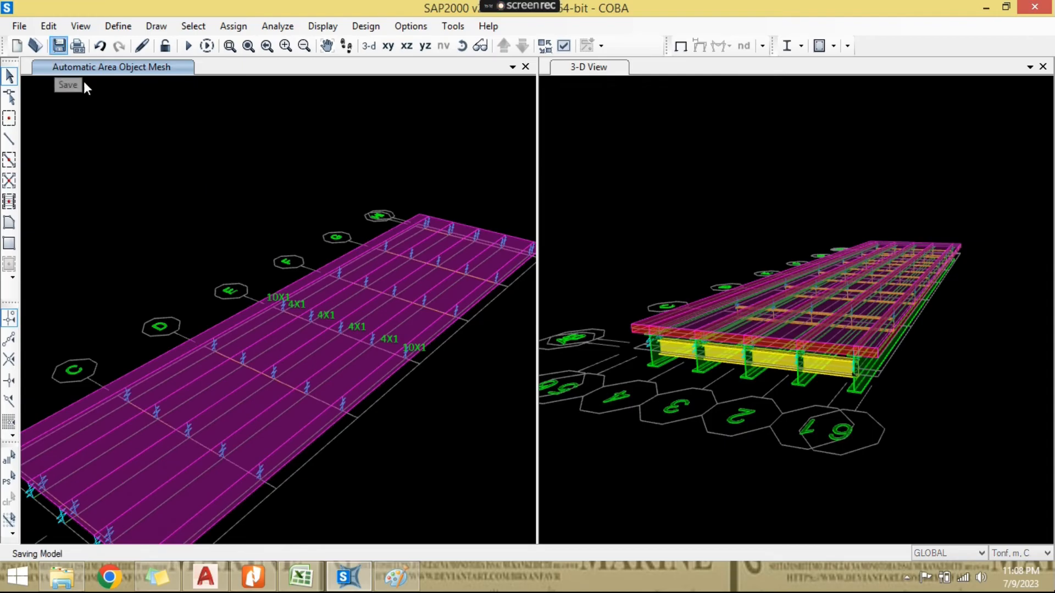
left_click(291, 33)
left_click(365, 133)
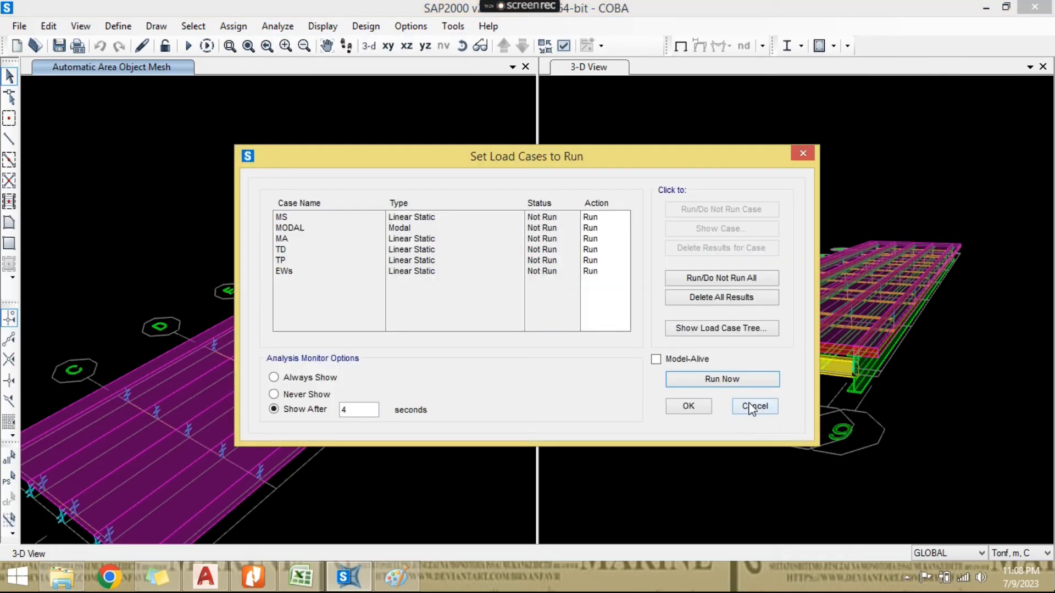
left_click(727, 378)
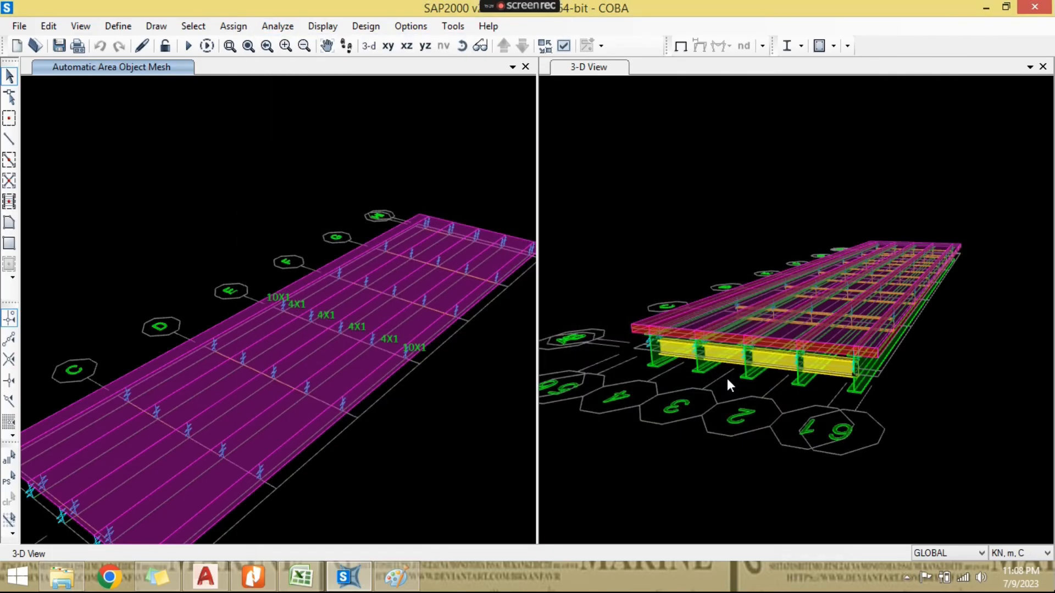
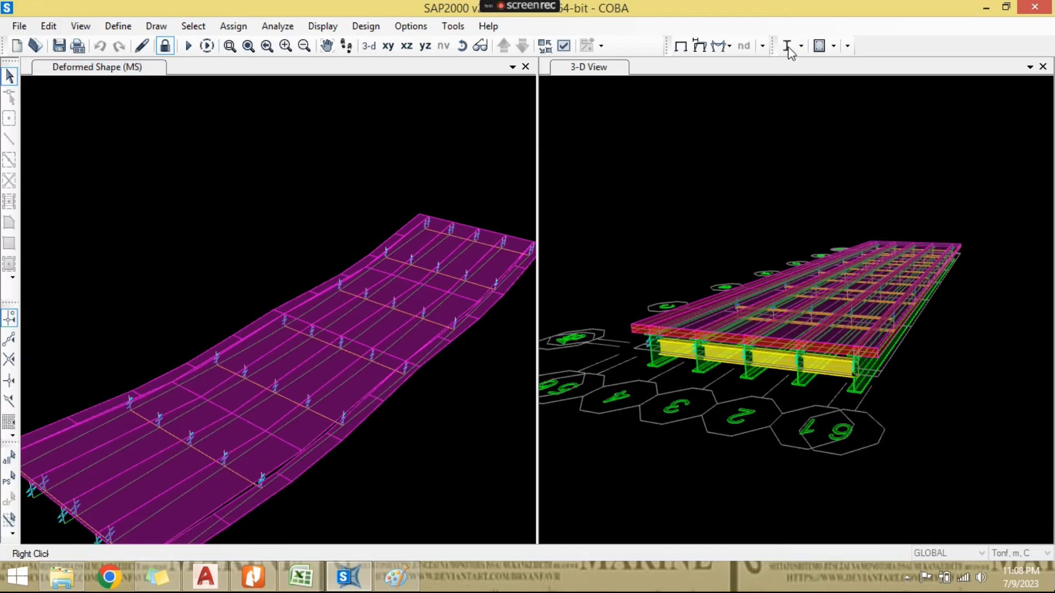
- Run the steel design check of the structure and verify that all members pass
left_click(786, 48)
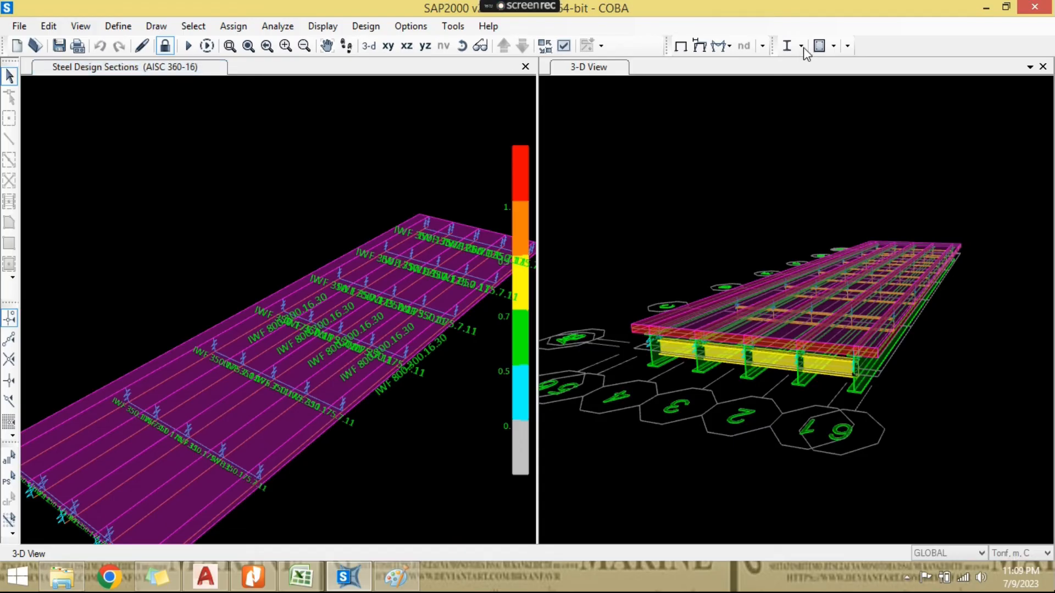
left_click(803, 47)
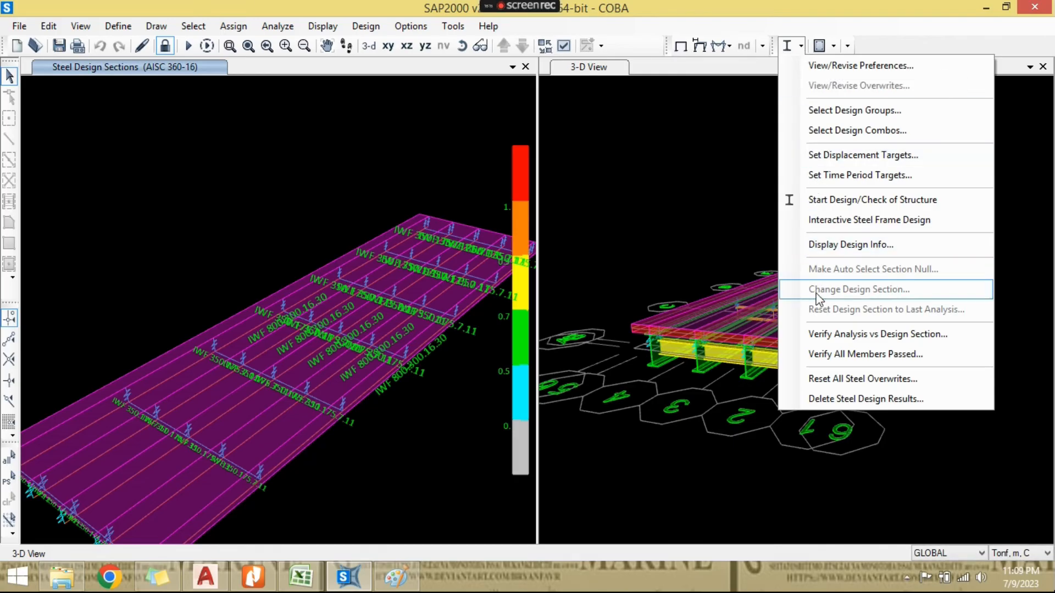
left_click(820, 354)
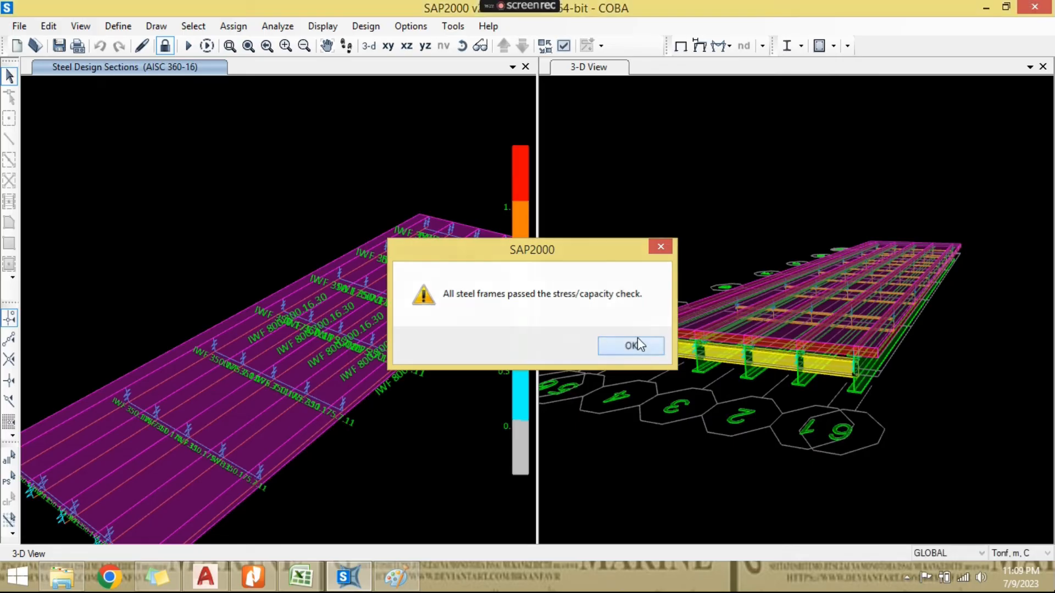
left_click(637, 346)
- Examine the steel design sections on the cross beams and the outer edge girder from several angles
left_click(466, 49)
left_click_drag(379, 319, 322, 389)
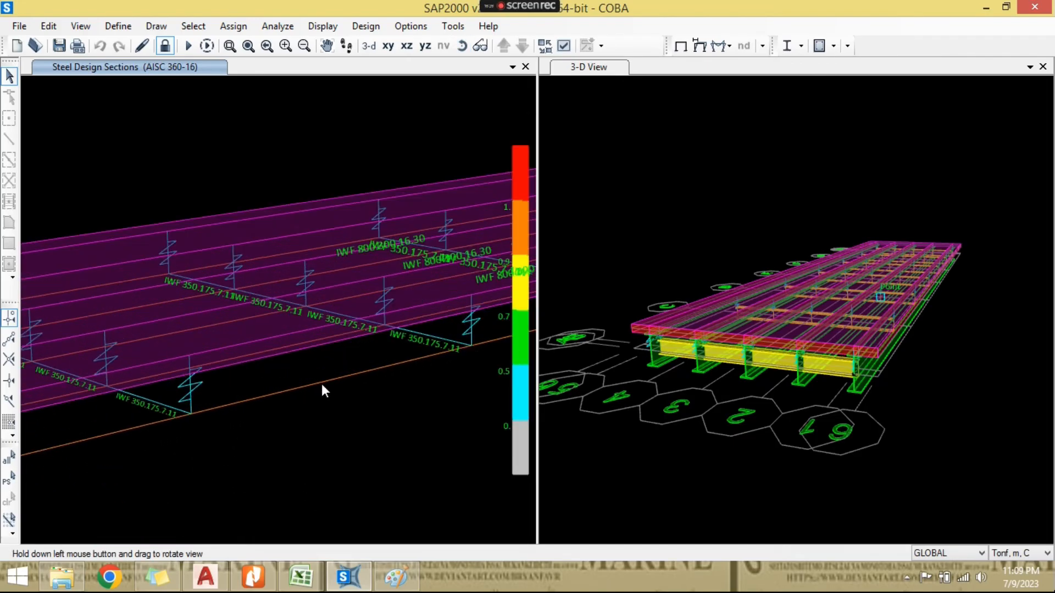
scroll(323, 389, "up", 2)
scroll(346, 359, "down", 2)
left_click_drag(381, 348, 356, 386)
left_click(383, 358)
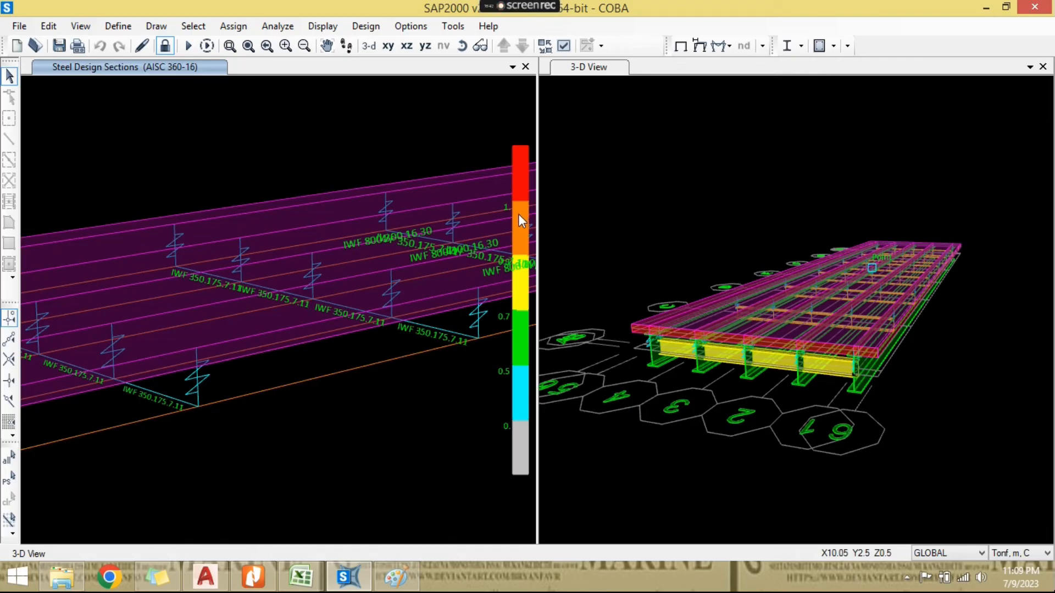
left_click(382, 365)
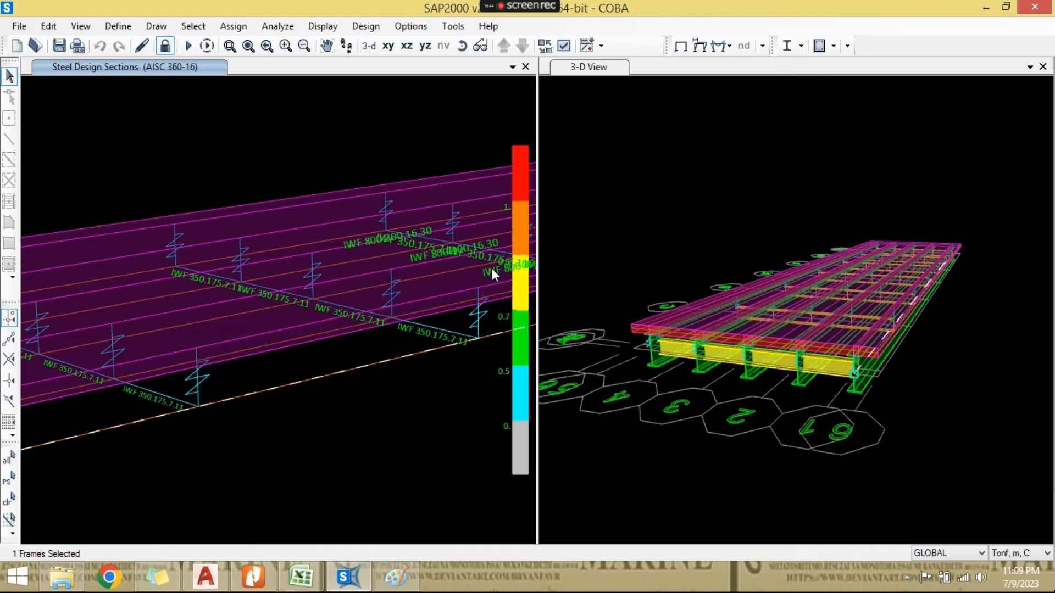
scroll(407, 328, "down", 3)
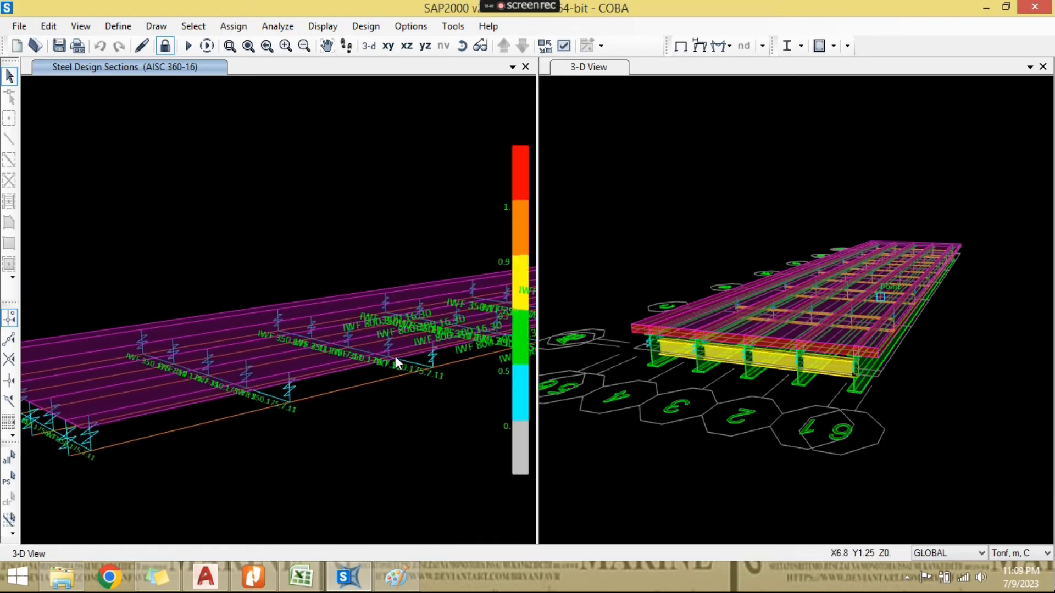
left_click(461, 45)
left_click_drag(297, 289, 295, 311)
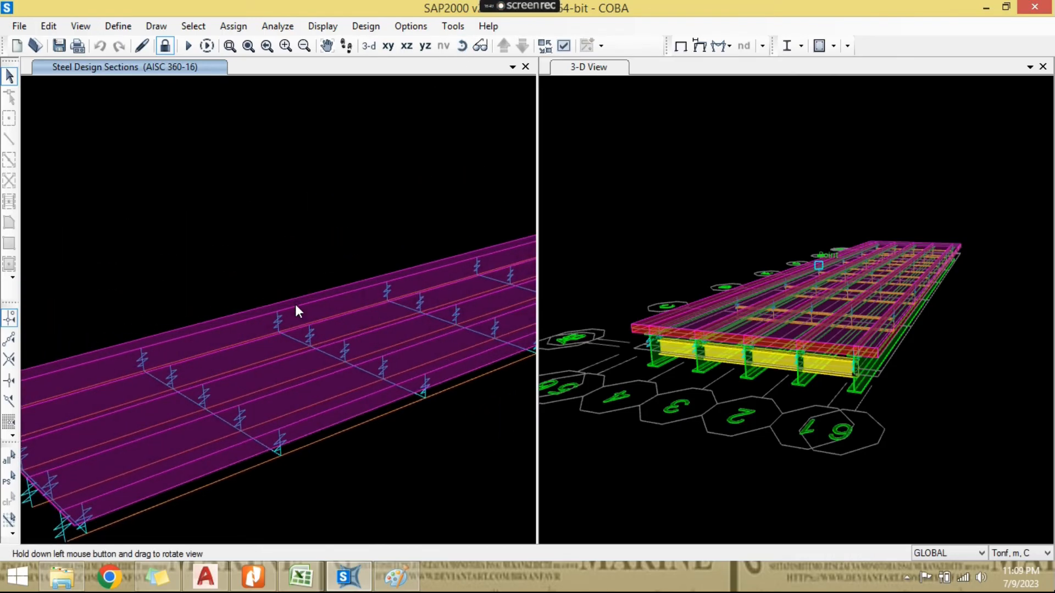
scroll(342, 226, "down", 3)
middle_click_drag(416, 156, 370, 165)
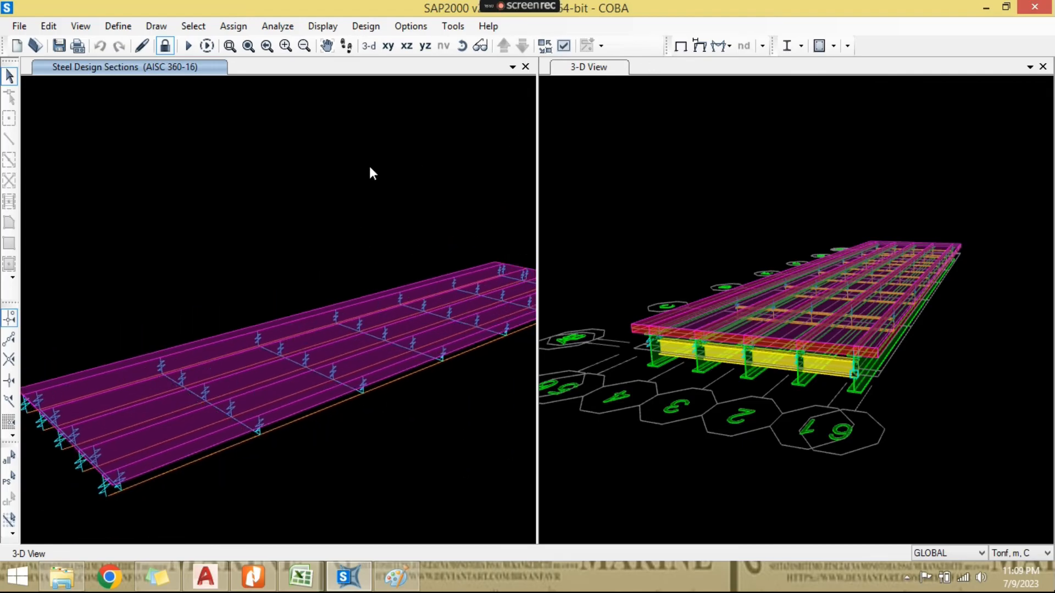
- Display the shell resultant force MMax for the Kuat 1 combination on the deck
left_click(318, 28)
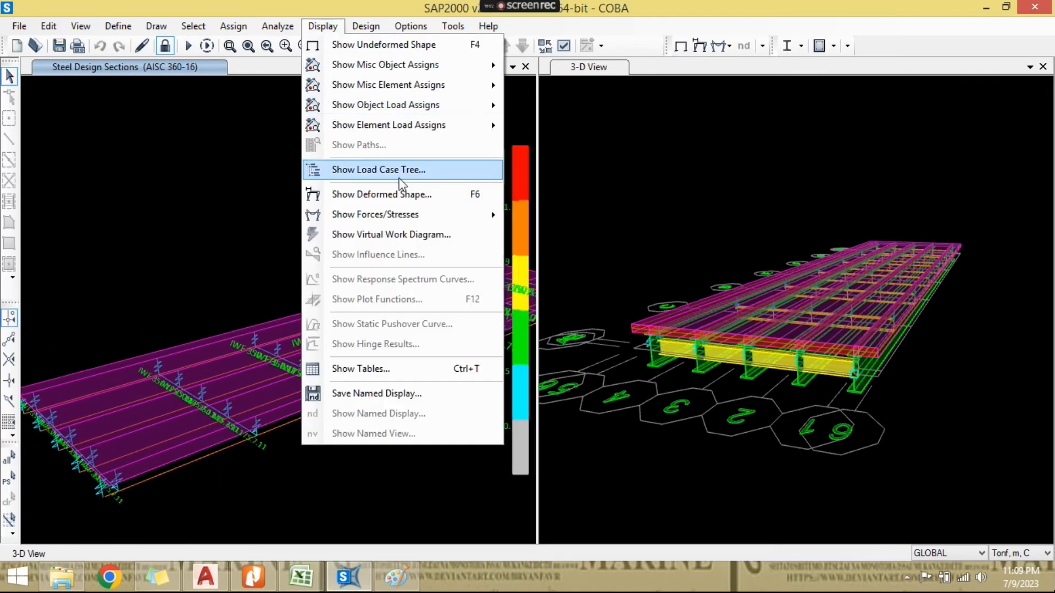
mouse_move(422, 216)
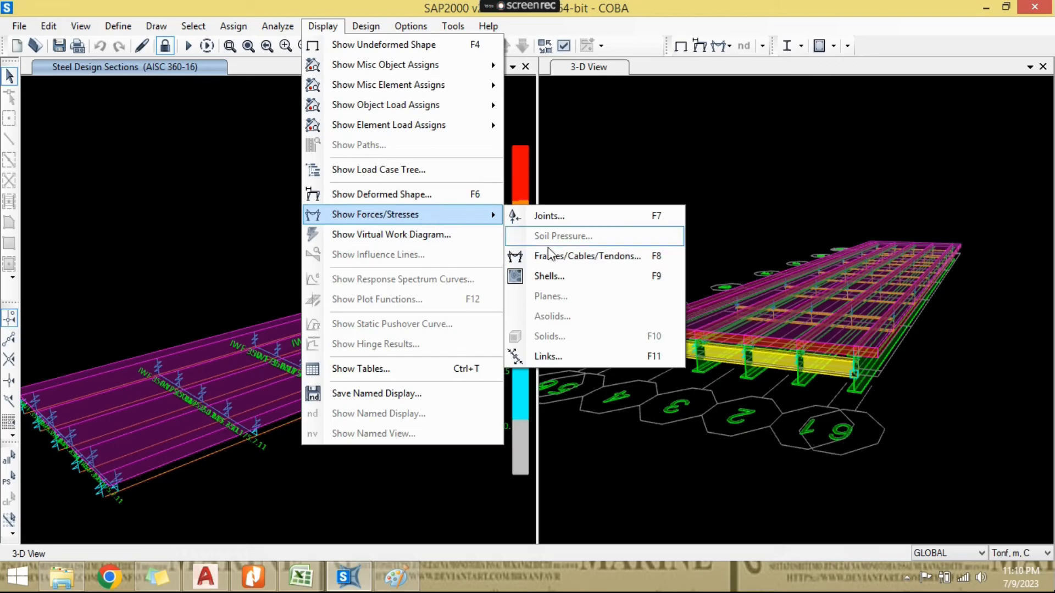
left_click(567, 275)
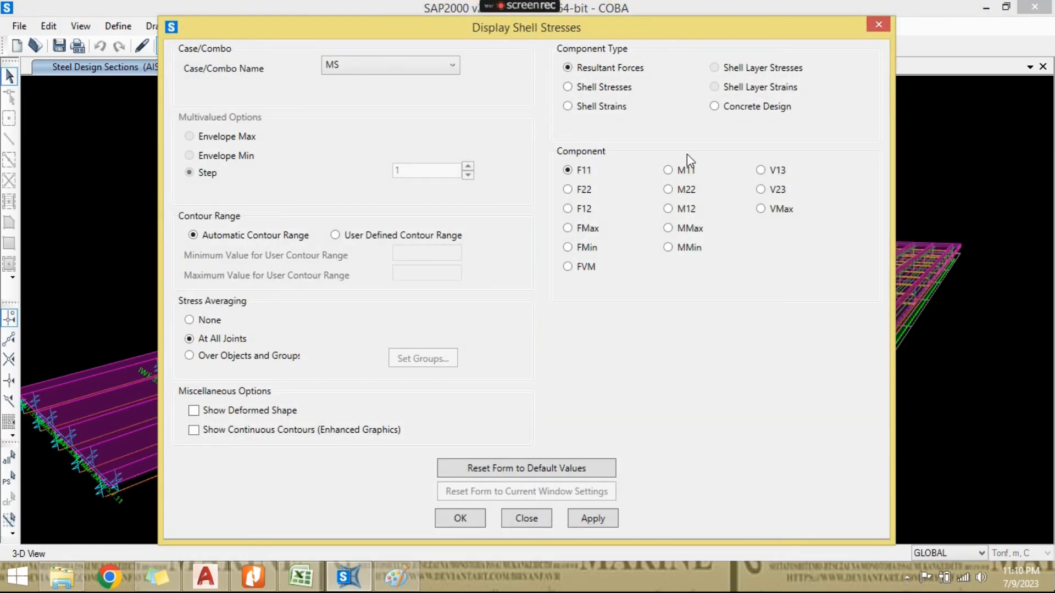
left_click(669, 228)
left_click(408, 67)
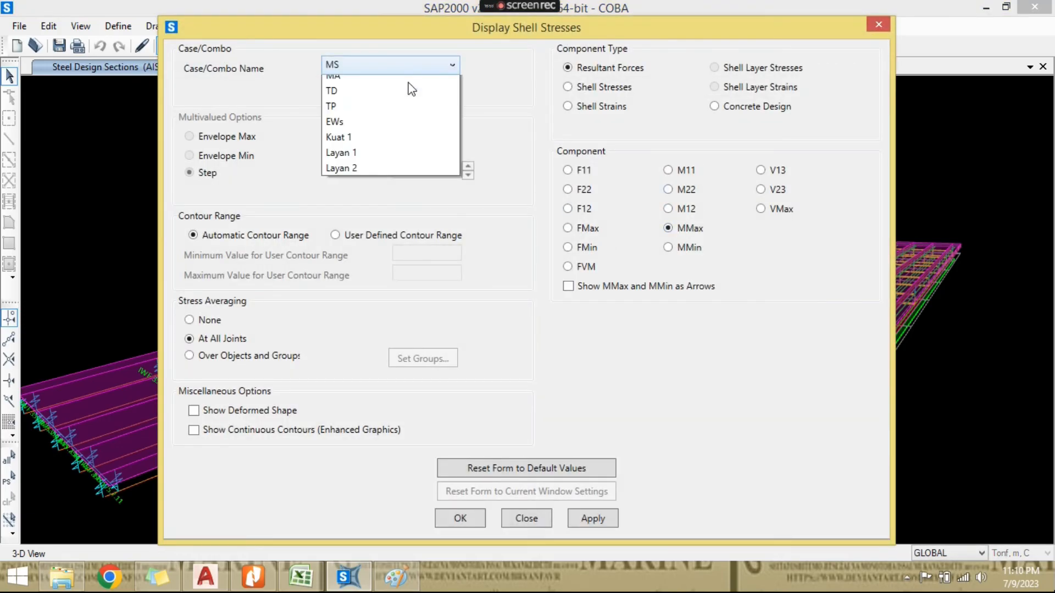
left_click(411, 183)
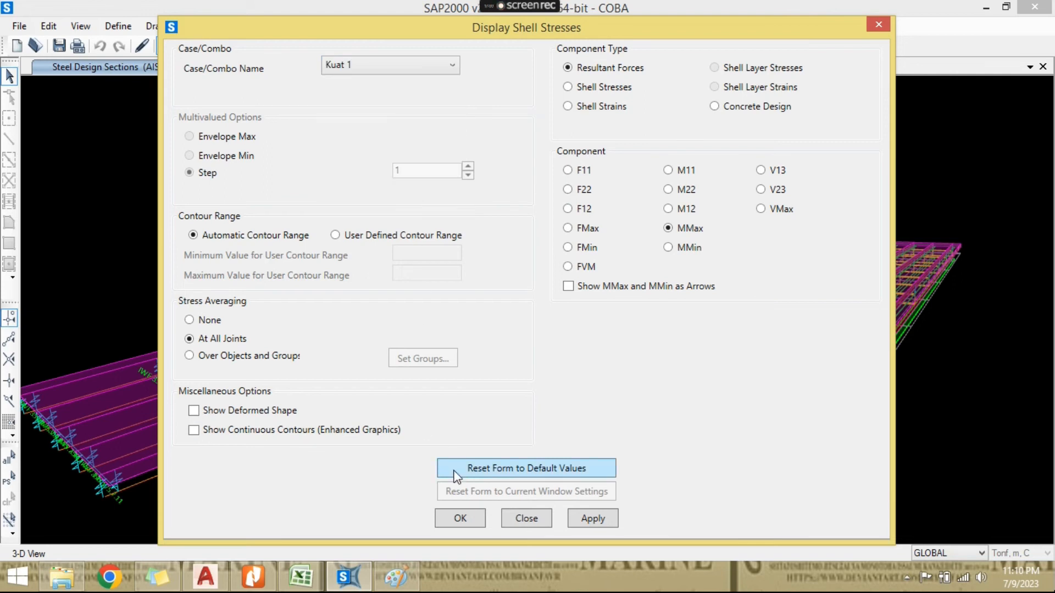
left_click(454, 517)
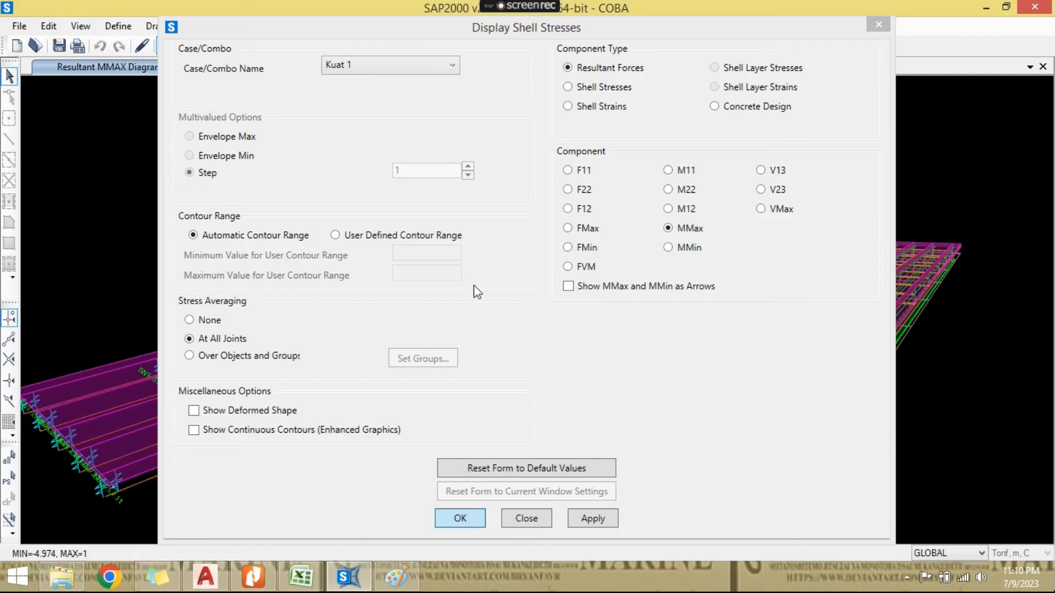
- Examine the MMax contours along the whole deck for the Kuat 1 combination
scroll(428, 400, "down", 3)
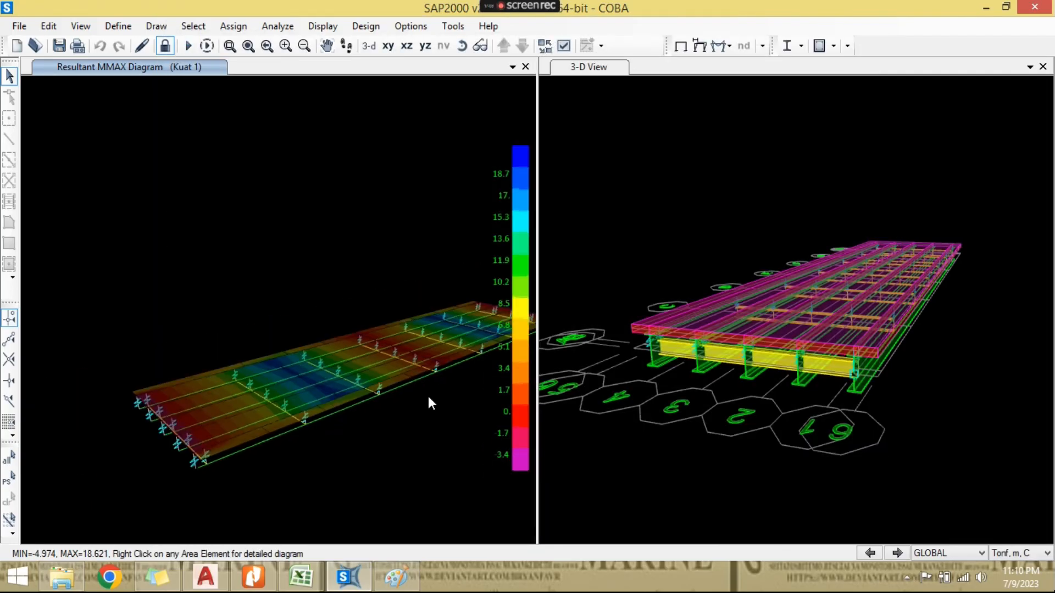
left_click(462, 46)
left_click_drag(310, 333, 257, 412)
scroll(235, 397, "up", 5)
left_click_drag(145, 373, 454, 69)
left_click_drag(365, 247, 357, 291)
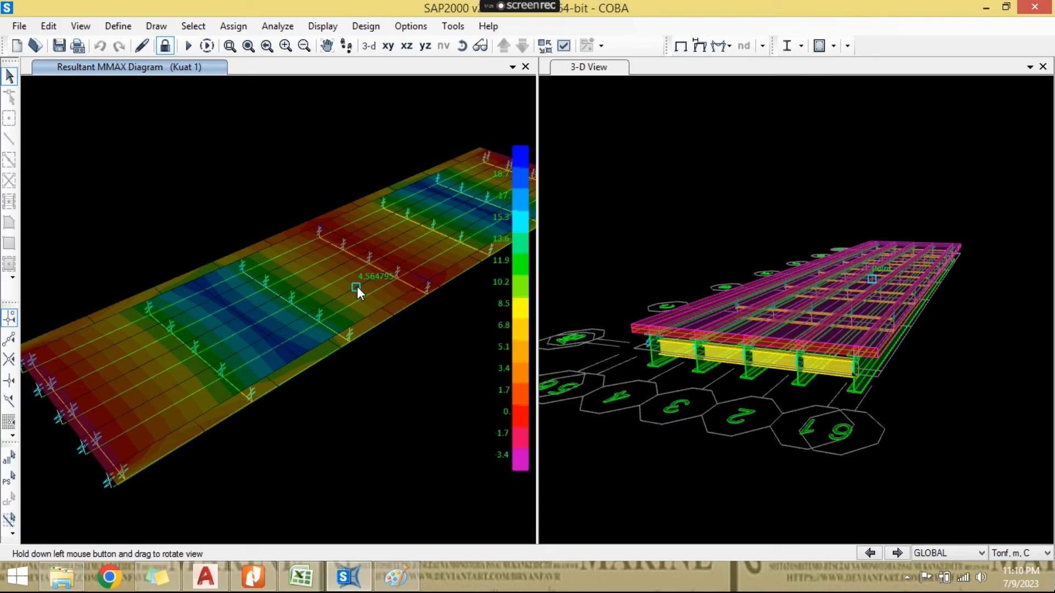
left_click_drag(385, 313, 412, 407)
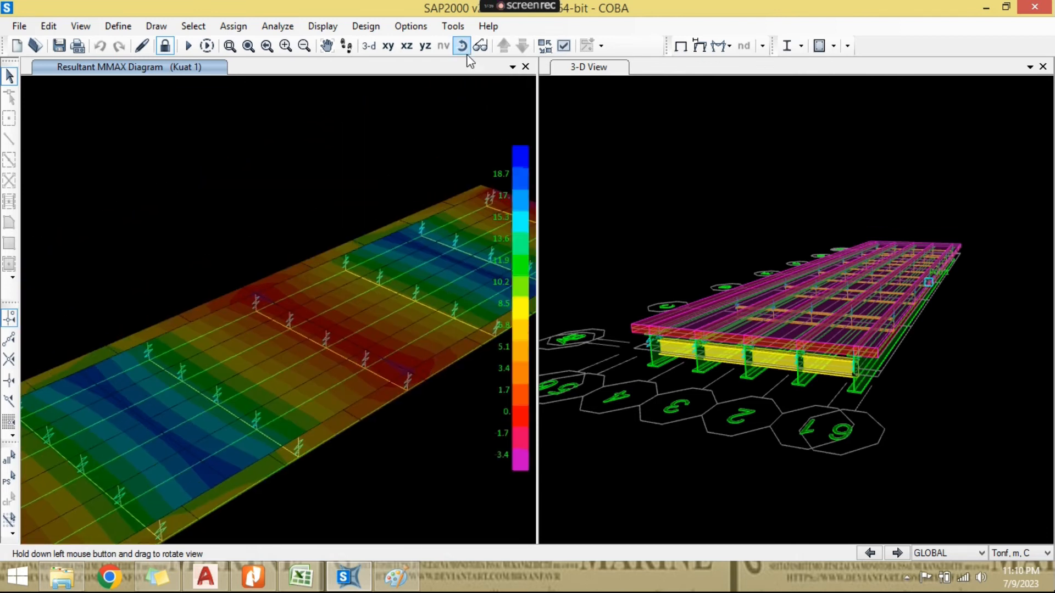
left_click_drag(421, 285, 433, 246)
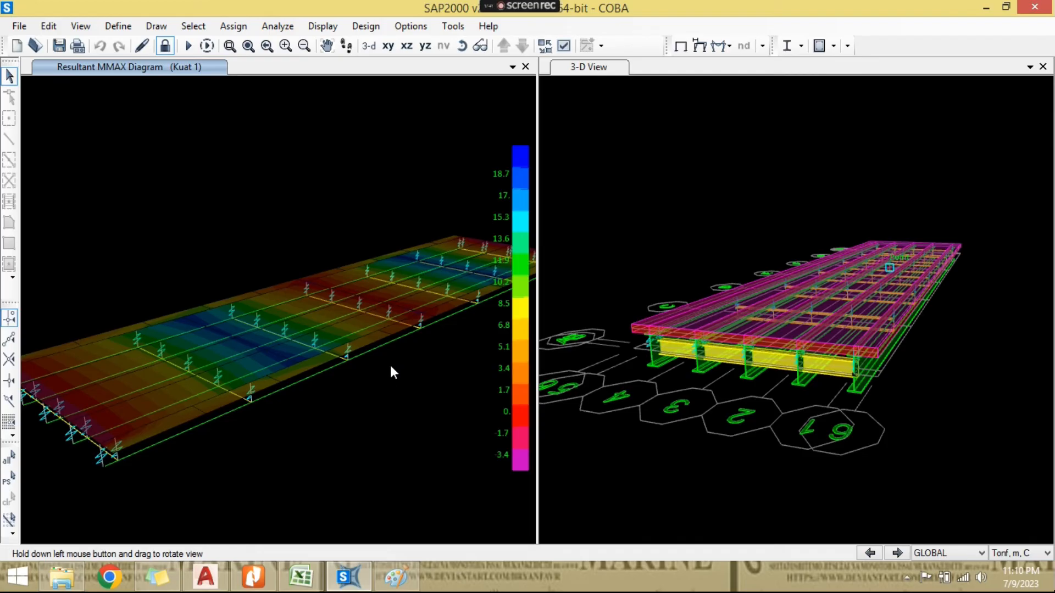
left_click_drag(405, 362, 436, 366)
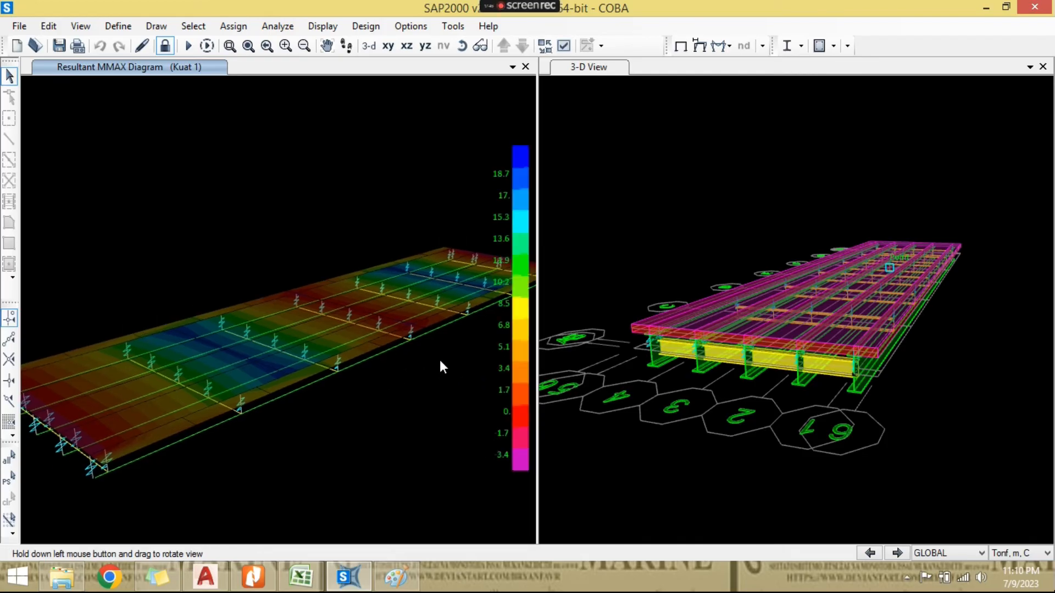
- Open the deformed shape display settings and choose load case MS
left_click(324, 27)
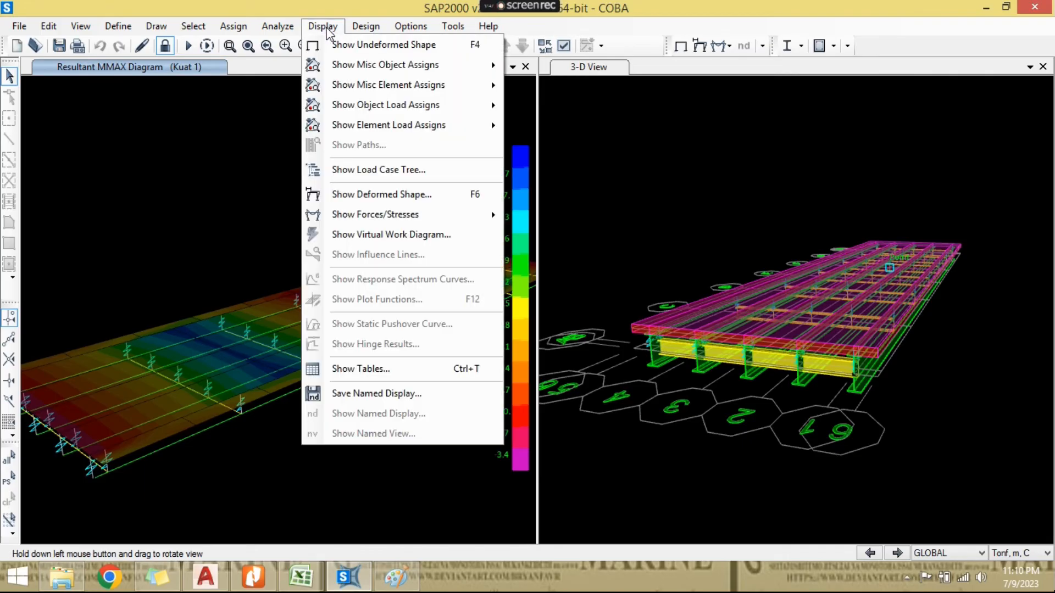
left_click(433, 196)
left_click(537, 52)
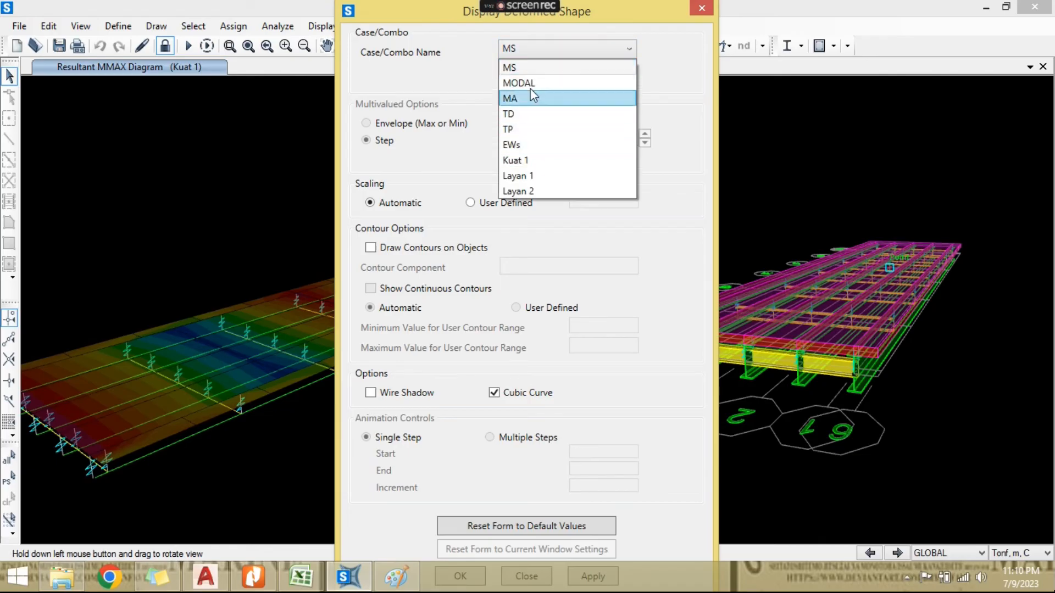
left_click(528, 69)
- Find the Windows setting "Auto-hide the taskbar" and turn on taskbar auto-hiding
key("super")
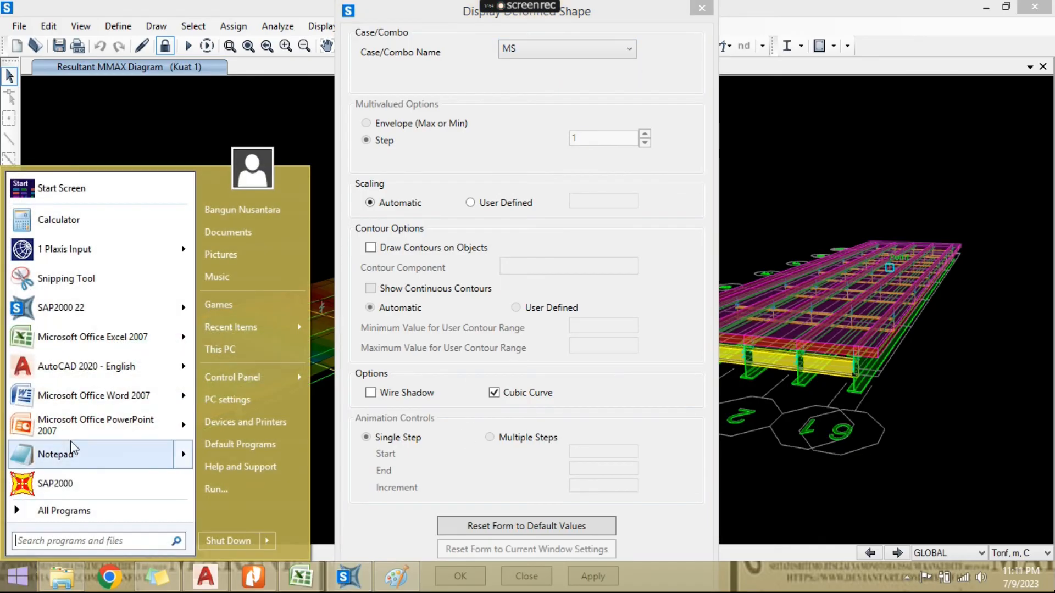
type("hide")
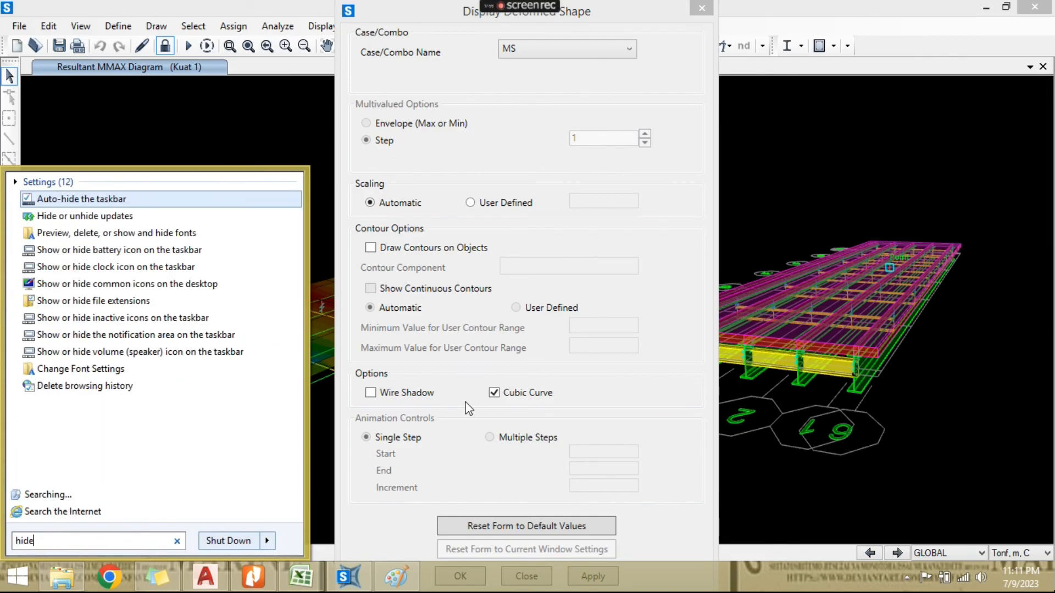
left_click(199, 205)
left_click(58, 236)
left_click(158, 541)
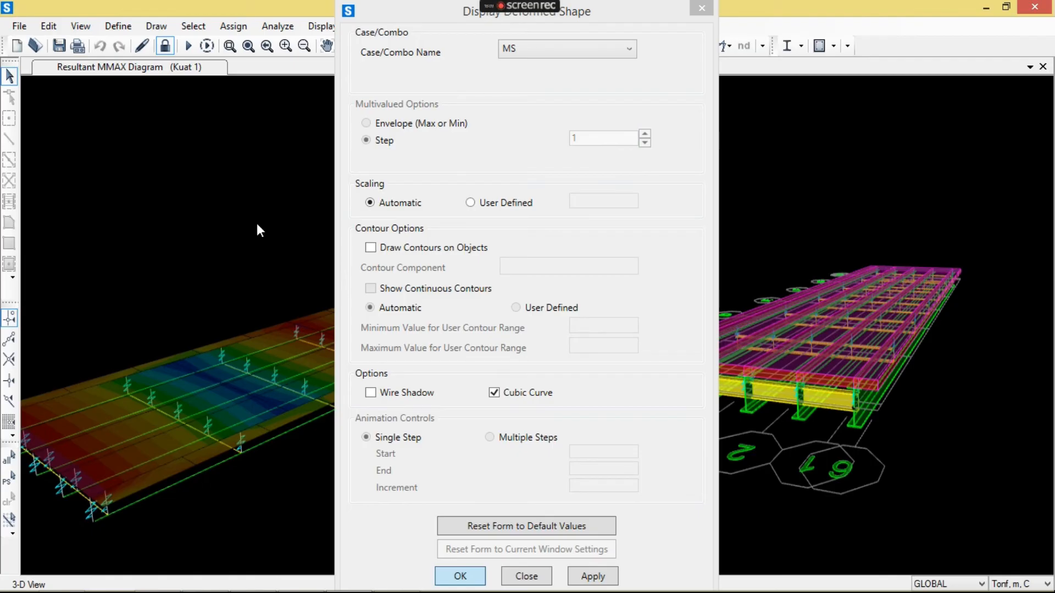
- Show the deformed shape for load case MS in both model views
key("Return")
left_click(355, 221)
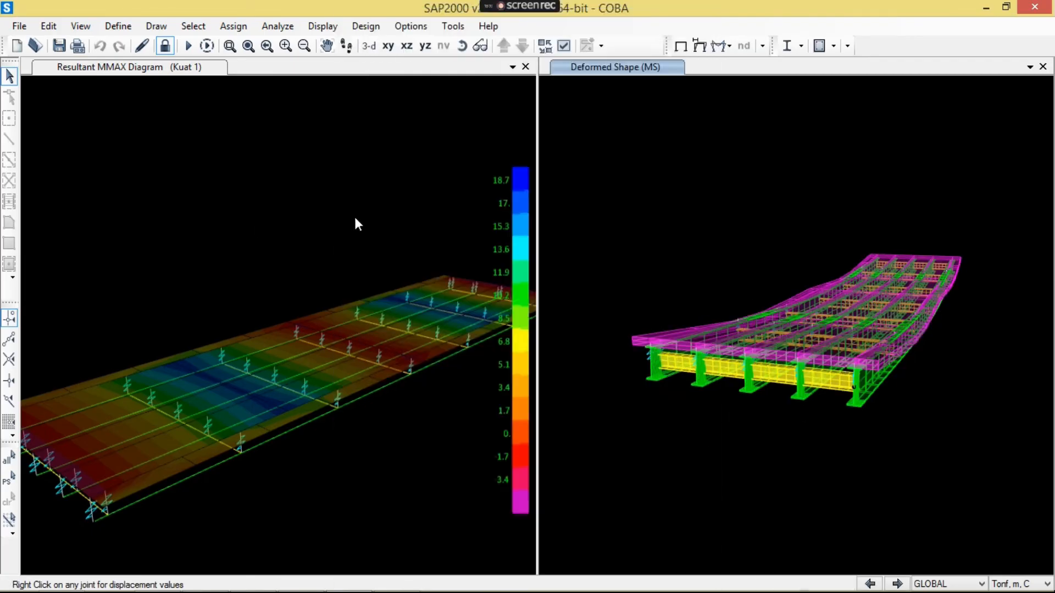
left_click(323, 26)
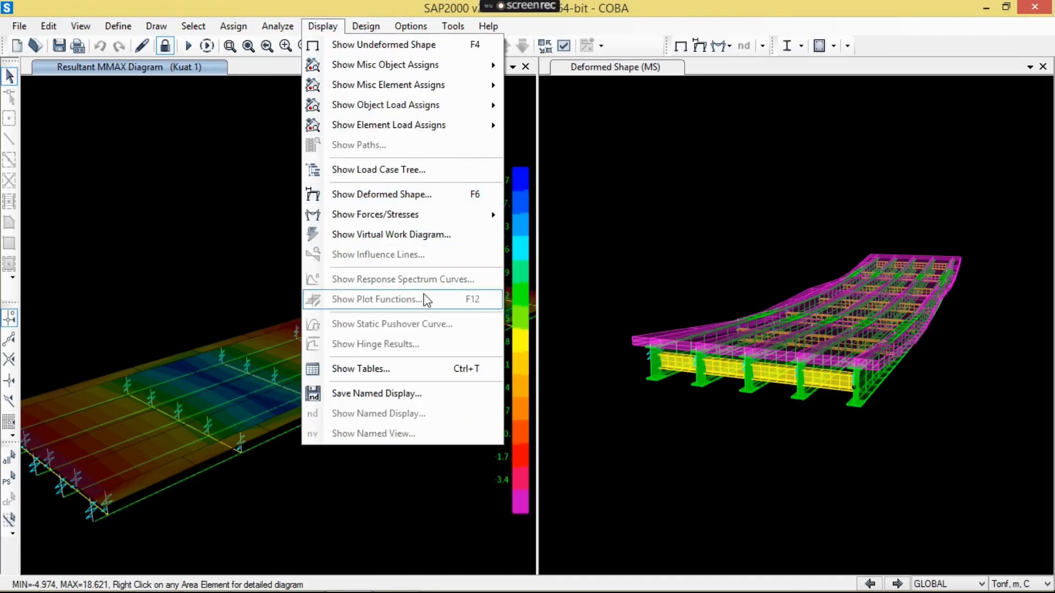
left_click(429, 201)
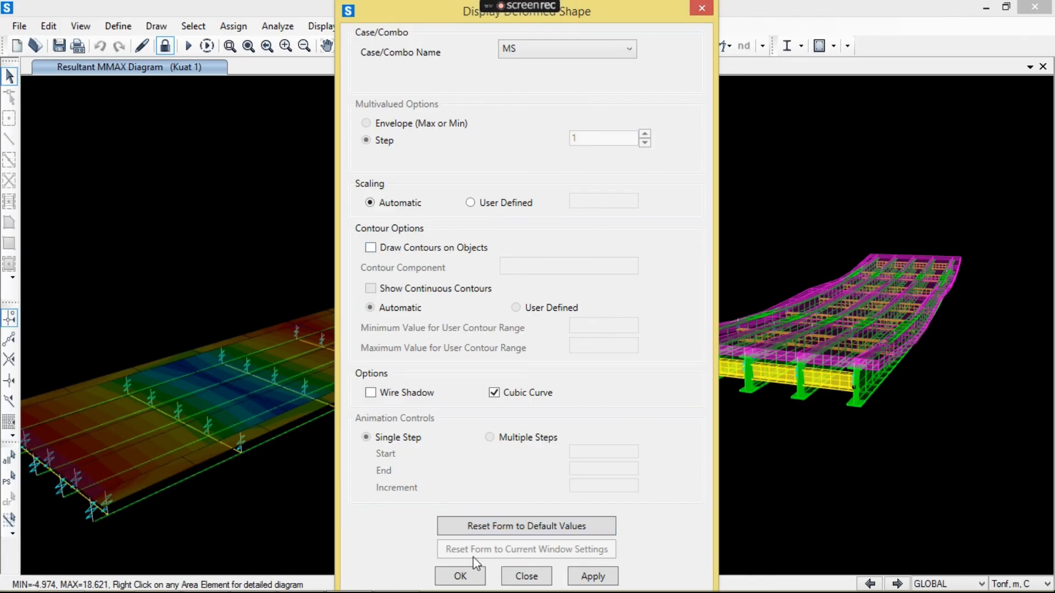
left_click(468, 575)
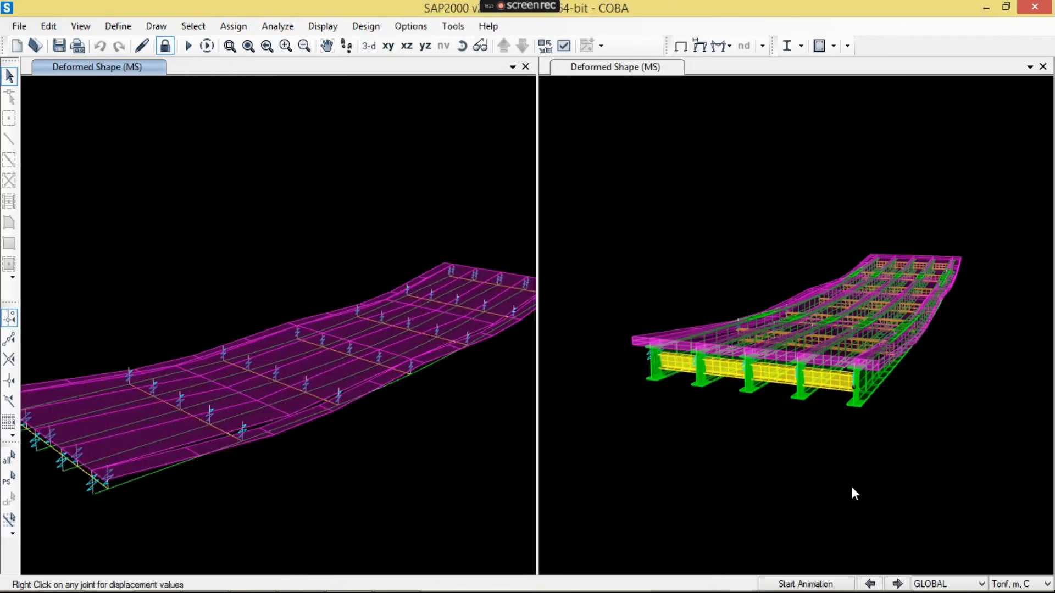
- Inspect the MS deformed shape in both views and read the displacements of a joint on the outer edge girder
left_click(901, 374)
scroll(899, 393, "up", 3)
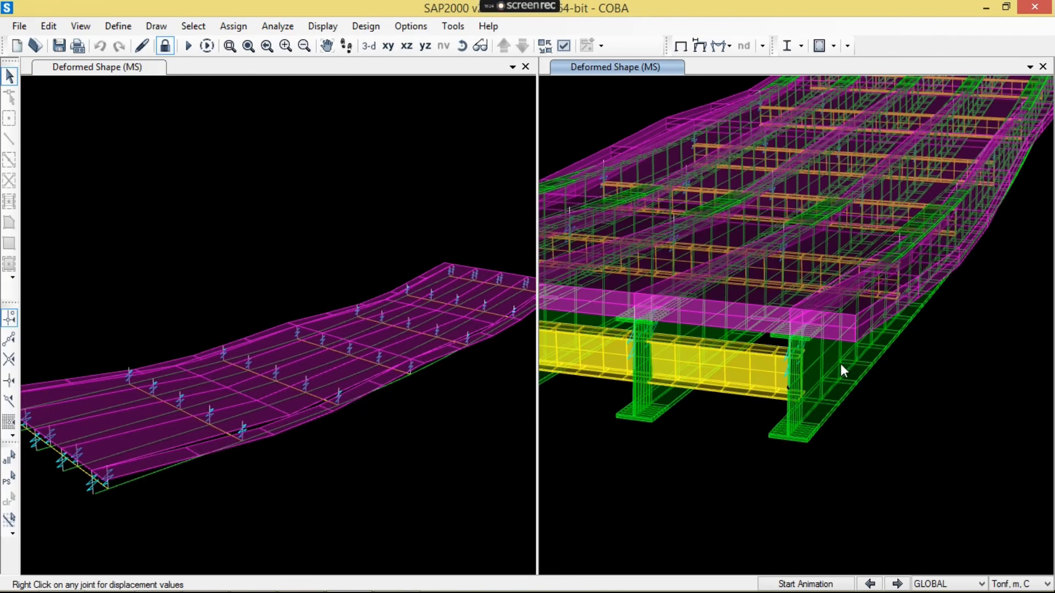
scroll(840, 364, "up", 2)
scroll(783, 439, "up", 2)
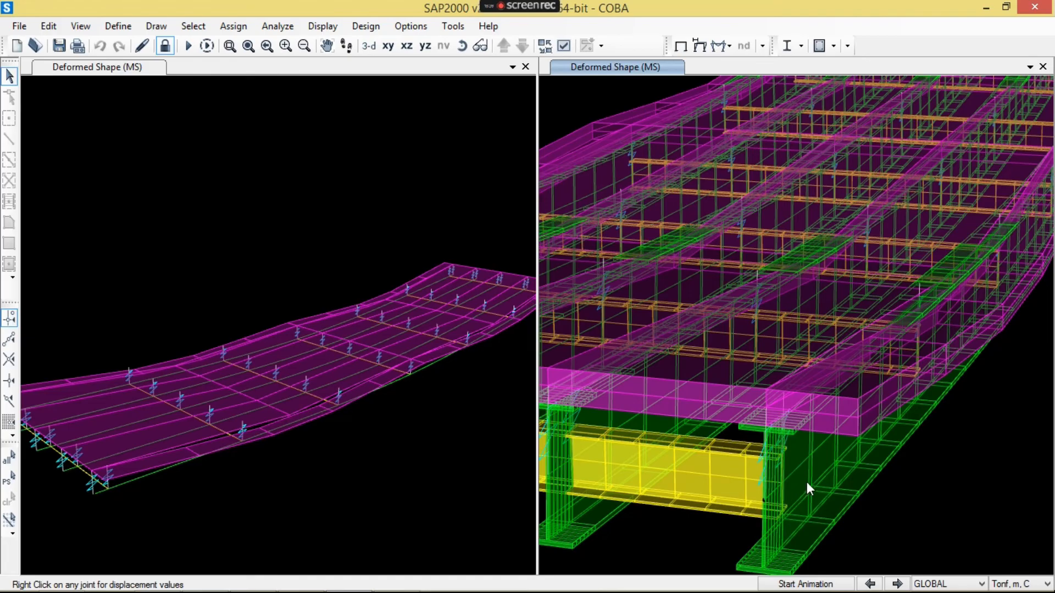
scroll(806, 482, "down", 3)
left_click(463, 50)
left_click_drag(978, 325, 824, 369)
left_click_drag(351, 438, 387, 434)
left_click(461, 46)
left_click_drag(361, 332, 340, 486)
mouse_move(309, 441)
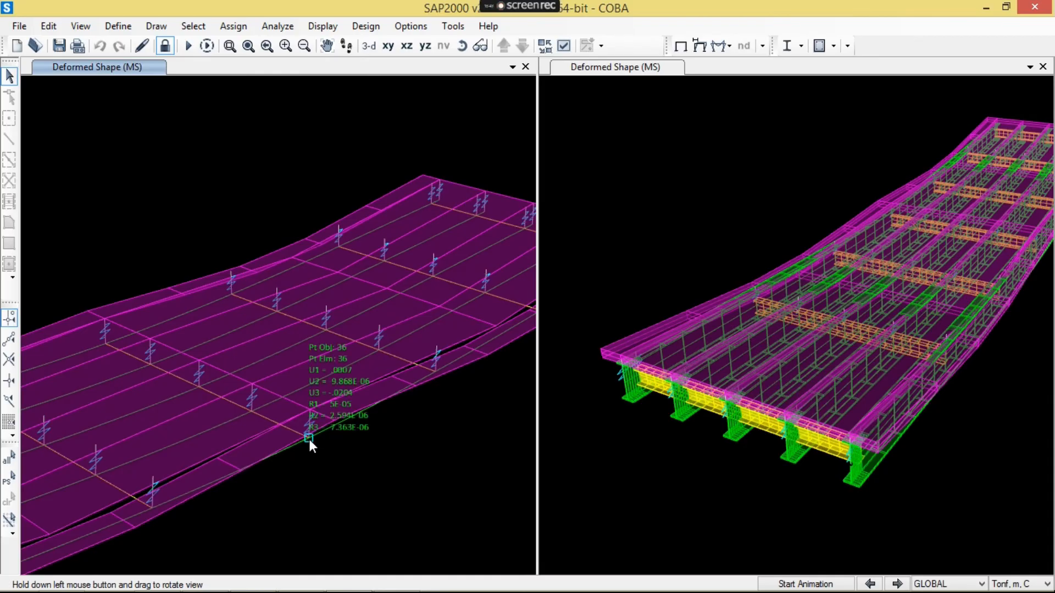
- Switch the model units to KN, mm, C for reading the joint displacements
left_click(1021, 584)
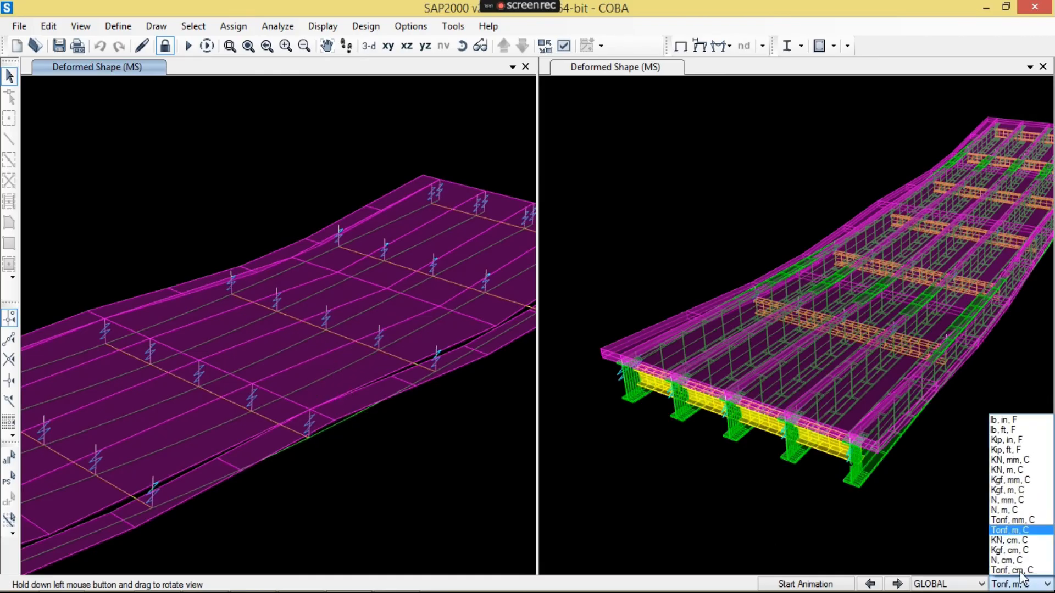
left_click(1010, 460)
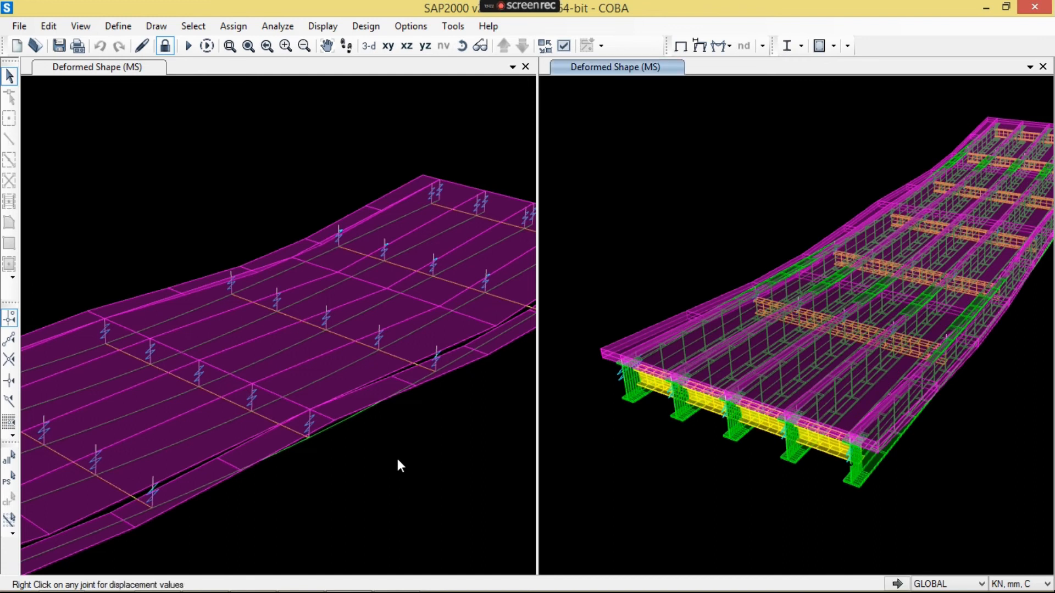
scroll(402, 465, "down", 5)
scroll(417, 424, "up", 6)
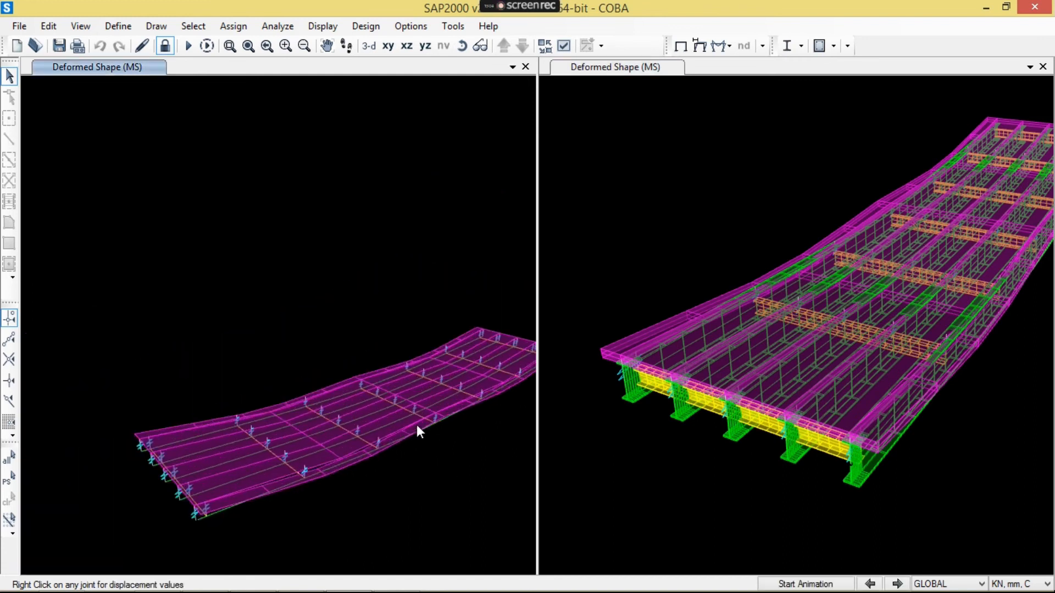
- Switch to the PEMBEBANAN.xlsx workbook in Excel and read clauses 6.2.2 and 8.4.6.1 on deflection evaluation in the BEBAN sheet
right_click(351, 414)
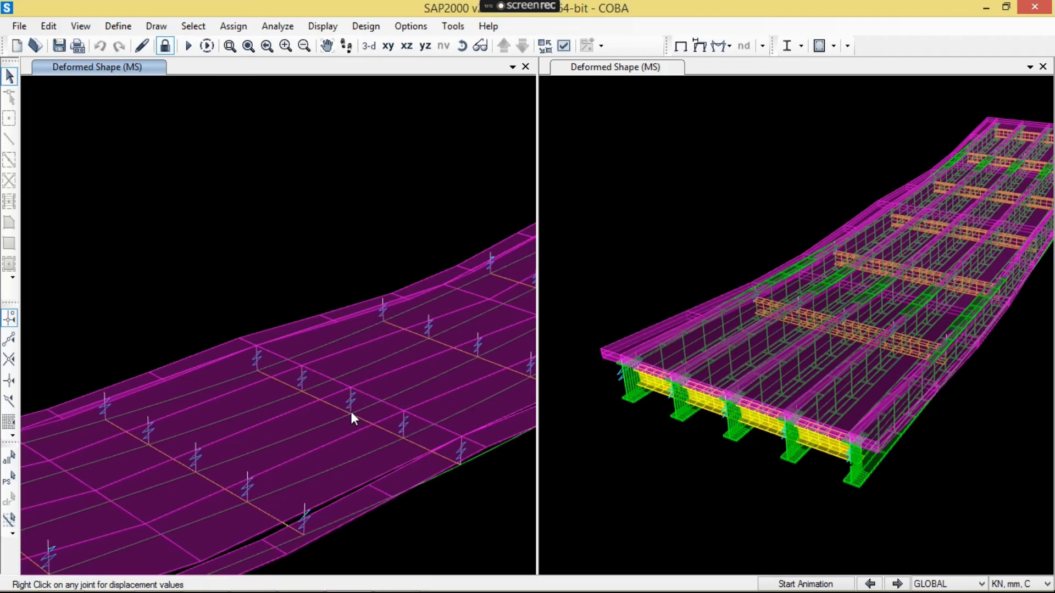
scroll(352, 411, "down", 3)
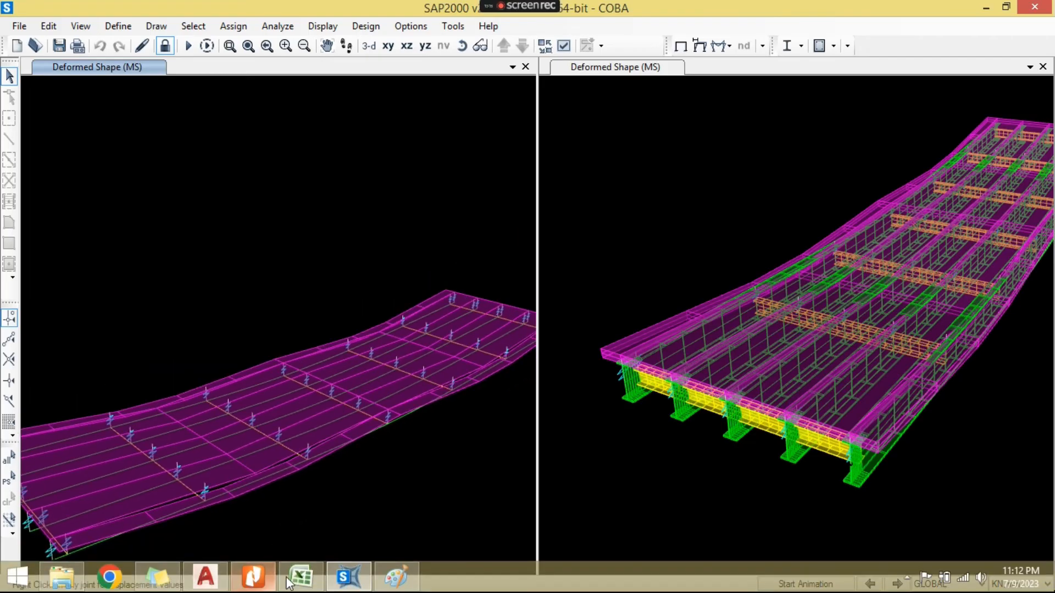
left_click(302, 583)
scroll(275, 392, "down", 2)
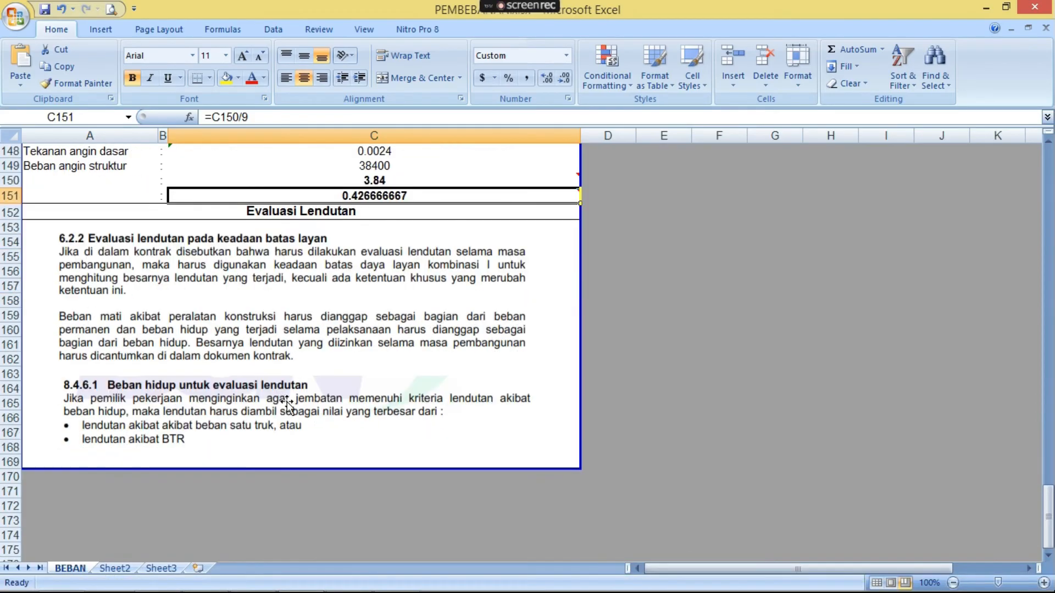
left_click(329, 310)
left_click(362, 403)
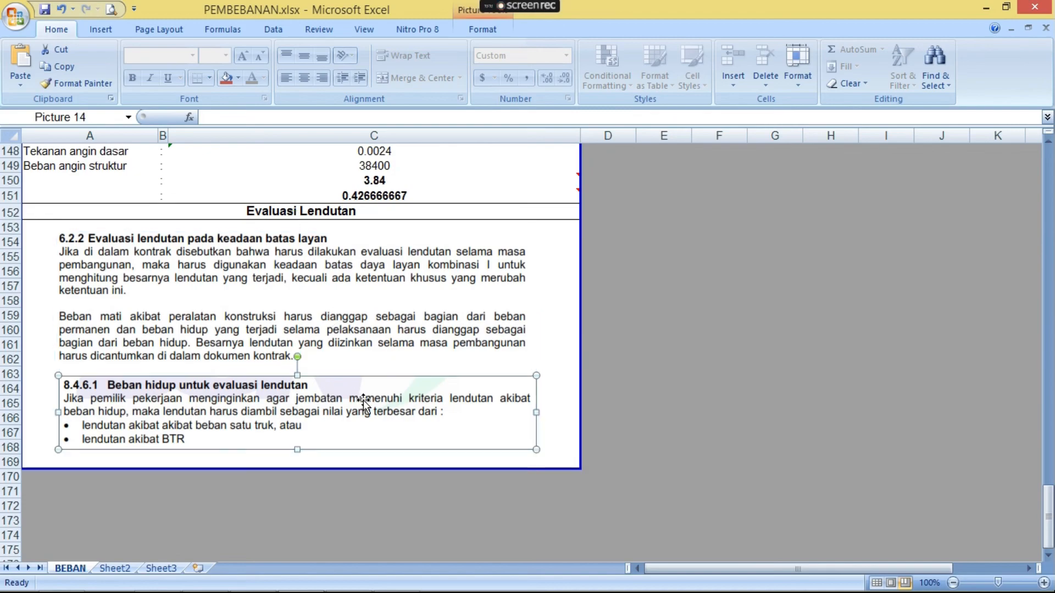
left_click(331, 345)
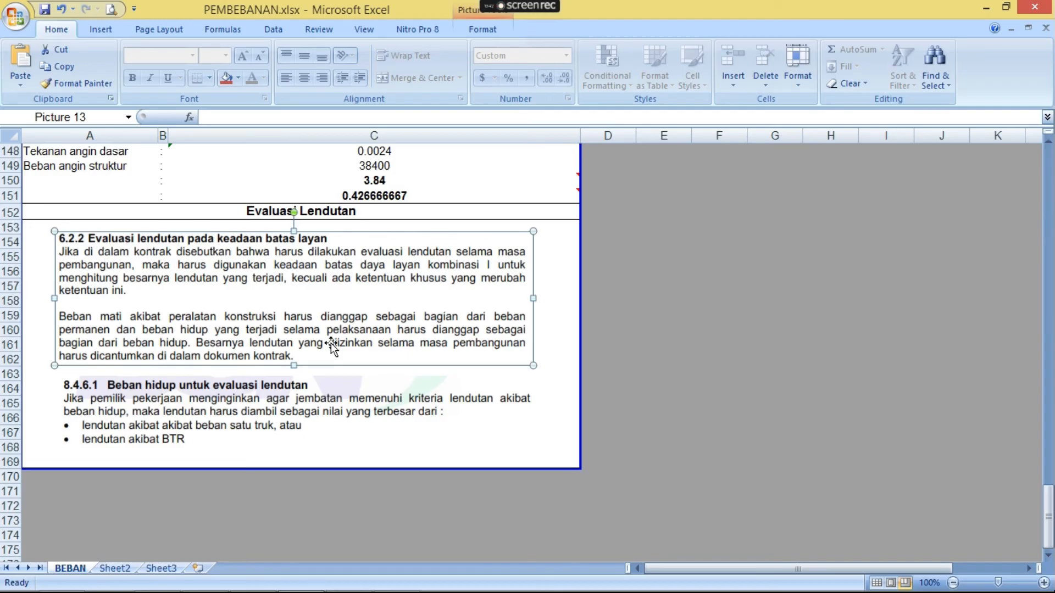
left_click(544, 302)
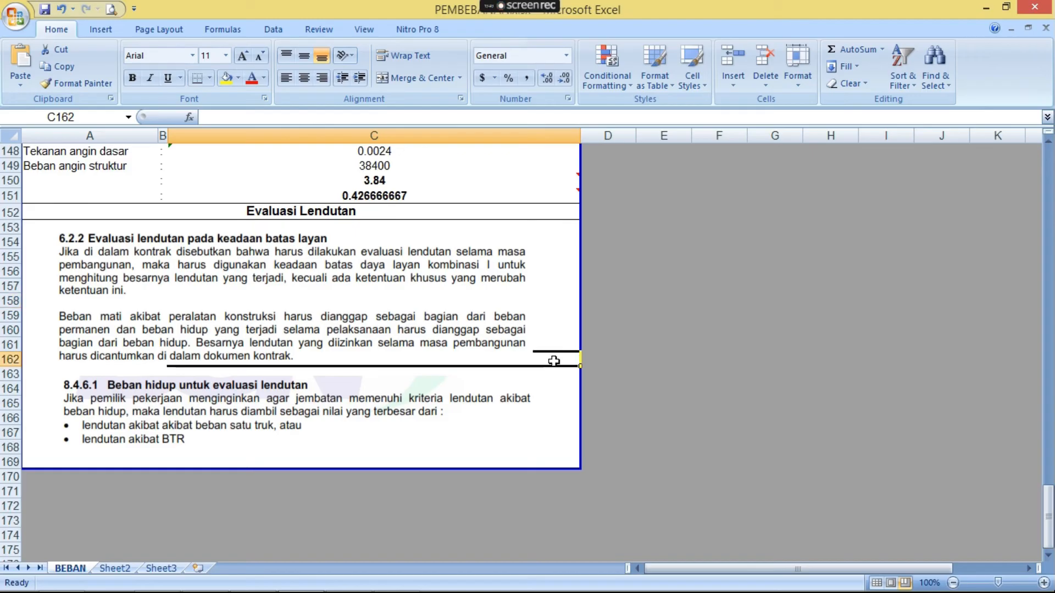
left_click(502, 283)
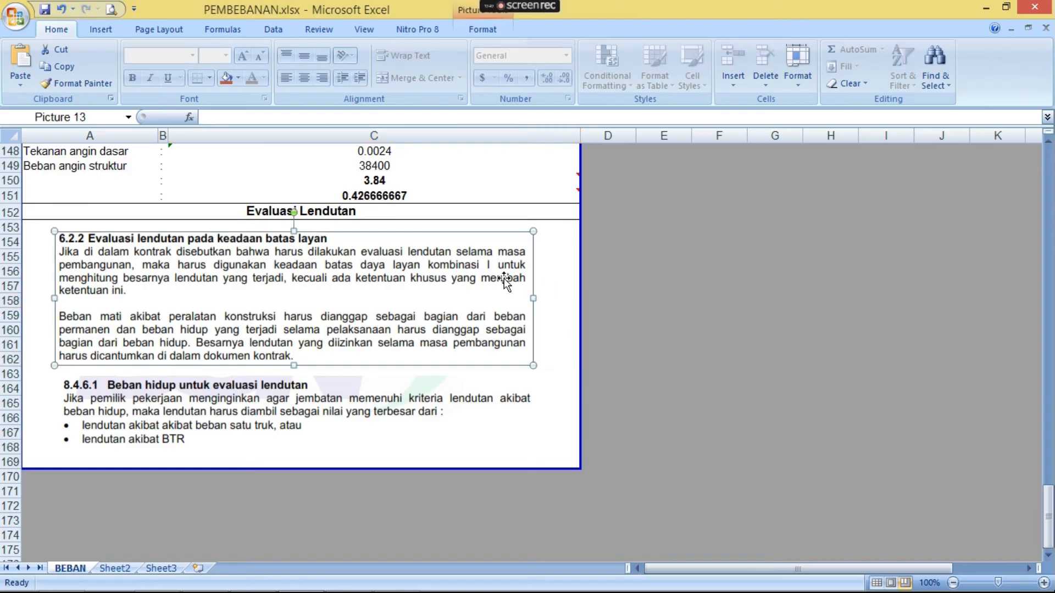
left_click(567, 293)
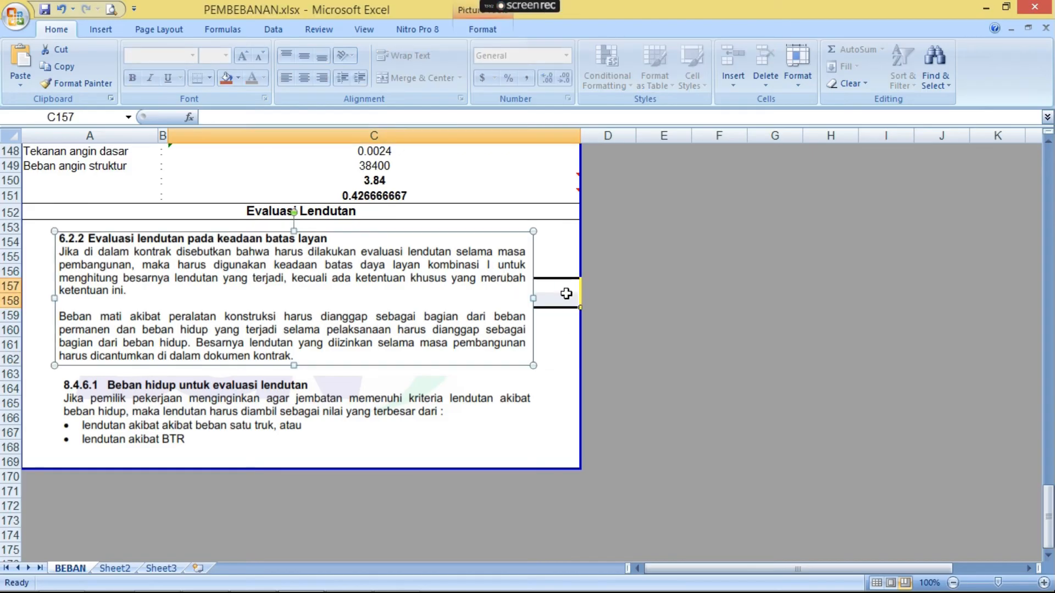
left_click(560, 356)
scroll(560, 354, "down", 1)
left_click(502, 398)
left_click(545, 397)
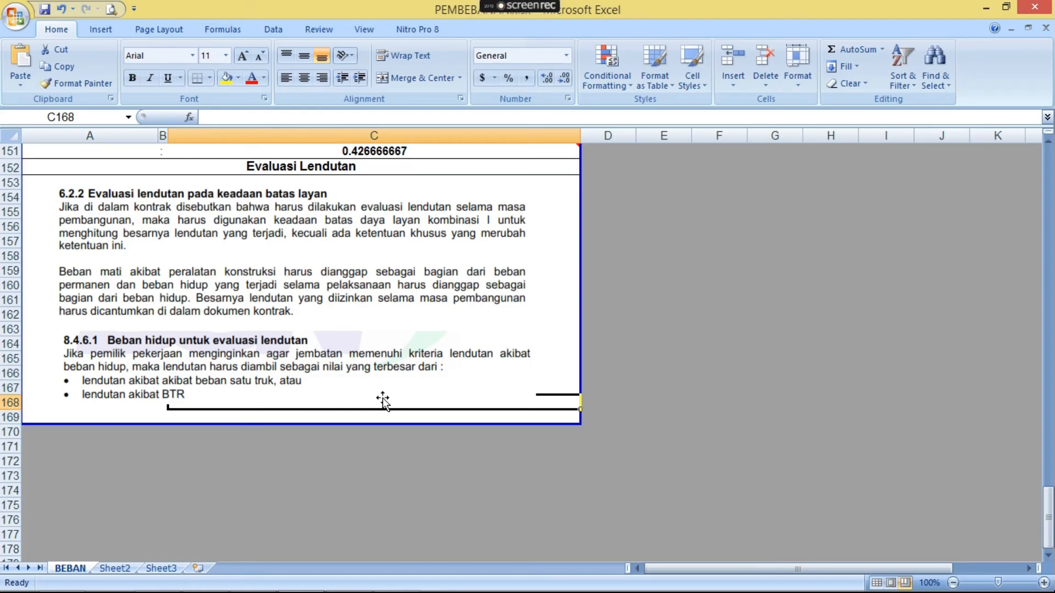
left_click(425, 282)
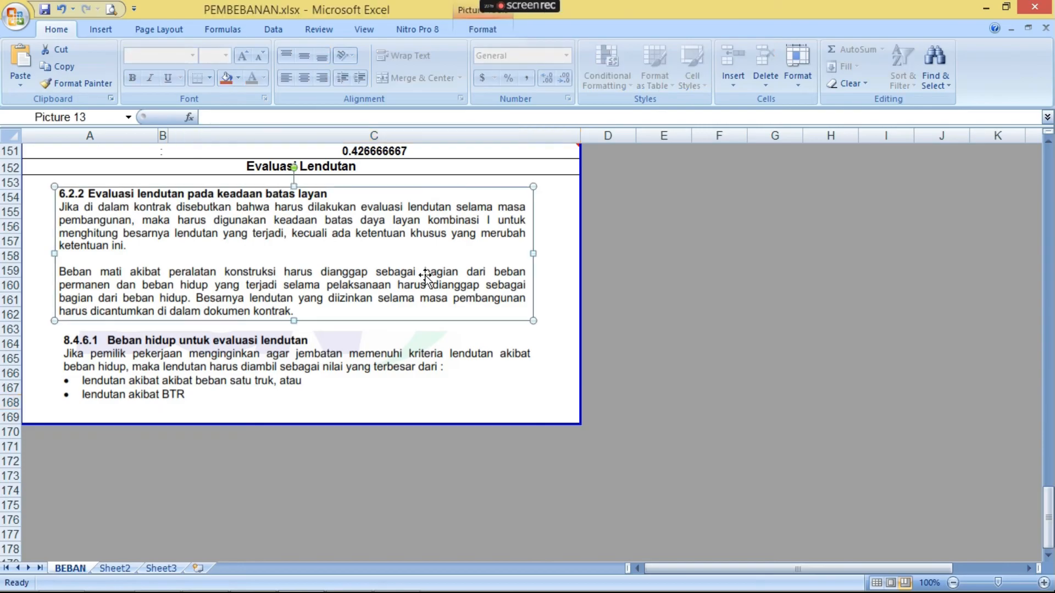
mouse_move(269, 587)
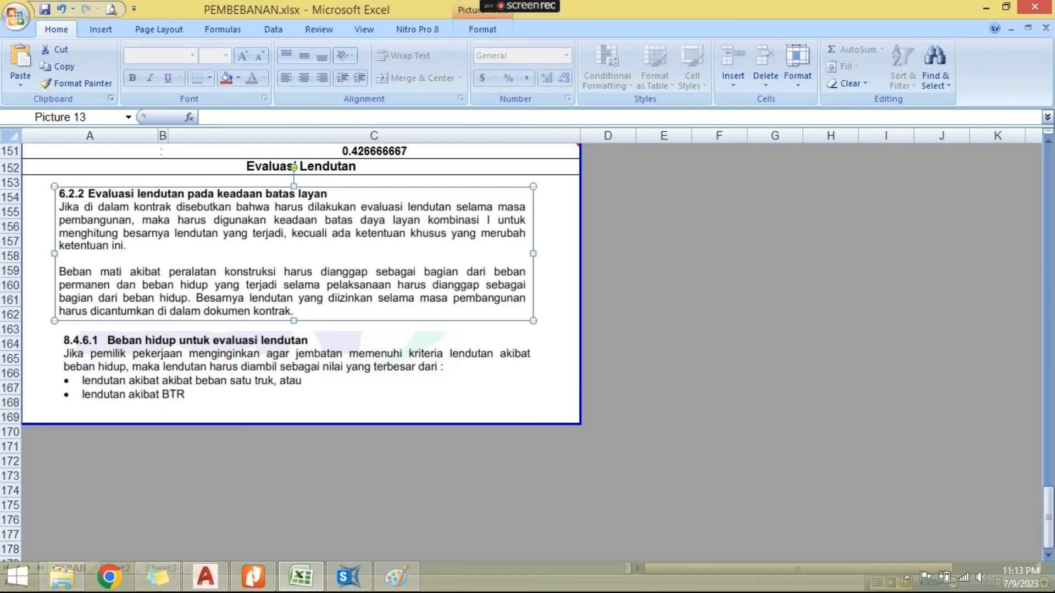
- Switch back to SAP2000 and limit the result tables to the Layan 1 output case
left_click(349, 581)
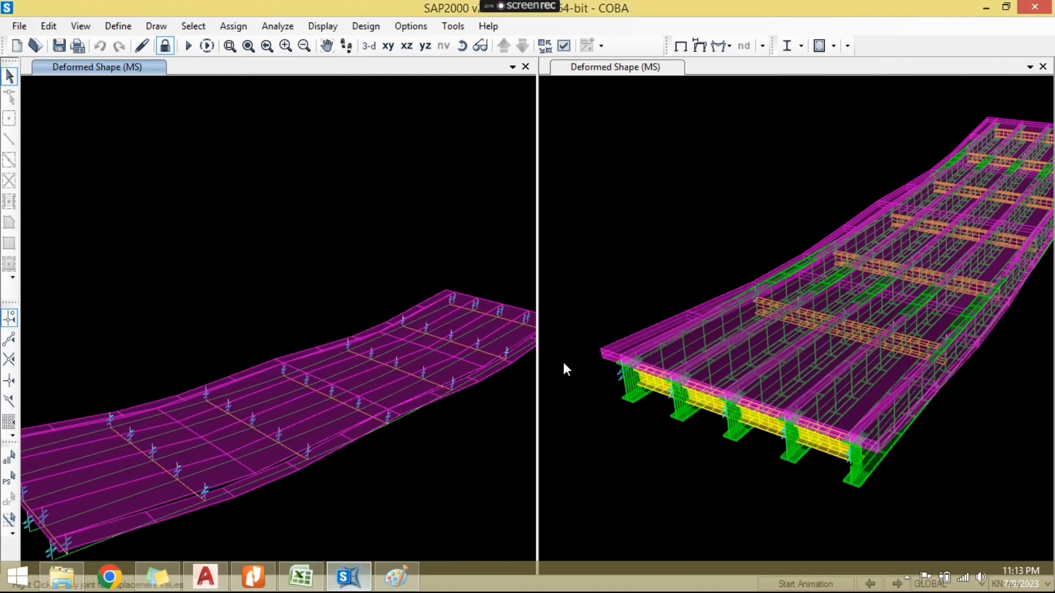
scroll(478, 220, "down", 2)
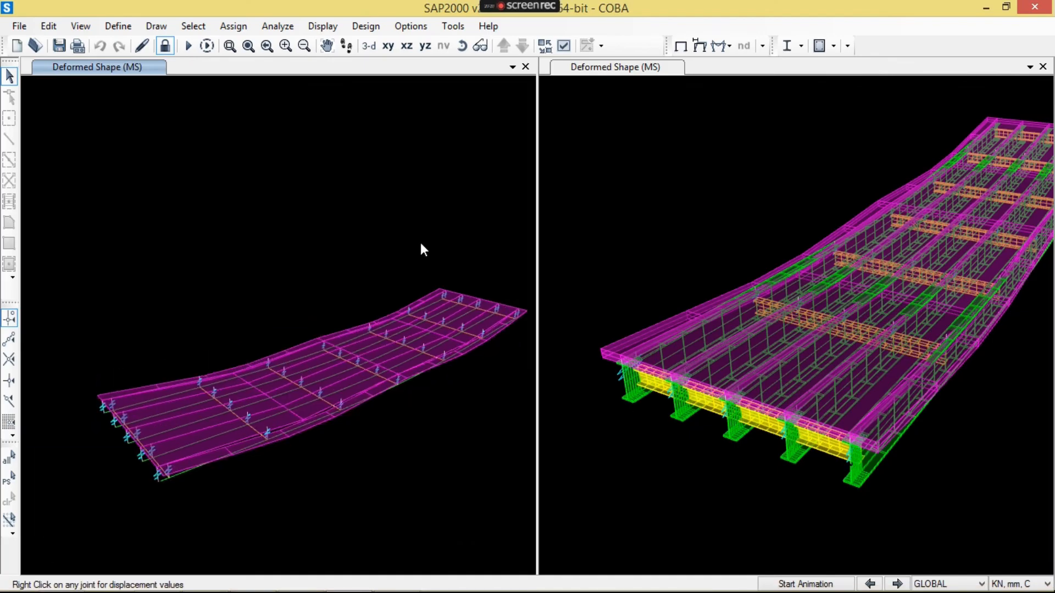
left_click(322, 26)
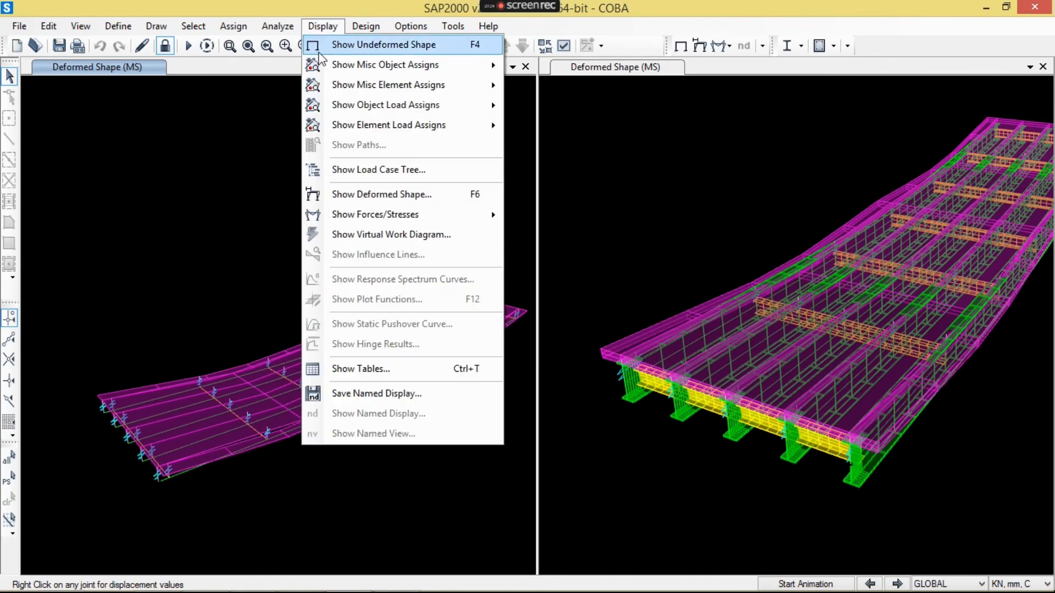
left_click(400, 368)
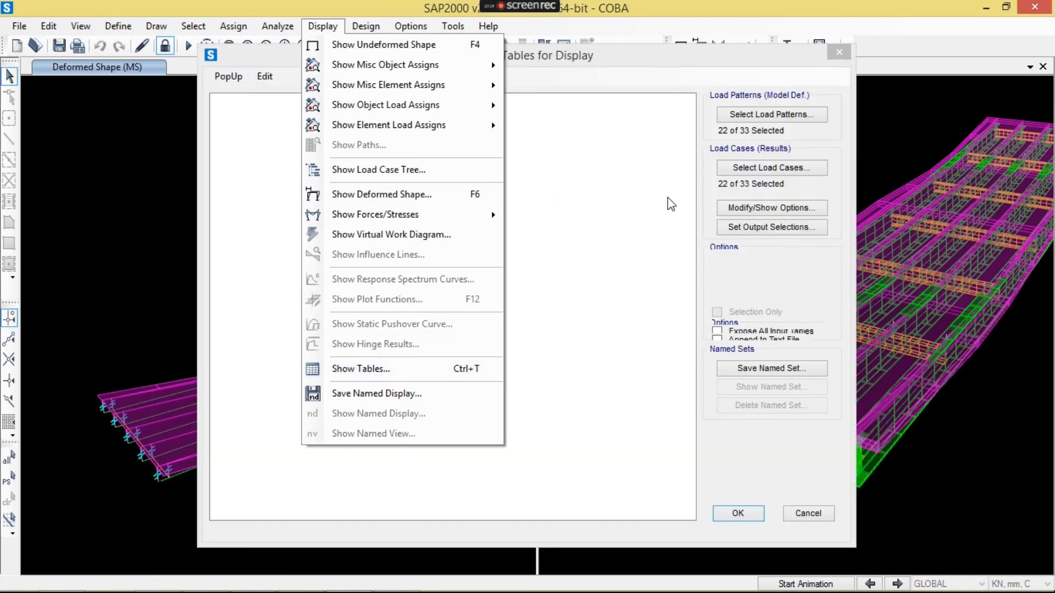
left_click(736, 167)
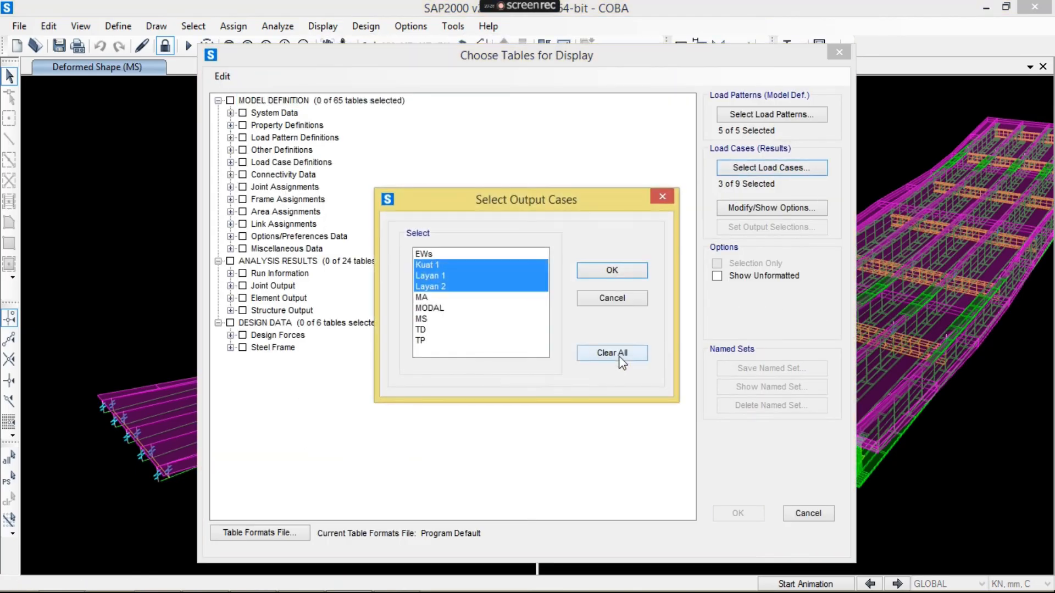
left_click(472, 275)
left_click(610, 272)
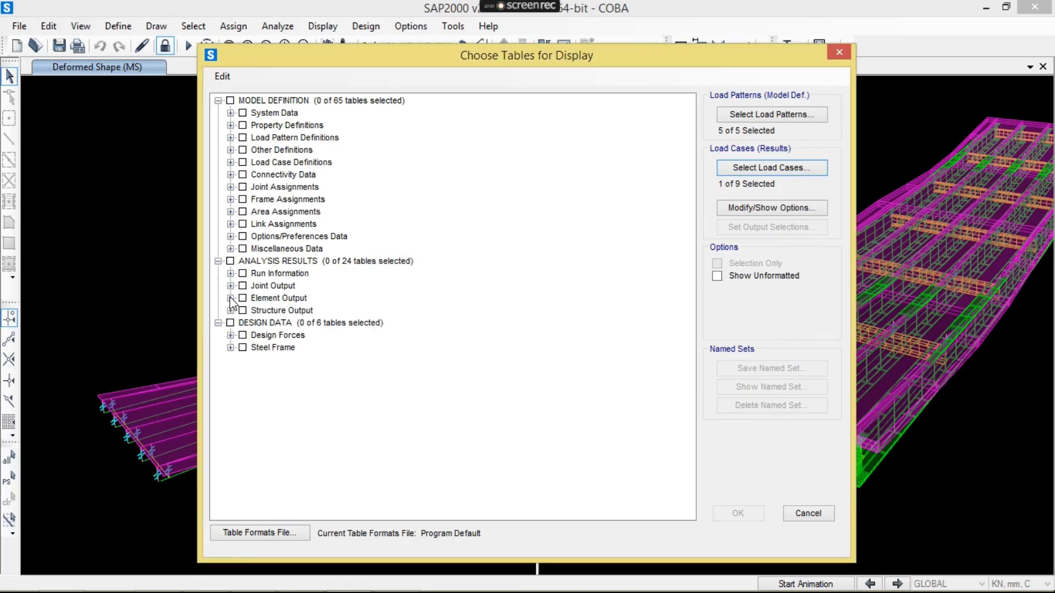
- Display the joint displacements table from the joint output analysis results
left_click(230, 286)
left_click(267, 298)
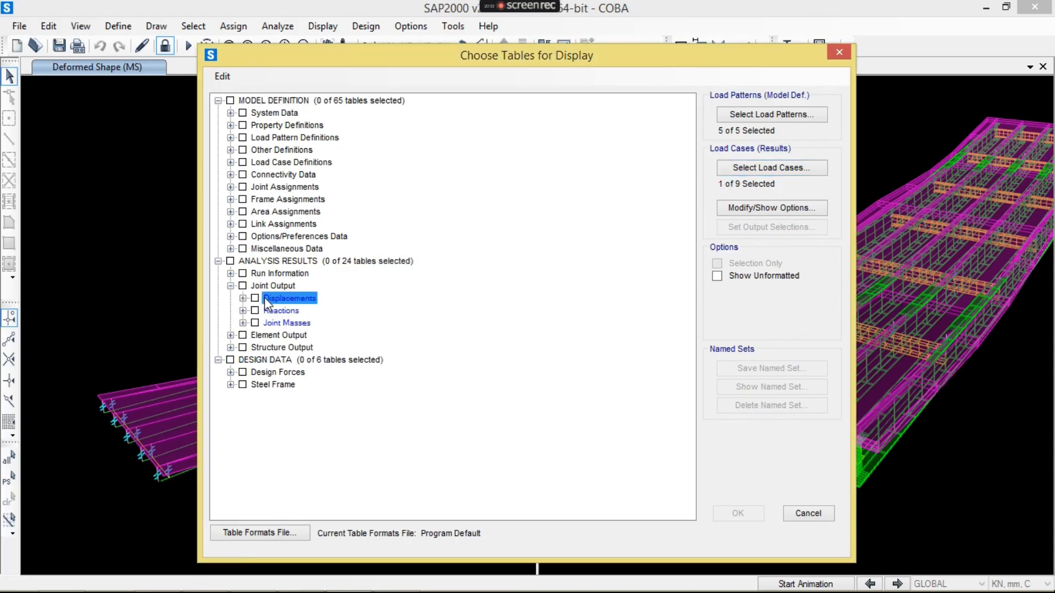
left_click(255, 298)
left_click(728, 514)
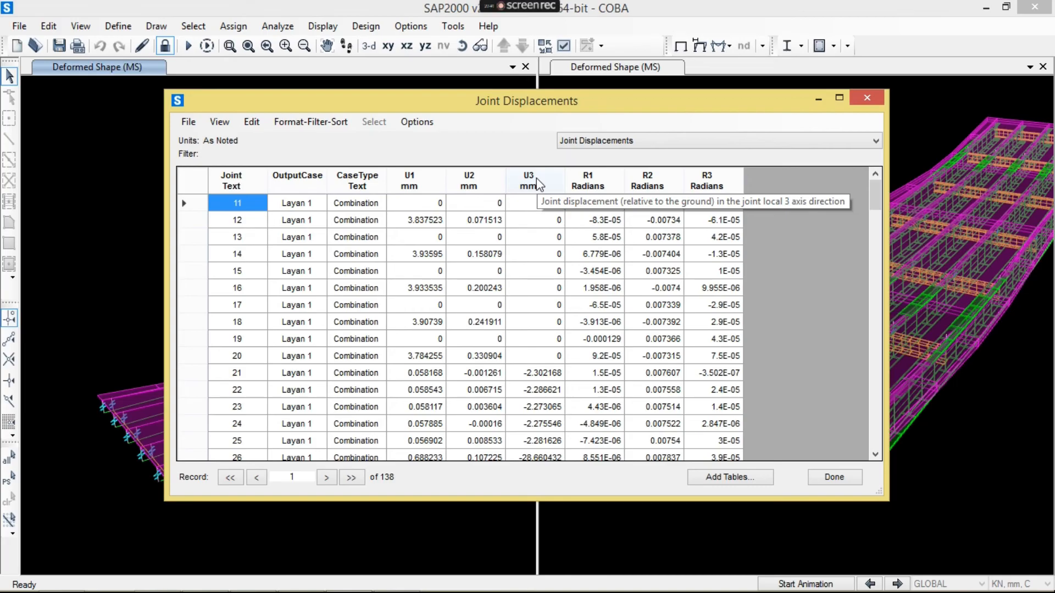
- Sort the joint displacements by U3 in ascending order and examine the joints with the largest downward deflection
left_click(539, 184)
left_click(539, 184)
left_click(539, 184)
left_click(531, 203)
key("Down")
key("Up")
key("Down")
key("Down")
key("Up")
key("Up")
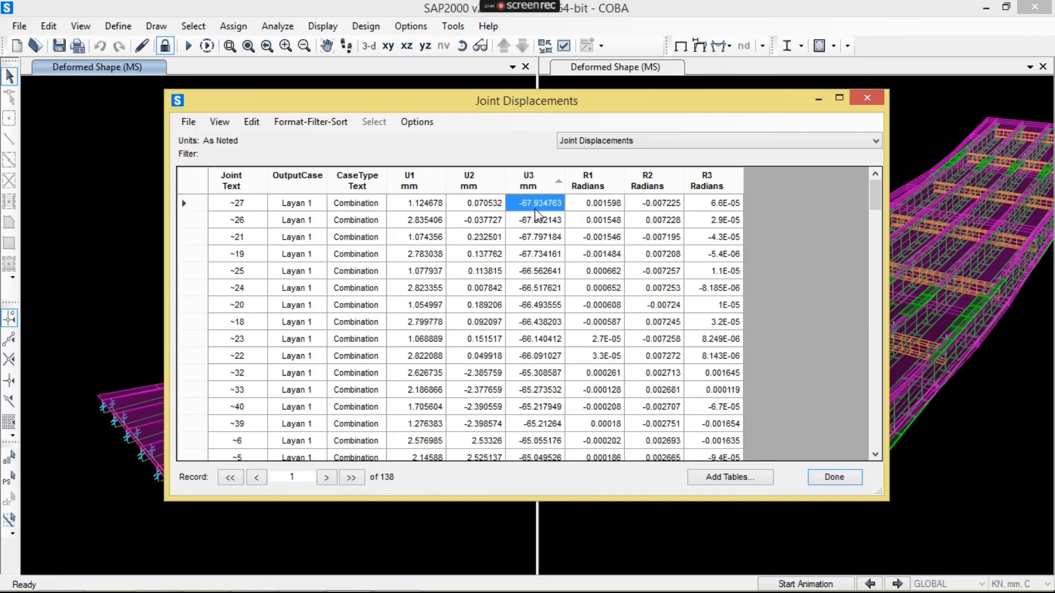
left_click(866, 104)
- Review the strength load combinations selected for the steel frame design without changing them
left_click(464, 47)
left_click_drag(461, 170, 397, 235)
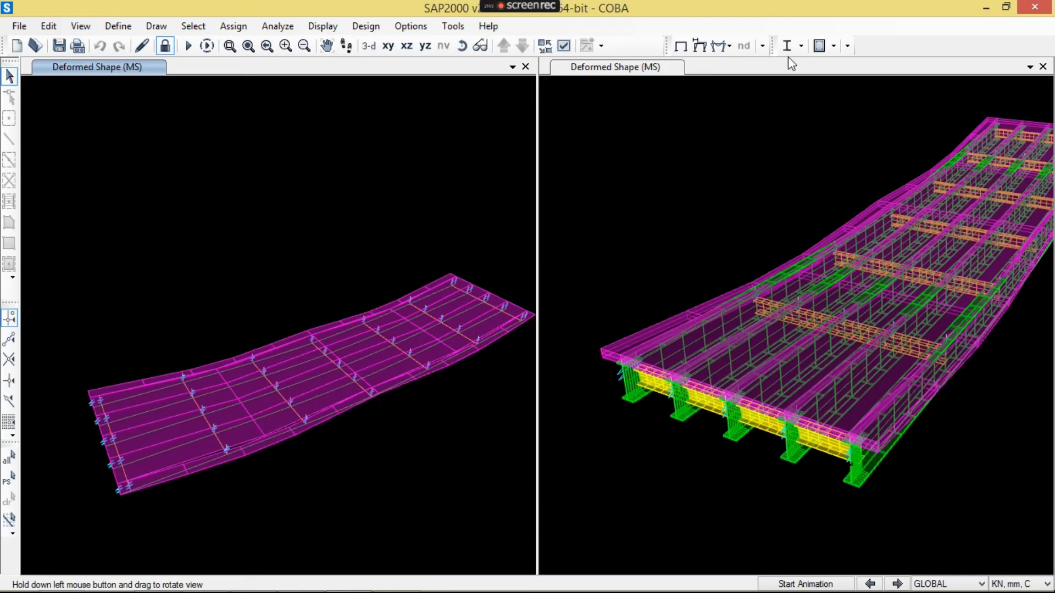
left_click(803, 47)
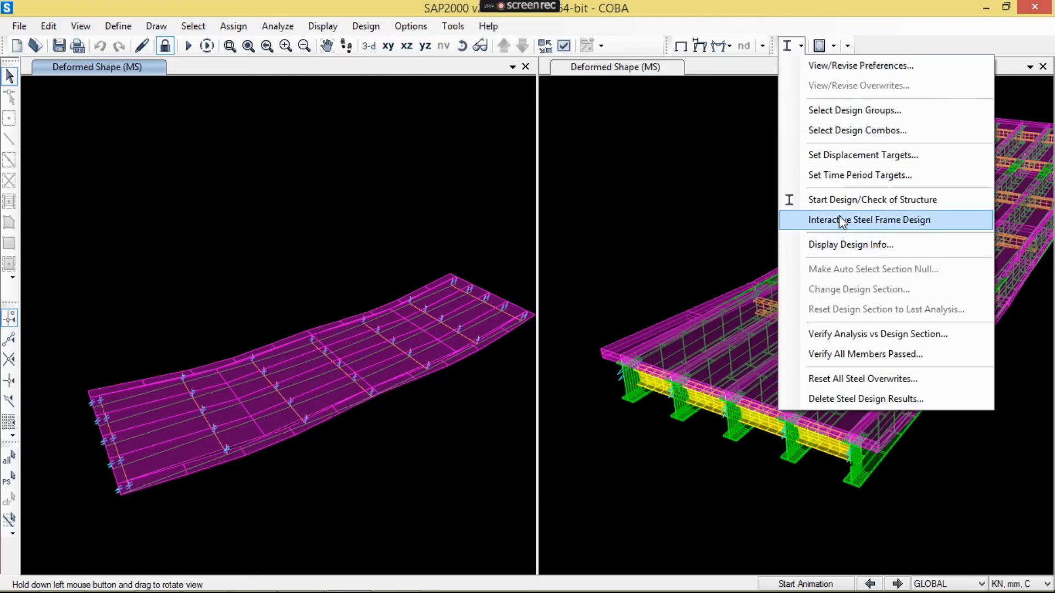
left_click(844, 132)
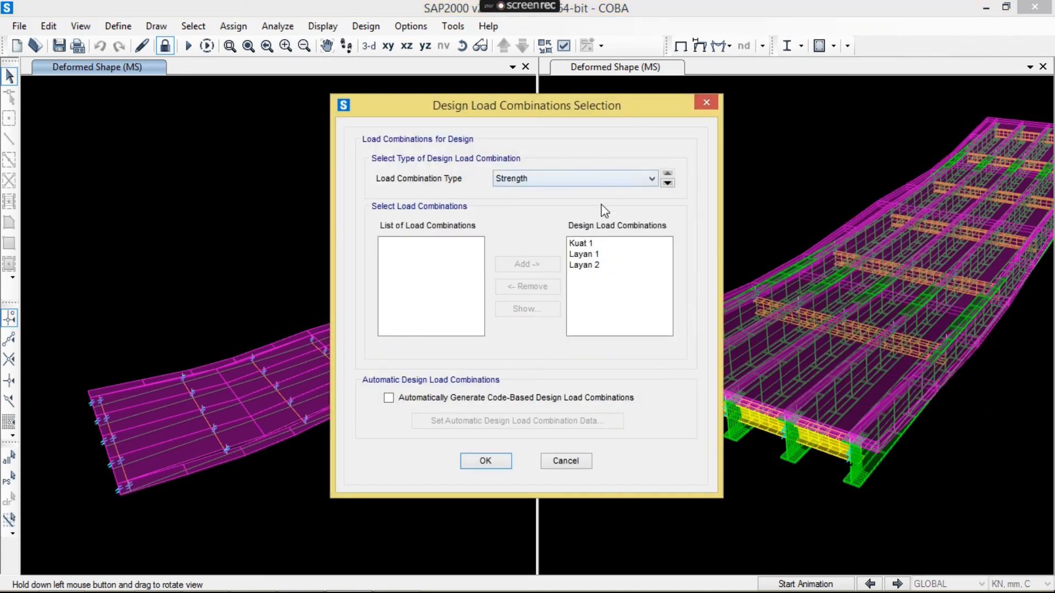
key("Escape")
left_click(323, 25)
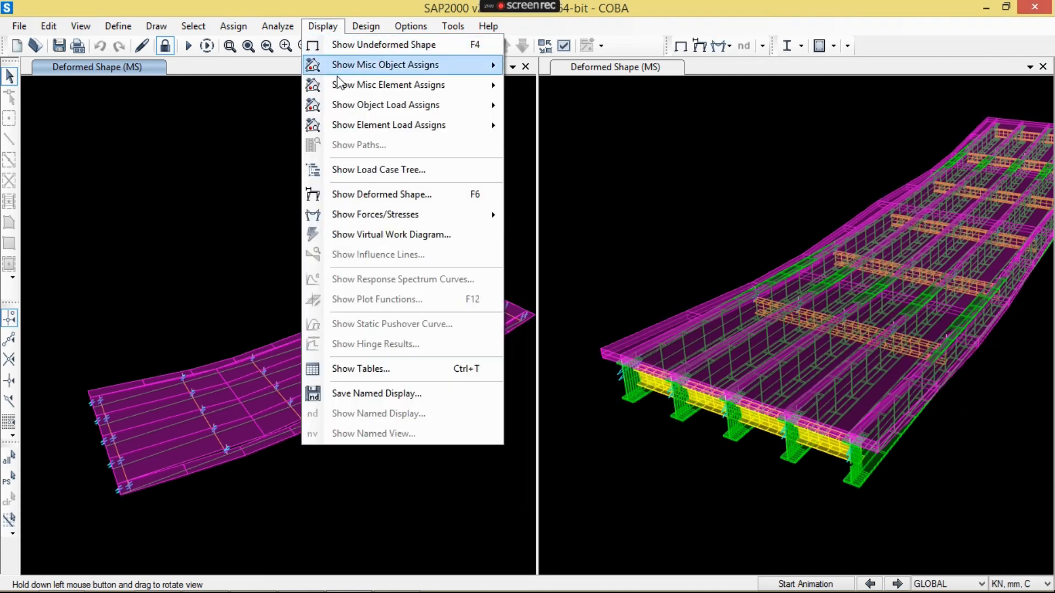
left_click(405, 368)
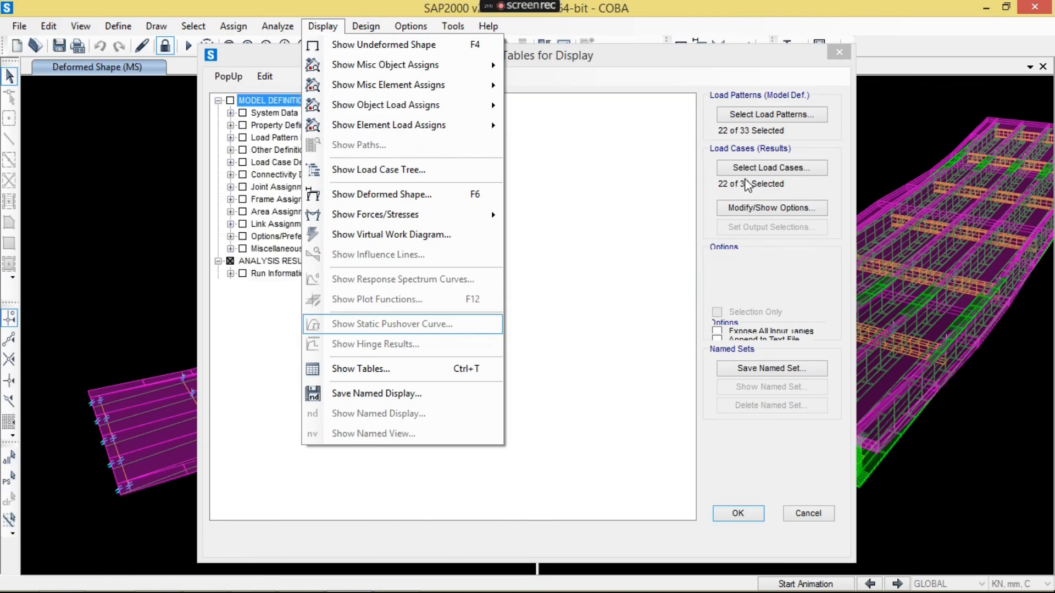
left_click(753, 168)
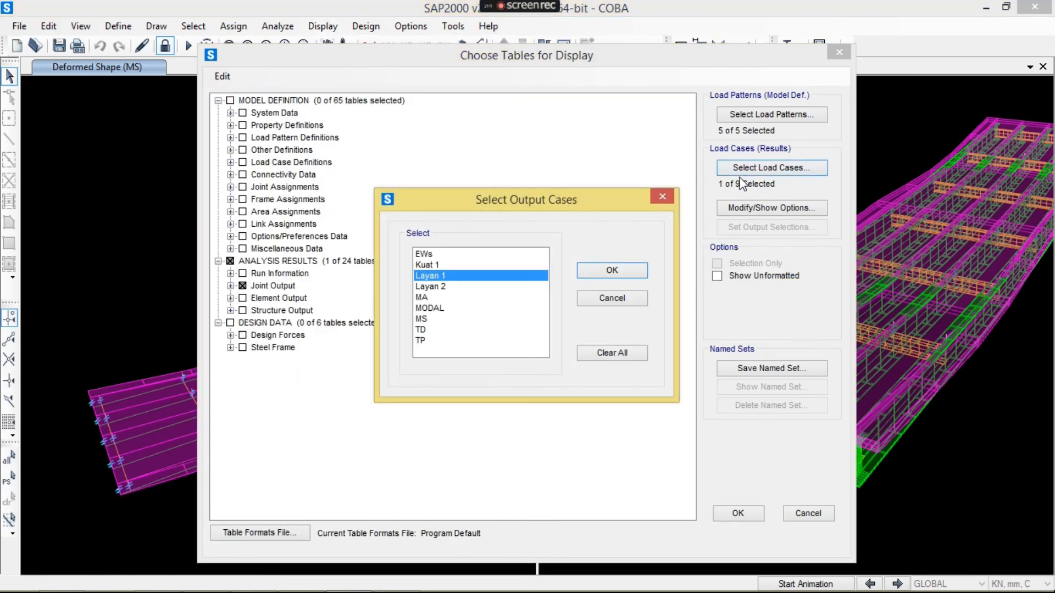
left_click(476, 258)
left_click(470, 320)
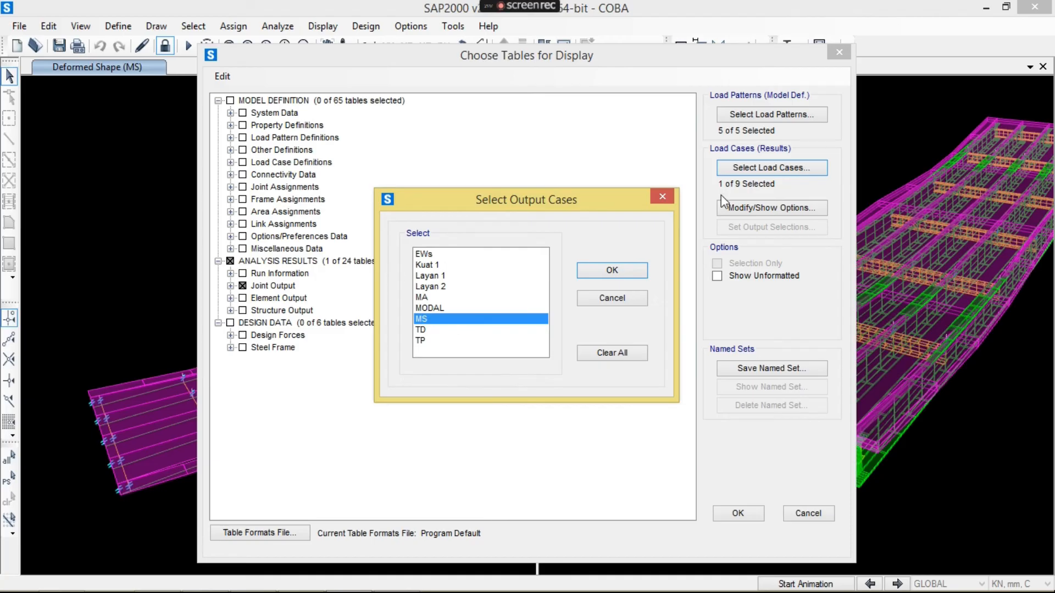
left_click(655, 196)
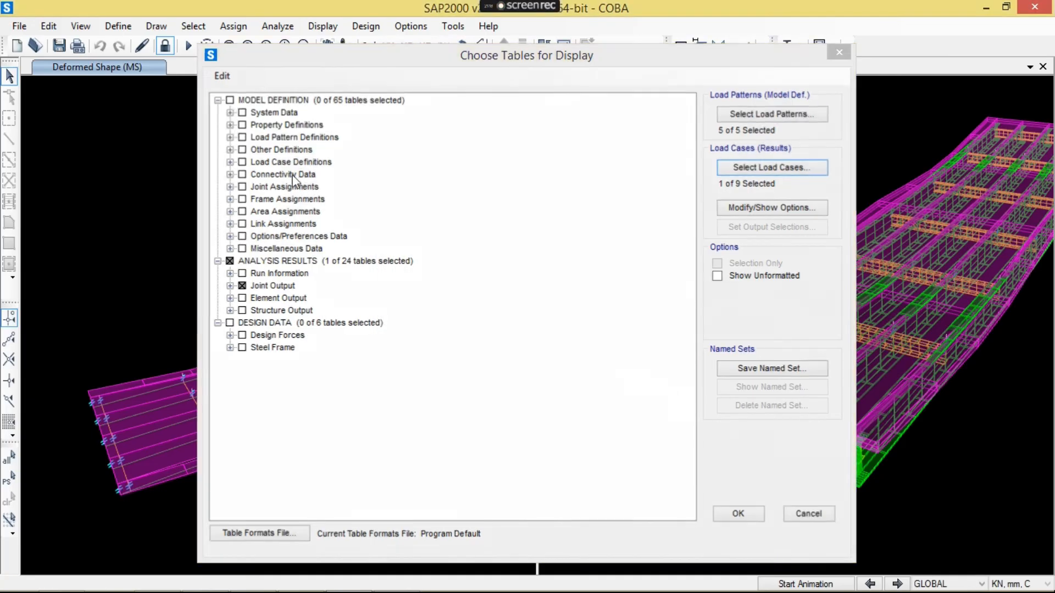
left_click(839, 53)
- Unlock the model and start a new load combination named "Lendut MS+MA"
left_click(546, 367)
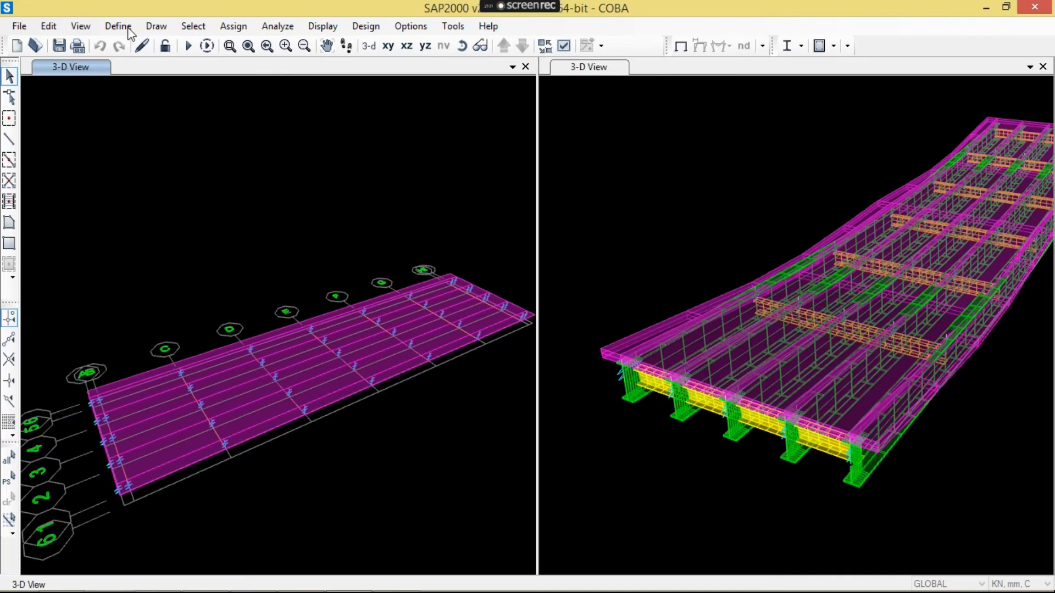
left_click(129, 30)
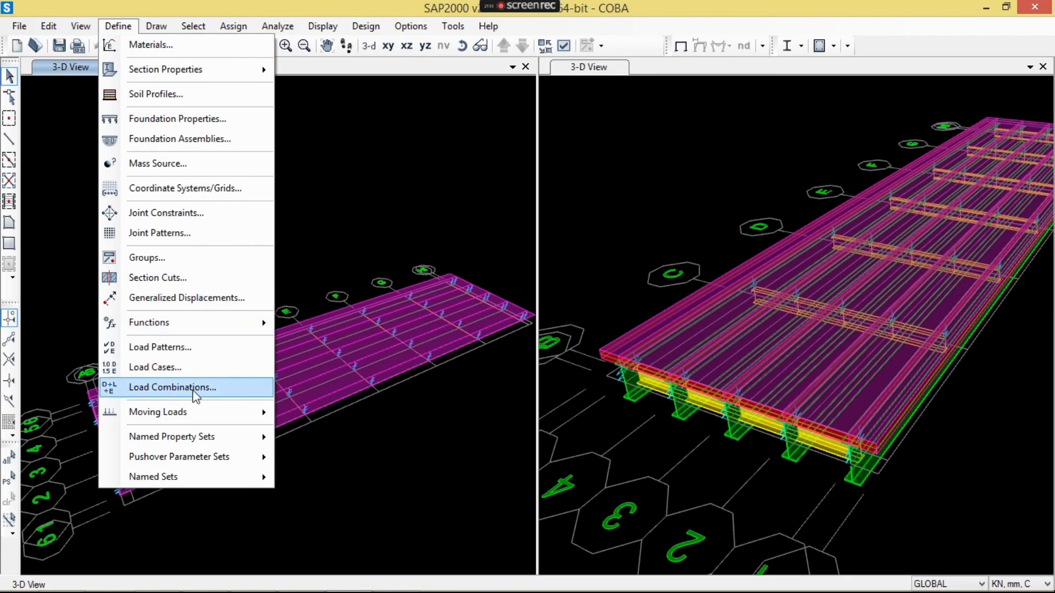
left_click(193, 386)
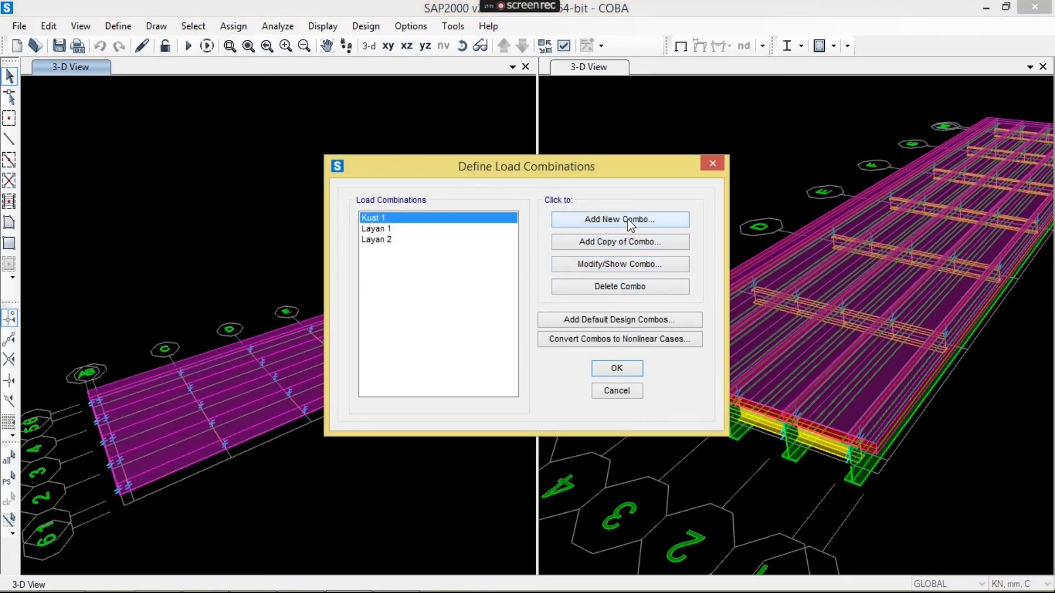
left_click(630, 220)
type("Lendut MS+MA")
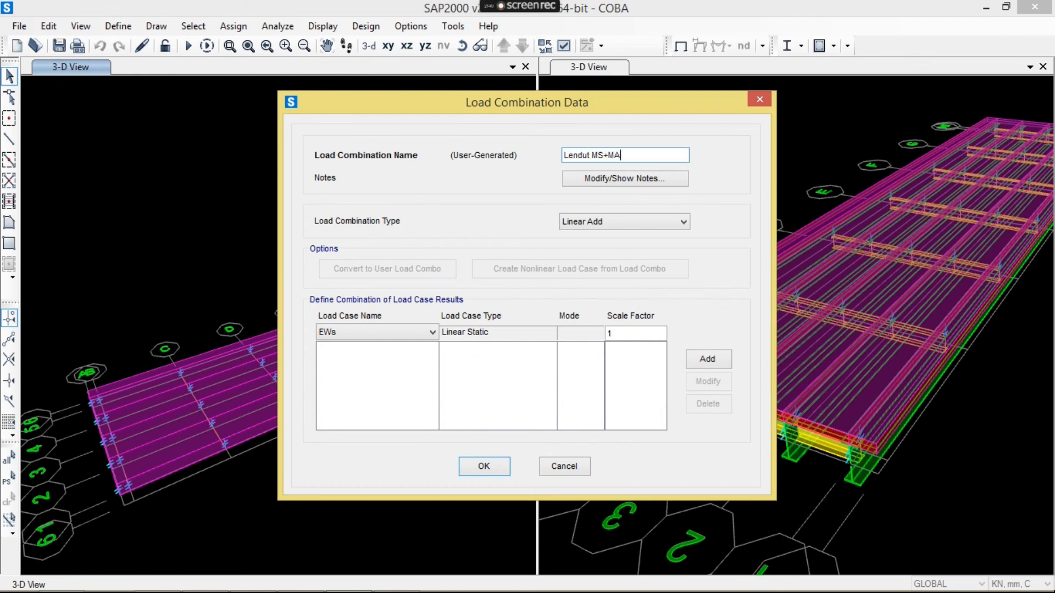
- Add load cases MS and MA with scale factor 1 to the Lendut MS+MA combination and save it
left_click(404, 333)
left_click(404, 411)
left_click(707, 359)
left_click(413, 333)
left_click(343, 391)
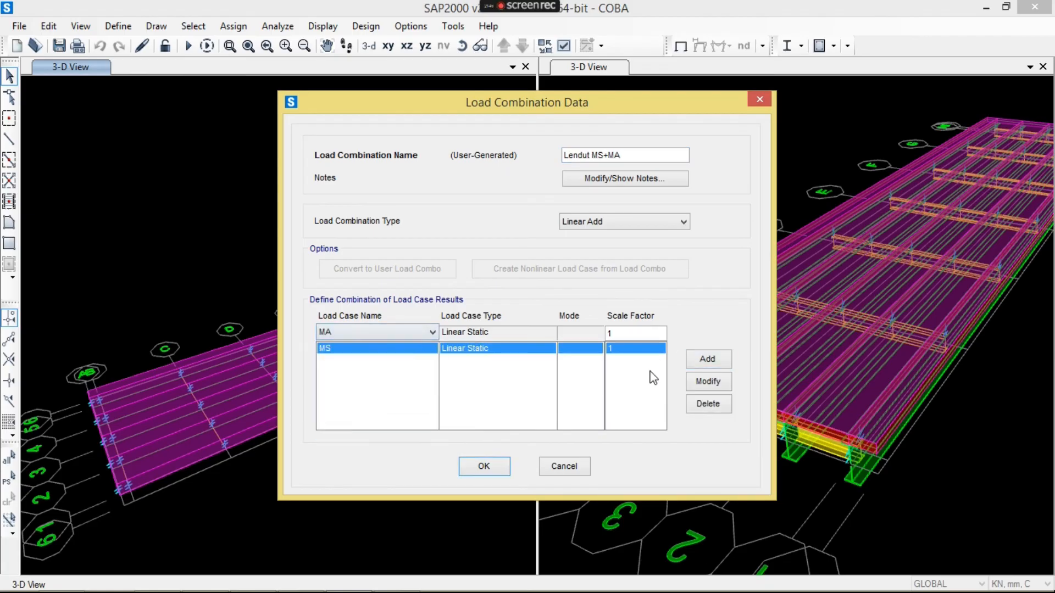
left_click(695, 361)
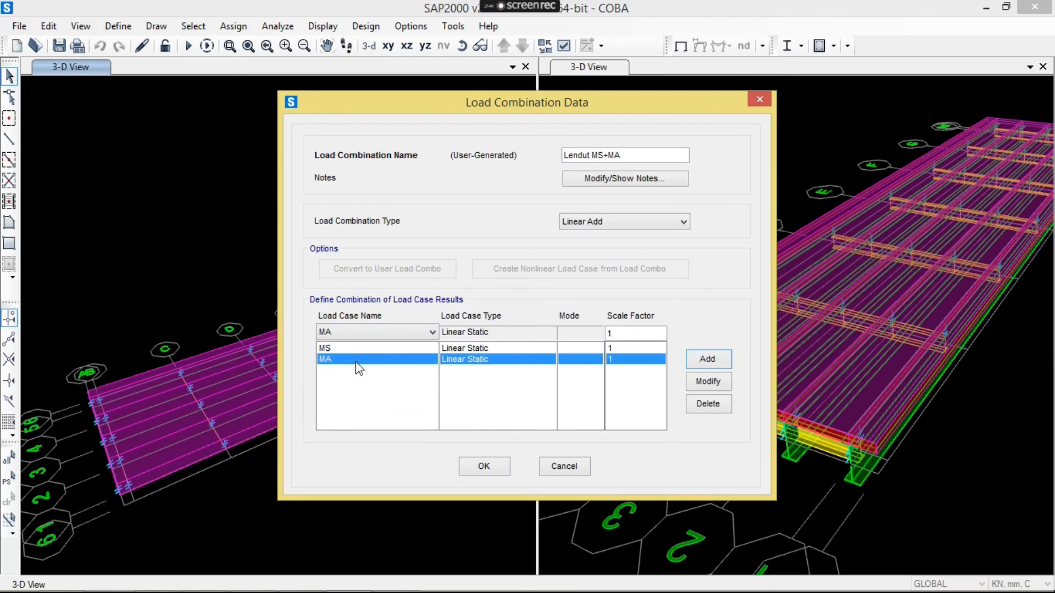
left_click(486, 467)
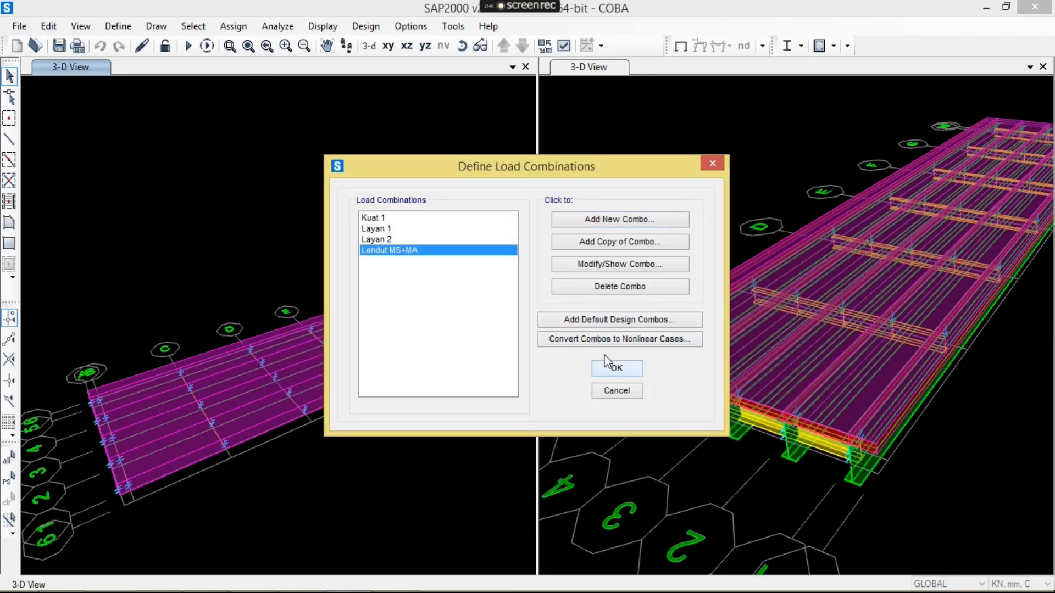
- Save the defined combinations and add Lendut MS+MA to the strength load combinations for steel frame design
left_click(610, 364)
left_click(800, 46)
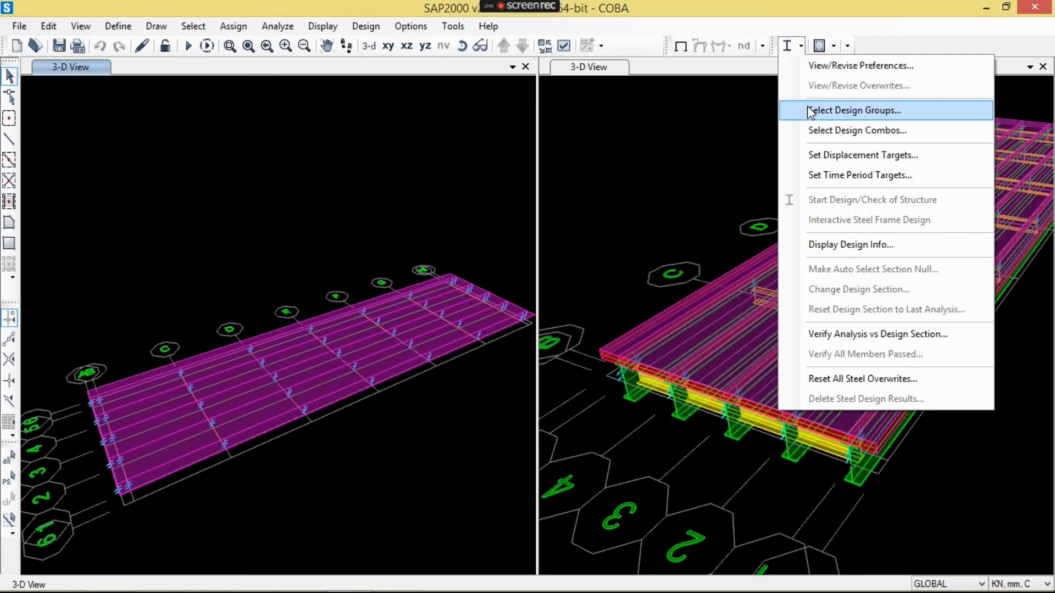
left_click(813, 130)
left_click(412, 241)
left_click(521, 263)
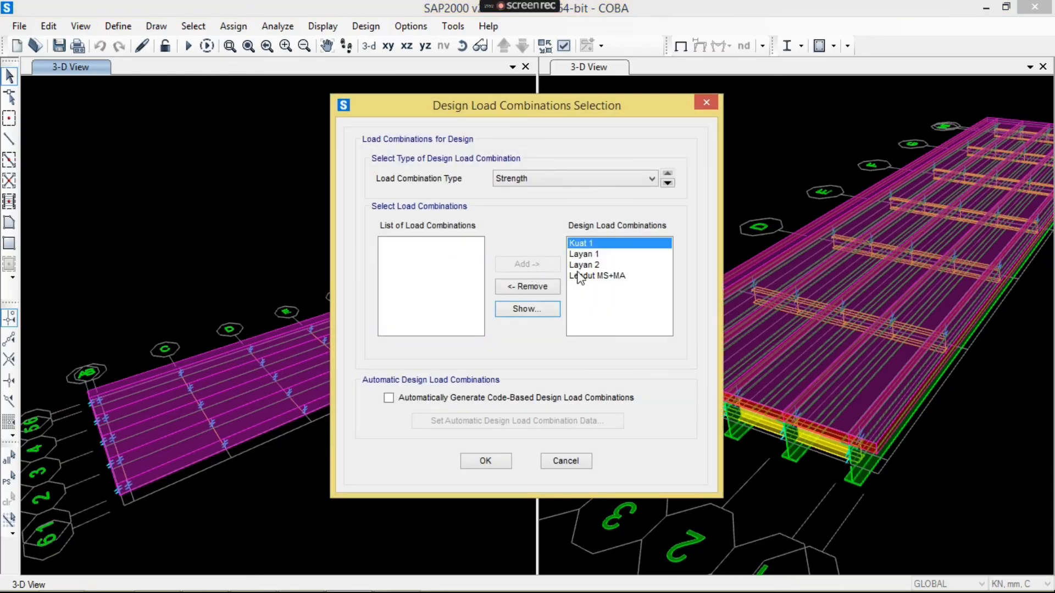
left_click(487, 449)
- Add Lendut MS+MA to the strength load combinations for concrete frame design
left_click(800, 46)
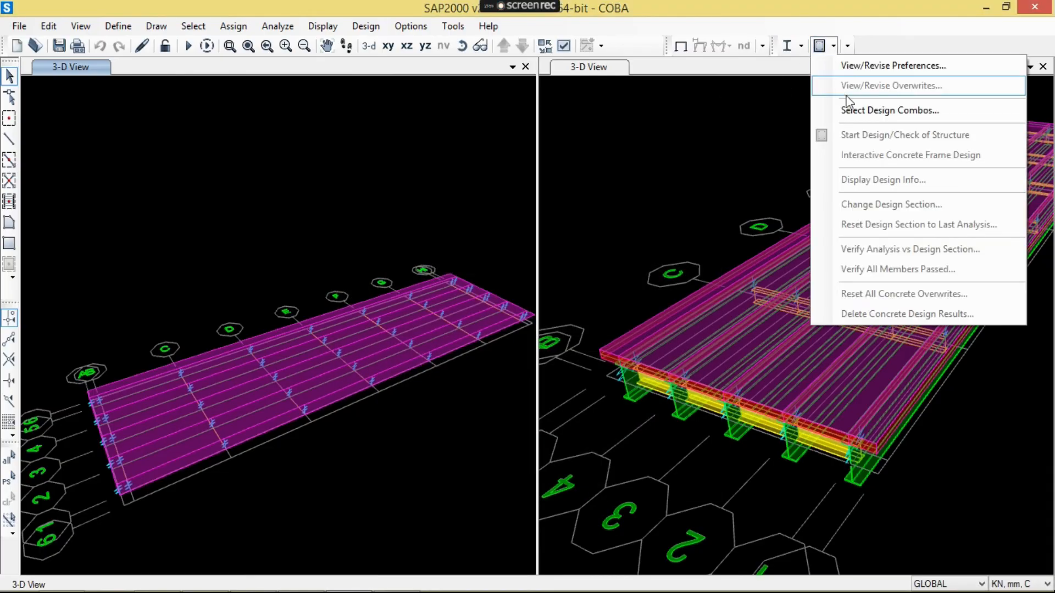
left_click(824, 109)
left_click(462, 243)
left_click(539, 263)
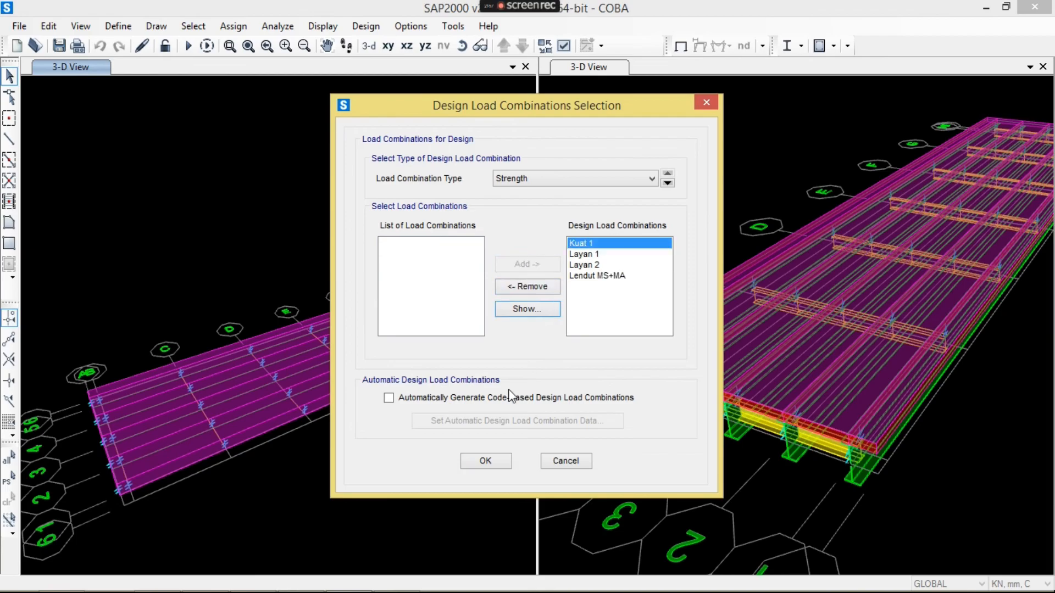
left_click(497, 463)
- Run the analysis of the bridge model with the new load combination included
left_click(278, 26)
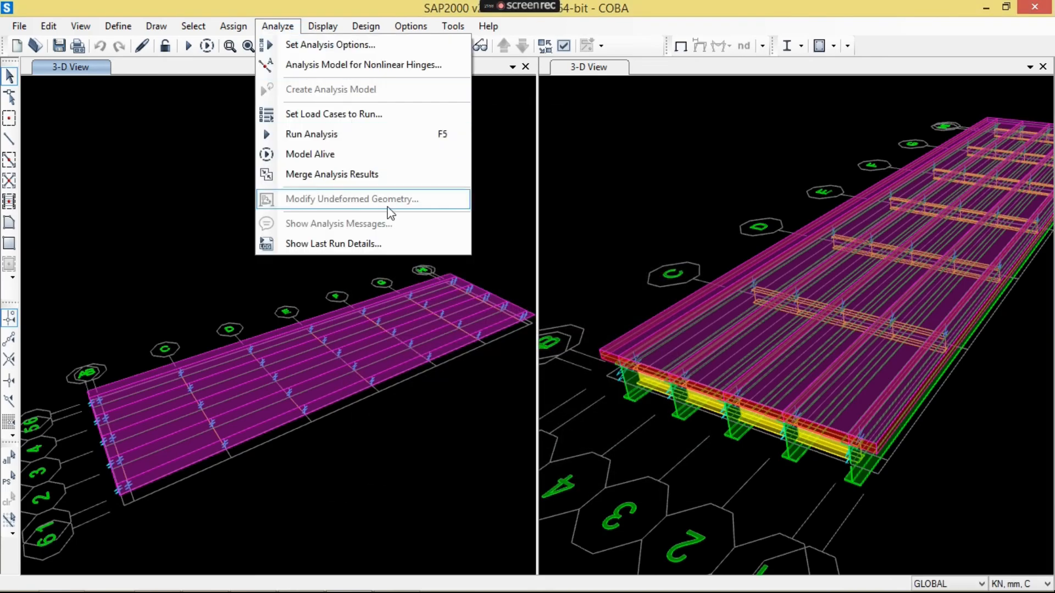
left_click(410, 140)
left_click(731, 374)
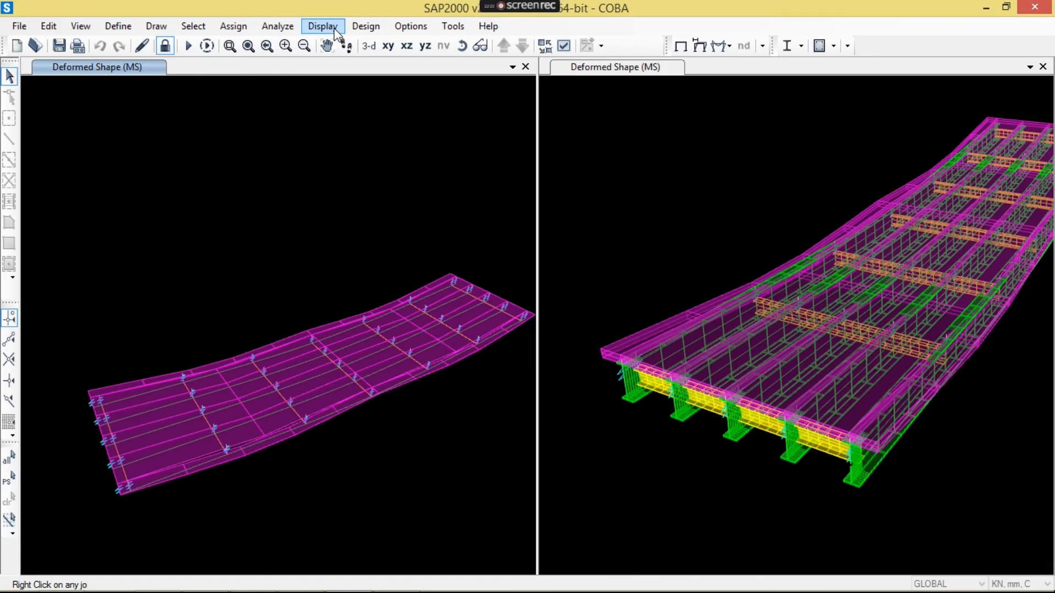
- Display the joint displacements table for only the Lendut MS+MA combination
left_click(320, 29)
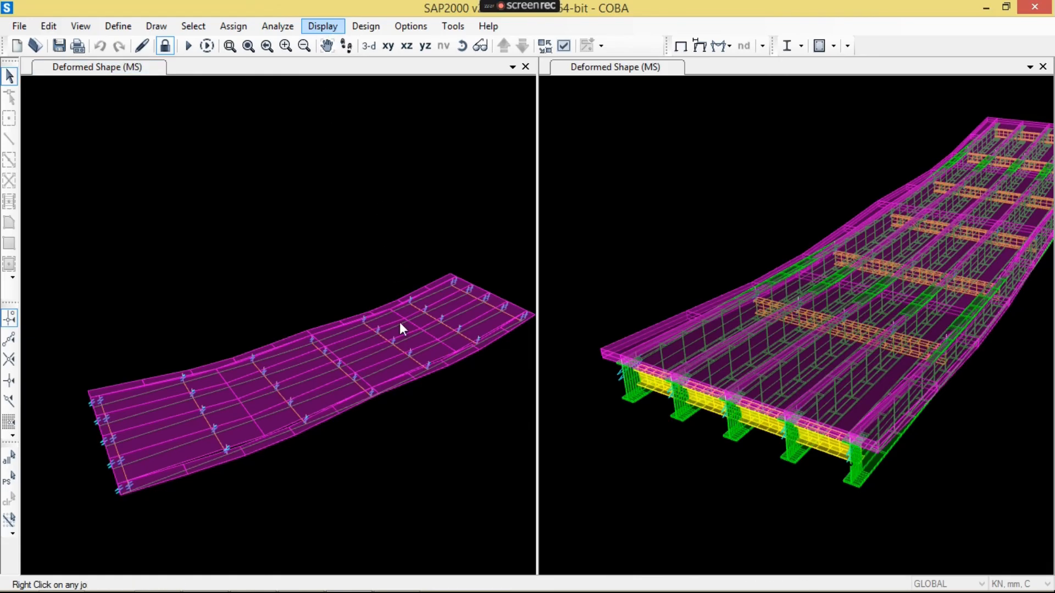
left_click(396, 418)
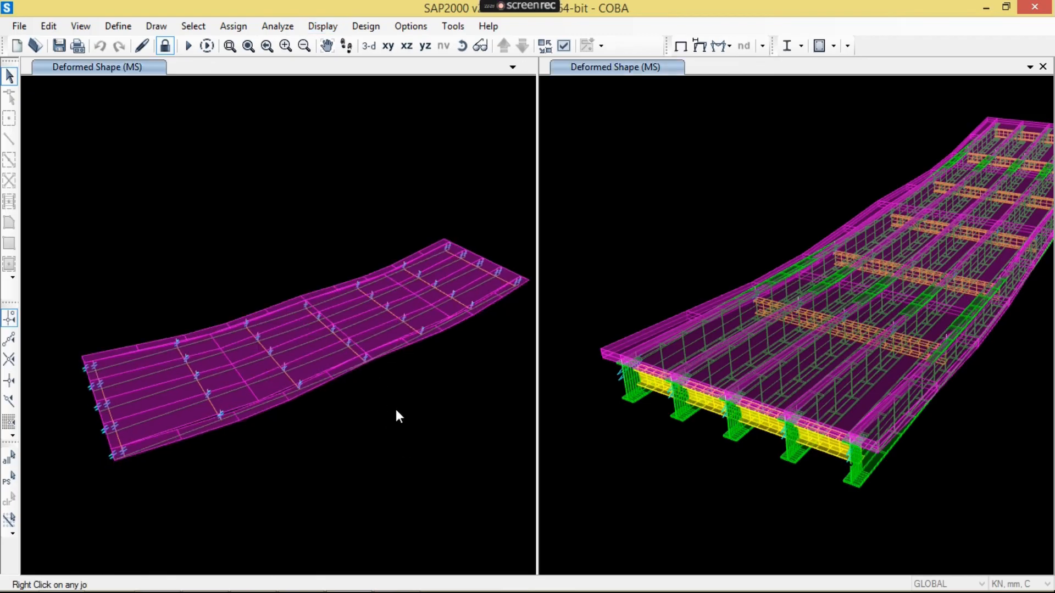
left_click(328, 26)
left_click(361, 369)
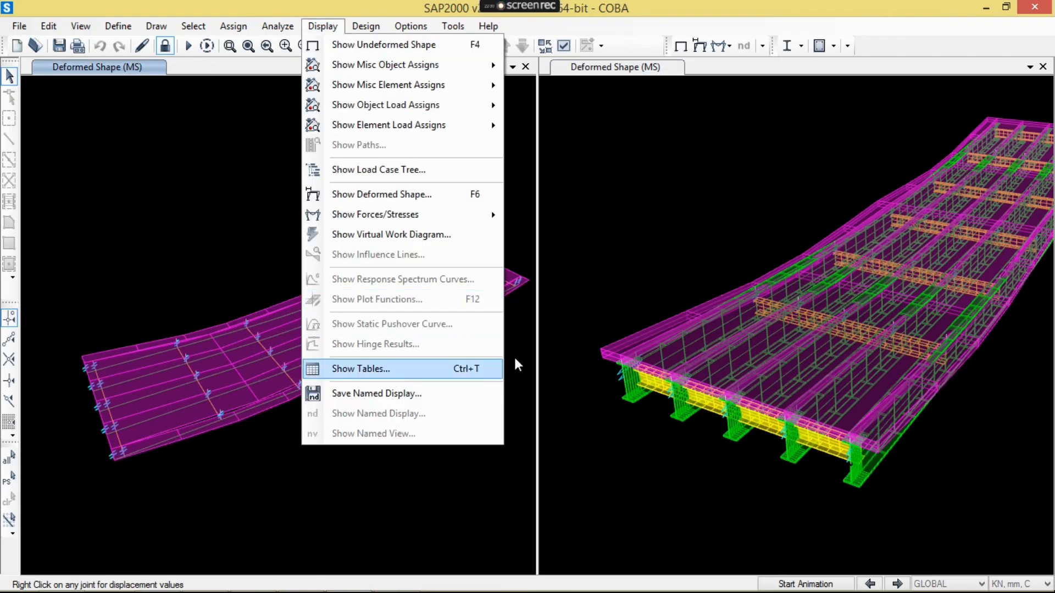
left_click(765, 170)
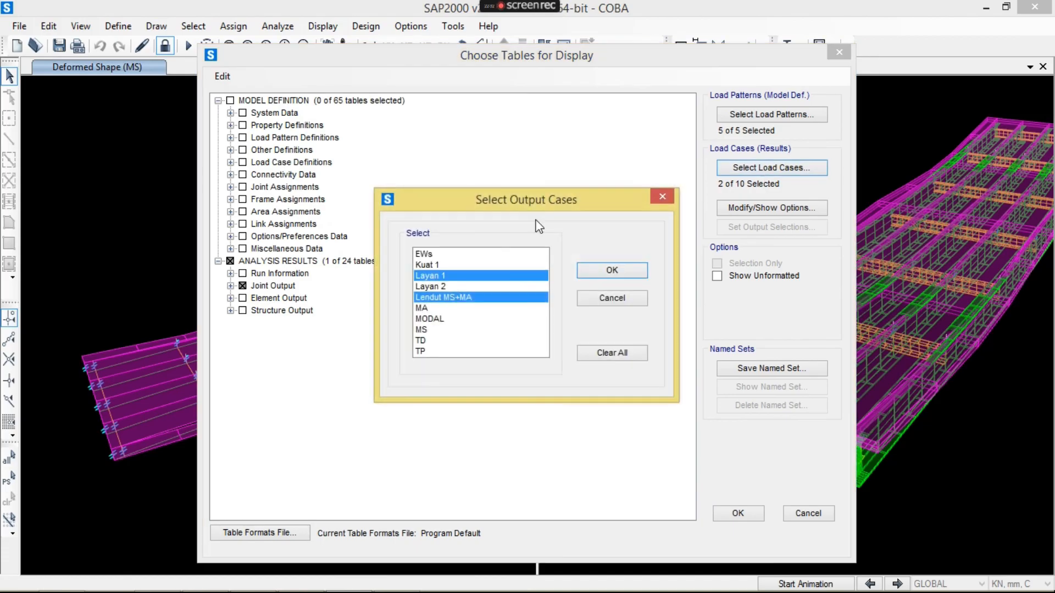
left_click(462, 298)
left_click(621, 270)
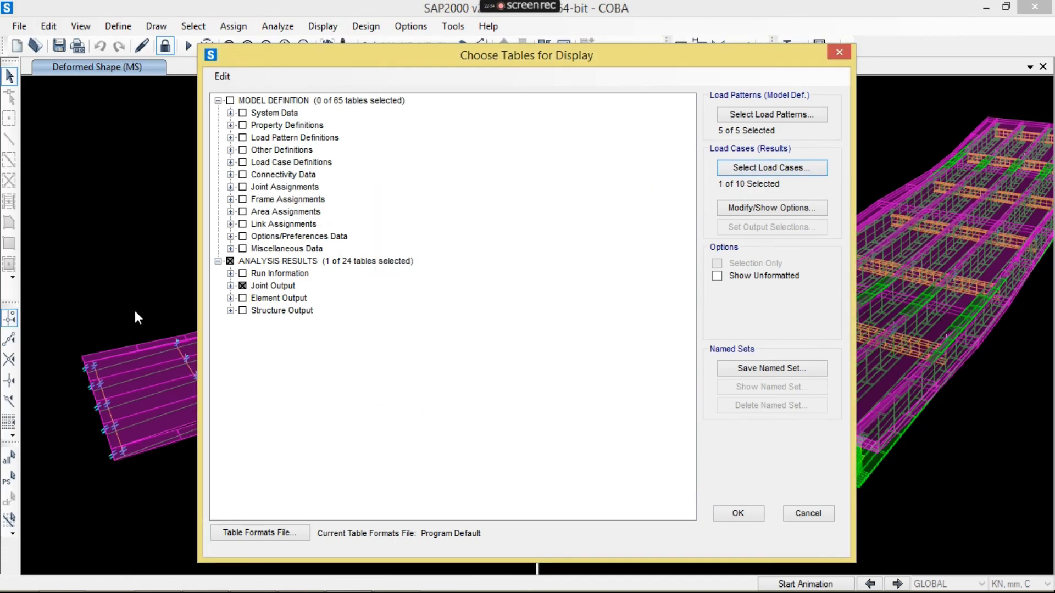
left_click(771, 168)
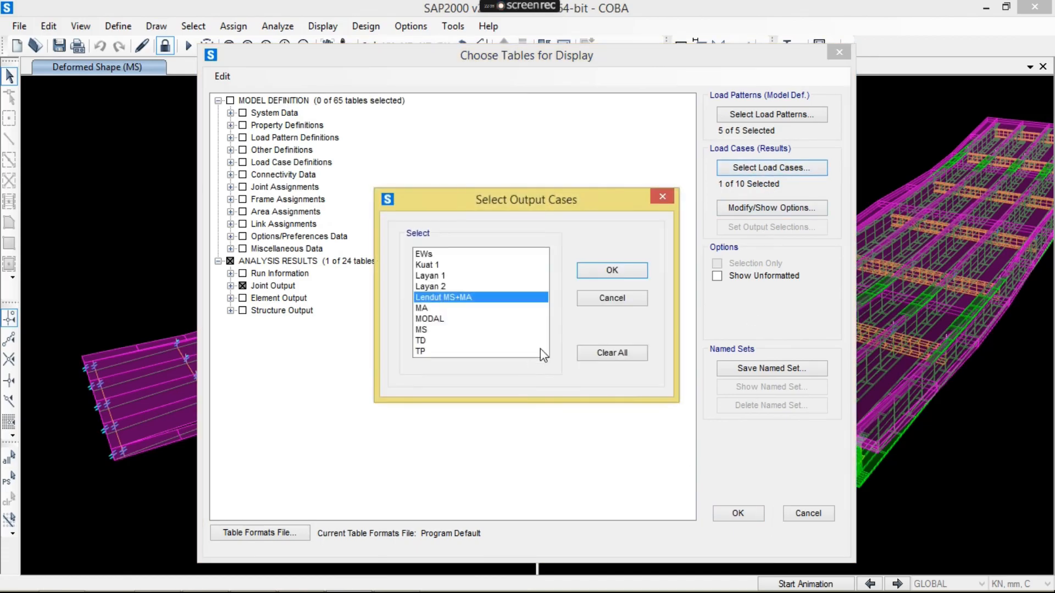
left_click(618, 273)
left_click(738, 513)
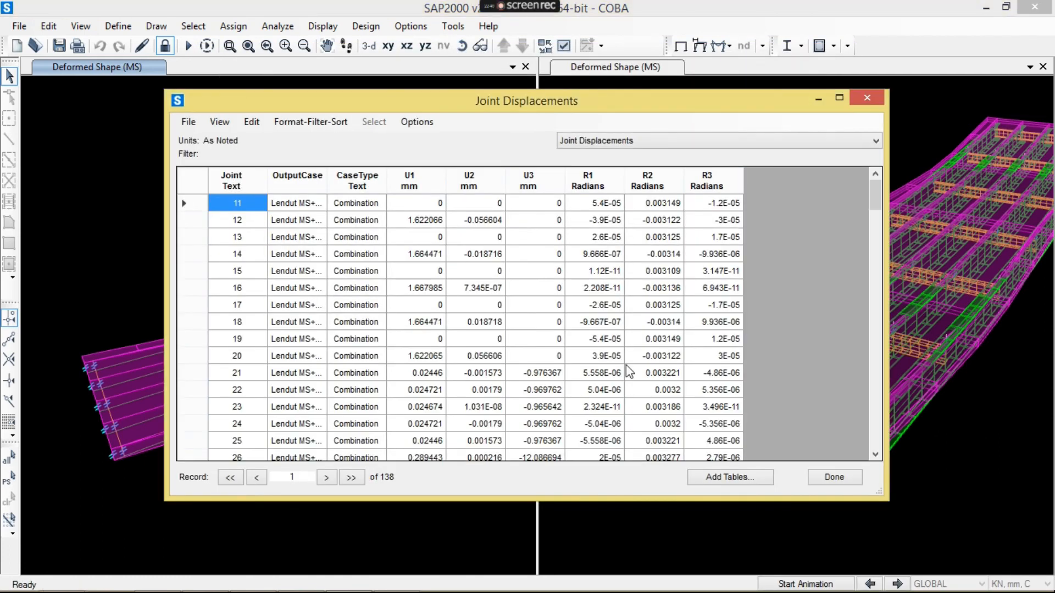
- Sort the joint displacements by U3 in ascending order and open a blank Notepad document
left_click(543, 187)
left_click(543, 205)
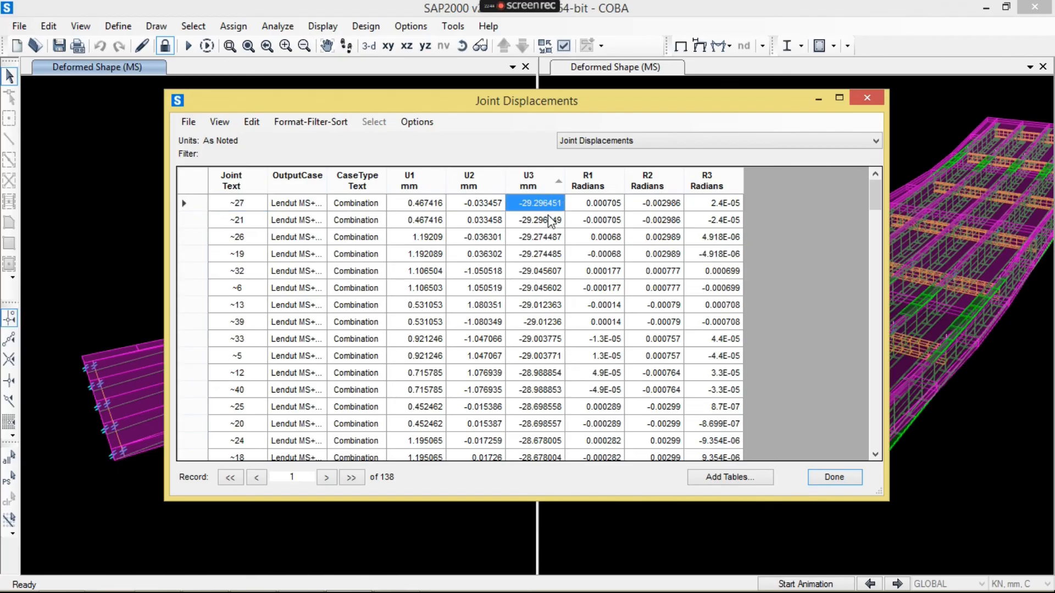
left_click(19, 577)
type("NOTE")
key("Return")
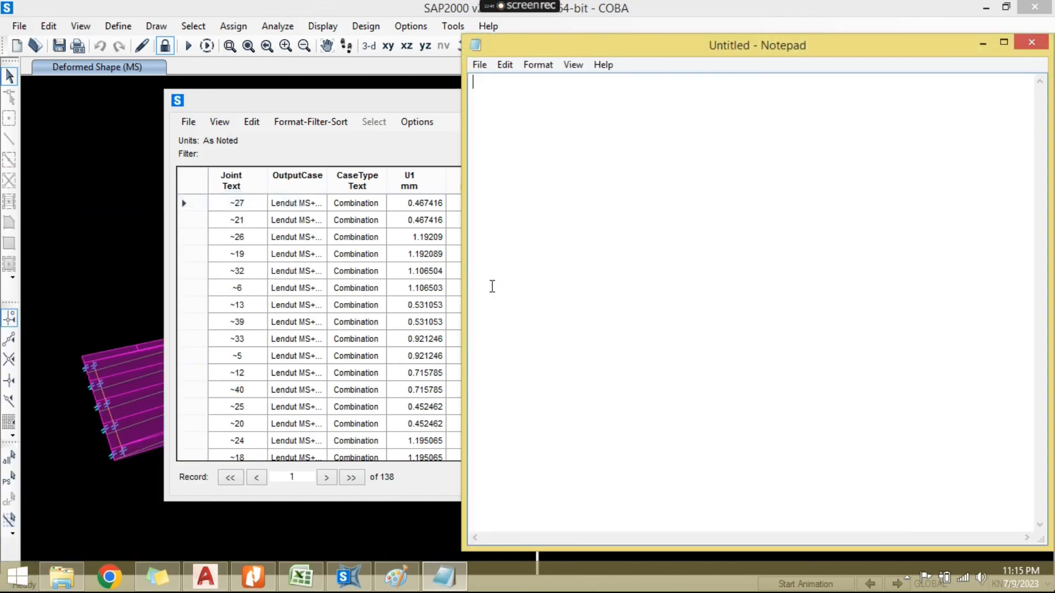
- Copy the first U3 value, -29.296451, into the Notepad note and label it "LENDUTAN YANG TERJADI AKIBAT BEBAN MATI"
left_click(395, 113)
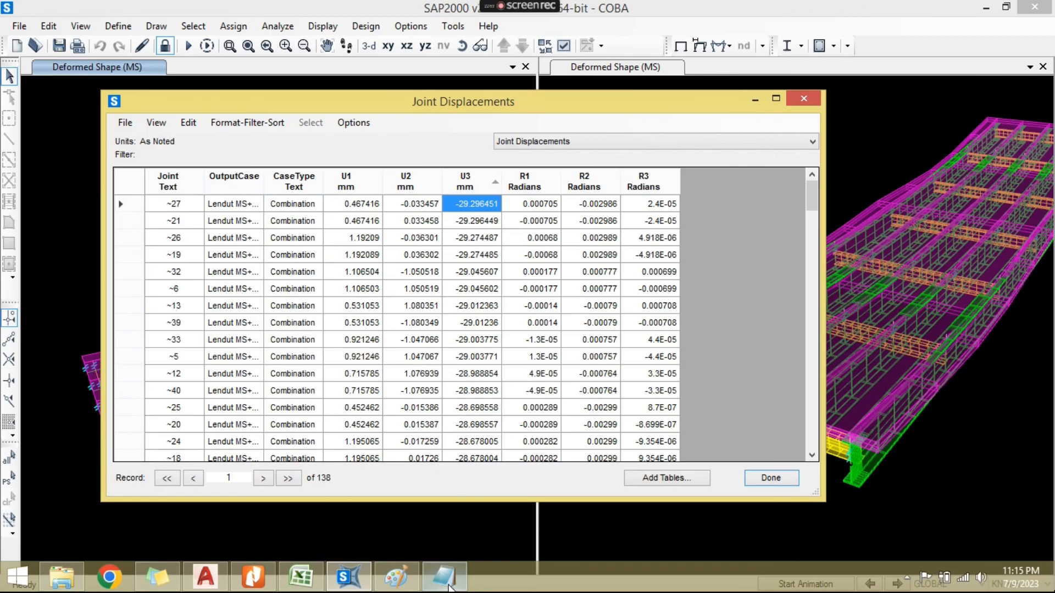
mouse_move(449, 587)
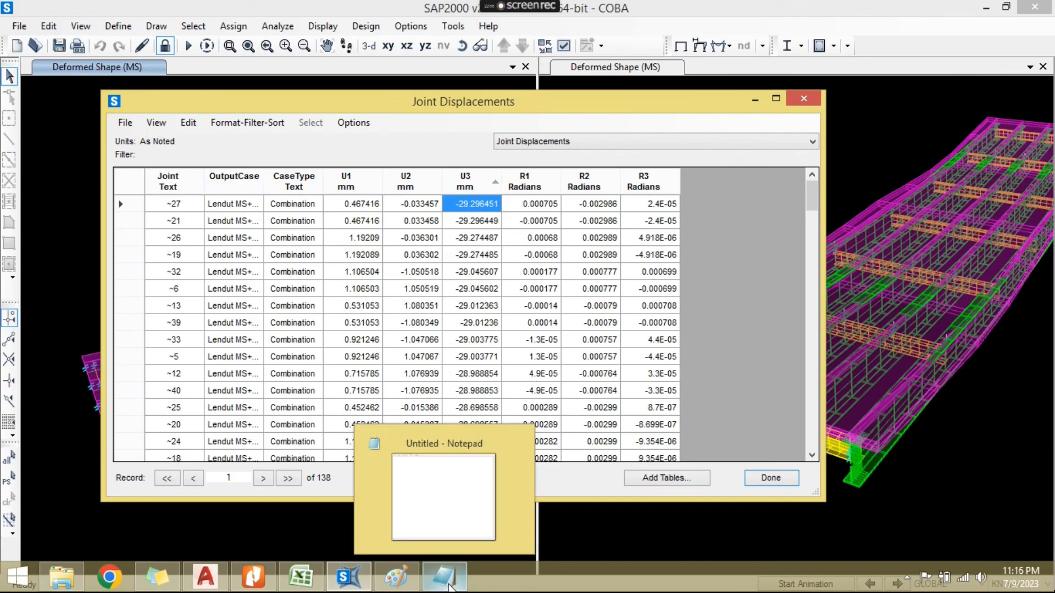
left_click(449, 587)
type("-29.296451")
type("LENDUTAN YANG TERJADI AKIBAT BEBAN MATI")
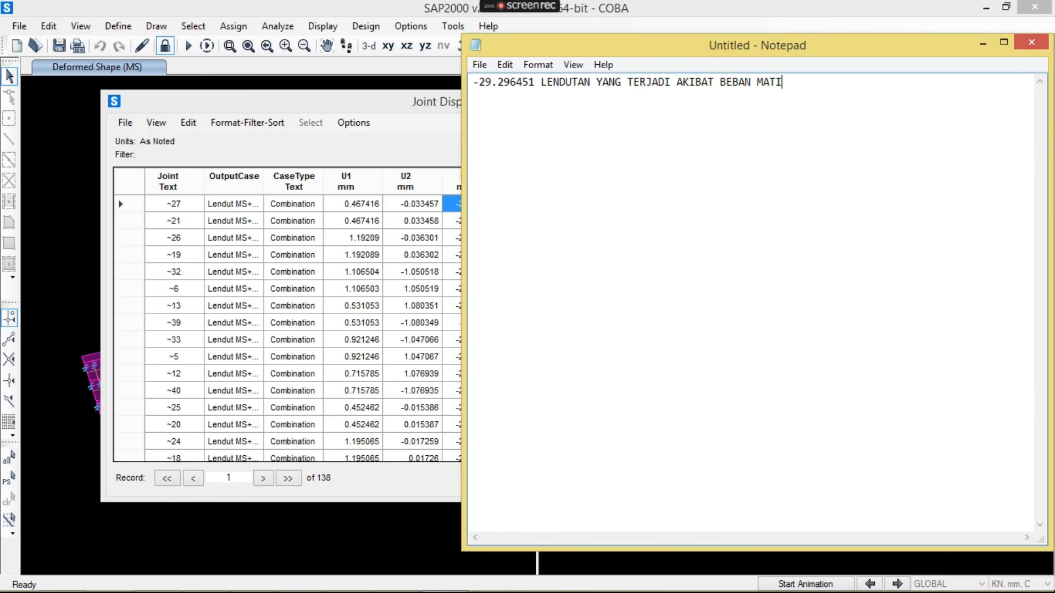
type("SYARAT LENDUT")
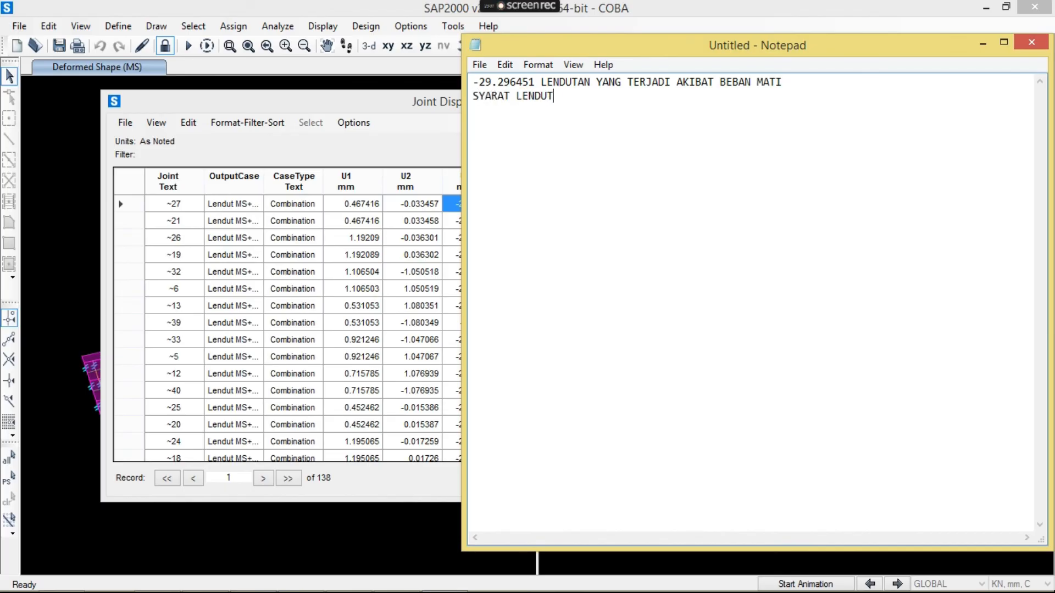
type(" ADALAH L/500 (L = BENTANG JE")
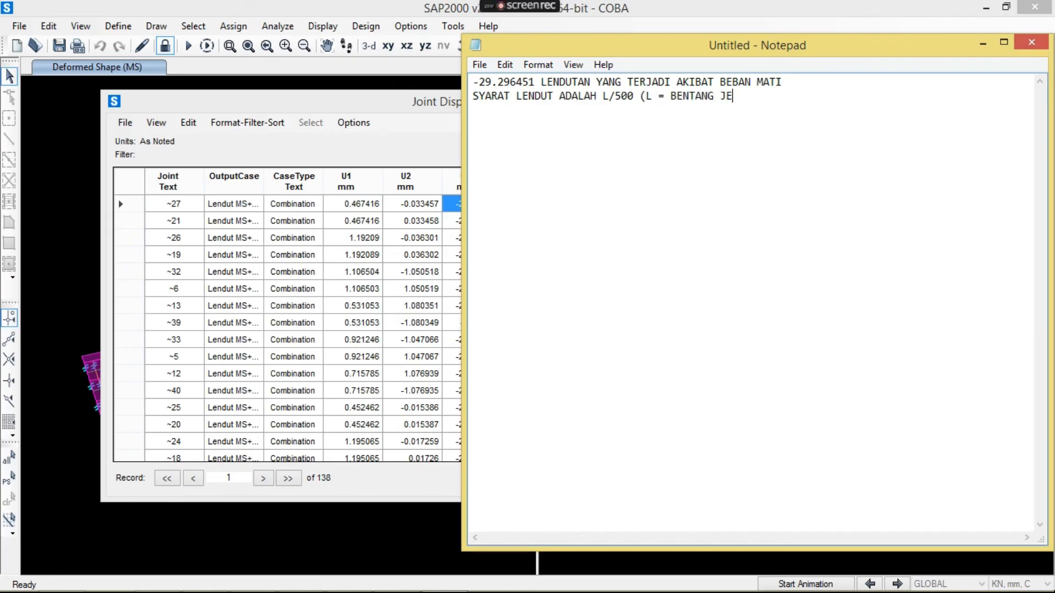
- Add the lines "SYARAT LENDUT ADALAH L/500 (L = BENTANG JEMBATAN)" and "STARAT LENDUT =" to the note
type("MBATAN)")
key("Return")
type("STARAT LENDUT =")
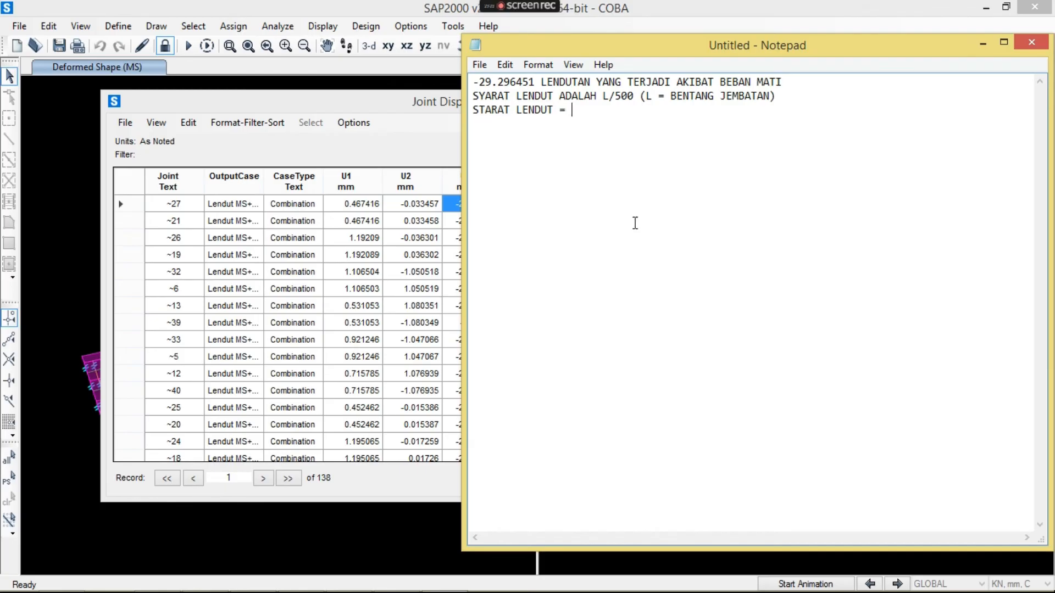
- Switch to the open Paint sketch and close it without saving
mouse_move(431, 581)
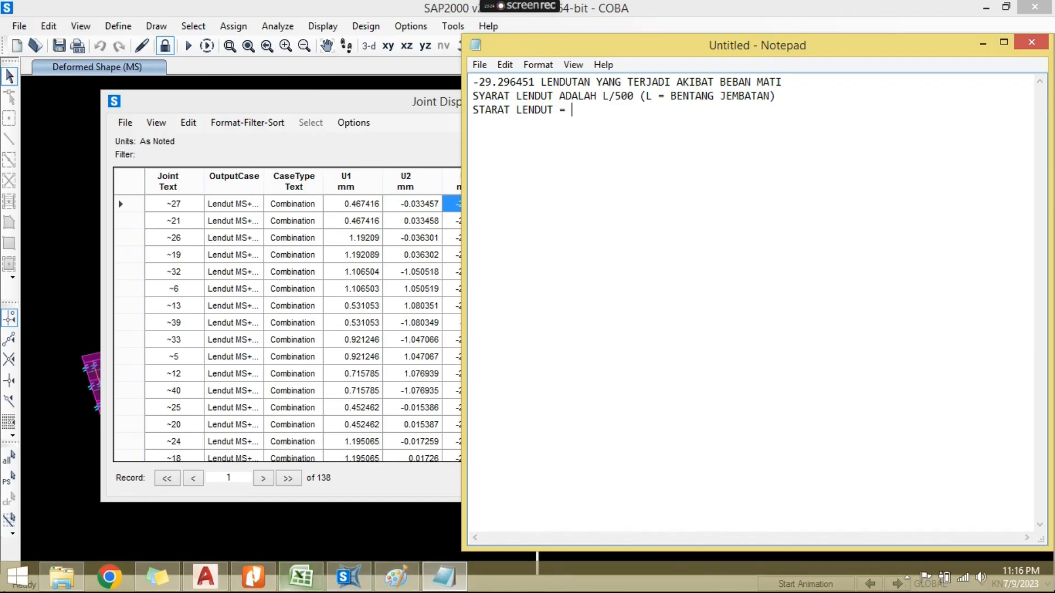
left_click(396, 577)
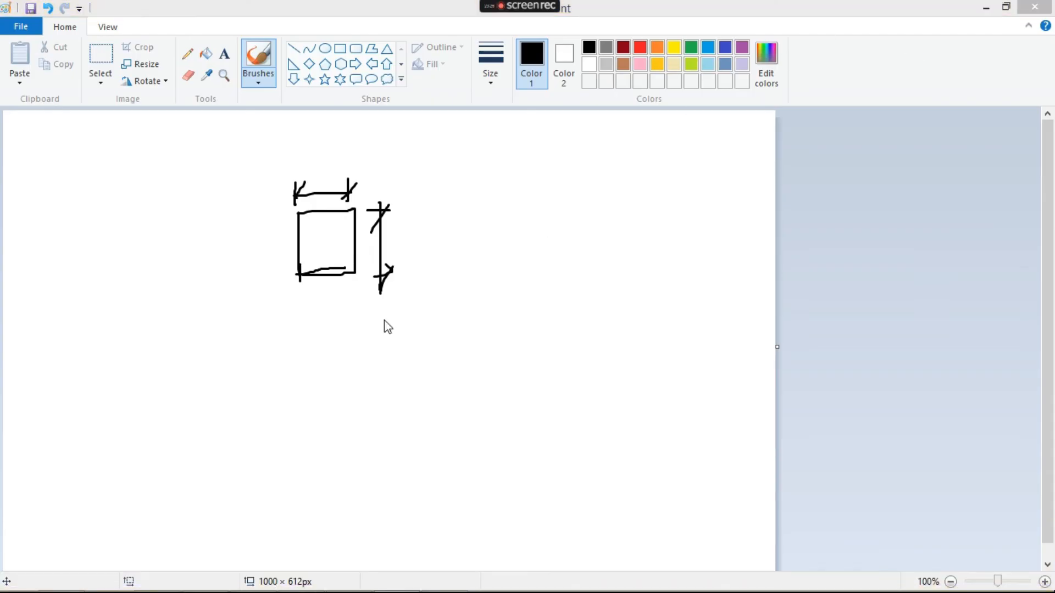
key("alt+F4")
left_click(551, 308)
mouse_move(281, 587)
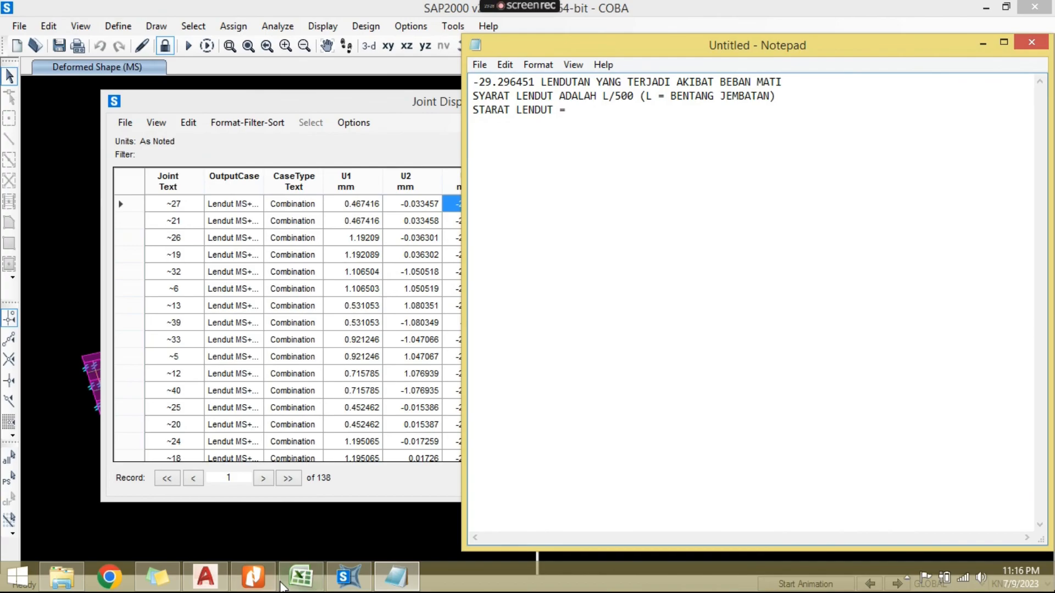
- Open Calculator and divide 20000 by 500 to get the allowable deflection
left_click(17, 577)
left_click(82, 218)
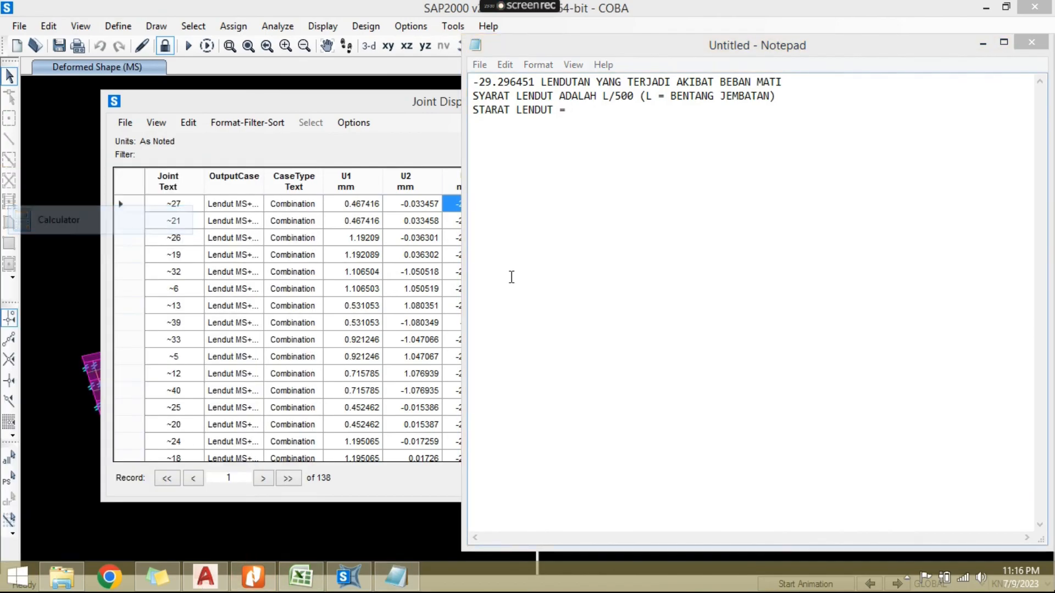
type("20000 ")
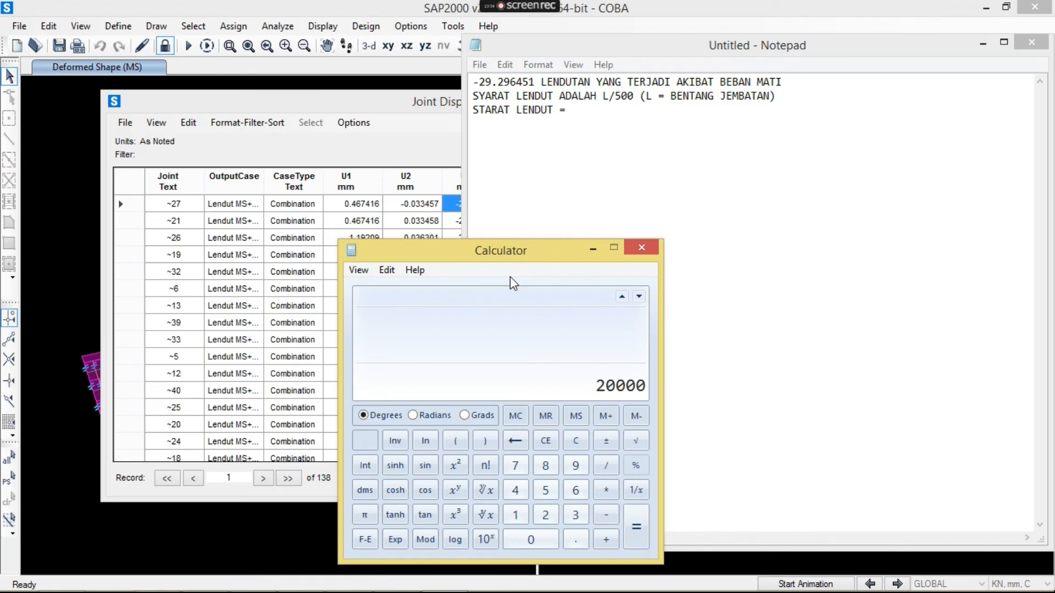
type("/ 500")
key("Return")
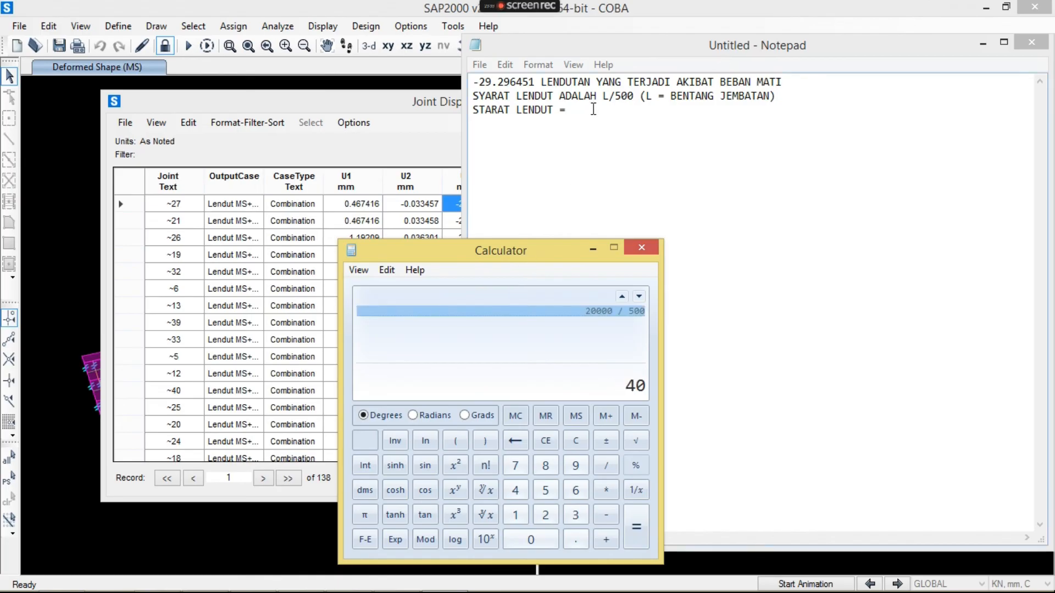
- Enter the deflection limit in the note as 40 MM and add the unit MM after -29.296451
left_click(594, 109)
type("40 MM")
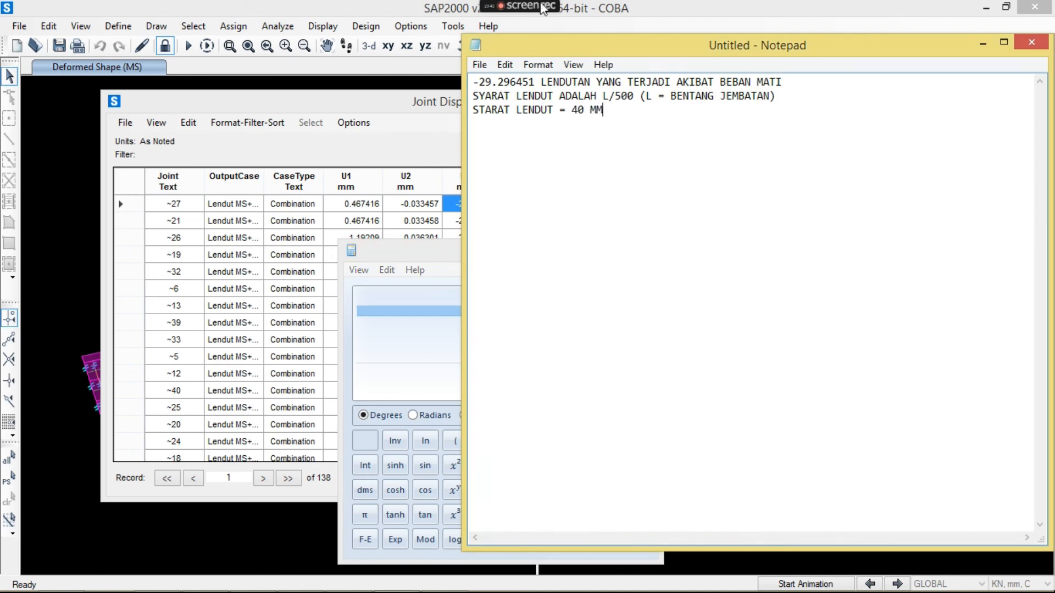
left_click(540, 82)
type("MM")
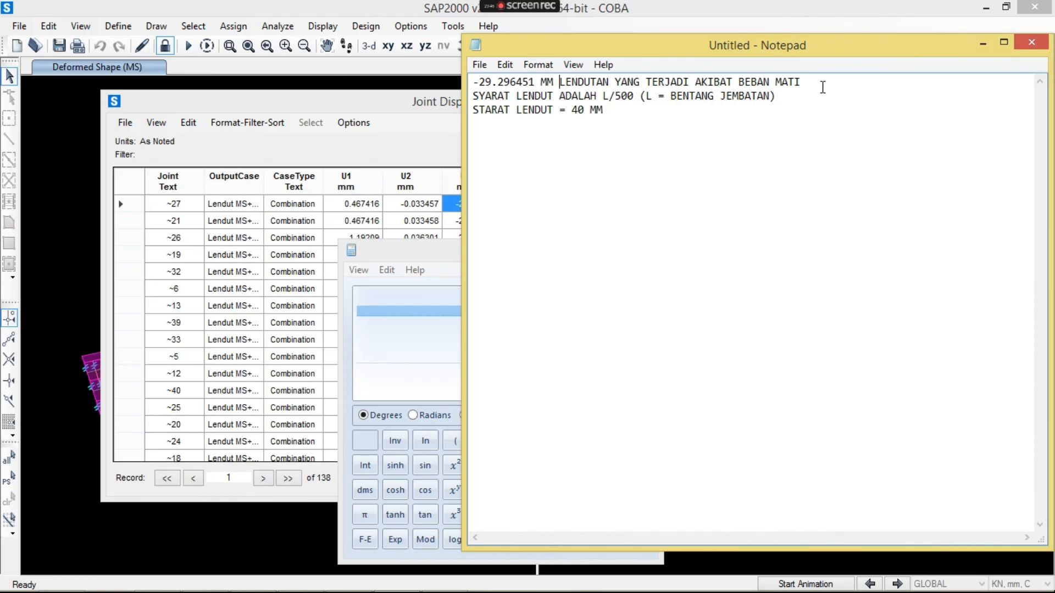
- Add the conclusion "MAKA 29.296 MM < 40 MM (OK)" below the limit, separated by a blank line
key("Return")
type("MAKA 29.296 MM")
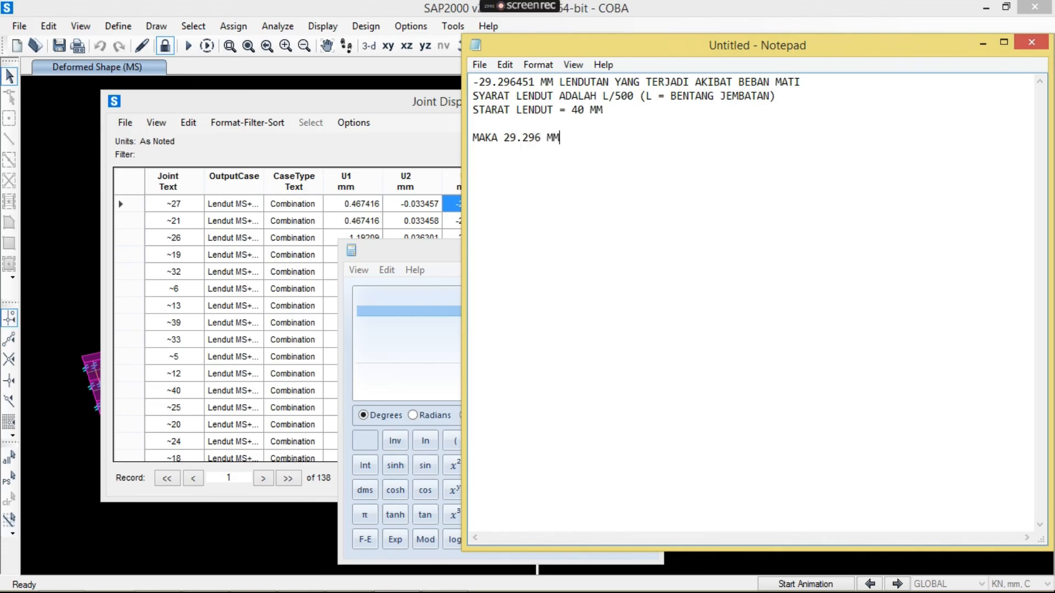
type(" < 49")
key("BackSpace")
key("BackSpace")
type("0 MM (OK)")
- Close Calculator and the joint displacements table
left_click(441, 262)
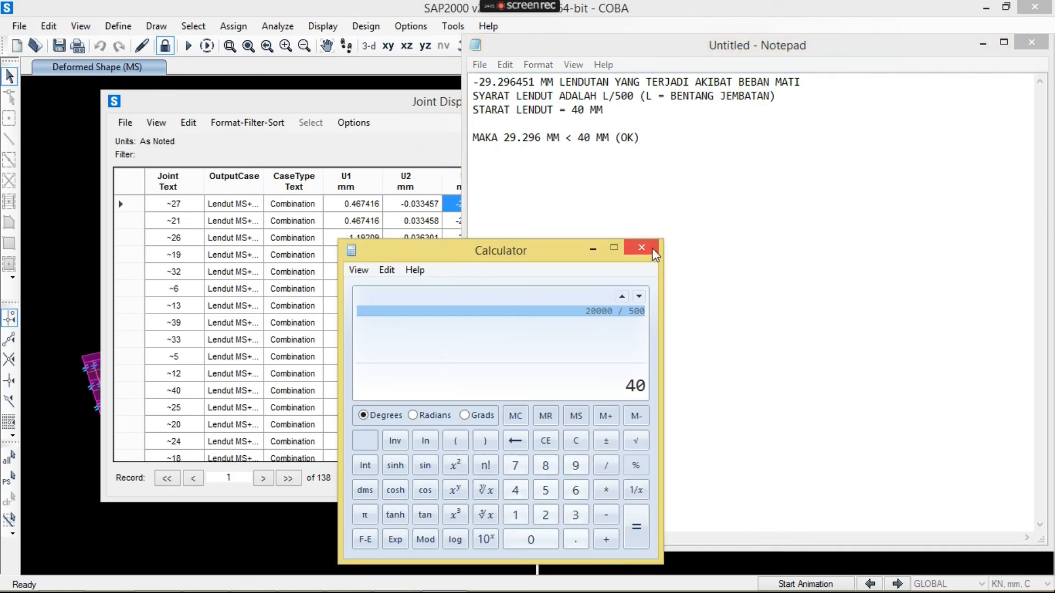
left_click(652, 249)
left_click(433, 114)
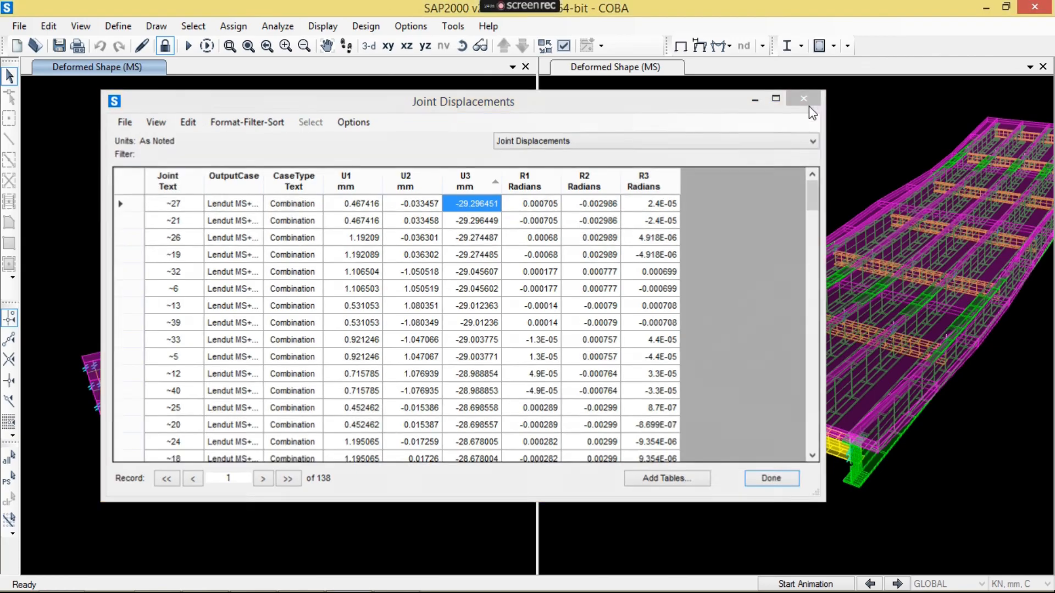
left_click(819, 101)
- Review the deflection note in Notepad and return to SAP2000 to view the bridge's deformed shape
mouse_move(355, 584)
left_click(395, 576)
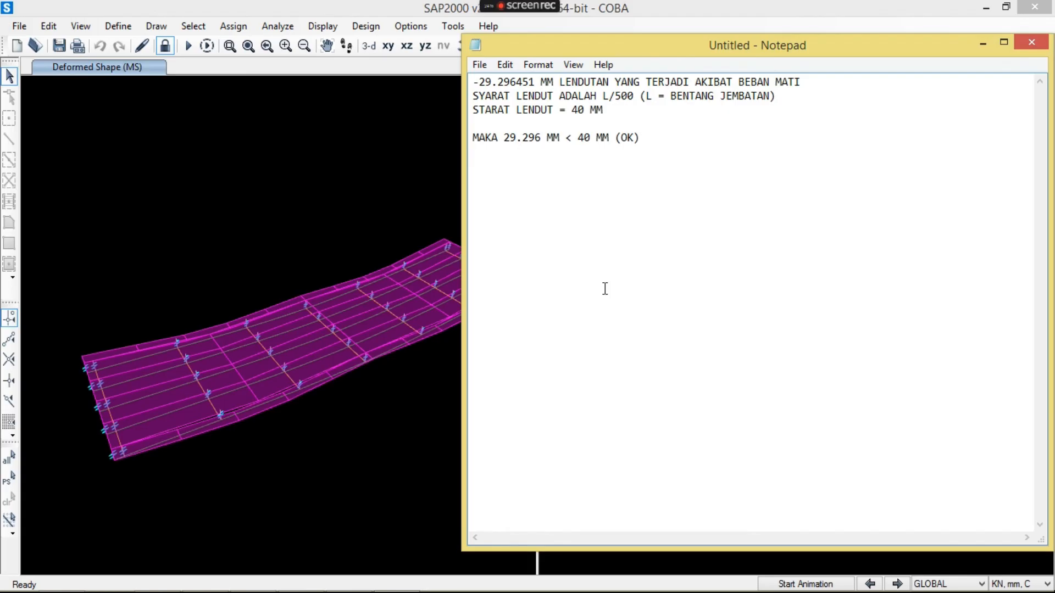
key("alt+Tab")
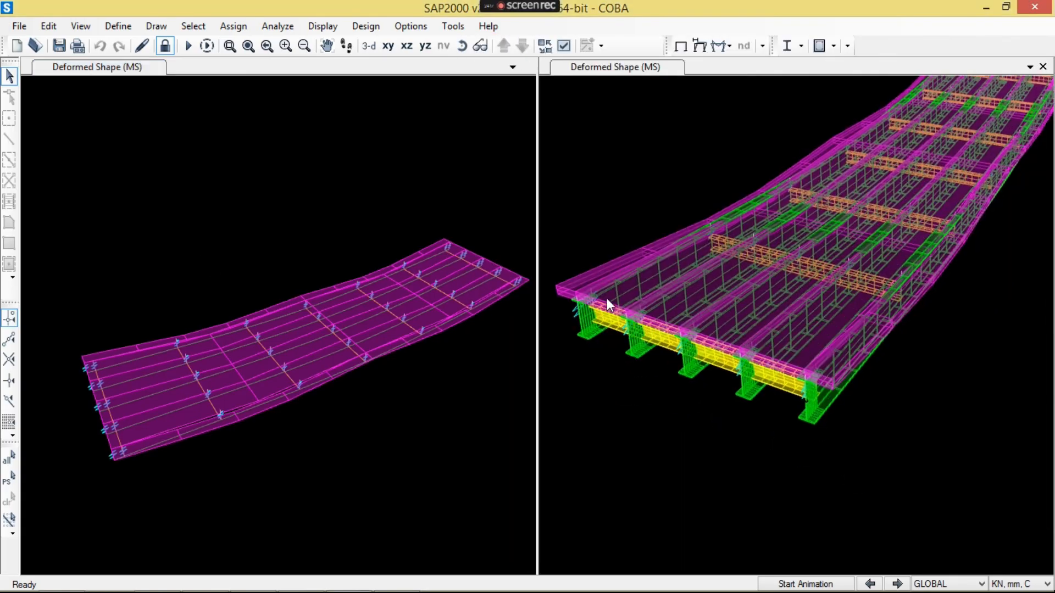
middle_click_drag(848, 367, 795, 433)
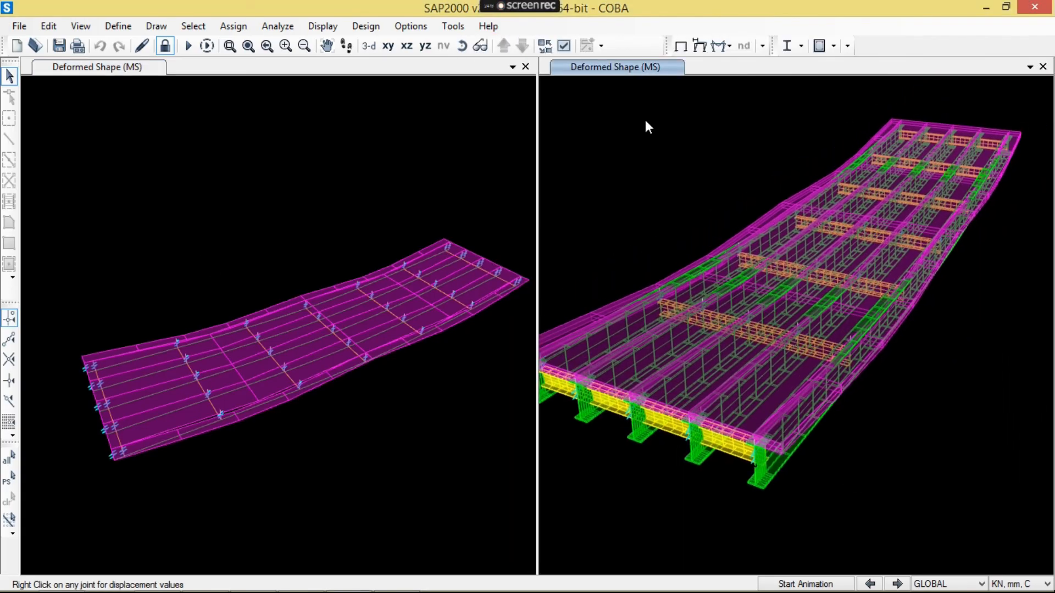
- Examine the sag of the bridge's extruded deformed shape under MS from a low side angle, looking closely at the girder ends and midspan
left_click(462, 46)
left_click_drag(1025, 386, 720, 408)
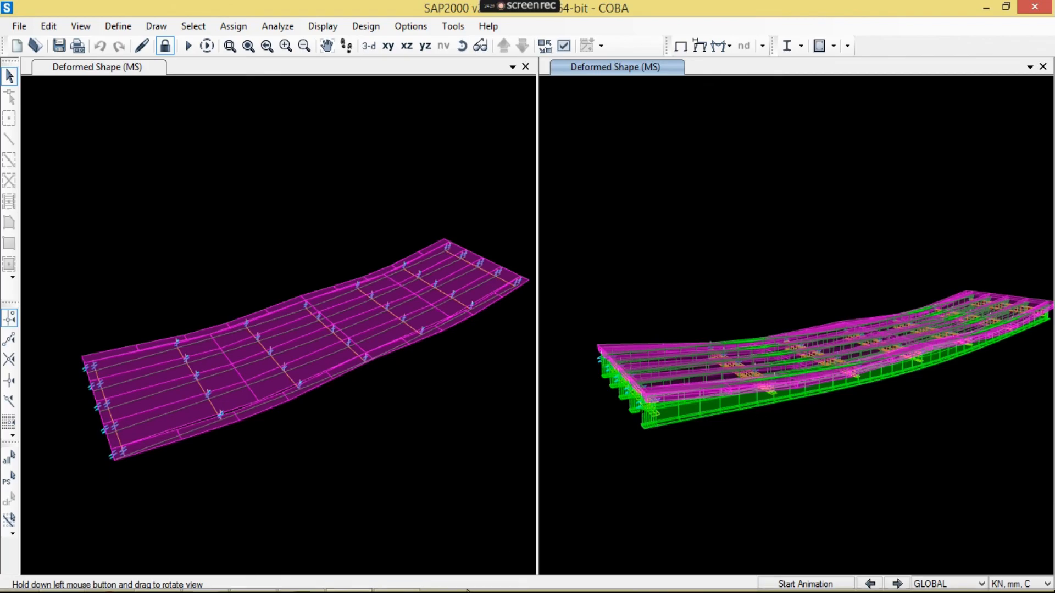
mouse_move(462, 588)
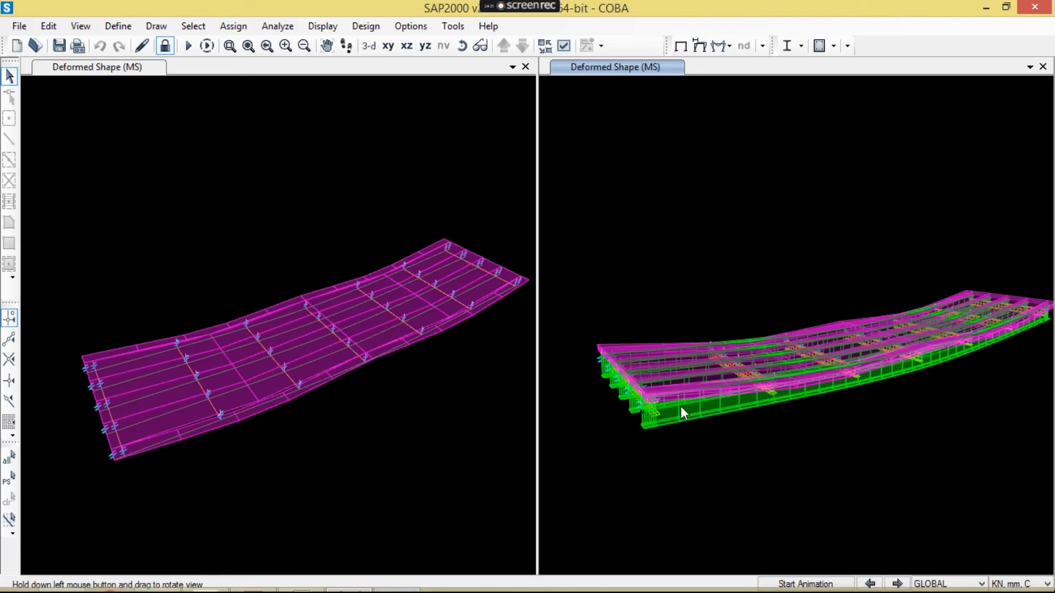
scroll(752, 471, "up", 2)
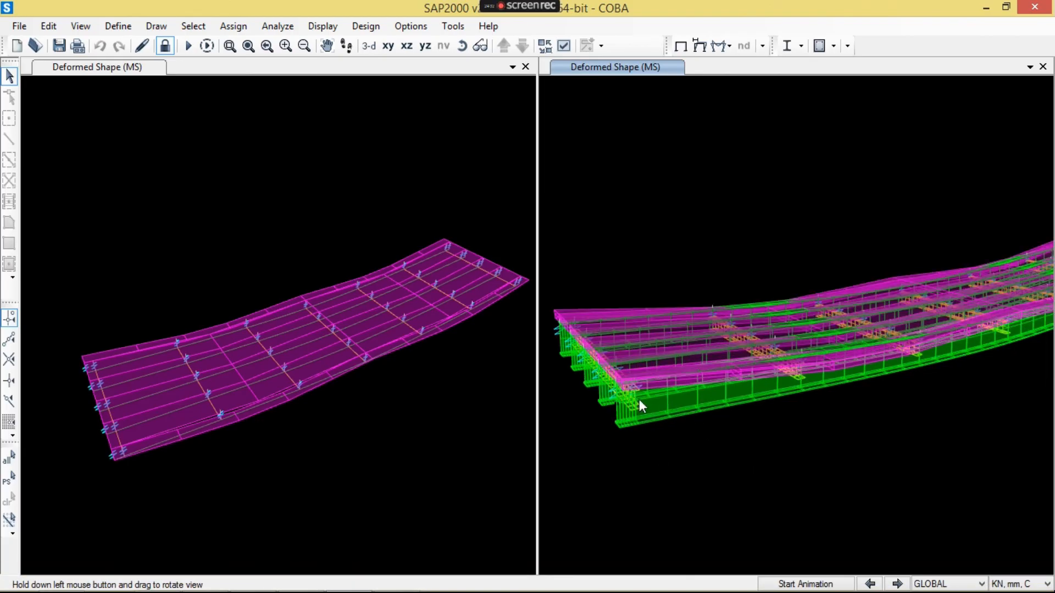
middle_click_drag(638, 400, 621, 427)
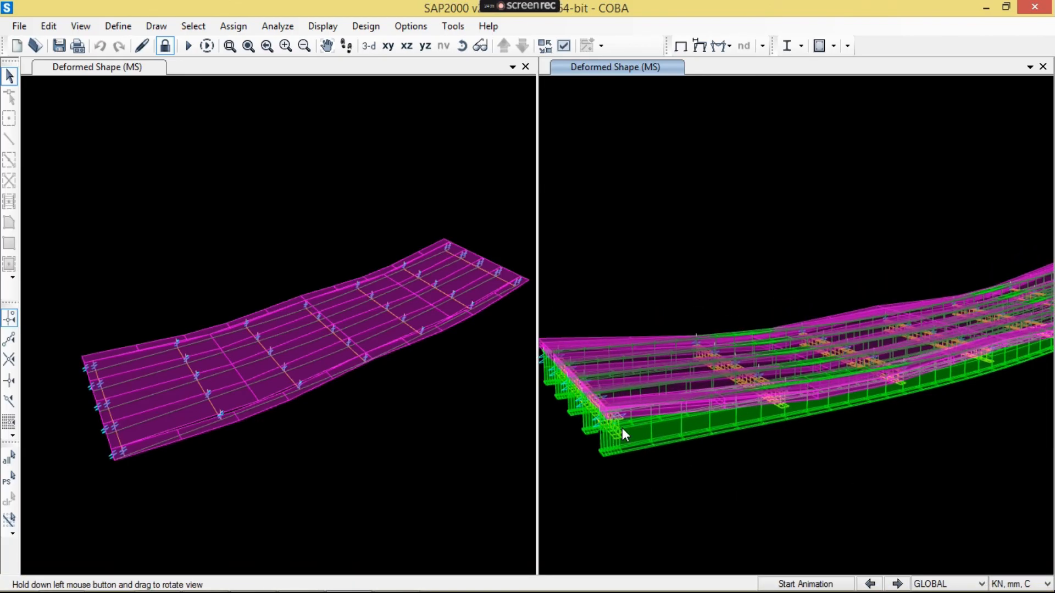
scroll(622, 428, "down", 2)
middle_click_drag(635, 431, 617, 443)
scroll(617, 444, "up", 2)
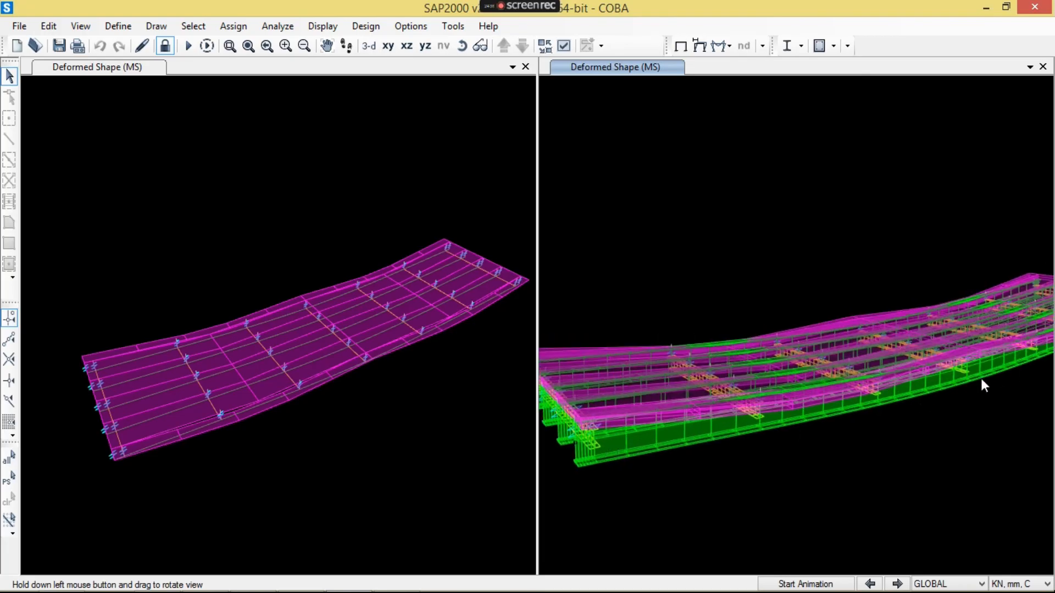
middle_click_drag(981, 378, 787, 439)
middle_click_drag(717, 435, 978, 349)
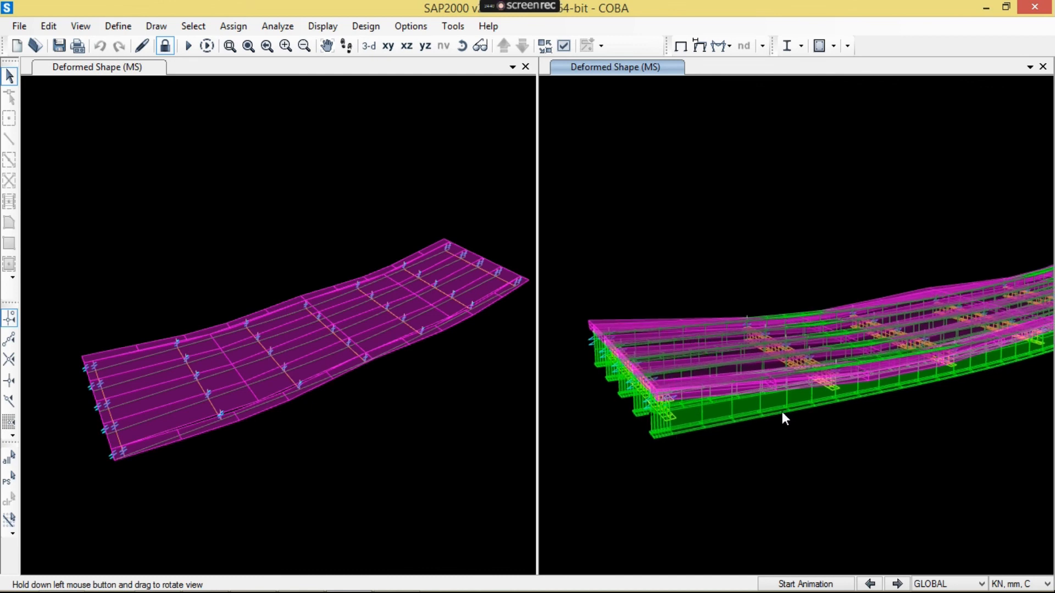
middle_click_drag(782, 411, 774, 432)
- Review the deflection note in Notepad, and inspect the whole deformed bridge in SAP2000
mouse_move(444, 591)
left_click(411, 586)
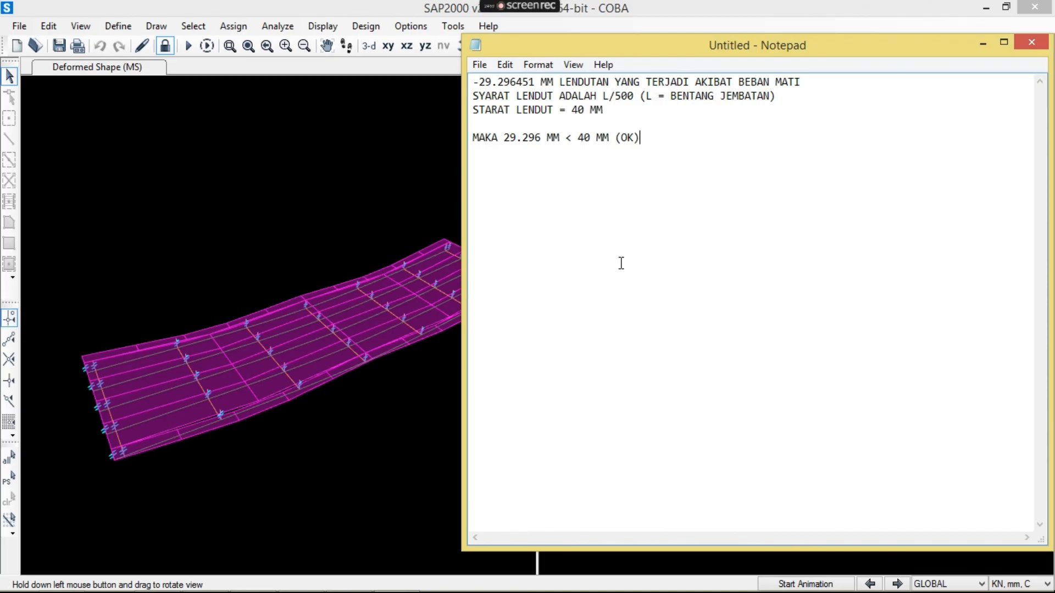
left_click(432, 200)
middle_click_drag(671, 321, 618, 261)
scroll(659, 289, "down", 3)
middle_click_drag(741, 311, 729, 325)
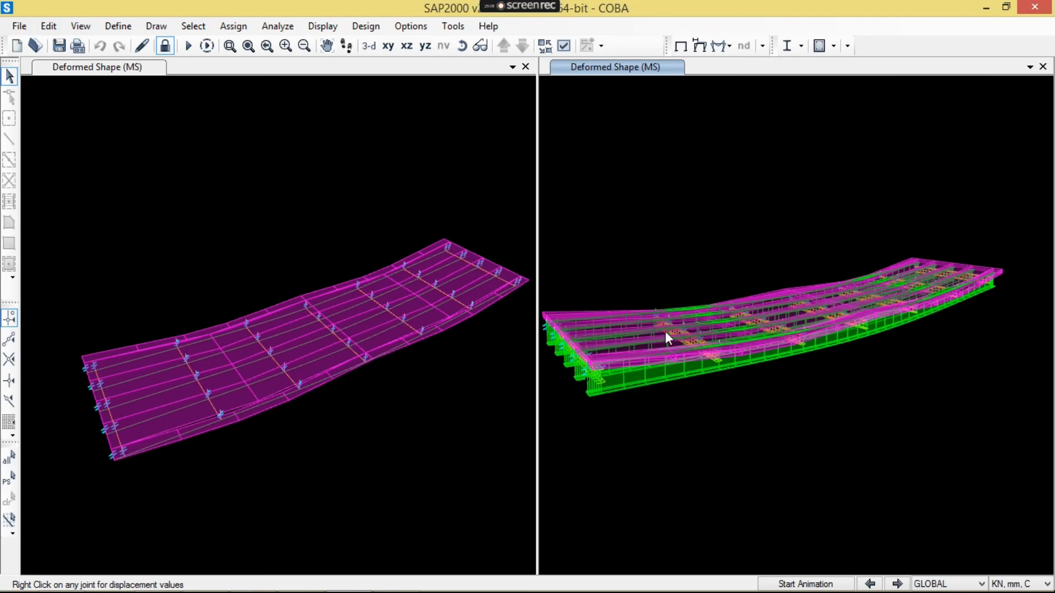
middle_click_drag(776, 306, 780, 315)
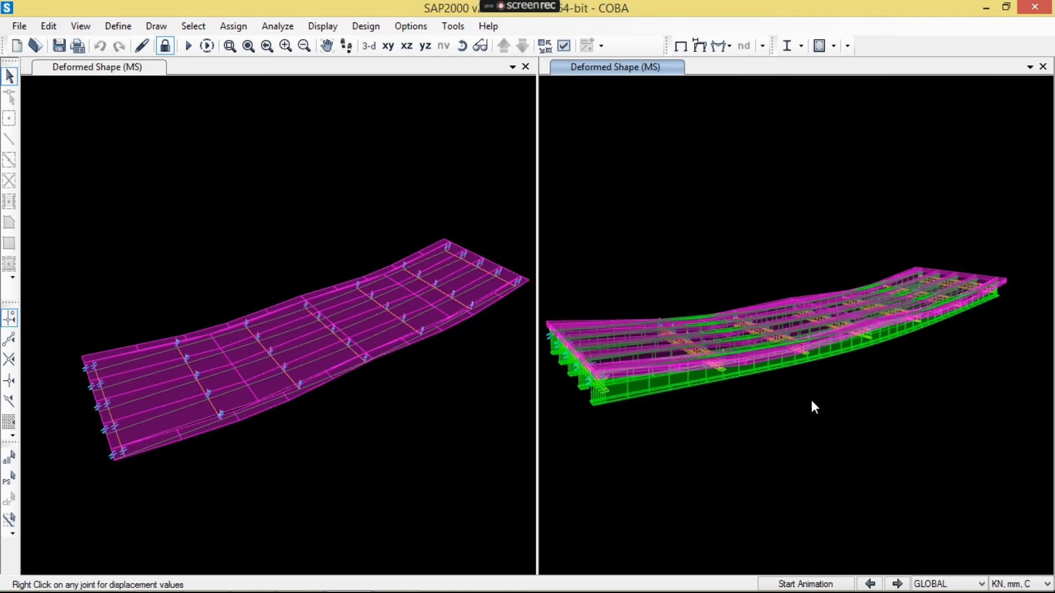
left_click(360, 374)
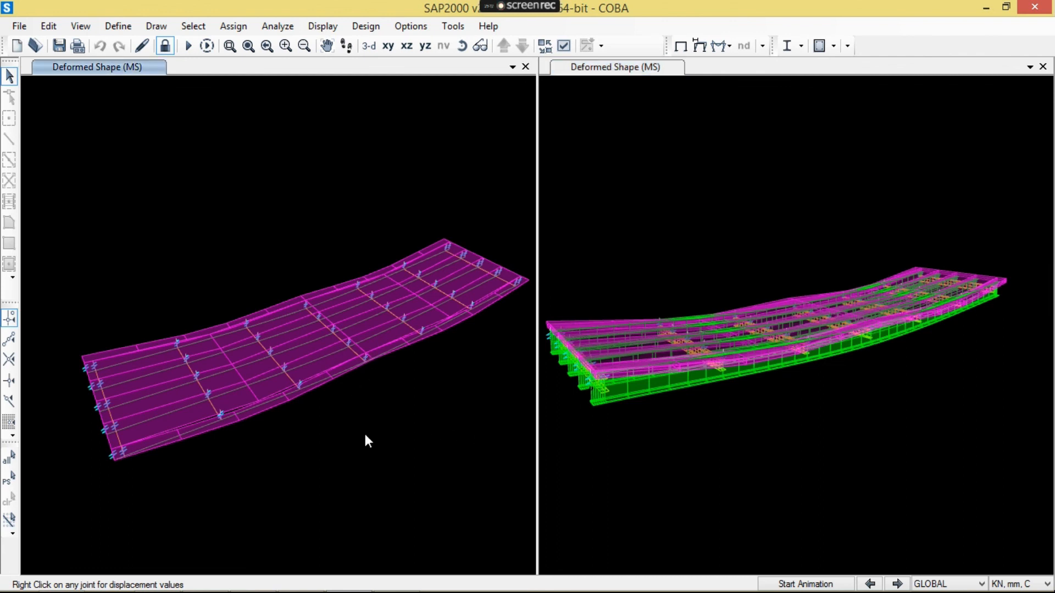
- Add the line "PRECHAMBER ALIAS LAWAN LENDUT ALIAS ANTI LENDUT" to the Notepad note, separated from the conclusion by a blank line
mouse_move(275, 592)
left_click(393, 580)
key("Return")
key("Return")
type("PRECHAMB")
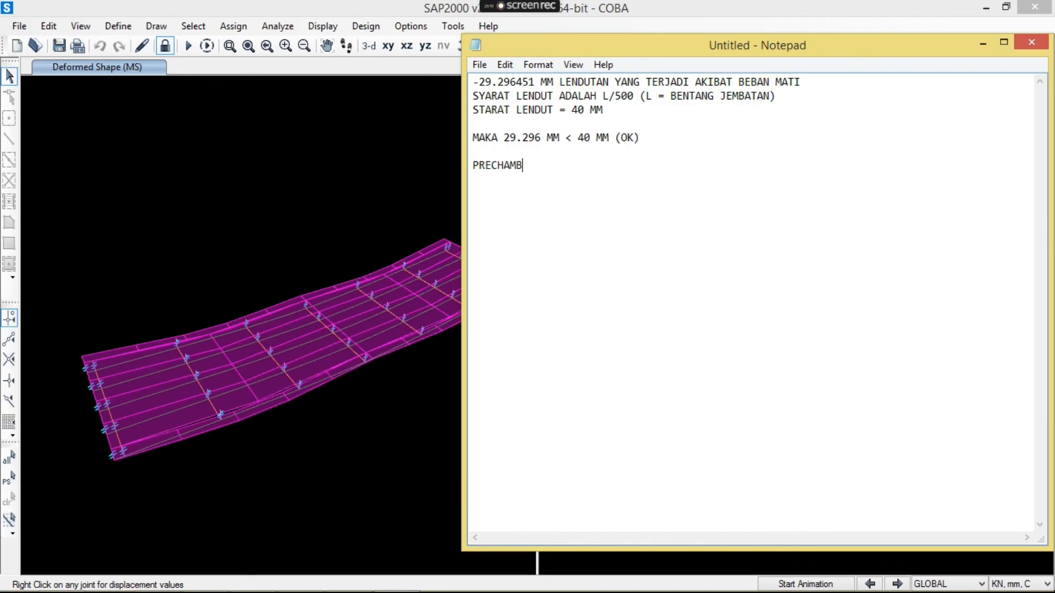
type("ER ALIAS LAWAN LENDUT ALIA")
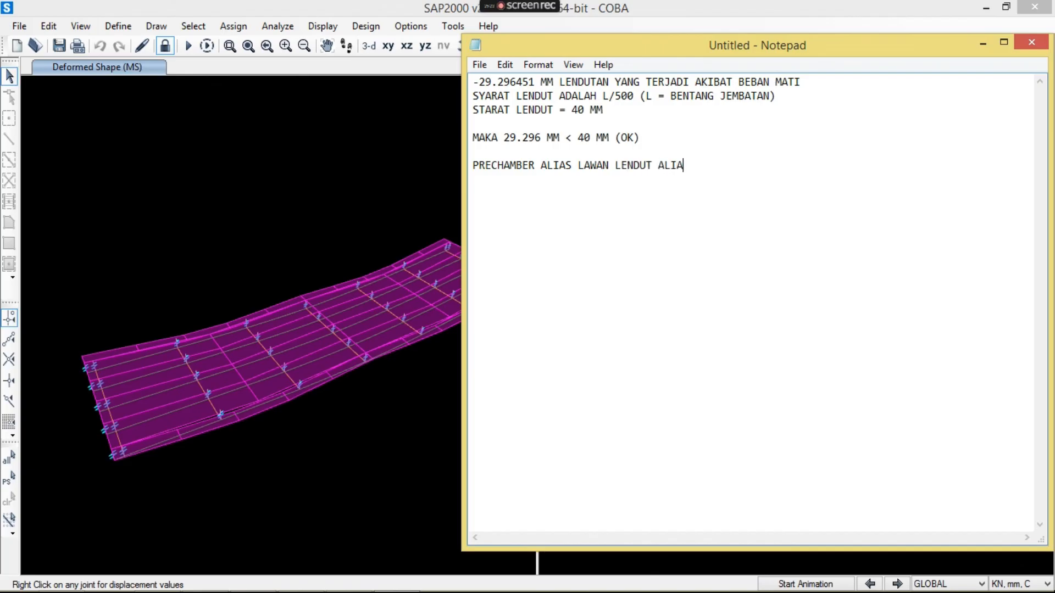
type("S ANTI LENDUT")
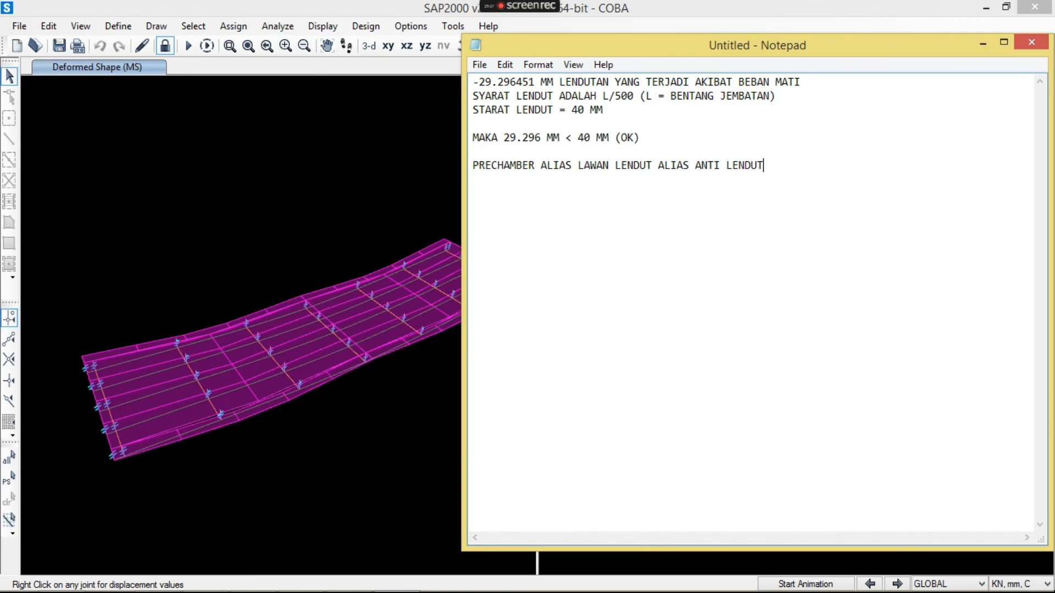
- Open Paint and sketch a simply supported beam with a sagging curve below it and a midspan double-headed arrow labelled 29
left_click(17, 576)
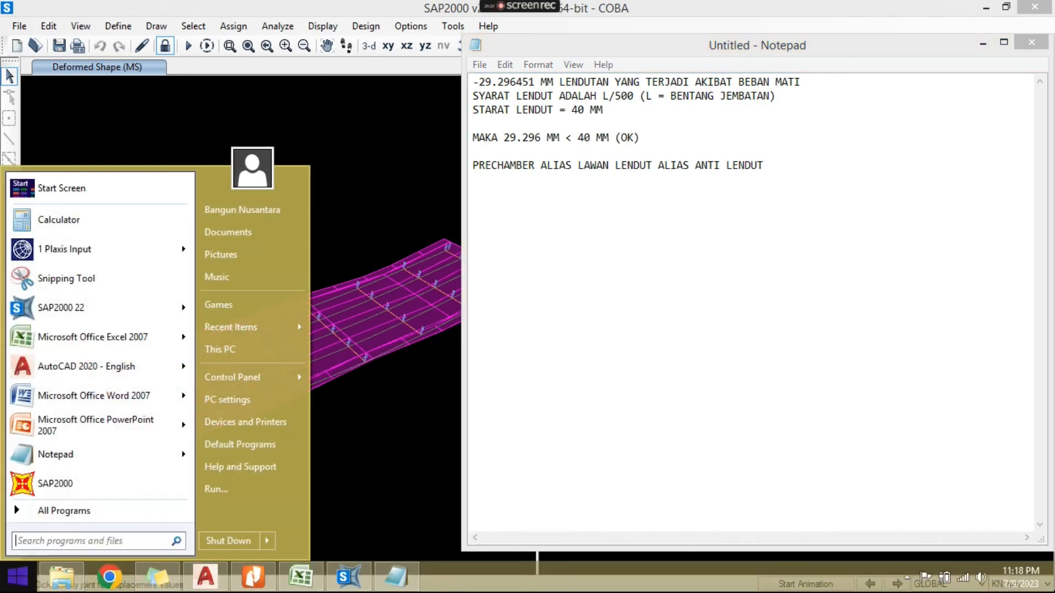
type("PAINT")
key("Return")
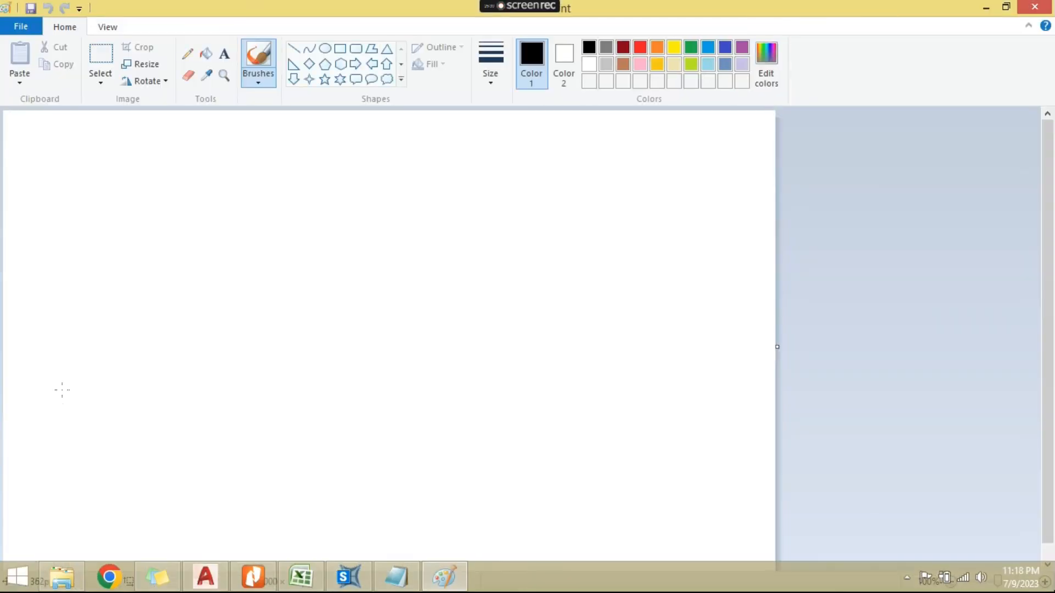
left_click_drag(192, 229, 631, 226)
mouse_move(176, 227)
left_mouse_down()
mouse_move(165, 253)
mouse_move(190, 246)
mouse_move(166, 254)
left_mouse_up()
mouse_move(632, 226)
left_mouse_down()
mouse_move(643, 230)
mouse_move(630, 225)
left_mouse_up()
mouse_move(178, 228)
left_mouse_down()
mouse_move(244, 271)
mouse_move(441, 281)
mouse_move(575, 258)
mouse_move(625, 225)
left_mouse_up()
left_click_drag(403, 234, 414, 278)
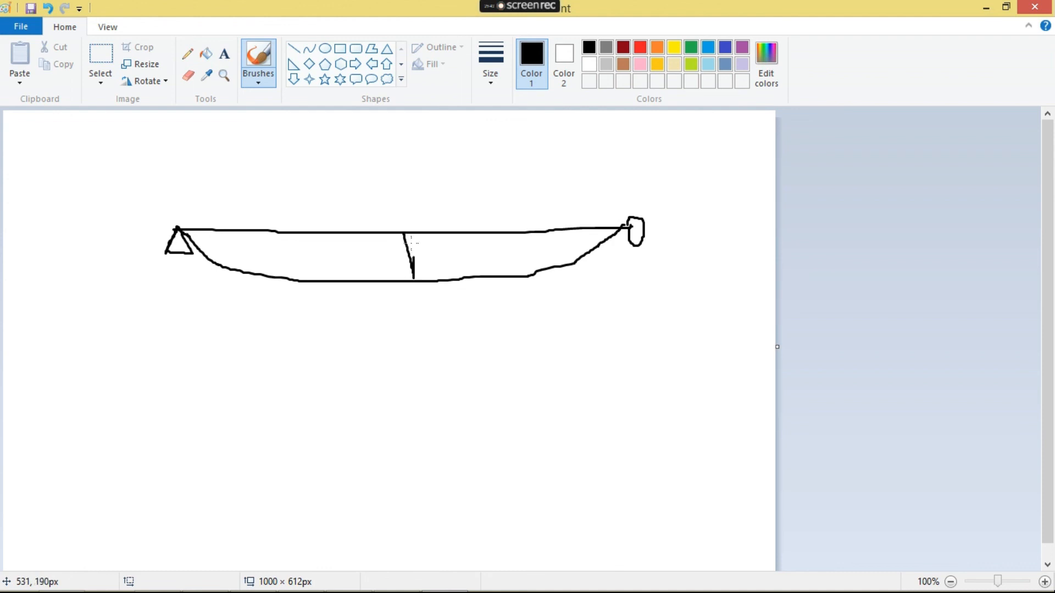
mouse_move(404, 233)
left_mouse_down()
mouse_move(463, 268)
mouse_move(477, 258)
mouse_move(472, 268)
left_mouse_up()
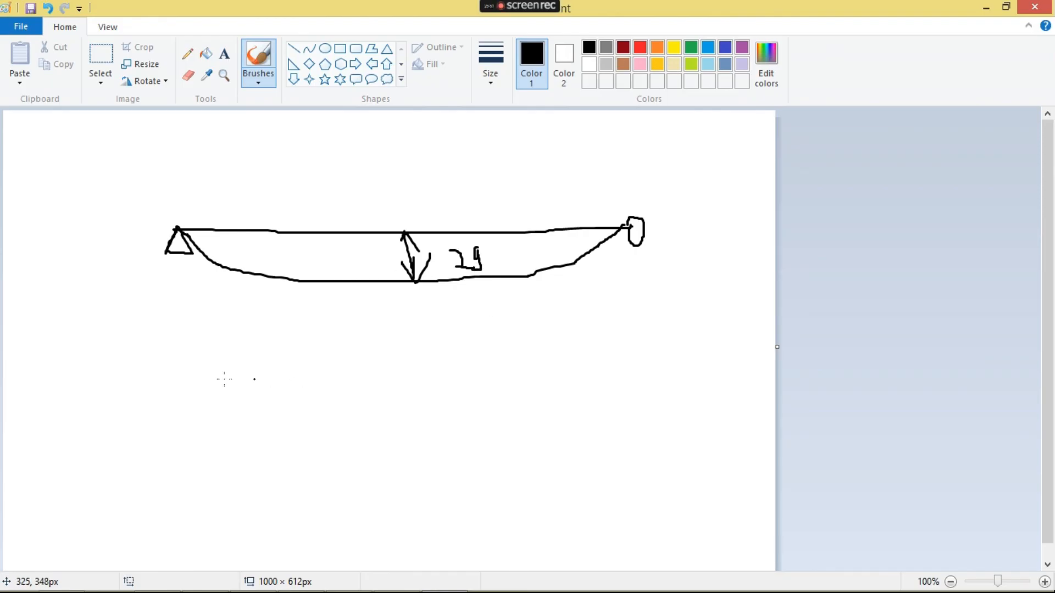
- Sketch a second supported beam below with an upward camber curve, midspan rise mark and sagging curve, and hatch the ground under the first beam's roller
mouse_move(176, 397)
left_mouse_down()
mouse_move(167, 416)
mouse_move(193, 421)
mouse_move(169, 422)
mouse_move(230, 400)
mouse_move(627, 390)
left_mouse_up()
mouse_move(624, 247)
left_mouse_down()
mouse_move(656, 247)
mouse_move(634, 247)
mouse_move(645, 265)
left_mouse_up()
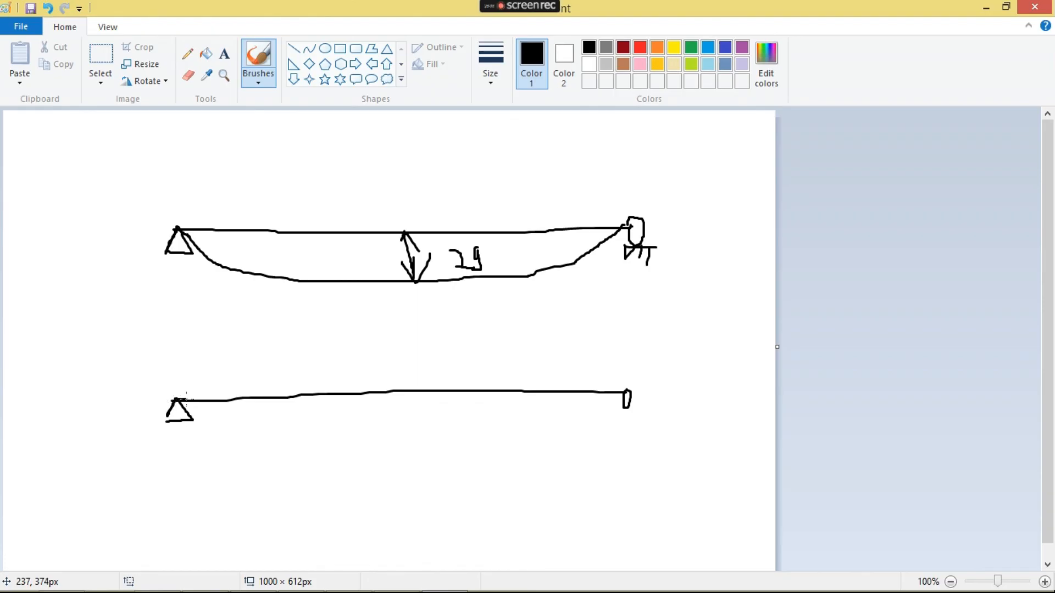
mouse_move(185, 396)
left_mouse_down()
mouse_move(405, 376)
mouse_move(586, 379)
mouse_move(629, 392)
left_mouse_up()
mouse_move(418, 374)
left_mouse_down()
mouse_move(418, 390)
mouse_move(406, 388)
left_mouse_up()
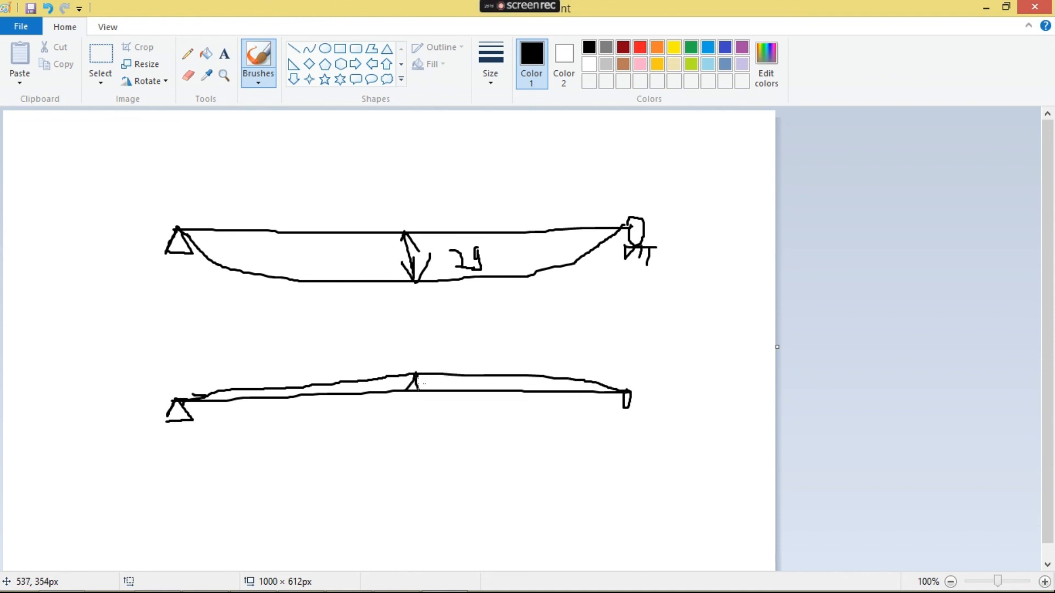
mouse_move(192, 399)
left_mouse_down()
mouse_move(250, 418)
mouse_move(377, 425)
mouse_move(586, 392)
left_mouse_up()
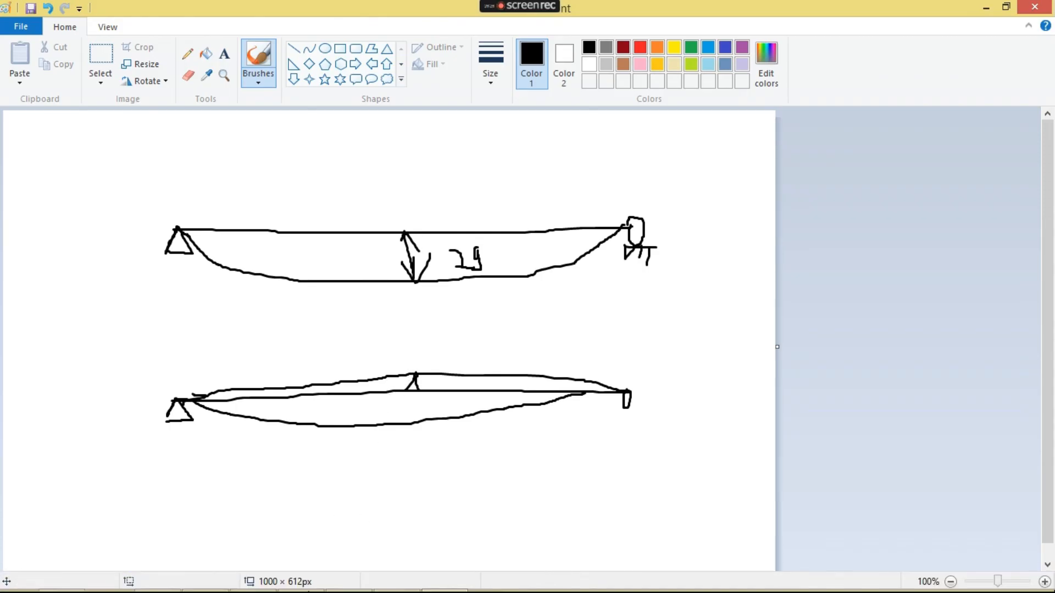
- Switch back to SAP2000 and display the joint displacements table for load case TD only
left_click(301, 581)
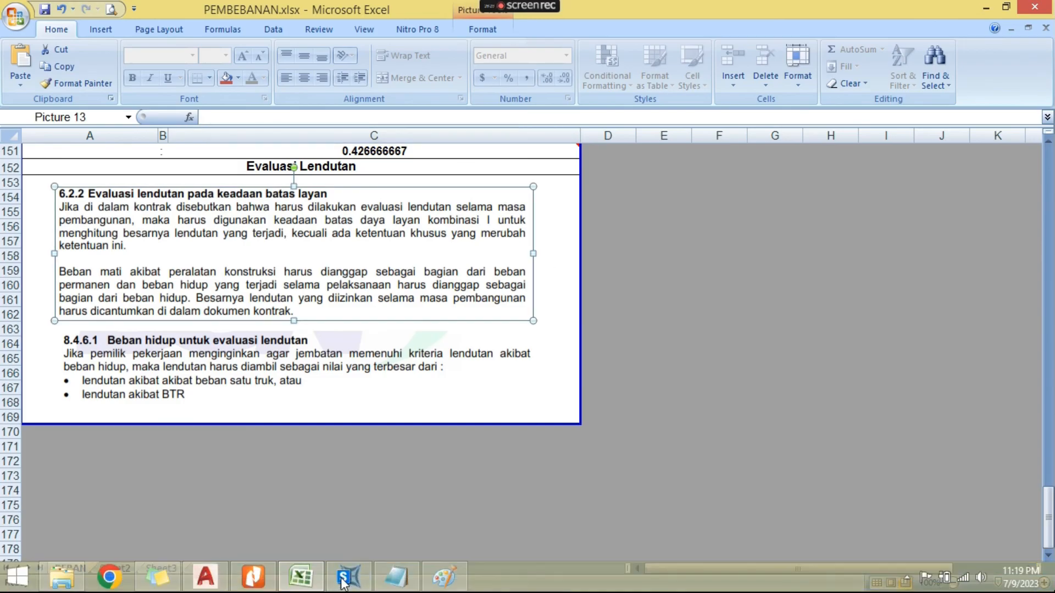
right_click(358, 587)
left_click(359, 590)
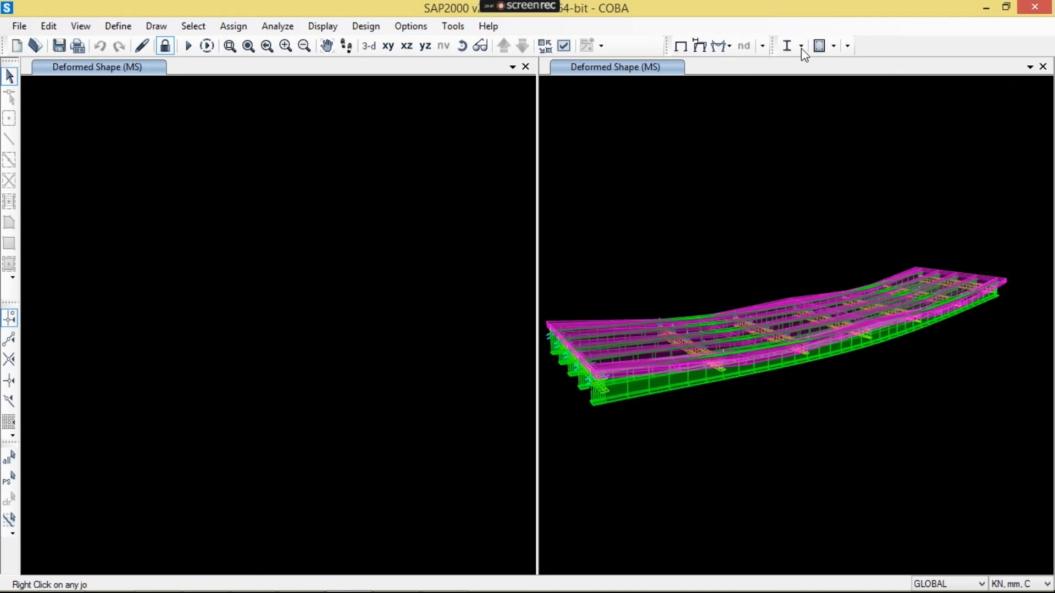
left_click(323, 26)
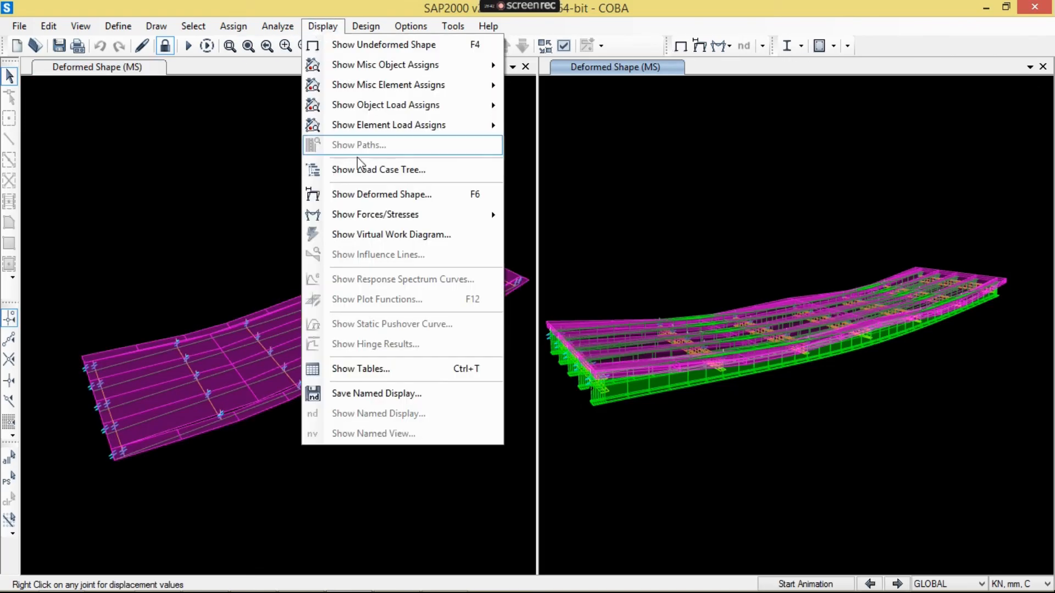
left_click(384, 368)
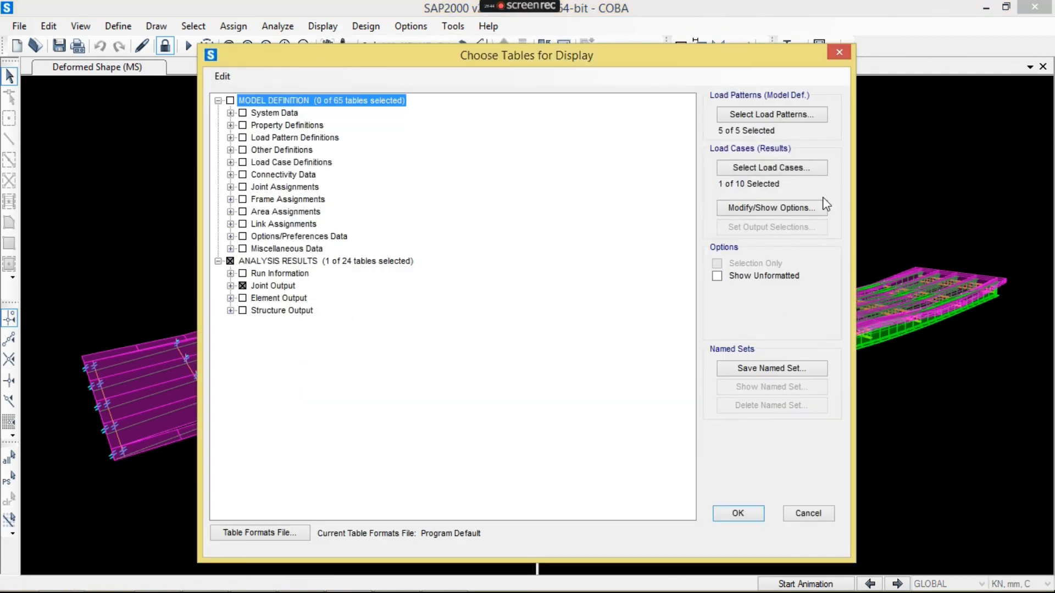
left_click(771, 167)
left_click(469, 287)
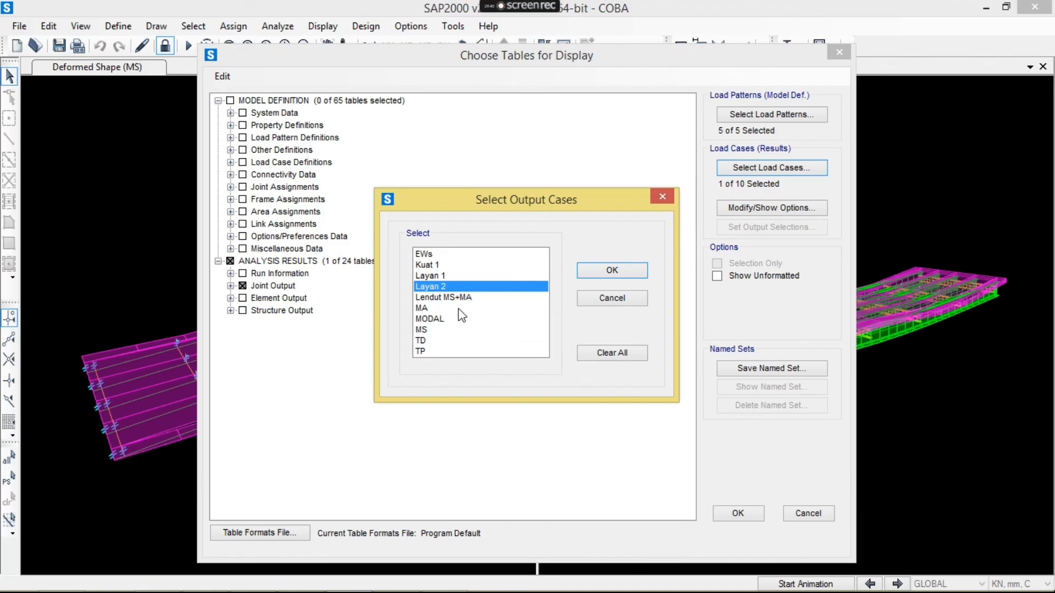
left_click(455, 341)
left_click(610, 271)
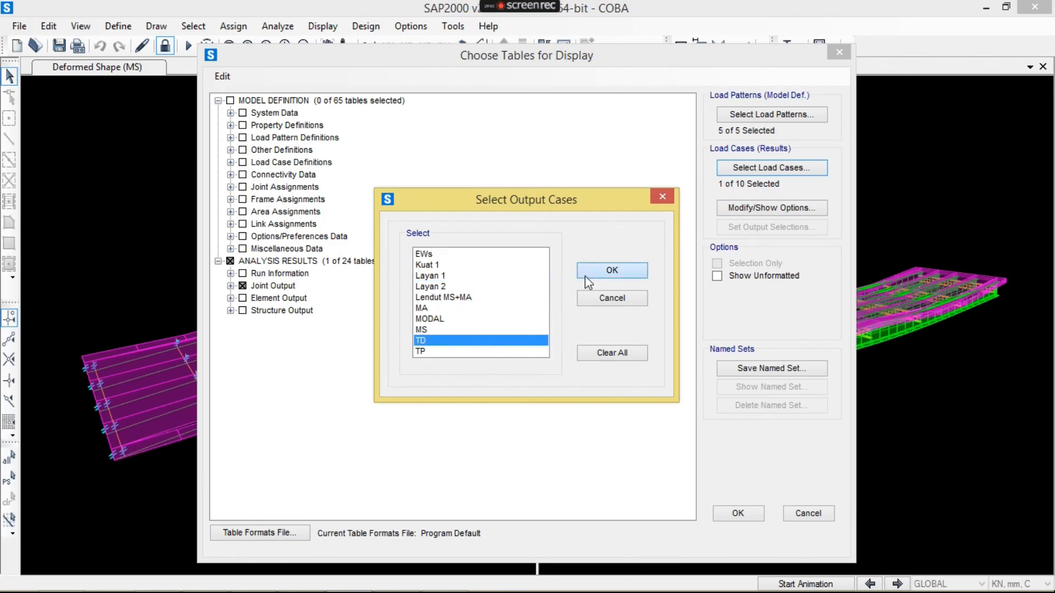
left_click(736, 512)
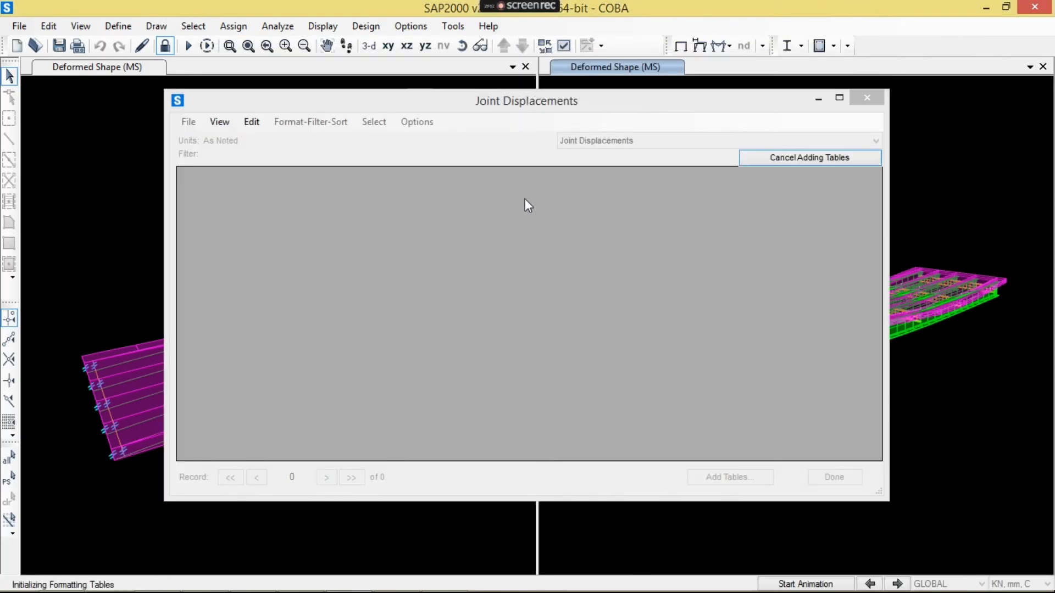
- Sort the joint displacements by U3 and copy the largest downward value for use in Notepad
left_click(528, 182)
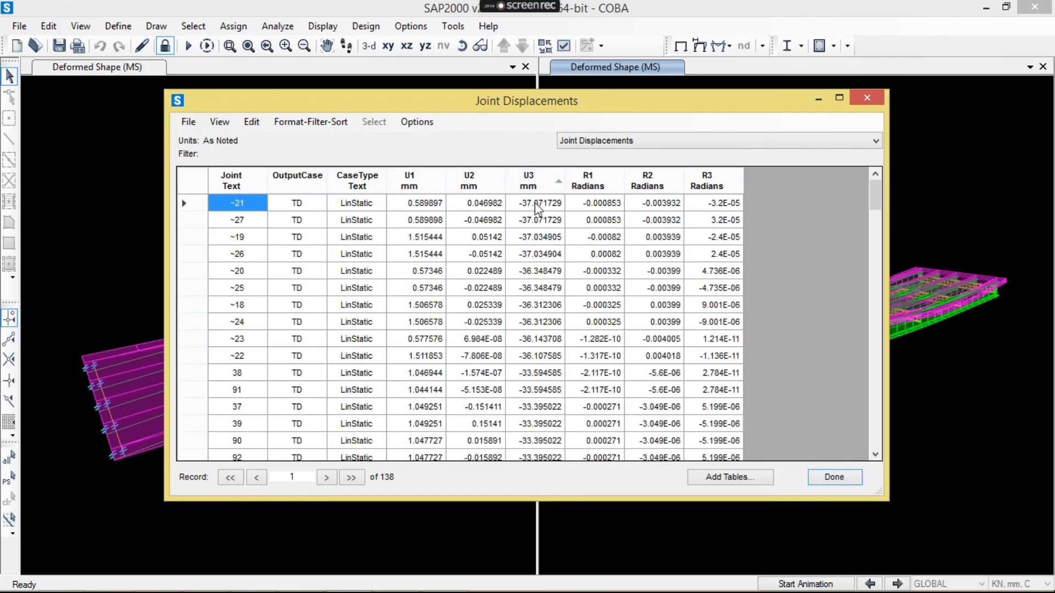
left_click(538, 205)
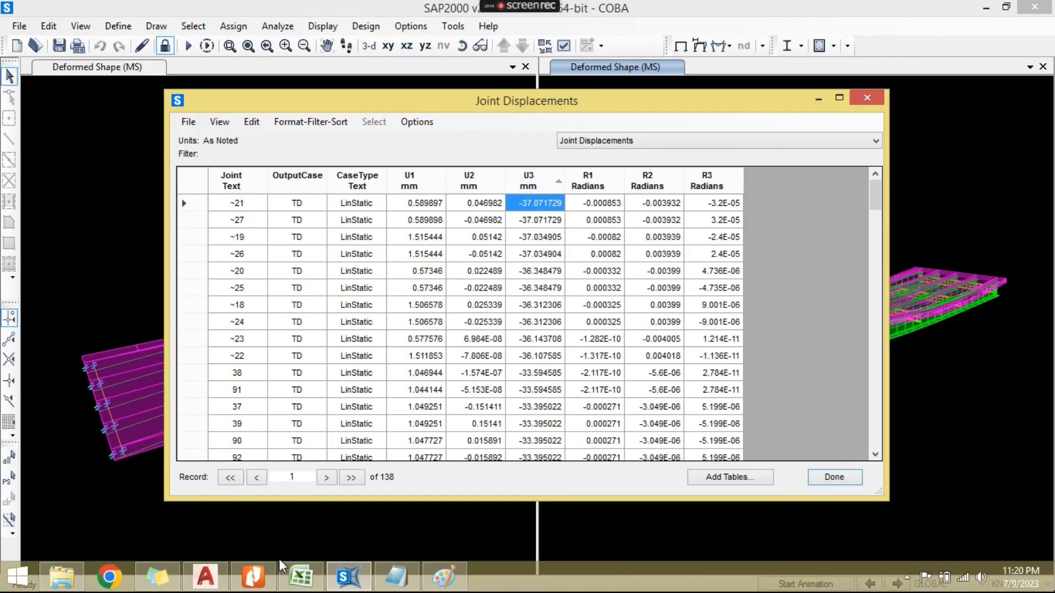
left_click(396, 577)
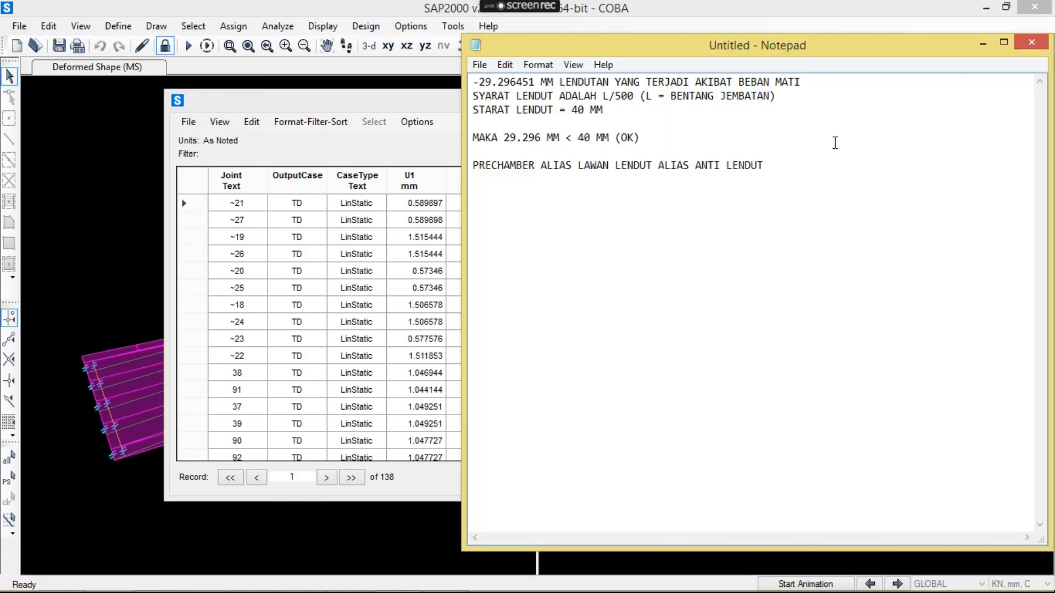
- Add the lines "LENDUT MATI (MS+MA)" and "LENDUT HIDUP (TD) = -37.071729" above the PRECHAMBER line, pasting the copied displacement
key("Return")
key("Return")
type("L")
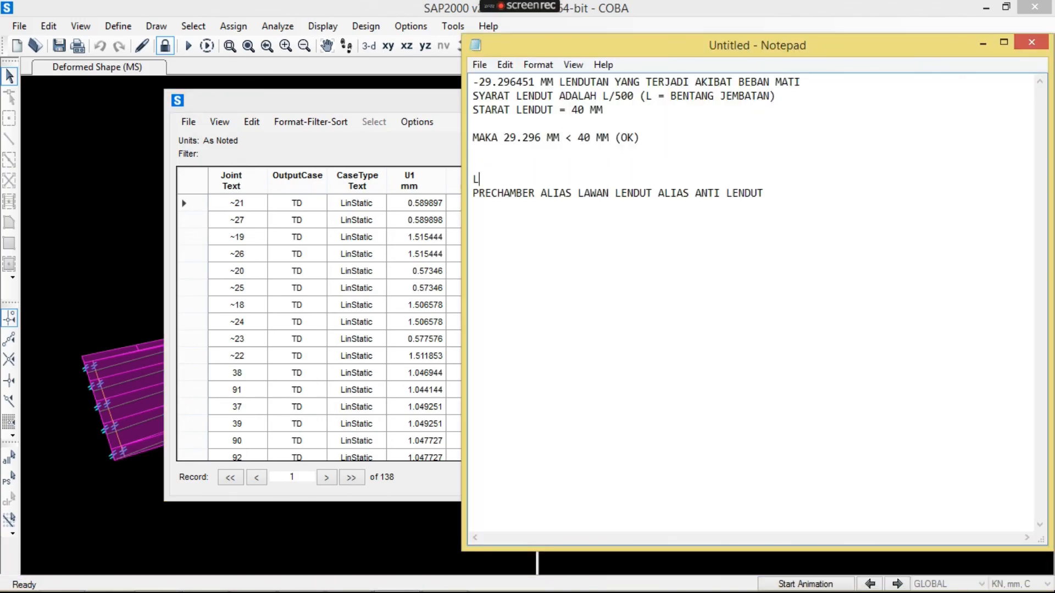
type("ENDUT MATI (MS+MA)")
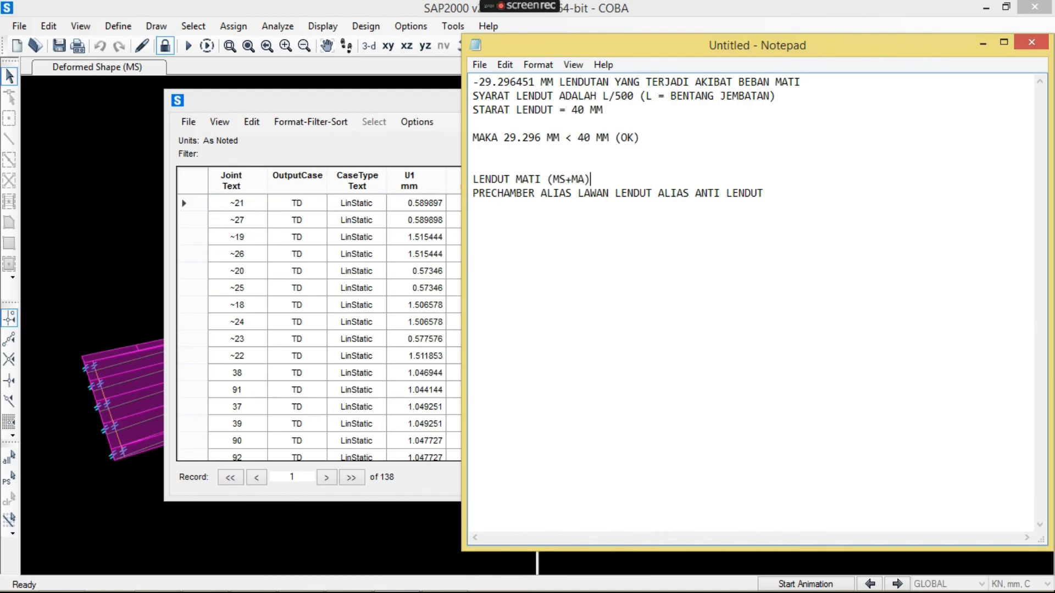
key("Return")
type("LENDU")
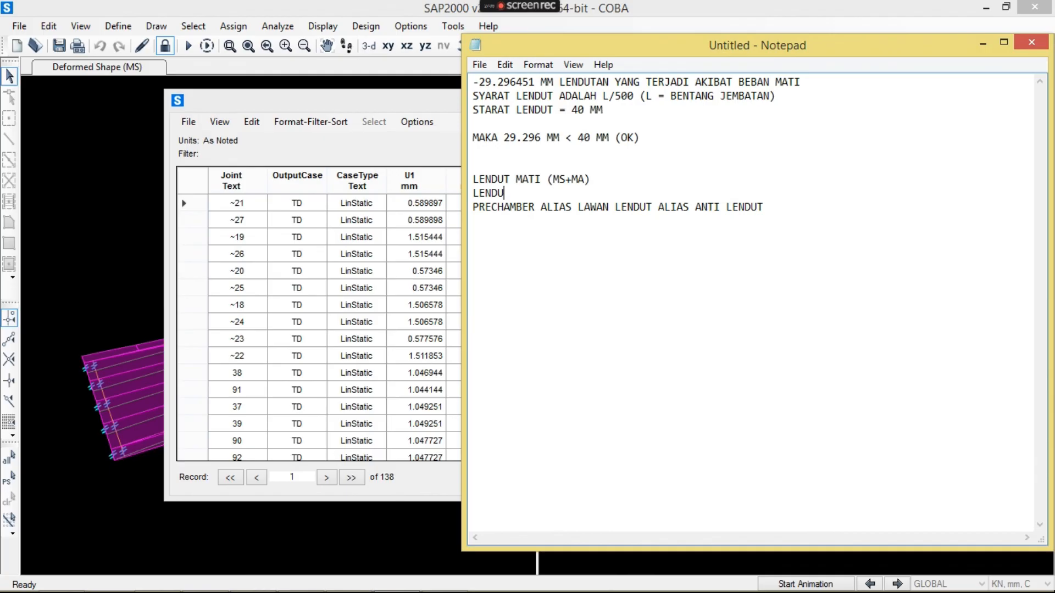
type("T HIDUP (TD)       =")
type("-37.071729")
- Complete the LENDUT MATI (MS+MA) line with "= -29.296451 MM", copied from the first line, and append "MM" to the LENDUT HIDUP value
left_click_drag(651, 171, 651, 174)
left_click(651, 174)
key("Tab")
type("=")
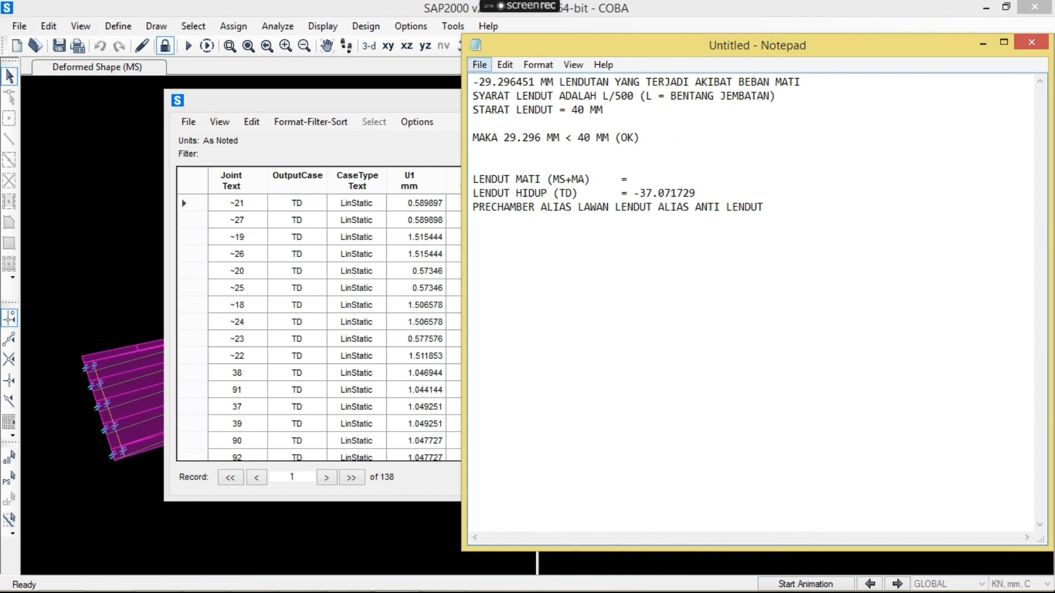
left_click_drag(473, 81, 535, 82)
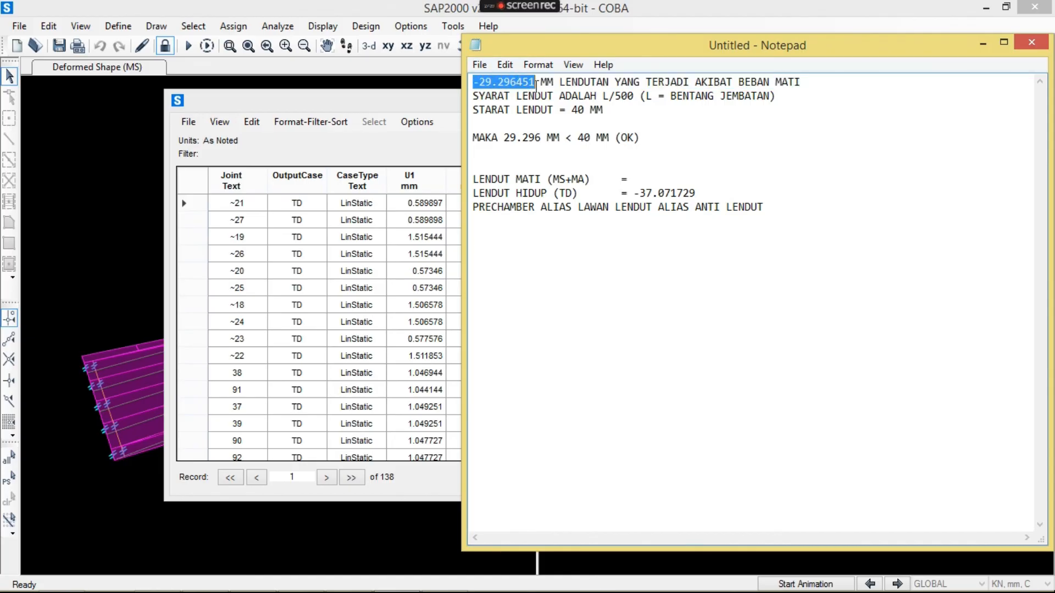
key("ctrl+c")
left_click(666, 179)
key("ctrl+v")
type("MM")
key("Down")
type("MM")
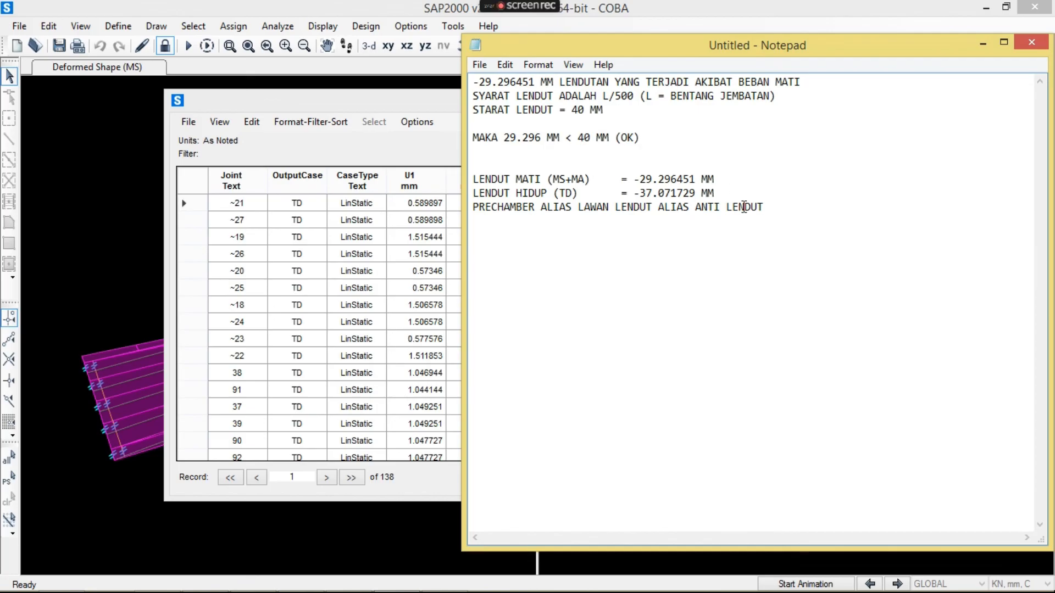
- Switch to Paint and mark the second beam's midspan sag and upward camber with arrows, each labelled 29
mouse_move(358, 584)
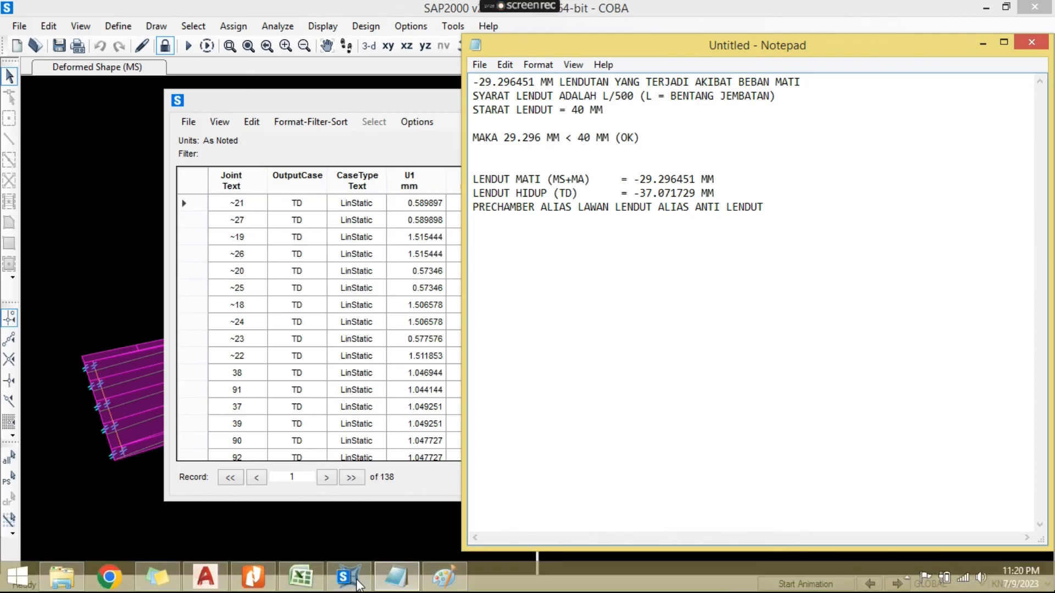
left_click(443, 577)
mouse_move(400, 394)
left_mouse_down()
mouse_move(400, 412)
mouse_move(400, 386)
mouse_move(396, 398)
mouse_move(418, 411)
mouse_move(452, 407)
mouse_move(453, 426)
left_mouse_up()
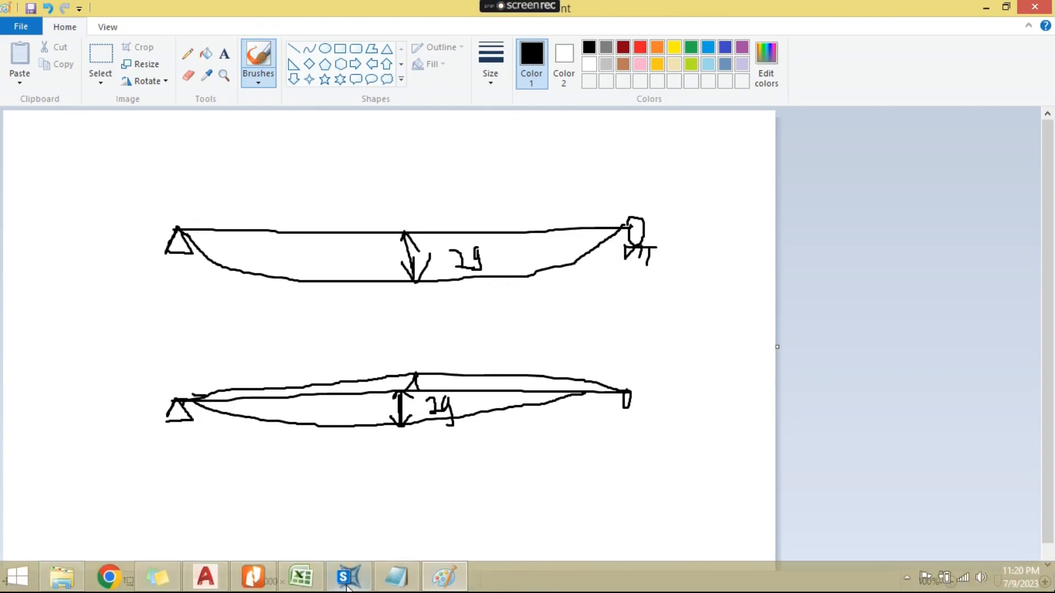
mouse_move(396, 385)
left_mouse_down()
mouse_move(395, 359)
mouse_move(406, 384)
mouse_move(442, 356)
mouse_move(442, 385)
left_mouse_up()
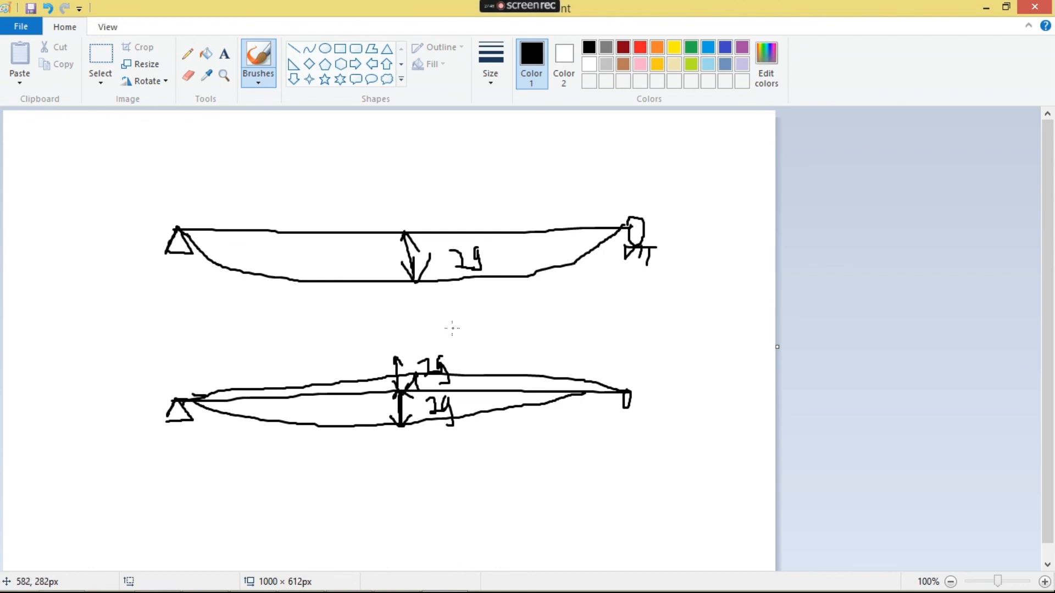
- Above the second beam, sketch a downward load arrow labelled "TD 37" with another downward arrow beside it, taking the value from the Notepad notes
left_click_drag(388, 314, 390, 351)
left_click_drag(396, 330, 391, 351)
mouse_move(415, 307)
left_mouse_down()
mouse_move(416, 333)
mouse_move(416, 311)
mouse_move(429, 312)
left_mouse_up()
left_click_drag(427, 314, 429, 340)
mouse_move(427, 314)
left_mouse_down()
mouse_move(439, 319)
mouse_move(430, 339)
left_mouse_up()
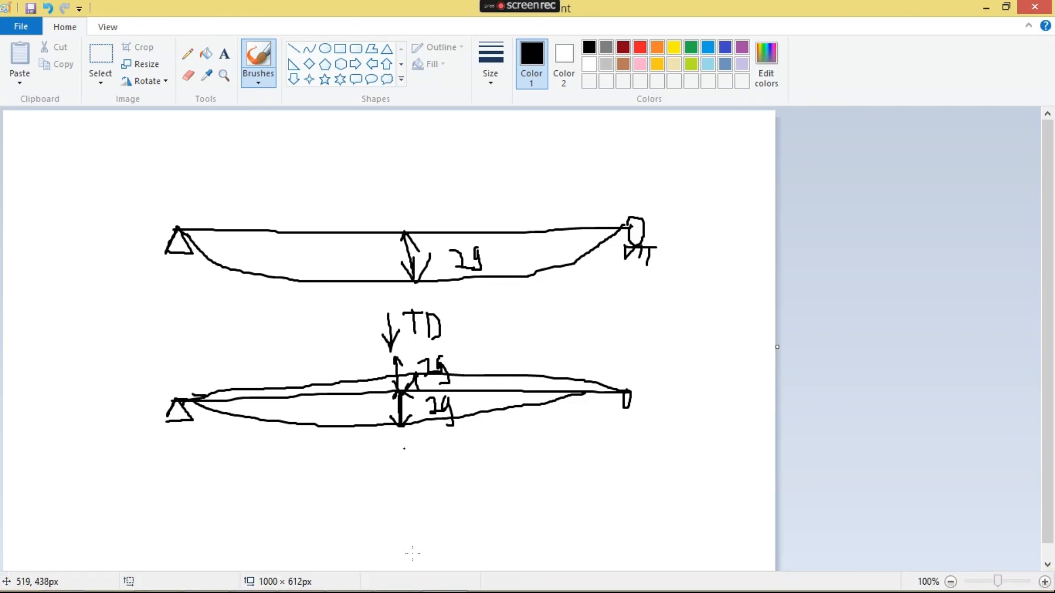
left_click(396, 581)
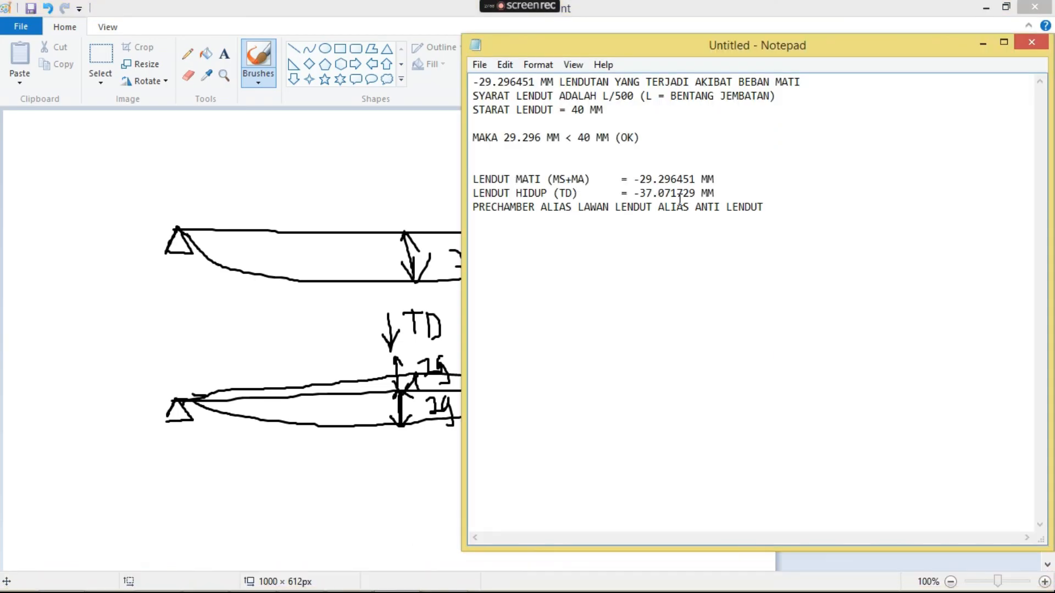
left_click(211, 398)
mouse_move(462, 310)
left_mouse_down()
mouse_move(465, 334)
mouse_move(489, 336)
mouse_move(490, 346)
left_mouse_up()
mouse_move(500, 295)
left_mouse_down()
mouse_move(500, 337)
mouse_move(506, 322)
left_mouse_up()
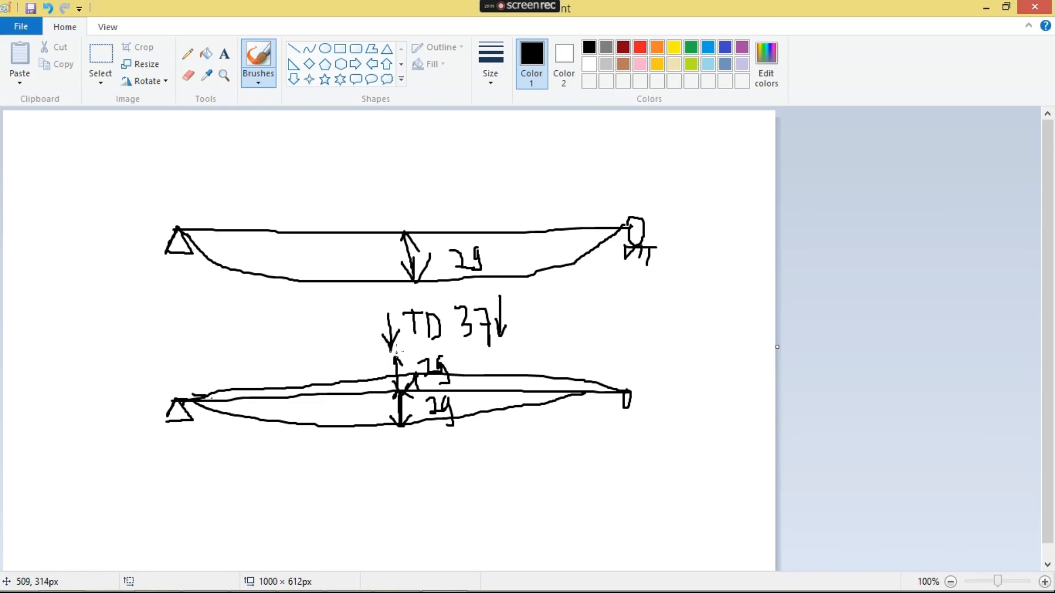
- Sketch a third supported beam below the second one and write "≈ 30 mm ≈ 3 cm" beside the upper 29 label
mouse_move(178, 506)
left_mouse_down()
mouse_move(181, 484)
mouse_move(191, 511)
left_mouse_up()
mouse_move(184, 479)
left_mouse_down()
mouse_move(637, 474)
mouse_move(627, 495)
mouse_move(655, 499)
left_mouse_up()
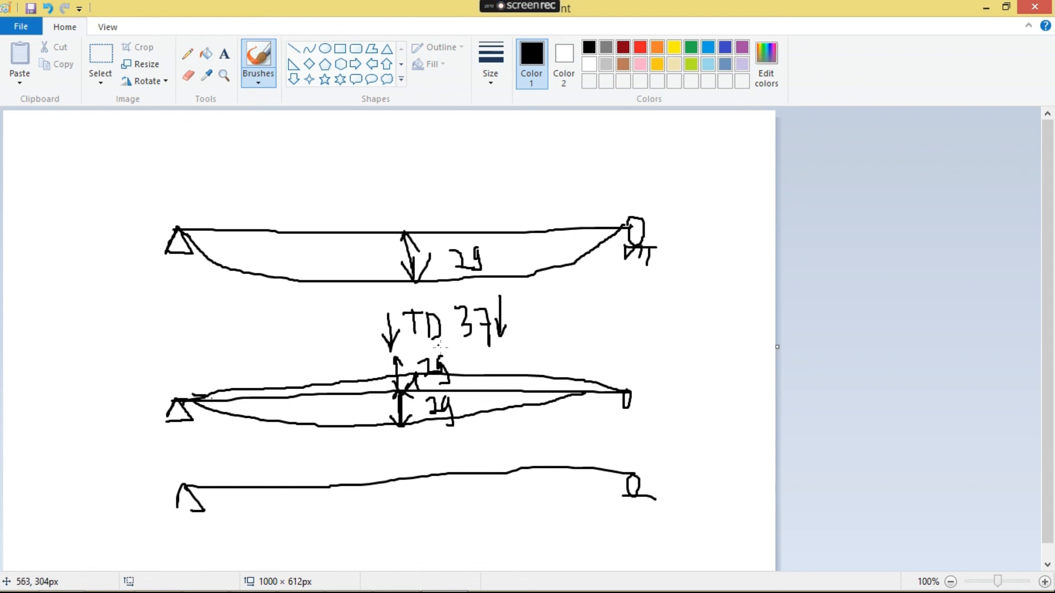
mouse_move(460, 357)
left_mouse_down()
mouse_move(511, 367)
mouse_move(514, 383)
left_mouse_up()
mouse_move(523, 347)
left_mouse_down()
mouse_move(527, 367)
mouse_move(532, 347)
mouse_move(569, 358)
mouse_move(636, 335)
mouse_move(671, 345)
mouse_move(665, 363)
left_mouse_up()
mouse_move(686, 319)
left_mouse_down()
mouse_move(682, 336)
mouse_move(697, 319)
mouse_move(706, 334)
left_mouse_up()
- Sketch an upward camber curve over the third beam and mark its midspan rise as 3 cm
mouse_move(181, 486)
left_mouse_down()
mouse_move(429, 452)
mouse_move(608, 475)
left_mouse_up()
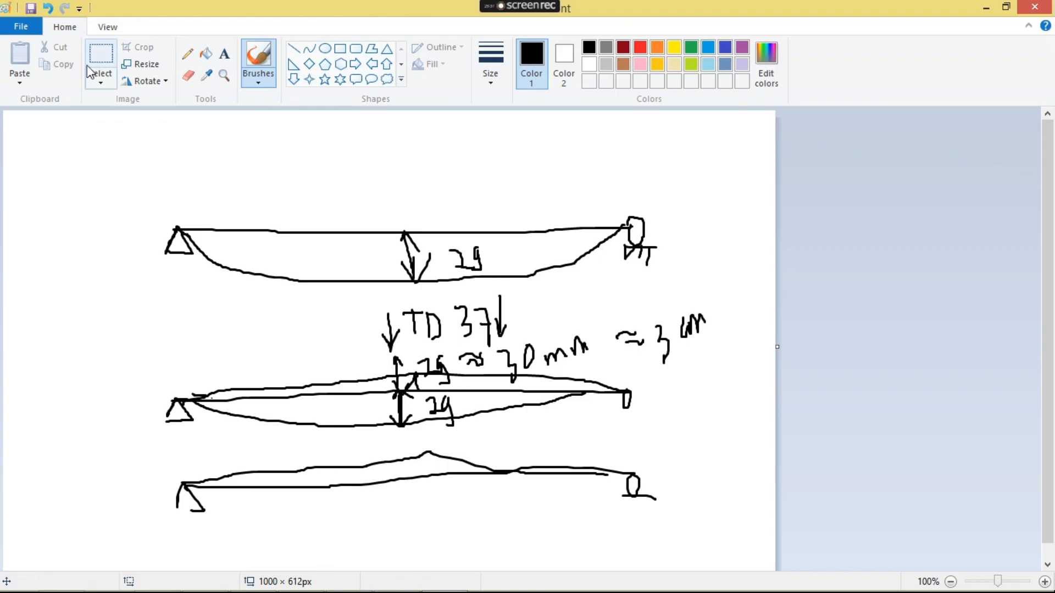
left_click(48, 8)
mouse_move(429, 451)
left_mouse_down()
mouse_move(639, 474)
mouse_move(419, 481)
mouse_move(413, 443)
mouse_move(433, 463)
mouse_move(423, 477)
mouse_move(478, 440)
mouse_move(523, 463)
mouse_move(530, 434)
mouse_move(546, 451)
left_mouse_up()
- Circle the TD value 37 and write "≈ 3,7 cm" next to it
mouse_move(480, 297)
left_mouse_down()
mouse_move(465, 343)
mouse_move(512, 288)
mouse_move(482, 296)
mouse_move(575, 303)
left_mouse_up()
mouse_move(548, 312)
left_mouse_down()
mouse_move(604, 291)
mouse_move(604, 315)
mouse_move(619, 323)
left_mouse_up()
left_click_drag(621, 277, 637, 315)
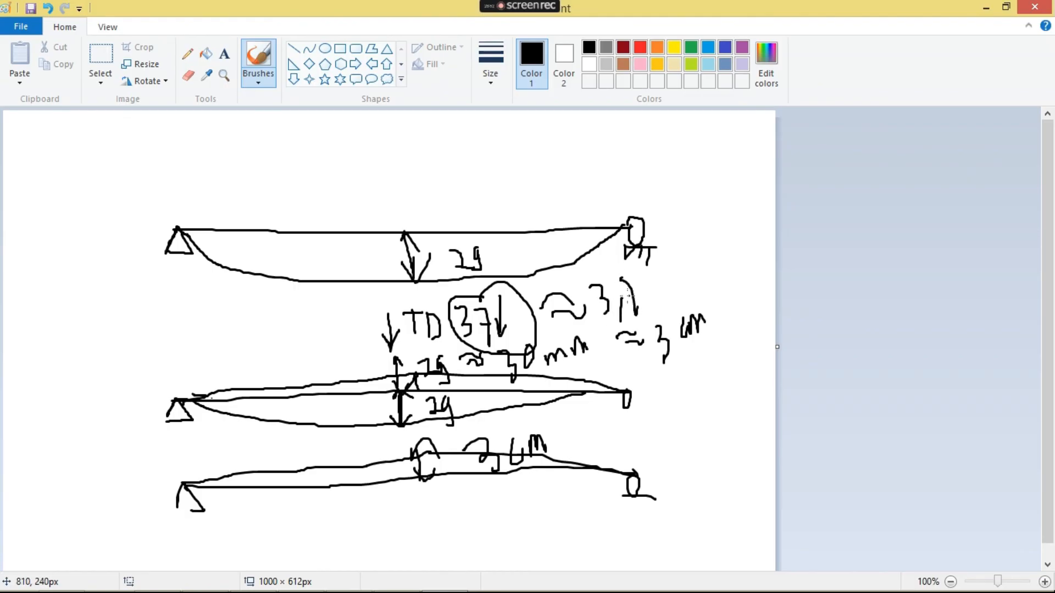
mouse_move(658, 278)
left_mouse_down()
mouse_move(665, 301)
mouse_move(696, 275)
left_mouse_up()
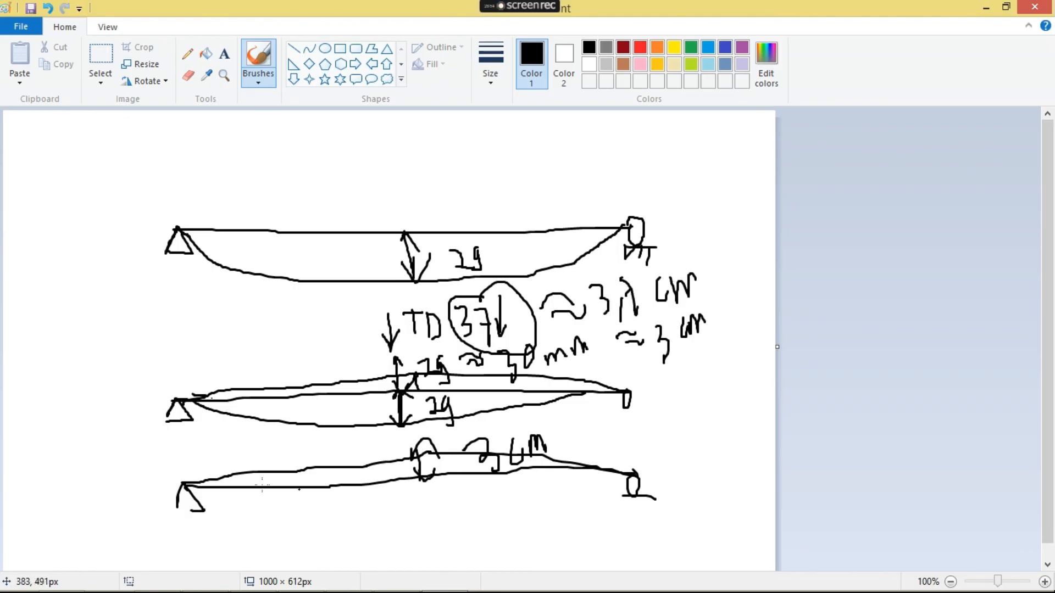
- Sketch a sagging curve below the third beam with a downward midspan arrow labelled "0,7 cm"
mouse_move(189, 488)
left_mouse_down()
mouse_move(265, 514)
mouse_move(583, 501)
mouse_move(626, 470)
left_mouse_up()
left_click_drag(454, 470, 460, 571)
mouse_move(453, 471)
left_mouse_down()
mouse_move(443, 500)
mouse_move(471, 494)
left_mouse_up()
mouse_move(447, 516)
left_mouse_down()
mouse_move(488, 500)
mouse_move(486, 509)
left_mouse_up()
mouse_move(509, 500)
left_mouse_down()
mouse_move(509, 525)
mouse_move(528, 490)
mouse_move(530, 514)
left_mouse_up()
left_click_drag(520, 499, 587, 489)
- Switch to Notepad and review the deflection notes against the L/500 limit
mouse_move(478, 591)
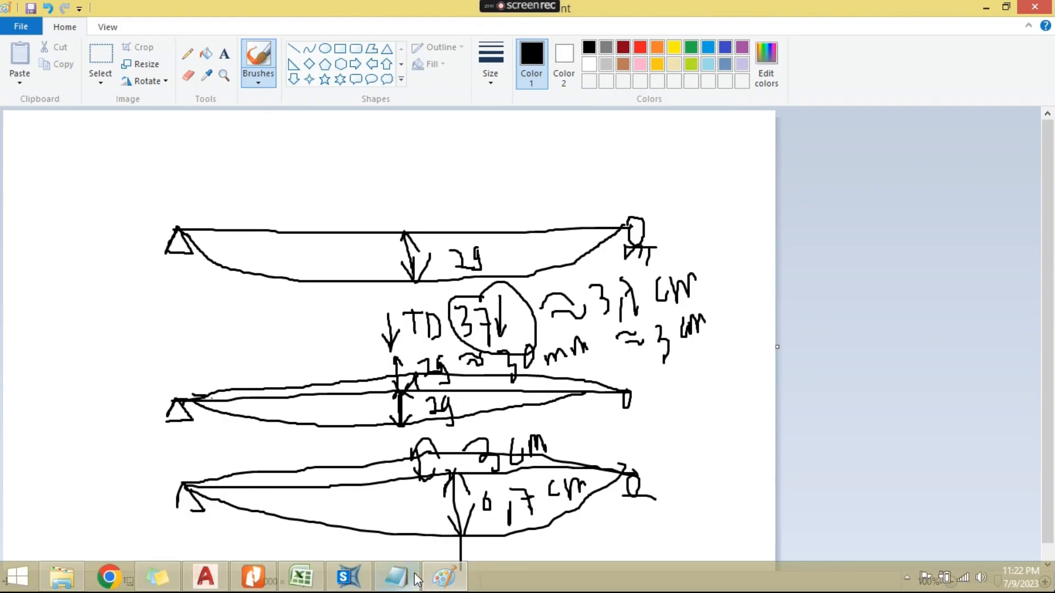
left_click(395, 577)
mouse_move(577, 110)
left_mouse_down()
mouse_move(589, 110)
mouse_move(577, 118)
left_mouse_up()
left_click(578, 119)
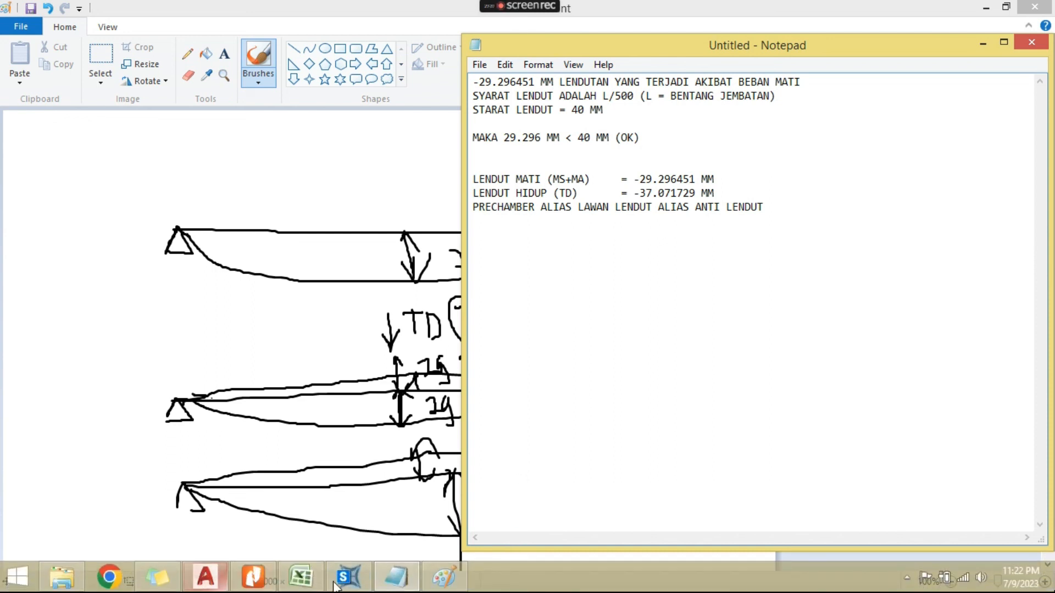
- Switch to SAP2000, close the Joint Displacements table and return to the bridge deck's deformed shape view
left_click(352, 582)
left_click(834, 477)
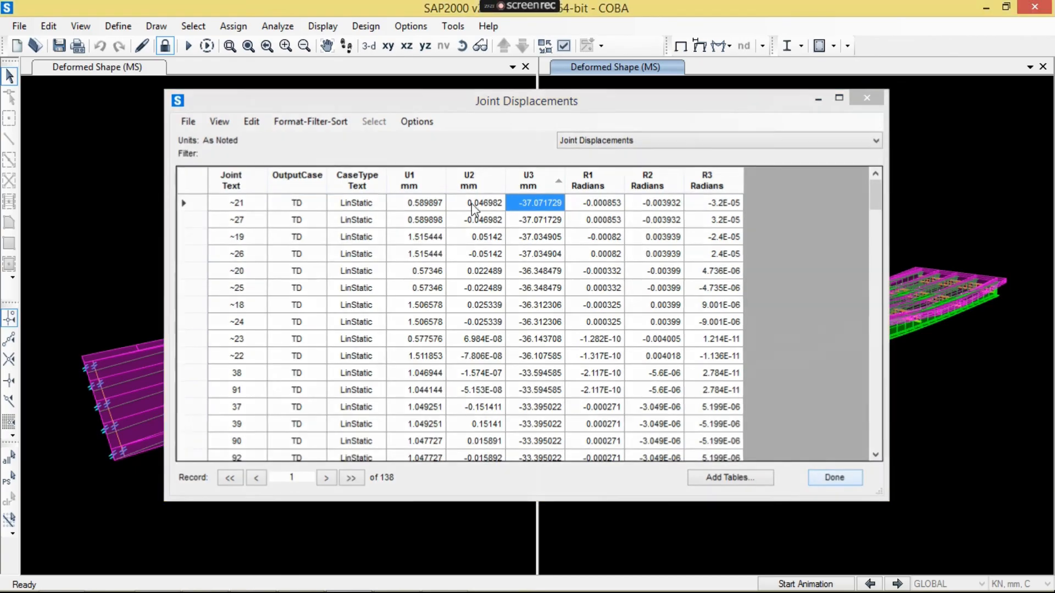
left_click(411, 177)
scroll(407, 214, "up", 2)
middle_click_drag(406, 211, 384, 211)
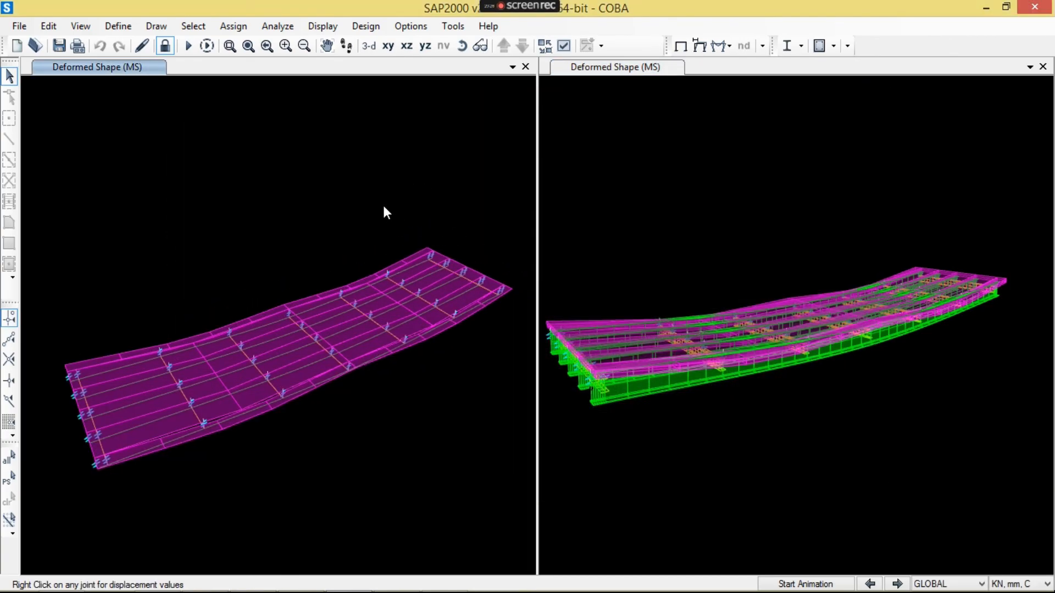